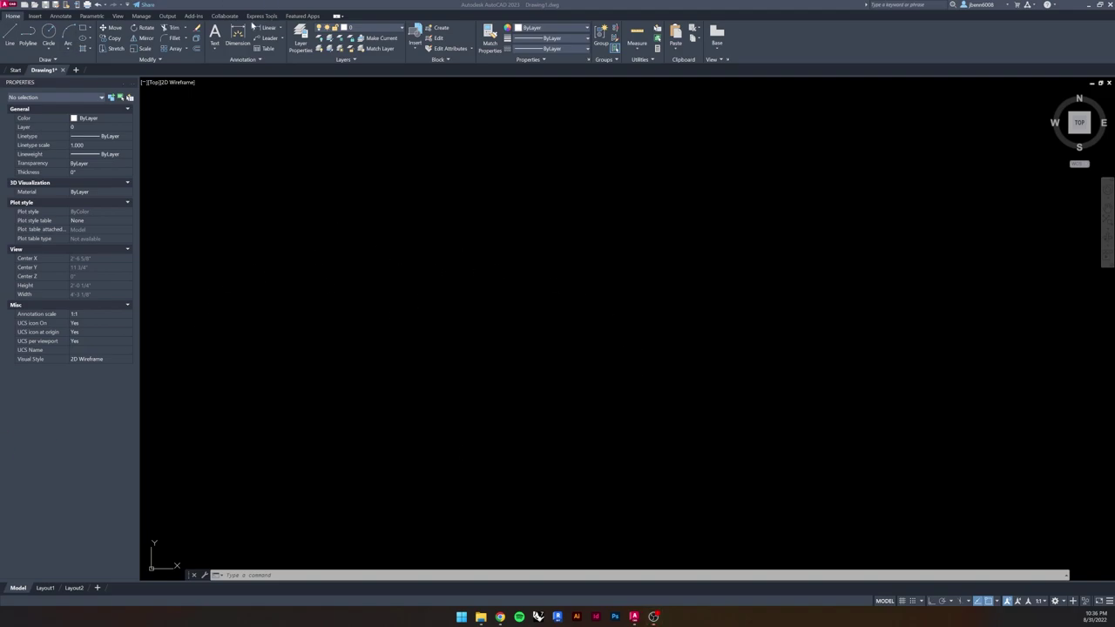
- Attach page 1 of the floor-plan PDF at scale 1 with Ortho on for rotation
{"action": "left_click", "coordinate": [36, 17]}
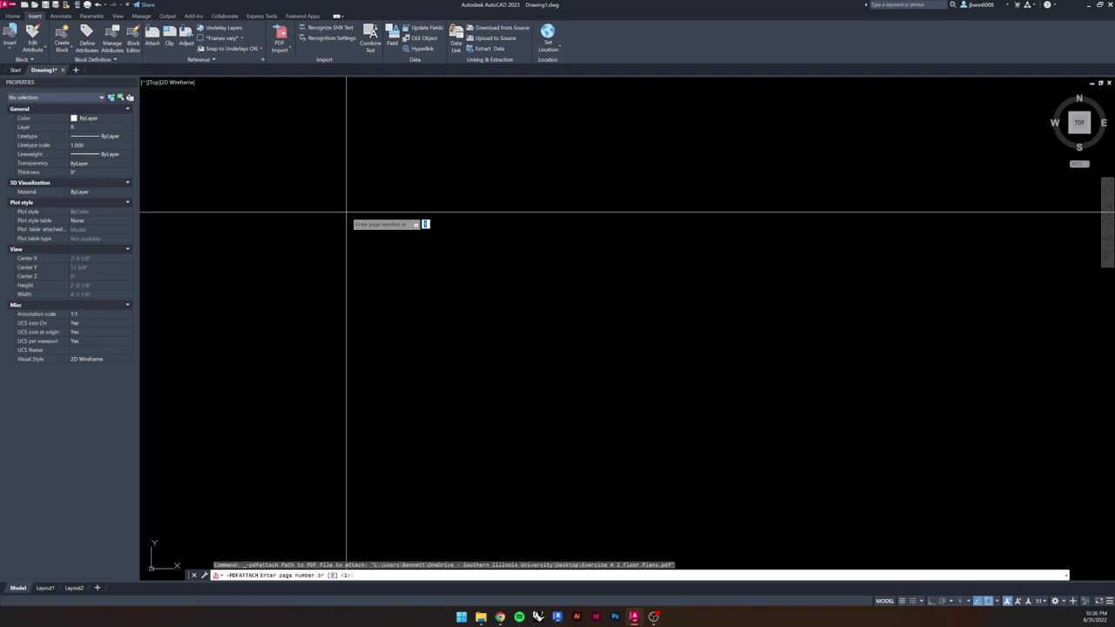
{"action": "key", "text": "Return"}
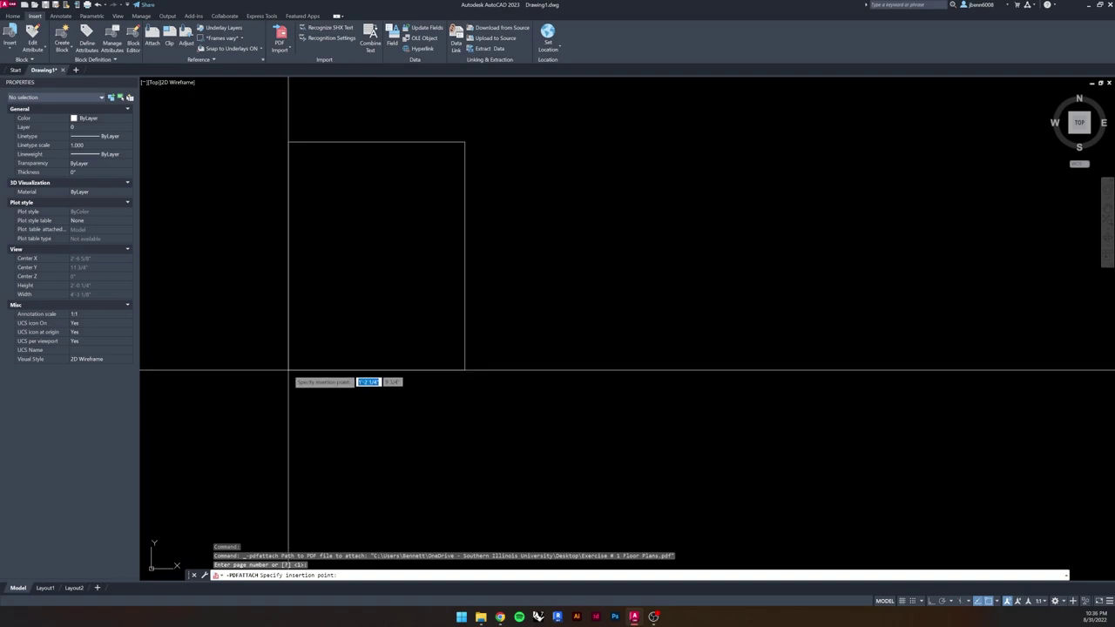
{"action": "left_click", "coordinate": [314, 390]}
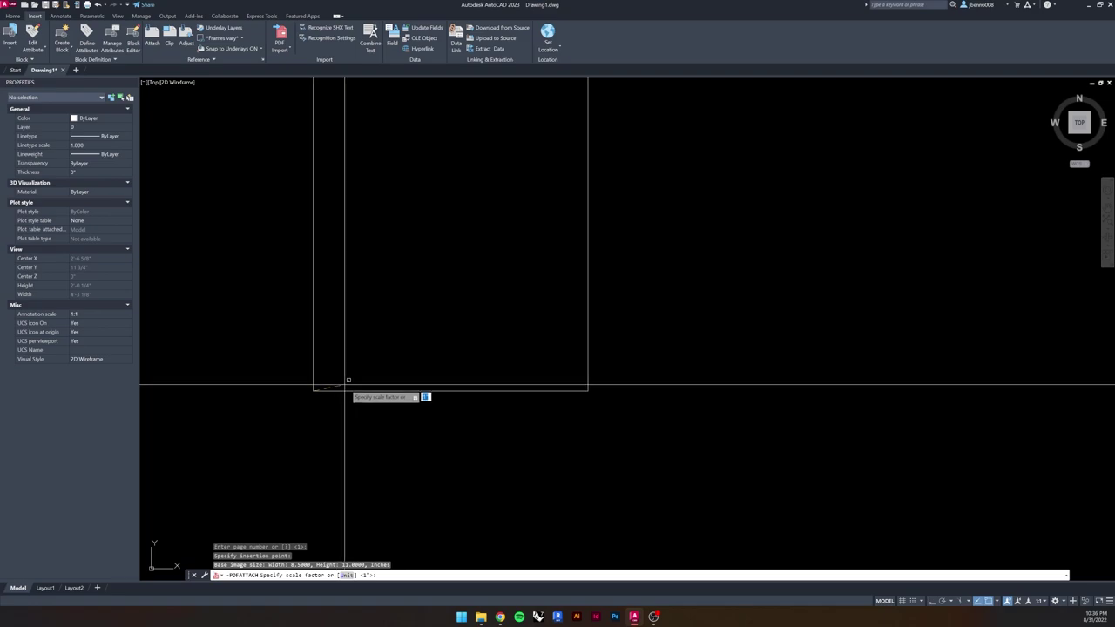
{"action": "key", "text": "Return"}
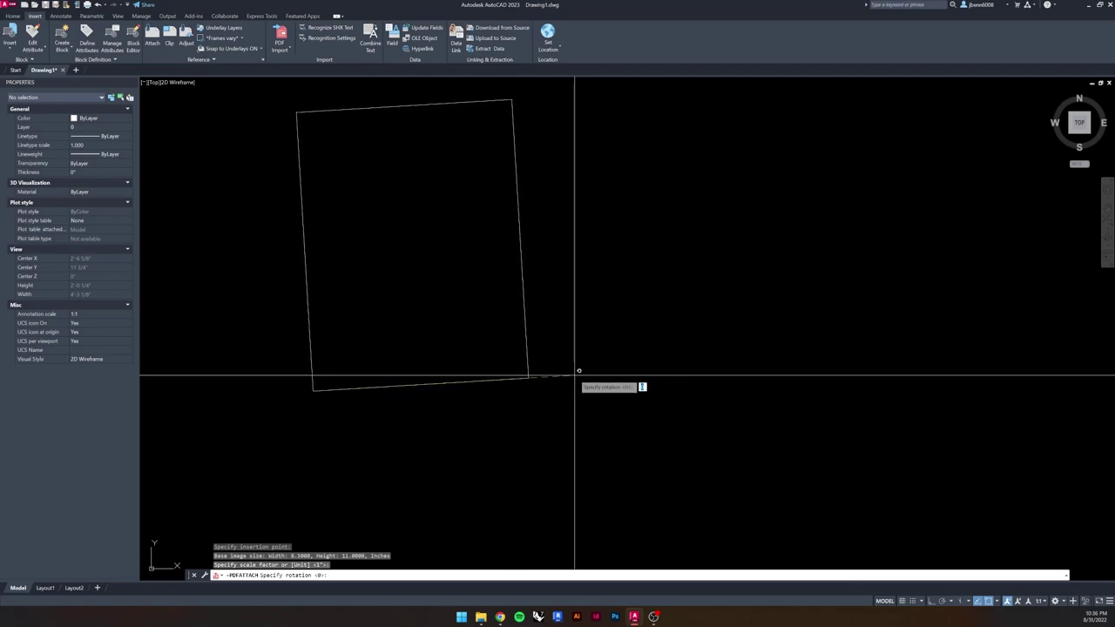
{"action": "key", "text": "F8"}
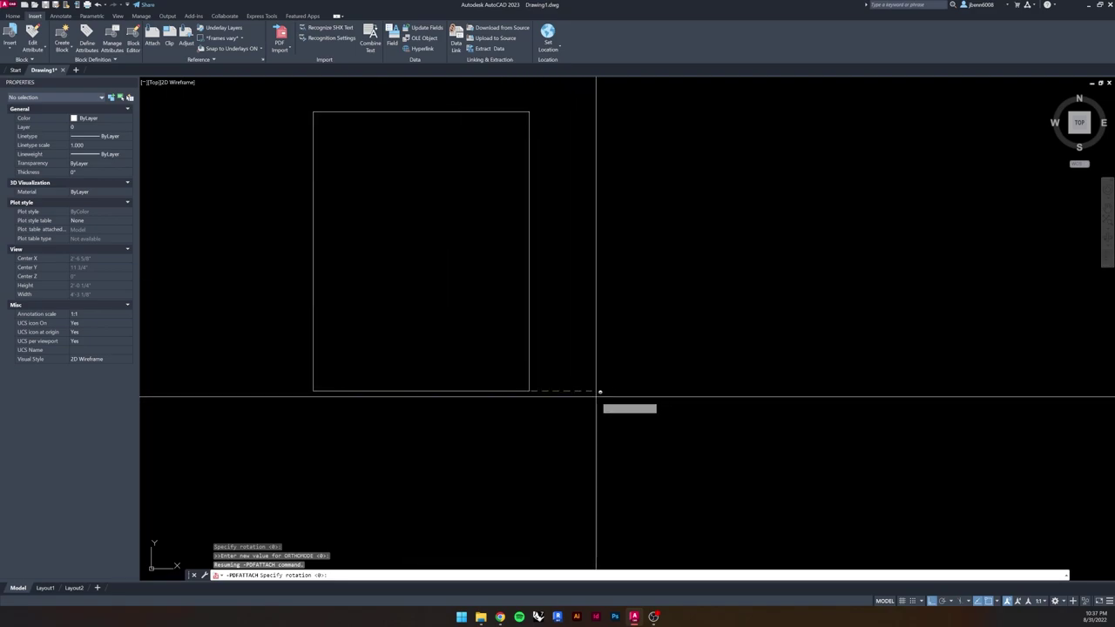
- Finish attaching the underlay at 0° rotation and select it
{"action": "left_click", "coordinate": [601, 392]}
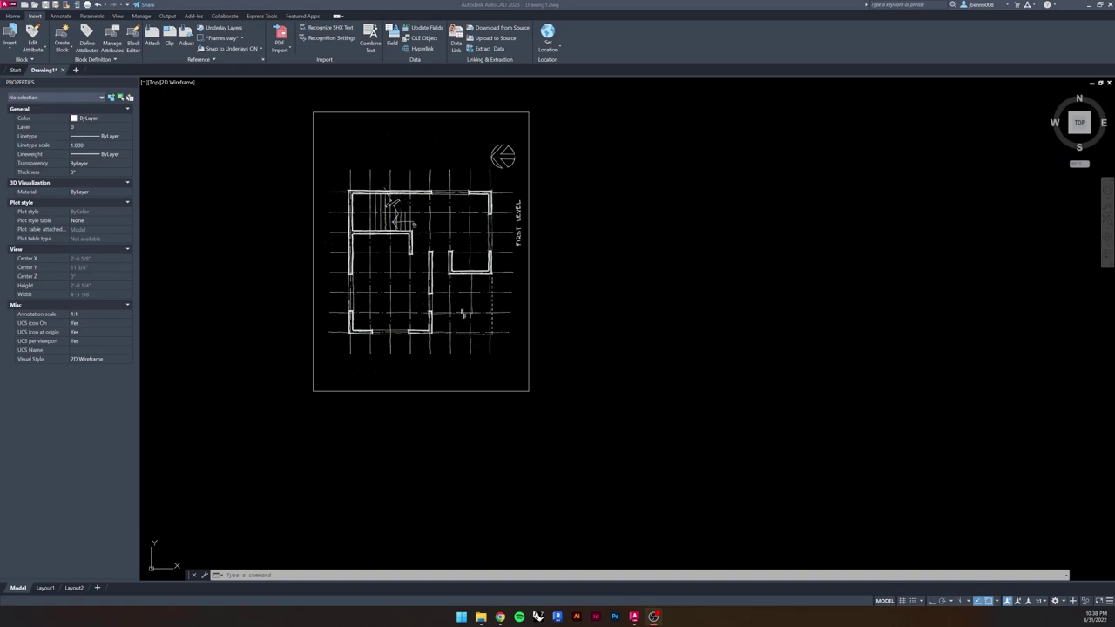
{"action": "left_click", "coordinate": [576, 172]}
{"action": "left_click", "coordinate": [437, 285]}
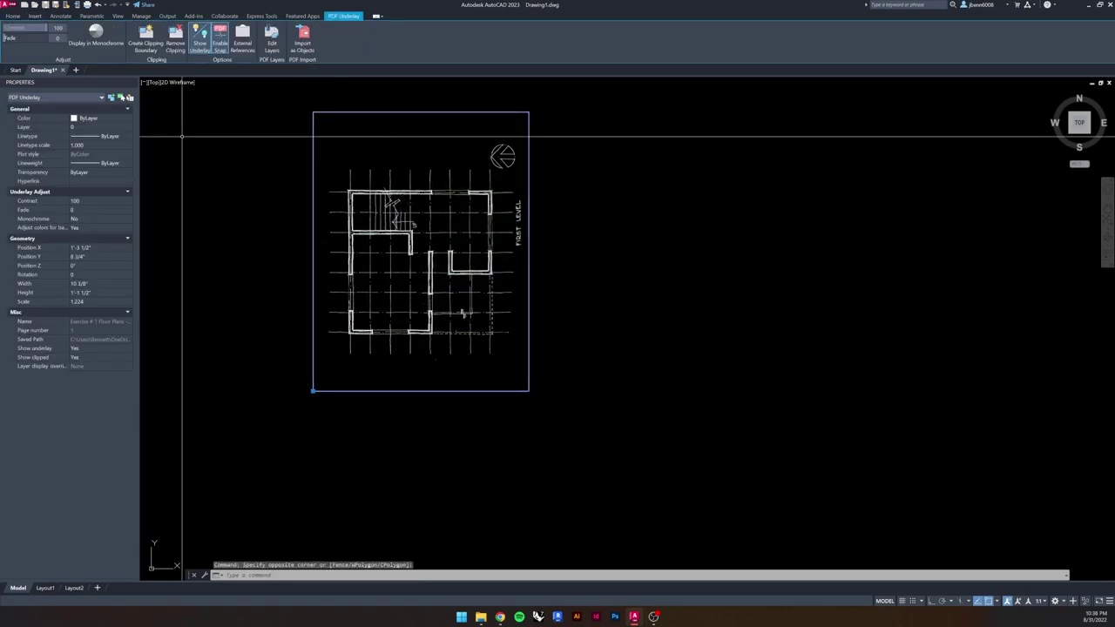
- Rotate the underlay 270° about its lower-right corner, then window-select it
{"action": "left_click", "coordinate": [12, 16]}
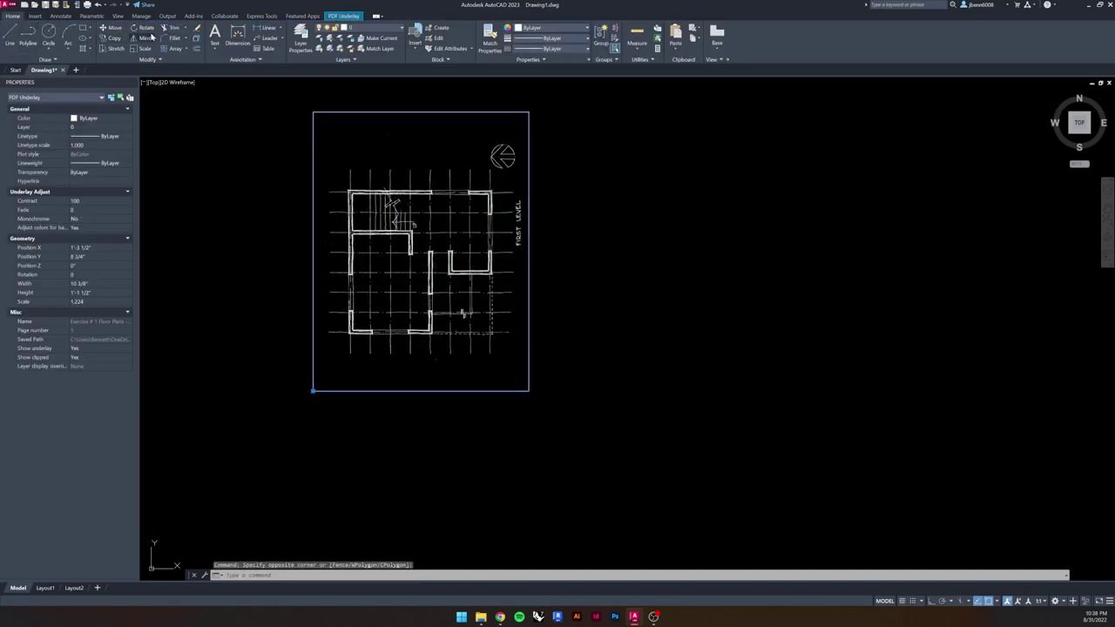
{"action": "left_click", "coordinate": [147, 29]}
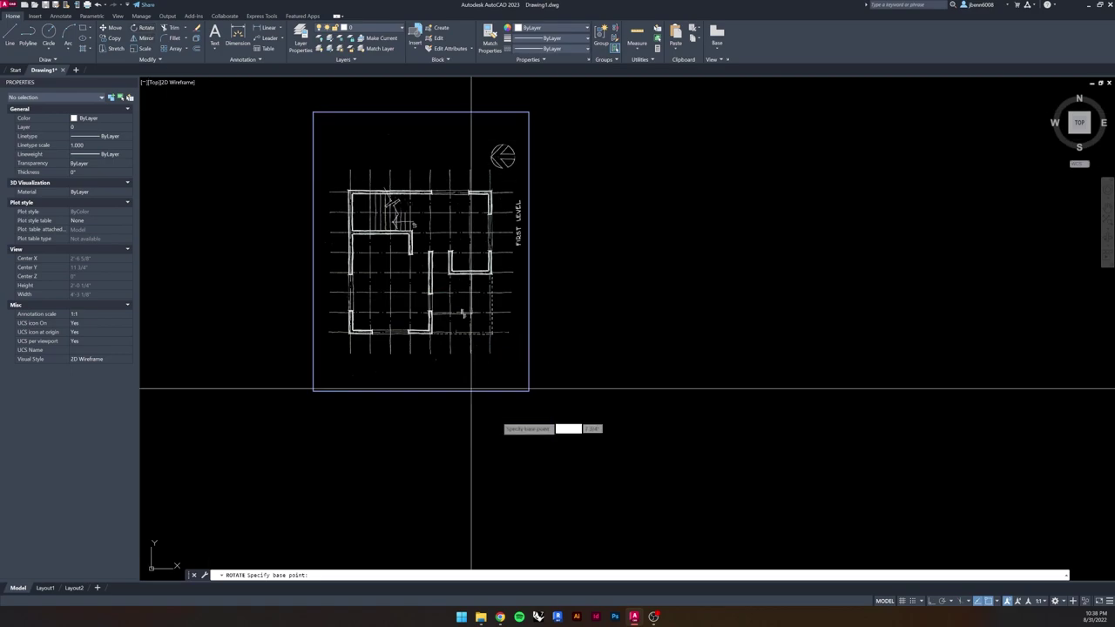
{"action": "left_click", "coordinate": [534, 386]}
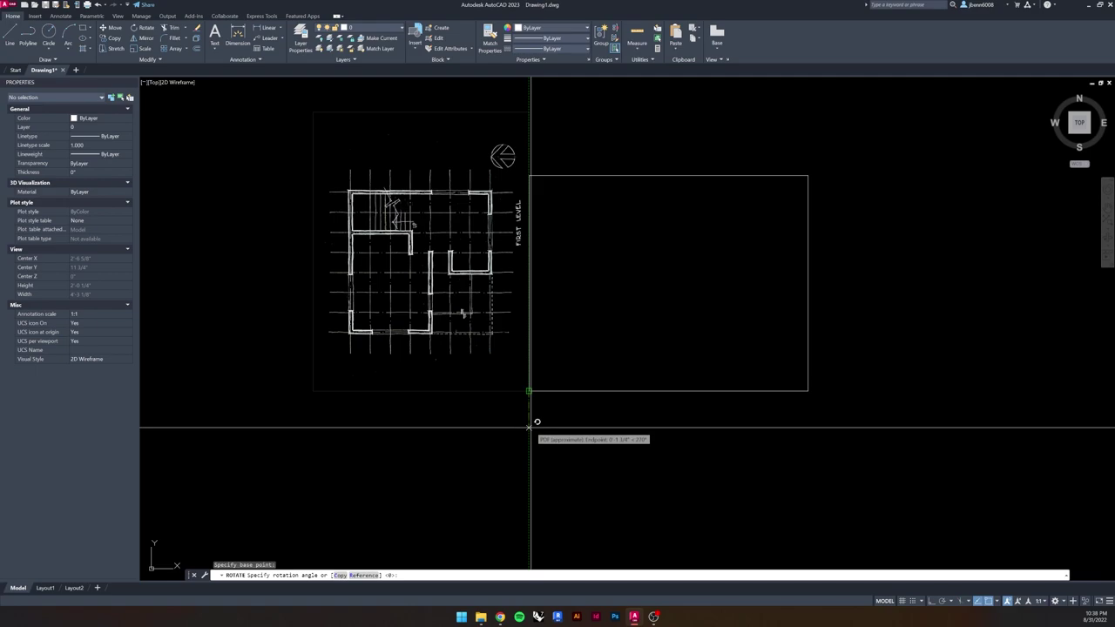
{"action": "key", "text": "F8"}
{"action": "key", "text": "Return"}
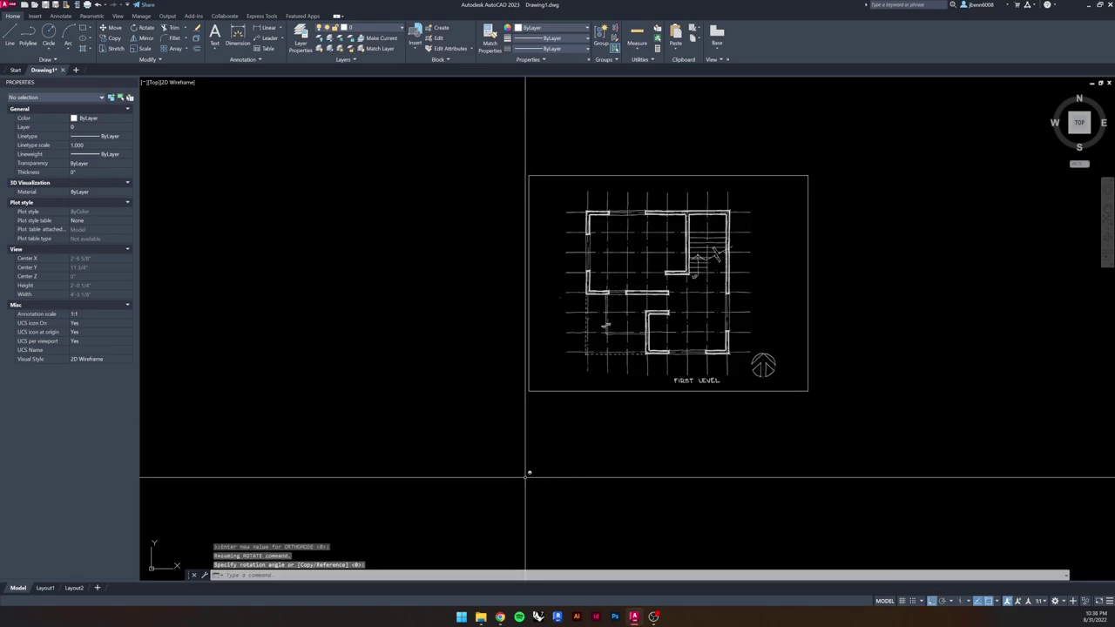
{"action": "left_click_drag", "start_coordinate": [790, 206], "coordinate": [667, 252]}
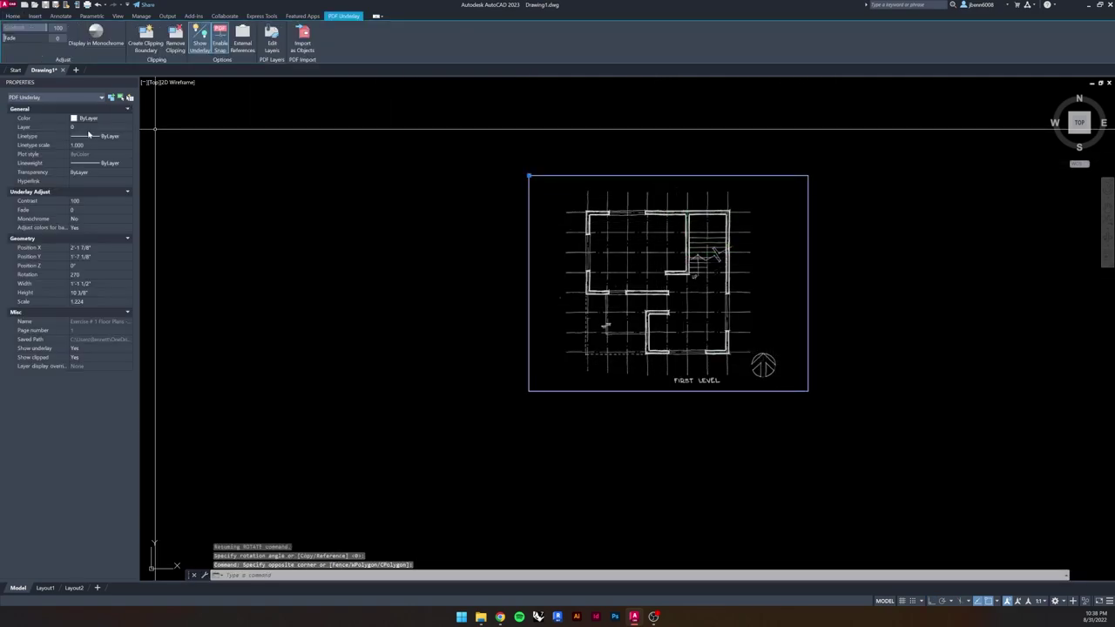
- Move the rotated underlay to X 1'-4 1/4", Y 1'-7 7/8" and zoom in on it
{"action": "left_click", "coordinate": [13, 16]}
{"action": "left_click", "coordinate": [111, 28]}
{"action": "left_click", "coordinate": [613, 244]}
{"action": "left_click", "coordinate": [414, 228]}
{"action": "scroll", "coordinate": [410, 229], "scroll_direction": "up", "scroll_amount": 3}
{"action": "scroll", "coordinate": [418, 299], "scroll_direction": "down", "scroll_amount": 2}
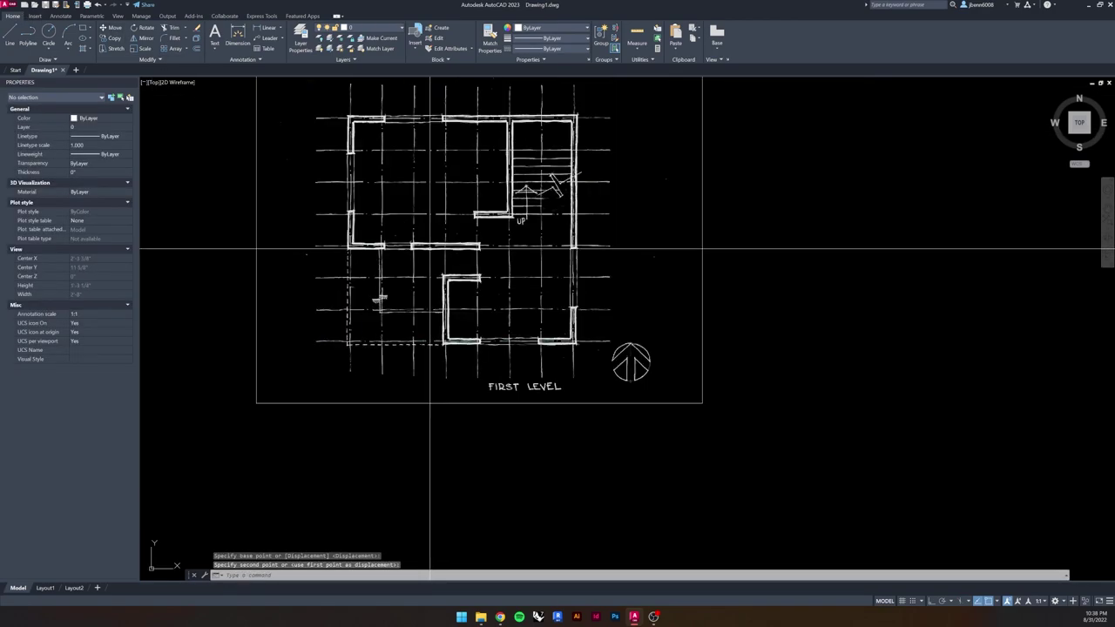
{"action": "scroll", "coordinate": [423, 249], "scroll_direction": "up", "scroll_amount": 1}
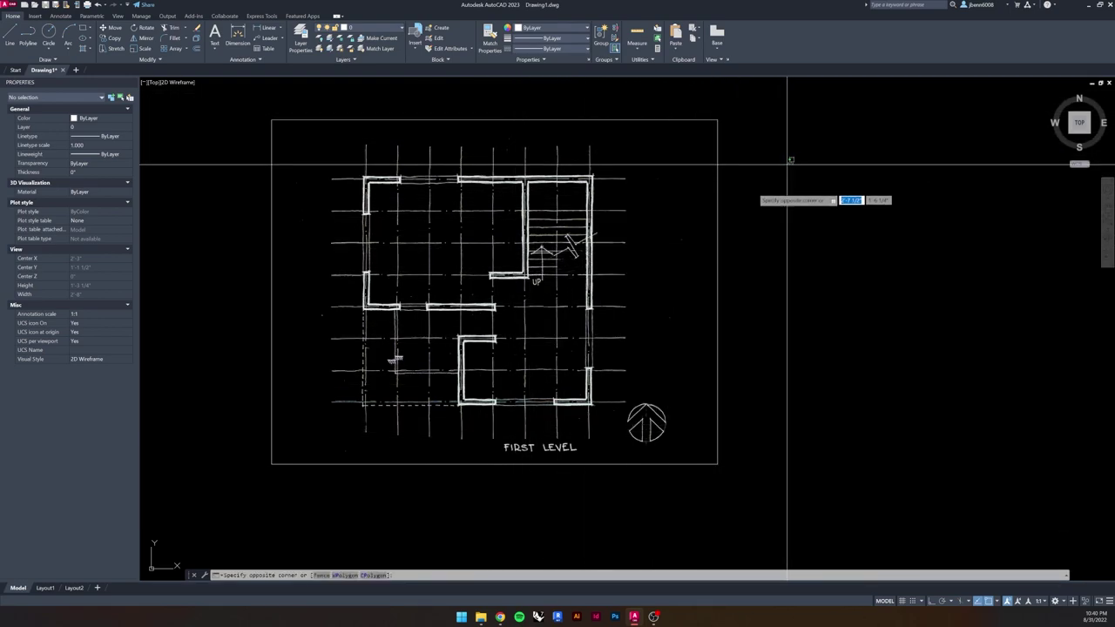
- Reselect the floor-plan underlay for the next edit
{"action": "left_click", "coordinate": [271, 325]}
{"action": "left_click", "coordinate": [439, 340]}
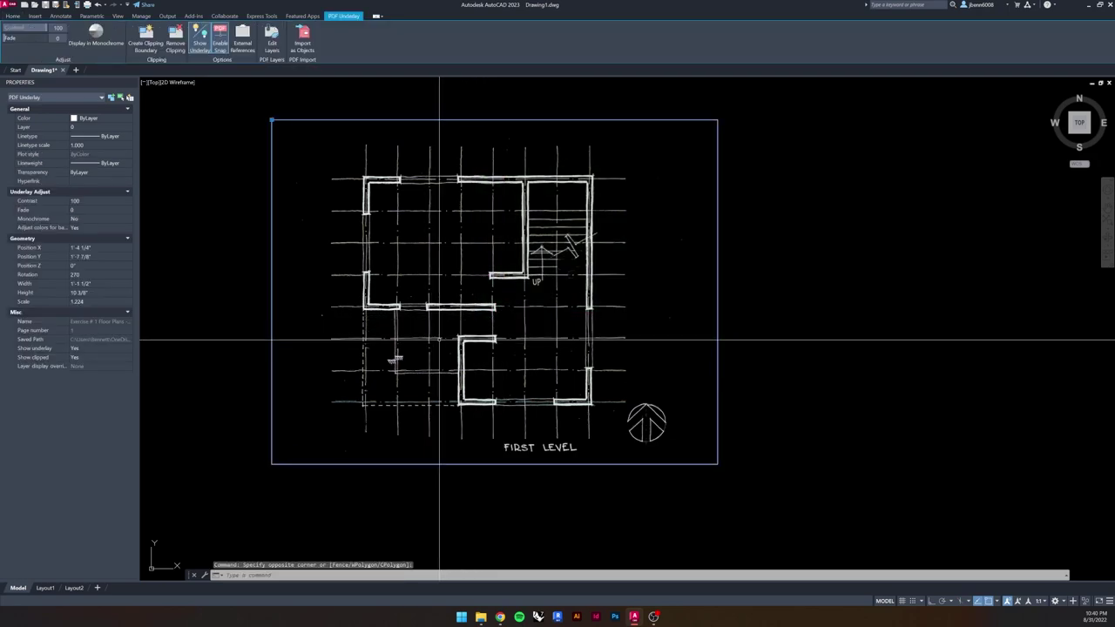
{"action": "left_click", "coordinate": [14, 16]}
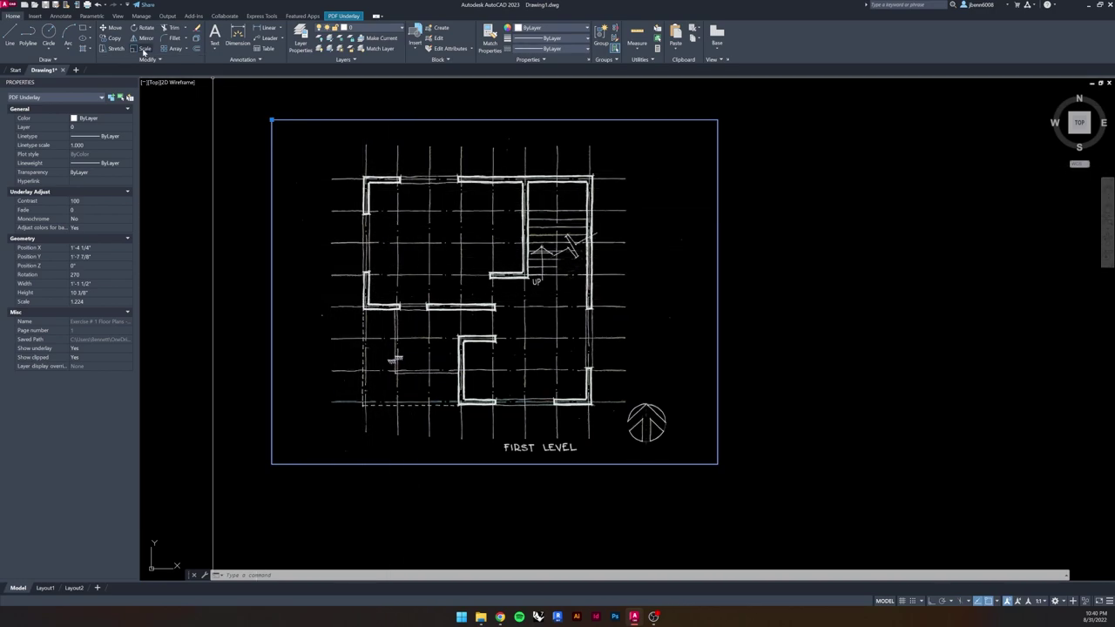
- Scale the underlay by reference so the picked wall distance measures 4'
{"action": "left_click", "coordinate": [144, 49]}
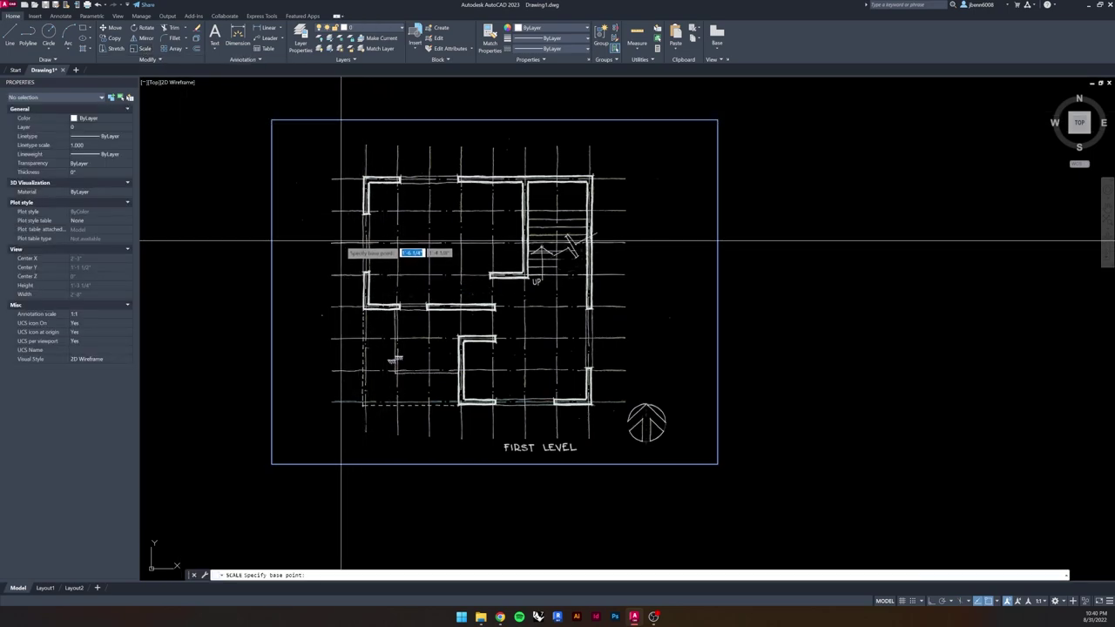
{"action": "left_click", "coordinate": [340, 244]}
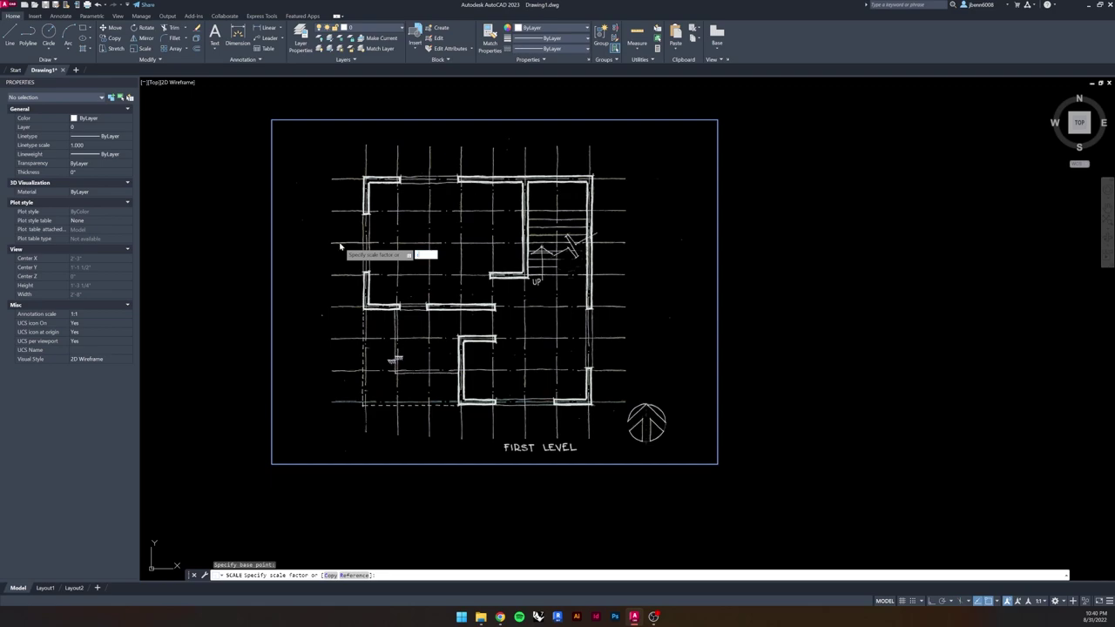
{"action": "type", "text": "r"}
{"action": "key", "text": "Return"}
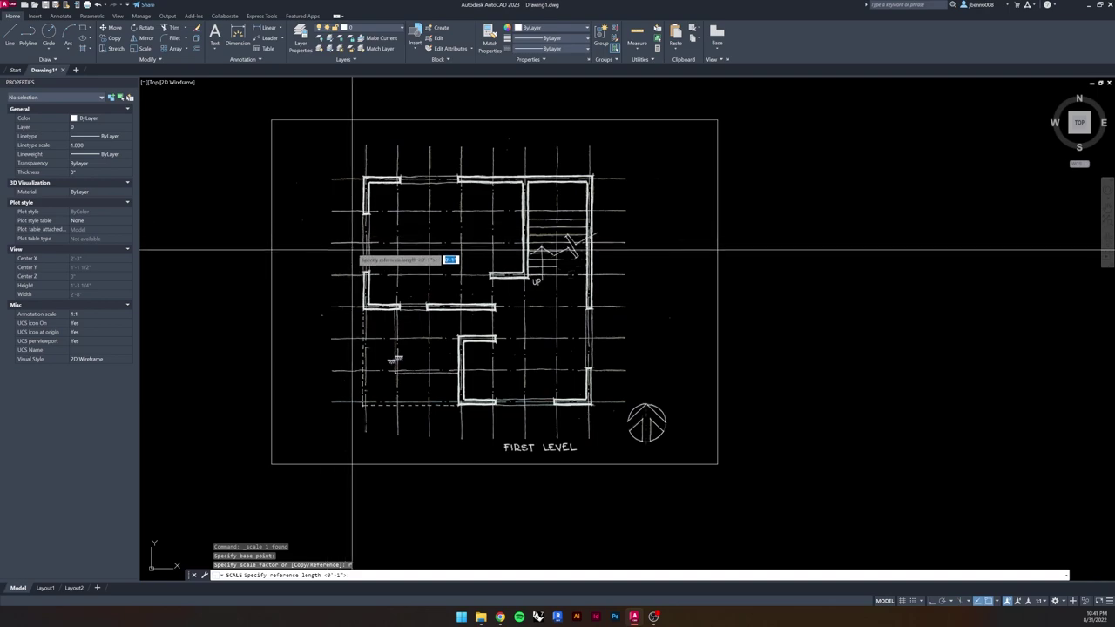
{"action": "key", "text": "F8"}
{"action": "left_click", "coordinate": [353, 272]}
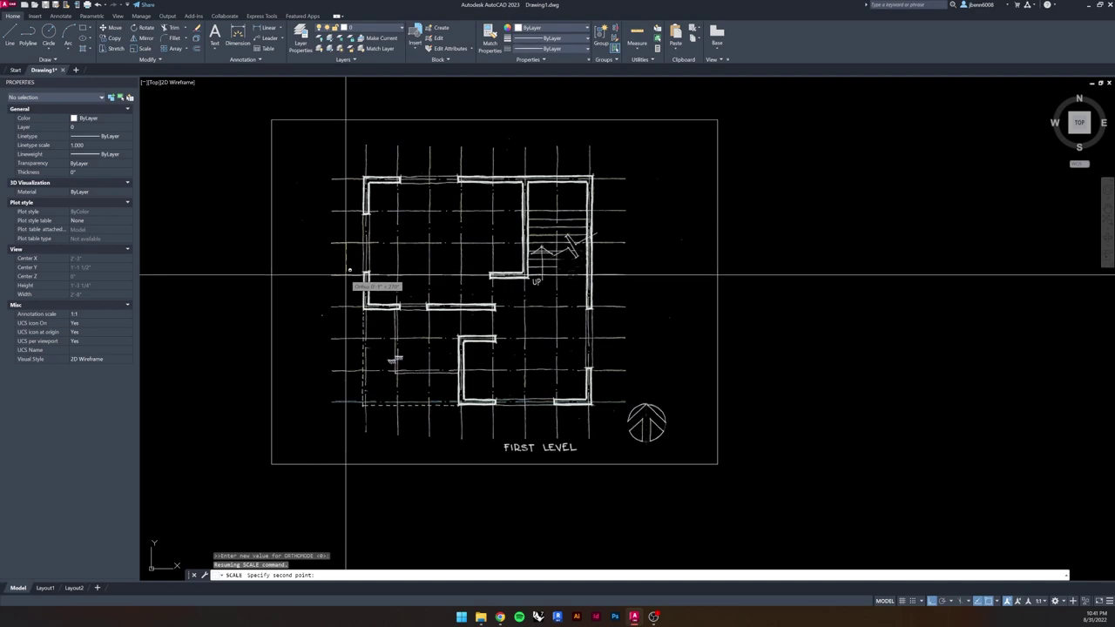
{"action": "left_click", "coordinate": [346, 275]}
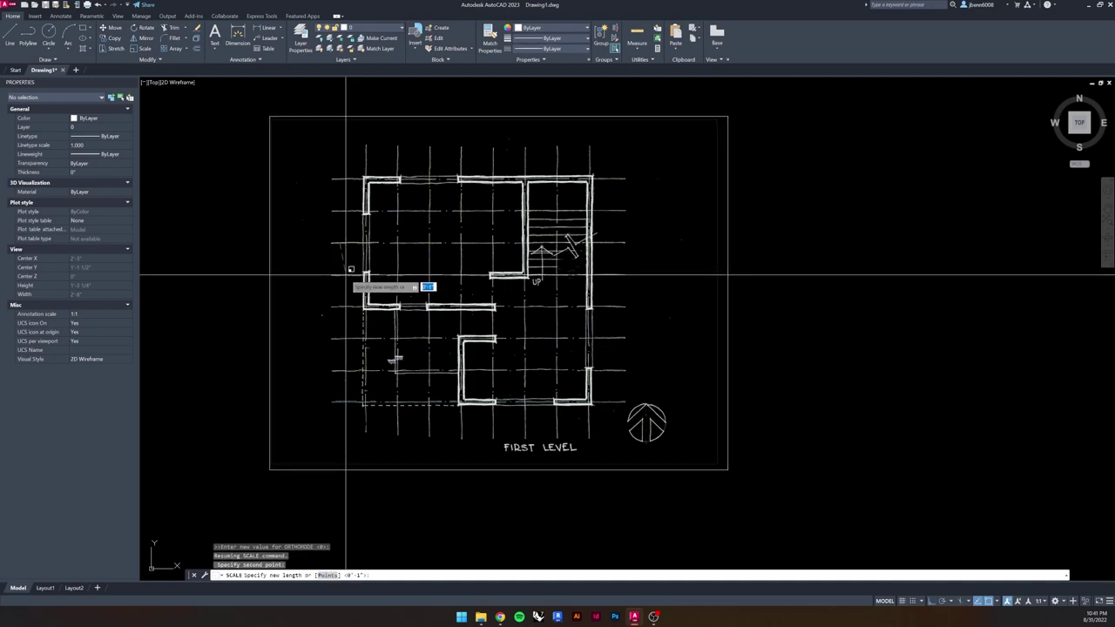
{"action": "scroll", "coordinate": [340, 277], "scroll_direction": "down", "scroll_amount": 5}
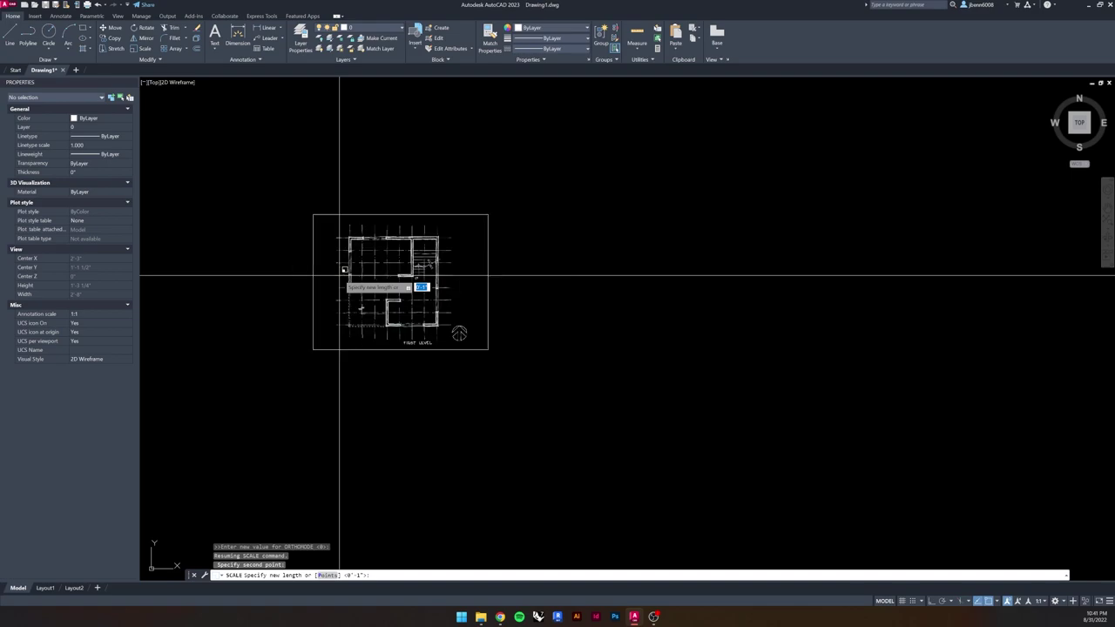
{"action": "scroll", "coordinate": [336, 279], "scroll_direction": "up", "scroll_amount": 2}
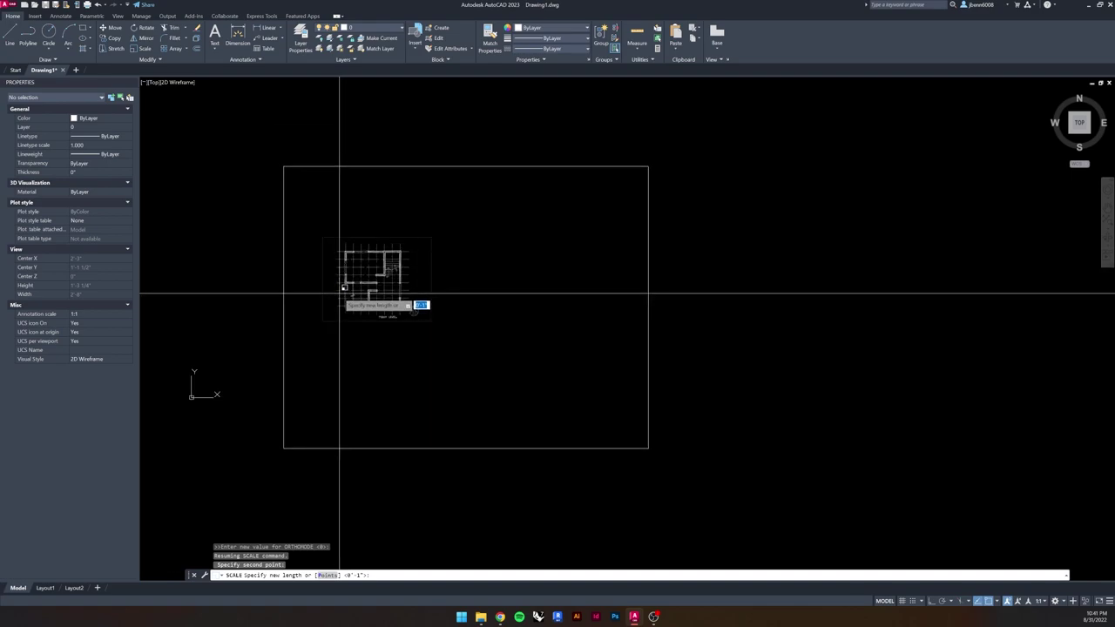
{"action": "type", "text": "4'"}
{"action": "key", "text": "Return"}
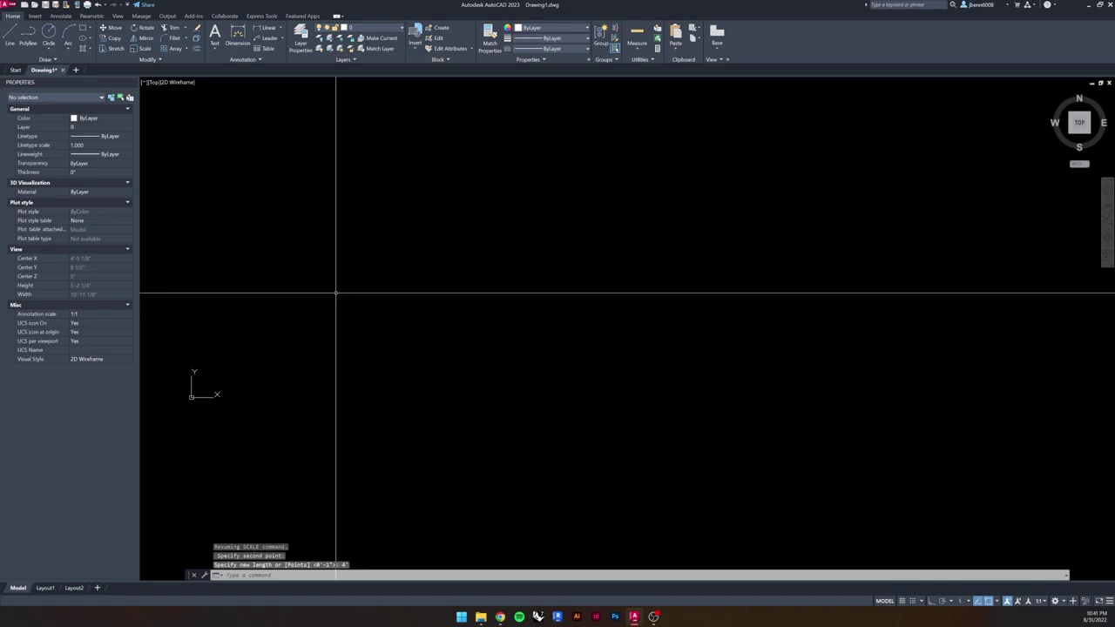
{"action": "scroll", "coordinate": [405, 326], "scroll_direction": "down", "scroll_amount": 5}
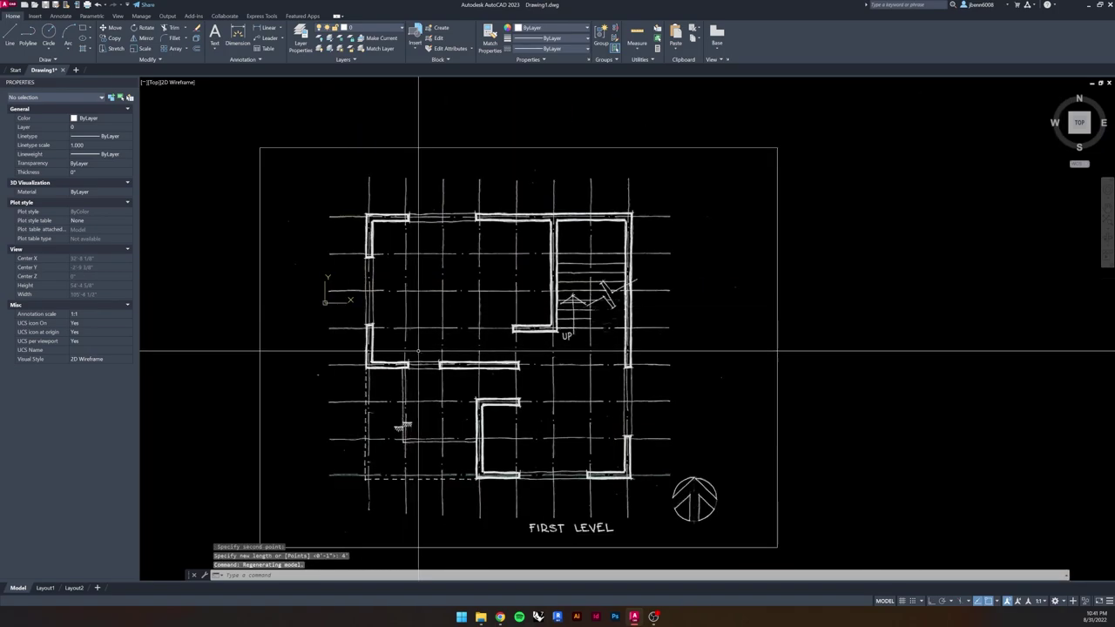
{"action": "left_click", "coordinate": [324, 206]}
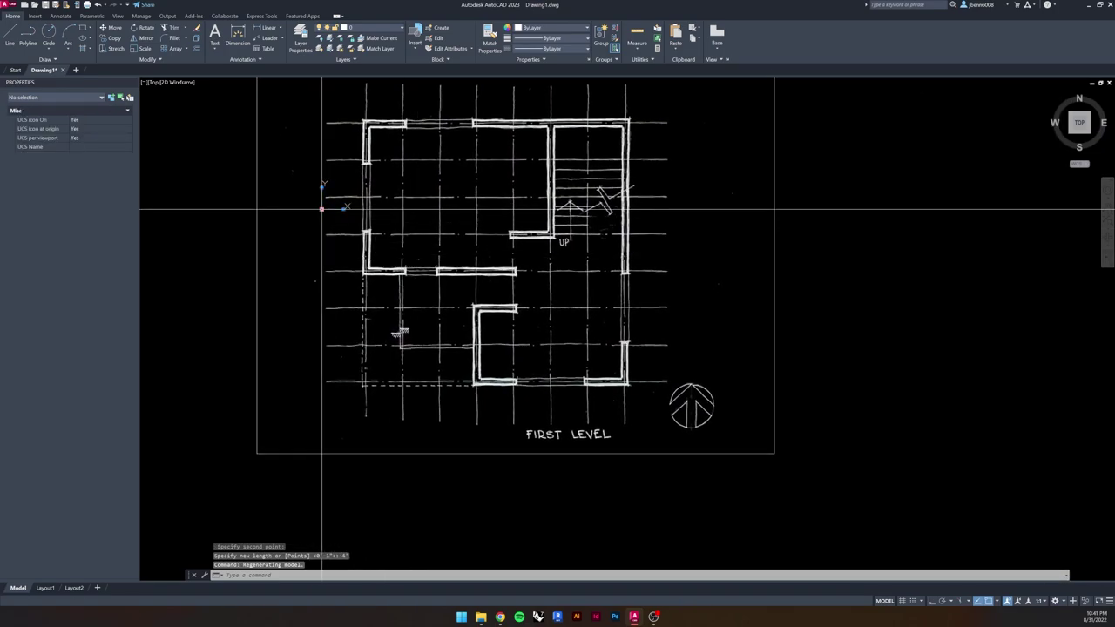
{"action": "left_click", "coordinate": [322, 208]}
{"action": "left_click", "coordinate": [193, 510]}
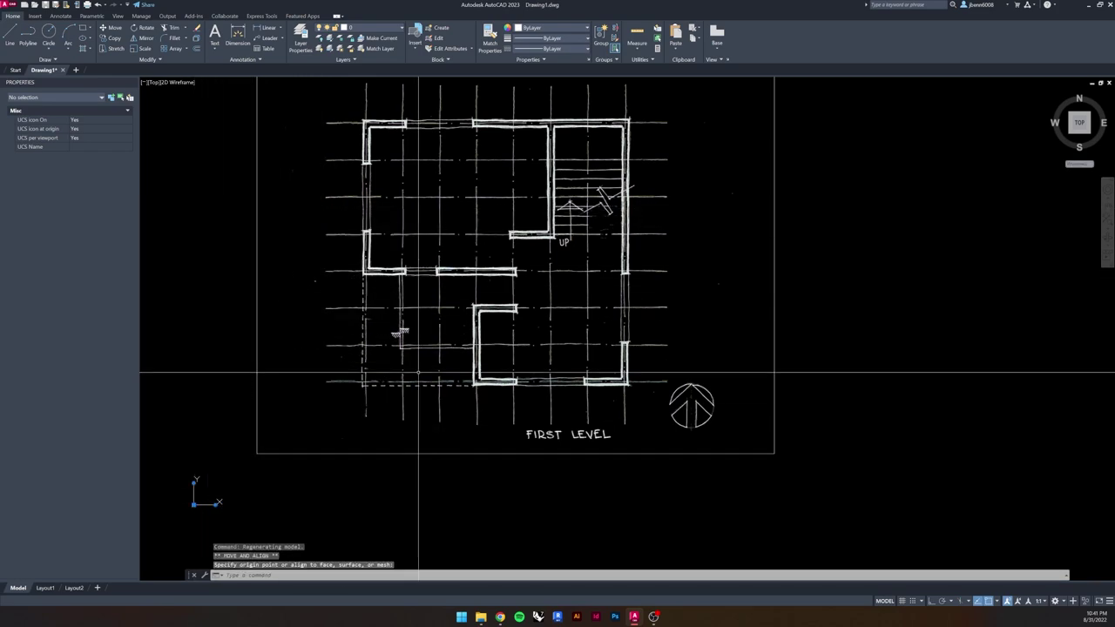
{"action": "scroll", "coordinate": [420, 373], "scroll_direction": "down", "scroll_amount": 2}
{"action": "key", "text": "Escape"}
{"action": "middle_click_drag", "start_coordinate": [373, 337], "coordinate": [348, 337]}
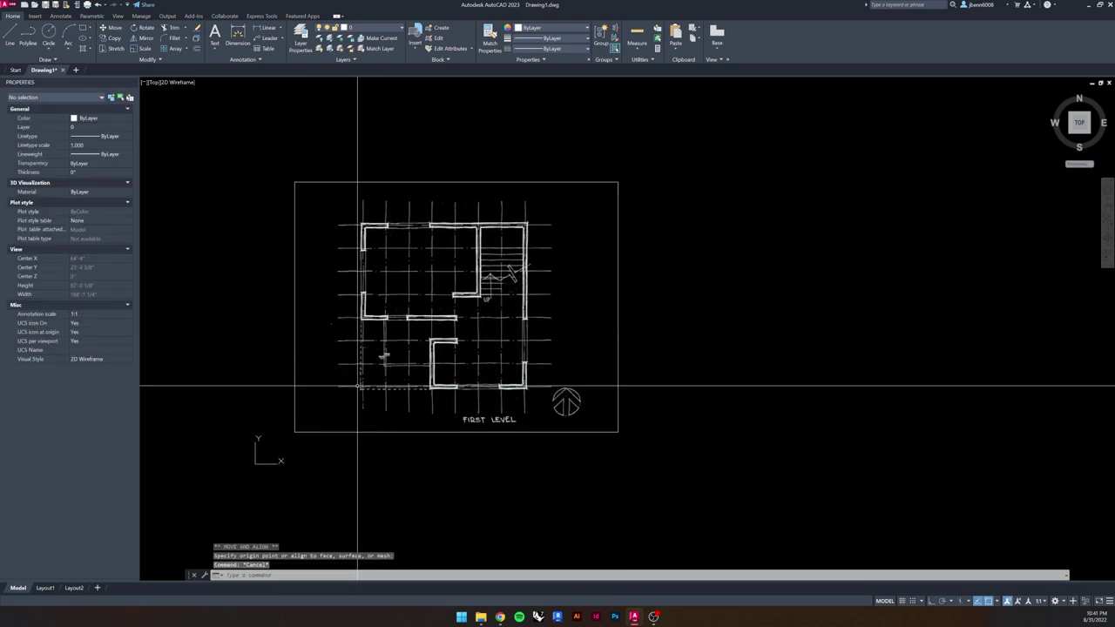
{"action": "scroll", "coordinate": [409, 374], "scroll_direction": "up", "scroll_amount": 3}
{"action": "middle_click_drag", "start_coordinate": [470, 349], "coordinate": [433, 380]}
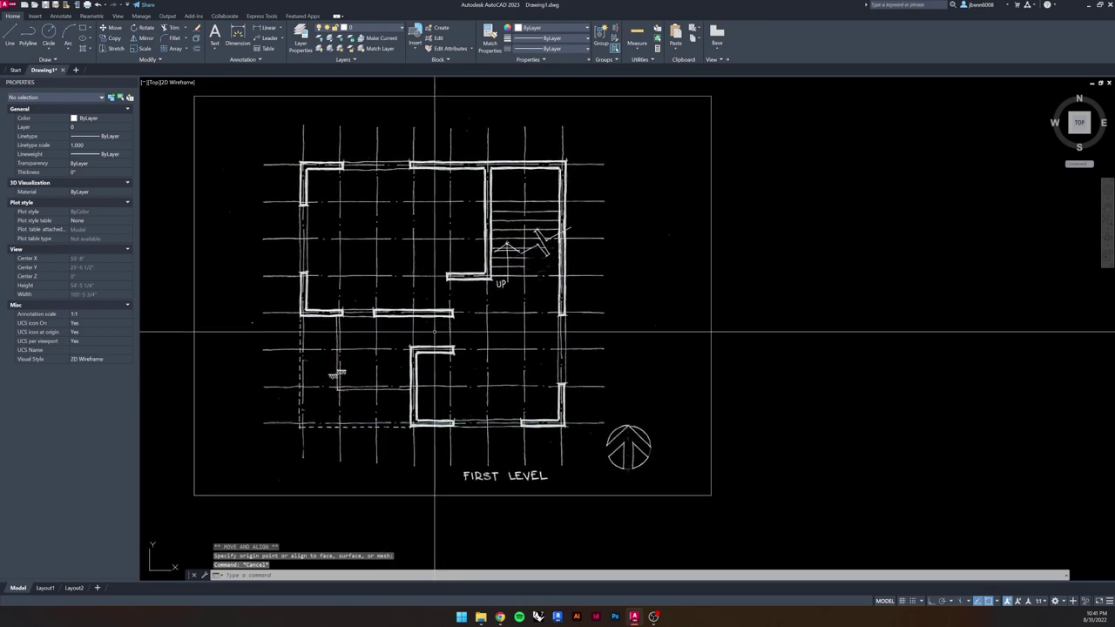
{"action": "left_click", "coordinate": [10, 35]}
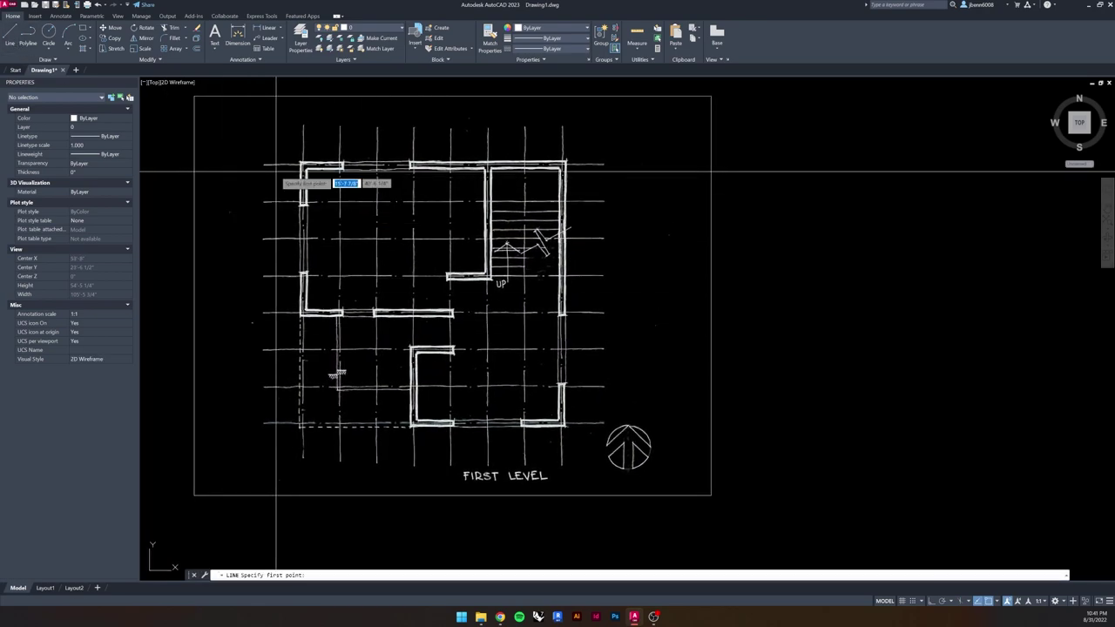
{"action": "left_click", "coordinate": [277, 166]}
{"action": "key", "text": "F8"}
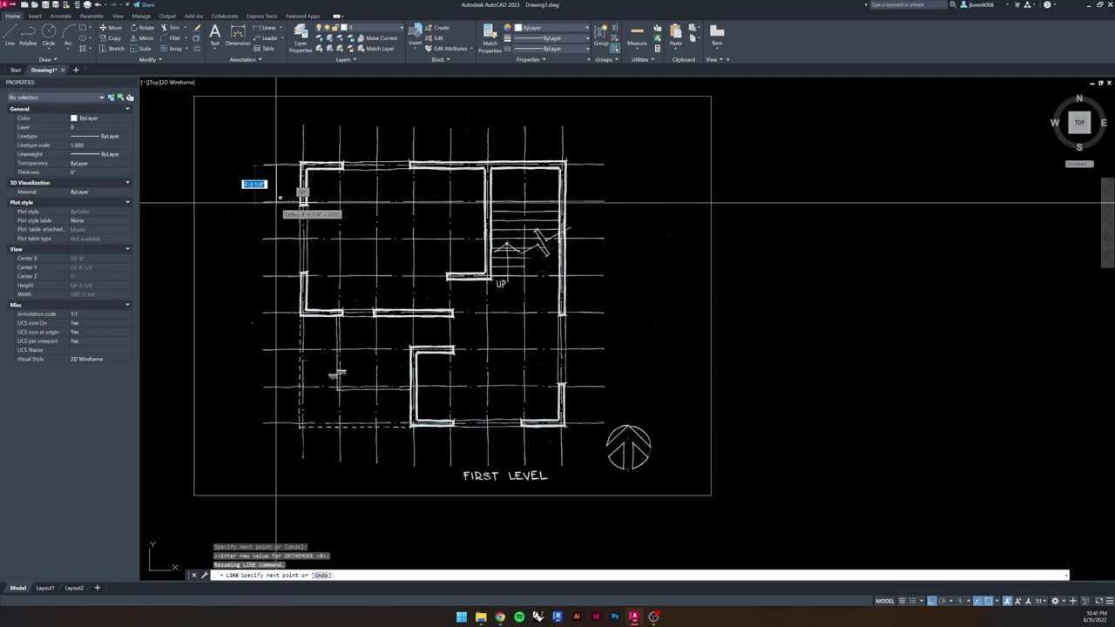
{"action": "key", "text": "Escape"}
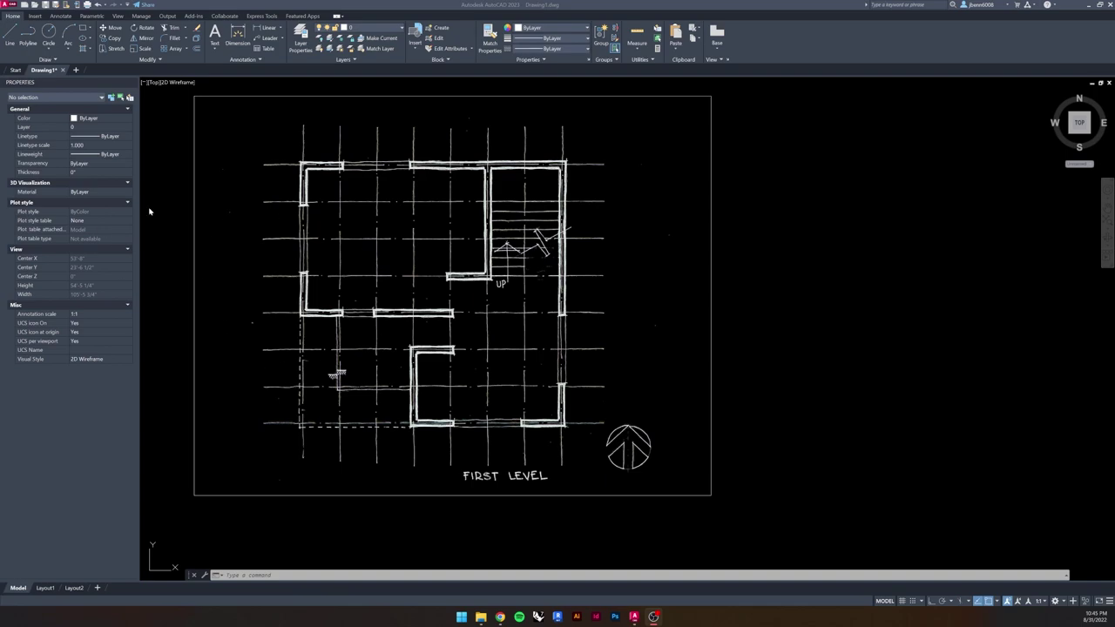
{"action": "left_click", "coordinate": [175, 251]}
{"action": "key", "text": "Escape"}
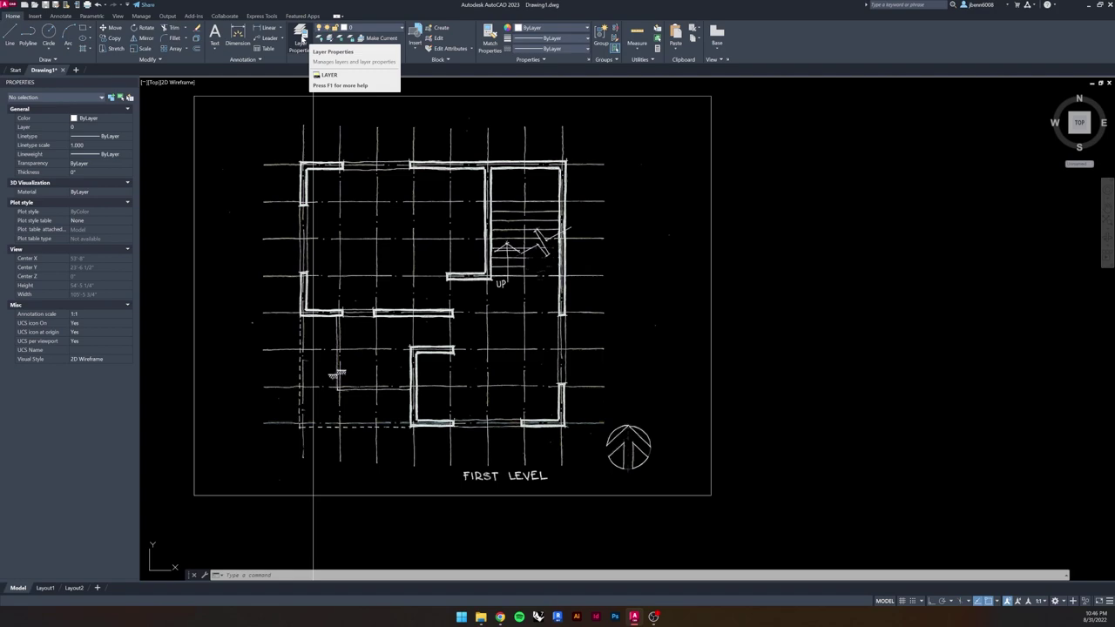
- Add a new layer named Walls with colour red in Layer Properties
{"action": "left_click", "coordinate": [301, 34]}
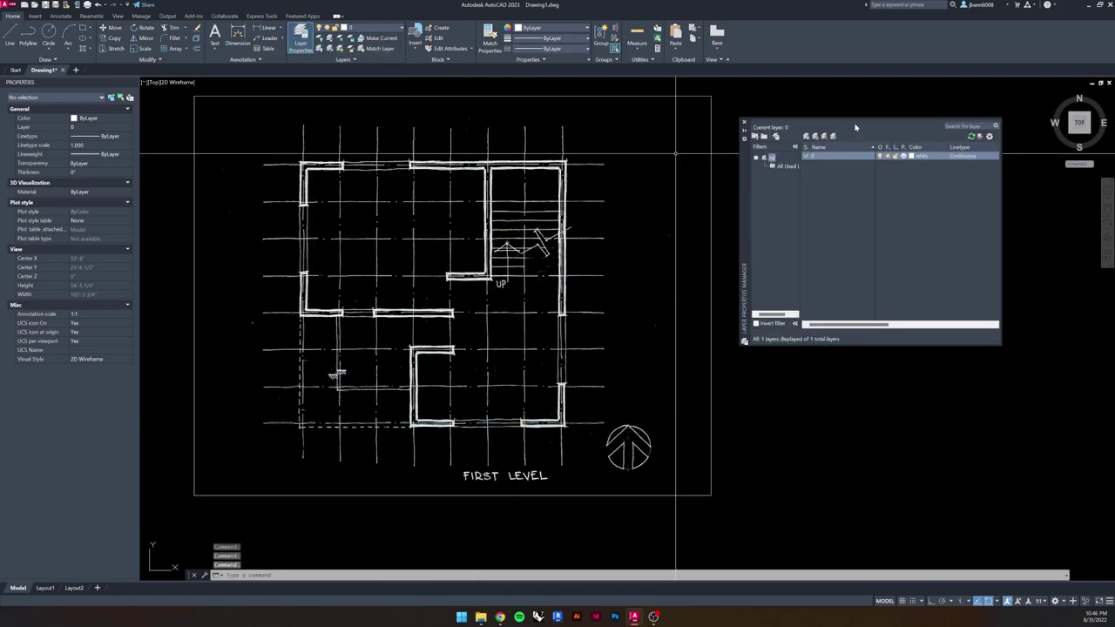
{"action": "left_click_drag", "start_coordinate": [745, 164], "coordinate": [429, 164]}
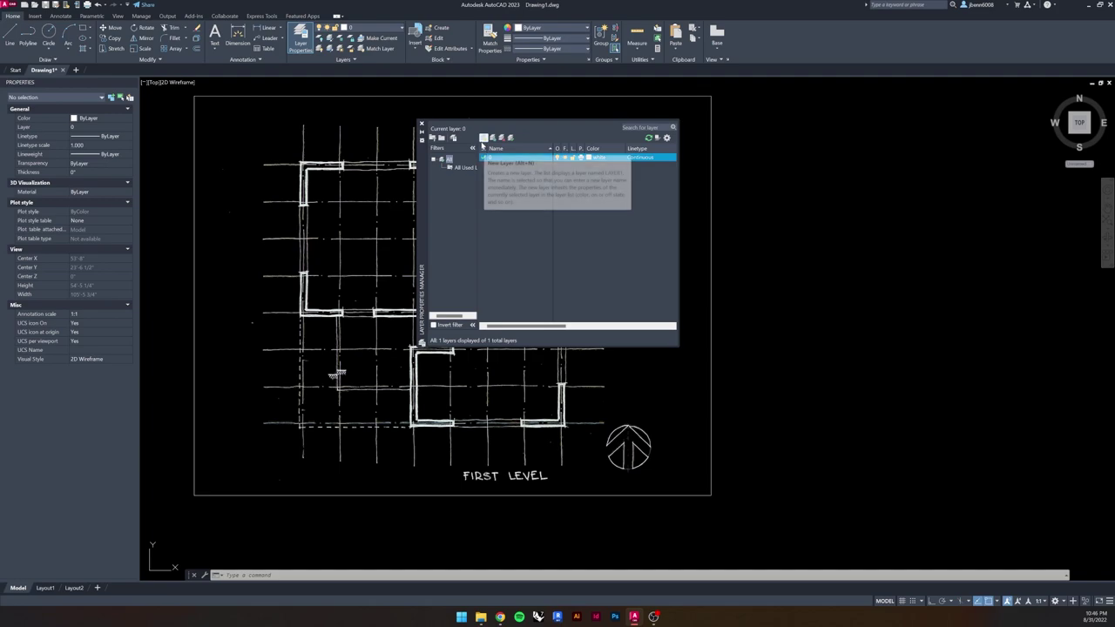
{"action": "left_click", "coordinate": [483, 138]}
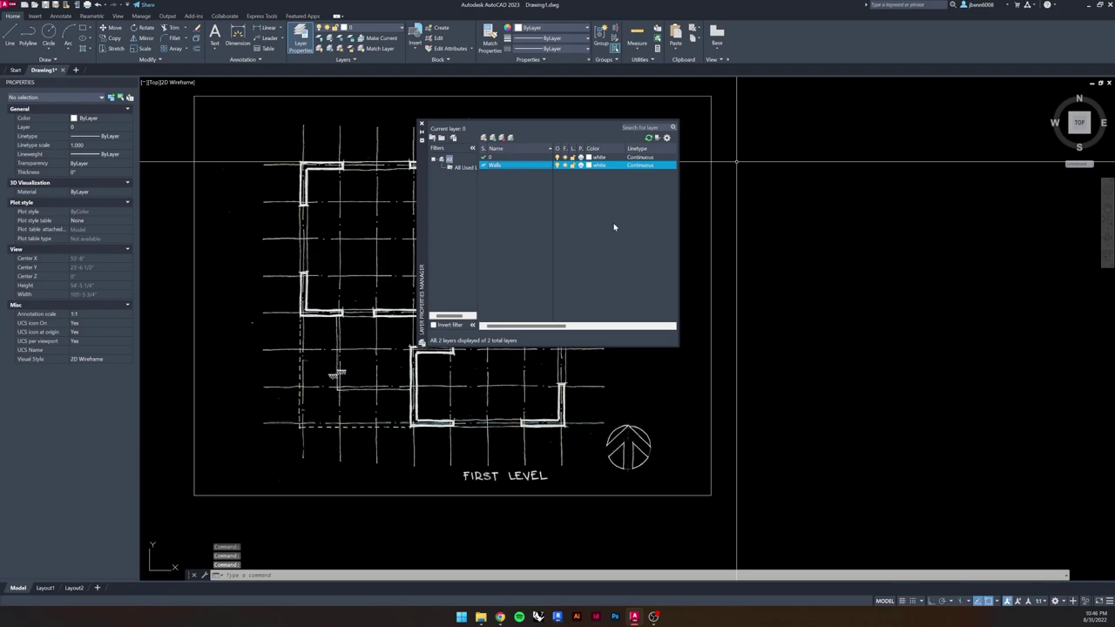
{"action": "left_click", "coordinate": [589, 166]}
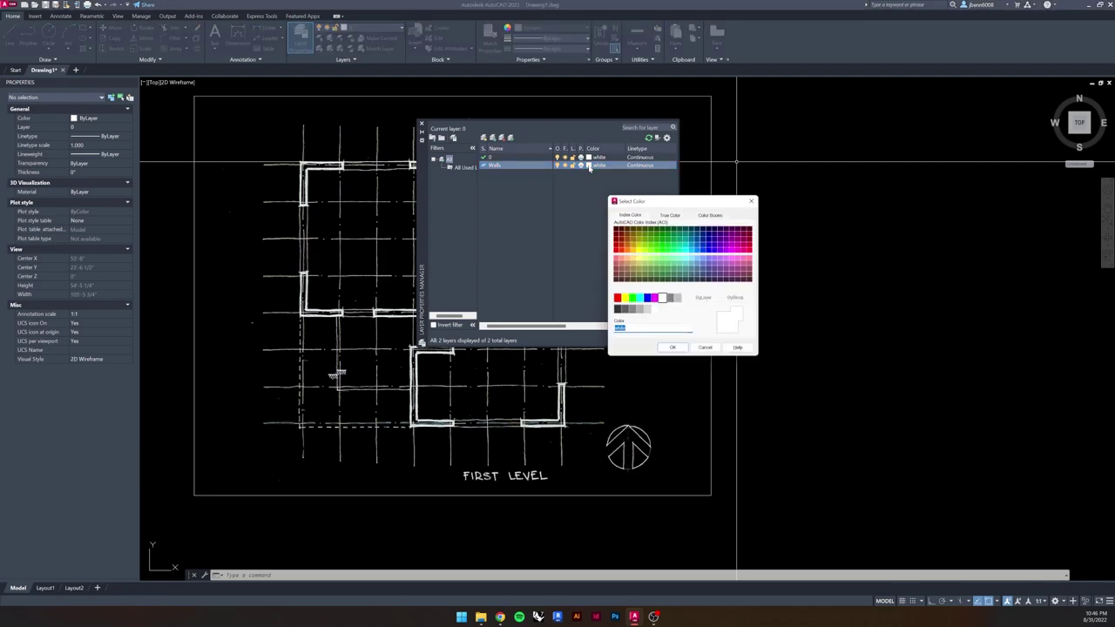
{"action": "left_click_drag", "start_coordinate": [649, 202], "coordinate": [591, 201]}
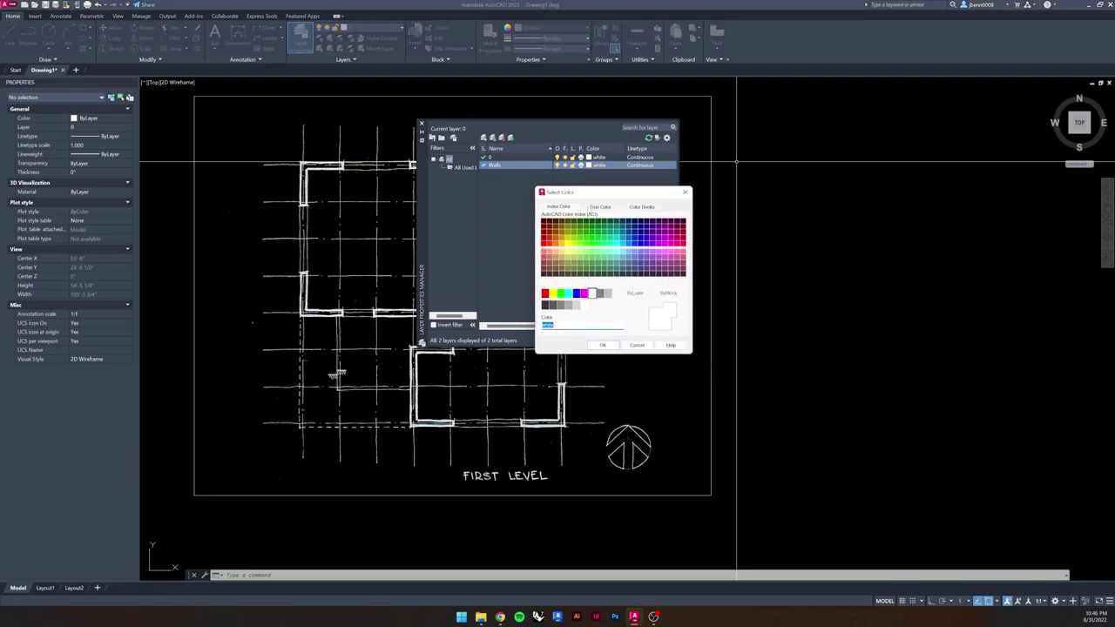
{"action": "left_click", "coordinate": [603, 344]}
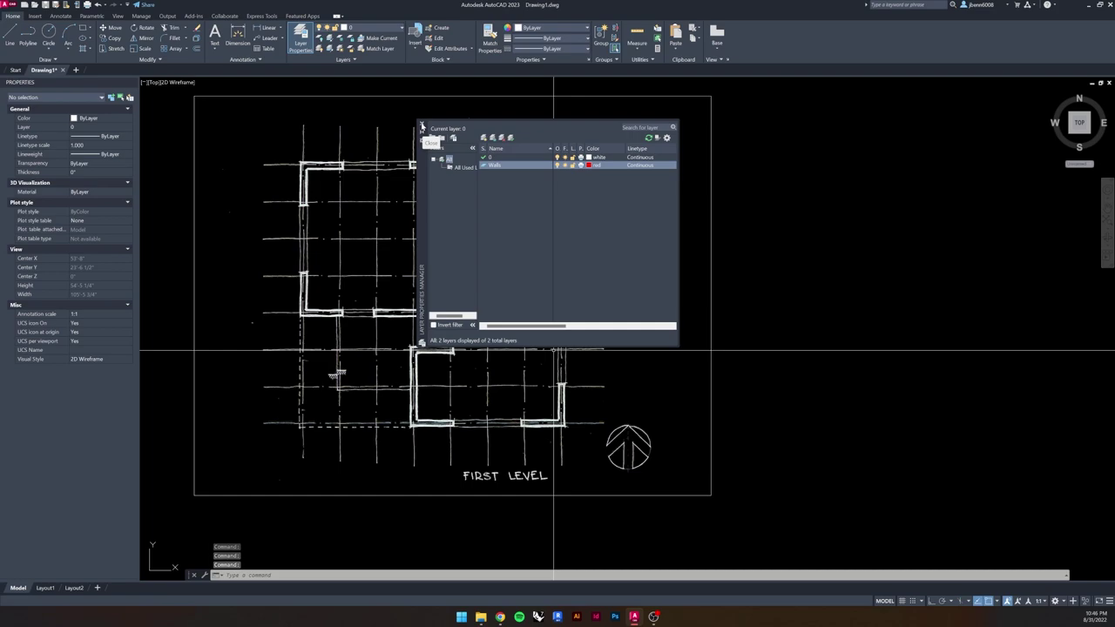
{"action": "left_click", "coordinate": [422, 127]}
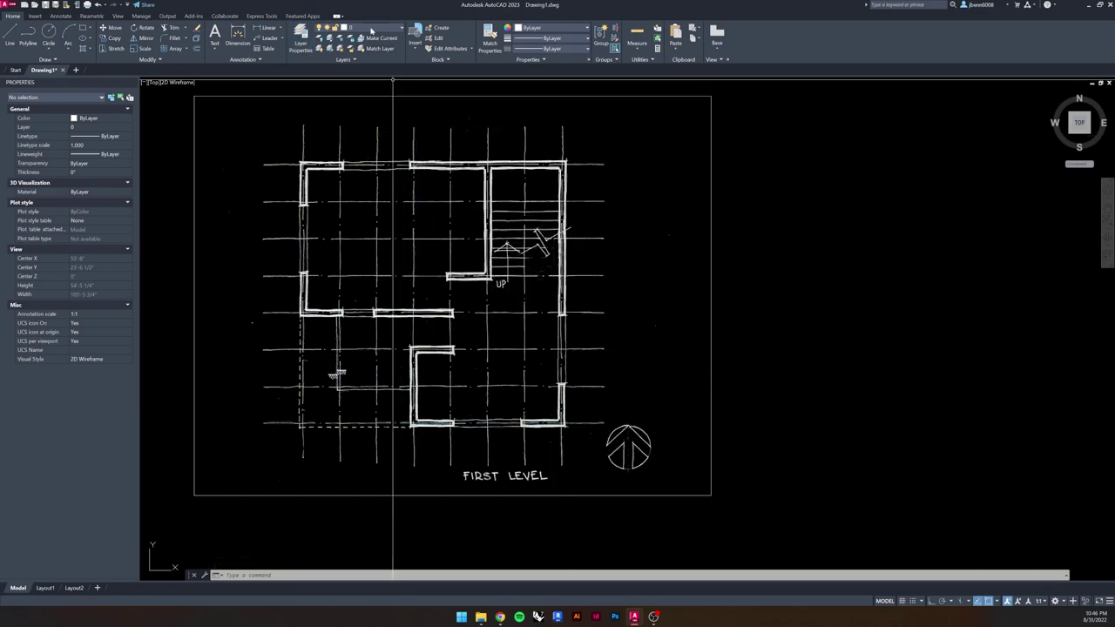
{"action": "left_click", "coordinate": [371, 30]}
- Make Walls current and draw the 28' top and 28' right wall lines
{"action": "left_click", "coordinate": [358, 48]}
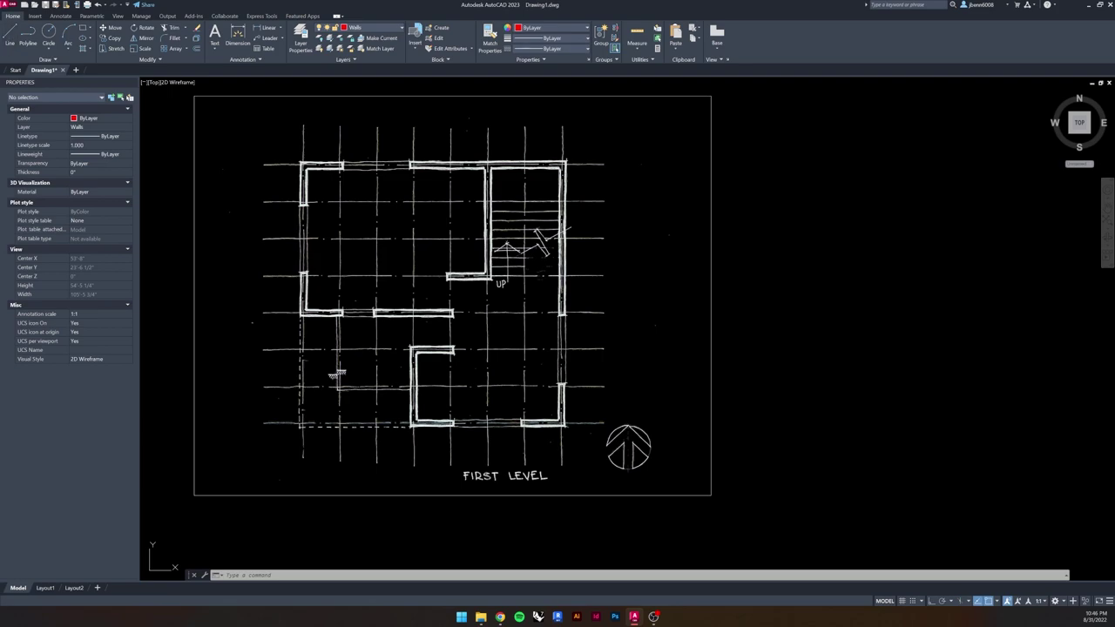
{"action": "left_click", "coordinate": [12, 33]}
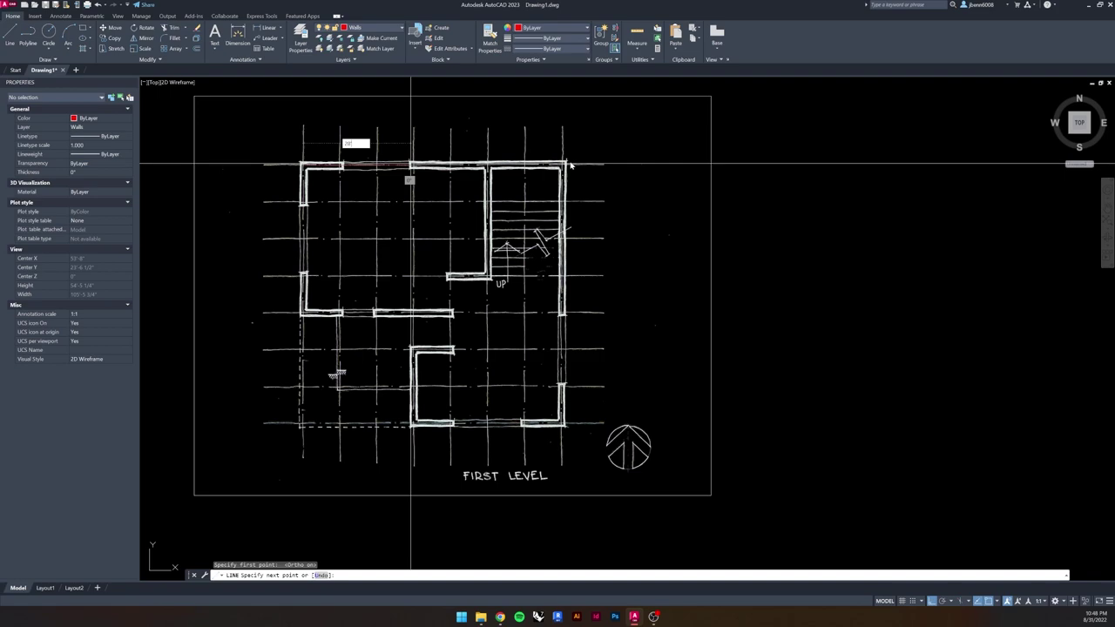
{"action": "key", "text": "Return"}
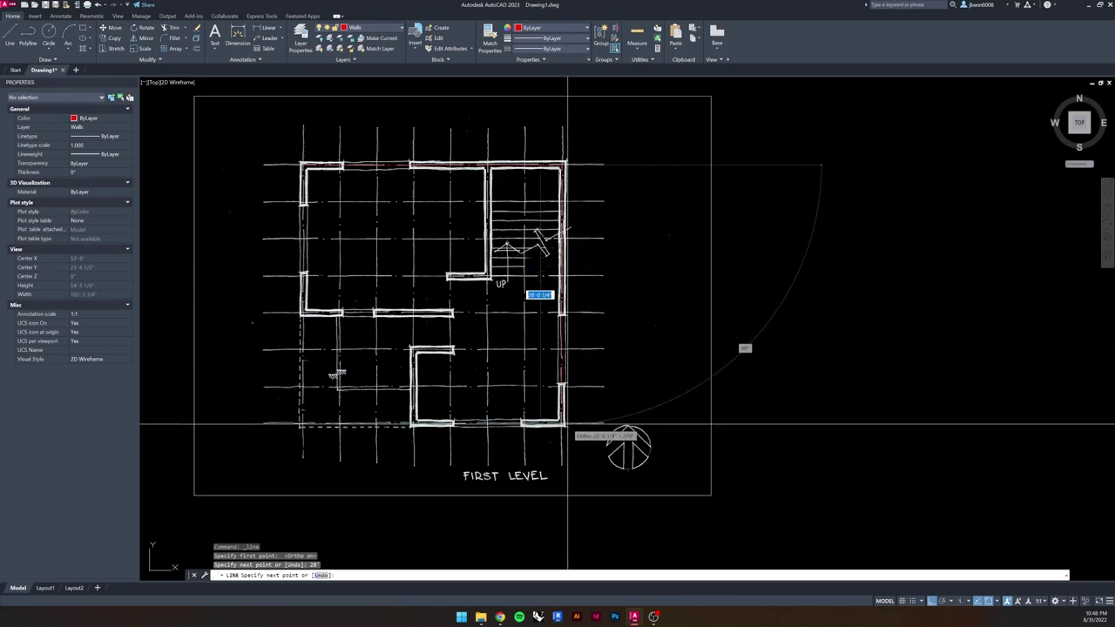
{"action": "type", "text": "28"}
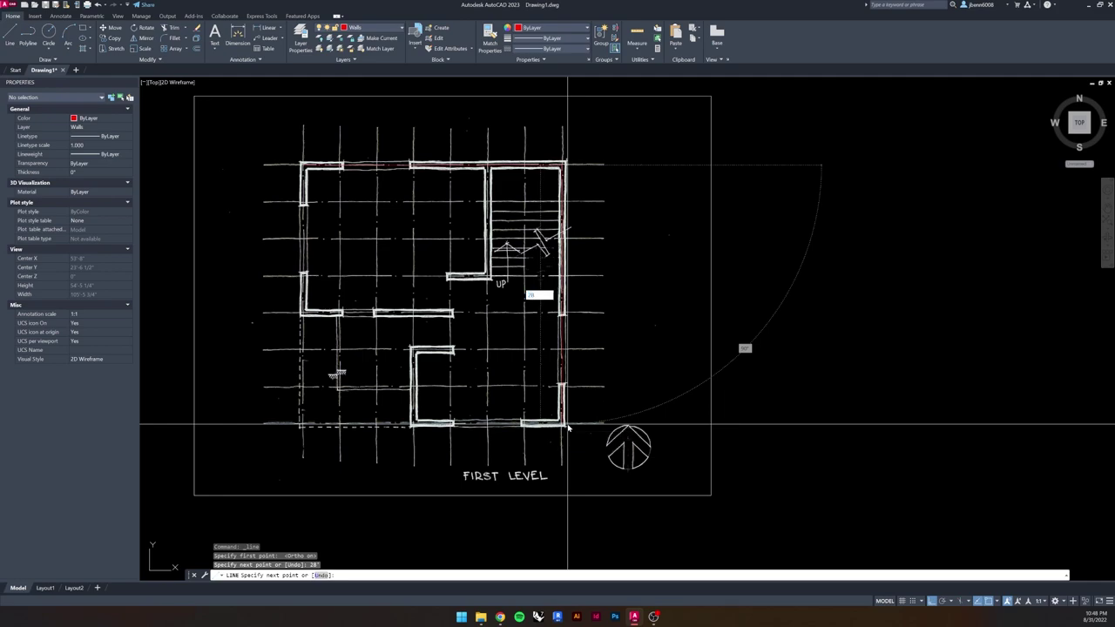
{"action": "key", "text": "Return"}
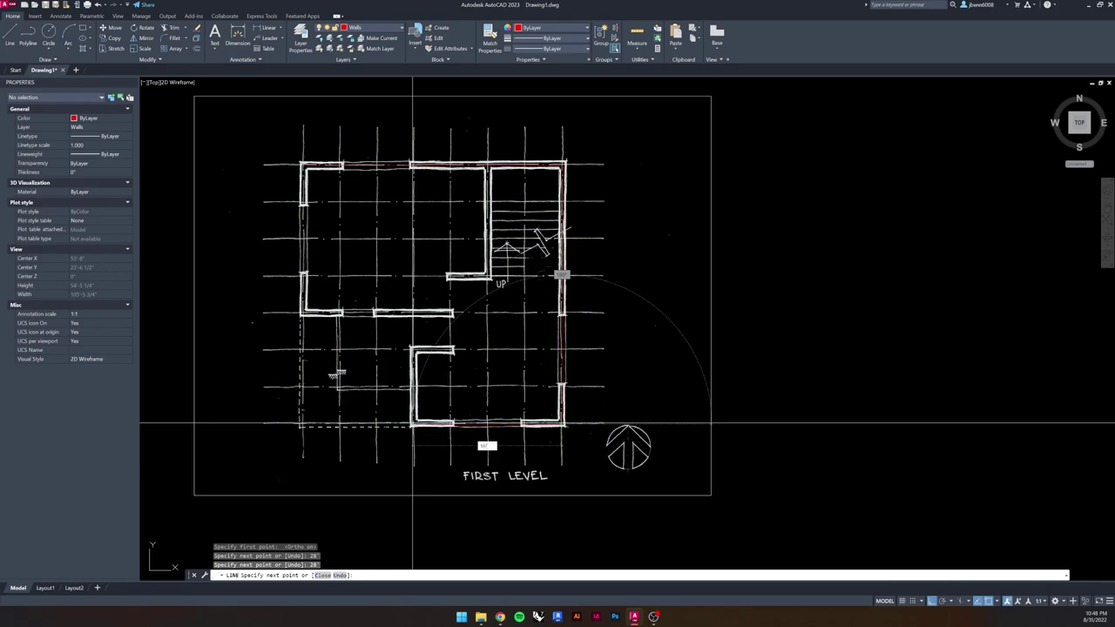
- Continue the outline with 16', 8' and 4' segments along the lower wall
{"action": "type", "text": "16'"}
{"action": "key", "text": "Return"}
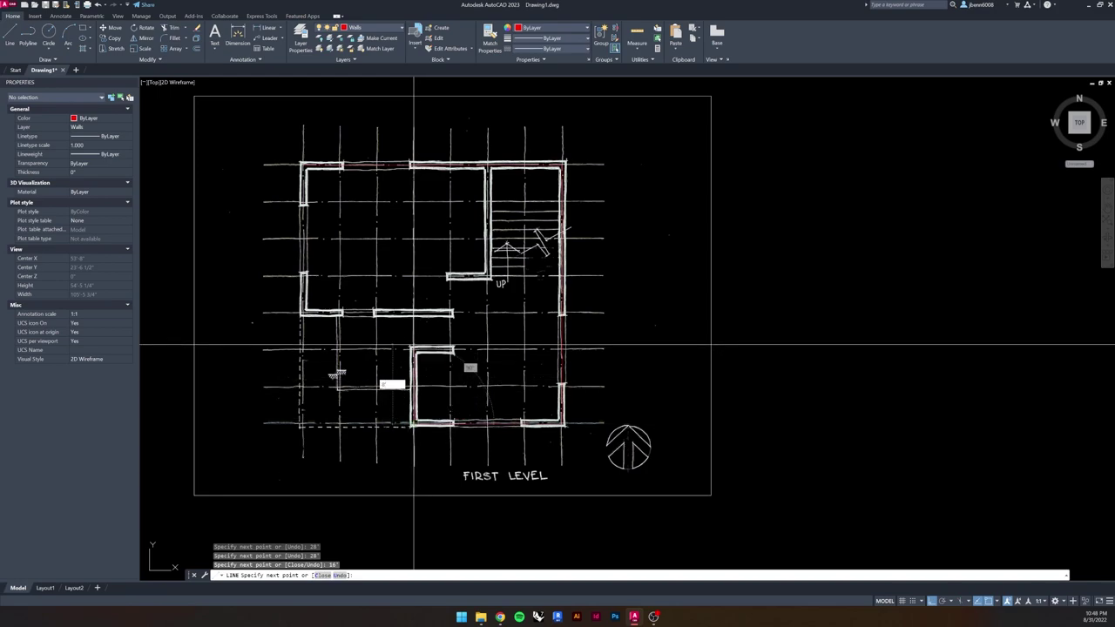
{"action": "key", "text": "Return"}
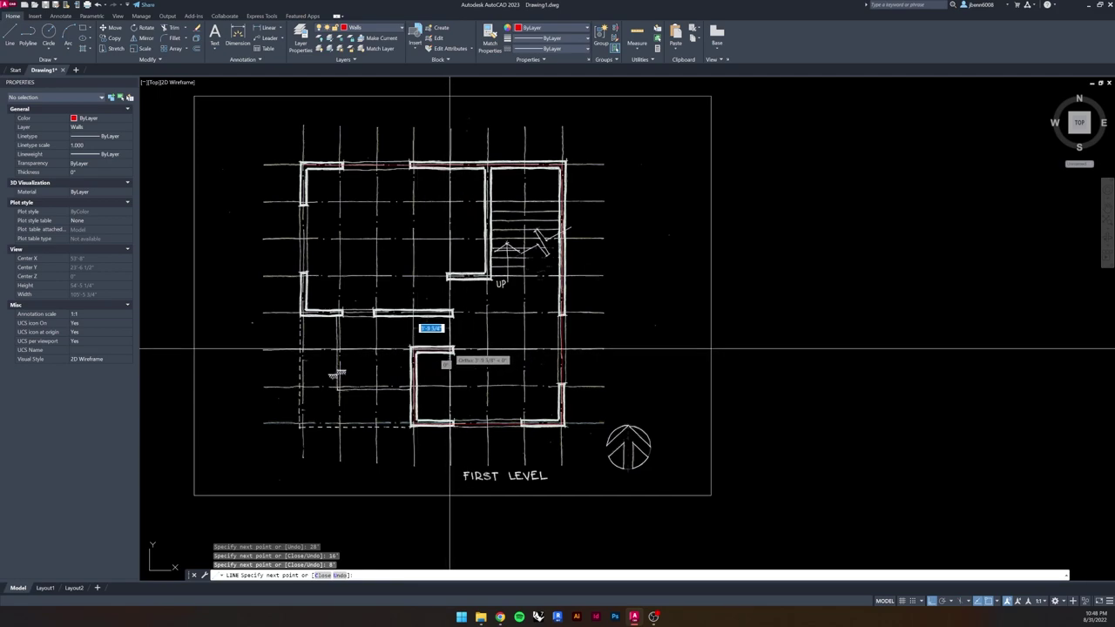
{"action": "type", "text": "4'"}
{"action": "key", "text": "Return"}
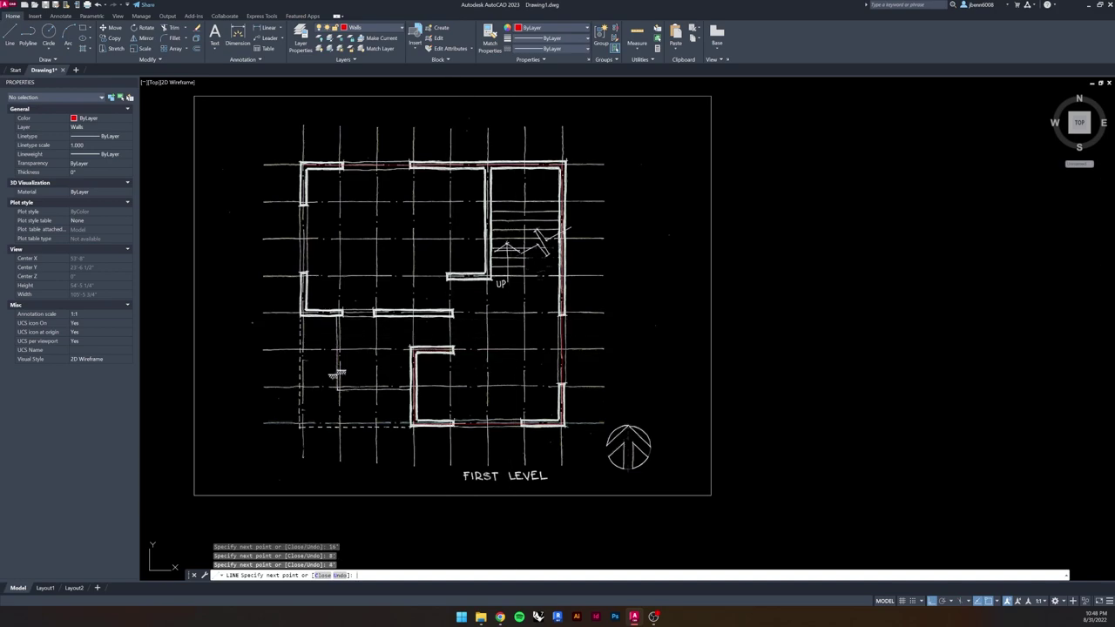
{"action": "key", "text": "Escape"}
{"action": "key", "text": "Escape"}
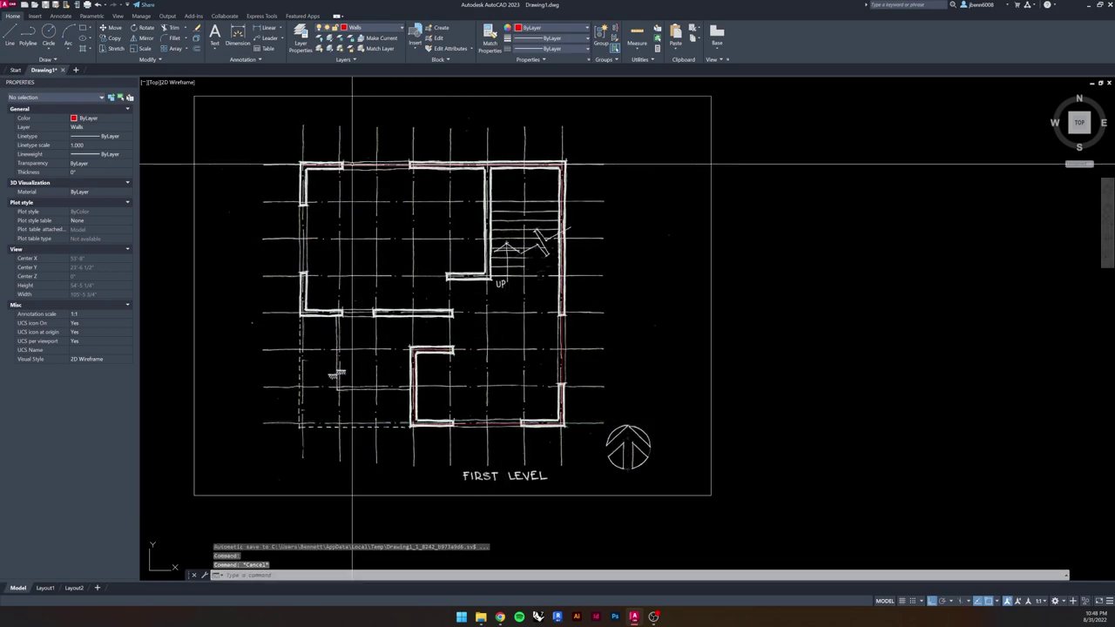
- Select the traced top, bottom and right wall lines, then clear the selection
{"action": "left_click", "coordinate": [354, 164]}
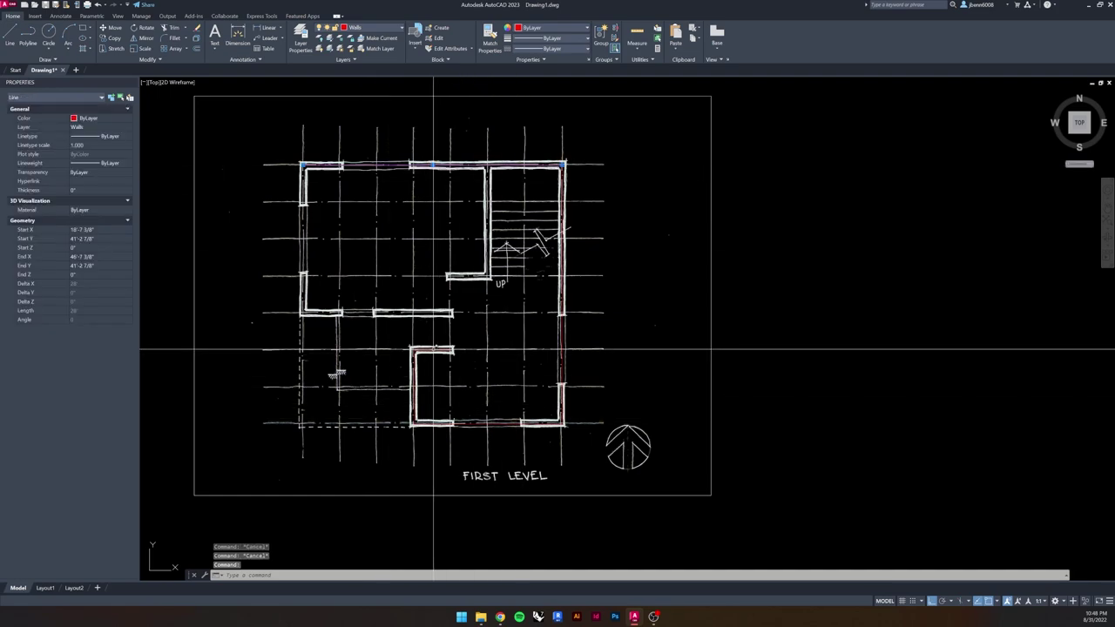
{"action": "left_click", "coordinate": [436, 349]}
{"action": "left_click", "coordinate": [497, 424]}
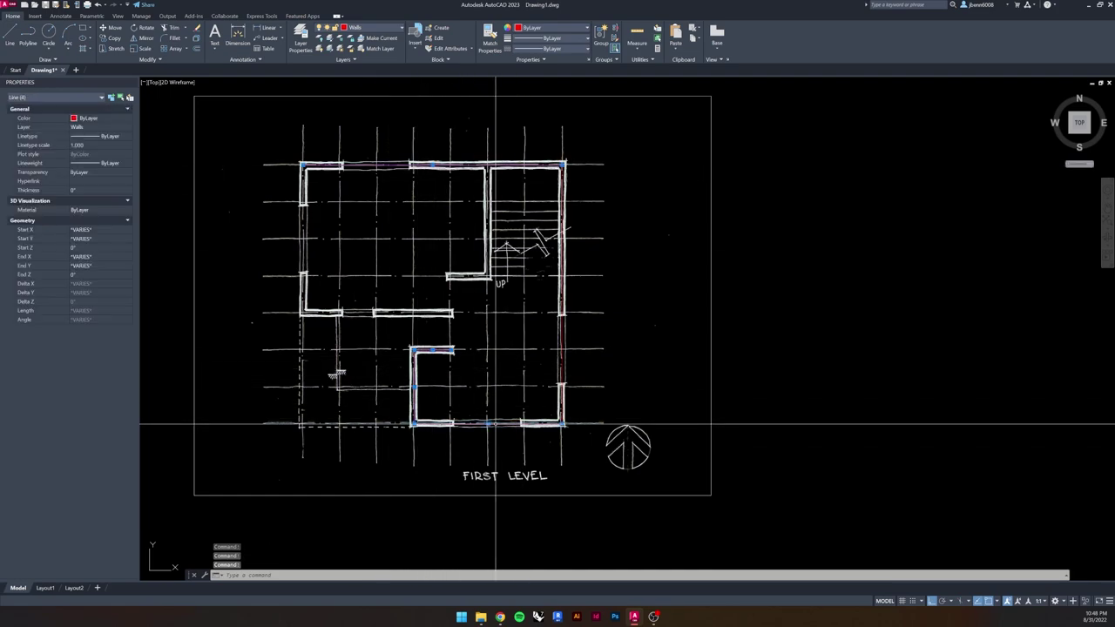
{"action": "left_click", "coordinate": [563, 299]}
{"action": "left_click", "coordinate": [563, 298]}
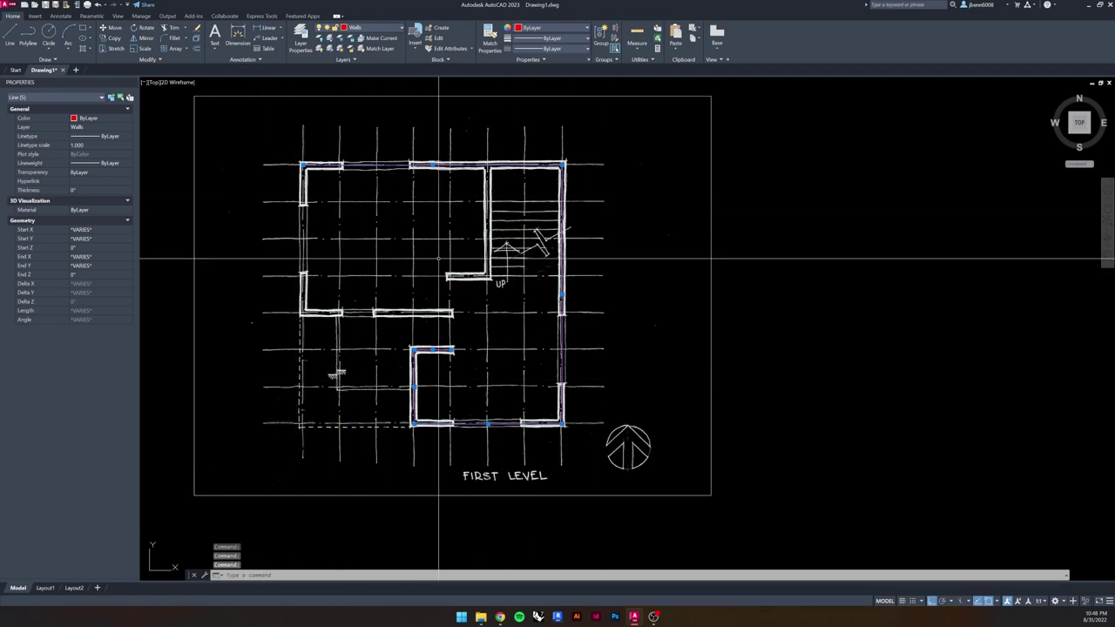
{"action": "key", "text": "Escape"}
{"action": "key", "text": "Escape"}
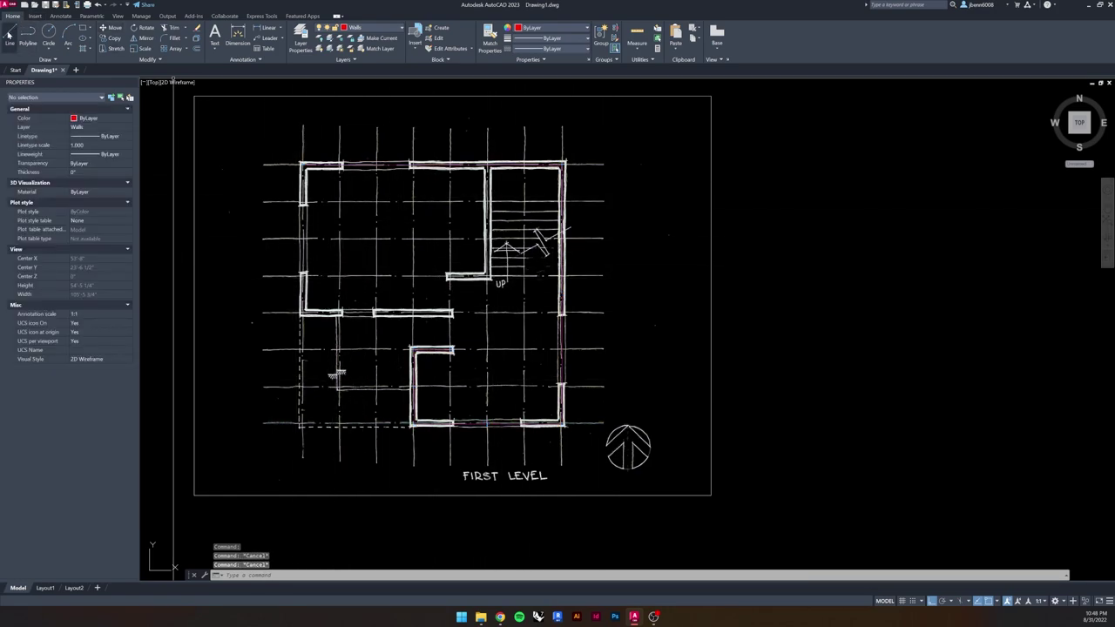
- Draw a 16' line down the left wall from the top-left corner and erase a stray segment
{"action": "left_click", "coordinate": [10, 35]}
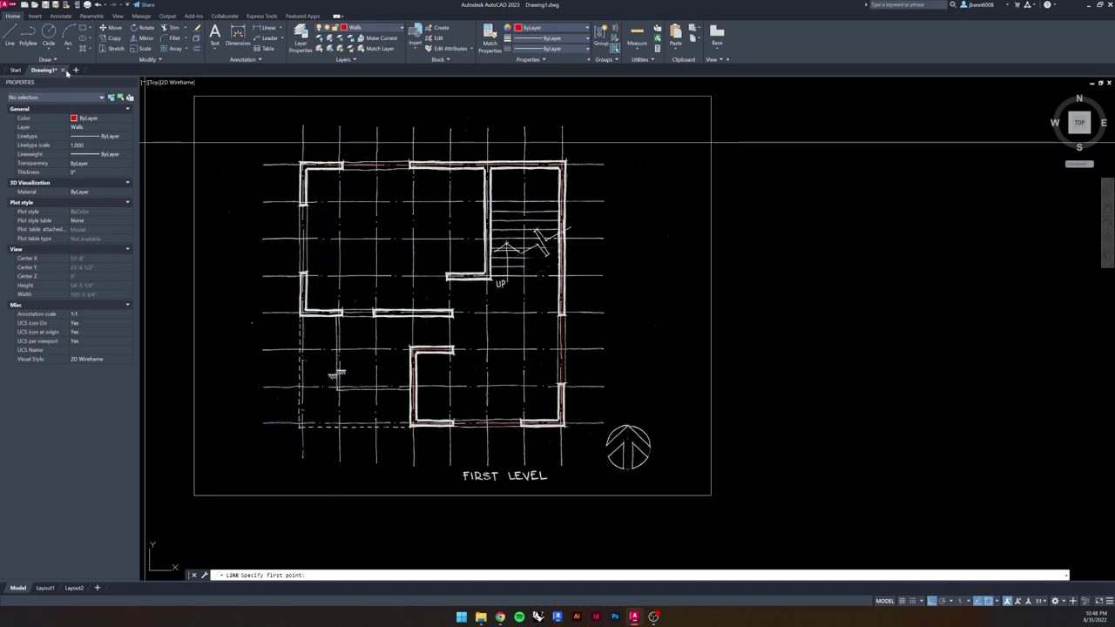
{"action": "left_click", "coordinate": [300, 164]}
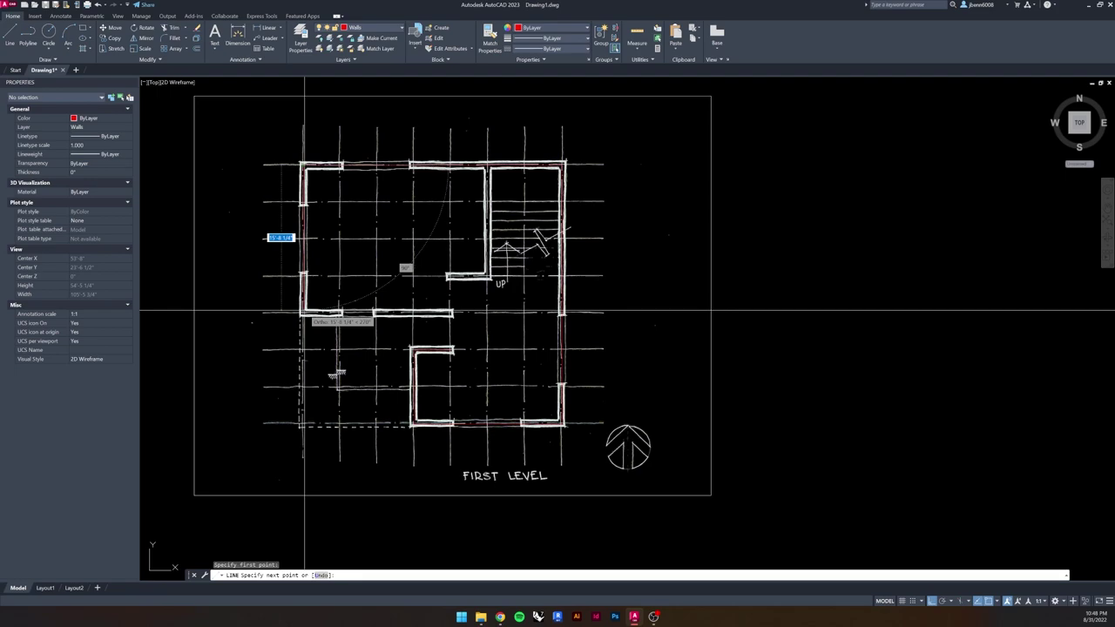
{"action": "key", "text": "Return"}
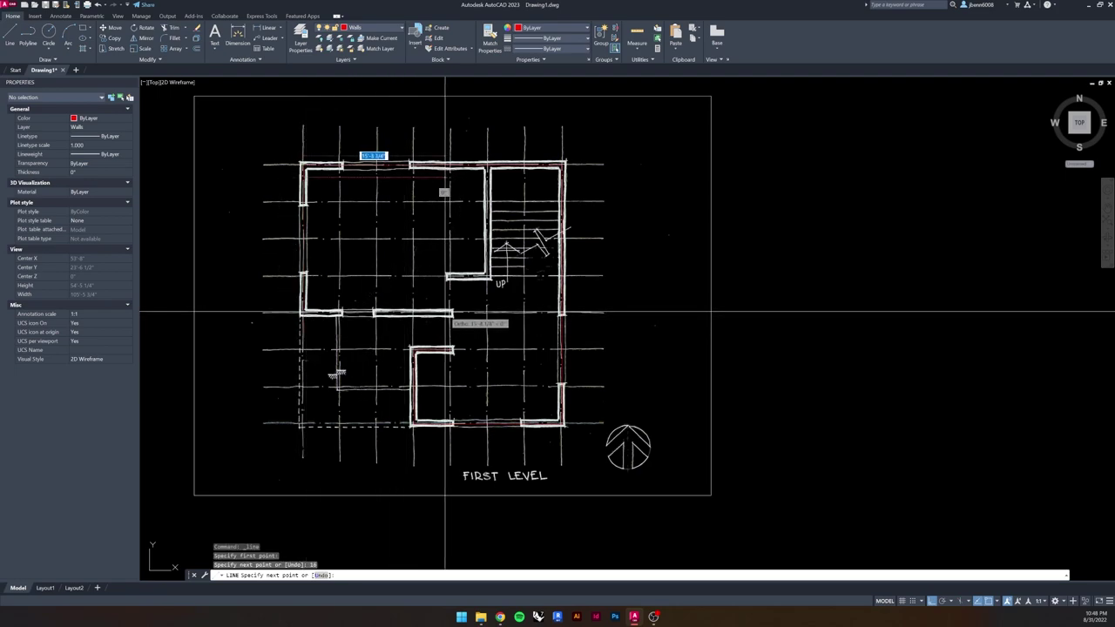
{"action": "key", "text": "Escape"}
{"action": "left_click", "coordinate": [301, 173]}
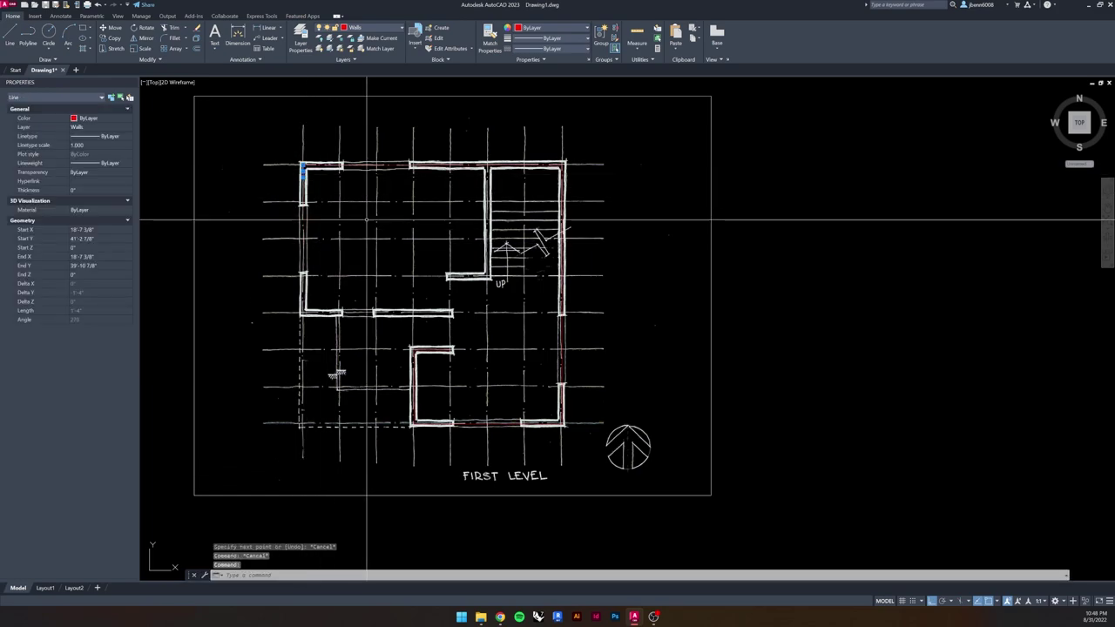
{"action": "key", "text": "Delete"}
- Redraw the 16' left wall line with a 14 continuation, then delete the stray line
{"action": "left_click", "coordinate": [12, 35]}
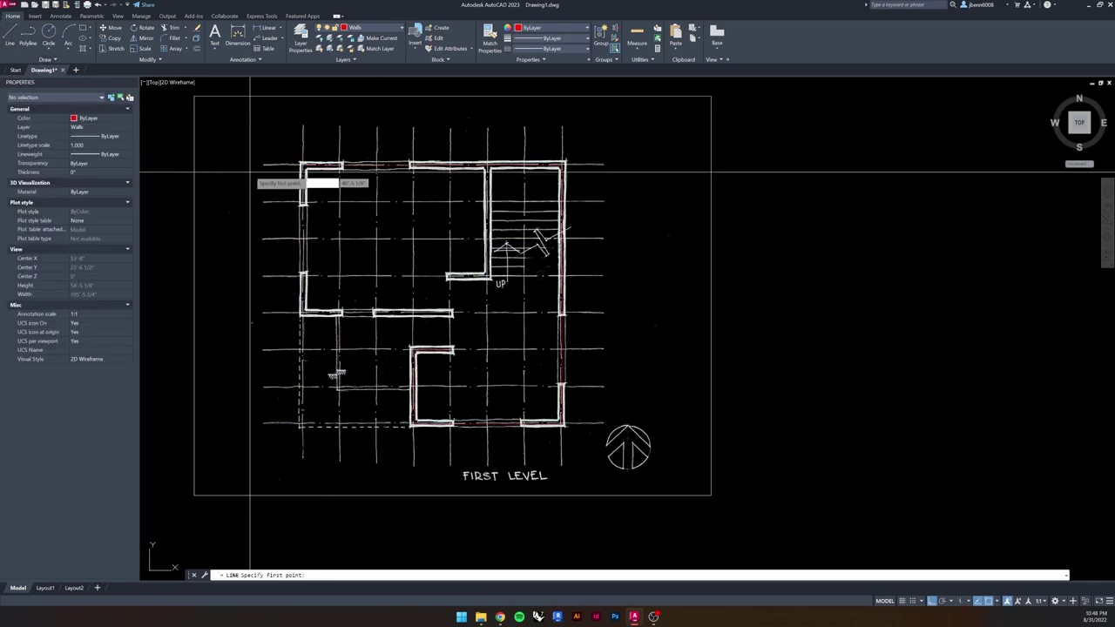
{"action": "left_click", "coordinate": [304, 166]}
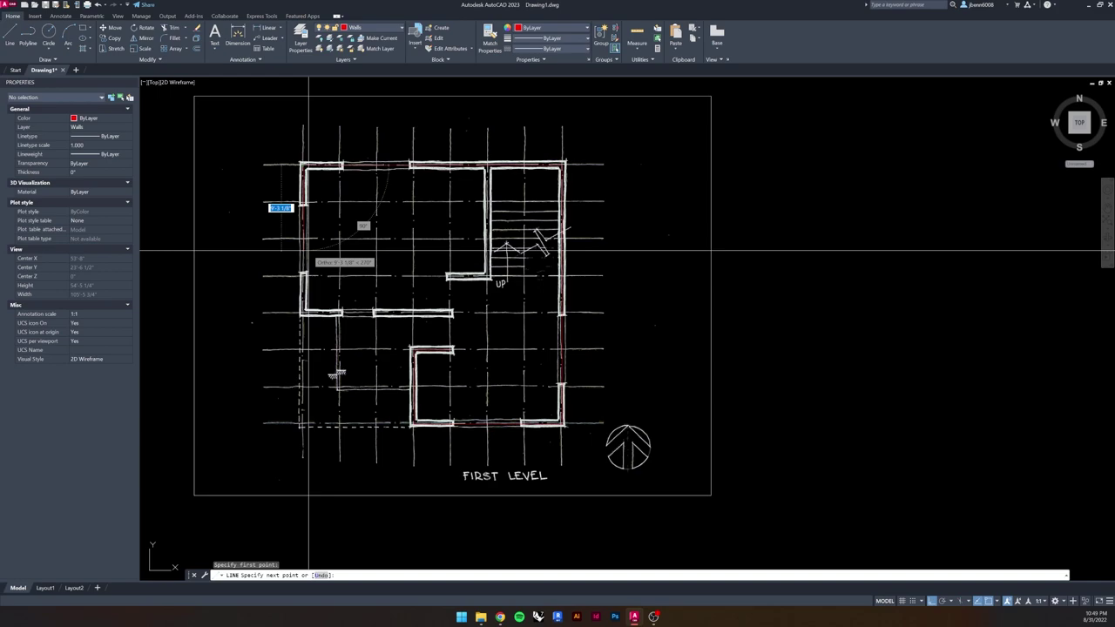
{"action": "type", "text": "16'"}
{"action": "key", "text": "Return"}
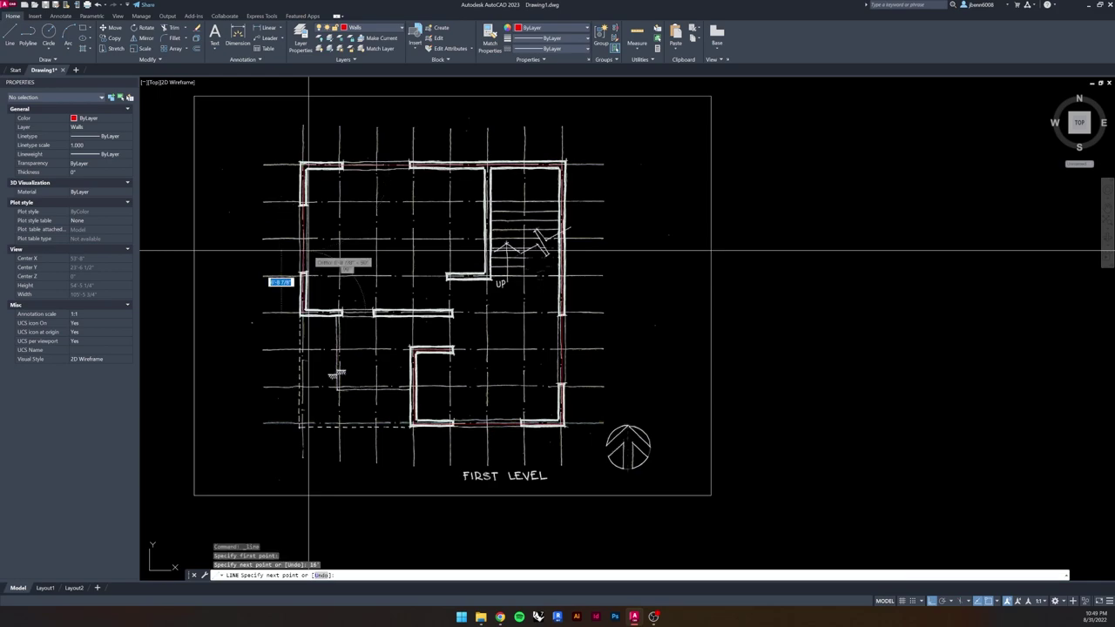
{"action": "type", "text": "14"}
{"action": "key", "text": "Return"}
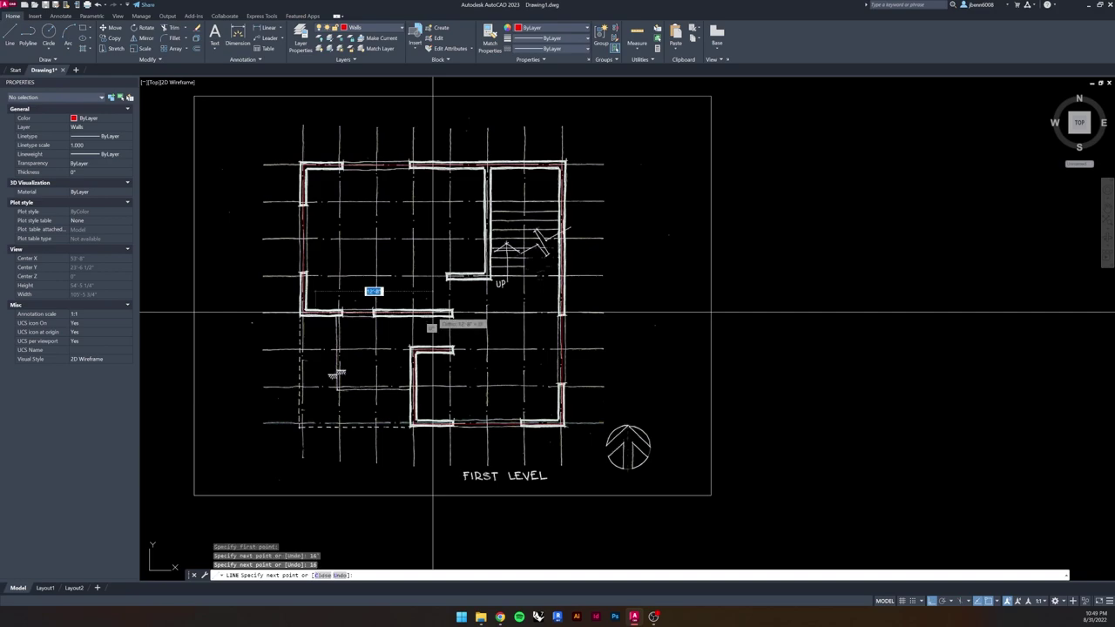
{"action": "key", "text": "Escape"}
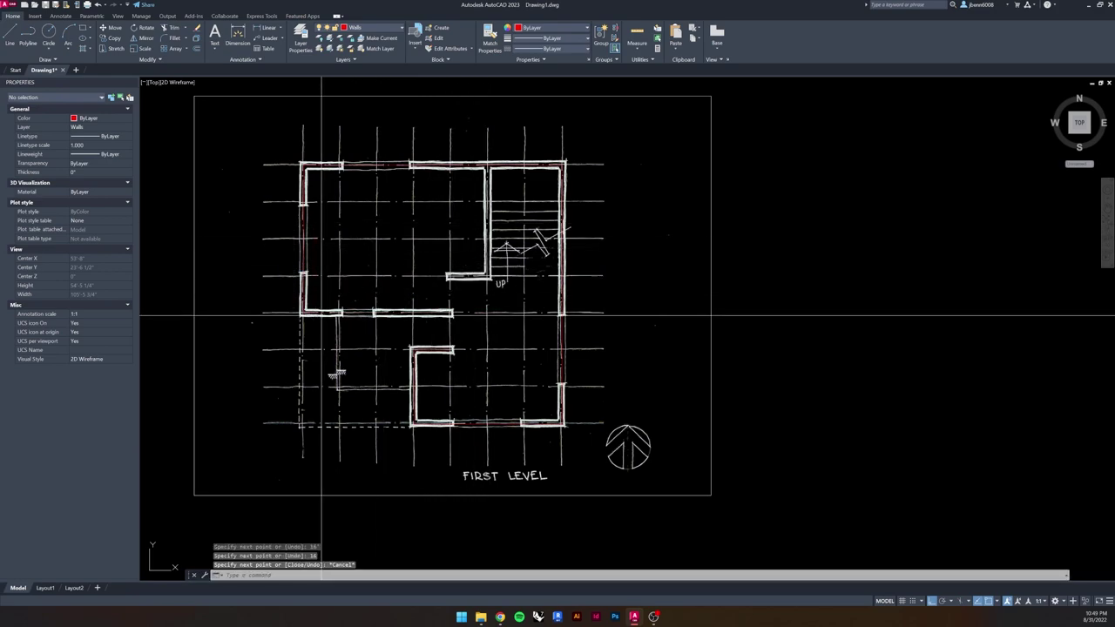
{"action": "left_click", "coordinate": [311, 373]}
{"action": "key", "text": "Delete"}
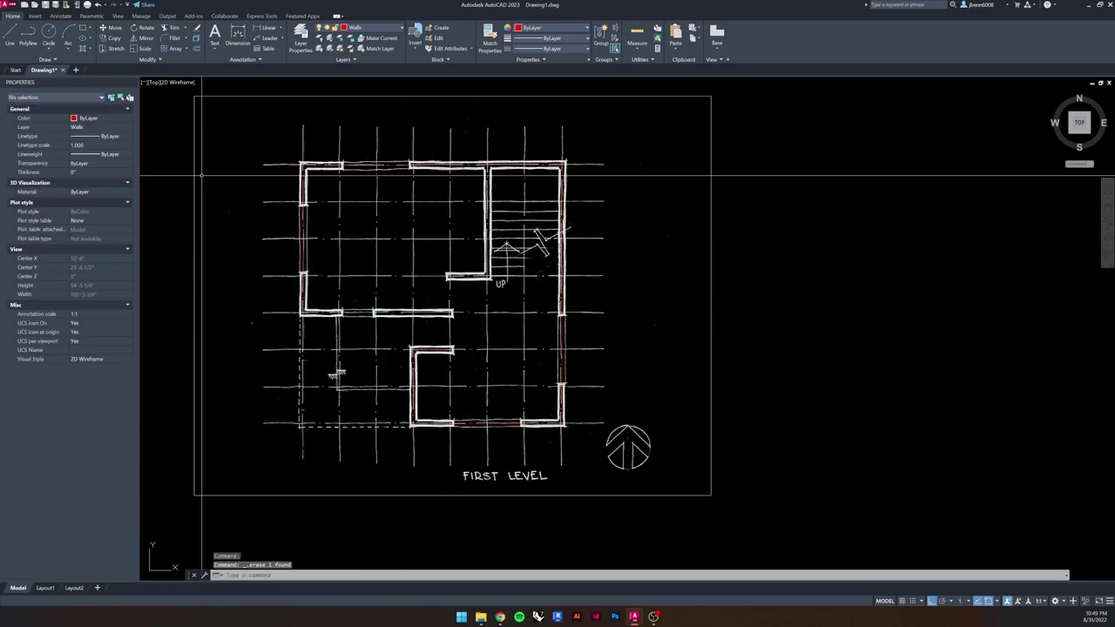
- Draw another 16' wall line from a point on the wall
{"action": "left_click", "coordinate": [10, 36]}
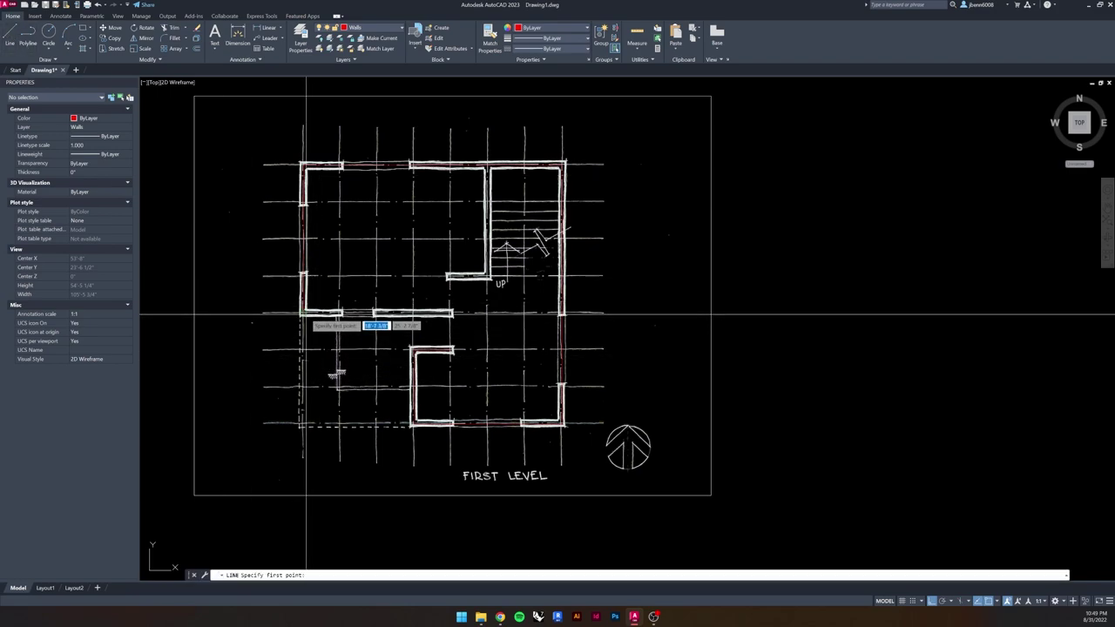
{"action": "left_click", "coordinate": [327, 314]}
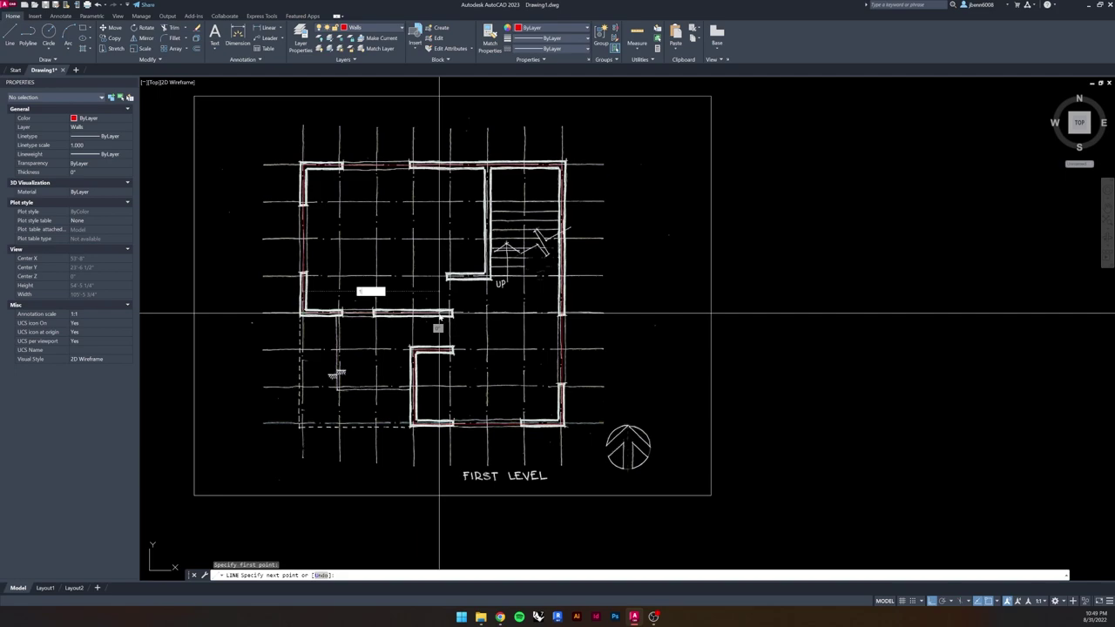
{"action": "key", "text": "Return"}
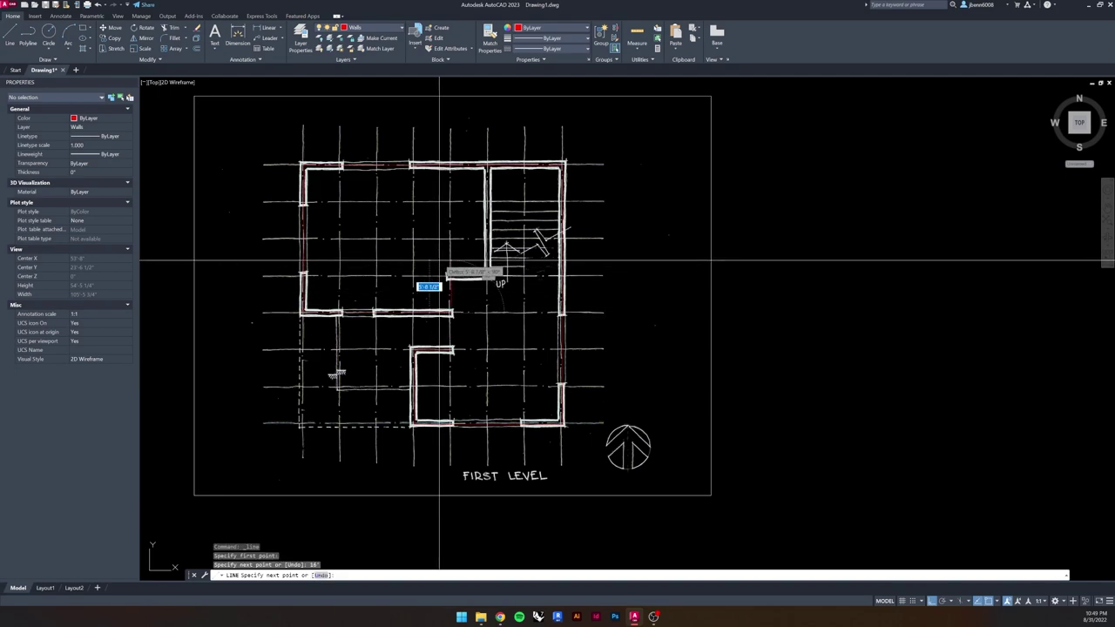
{"action": "key", "text": "Return"}
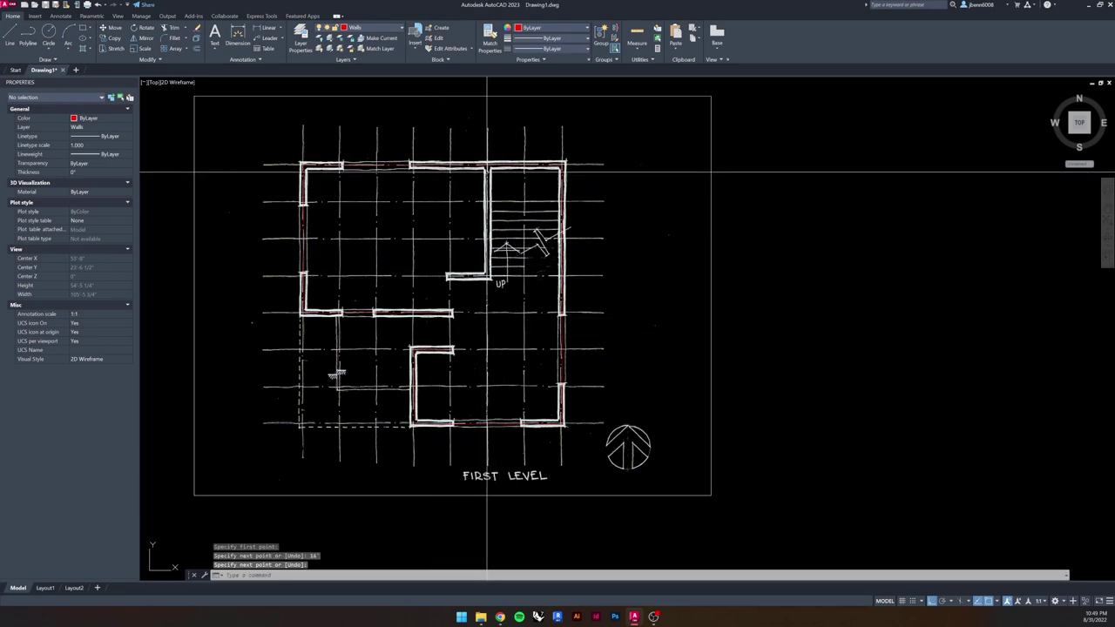
- Try a line up from the top-right corner then 8' left, and erase both trial lines
{"action": "left_click", "coordinate": [11, 37]}
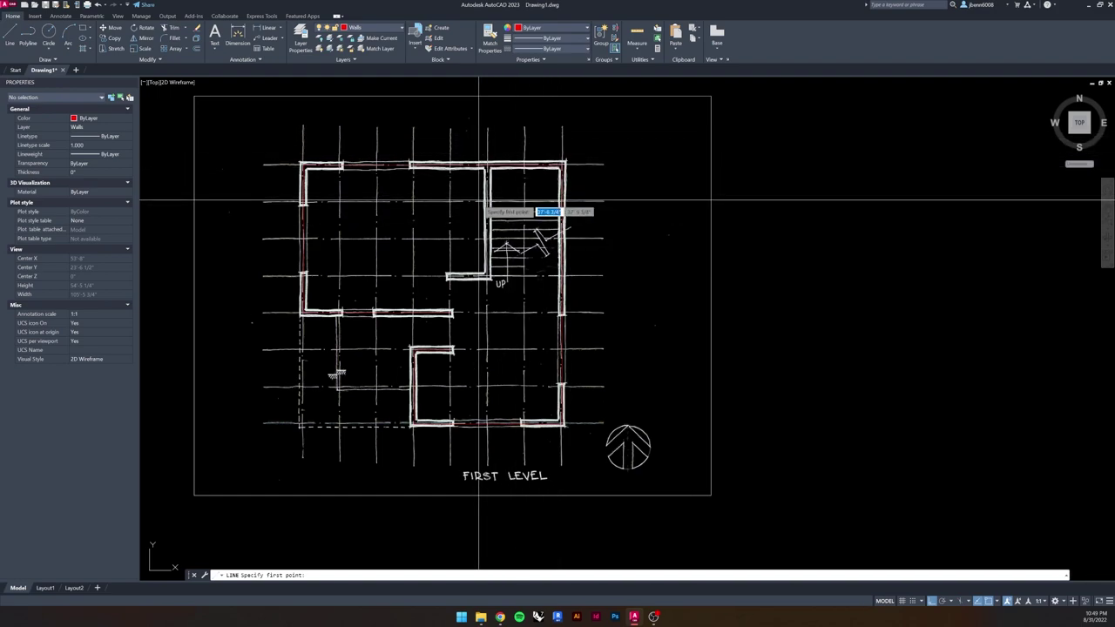
{"action": "left_click", "coordinate": [562, 163]}
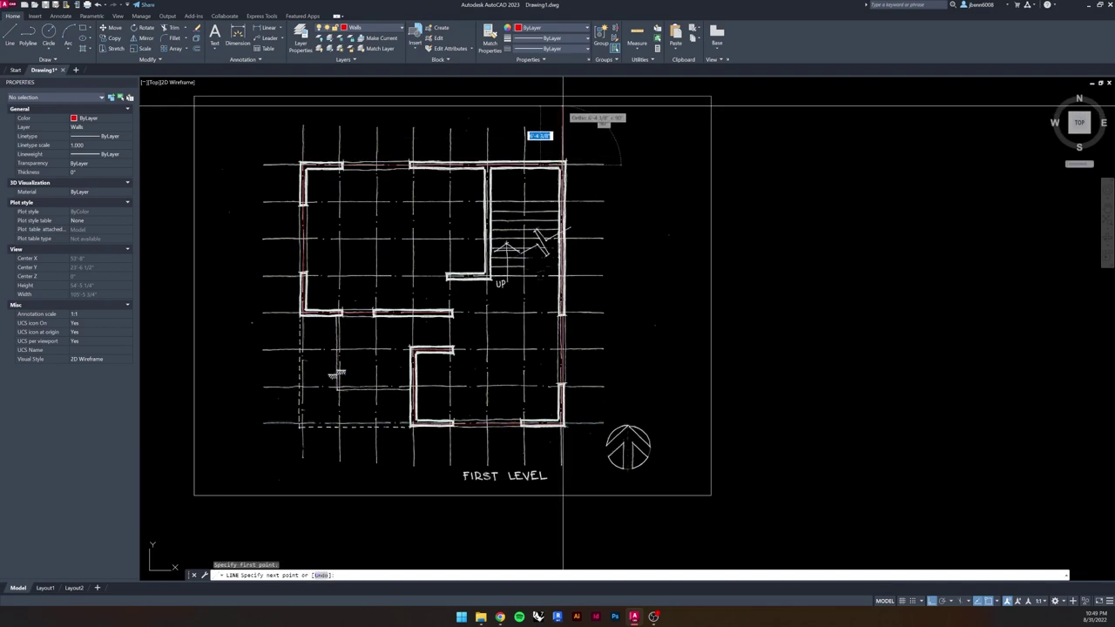
{"action": "left_click", "coordinate": [563, 106]}
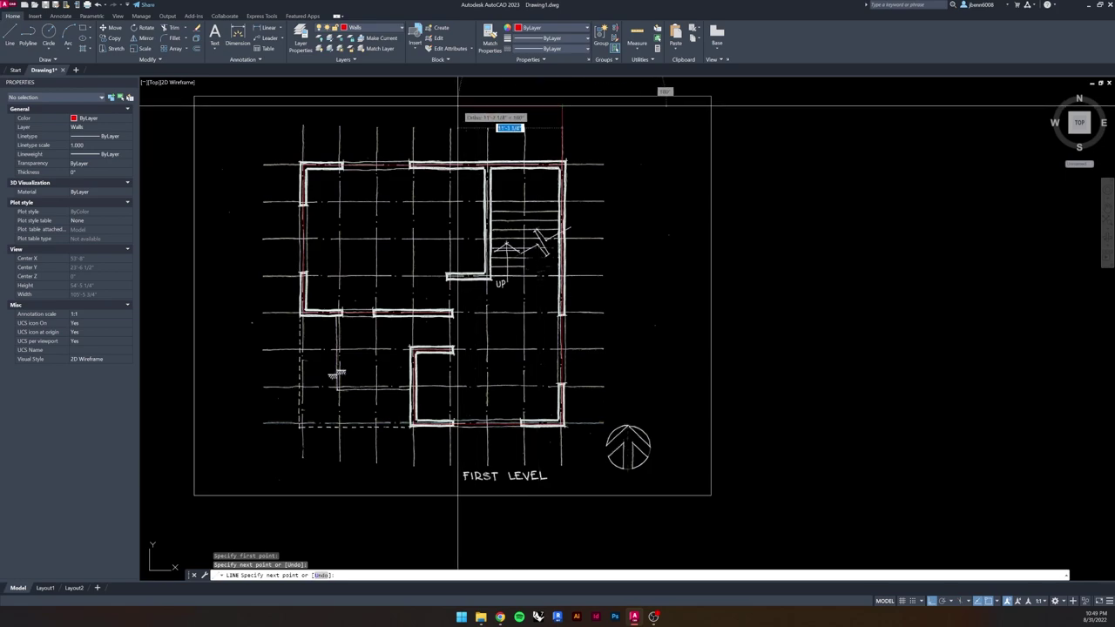
{"action": "type", "text": "8'"}
{"action": "key", "text": "Return"}
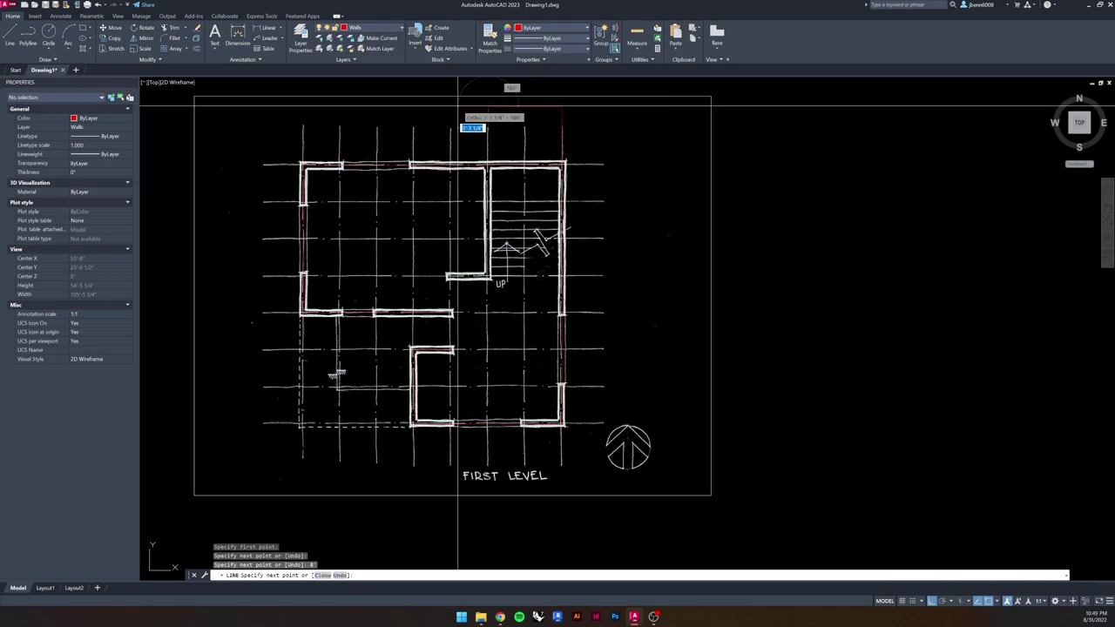
{"action": "left_click", "coordinate": [488, 163]}
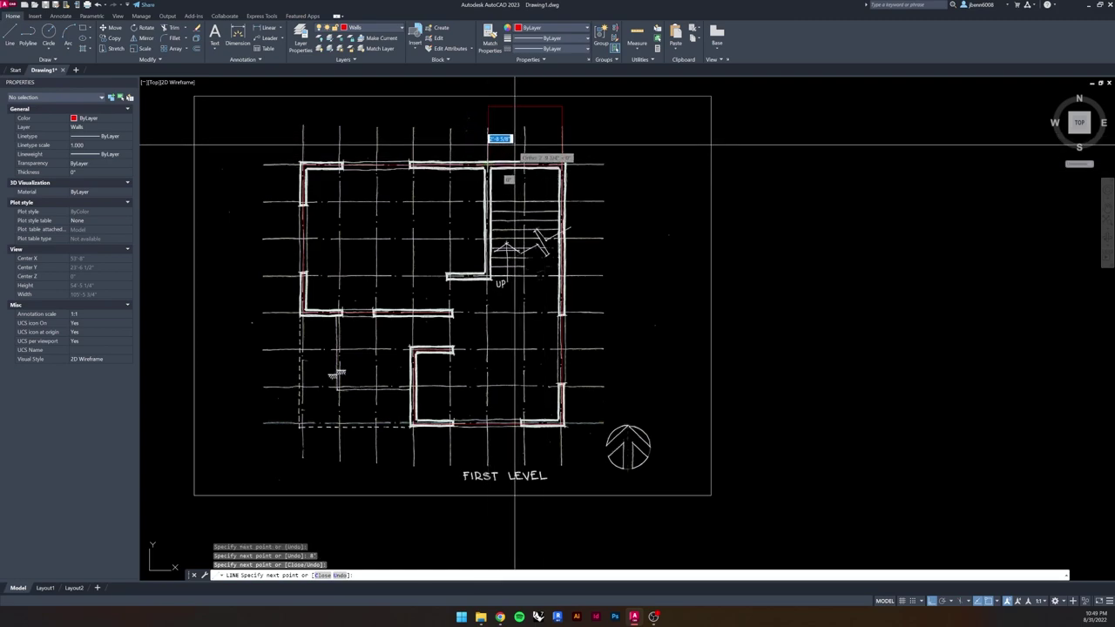
{"action": "key", "text": "Escape"}
{"action": "key", "text": "Escape"}
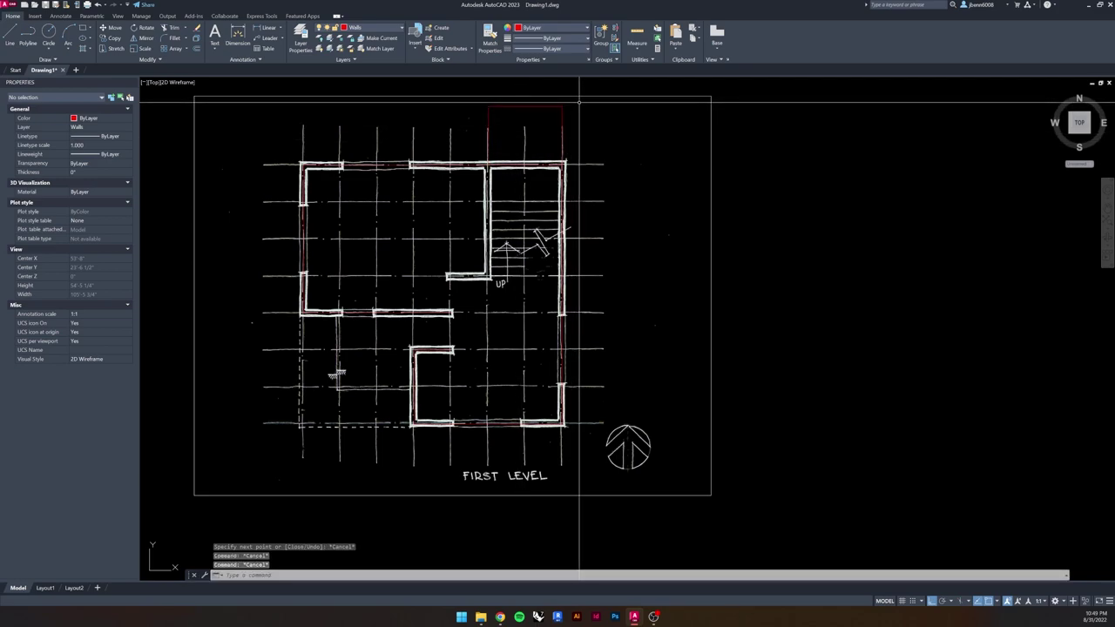
{"action": "left_click", "coordinate": [564, 103]}
{"action": "left_click", "coordinate": [539, 119]}
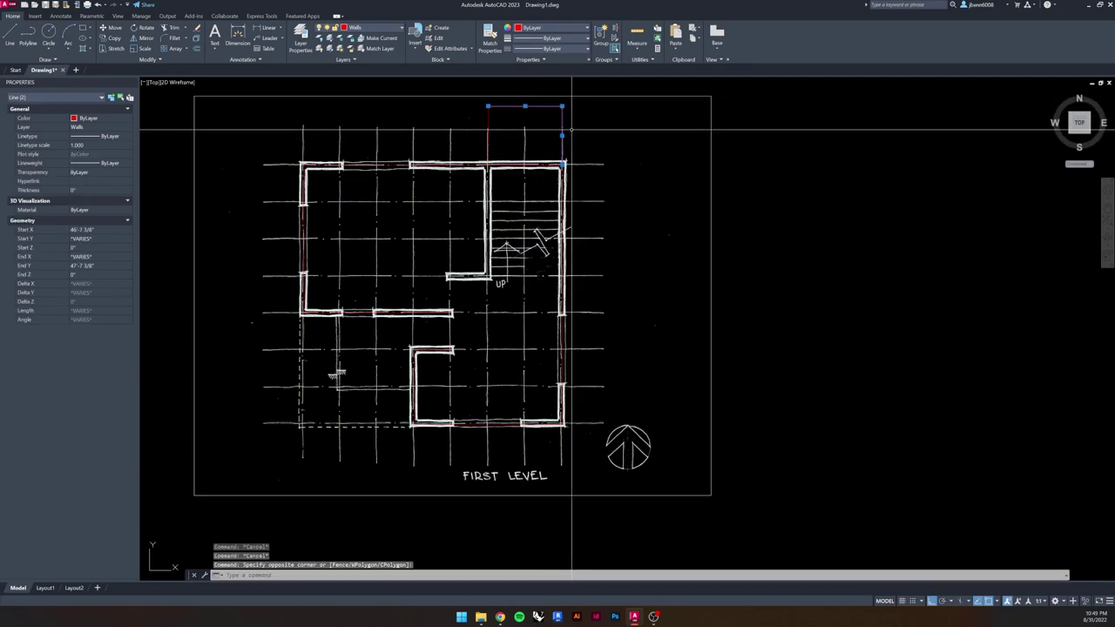
{"action": "key", "text": "Delete"}
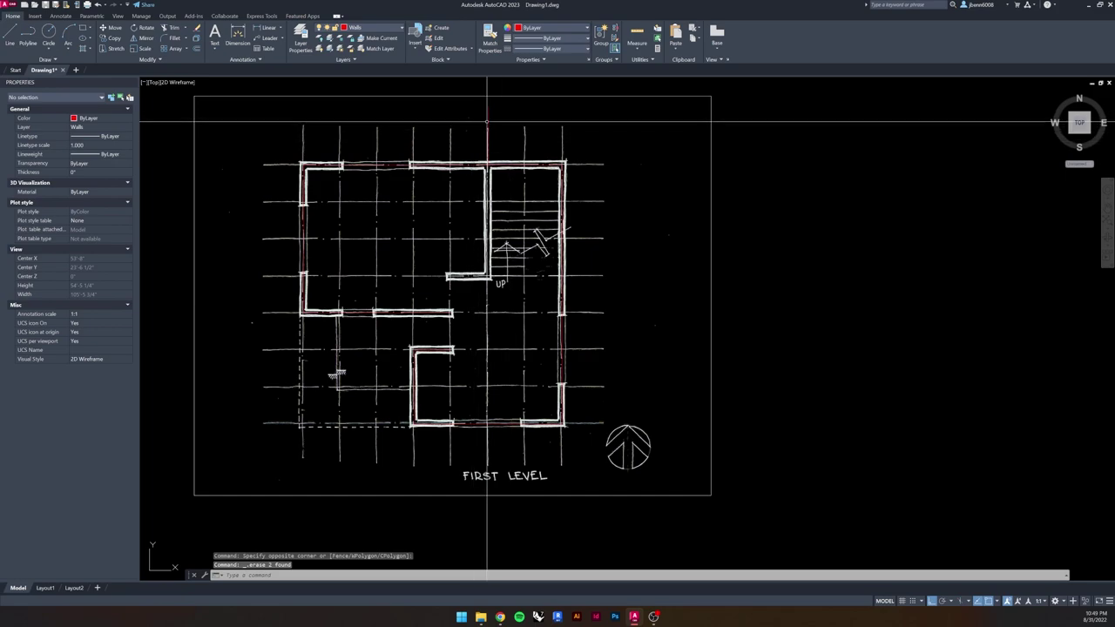
- Draw a 12' line down from the top wall beside the stairs, then a 4' segment
{"action": "left_click", "coordinate": [9, 34]}
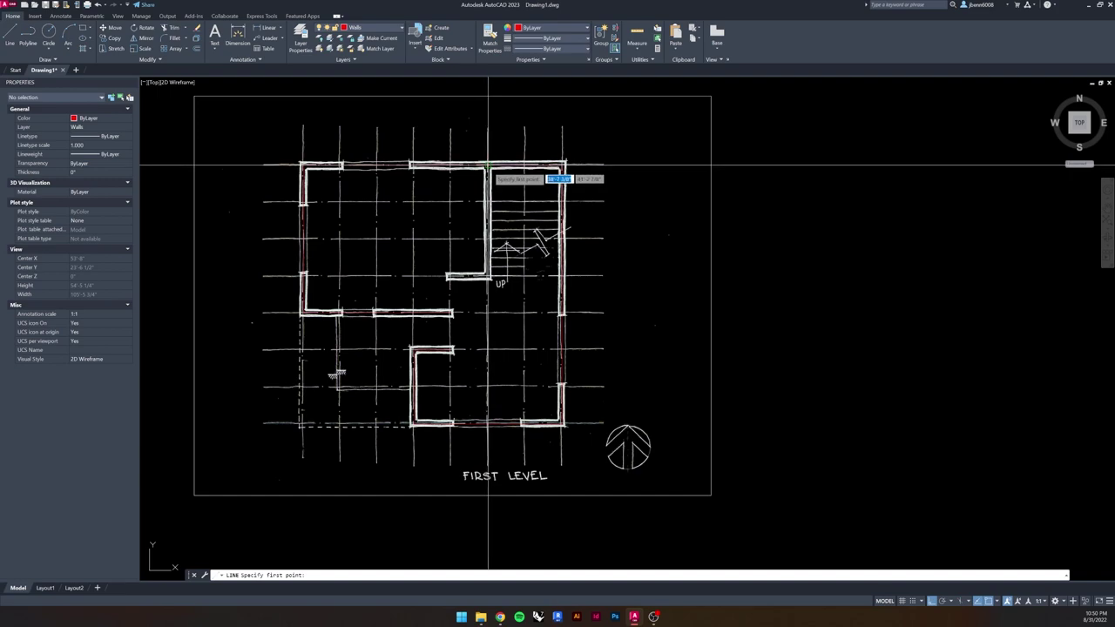
{"action": "left_click", "coordinate": [488, 165]}
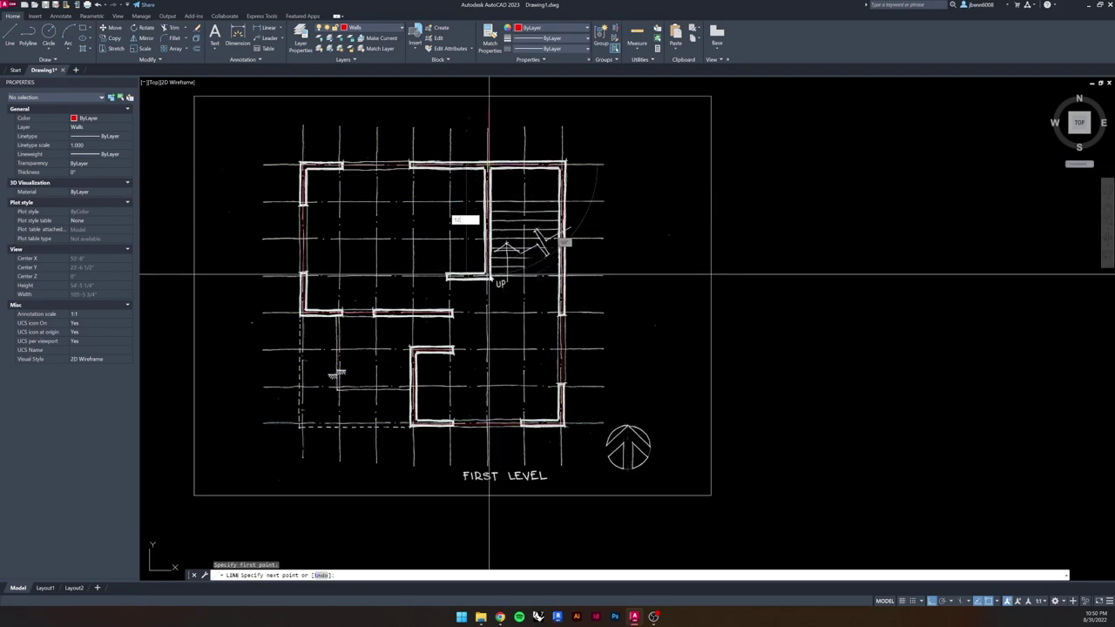
{"action": "key", "text": "Return"}
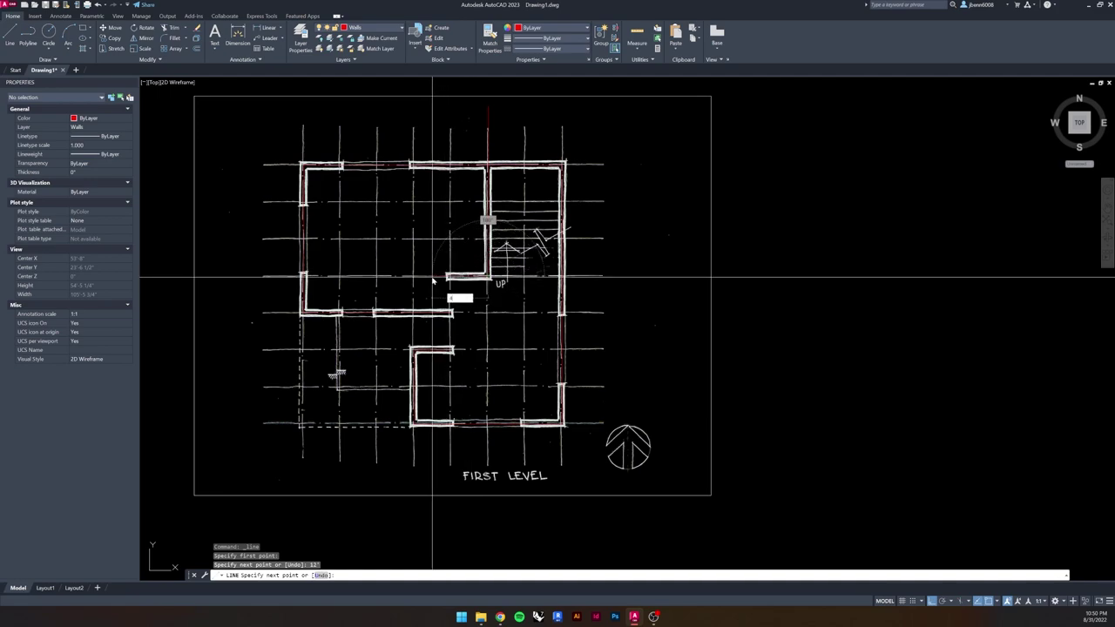
{"action": "key", "text": "Return"}
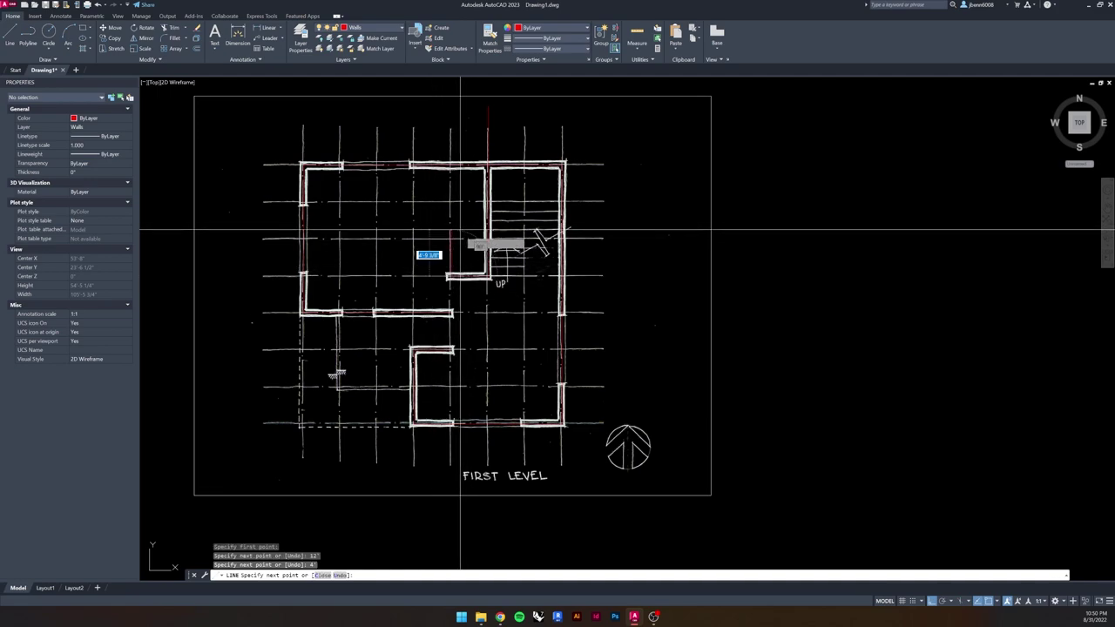
{"action": "key", "text": "Escape"}
{"action": "key", "text": "Escape"}
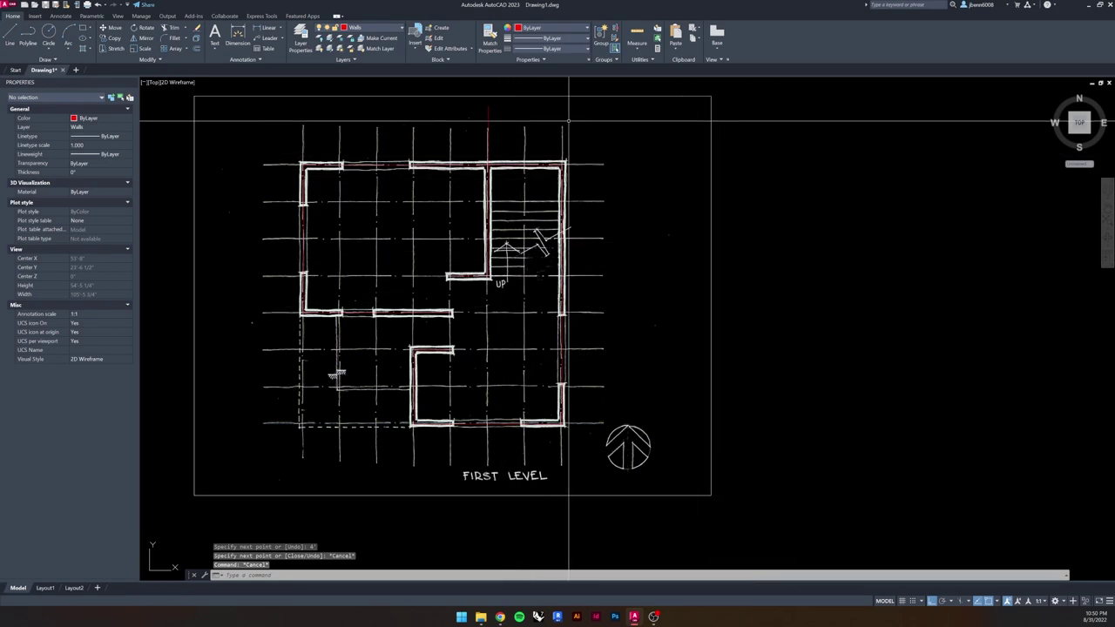
{"action": "left_click", "coordinate": [777, 113]}
{"action": "left_click", "coordinate": [659, 199]}
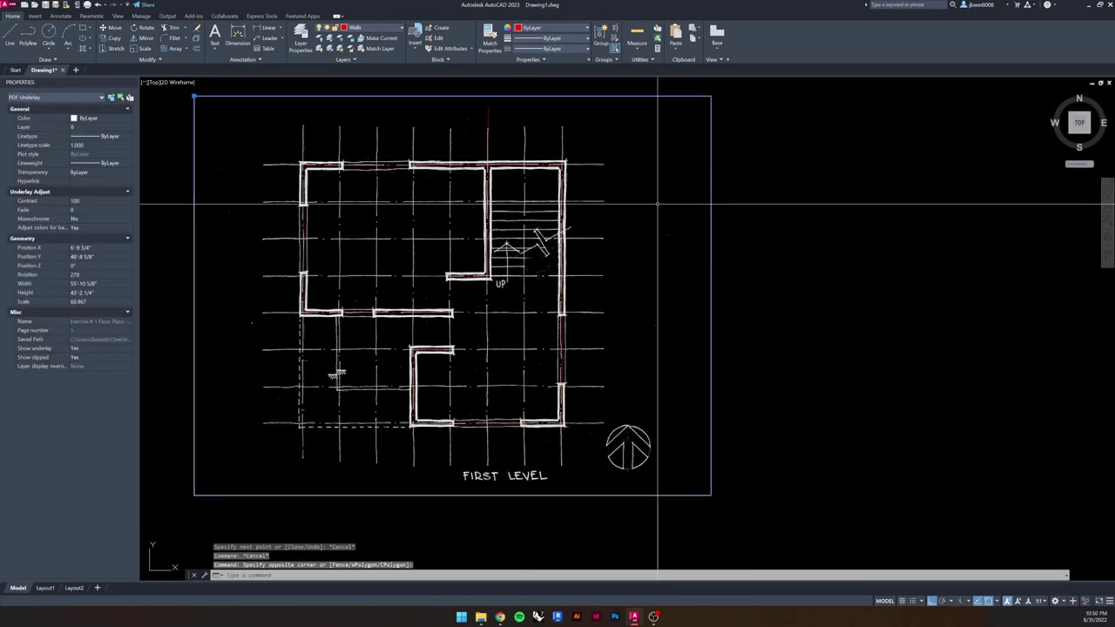
{"action": "left_click", "coordinate": [13, 16]}
{"action": "left_click", "coordinate": [114, 27]}
{"action": "left_click", "coordinate": [177, 248]}
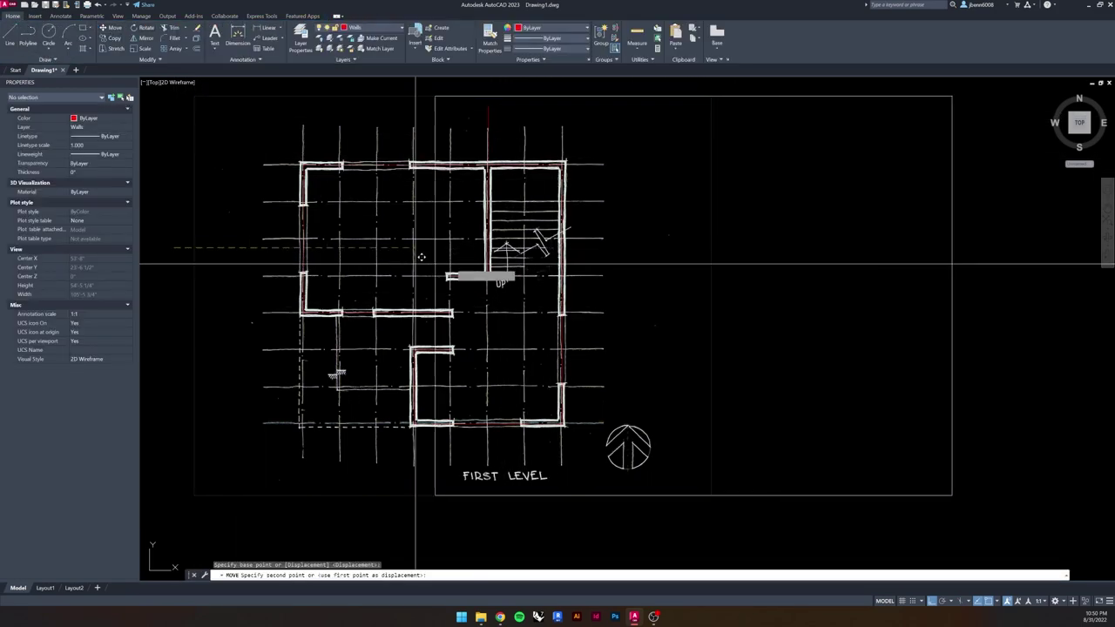
{"action": "left_click", "coordinate": [593, 250]}
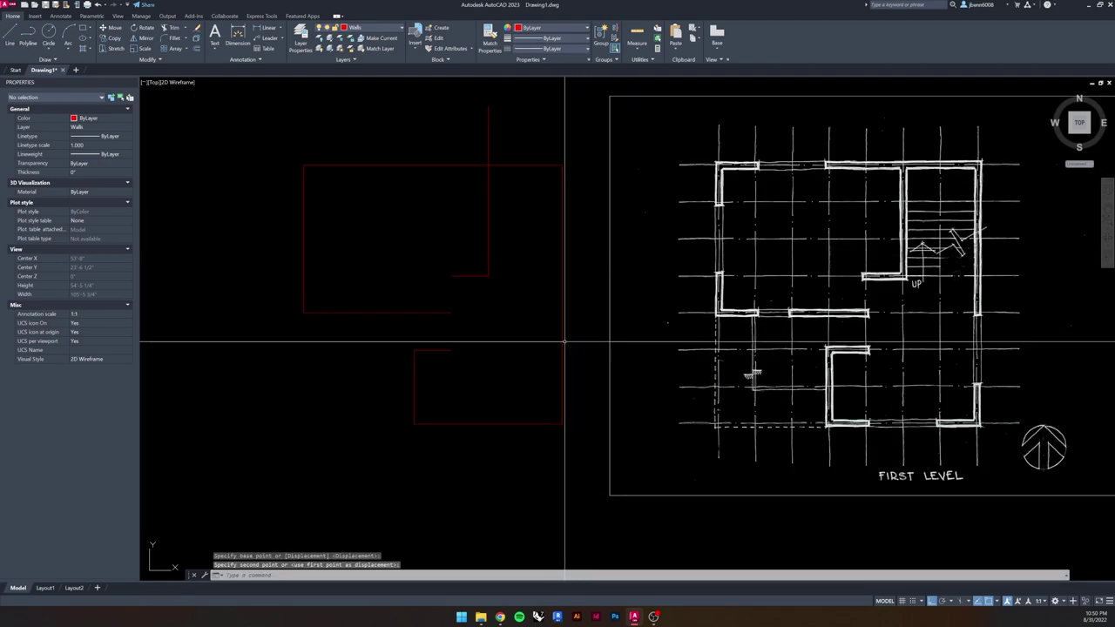
{"action": "middle_click_drag", "start_coordinate": [547, 220], "coordinate": [473, 223]}
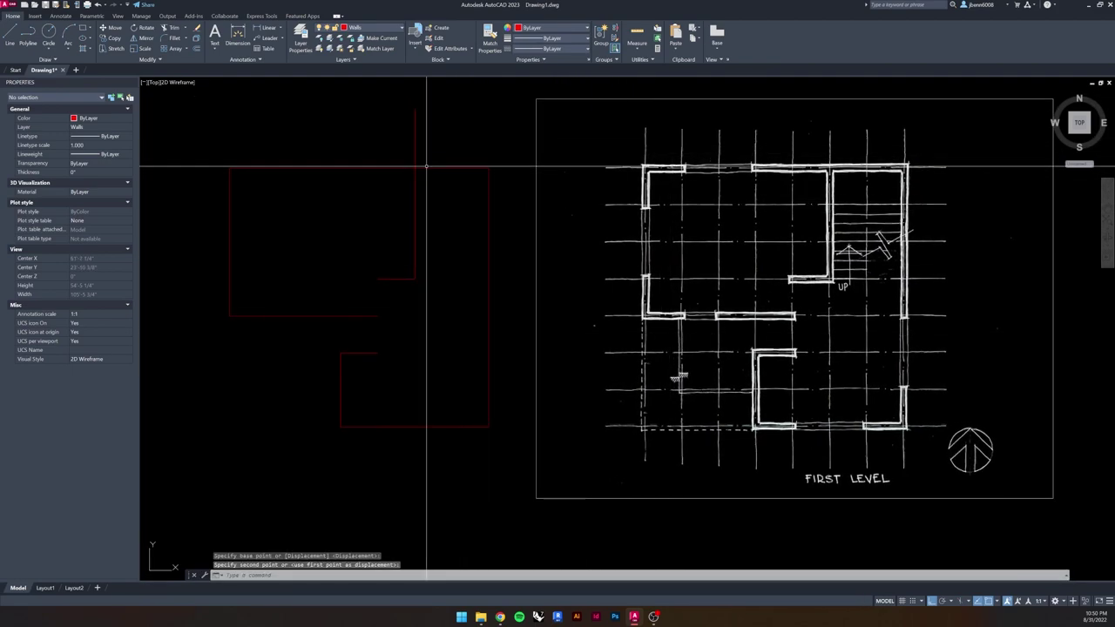
{"action": "key", "text": "Escape"}
{"action": "left_click", "coordinate": [455, 111]}
{"action": "left_click", "coordinate": [406, 137]}
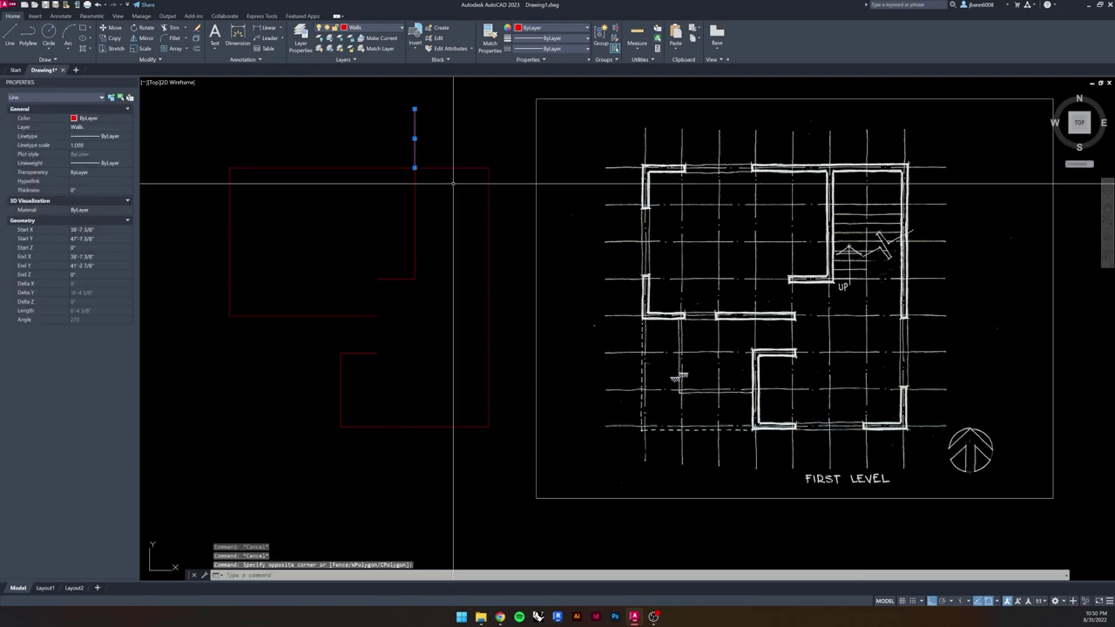
{"action": "key", "text": "Delete"}
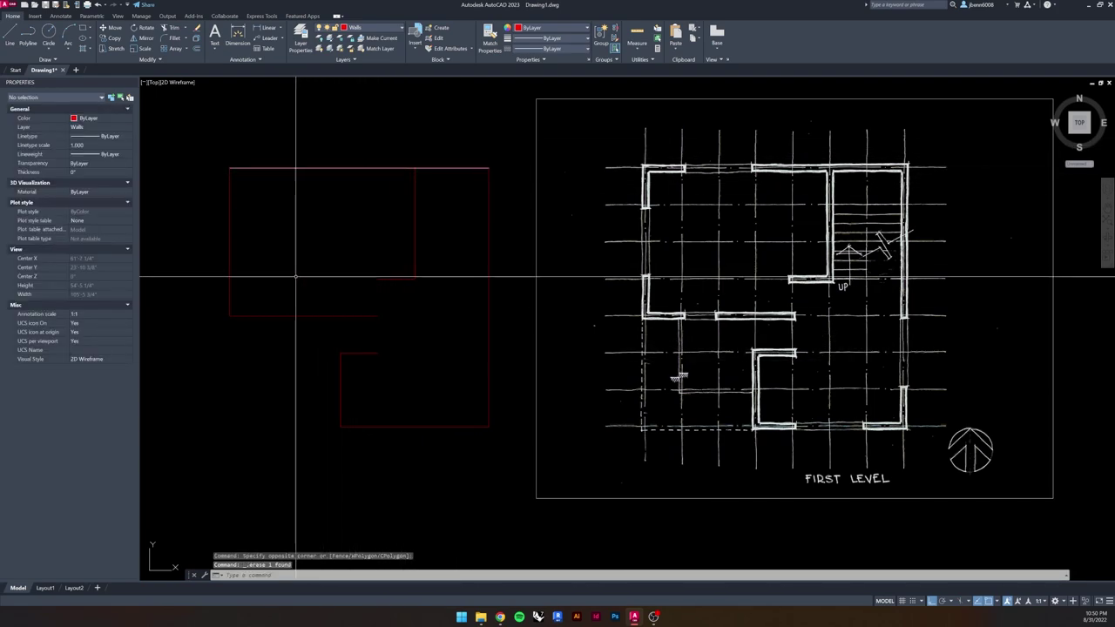
{"action": "left_click", "coordinate": [279, 222]}
{"action": "key", "text": "Escape"}
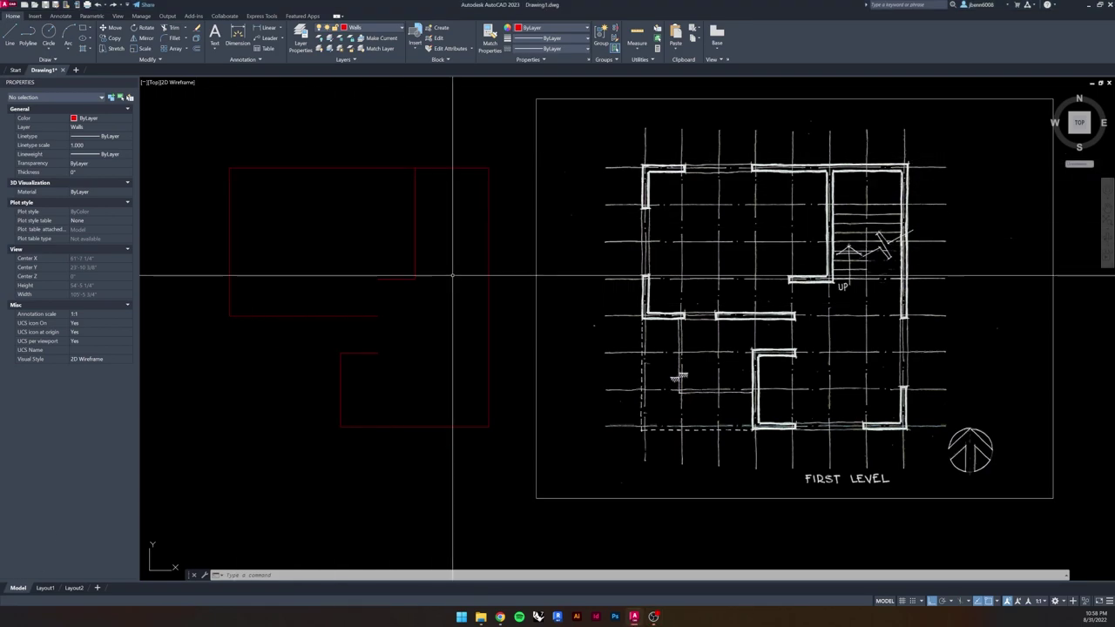
{"action": "key", "text": "Escape"}
{"action": "key", "text": "Escape"}
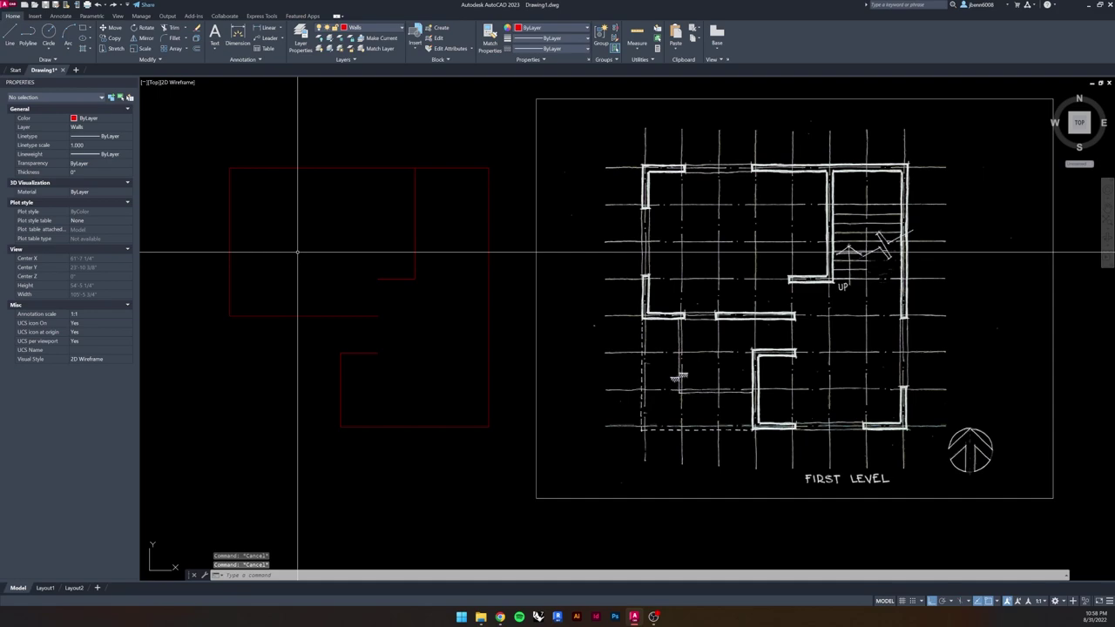
- Start OFFSET with a 3" distance and pick the left red wall line
{"action": "type", "text": "s"}
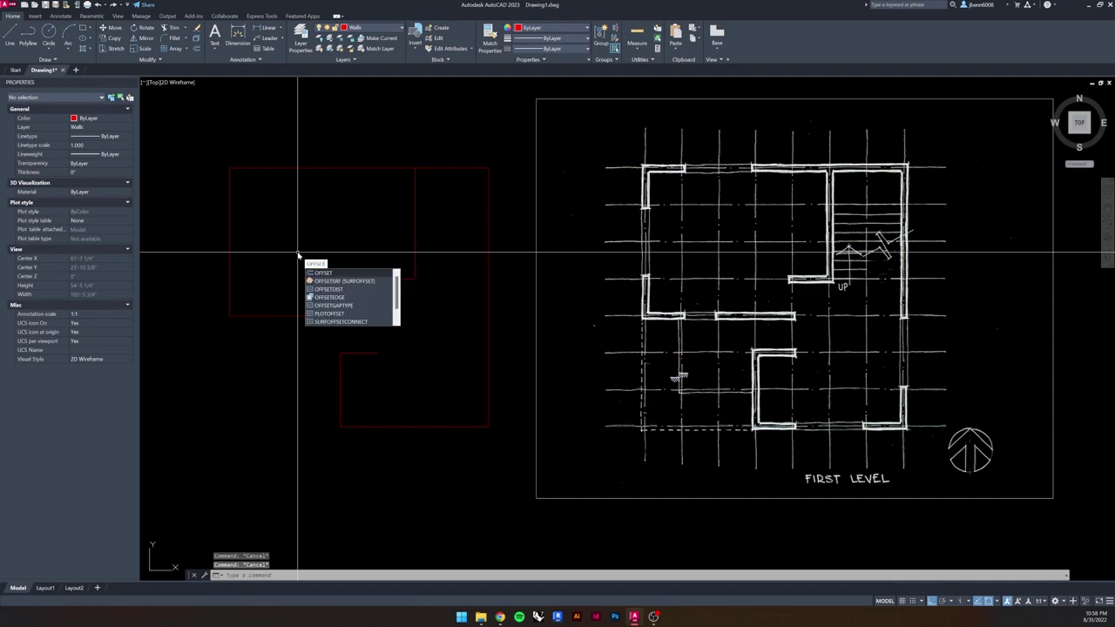
{"action": "key", "text": "Return"}
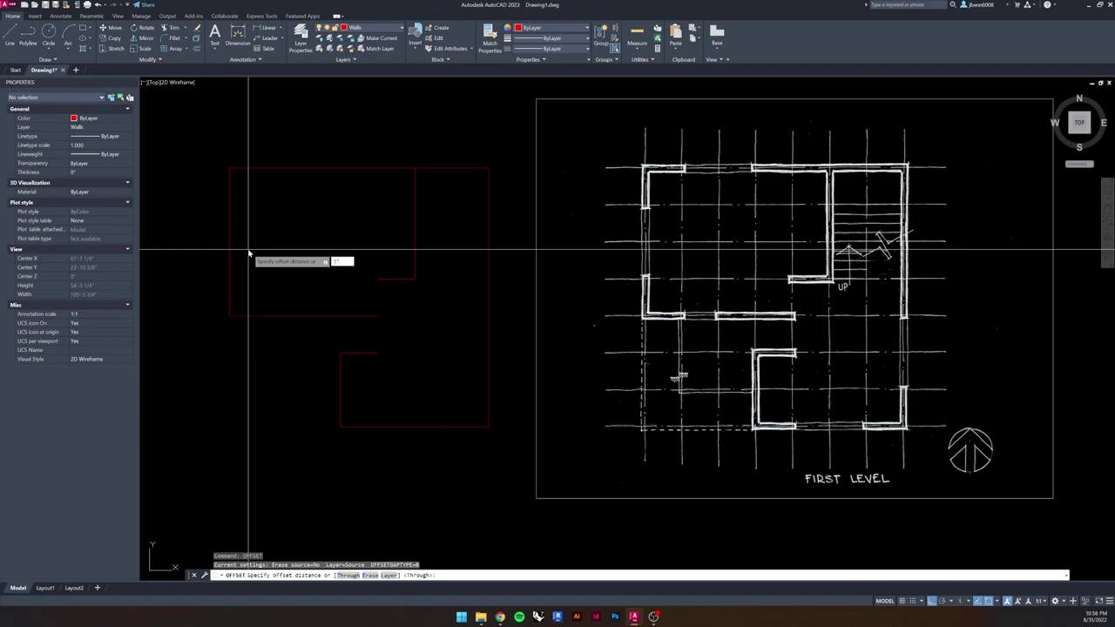
{"action": "key", "text": "Return"}
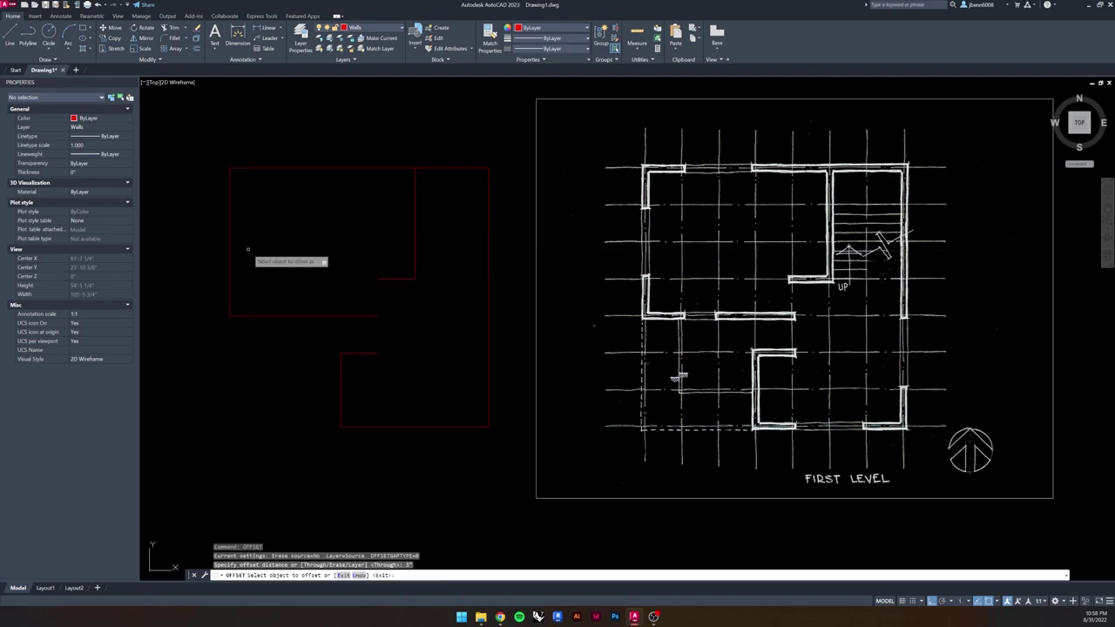
{"action": "scroll", "coordinate": [261, 247], "scroll_direction": "up", "scroll_amount": 2}
{"action": "middle_click_drag", "start_coordinate": [288, 242], "coordinate": [331, 209]}
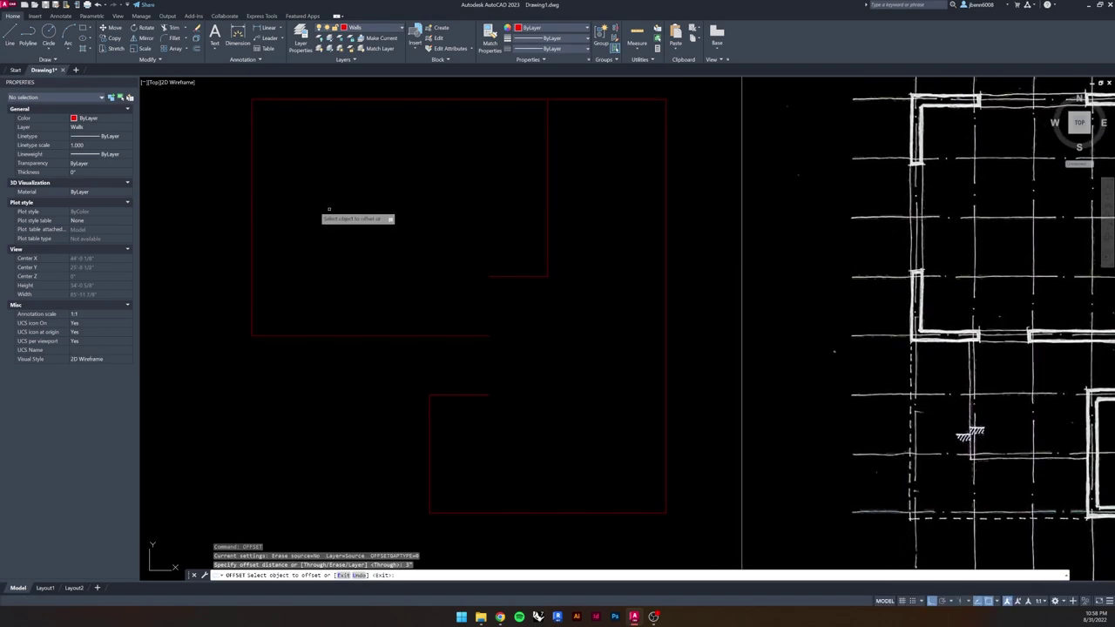
{"action": "left_click", "coordinate": [253, 212]}
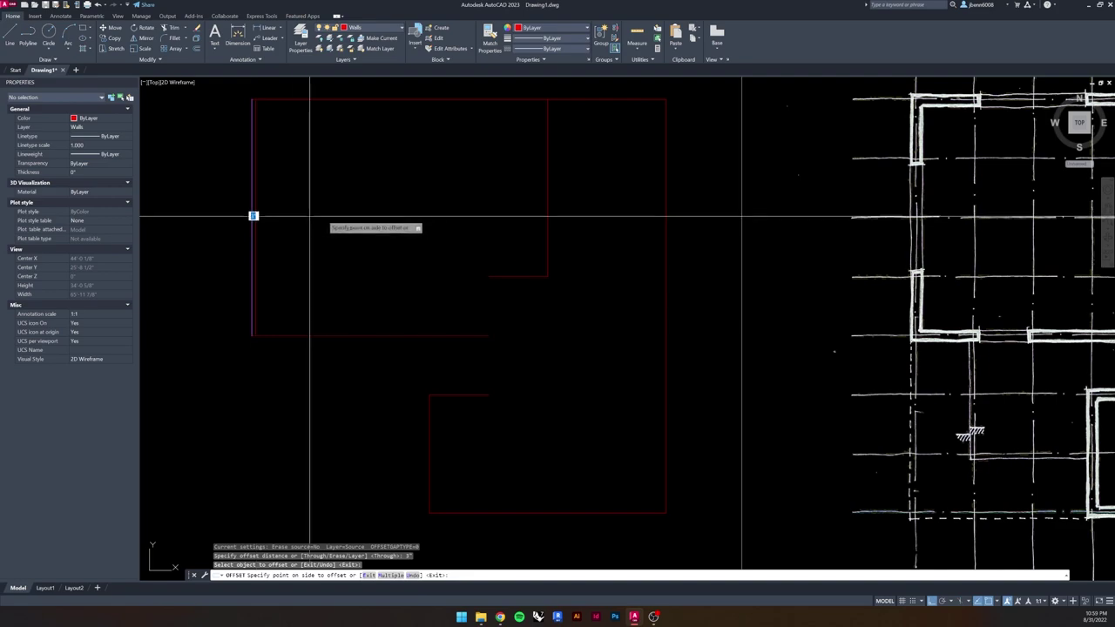
- Offset the left wall, bottom wall and lower room's top wall lines 3 inches
{"action": "left_click", "coordinate": [375, 214]}
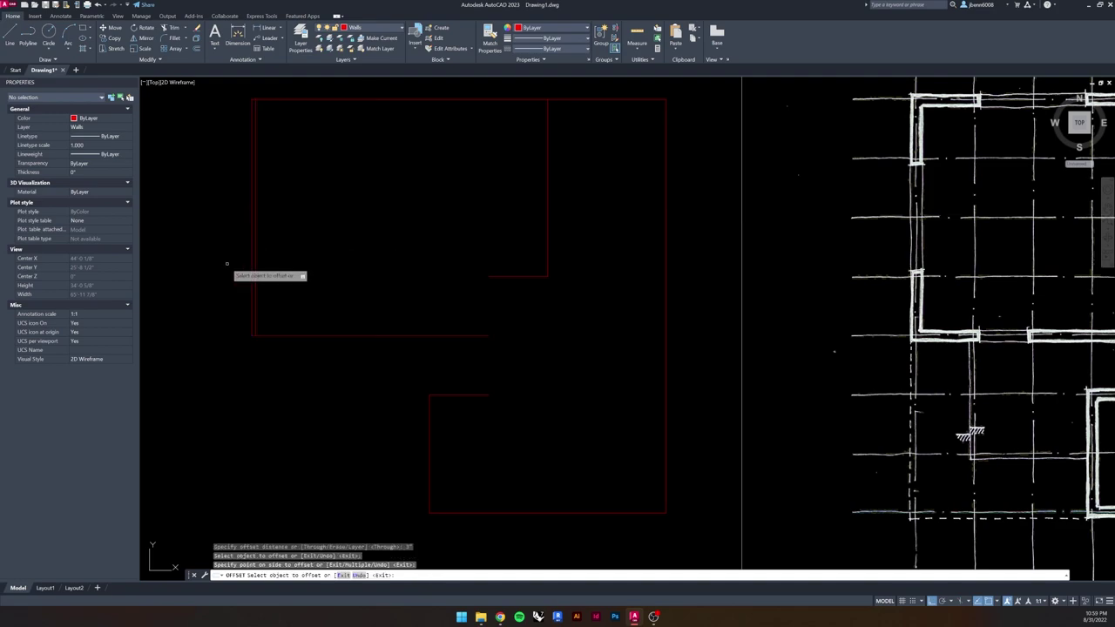
{"action": "left_click", "coordinate": [252, 244]}
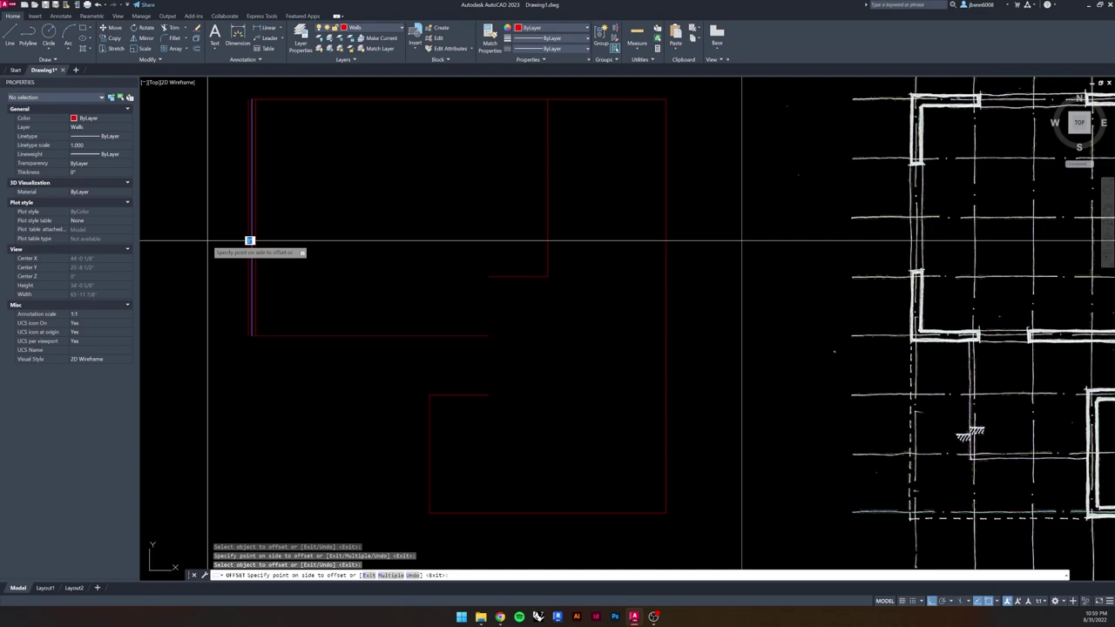
{"action": "left_click", "coordinate": [249, 240]}
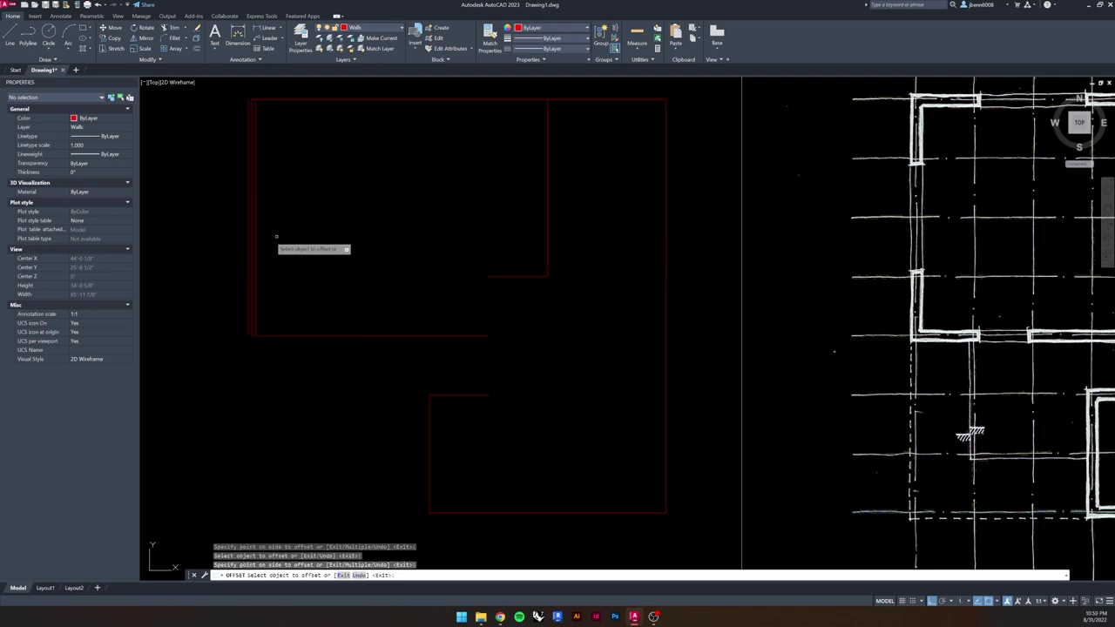
{"action": "left_click", "coordinate": [315, 335]}
{"action": "left_click", "coordinate": [318, 298]}
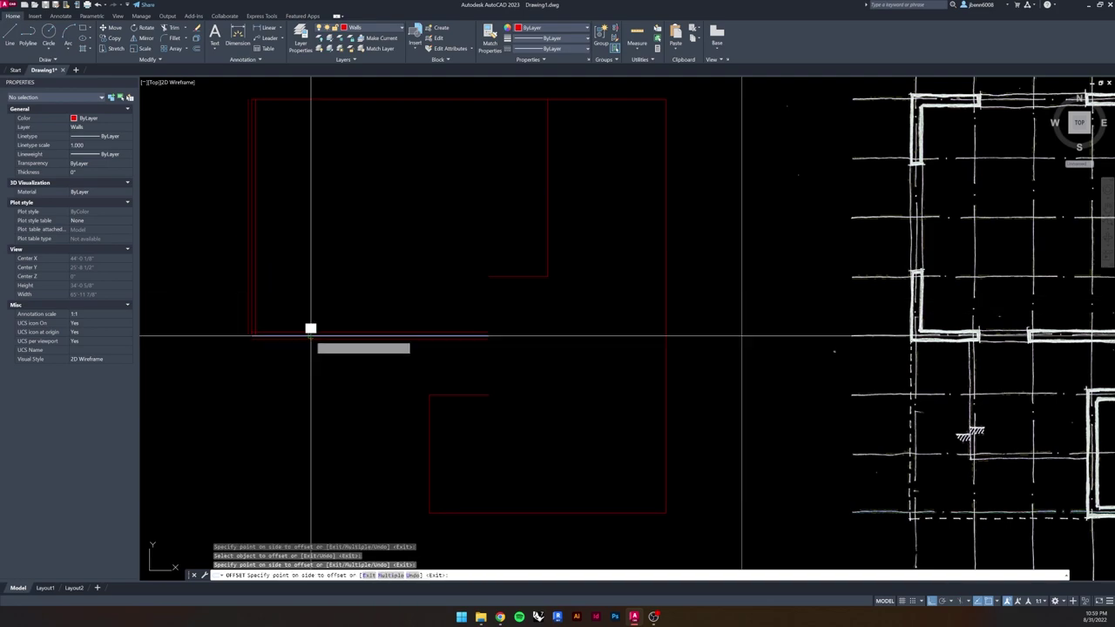
{"action": "left_click", "coordinate": [481, 394]}
{"action": "left_click", "coordinate": [473, 386]}
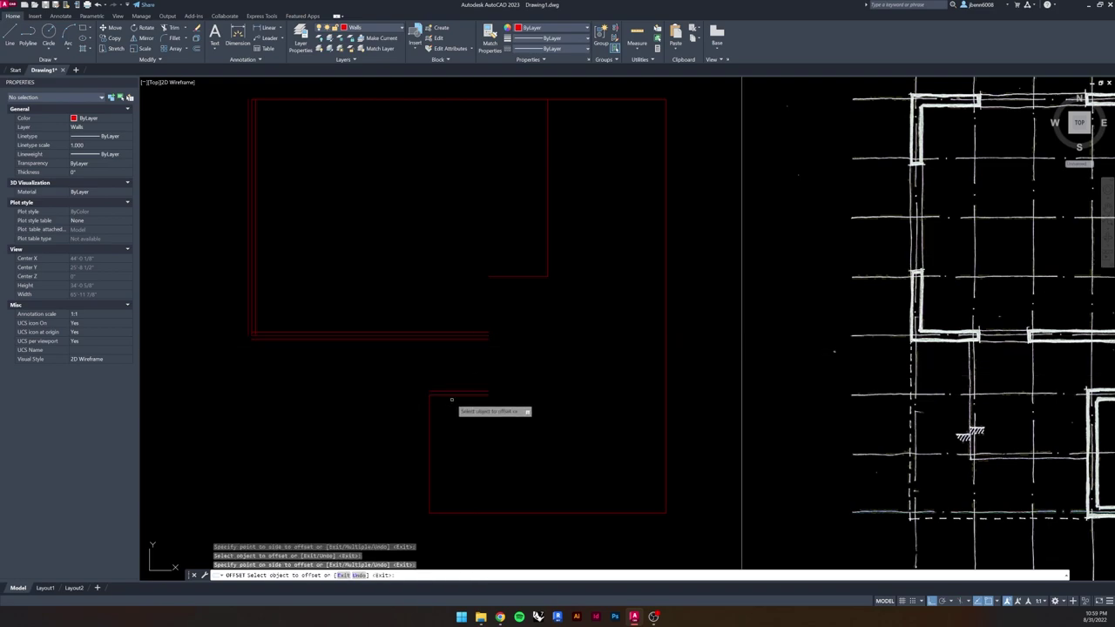
{"action": "left_click", "coordinate": [451, 395]}
{"action": "left_click", "coordinate": [424, 421]}
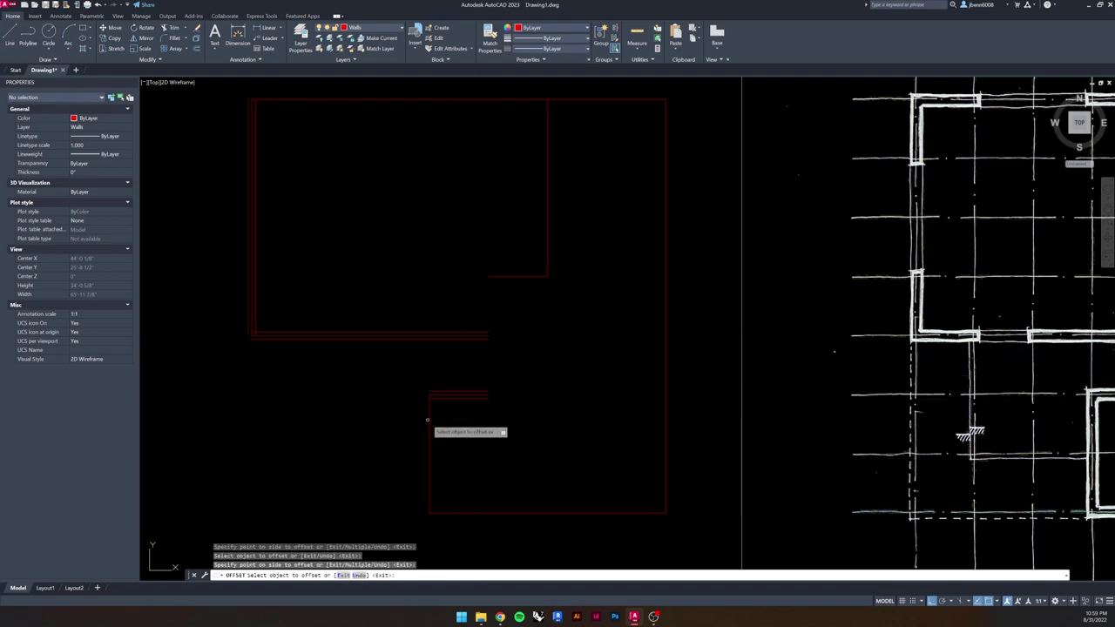
- Offset the lower room's wall polyline, bottom wall and right wall to both sides
{"action": "left_click", "coordinate": [428, 421]}
{"action": "left_click", "coordinate": [398, 424]}
{"action": "left_click", "coordinate": [424, 428]}
{"action": "left_click", "coordinate": [449, 427]}
{"action": "left_click", "coordinate": [517, 513]}
{"action": "left_click", "coordinate": [514, 516]}
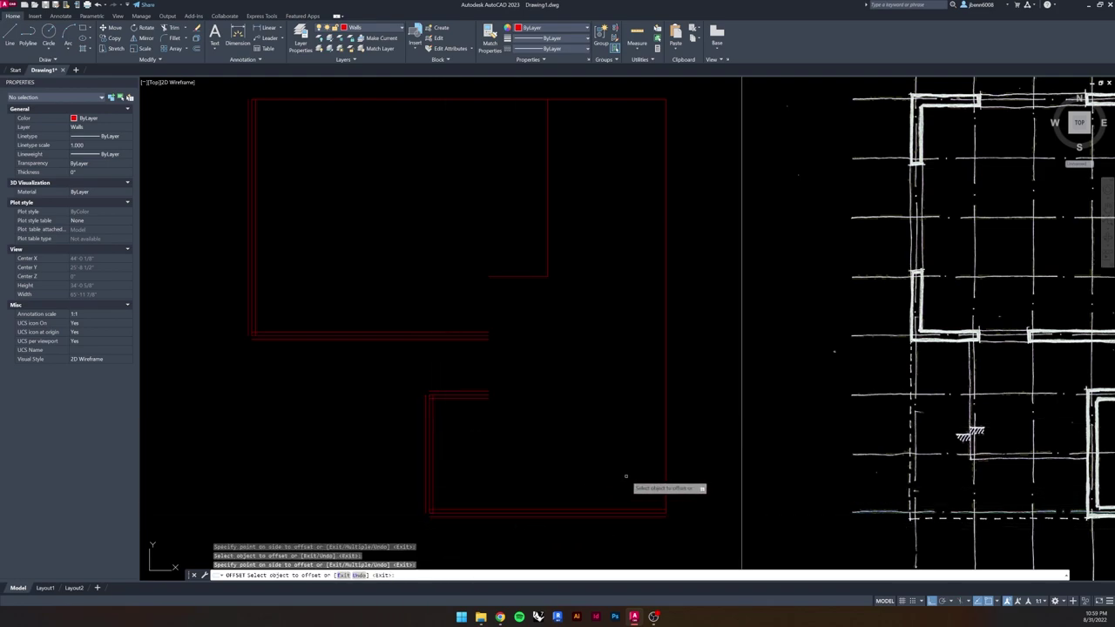
{"action": "left_click", "coordinate": [666, 477]}
{"action": "left_click", "coordinate": [659, 473]}
{"action": "left_click", "coordinate": [667, 471]}
{"action": "left_click", "coordinate": [674, 314]}
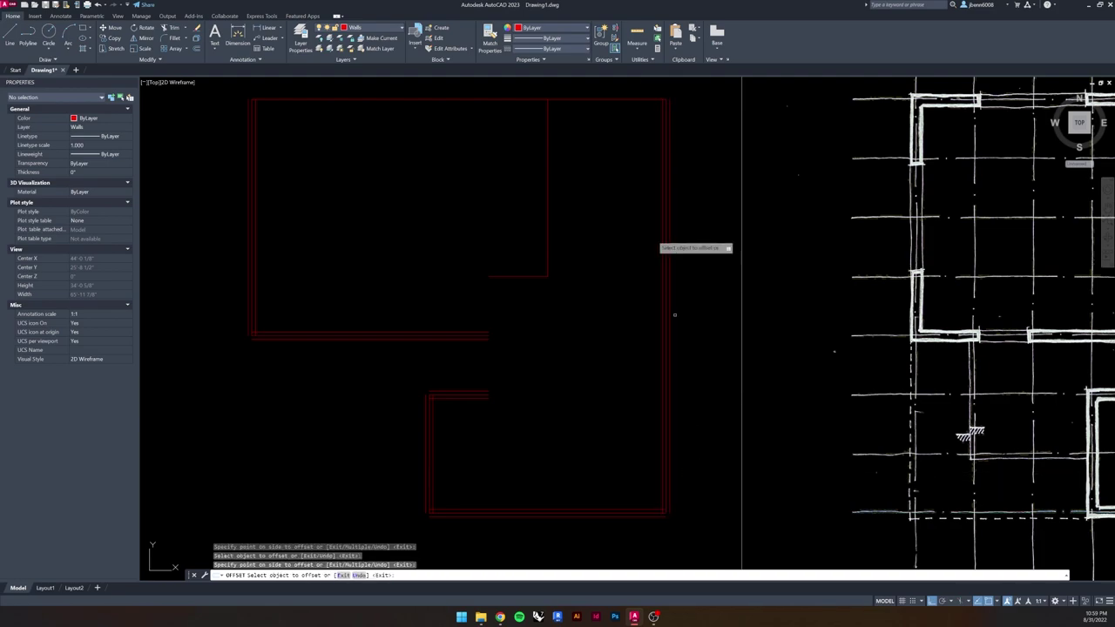
- Offset the top wall upward and the inner stair wall to the right
{"action": "left_click", "coordinate": [621, 99]}
{"action": "left_click", "coordinate": [619, 96]}
{"action": "left_click", "coordinate": [547, 128]}
{"action": "left_click", "coordinate": [551, 127]}
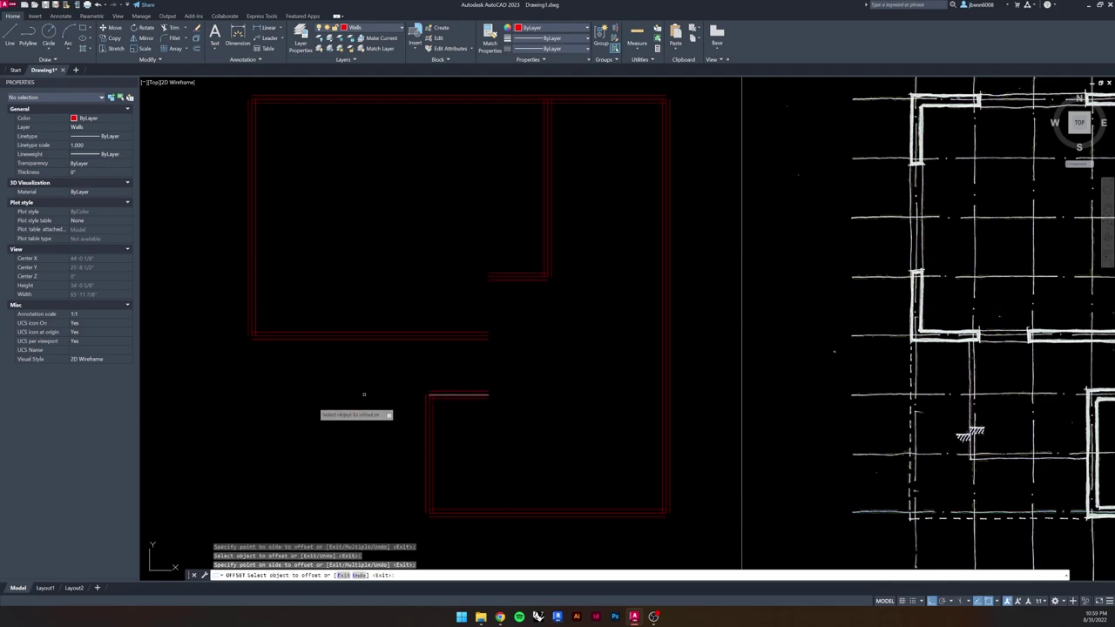
{"action": "key", "text": "Escape"}
{"action": "key", "text": "Escape"}
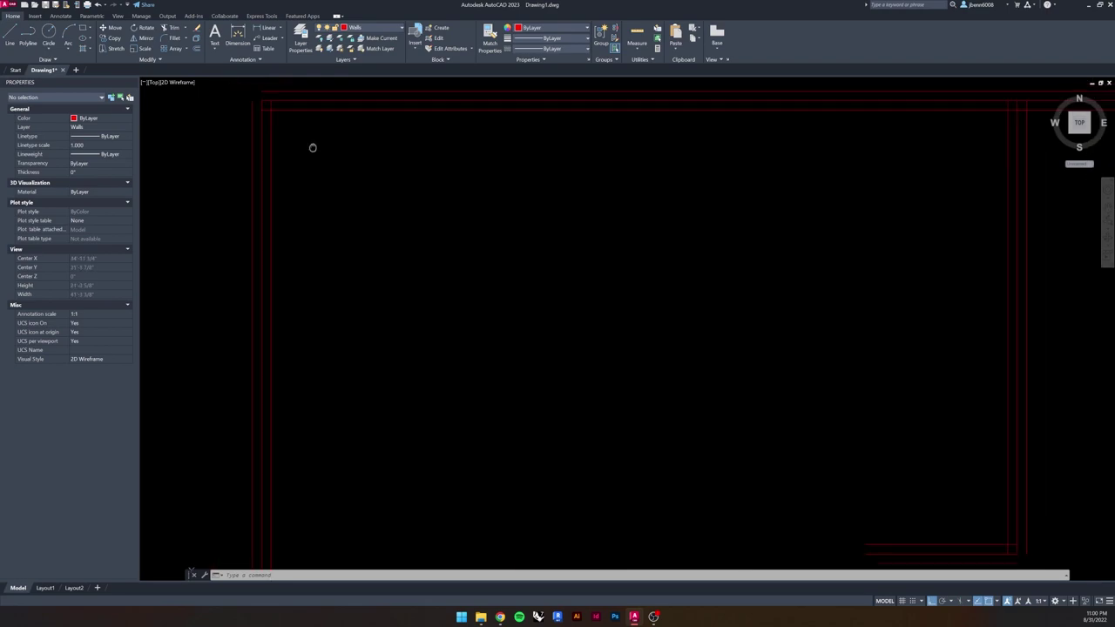
- Erase the surplus offset lines at the first two wall corners
{"action": "scroll", "coordinate": [331, 183], "scroll_direction": "up", "scroll_amount": 3}
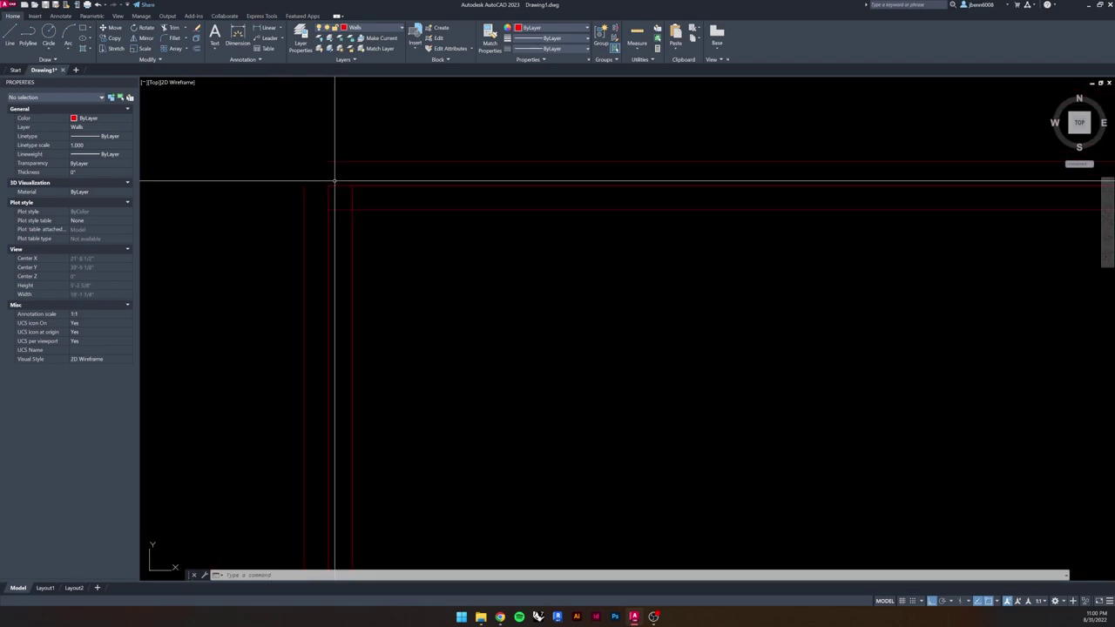
{"action": "left_click", "coordinate": [336, 180]}
{"action": "left_click", "coordinate": [316, 194]}
{"action": "key", "text": "Delete"}
{"action": "scroll", "coordinate": [405, 236], "scroll_direction": "down", "scroll_amount": 3}
{"action": "scroll", "coordinate": [571, 205], "scroll_direction": "up", "scroll_amount": 4}
{"action": "left_click", "coordinate": [567, 207]}
{"action": "left_click", "coordinate": [575, 226]}
{"action": "key", "text": "Delete"}
- Erase the surplus wall polyline at the lower corner
{"action": "middle_click_drag", "start_coordinate": [480, 277], "coordinate": [677, 253]}
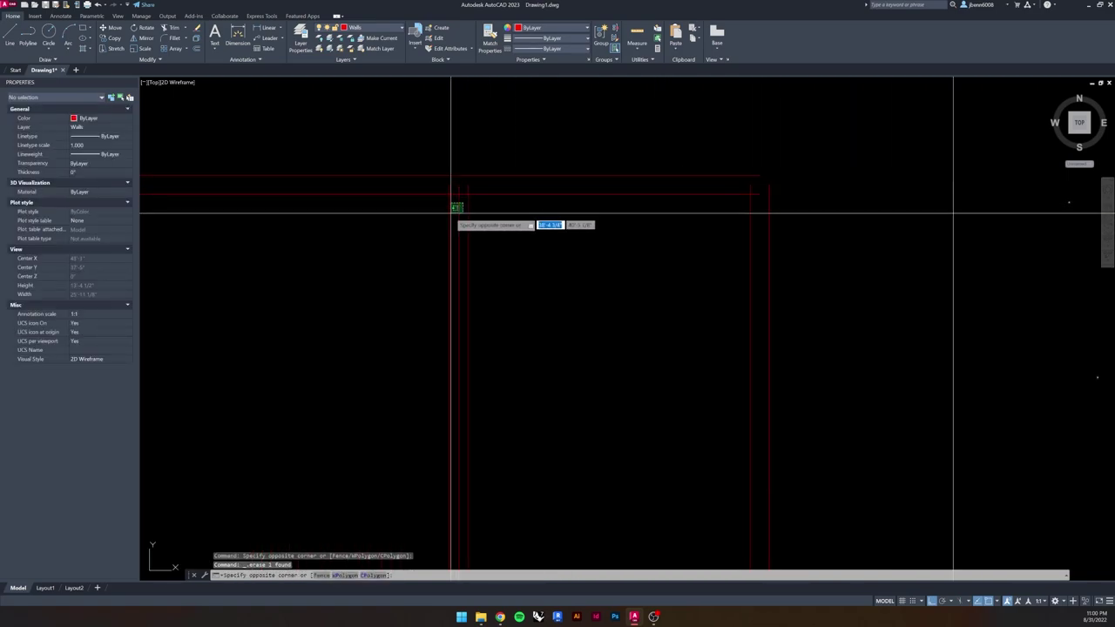
{"action": "scroll", "coordinate": [455, 218], "scroll_direction": "down", "scroll_amount": 5}
{"action": "middle_click_drag", "start_coordinate": [453, 341], "coordinate": [505, 234]}
{"action": "scroll", "coordinate": [505, 233], "scroll_direction": "up", "scroll_amount": 5}
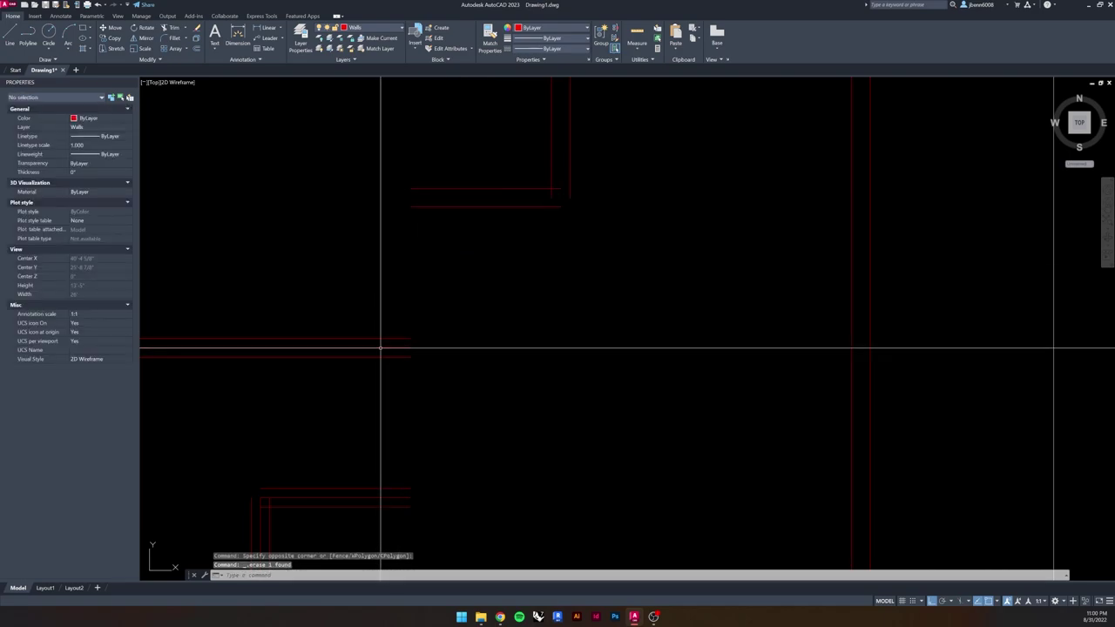
{"action": "scroll", "coordinate": [462, 244], "scroll_direction": "down", "scroll_amount": 3}
{"action": "scroll", "coordinate": [997, 94], "scroll_direction": "down", "scroll_amount": 1}
{"action": "scroll", "coordinate": [372, 391], "scroll_direction": "up", "scroll_amount": 2}
{"action": "left_click", "coordinate": [346, 331]}
{"action": "left_click", "coordinate": [336, 325]}
{"action": "key", "text": "Delete"}
- Erase the leftover red line at the upper corner
{"action": "scroll", "coordinate": [425, 272], "scroll_direction": "down", "scroll_amount": 3}
{"action": "scroll", "coordinate": [432, 247], "scroll_direction": "up", "scroll_amount": 5}
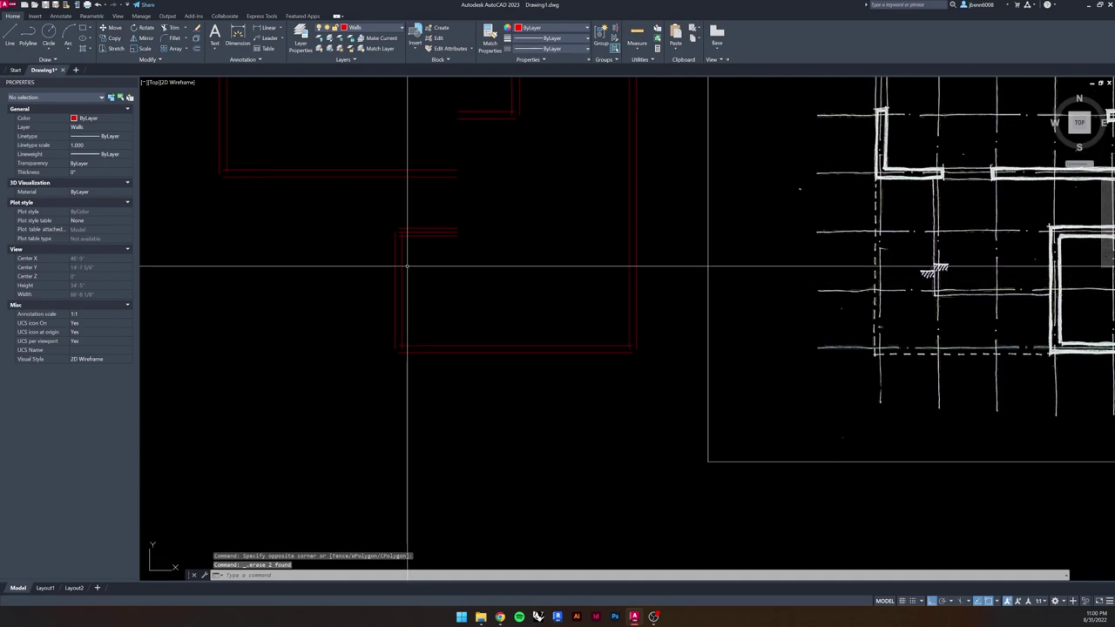
{"action": "left_click_drag", "start_coordinate": [400, 181], "coordinate": [390, 195]}
{"action": "key", "text": "Delete"}
{"action": "scroll", "coordinate": [390, 195], "scroll_direction": "down", "scroll_amount": 6}
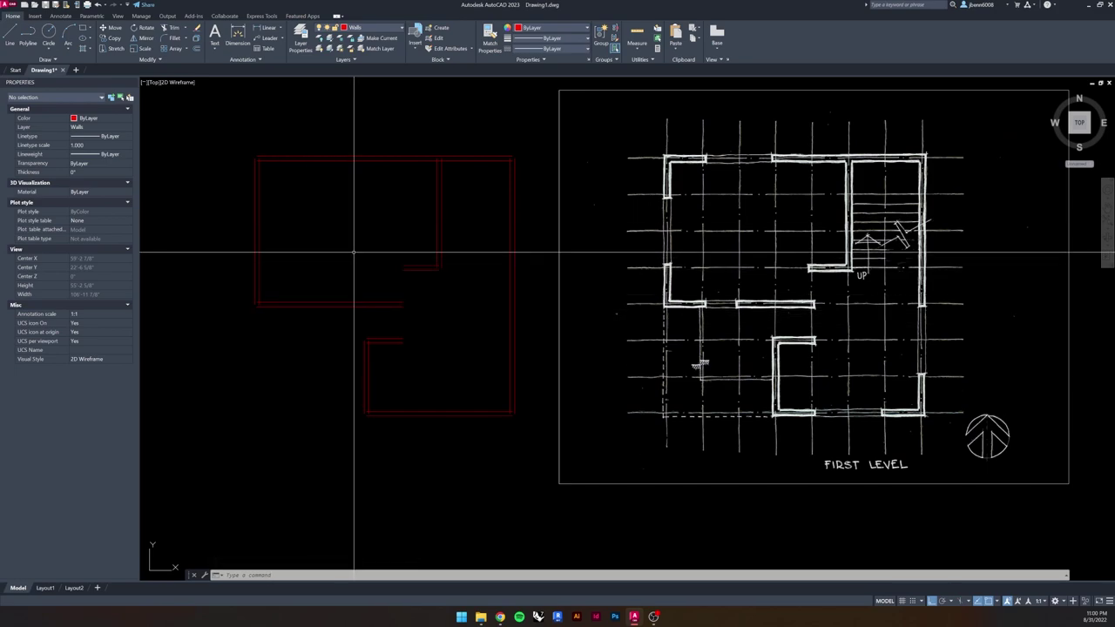
{"action": "key", "text": "Escape"}
{"action": "key", "text": "Escape"}
{"action": "key", "text": "Escape"}
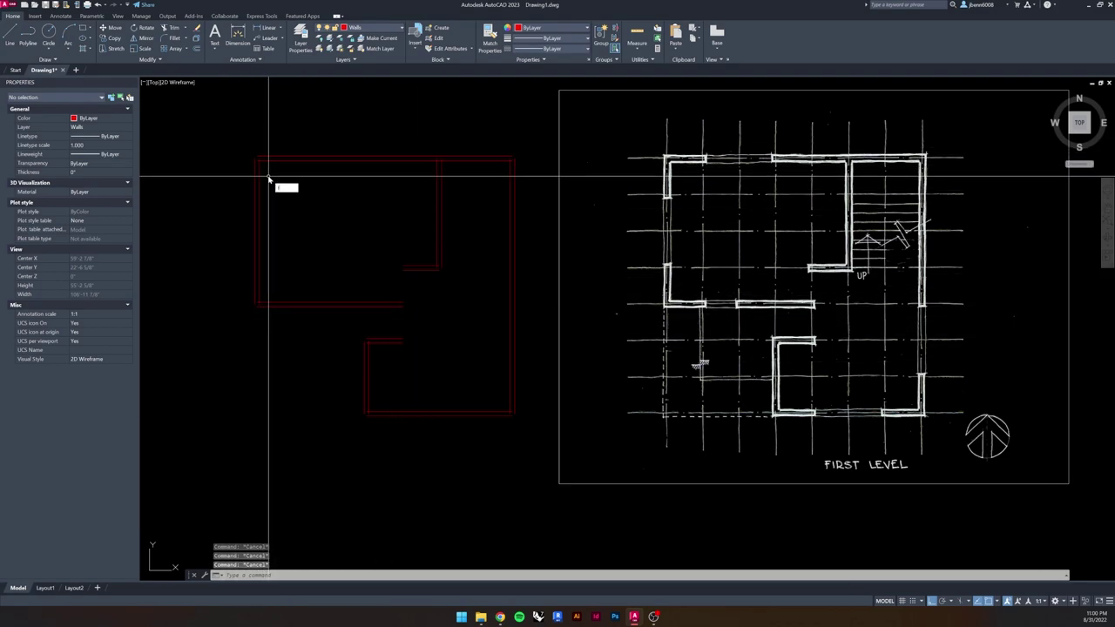
- Start a zero-radius fillet and pick the left wall line as the first edge
{"action": "key", "text": "Return"}
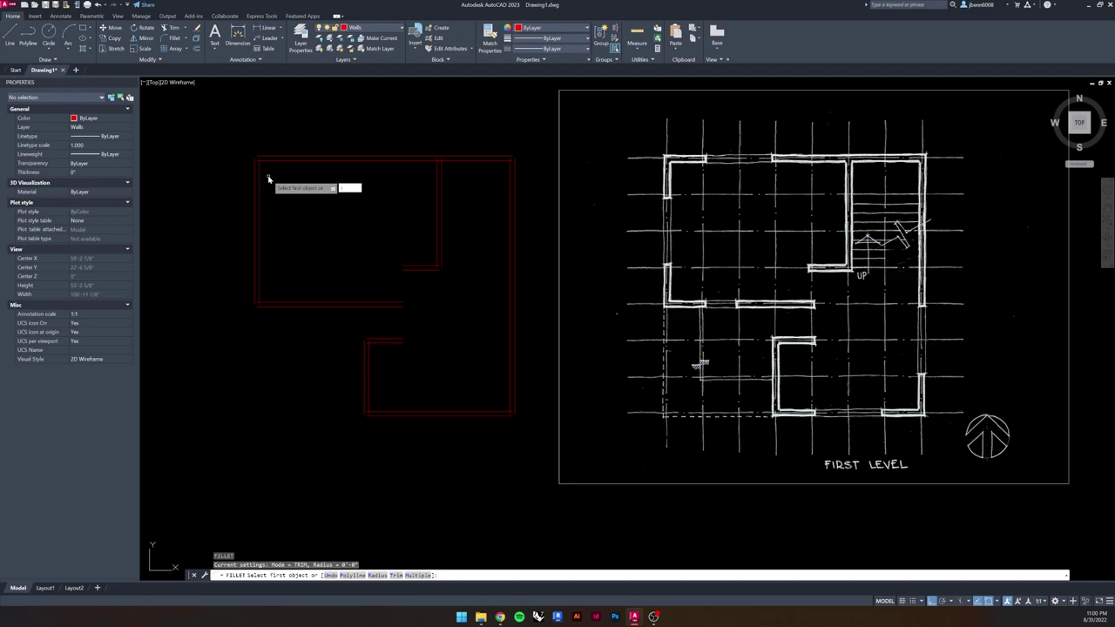
{"action": "type", "text": "r"}
{"action": "key", "text": "Return"}
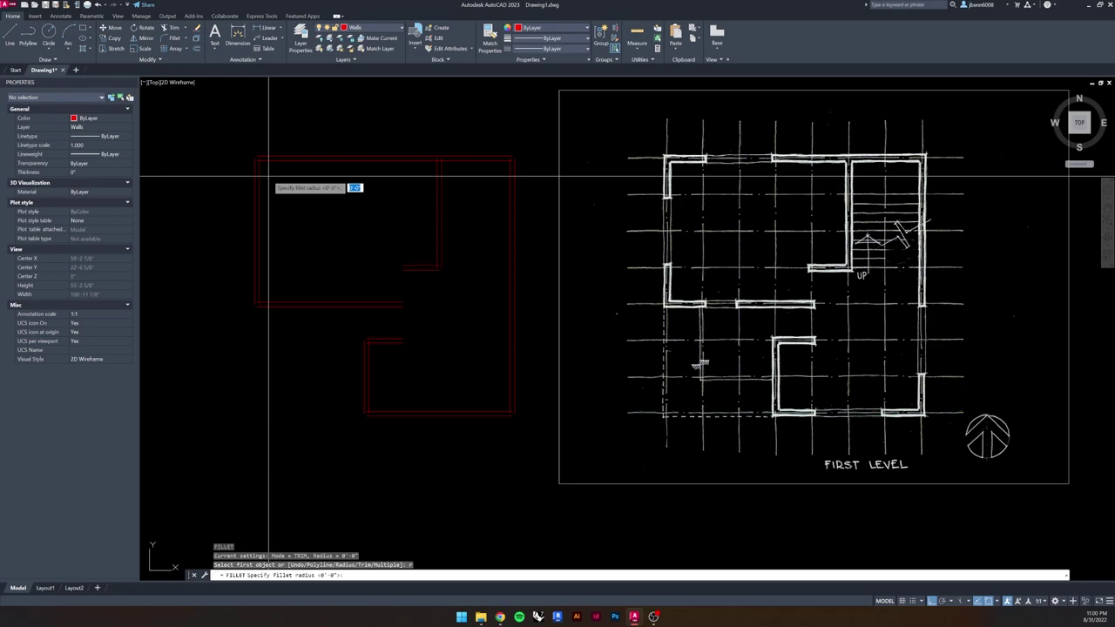
{"action": "key", "text": "Return"}
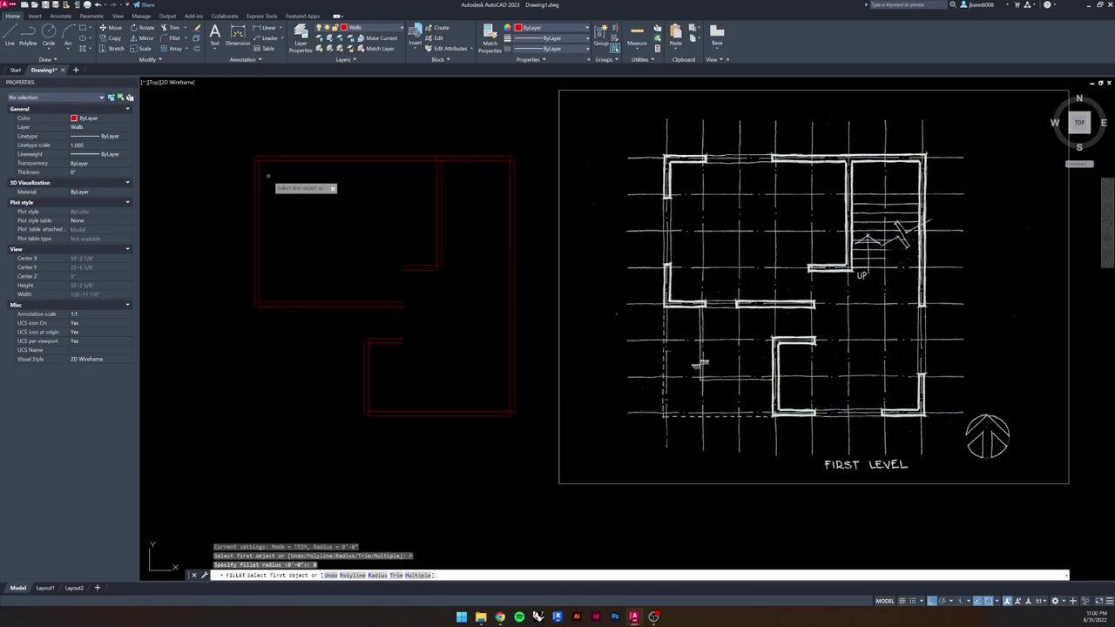
{"action": "left_click", "coordinate": [257, 168]}
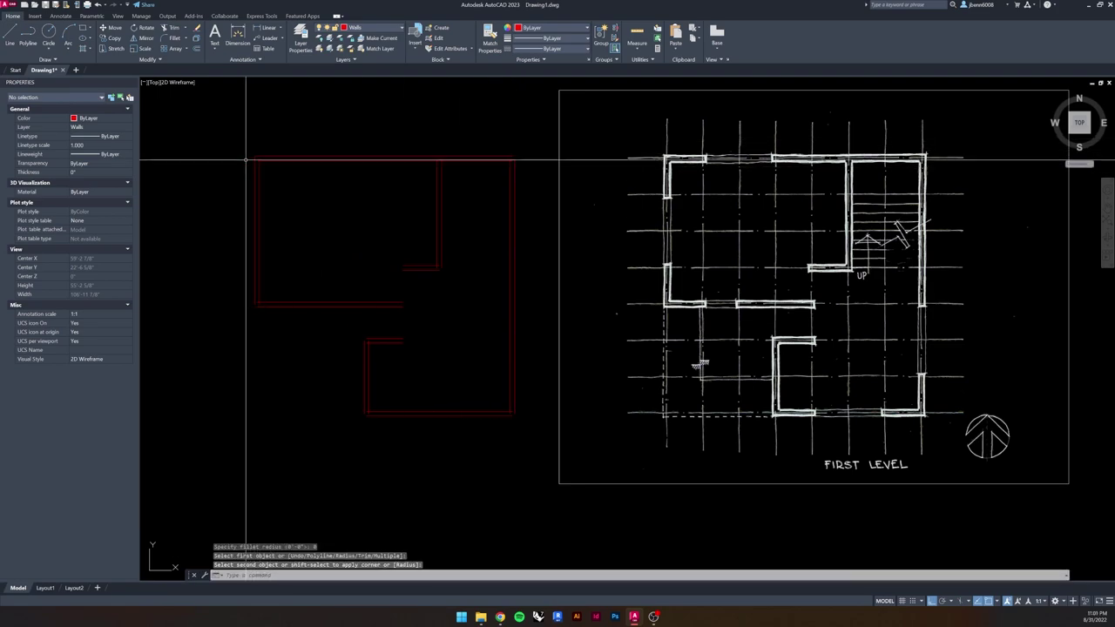
{"action": "scroll", "coordinate": [297, 142], "scroll_direction": "up", "scroll_amount": 8}
{"action": "scroll", "coordinate": [288, 144], "scroll_direction": "up", "scroll_amount": 4}
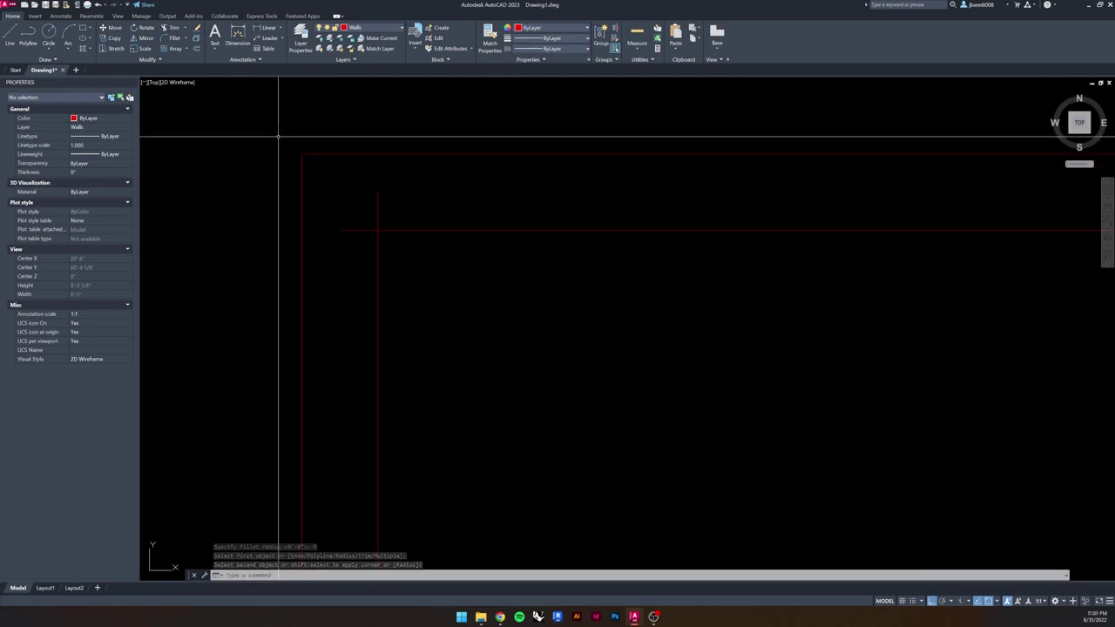
{"action": "scroll", "coordinate": [268, 138], "scroll_direction": "down", "scroll_amount": 6}
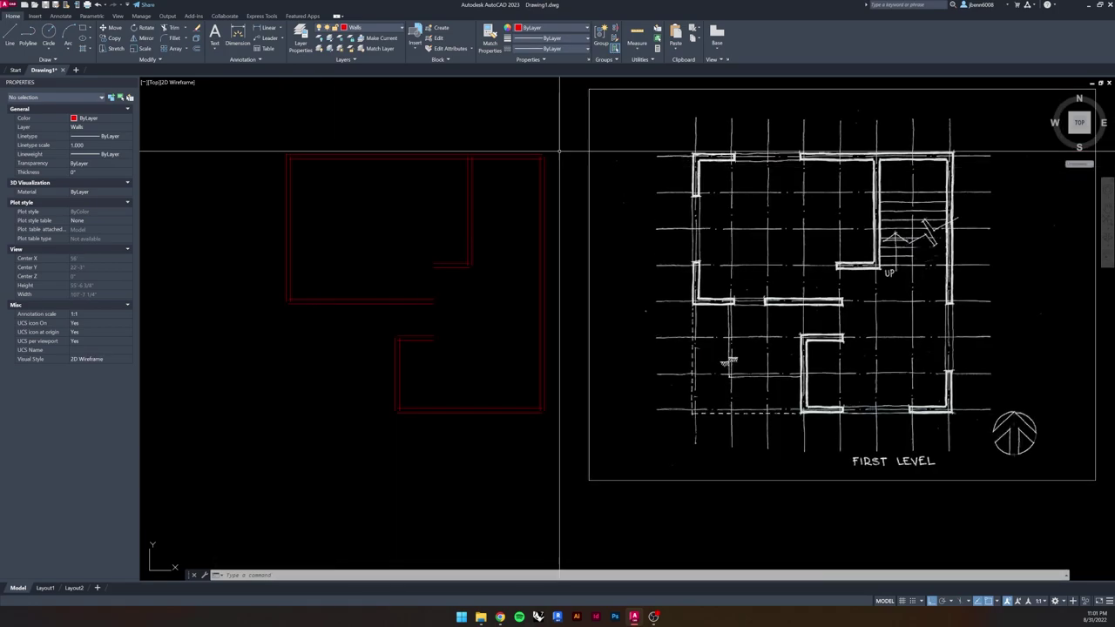
{"action": "scroll", "coordinate": [476, 178], "scroll_direction": "up", "scroll_amount": 3}
{"action": "middle_click_drag", "start_coordinate": [466, 178], "coordinate": [547, 180]}
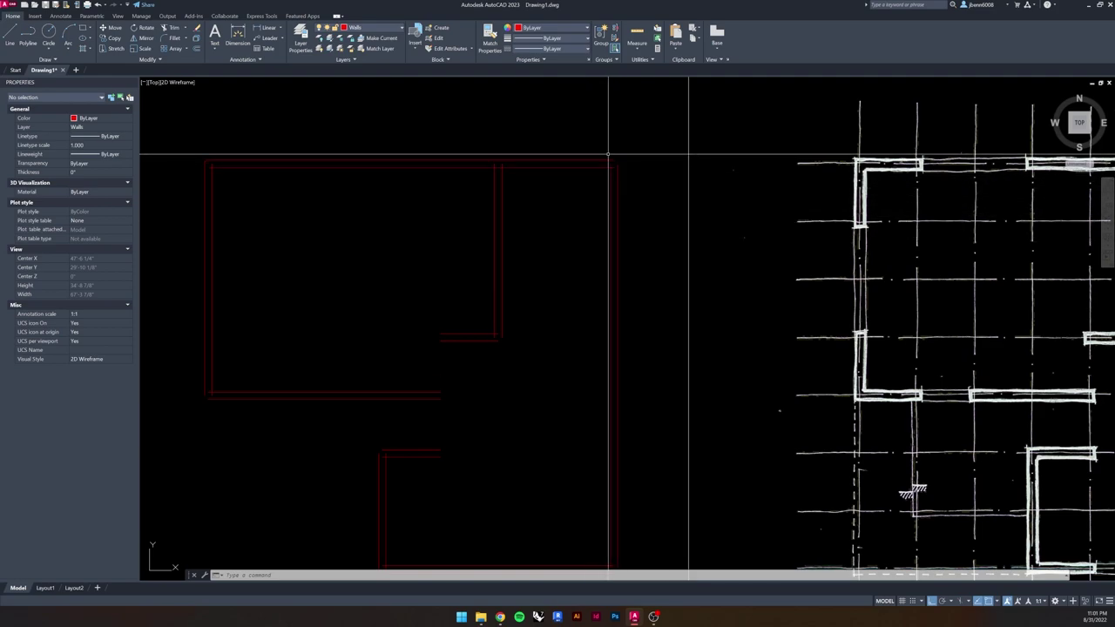
- Fillet the top wall and right vertical wall corners with radius 0
{"action": "type", "text": "f"}
{"action": "key", "text": "Return"}
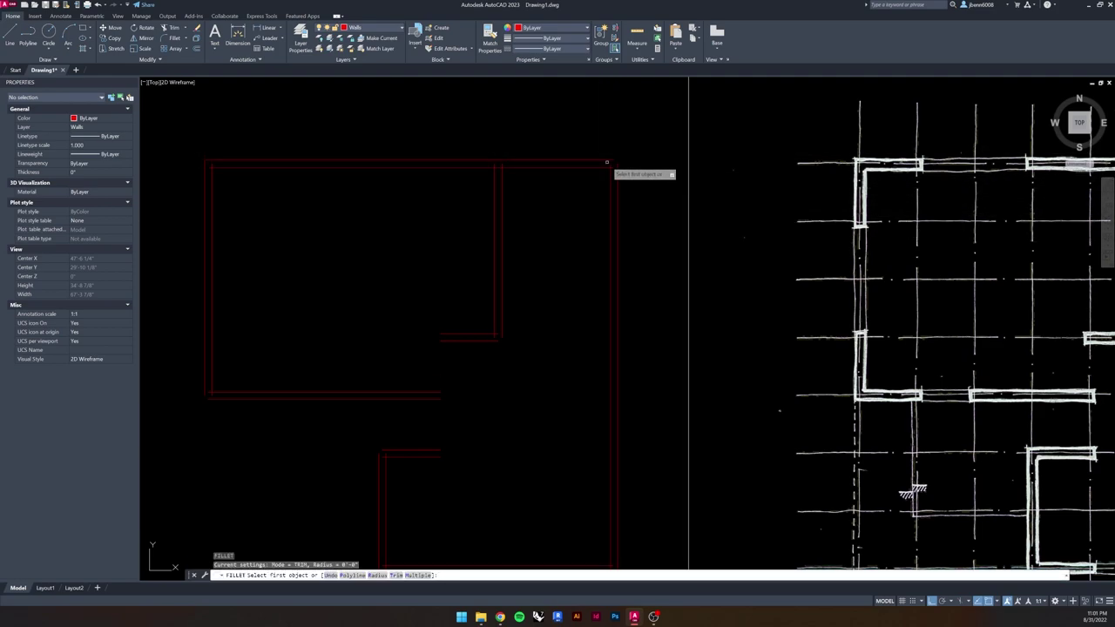
{"action": "left_click", "coordinate": [607, 162]}
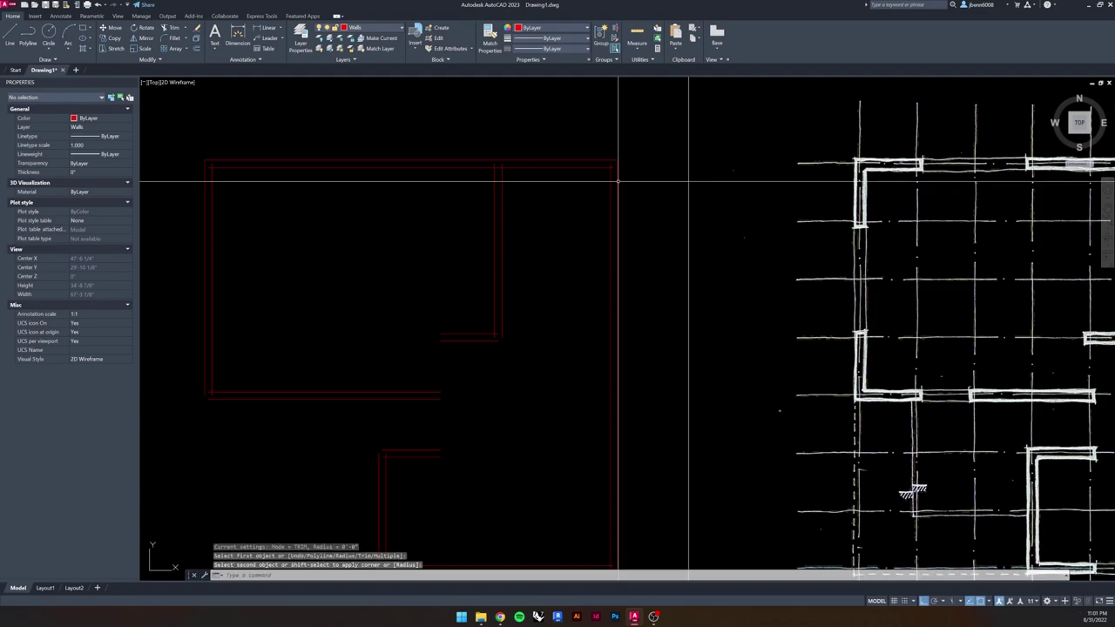
{"action": "scroll", "coordinate": [592, 240], "scroll_direction": "down", "scroll_amount": 4}
{"action": "scroll", "coordinate": [601, 377], "scroll_direction": "up", "scroll_amount": 3}
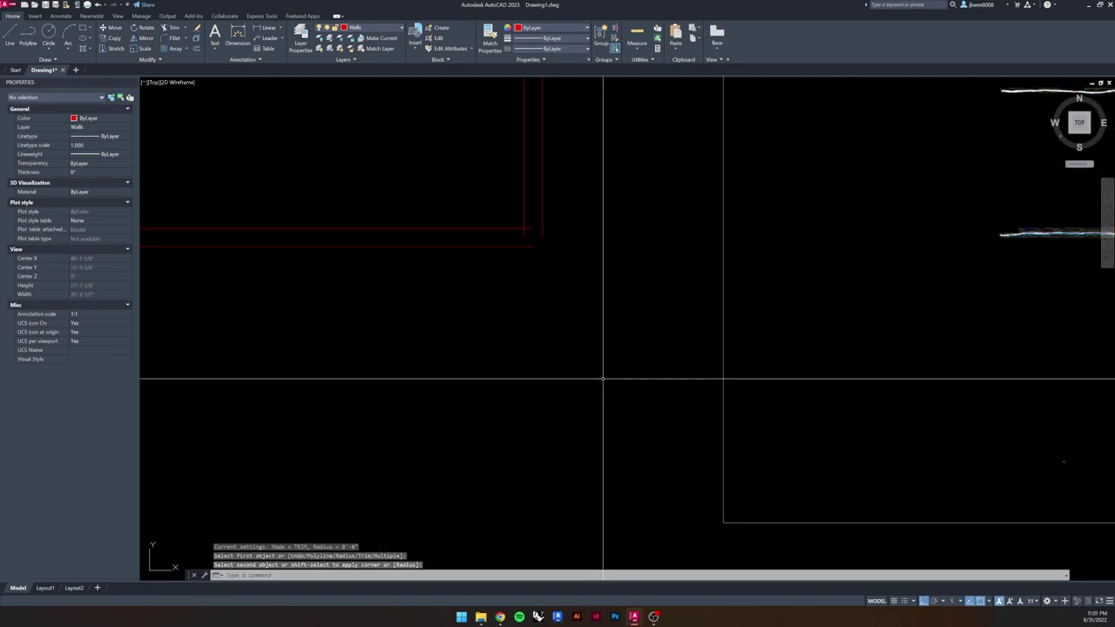
{"action": "left_click", "coordinate": [537, 277]}
{"action": "key", "text": "Return"}
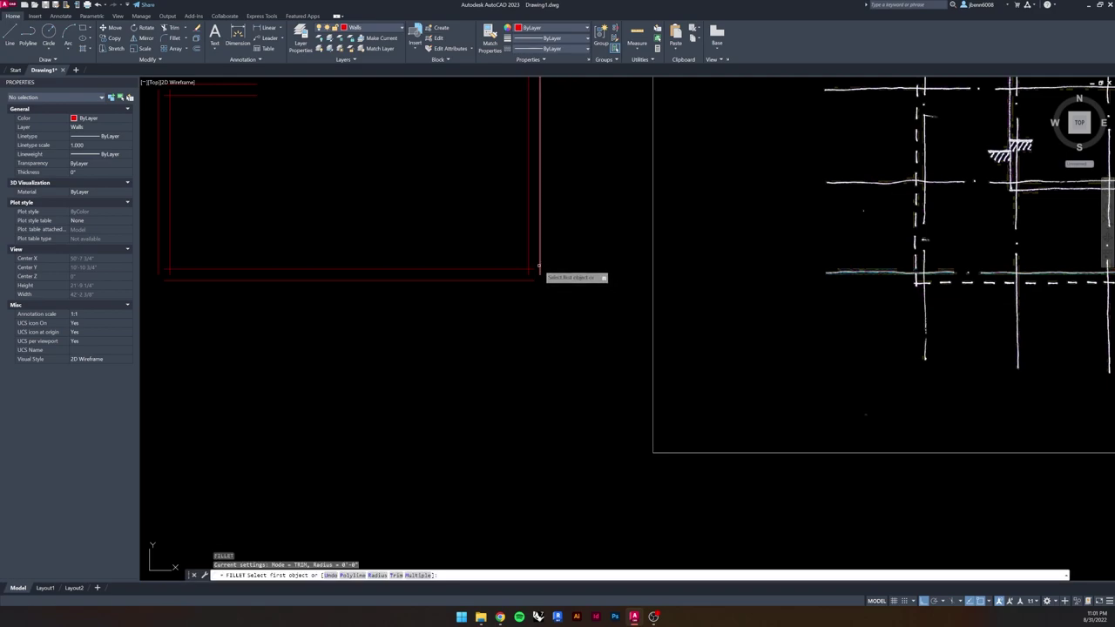
{"action": "left_click", "coordinate": [539, 267]}
{"action": "left_click", "coordinate": [513, 279]}
{"action": "key", "text": "Return"}
- Fillet the lower, top-left and bottom-left wall corners square
{"action": "middle_click_drag", "start_coordinate": [398, 318], "coordinate": [498, 360]}
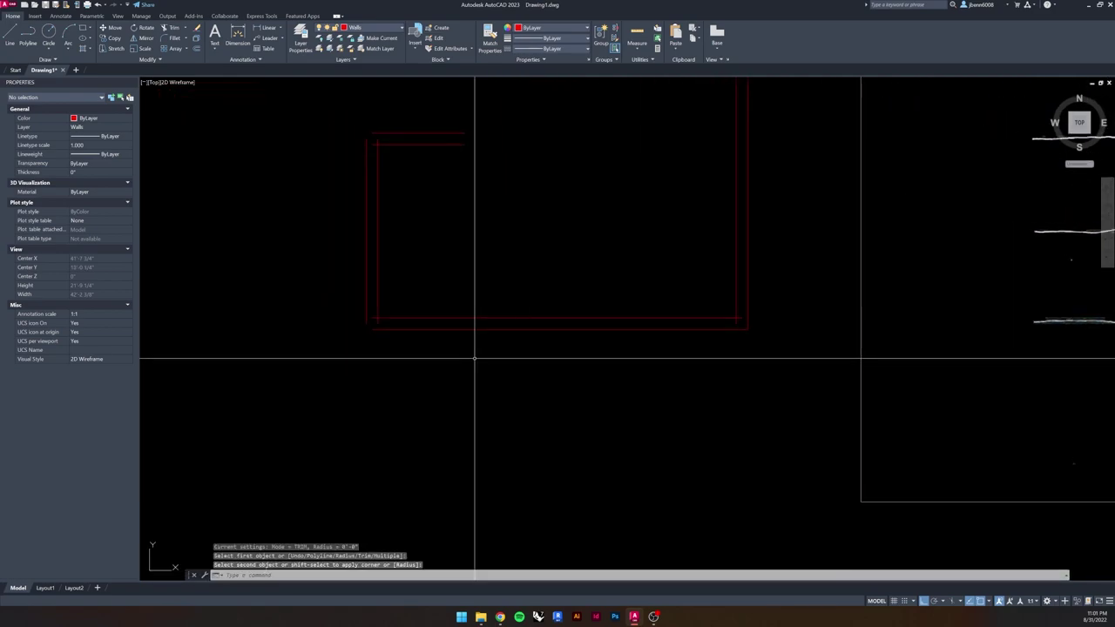
{"action": "left_click", "coordinate": [391, 329]}
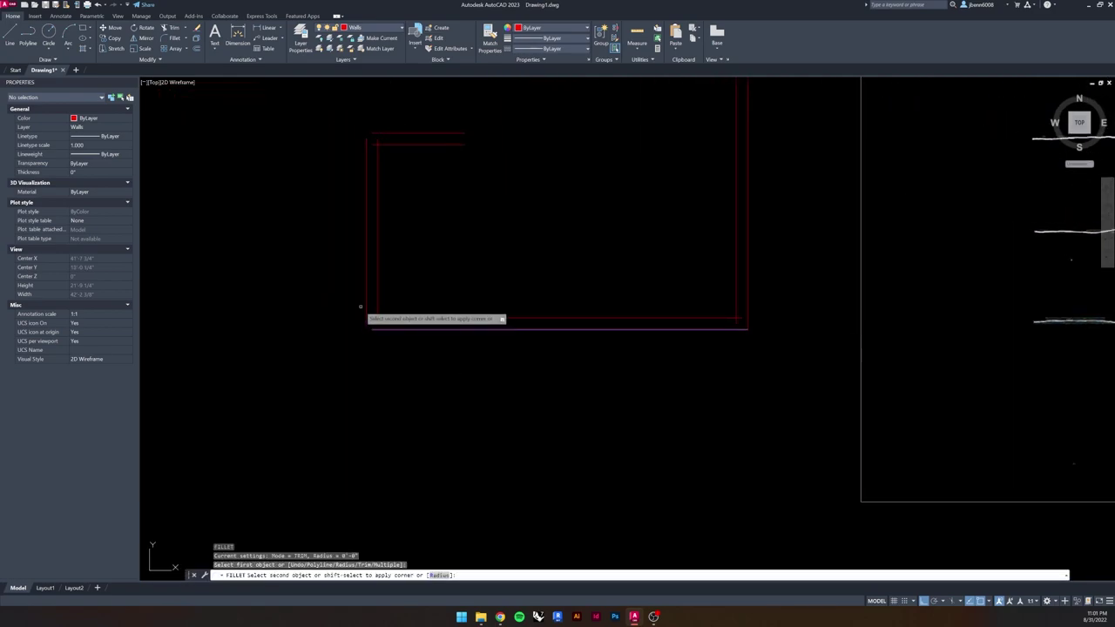
{"action": "middle_click_drag", "start_coordinate": [323, 226], "coordinate": [333, 318]}
{"action": "left_click", "coordinate": [366, 238]}
{"action": "key", "text": "Return"}
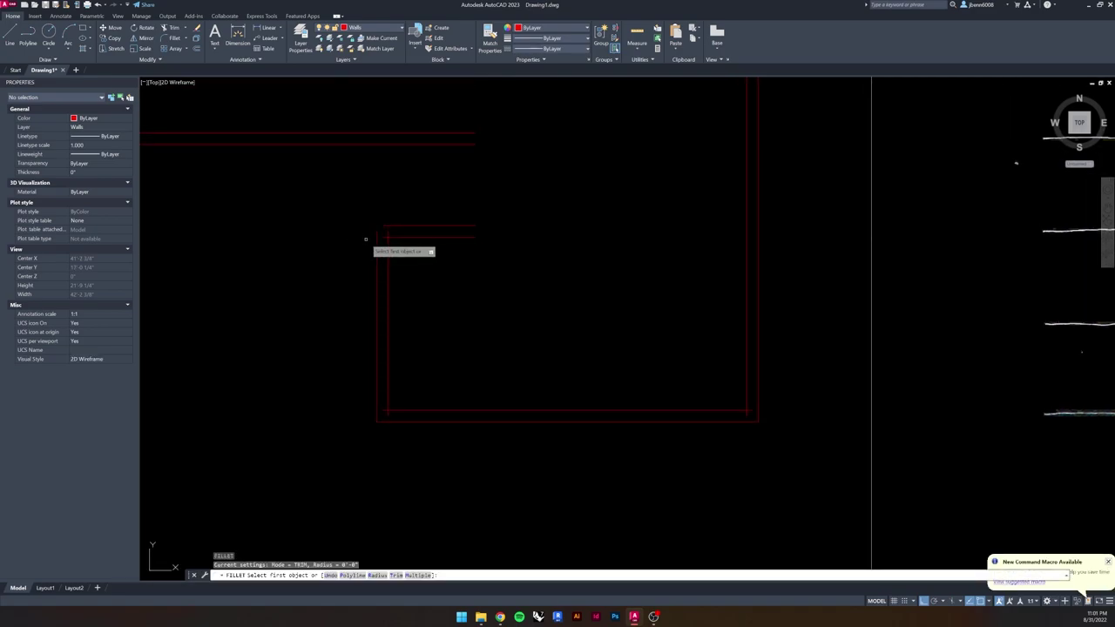
{"action": "left_click", "coordinate": [387, 226]}
{"action": "key", "text": "Return"}
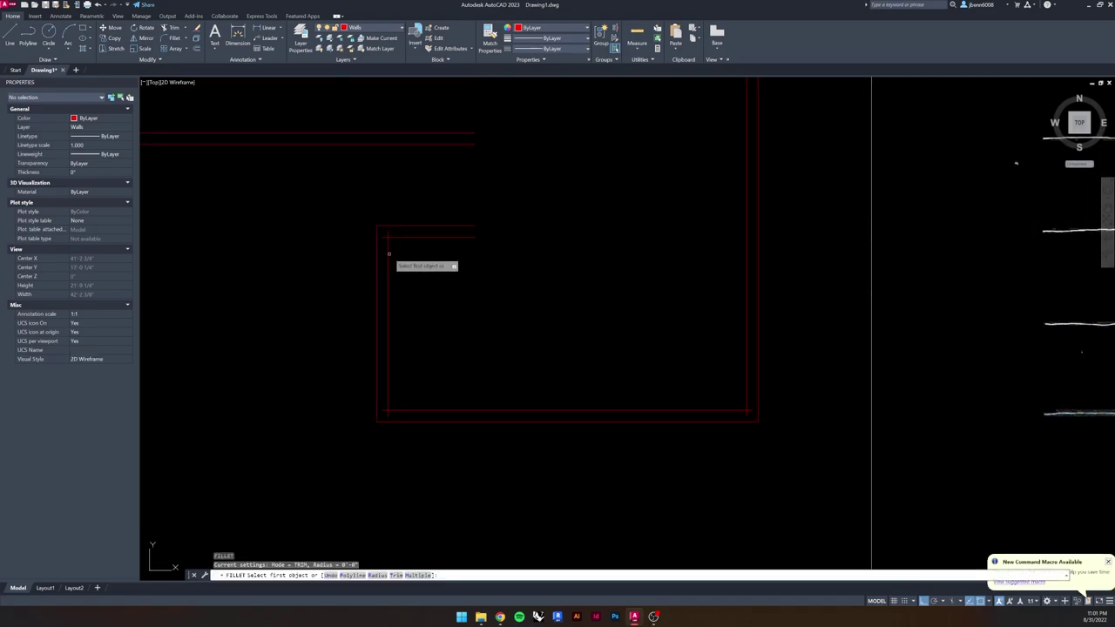
{"action": "left_click", "coordinate": [389, 253]}
{"action": "left_click", "coordinate": [399, 410]}
{"action": "key", "text": "Return"}
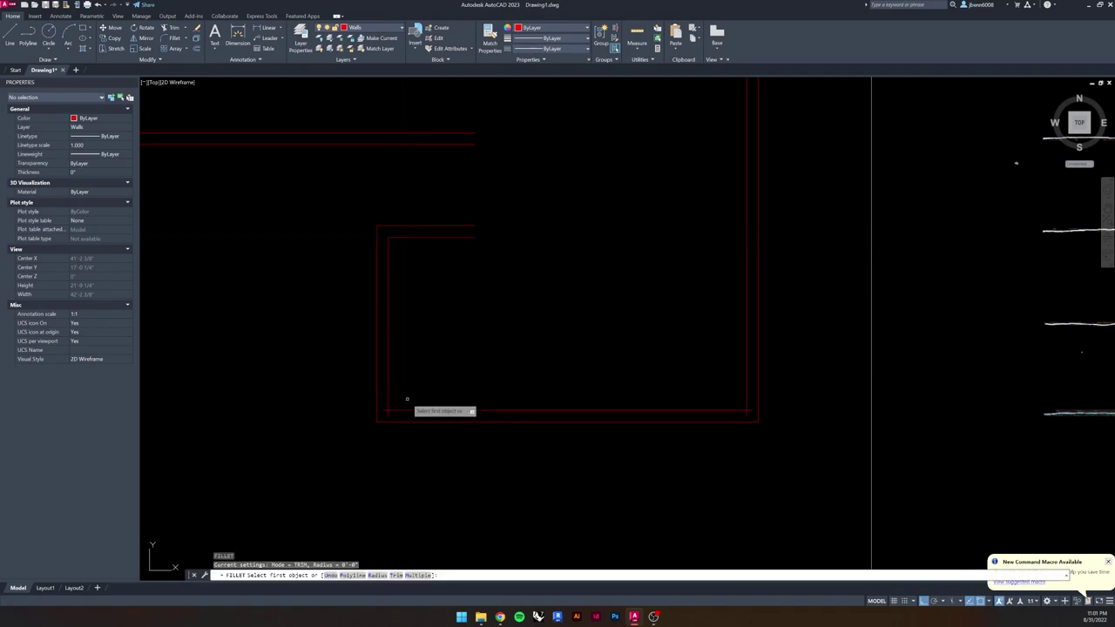
- Fillet the left outer wall line into its adjoining corner
{"action": "left_click", "coordinate": [390, 400]}
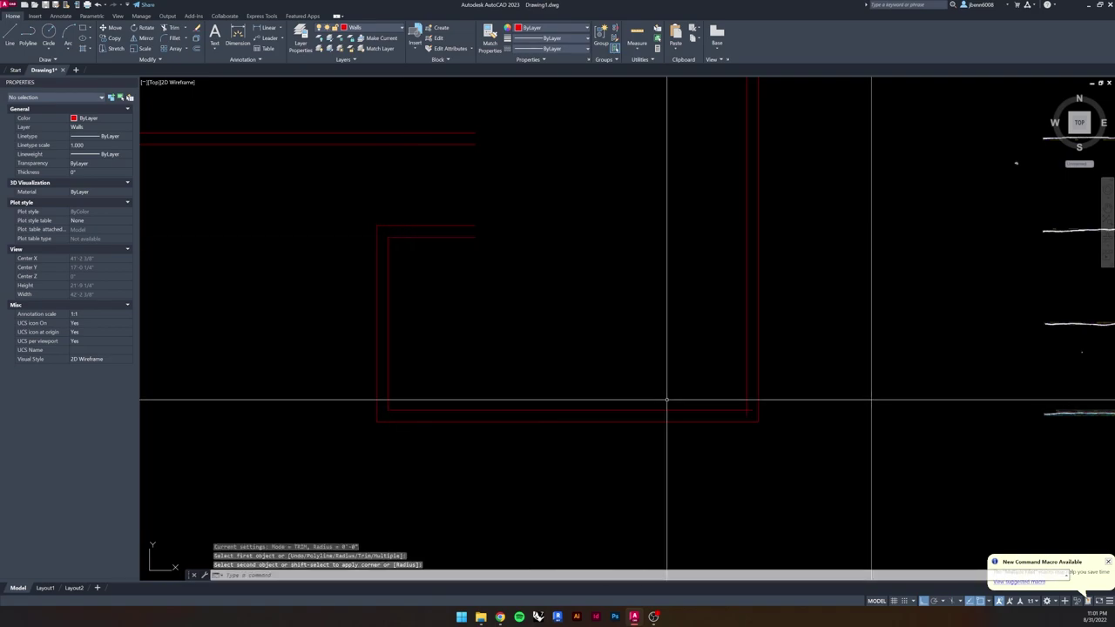
{"action": "middle_click_drag", "start_coordinate": [649, 278], "coordinate": [709, 372]}
{"action": "mouse_move", "coordinate": [285, 203]}
{"action": "middle_mouse_down"}
{"action": "mouse_move", "coordinate": [393, 256]}
{"action": "mouse_move", "coordinate": [406, 296]}
{"action": "middle_mouse_up"}
{"action": "key", "text": "Escape"}
{"action": "key", "text": "Return"}
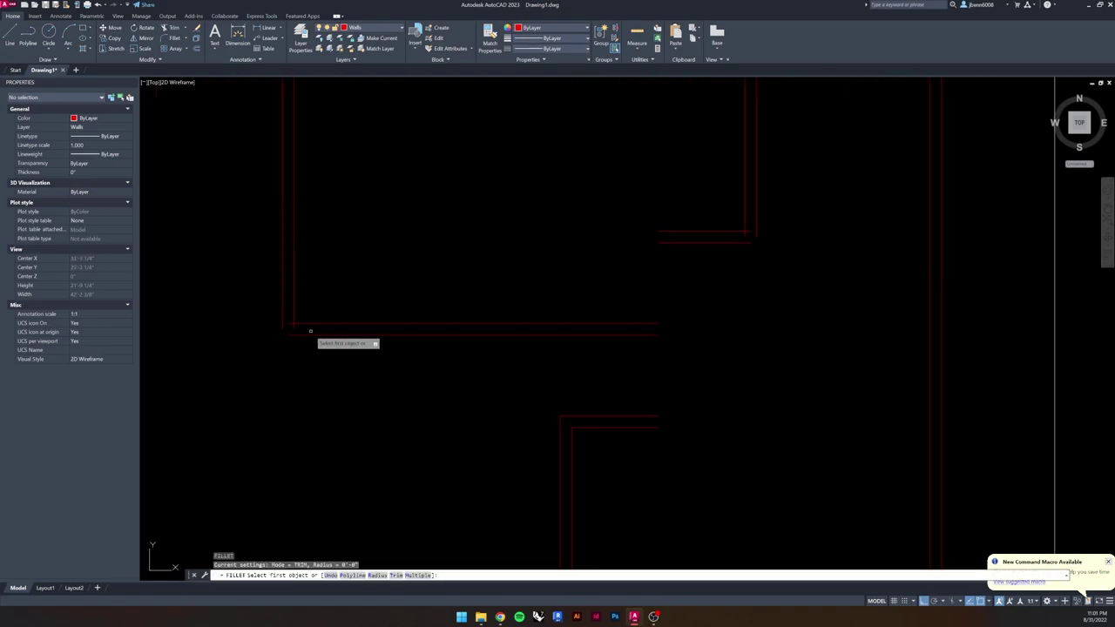
{"action": "left_click", "coordinate": [284, 321]}
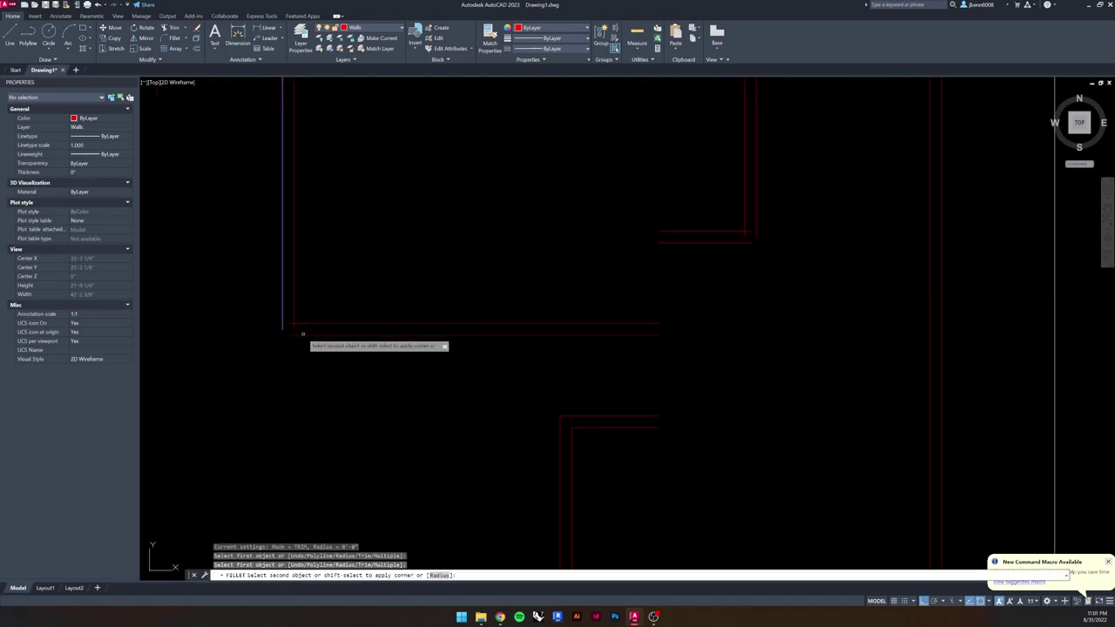
{"action": "left_click", "coordinate": [304, 330]}
- Square off the horizontal and vertical inner wall corners with zero-radius fillets
{"action": "key", "text": "Return"}
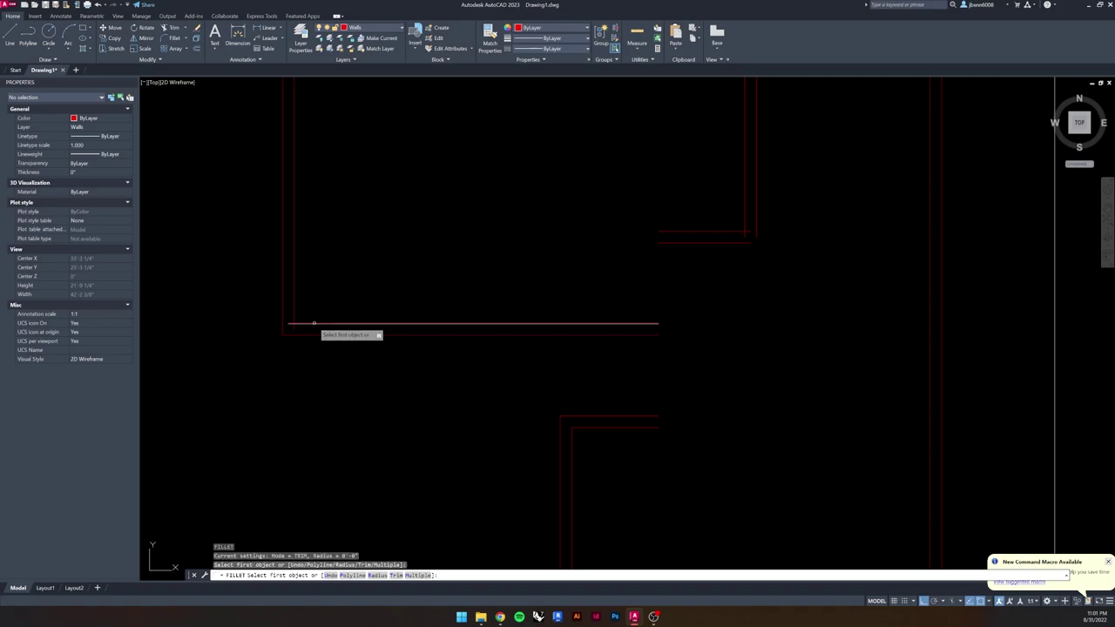
{"action": "left_click", "coordinate": [314, 323]}
{"action": "left_click", "coordinate": [294, 310]}
{"action": "scroll", "coordinate": [542, 299], "scroll_direction": "down", "scroll_amount": 3}
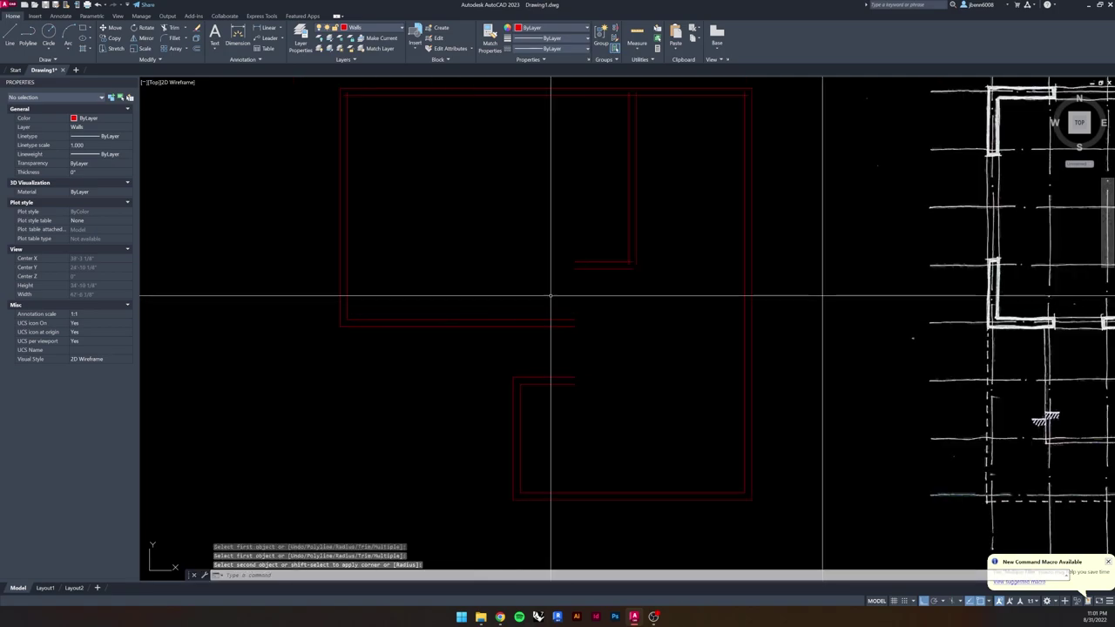
{"action": "scroll", "coordinate": [581, 288], "scroll_direction": "up", "scroll_amount": 5}
{"action": "key", "text": "Return"}
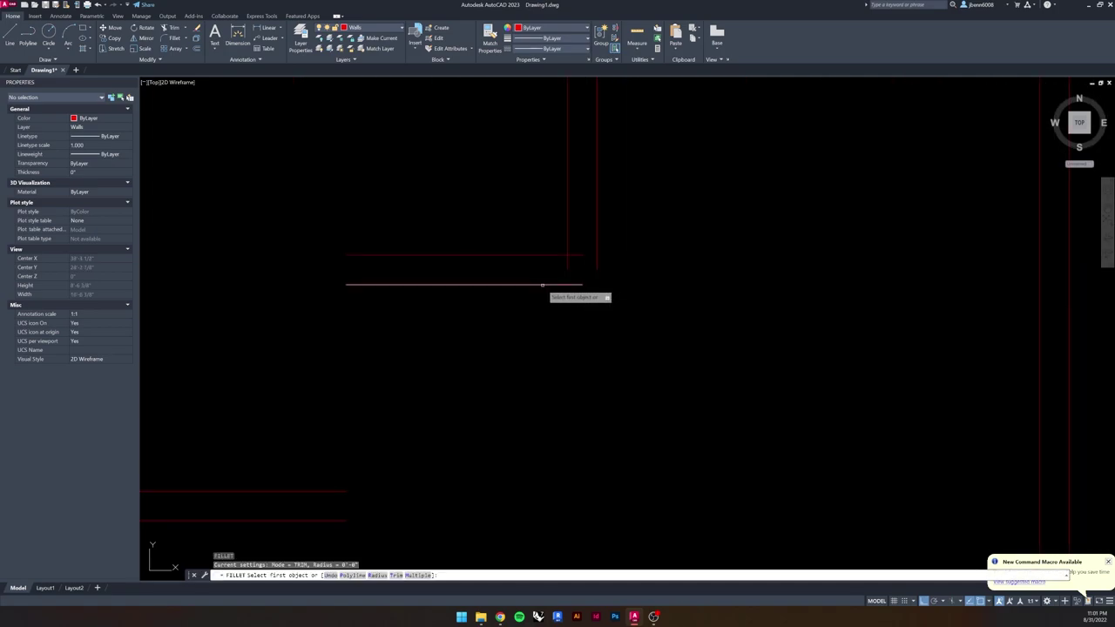
{"action": "left_click", "coordinate": [598, 259]}
{"action": "key", "text": "Return"}
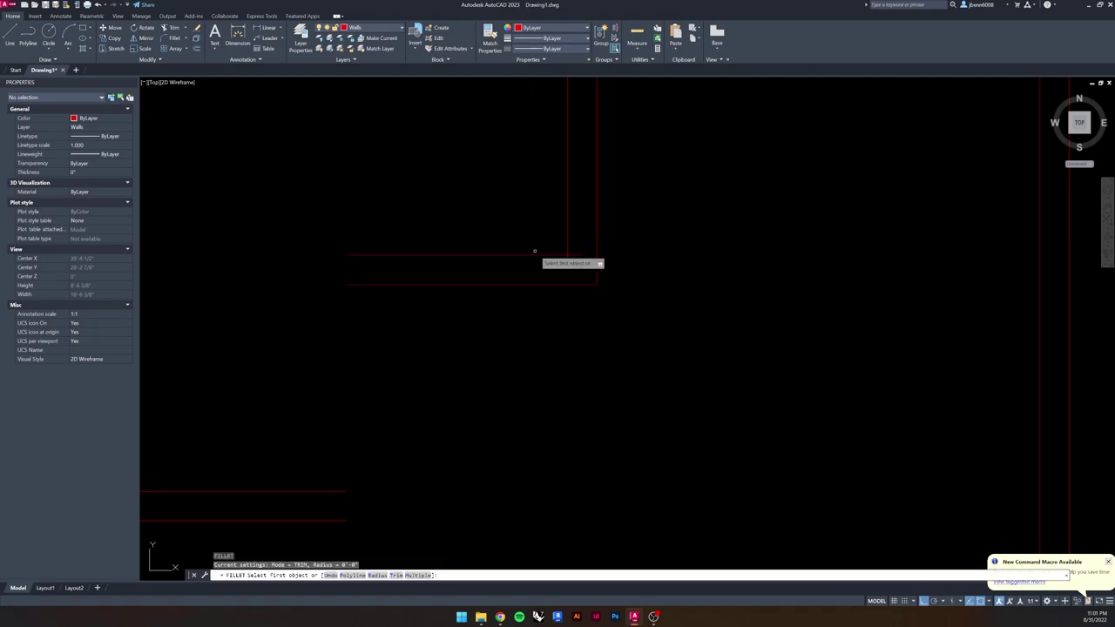
{"action": "left_click", "coordinate": [570, 233]}
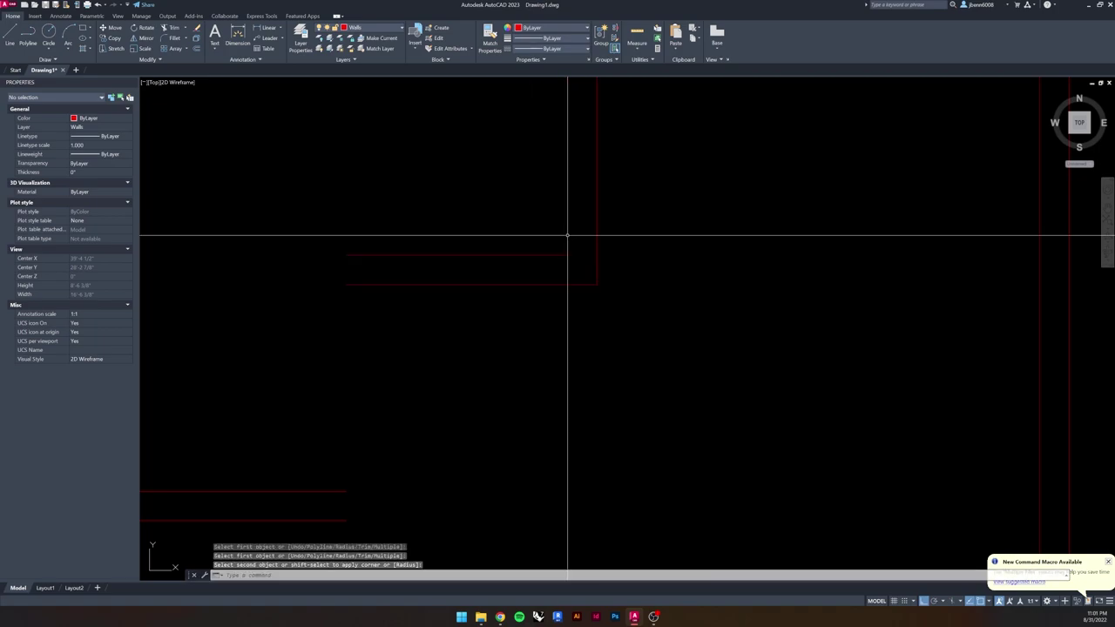
- Fillet the right-side horizontal and vertical wall lines into a square corner
{"action": "scroll", "coordinate": [575, 244], "scroll_direction": "down", "scroll_amount": 3}
{"action": "scroll", "coordinate": [603, 183], "scroll_direction": "up", "scroll_amount": 5}
{"action": "key", "text": "Return"}
{"action": "middle_click_drag", "start_coordinate": [543, 183], "coordinate": [587, 259]}
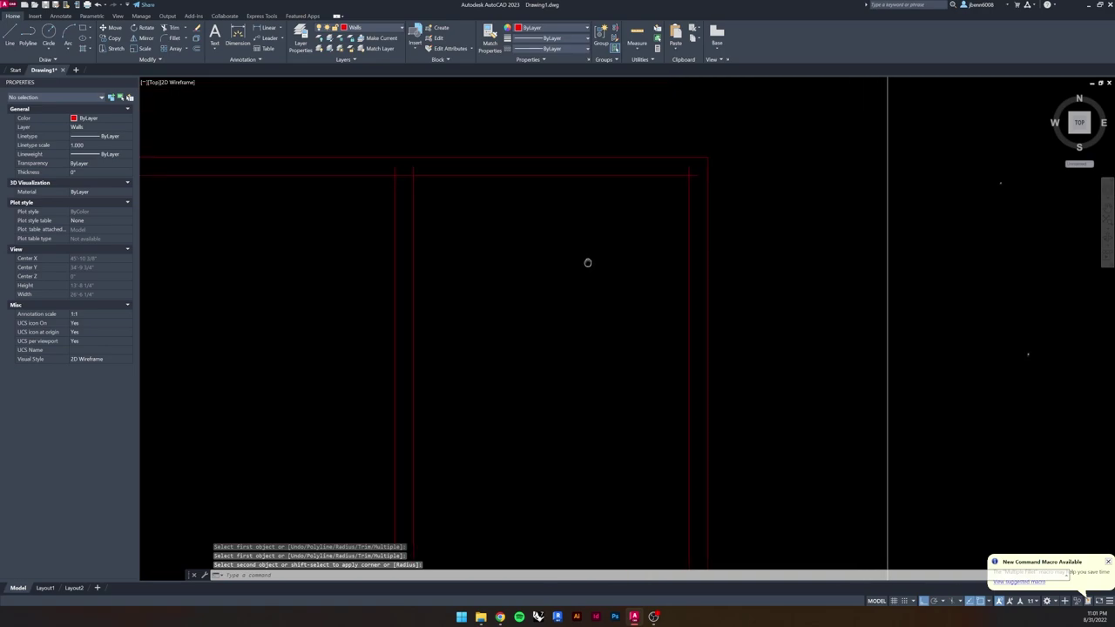
{"action": "left_click", "coordinate": [667, 177]}
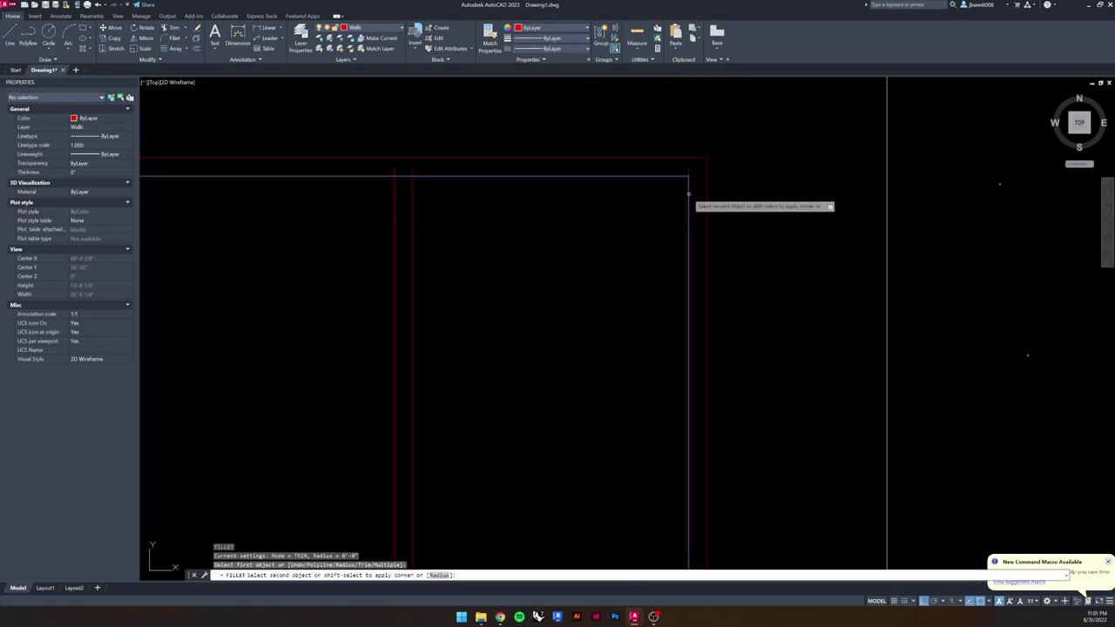
{"action": "left_click", "coordinate": [688, 193]}
{"action": "scroll", "coordinate": [531, 183], "scroll_direction": "down", "scroll_amount": 4}
- Fillet the upper vertical wall line to the top line
{"action": "middle_click_drag", "start_coordinate": [463, 274], "coordinate": [617, 252]}
{"action": "scroll", "coordinate": [443, 209], "scroll_direction": "up", "scroll_amount": 5}
{"action": "key", "text": "Return"}
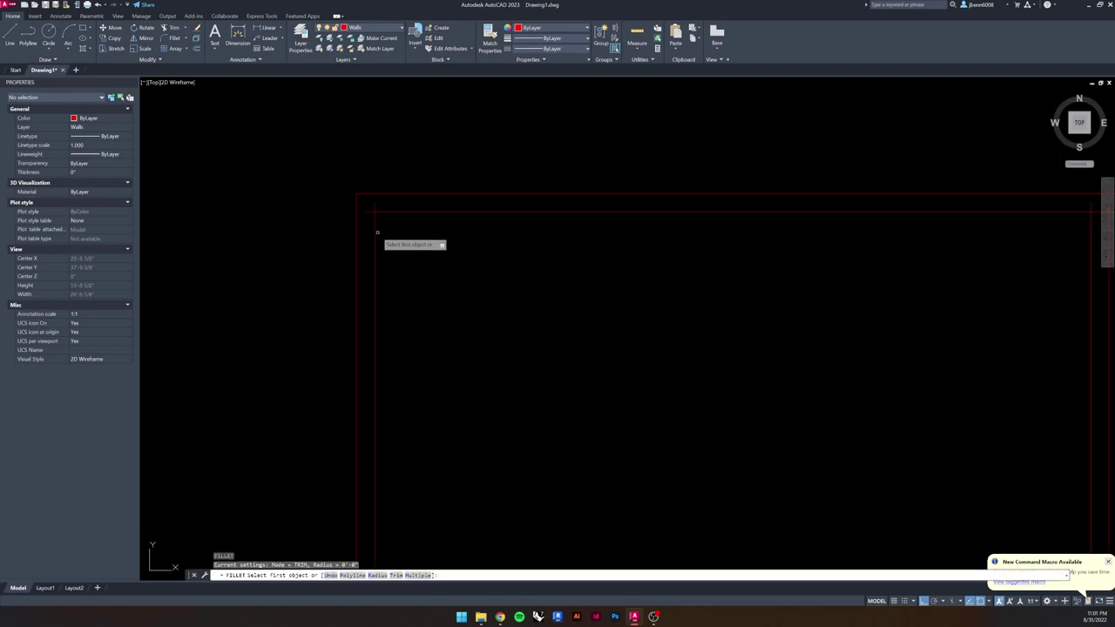
{"action": "left_click", "coordinate": [374, 233]}
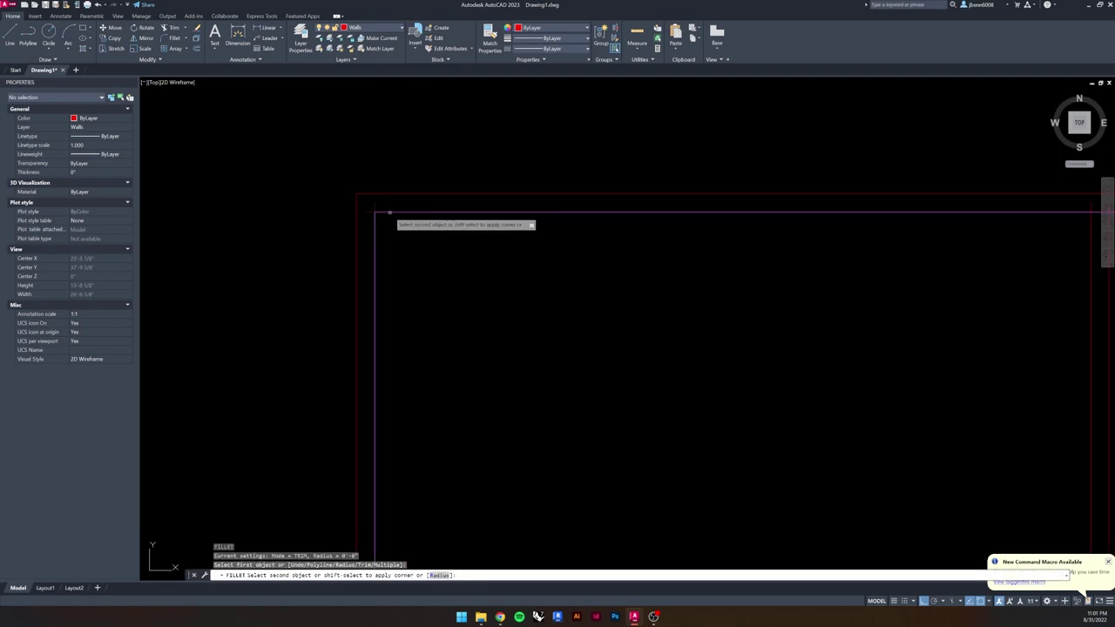
{"action": "left_click", "coordinate": [389, 212]}
{"action": "scroll", "coordinate": [470, 304], "scroll_direction": "down", "scroll_amount": 5}
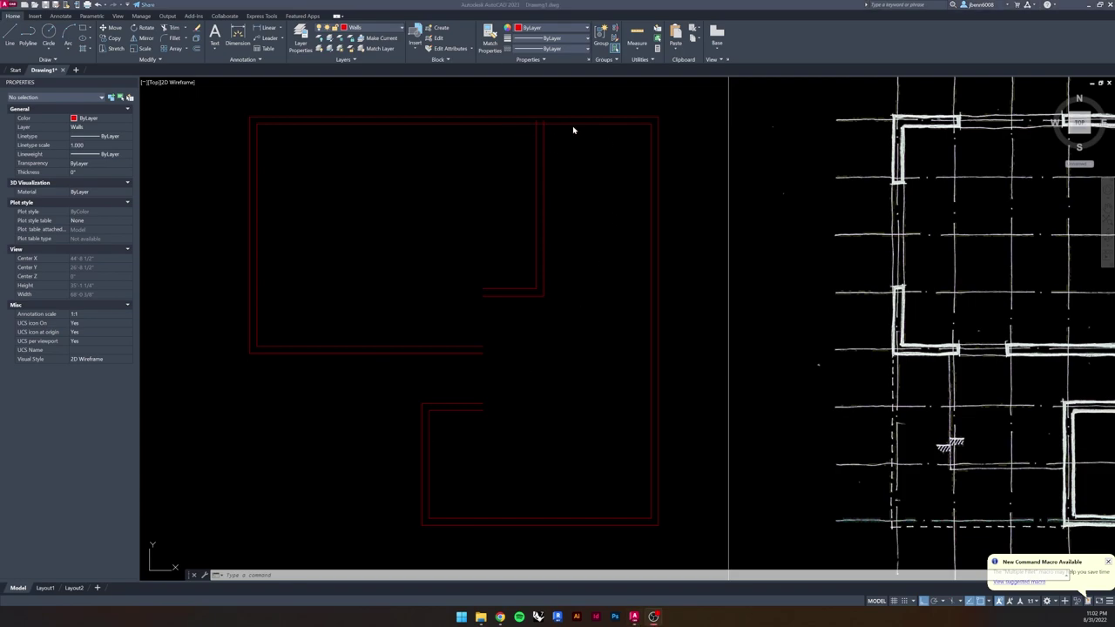
- Select the two vertical wall lines as trim edges, then cancel the trim
{"action": "scroll", "coordinate": [554, 135], "scroll_direction": "up", "scroll_amount": 5}
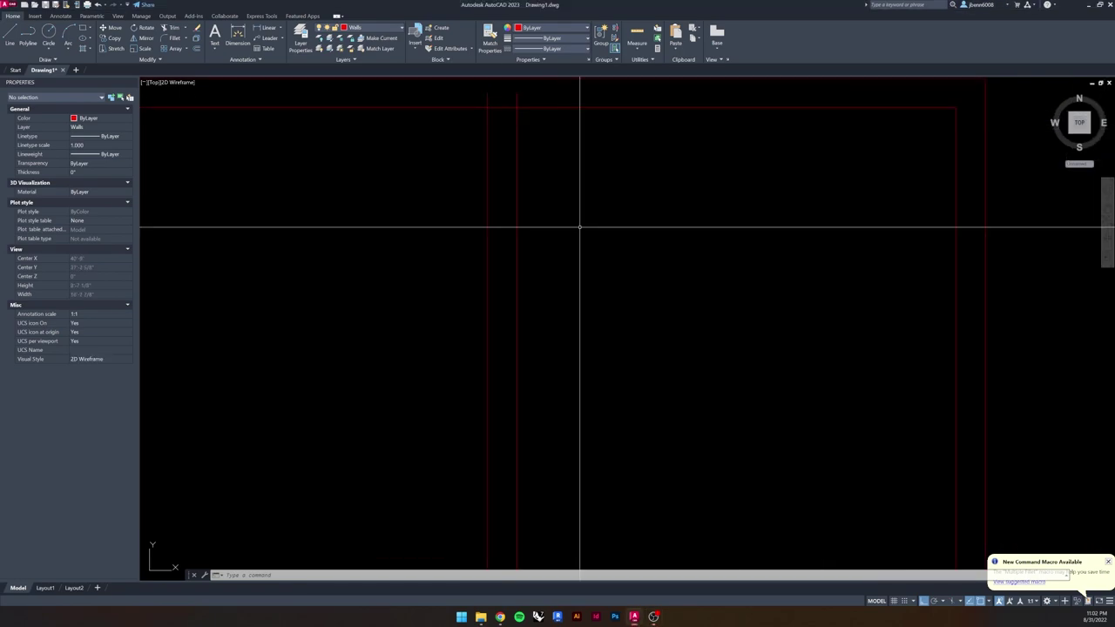
{"action": "key", "text": "Escape"}
{"action": "key", "text": "Escape"}
{"action": "left_click", "coordinate": [608, 202]}
{"action": "left_click", "coordinate": [493, 249]}
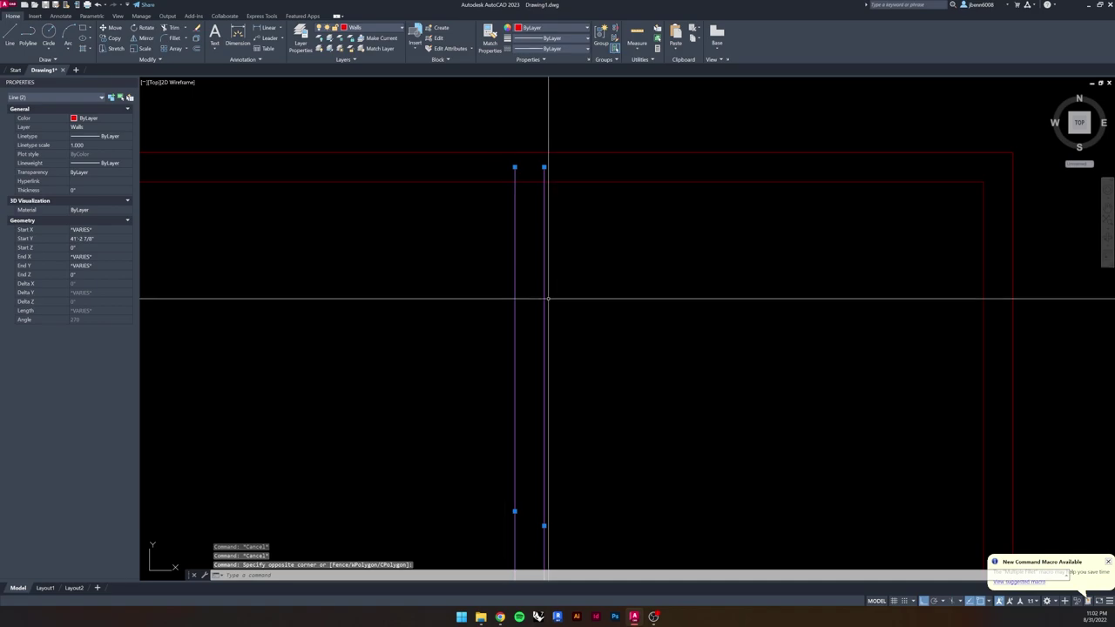
{"action": "type", "text": "tr"}
{"action": "key", "text": "Return"}
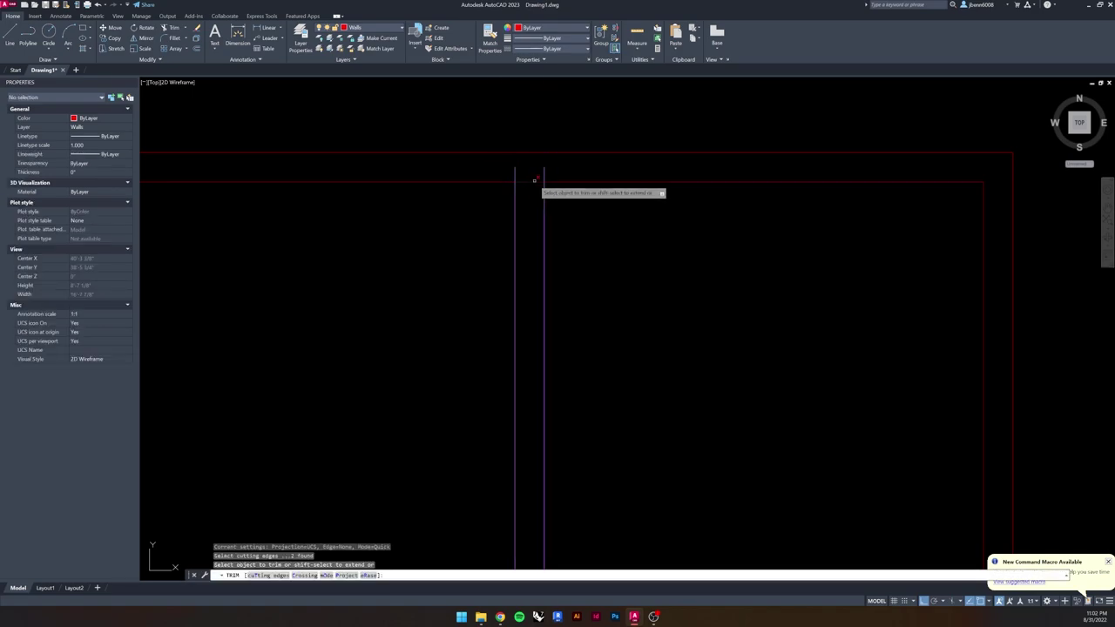
{"action": "key", "text": "Escape"}
{"action": "key", "text": "Escape"}
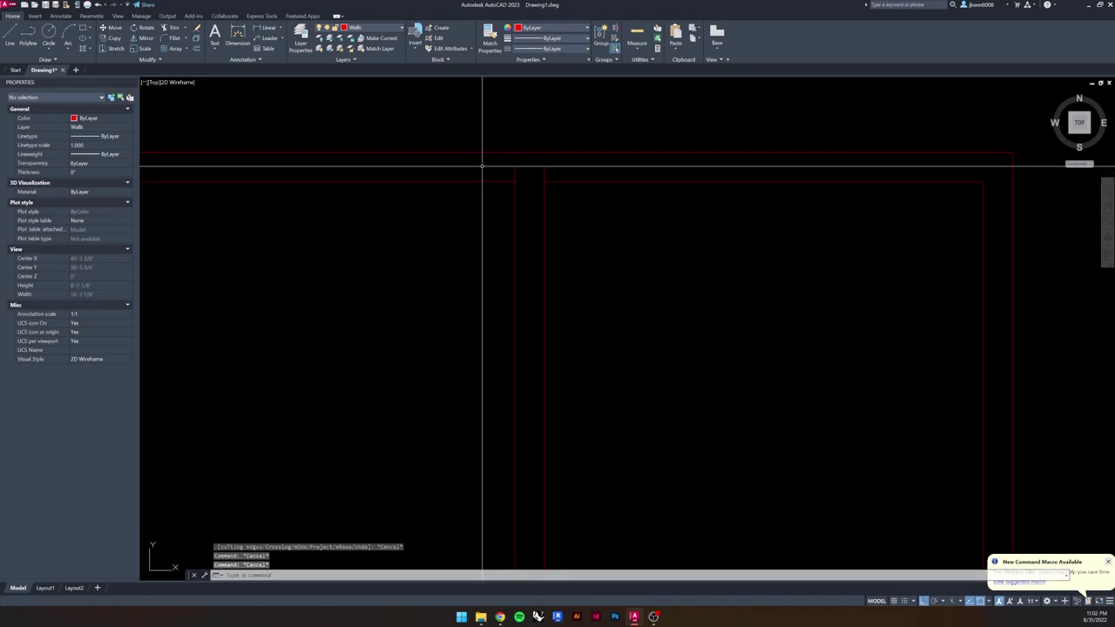
- Use the two horizontal wall segments as cutting edges, then abandon the trim fence
{"action": "left_click", "coordinate": [601, 174]}
{"action": "left_click", "coordinate": [582, 215]}
{"action": "left_click", "coordinate": [480, 180]}
{"action": "left_click", "coordinate": [450, 210]}
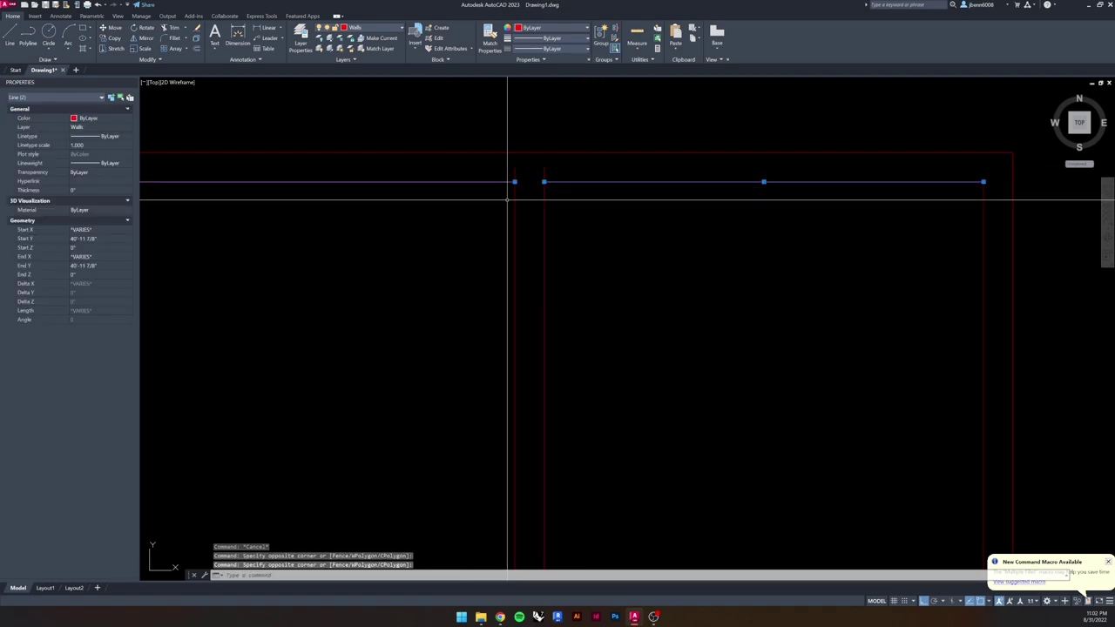
{"action": "scroll", "coordinate": [517, 202], "scroll_direction": "down", "scroll_amount": 1}
{"action": "scroll", "coordinate": [517, 203], "scroll_direction": "up", "scroll_amount": 1}
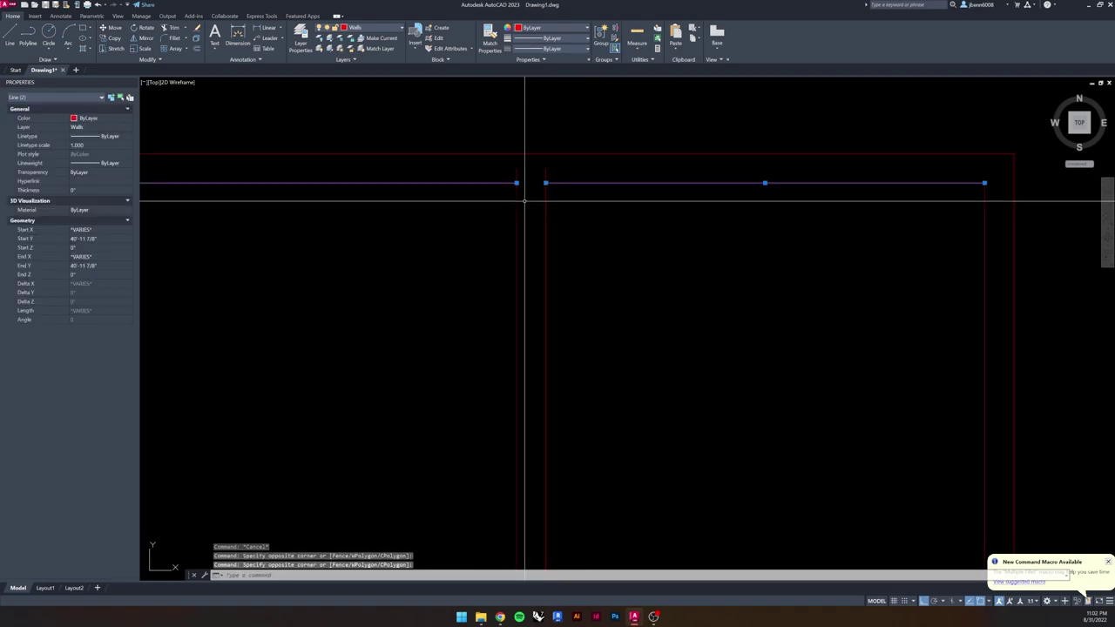
{"action": "key", "text": "Return"}
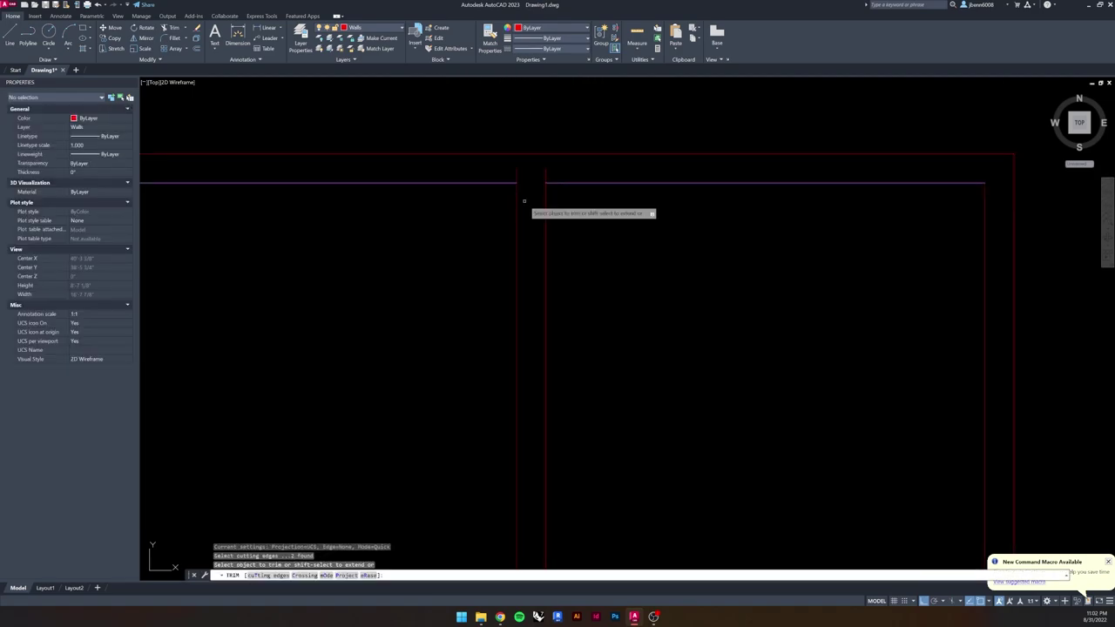
{"action": "left_click", "coordinate": [560, 168]}
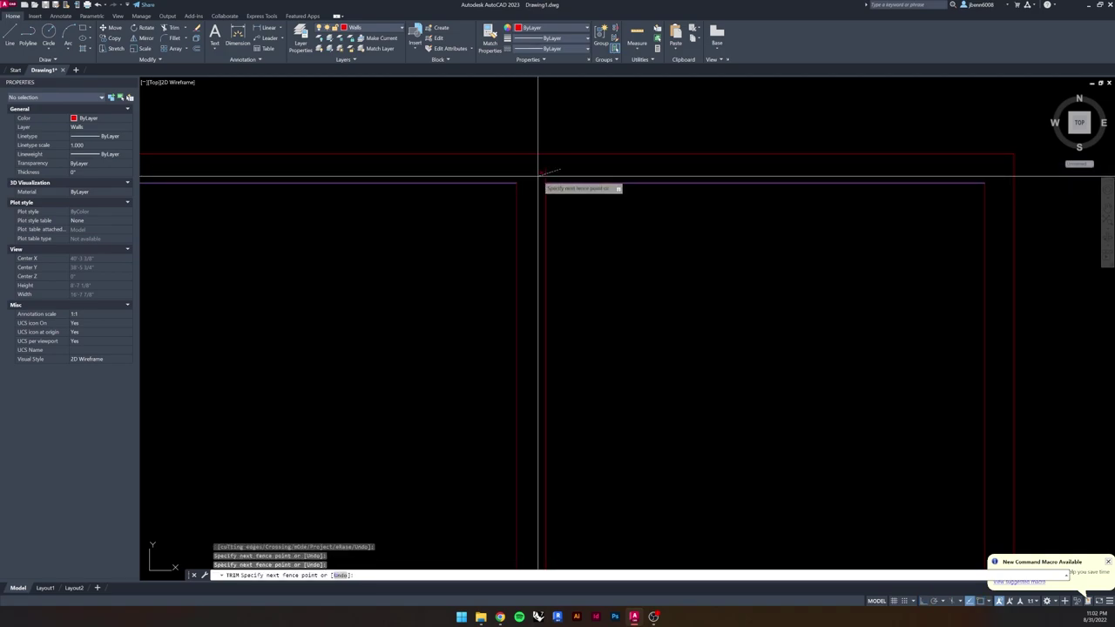
{"action": "key", "text": "Escape"}
- Undo the last trim and fillet the two wall lines into a sharp corner
{"action": "key", "text": "ctrl+z"}
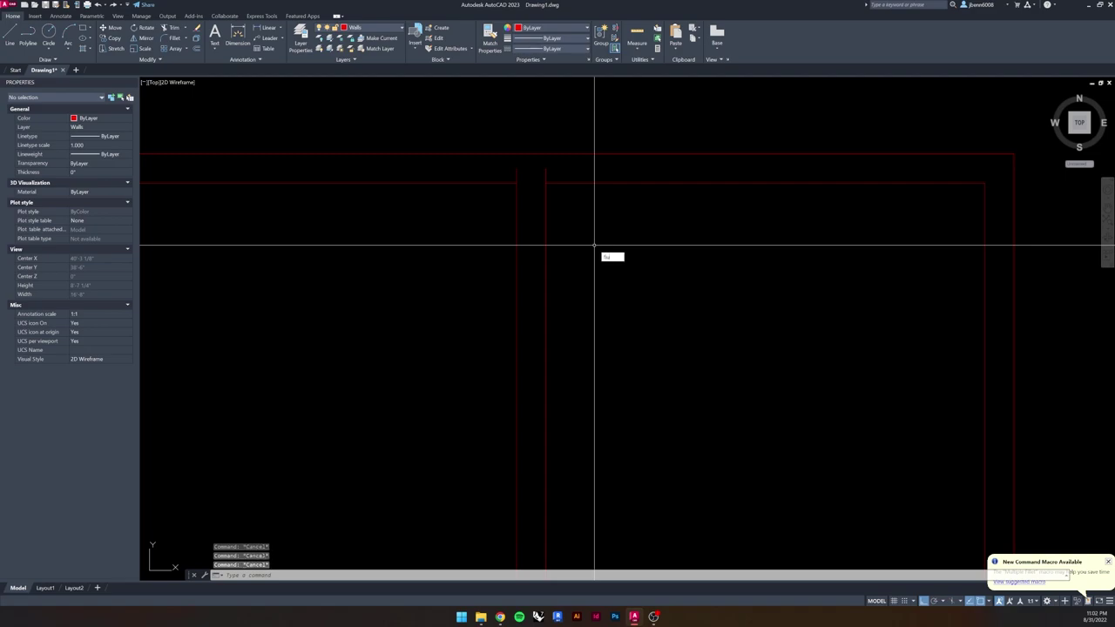
{"action": "key", "text": "Return"}
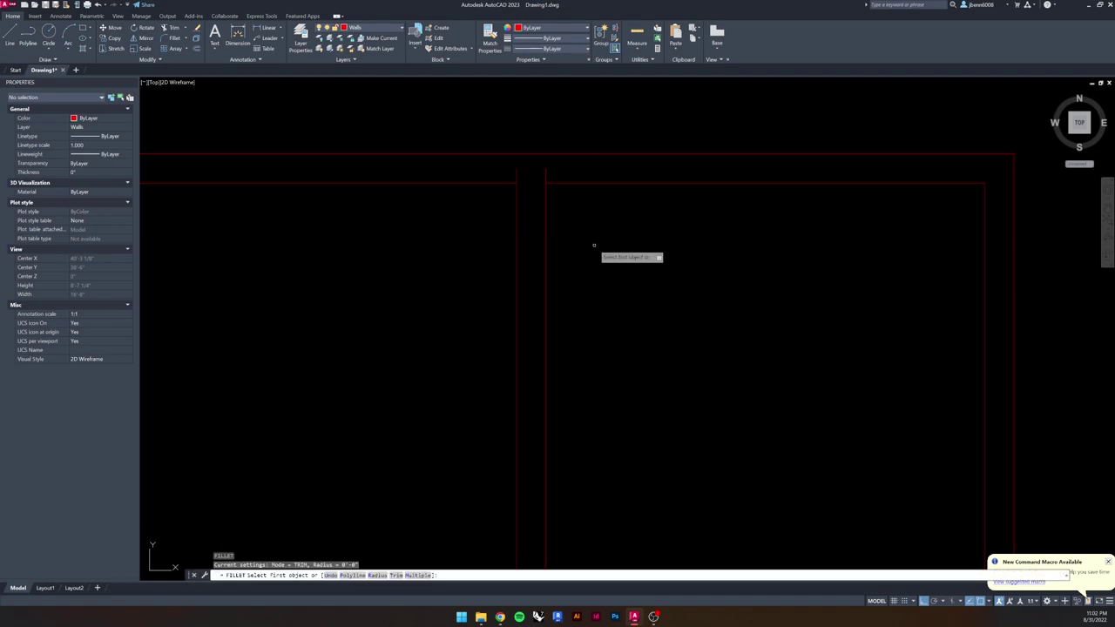
{"action": "left_click", "coordinate": [545, 199]}
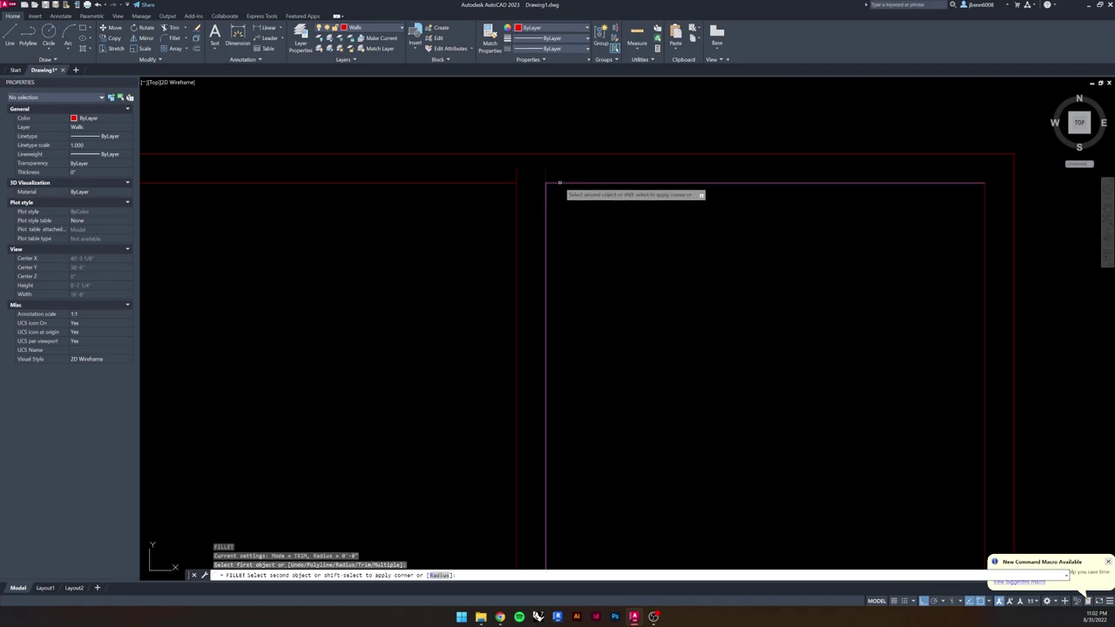
{"action": "left_click", "coordinate": [505, 184]}
{"action": "scroll", "coordinate": [514, 212], "scroll_direction": "down", "scroll_amount": 6}
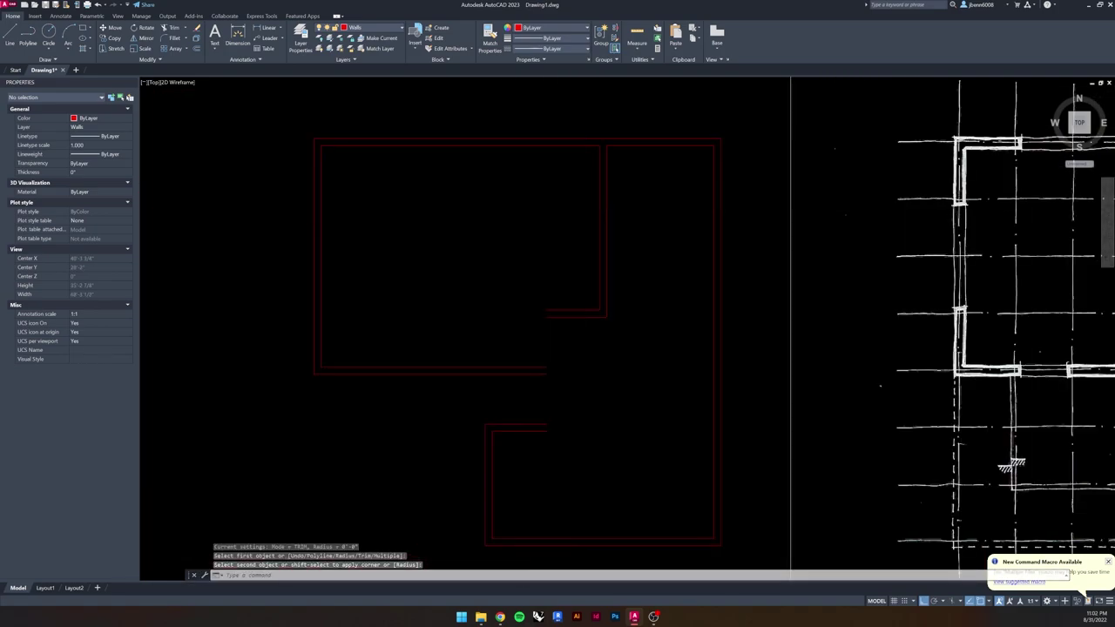
{"action": "scroll", "coordinate": [580, 215], "scroll_direction": "down", "scroll_amount": 2}
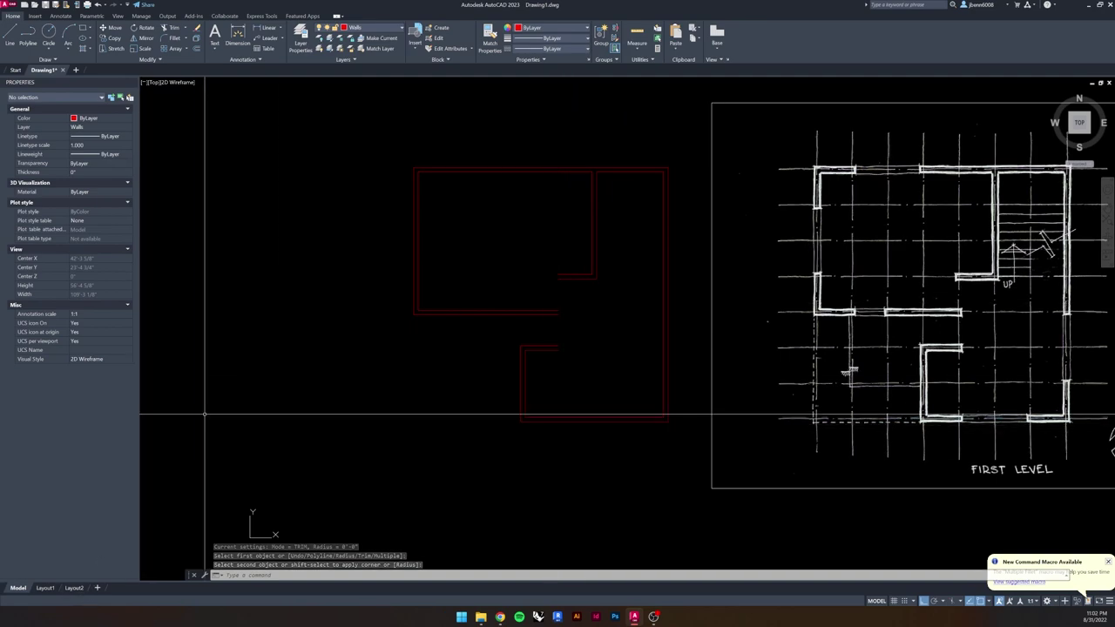
{"action": "key", "text": "Escape"}
{"action": "scroll", "coordinate": [631, 296], "scroll_direction": "up", "scroll_amount": 2}
{"action": "middle_click_drag", "start_coordinate": [619, 306], "coordinate": [530, 323]}
{"action": "key", "text": "Escape"}
{"action": "key", "text": "Escape"}
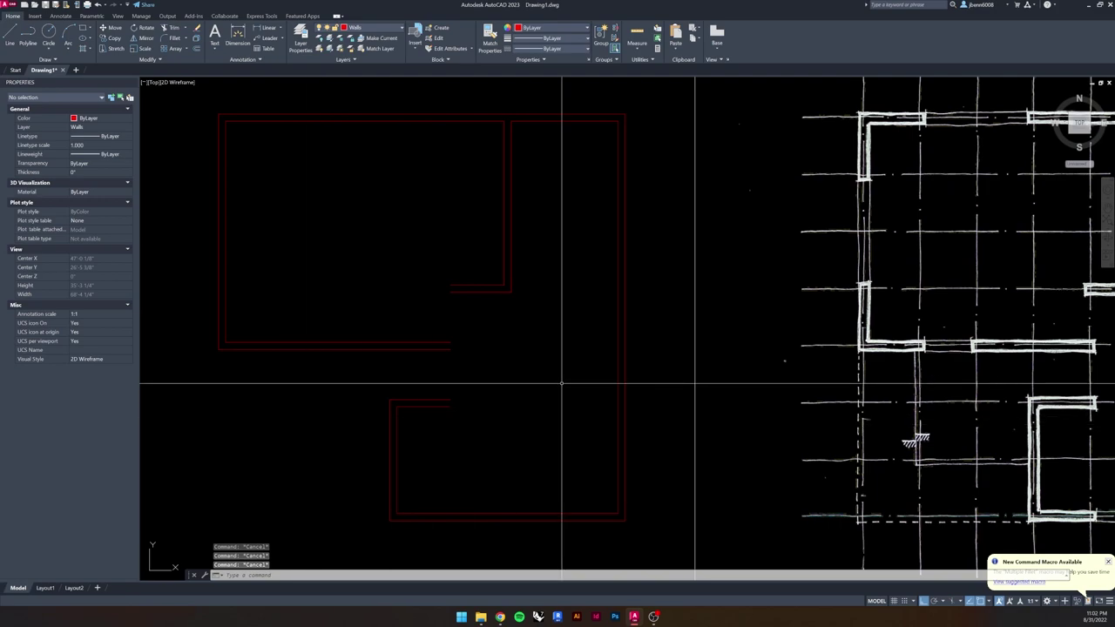
{"action": "scroll", "coordinate": [508, 119], "scroll_direction": "up", "scroll_amount": 4}
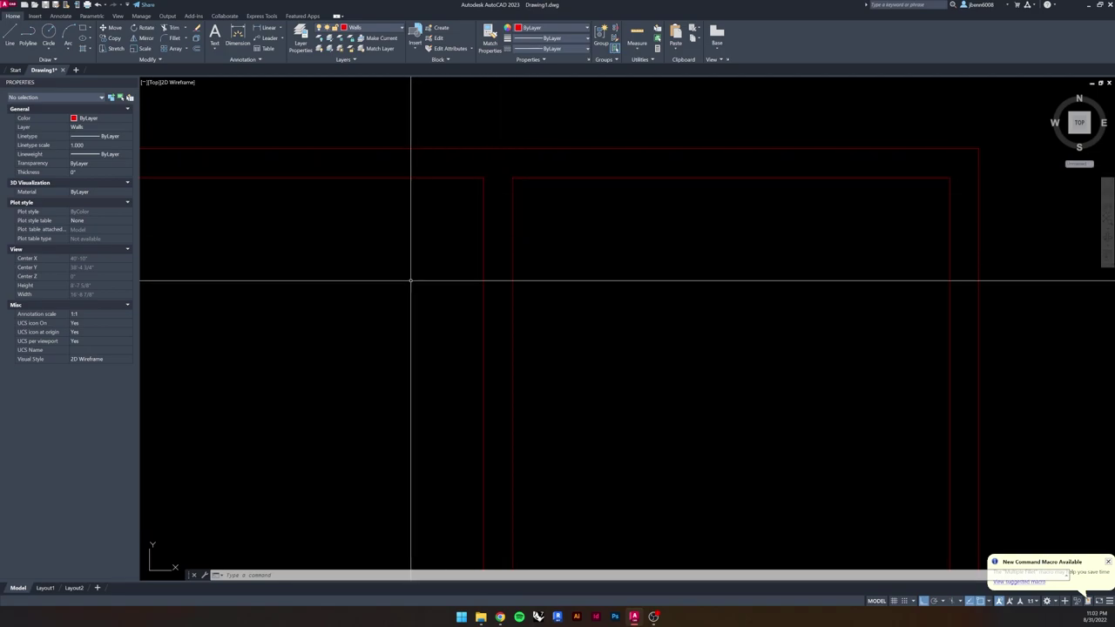
{"action": "scroll", "coordinate": [456, 297], "scroll_direction": "down", "scroll_amount": 3}
{"action": "middle_click_drag", "start_coordinate": [453, 374], "coordinate": [587, 224]}
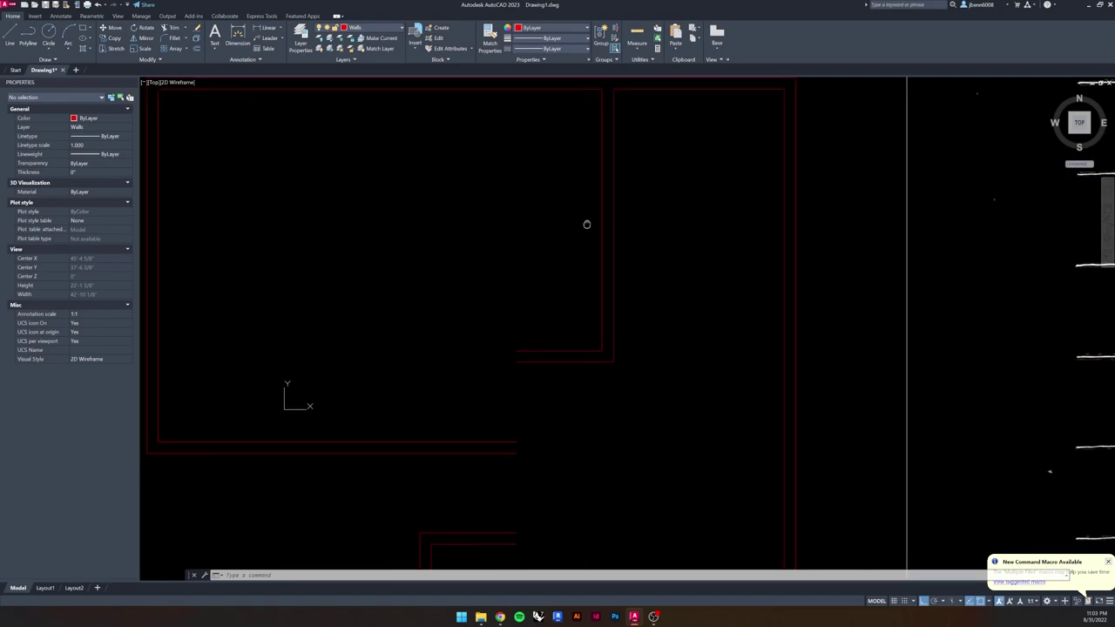
{"action": "scroll", "coordinate": [487, 226], "scroll_direction": "down", "scroll_amount": 2}
{"action": "scroll", "coordinate": [477, 292], "scroll_direction": "down", "scroll_amount": 3}
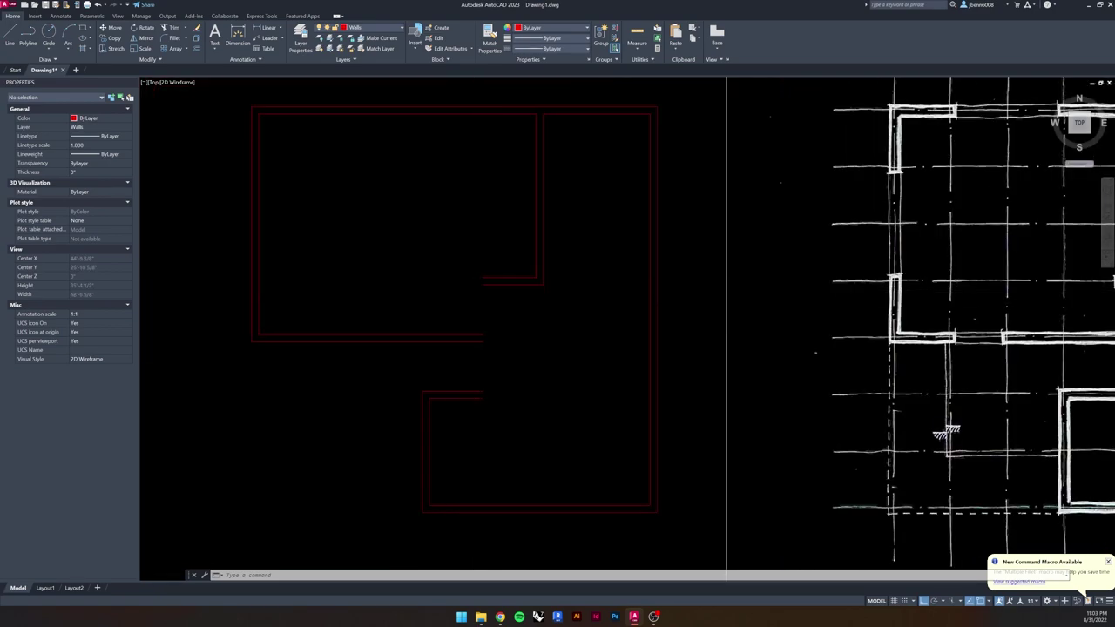
{"action": "scroll", "coordinate": [477, 300], "scroll_direction": "up", "scroll_amount": 3}
{"action": "middle_click_drag", "start_coordinate": [485, 308], "coordinate": [426, 264]}
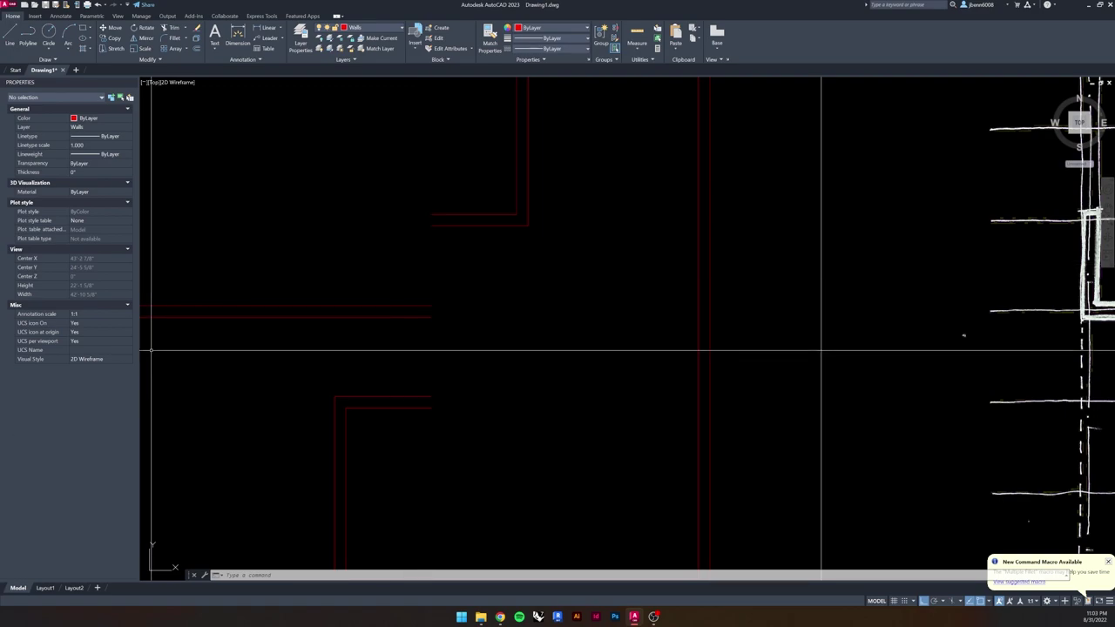
{"action": "middle_click_drag", "start_coordinate": [820, 352], "coordinate": [867, 342]}
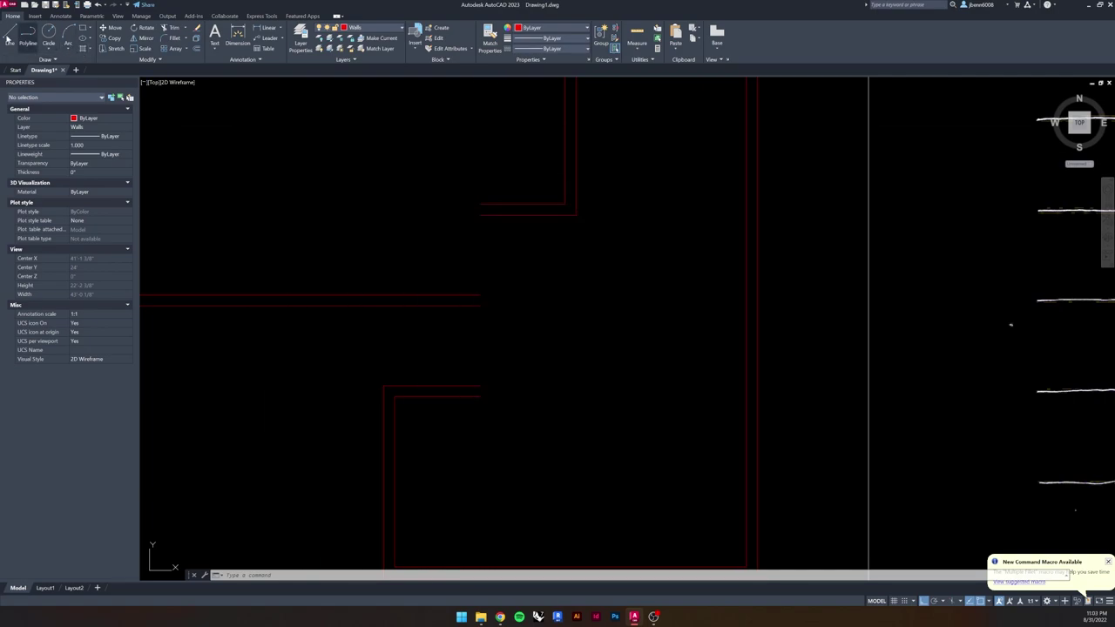
{"action": "left_click", "coordinate": [10, 37]}
{"action": "left_click", "coordinate": [480, 205]}
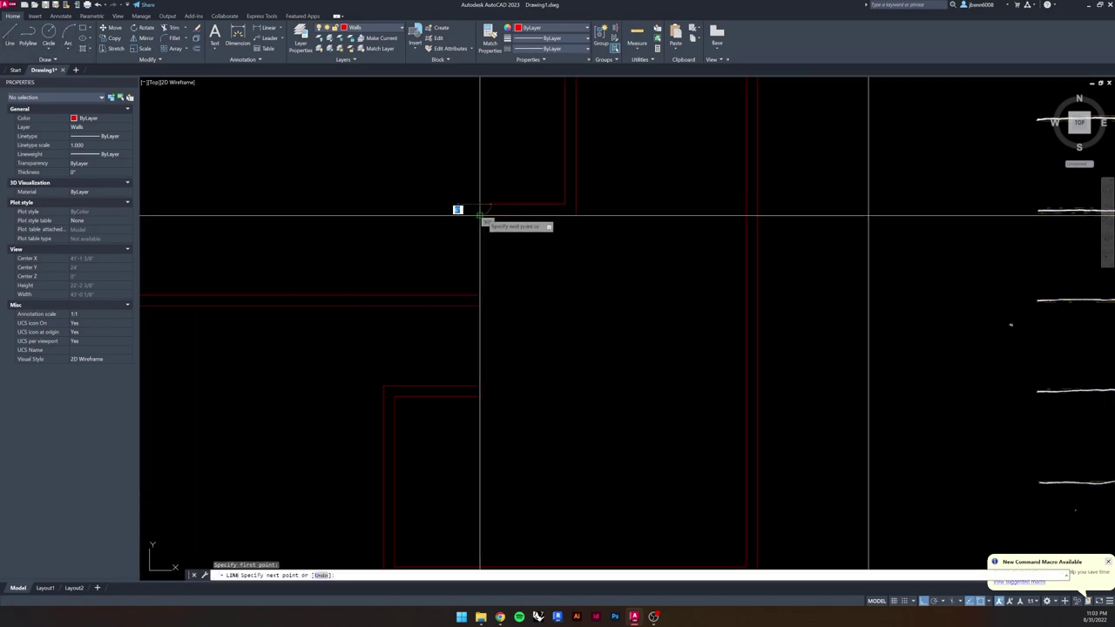
{"action": "key", "text": "Escape"}
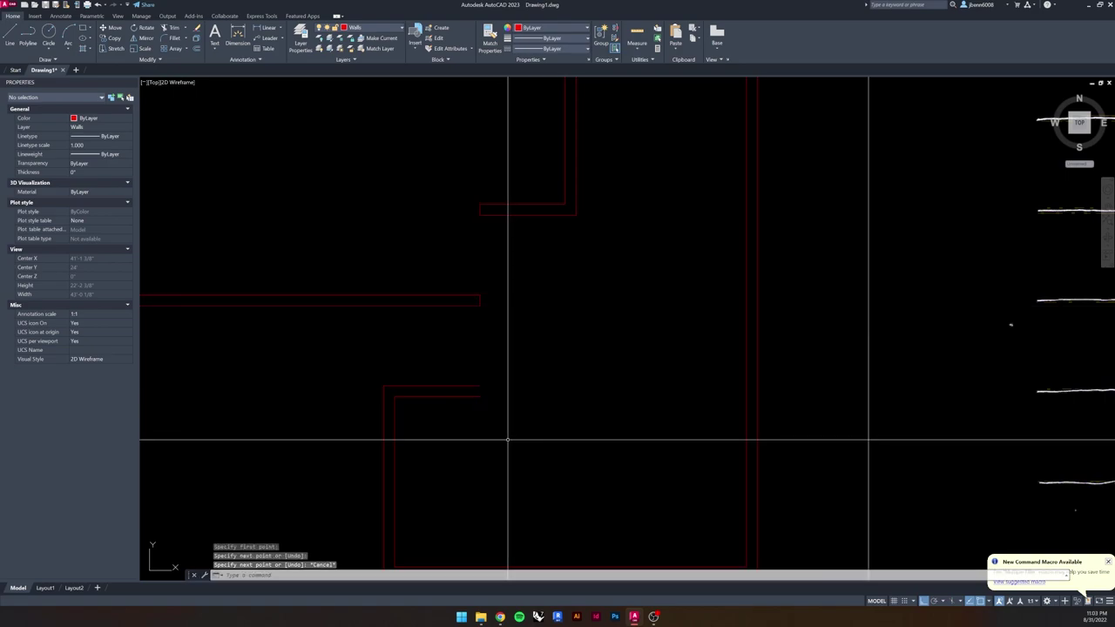
{"action": "key", "text": "Return"}
{"action": "left_click", "coordinate": [480, 387]}
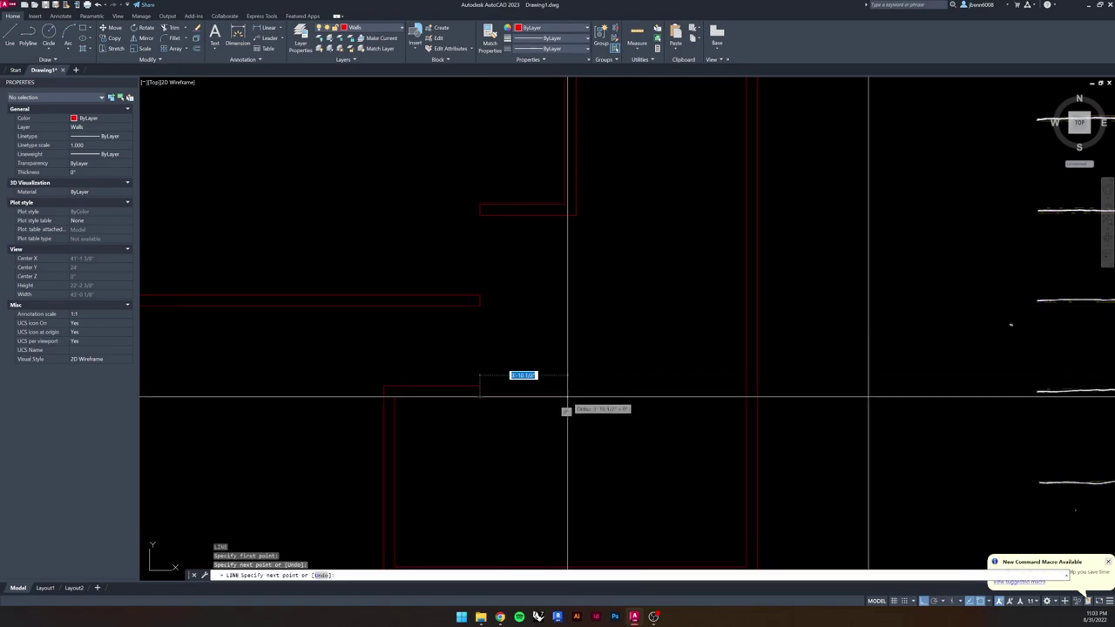
{"action": "key", "text": "Escape"}
{"action": "key", "text": "Escape"}
{"action": "key", "text": "Escape"}
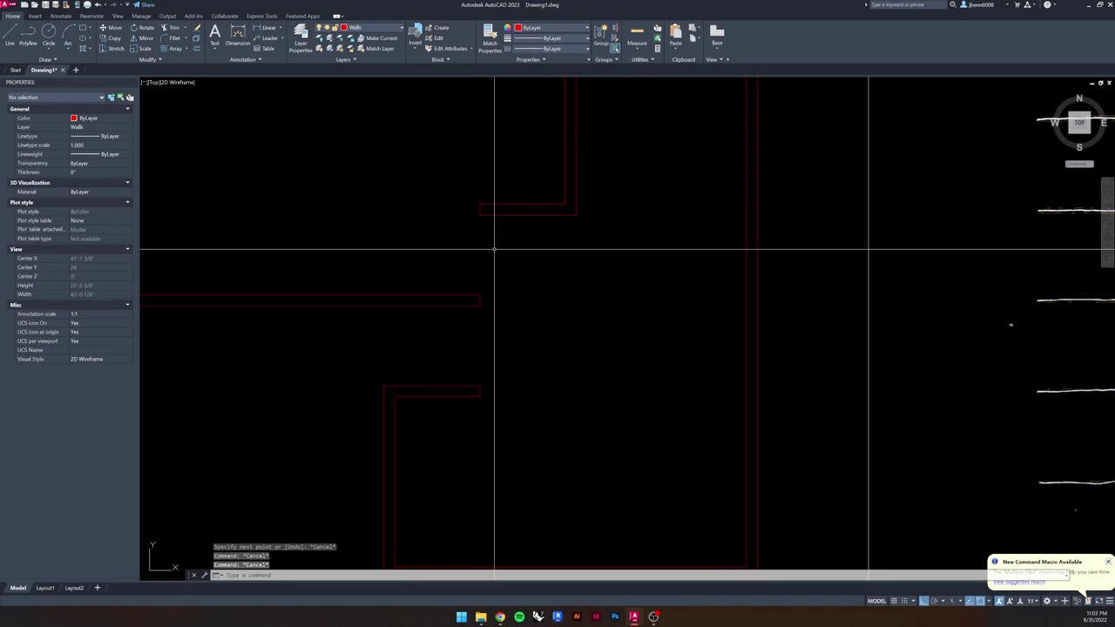
{"action": "scroll", "coordinate": [497, 311], "scroll_direction": "down", "scroll_amount": 4}
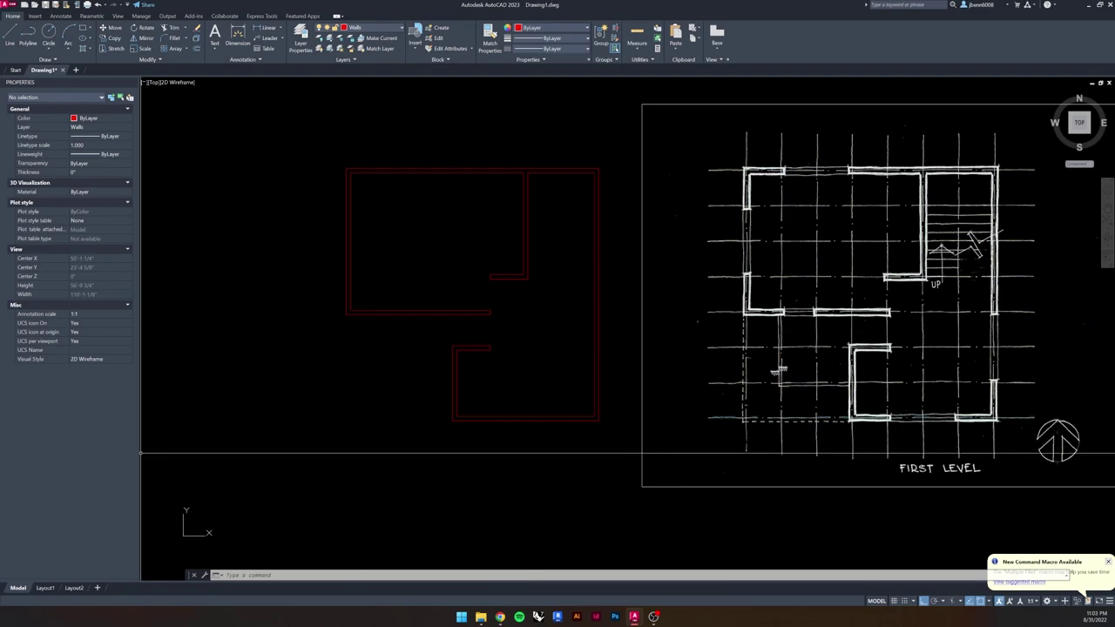
{"action": "scroll", "coordinate": [555, 274], "scroll_direction": "up", "scroll_amount": 2}
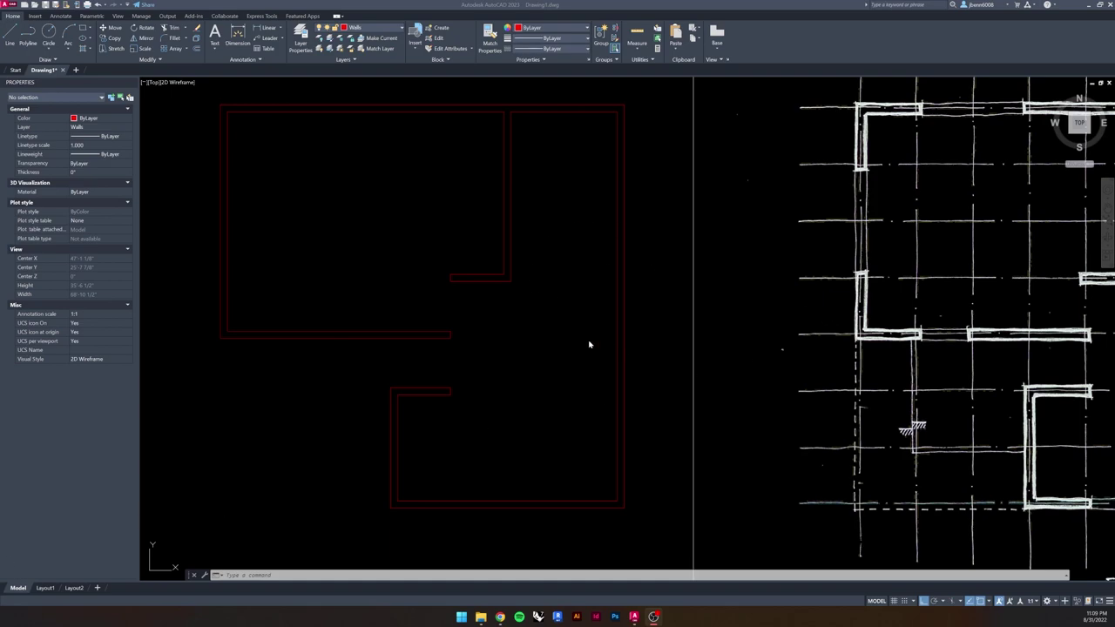
{"action": "left_click", "coordinate": [578, 304]}
{"action": "key", "text": "Escape"}
{"action": "key", "text": "Escape"}
{"action": "key", "text": "Escape"}
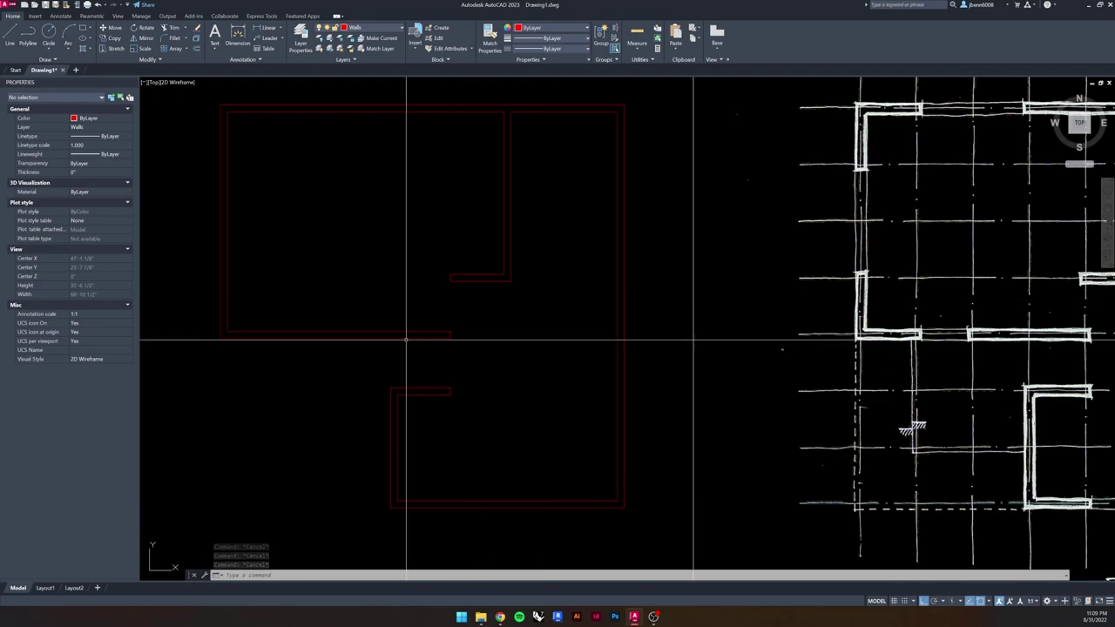
{"action": "scroll", "coordinate": [505, 379], "scroll_direction": "down", "scroll_amount": 2}
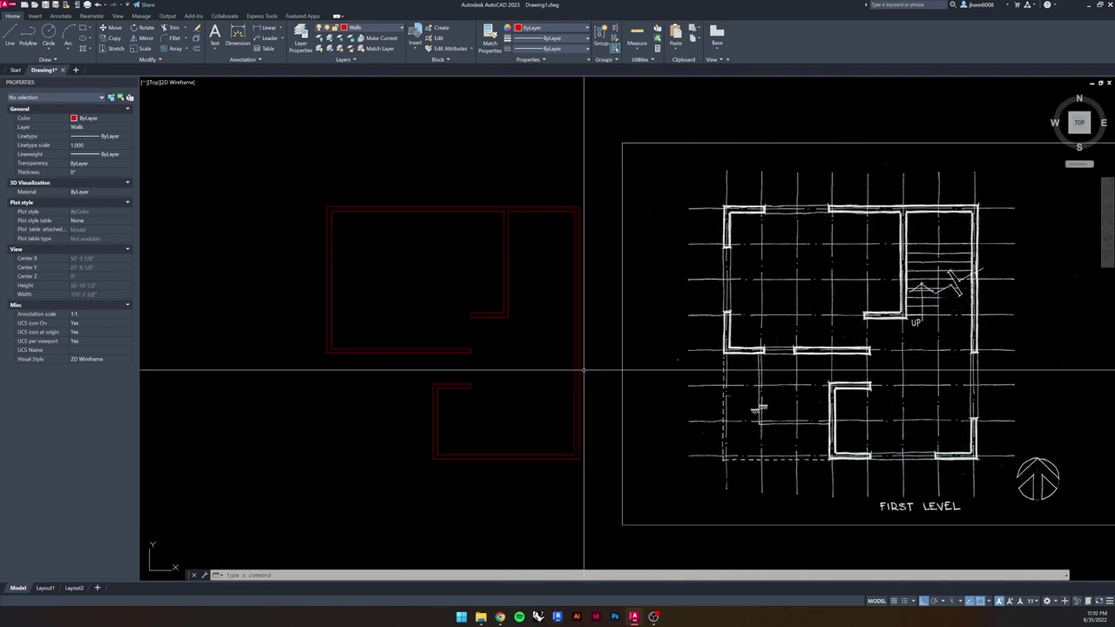
{"action": "middle_click_drag", "start_coordinate": [584, 372], "coordinate": [514, 327]}
{"action": "left_click", "coordinate": [950, 85]}
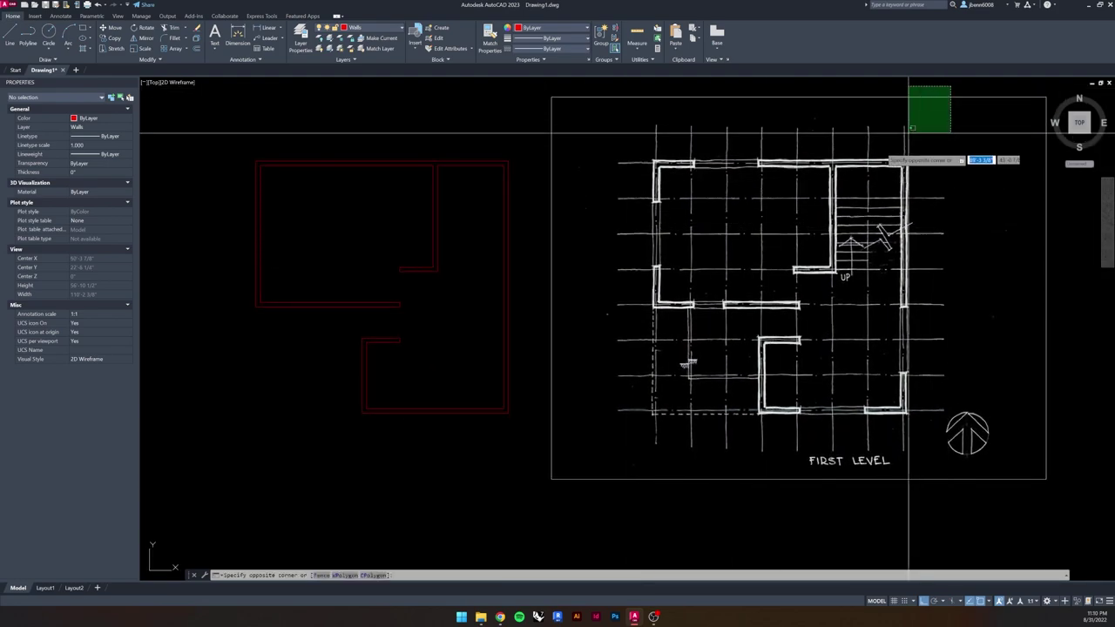
{"action": "left_click", "coordinate": [920, 126]}
{"action": "left_click", "coordinate": [12, 16]}
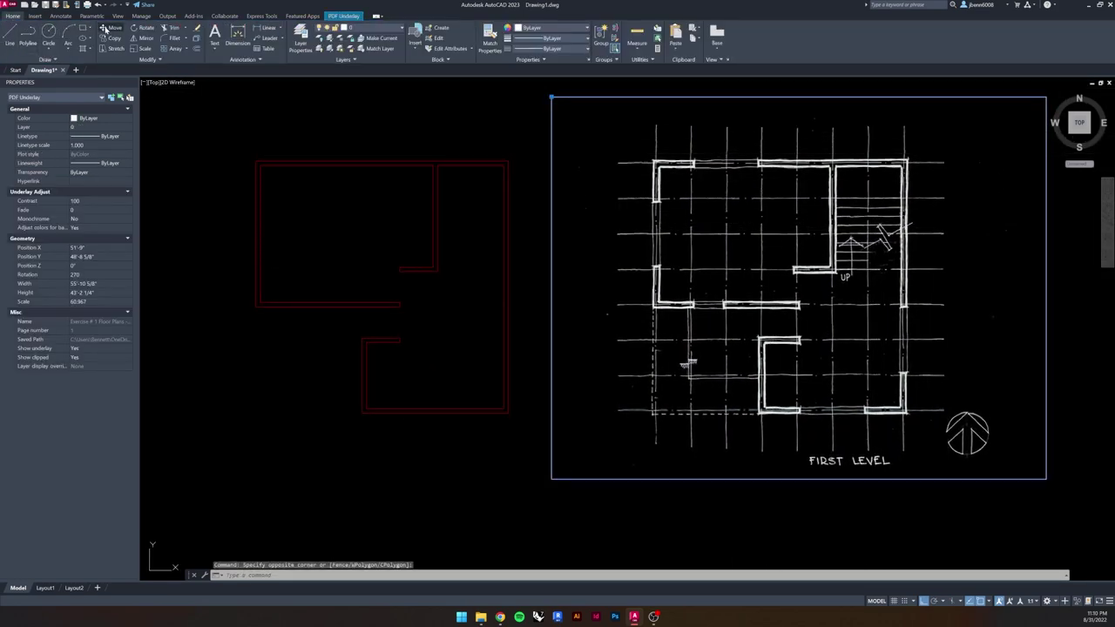
{"action": "left_click", "coordinate": [103, 28]}
{"action": "left_click", "coordinate": [872, 210]}
{"action": "left_click", "coordinate": [507, 195]}
{"action": "left_click", "coordinate": [759, 117]}
{"action": "left_click", "coordinate": [329, 87]}
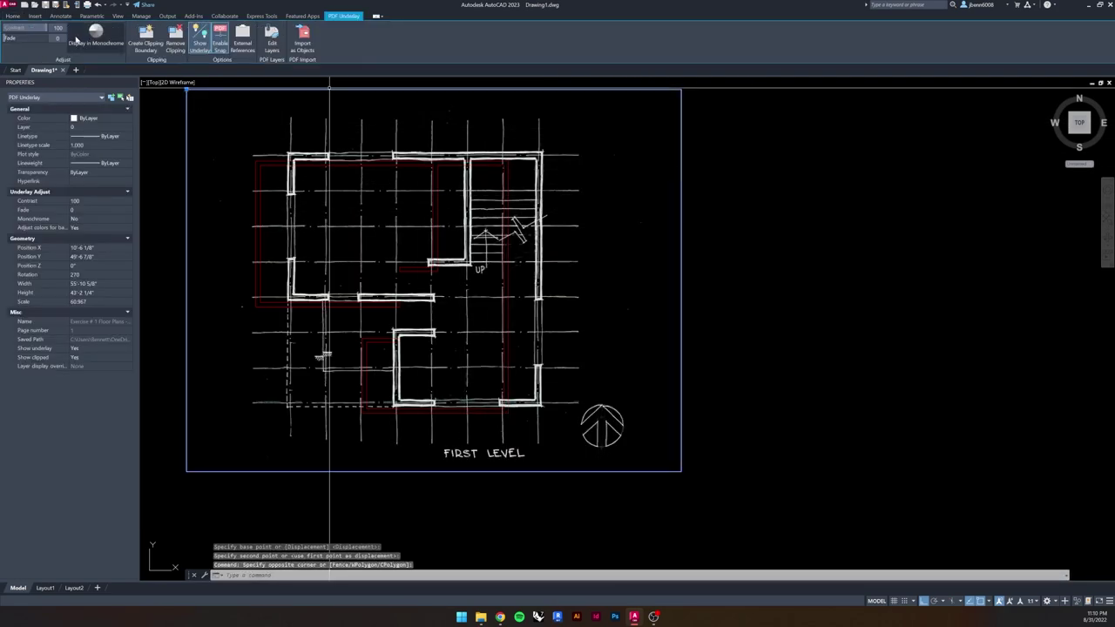
{"action": "left_click", "coordinate": [13, 15]}
{"action": "left_click", "coordinate": [103, 29]}
{"action": "left_click", "coordinate": [362, 207]}
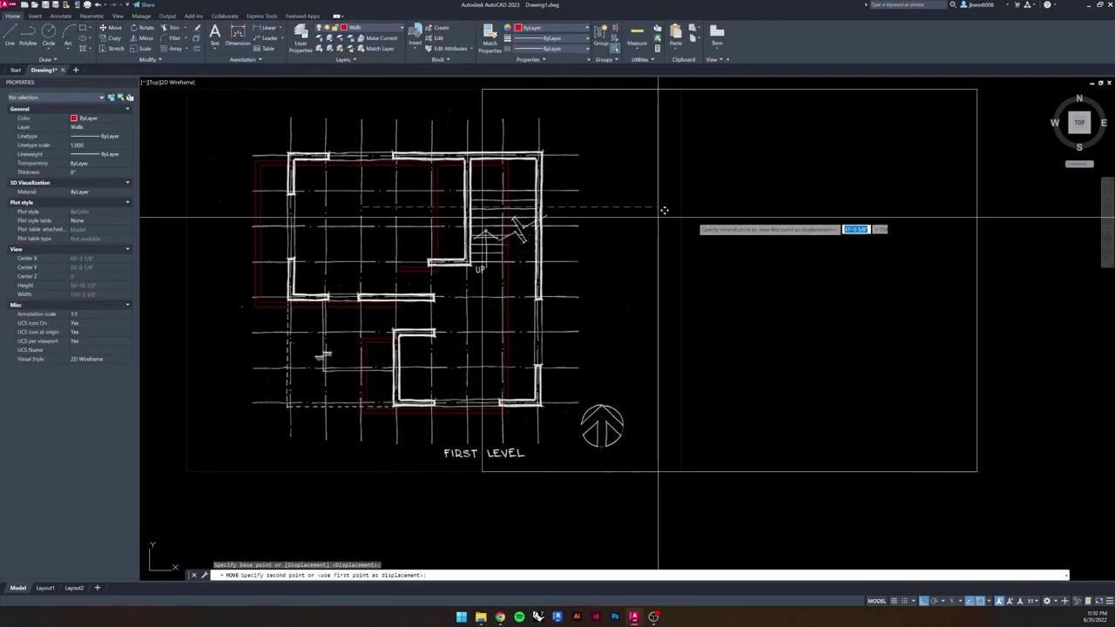
{"action": "left_click", "coordinate": [736, 214]}
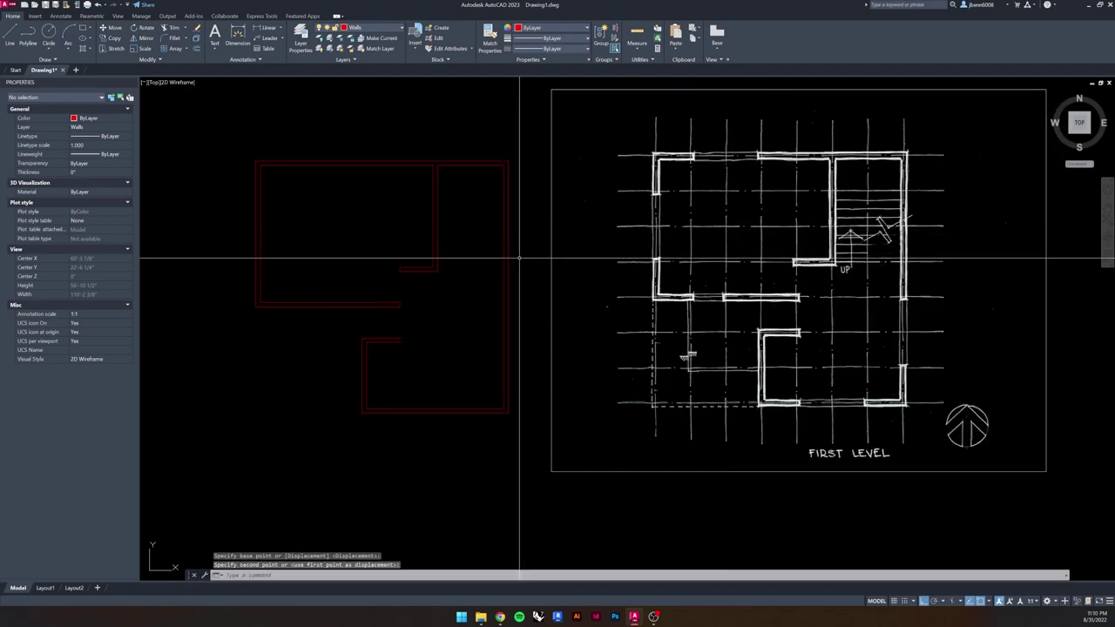
{"action": "key", "text": "Escape"}
{"action": "key", "text": "Escape"}
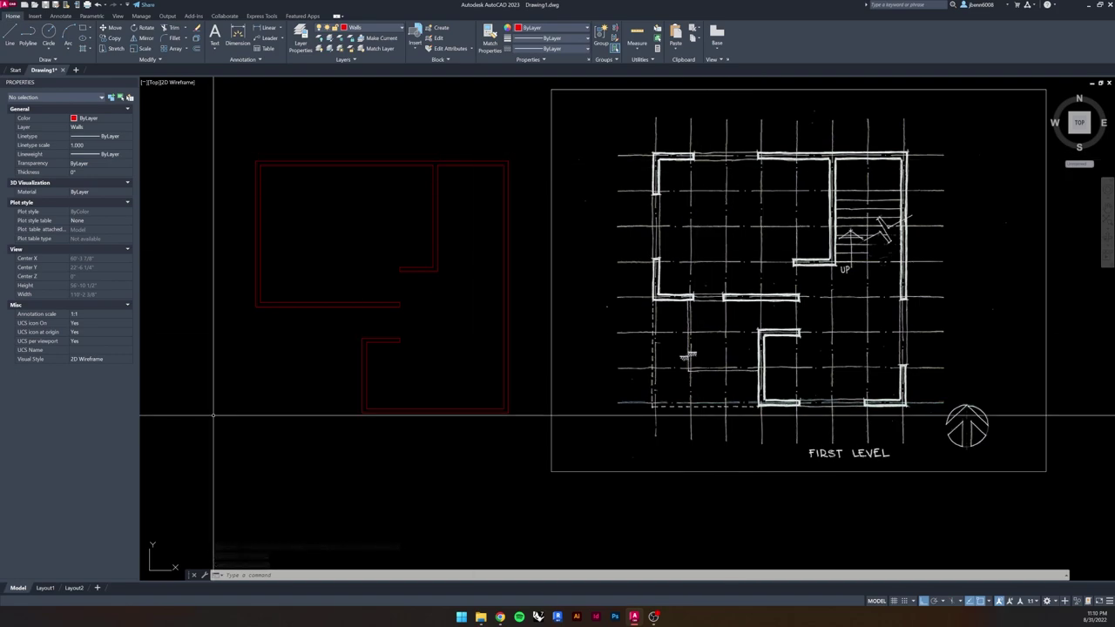
{"action": "middle_click_drag", "start_coordinate": [213, 415], "coordinate": [194, 419]}
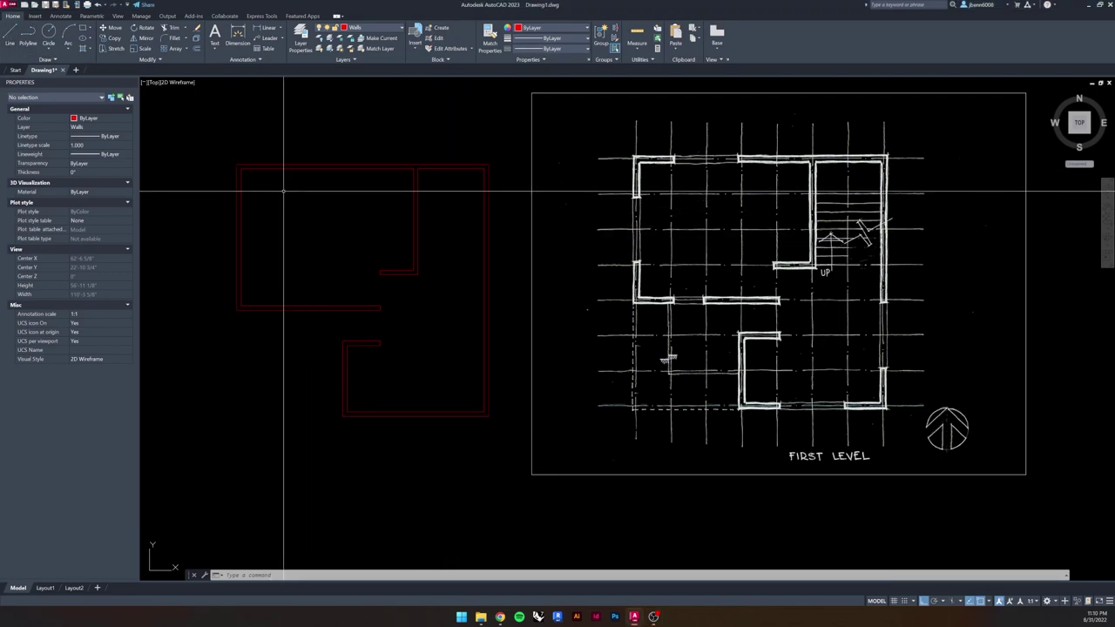
- Draw a 4'6" line leftward from the red walls' top-left corner
{"action": "left_click", "coordinate": [11, 35]}
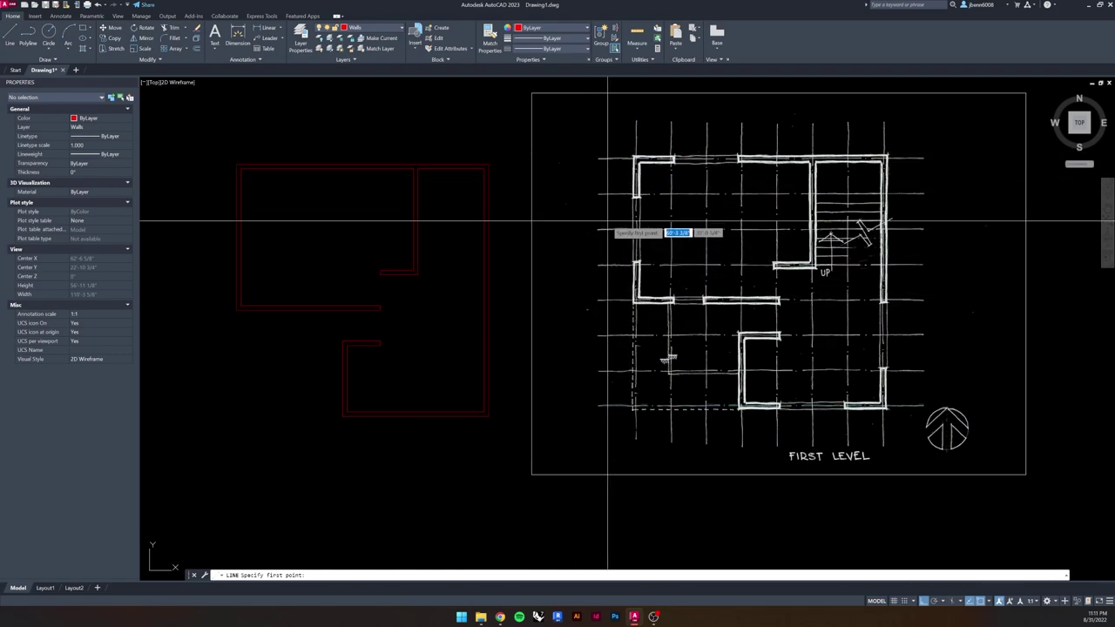
{"action": "scroll", "coordinate": [647, 185], "scroll_direction": "up", "scroll_amount": 3}
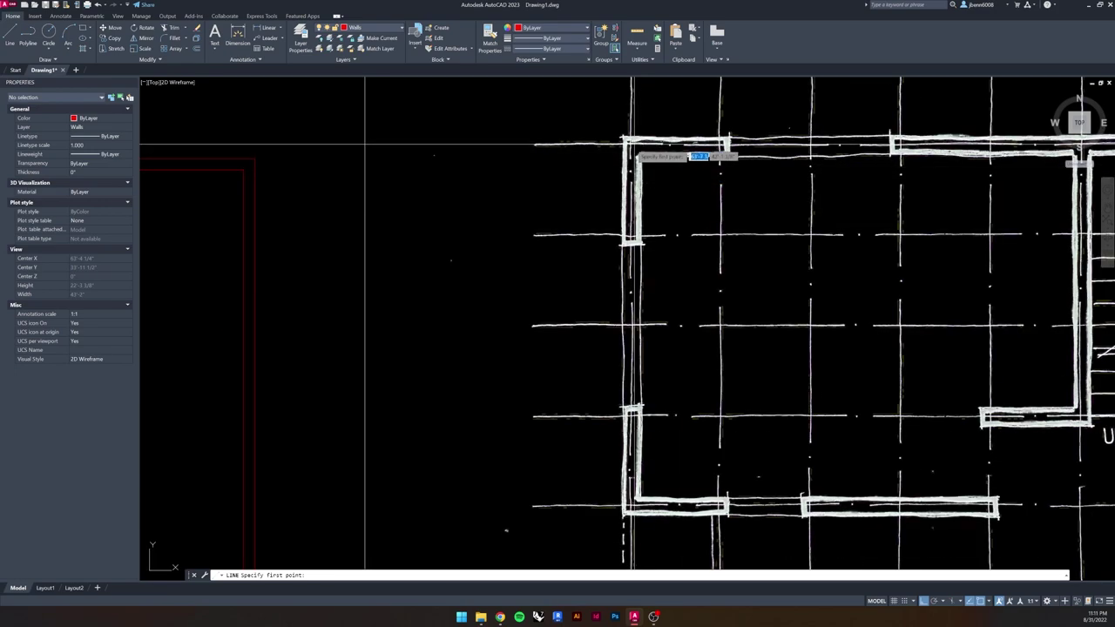
{"action": "scroll", "coordinate": [640, 146], "scroll_direction": "down", "scroll_amount": 4}
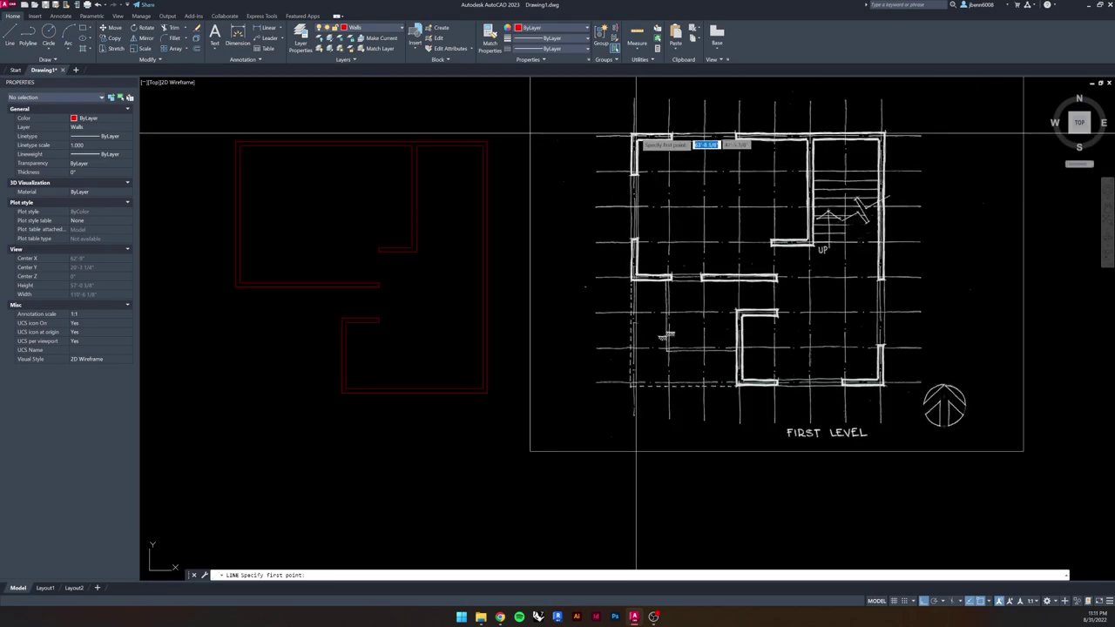
{"action": "scroll", "coordinate": [633, 183], "scroll_direction": "up", "scroll_amount": 6}
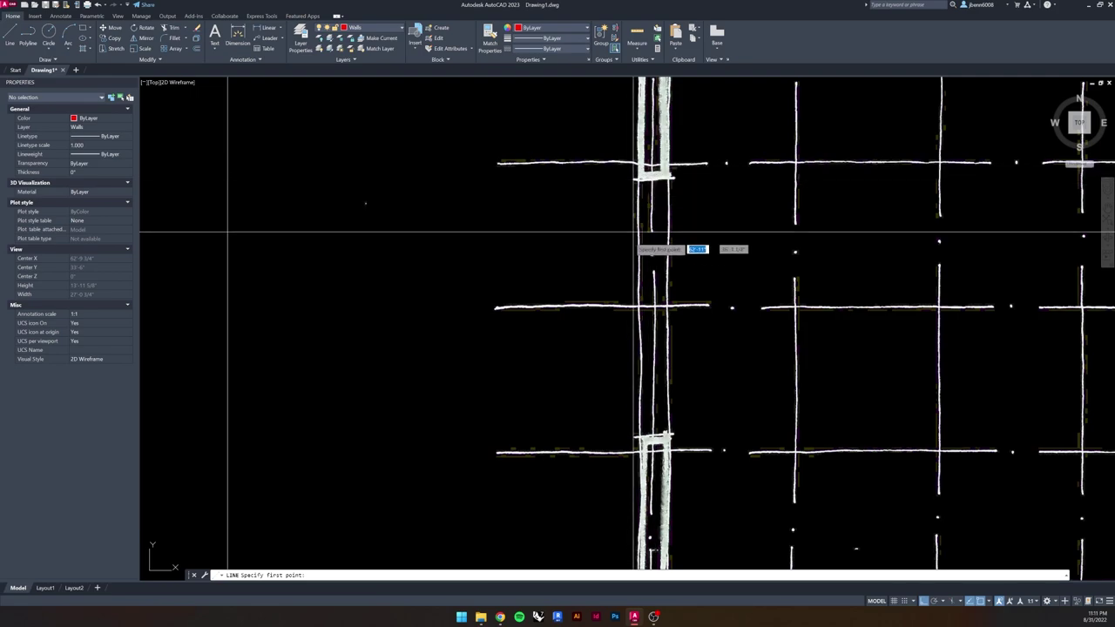
{"action": "scroll", "coordinate": [640, 233], "scroll_direction": "down", "scroll_amount": 4}
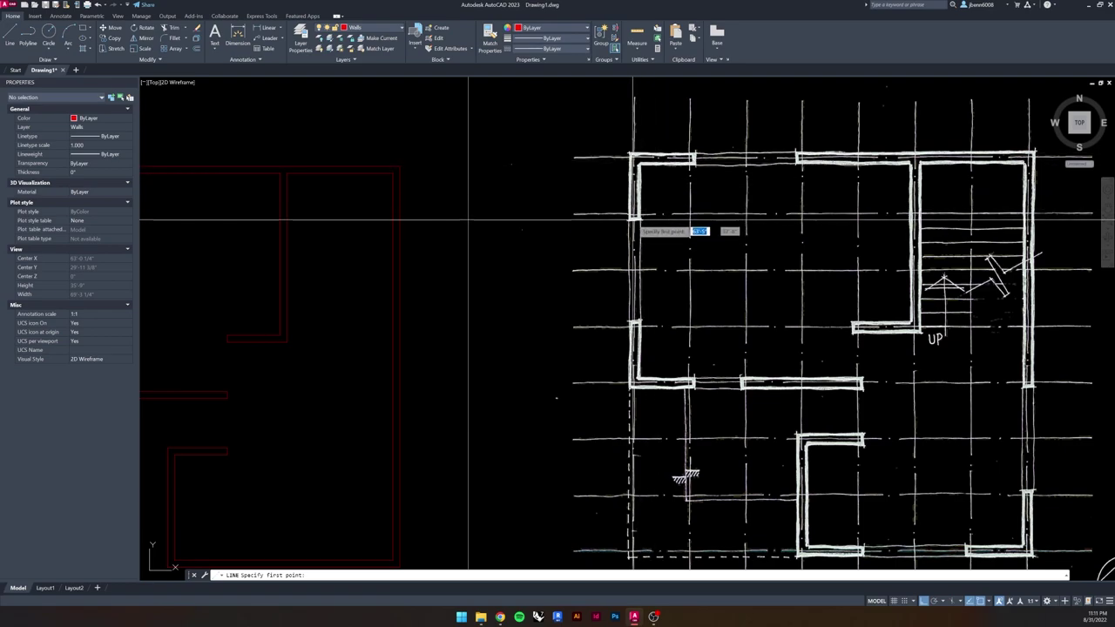
{"action": "middle_click_drag", "start_coordinate": [616, 222], "coordinate": [902, 187]}
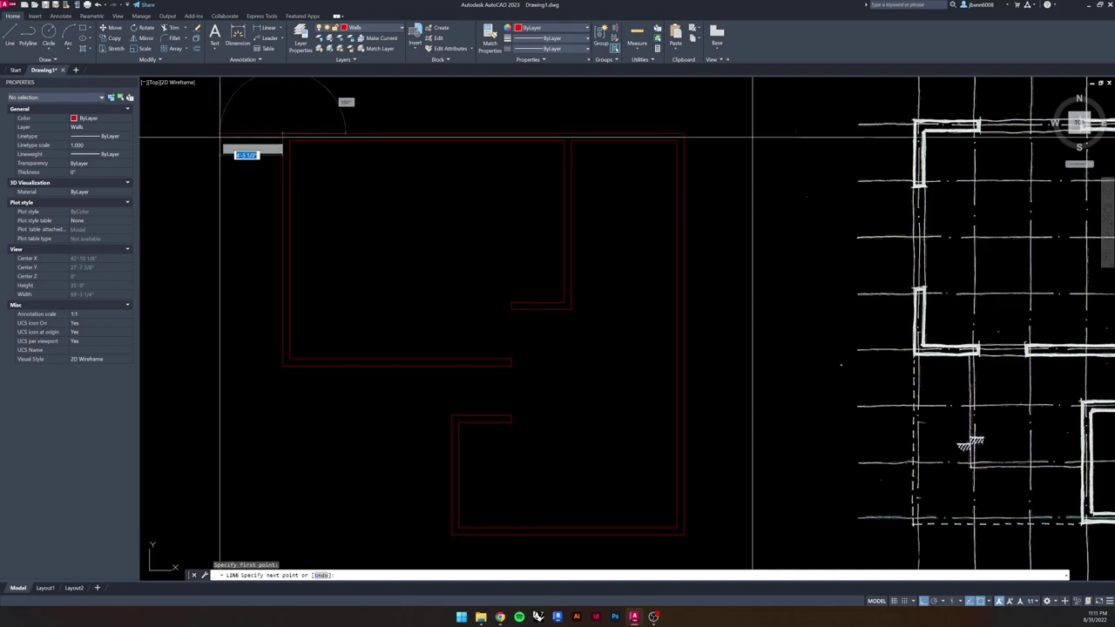
{"action": "left_click", "coordinate": [220, 135]}
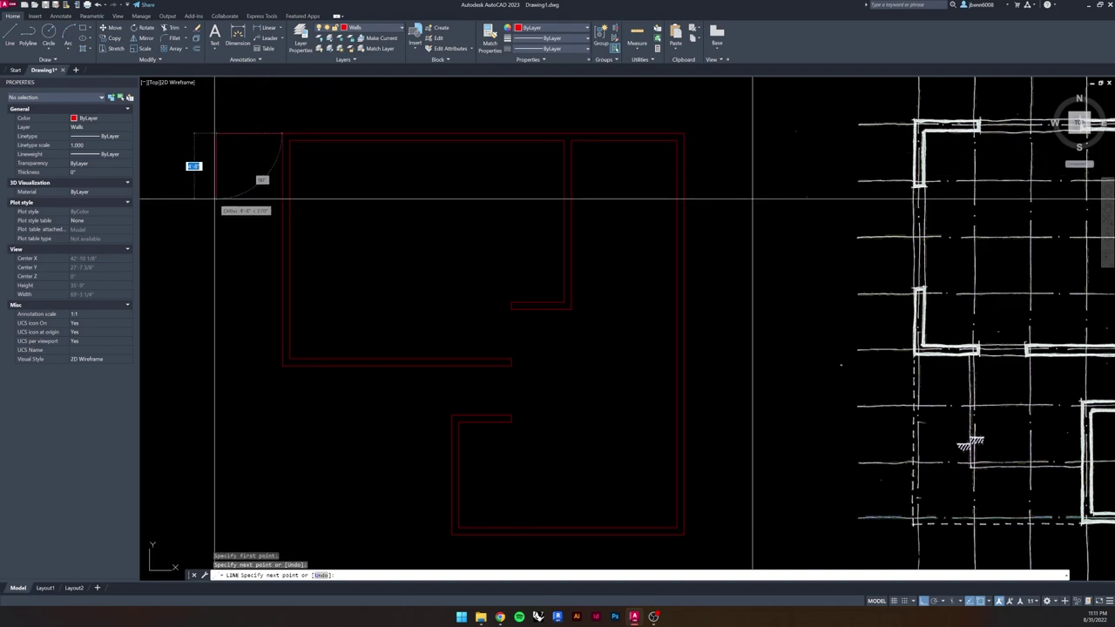
{"action": "type", "text": "4'6"}
{"action": "key", "text": "Return"}
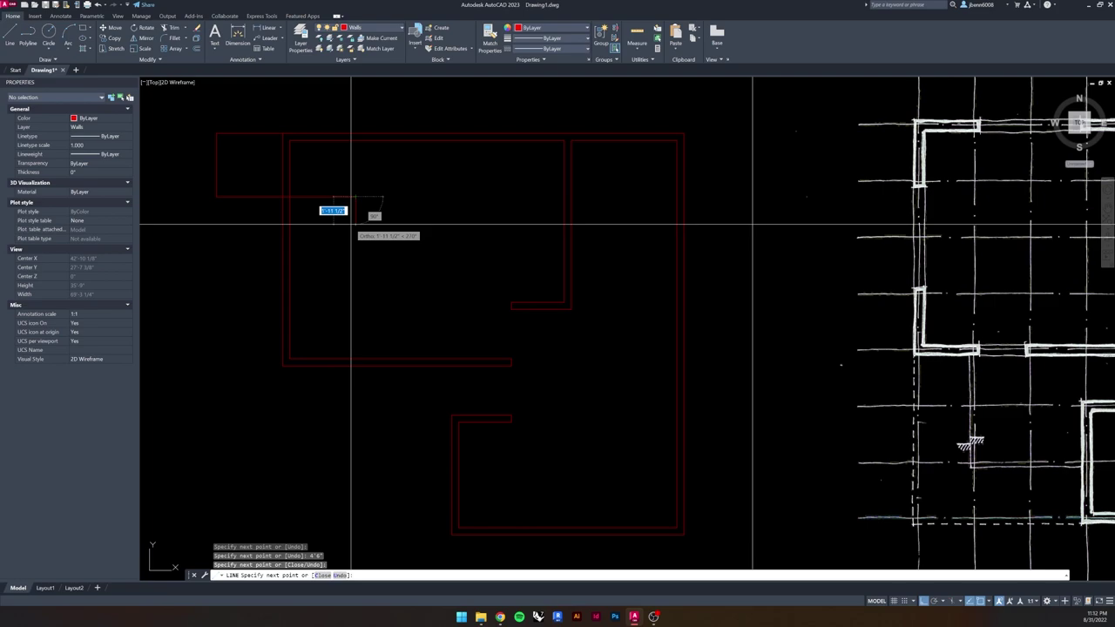
{"action": "key", "text": "Return"}
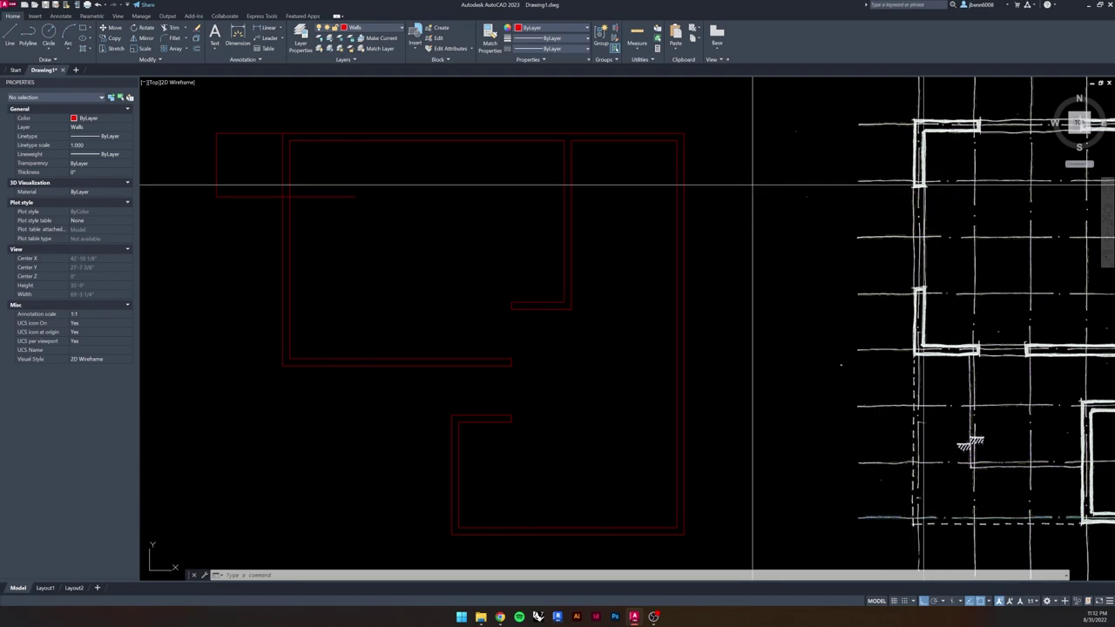
- Draw a 7'6" line down from the horizontal red line, ending left of the wall
{"action": "left_click", "coordinate": [9, 37]}
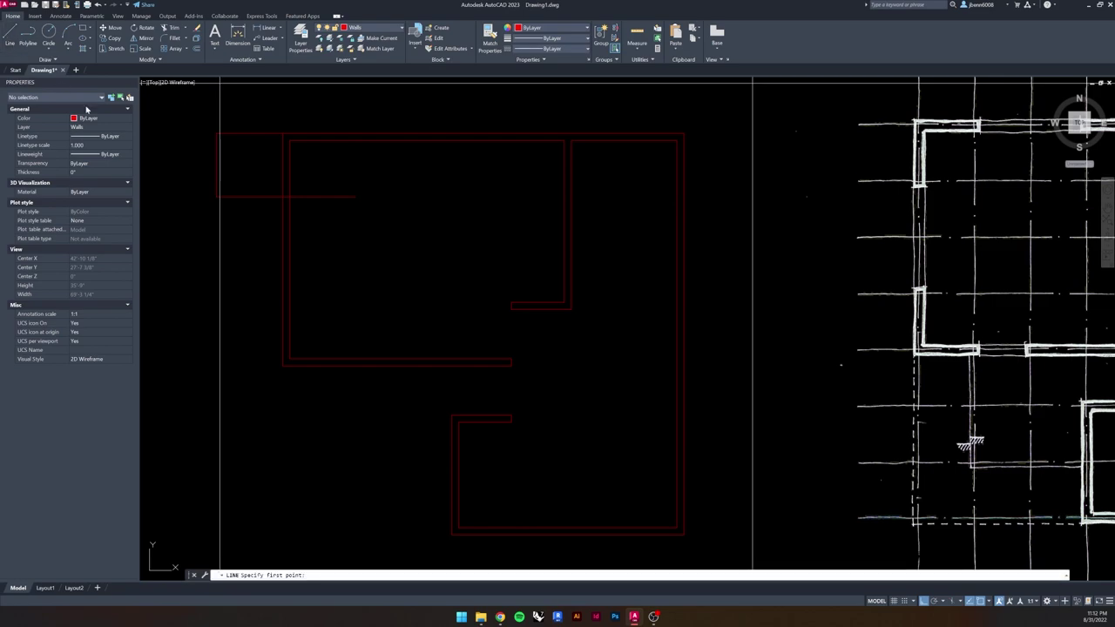
{"action": "left_click", "coordinate": [331, 199]}
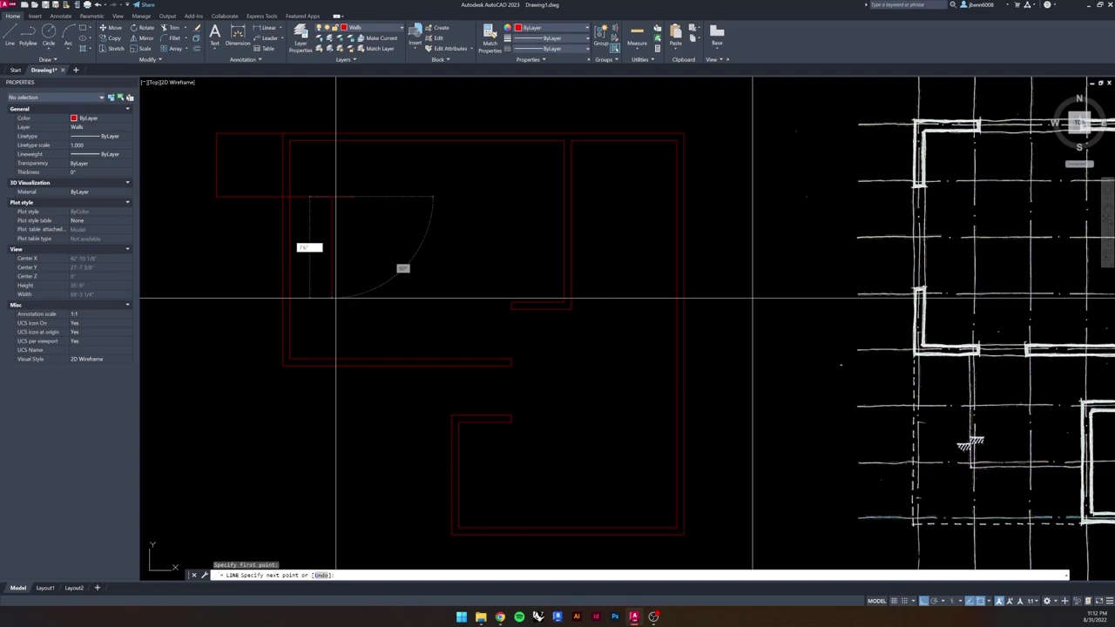
{"action": "type", "text": "7'6\""}
{"action": "key", "text": "Return"}
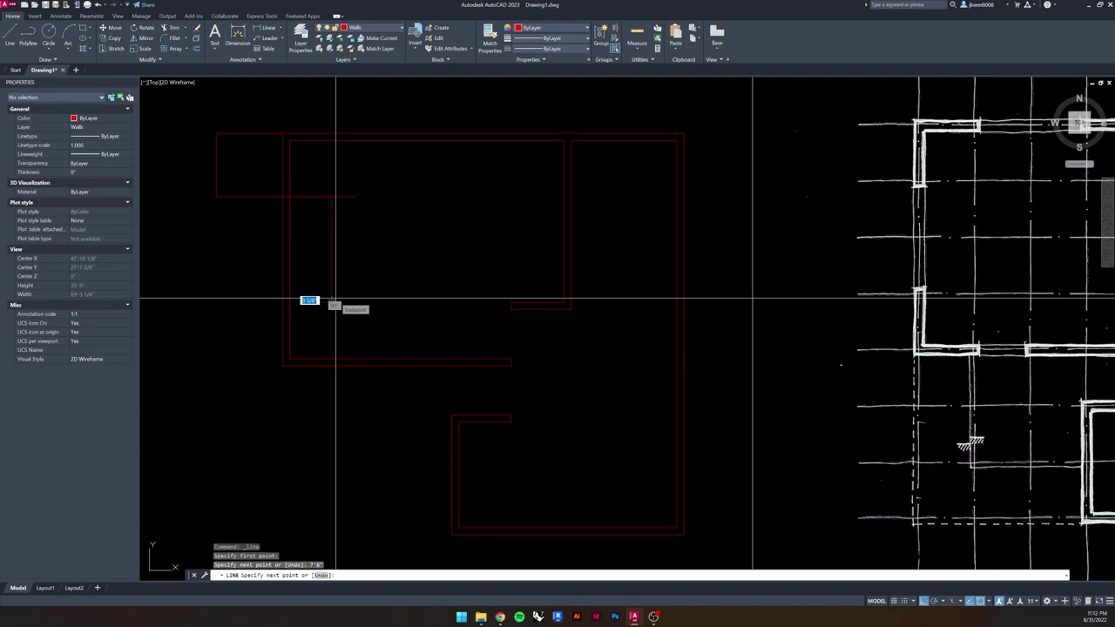
{"action": "left_click", "coordinate": [241, 302]}
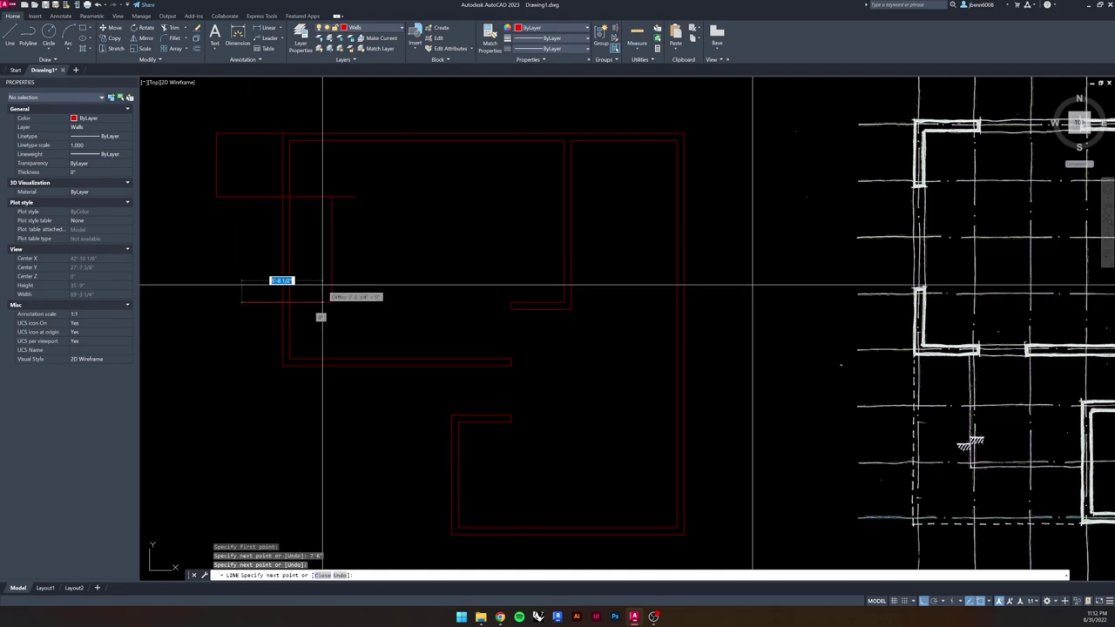
{"action": "key", "text": "Escape"}
{"action": "key", "text": "Escape"}
- Erase the stray vertical stubs and the short horizontal line
{"action": "left_click", "coordinate": [365, 229]}
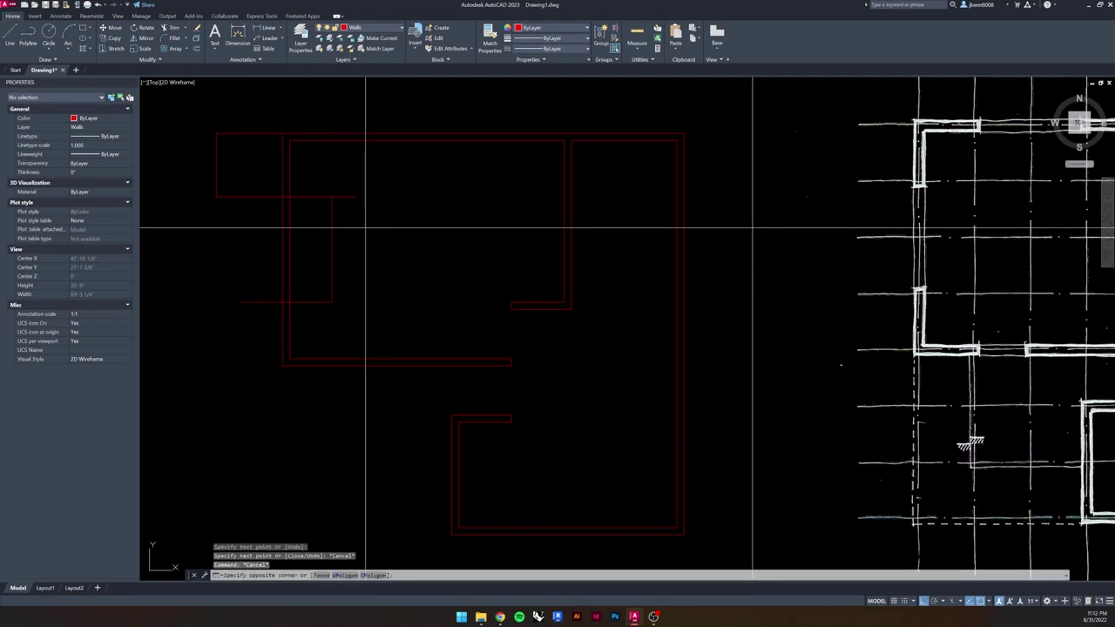
{"action": "left_click", "coordinate": [316, 246]}
{"action": "left_click", "coordinate": [242, 156]}
{"action": "left_click", "coordinate": [205, 179]}
{"action": "left_click", "coordinate": [240, 112]}
{"action": "left_click", "coordinate": [270, 138]}
{"action": "key", "text": "Delete"}
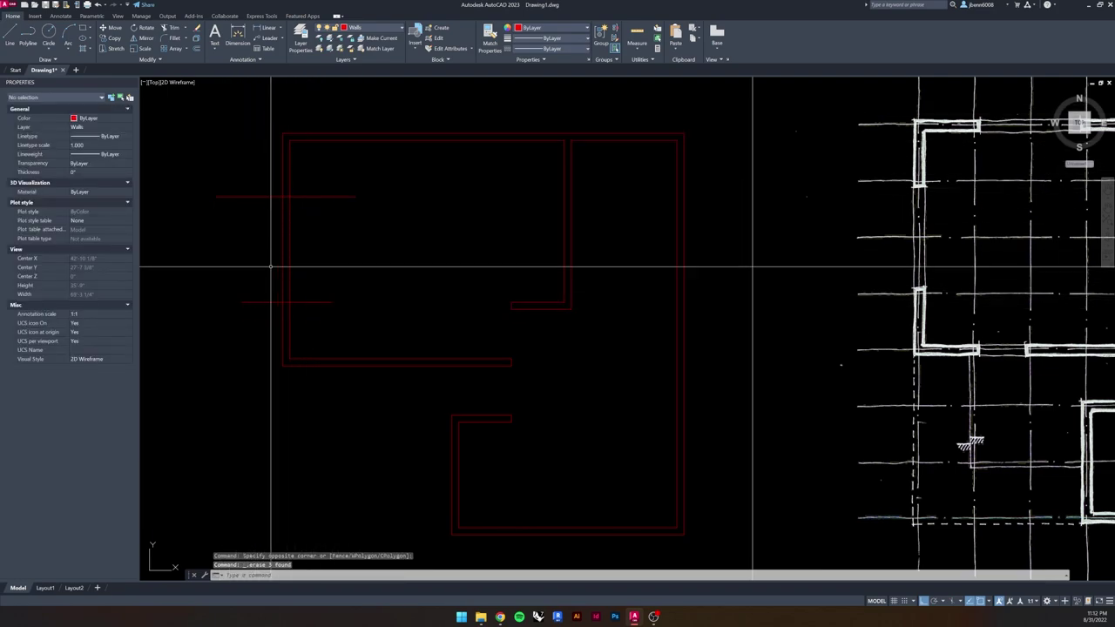
{"action": "key", "text": "Escape"}
{"action": "key", "text": "Escape"}
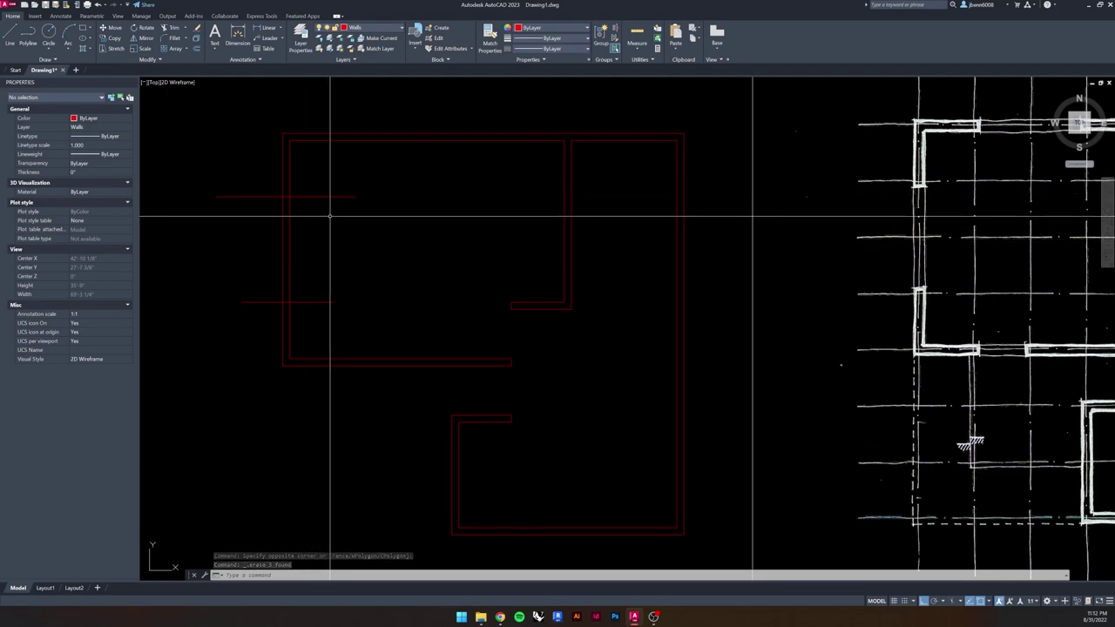
- Trim the left red wall between the two horizontal lines to cut a door gap
{"action": "left_click", "coordinate": [359, 190]}
{"action": "left_click", "coordinate": [344, 209]}
{"action": "left_click", "coordinate": [343, 282]}
{"action": "left_click", "coordinate": [319, 318]}
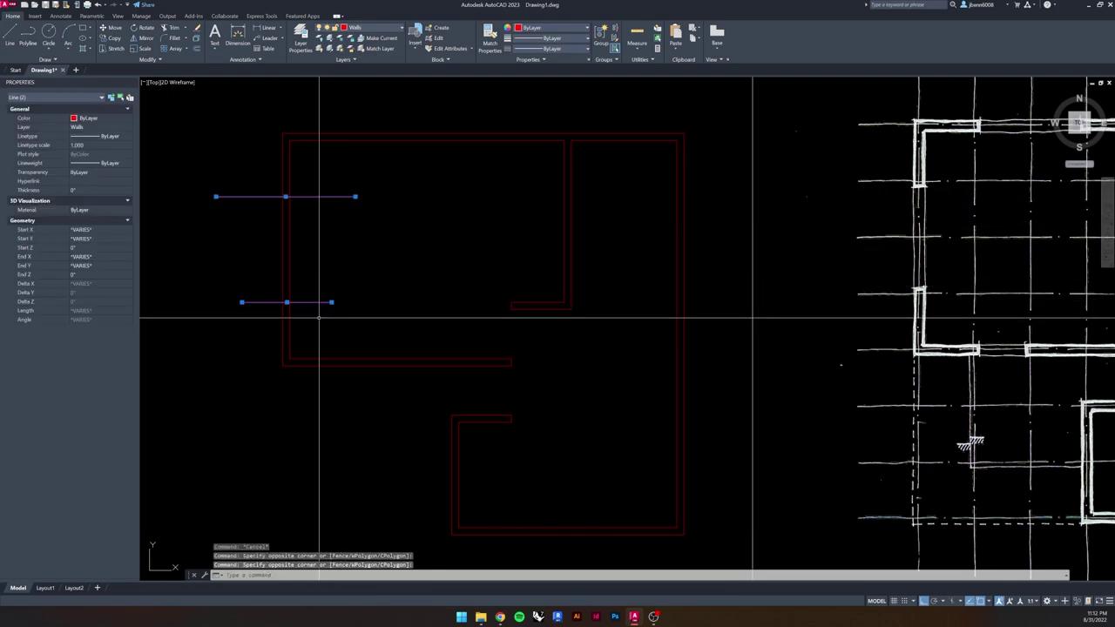
{"action": "type", "text": "tr"}
{"action": "key", "text": "Return"}
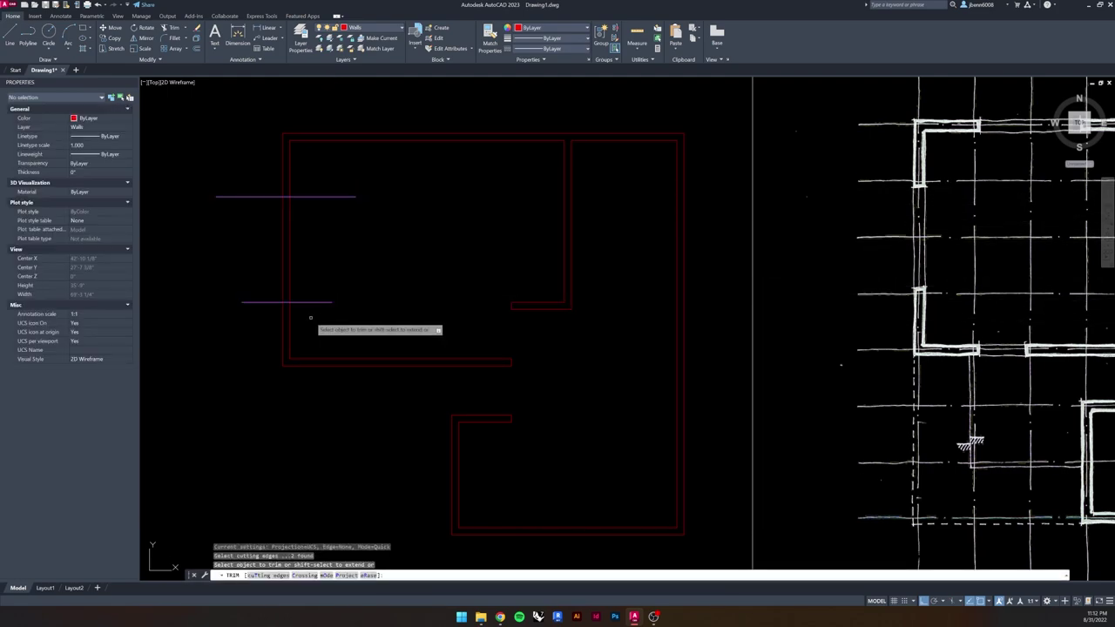
{"action": "left_click", "coordinate": [319, 229]}
{"action": "left_click", "coordinate": [241, 249]}
{"action": "key", "text": "Return"}
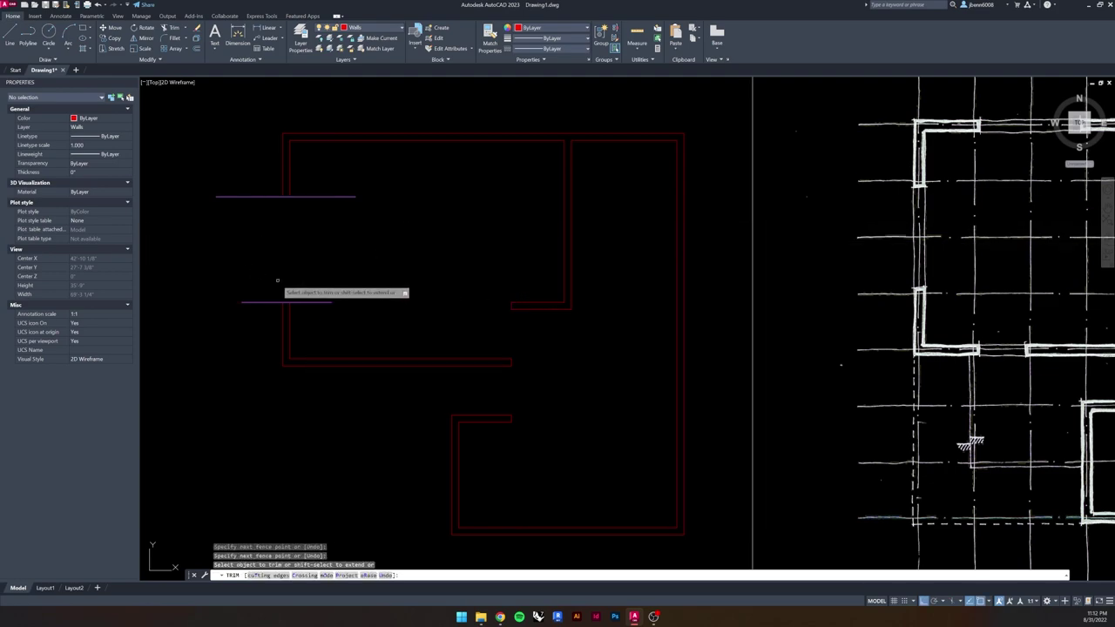
{"action": "key", "text": "Escape"}
{"action": "key", "text": "Escape"}
{"action": "key", "text": "Escape"}
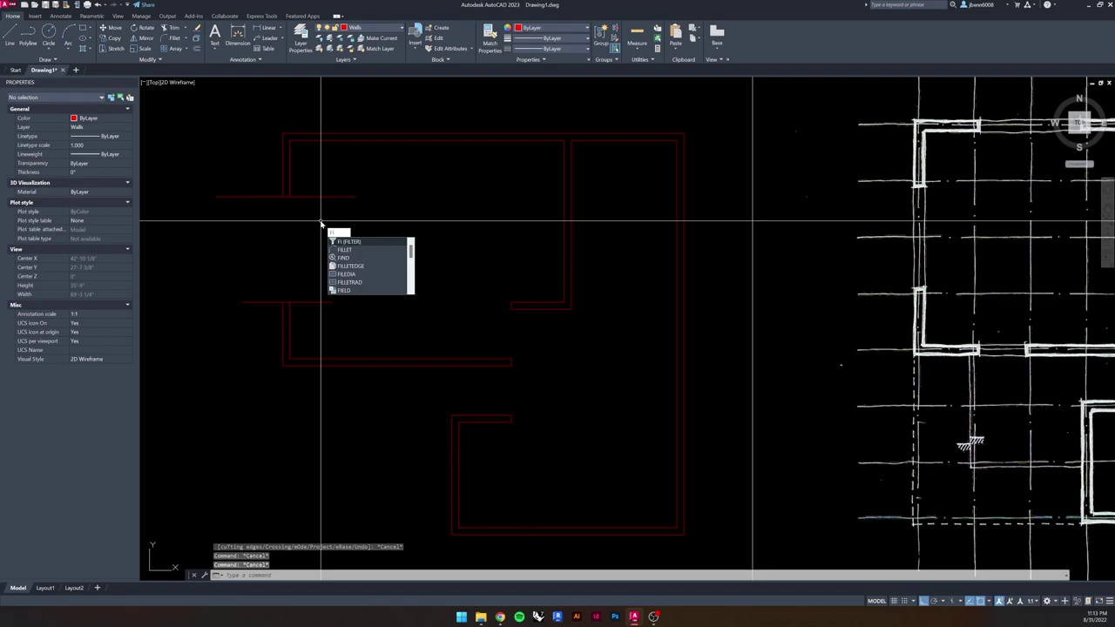
- Fillet the upper horizontal door line to the wall line into a sharp corner
{"action": "key", "text": "Down"}
{"action": "key", "text": "Return"}
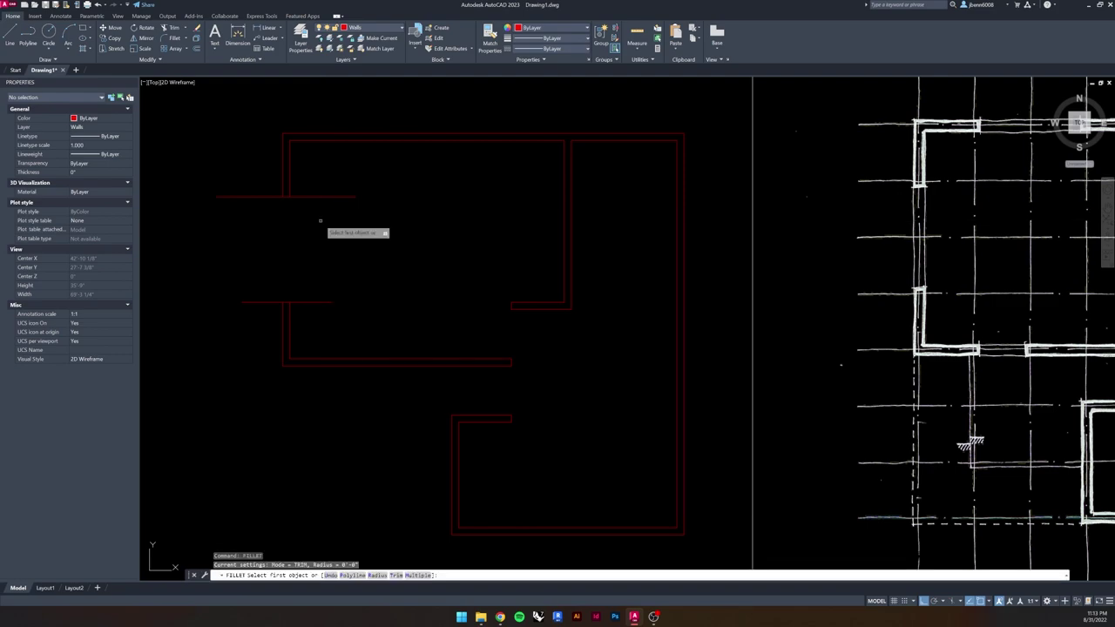
{"action": "scroll", "coordinate": [293, 197], "scroll_direction": "up", "scroll_amount": 5}
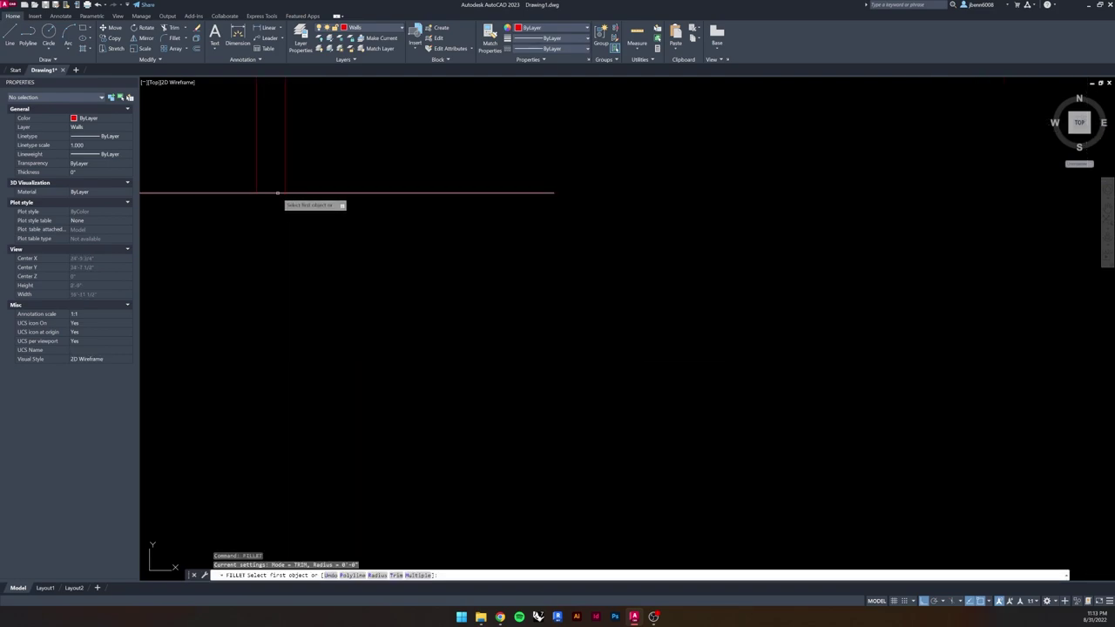
{"action": "left_click", "coordinate": [283, 191]}
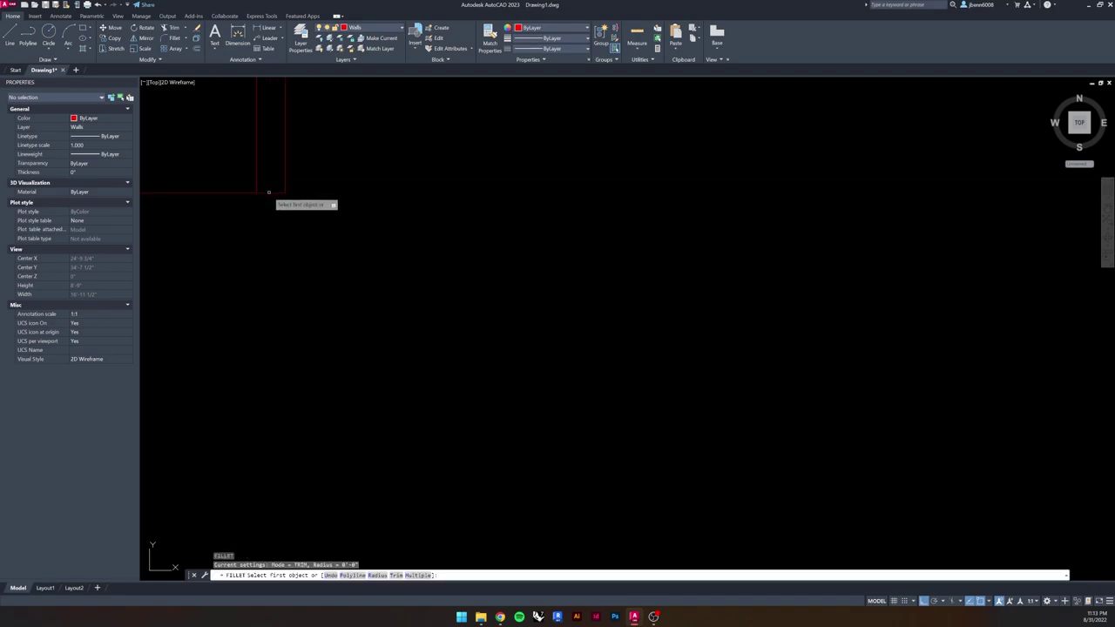
{"action": "left_click", "coordinate": [256, 183]}
{"action": "scroll", "coordinate": [270, 252], "scroll_direction": "down", "scroll_amount": 3}
{"action": "middle_click_drag", "start_coordinate": [287, 316], "coordinate": [316, 294]}
{"action": "scroll", "coordinate": [311, 274], "scroll_direction": "up", "scroll_amount": 1}
- Fillet the vertical wall line to the lower door-line corners at radius 0
{"action": "key", "text": "Return"}
{"action": "left_click", "coordinate": [316, 302]}
{"action": "left_click", "coordinate": [329, 289]}
{"action": "key", "text": "Return"}
{"action": "left_click", "coordinate": [331, 307]}
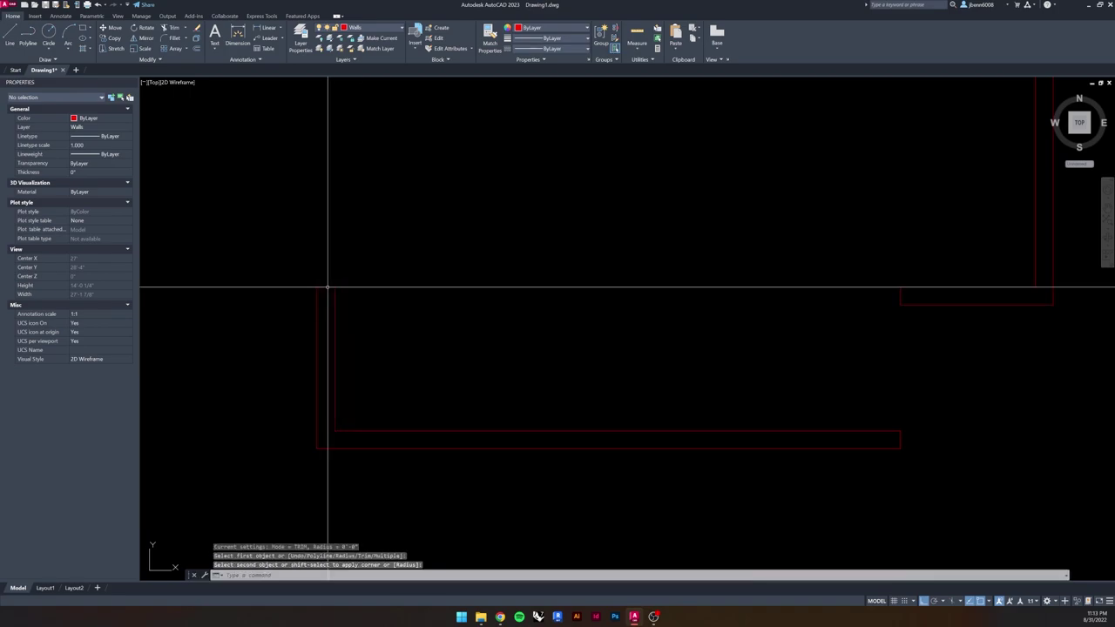
{"action": "scroll", "coordinate": [325, 287], "scroll_direction": "down", "scroll_amount": 4}
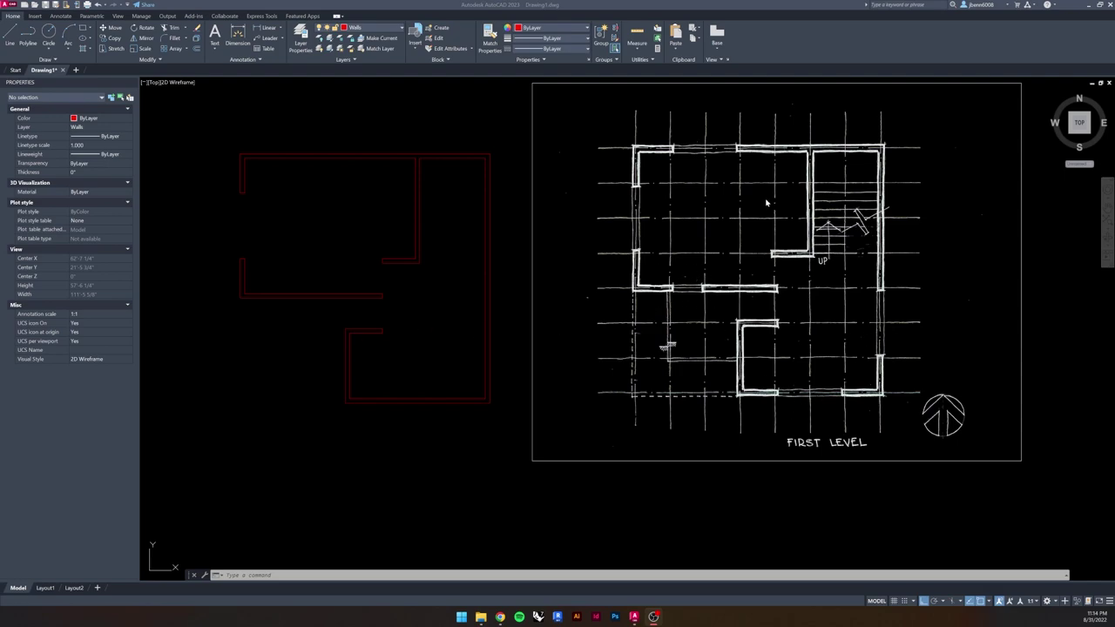
- Draw a 4'6" vertical line crossing the horizontal red wall at the door edge
{"action": "left_click", "coordinate": [319, 339]}
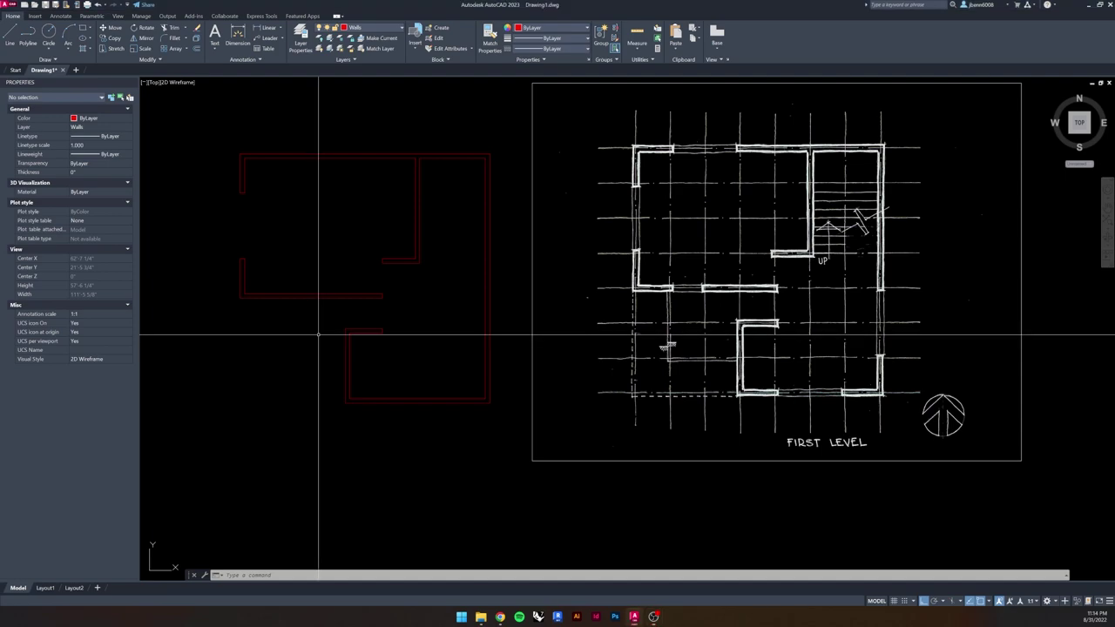
{"action": "left_click", "coordinate": [13, 34]}
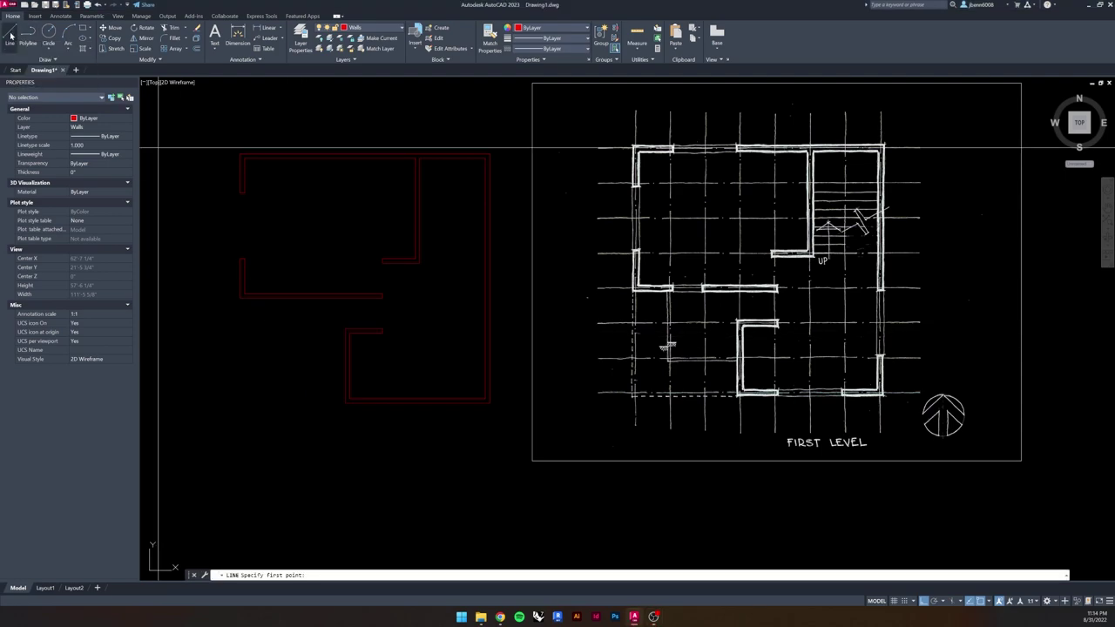
{"action": "scroll", "coordinate": [378, 304], "scroll_direction": "up", "scroll_amount": 3}
{"action": "middle_click_drag", "start_coordinate": [741, 342], "coordinate": [697, 336]}
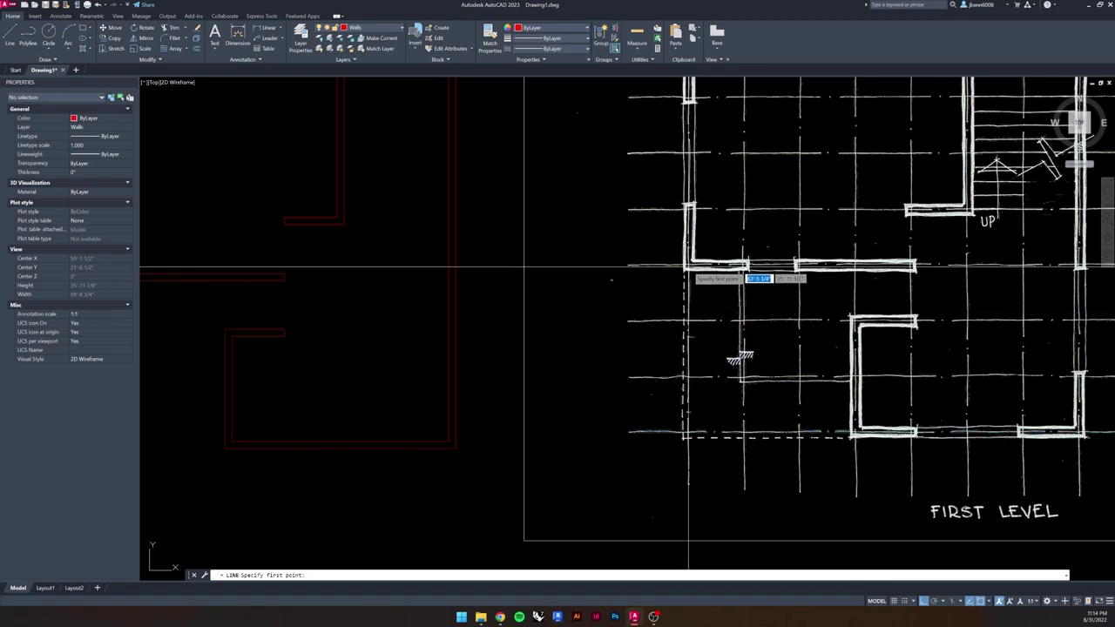
{"action": "scroll", "coordinate": [746, 269], "scroll_direction": "up", "scroll_amount": 5}
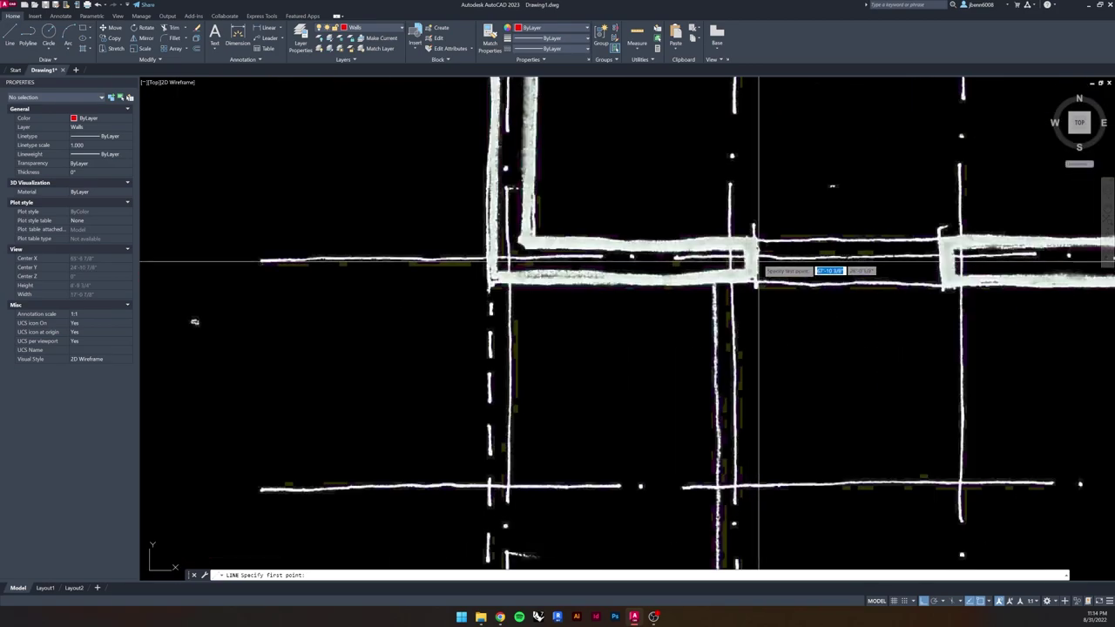
{"action": "scroll", "coordinate": [734, 287], "scroll_direction": "down", "scroll_amount": 5}
{"action": "scroll", "coordinate": [578, 305], "scroll_direction": "down", "scroll_amount": 2}
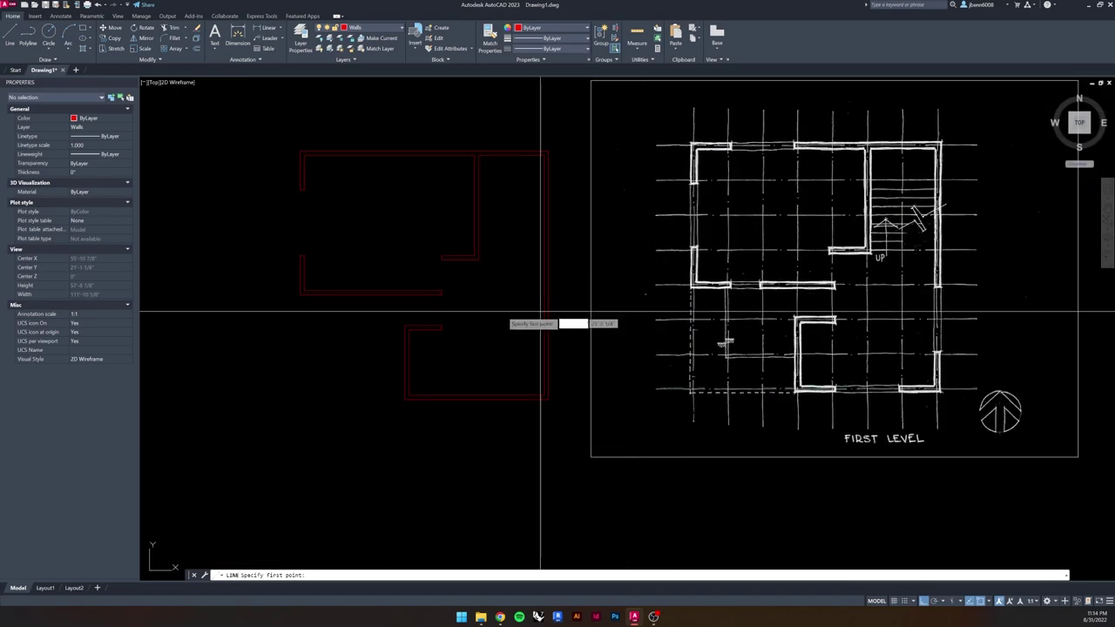
{"action": "scroll", "coordinate": [324, 308], "scroll_direction": "up", "scroll_amount": 4}
{"action": "scroll", "coordinate": [323, 308], "scroll_direction": "down", "scroll_amount": 2}
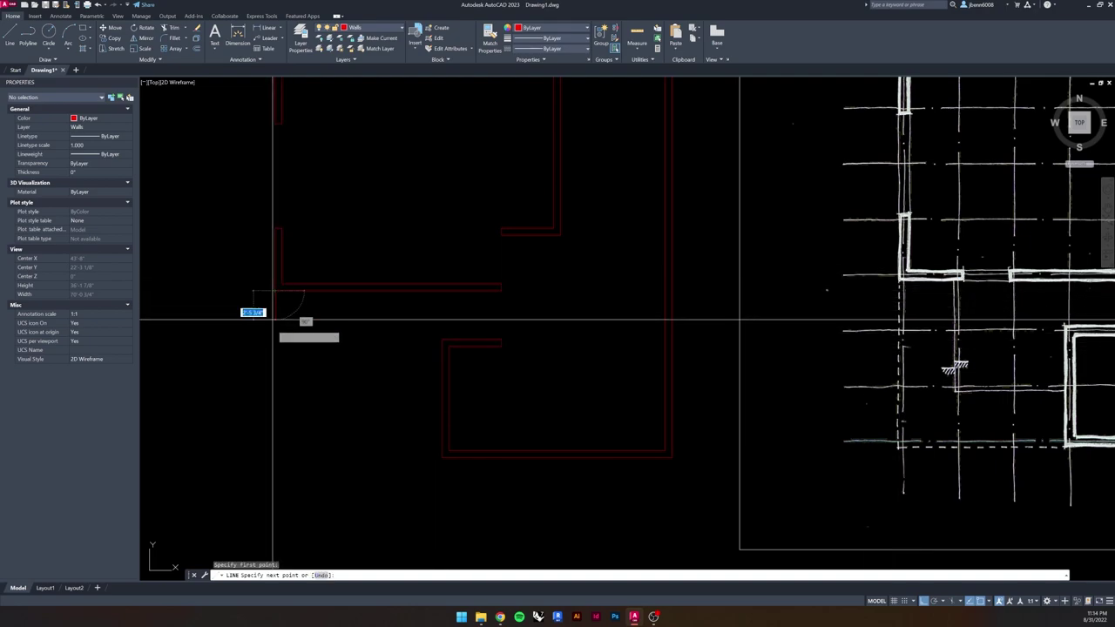
{"action": "left_click", "coordinate": [276, 346]}
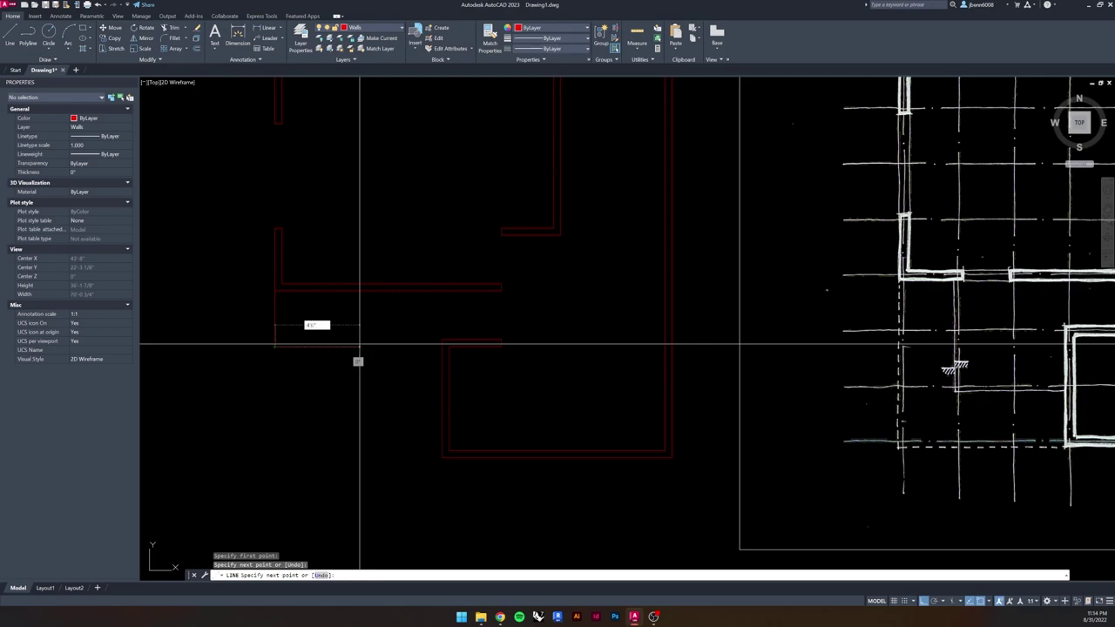
{"action": "type", "text": "4'6\""}
{"action": "key", "text": "Return"}
{"action": "left_click", "coordinate": [354, 232]}
{"action": "key", "text": "Return"}
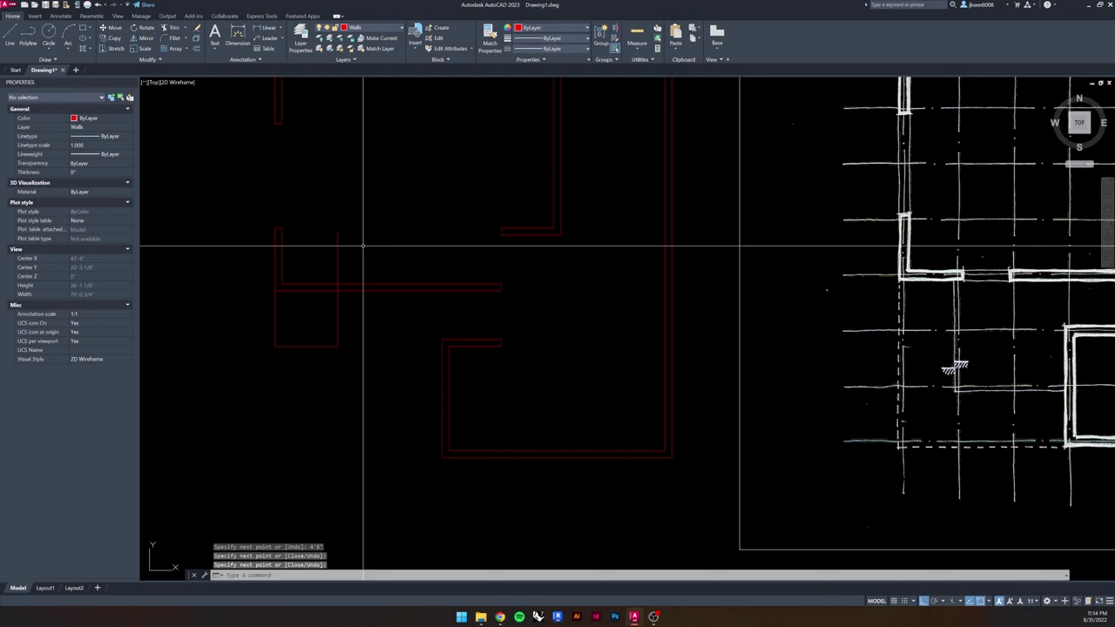
- Erase the two stray wall lines at the door gap
{"action": "key", "text": "Escape"}
{"action": "key", "text": "Escape"}
{"action": "left_click", "coordinate": [299, 319]}
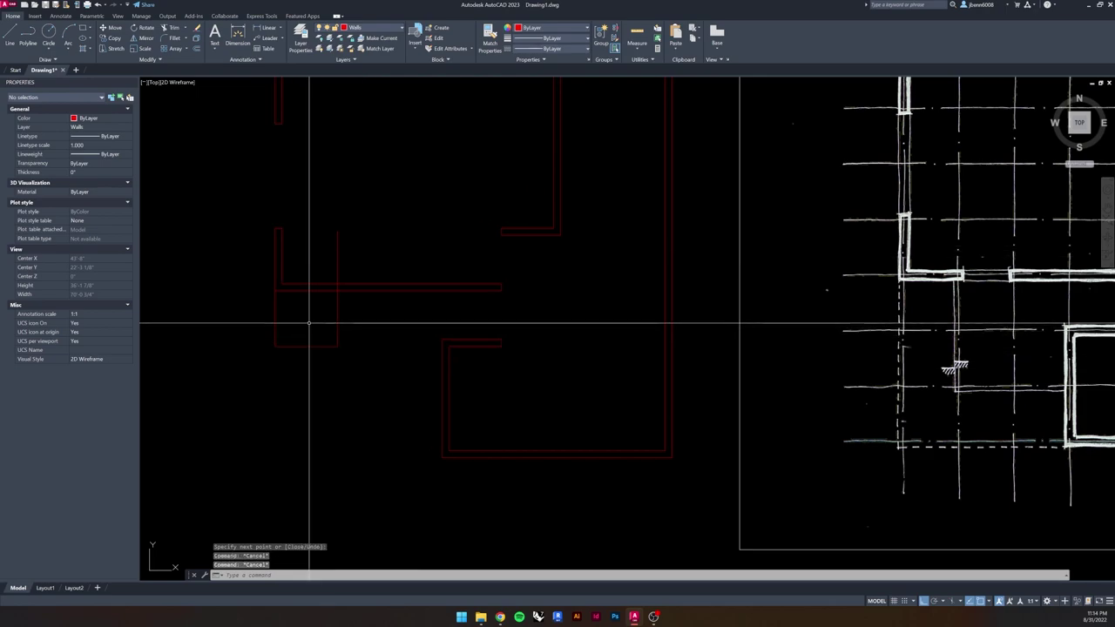
{"action": "left_click", "coordinate": [257, 361]}
{"action": "key", "text": "Delete"}
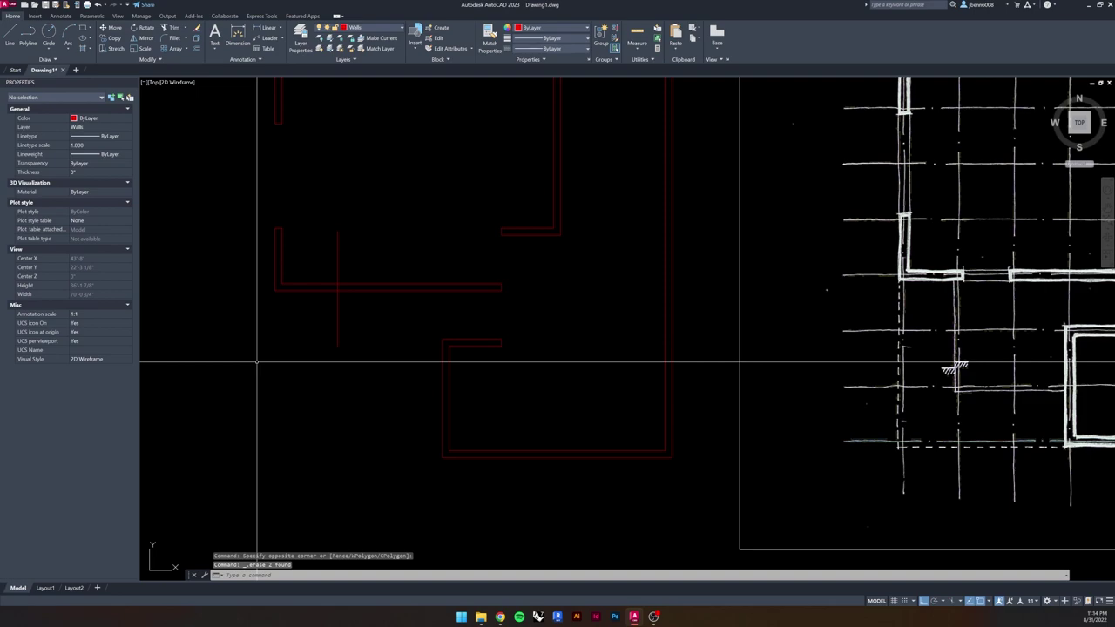
- Bring the red wall outline into view and pick the vertical line crossing the wall
{"action": "middle_click_drag", "start_coordinate": [934, 305], "coordinate": [760, 297]}
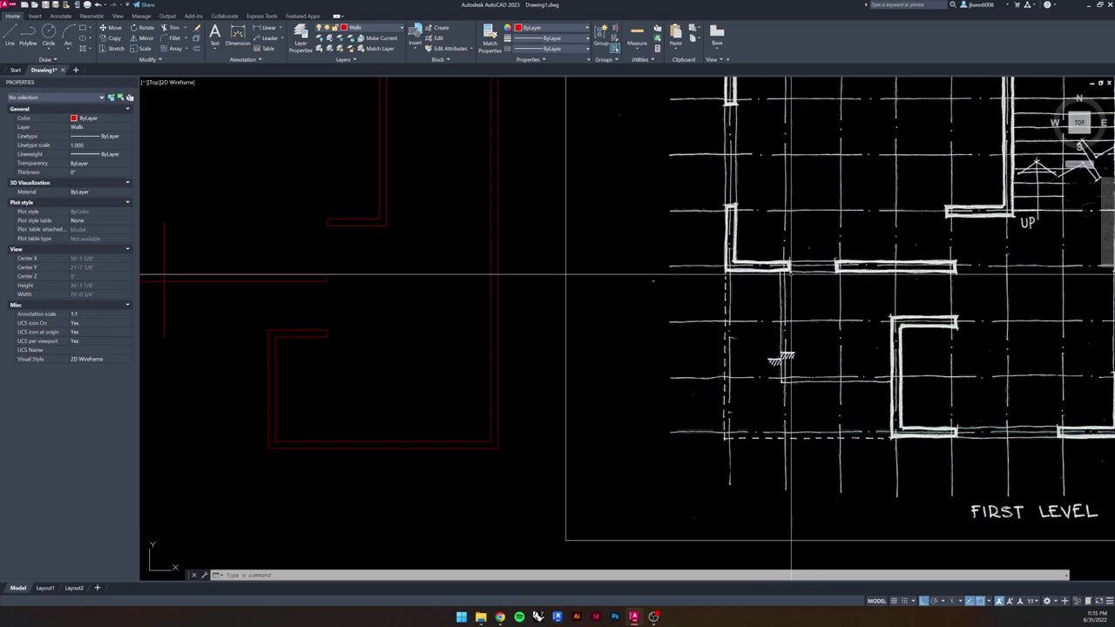
{"action": "scroll", "coordinate": [693, 277], "scroll_direction": "up", "scroll_amount": 4}
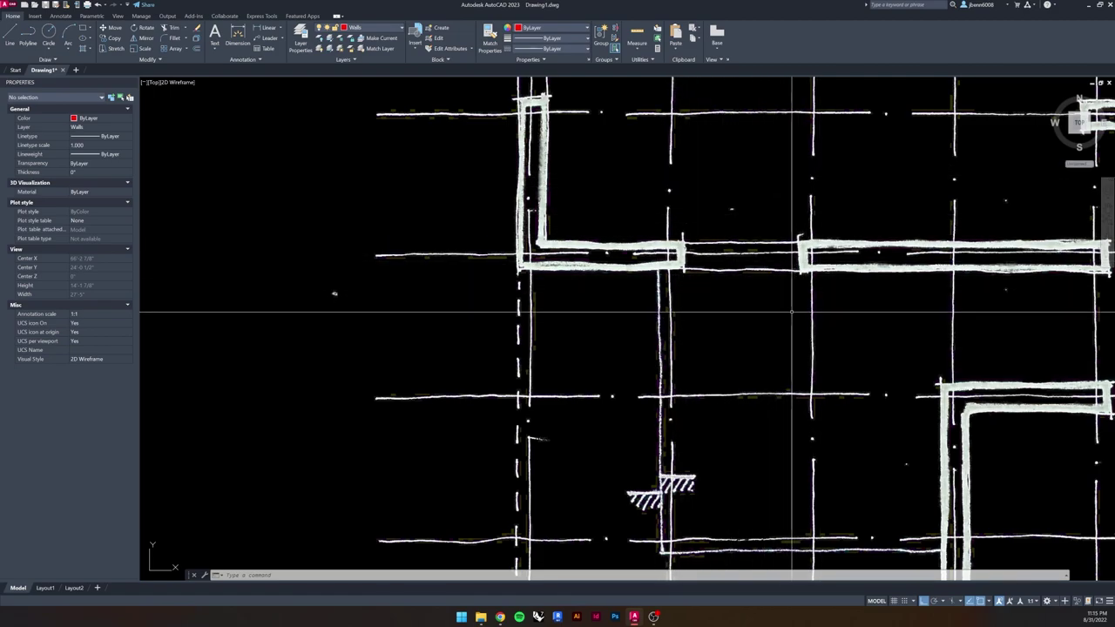
{"action": "scroll", "coordinate": [783, 295], "scroll_direction": "down", "scroll_amount": 5}
{"action": "middle_click_drag", "start_coordinate": [497, 336], "coordinate": [840, 296]}
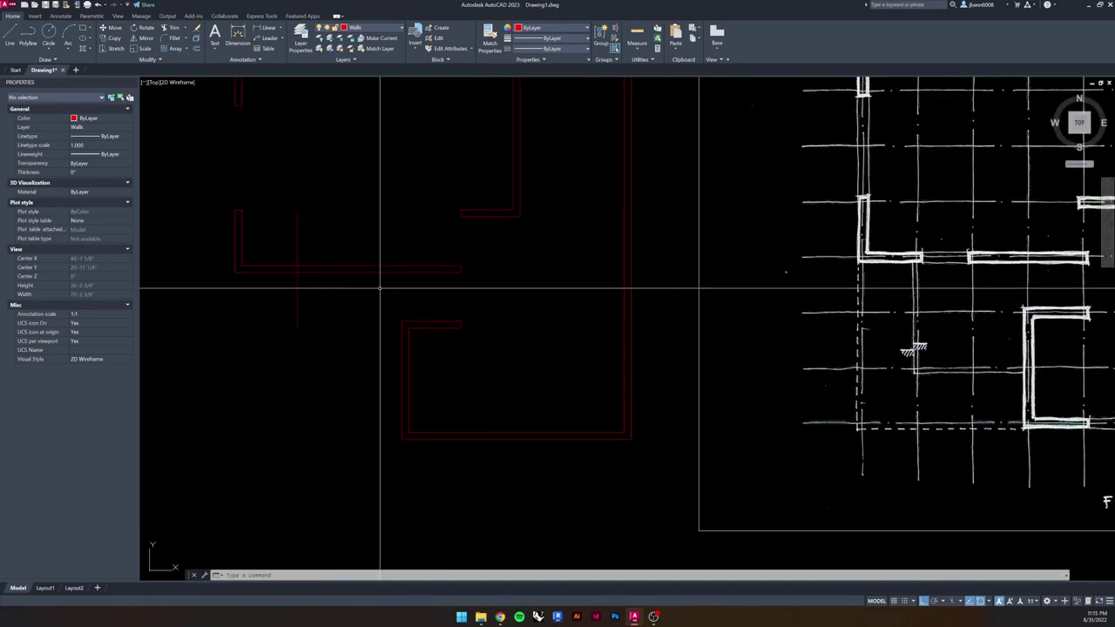
{"action": "left_click", "coordinate": [328, 223]}
{"action": "left_click", "coordinate": [283, 248]}
{"action": "key", "text": "Escape"}
{"action": "left_click", "coordinate": [11, 37]}
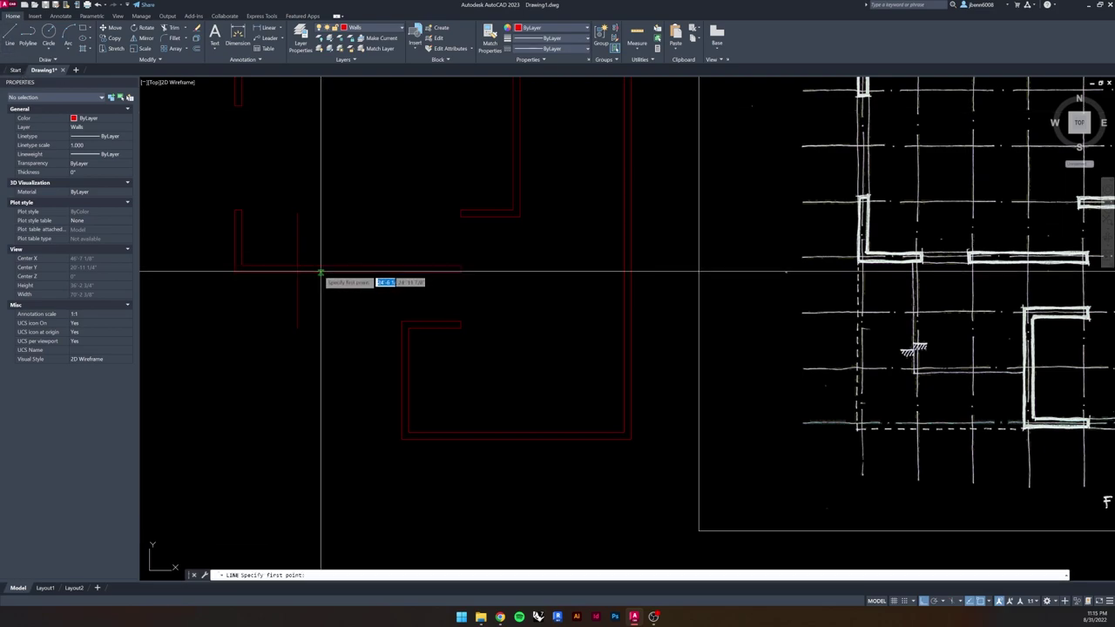
{"action": "left_click", "coordinate": [297, 215]}
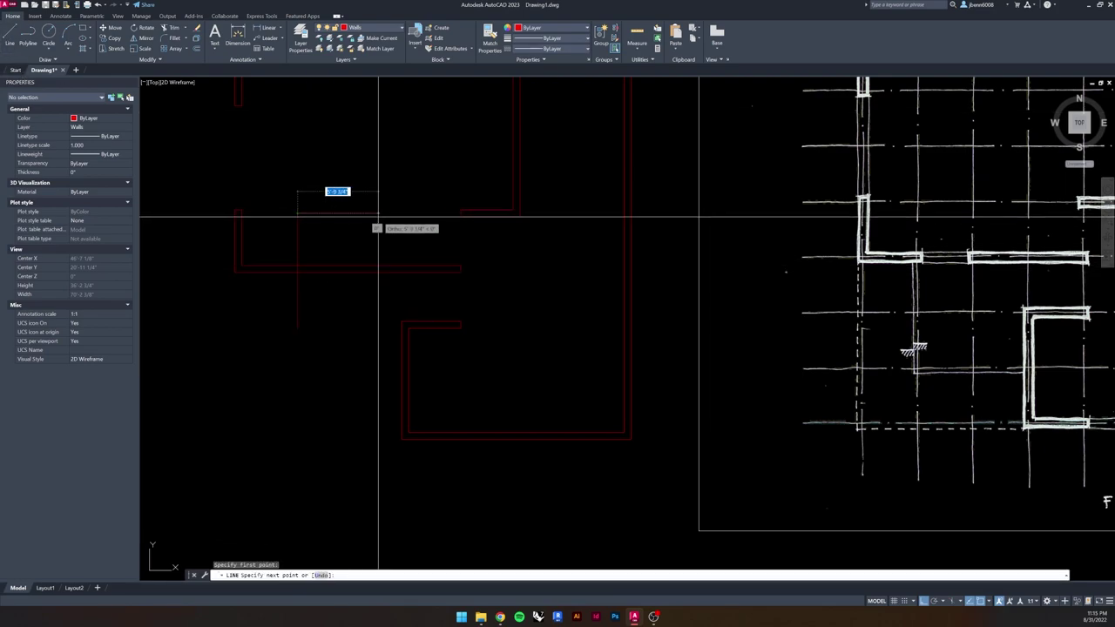
{"action": "key", "text": "Escape"}
{"action": "key", "text": "Escape"}
- Offset the vertical line 3'6" to the right to mark the second door jamb
{"action": "left_click", "coordinate": [335, 221]}
{"action": "left_click", "coordinate": [290, 241]}
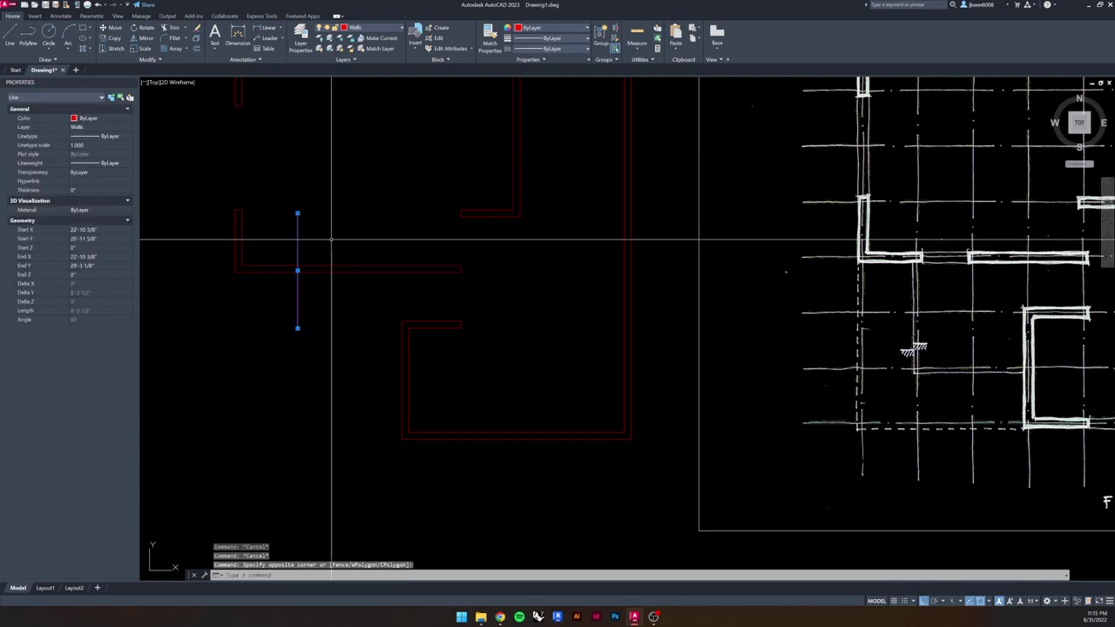
{"action": "key", "text": "Return"}
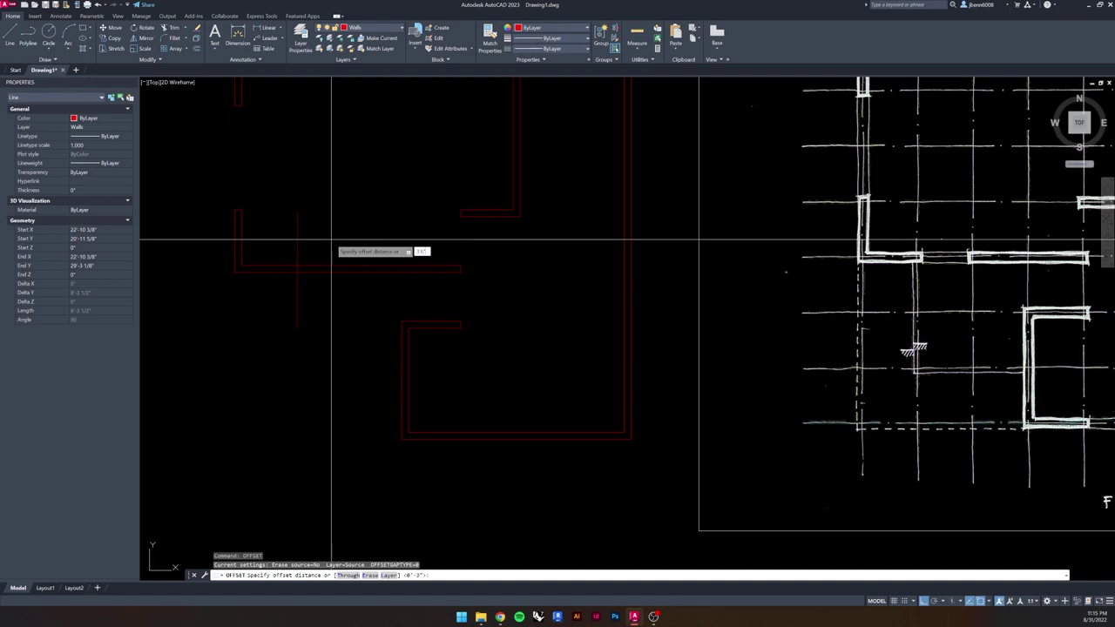
{"action": "key", "text": "Return"}
{"action": "left_click", "coordinate": [333, 237]}
{"action": "key", "text": "Escape"}
{"action": "key", "text": "Escape"}
{"action": "key", "text": "Escape"}
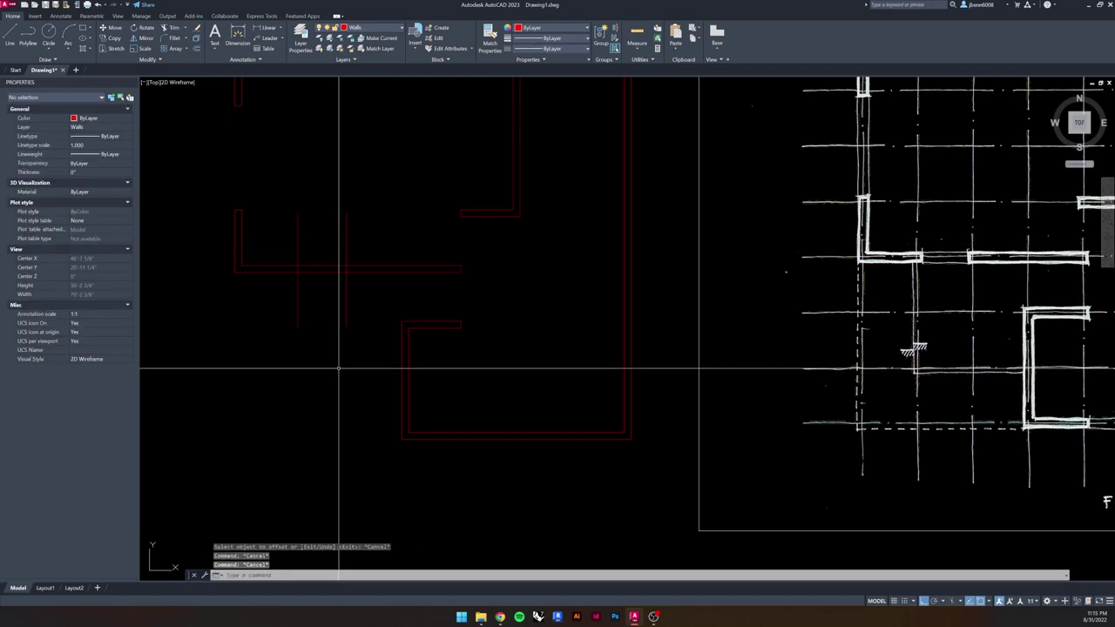
- Trim the horizontal wall between the two door jamb lines
{"action": "left_click", "coordinate": [363, 227]}
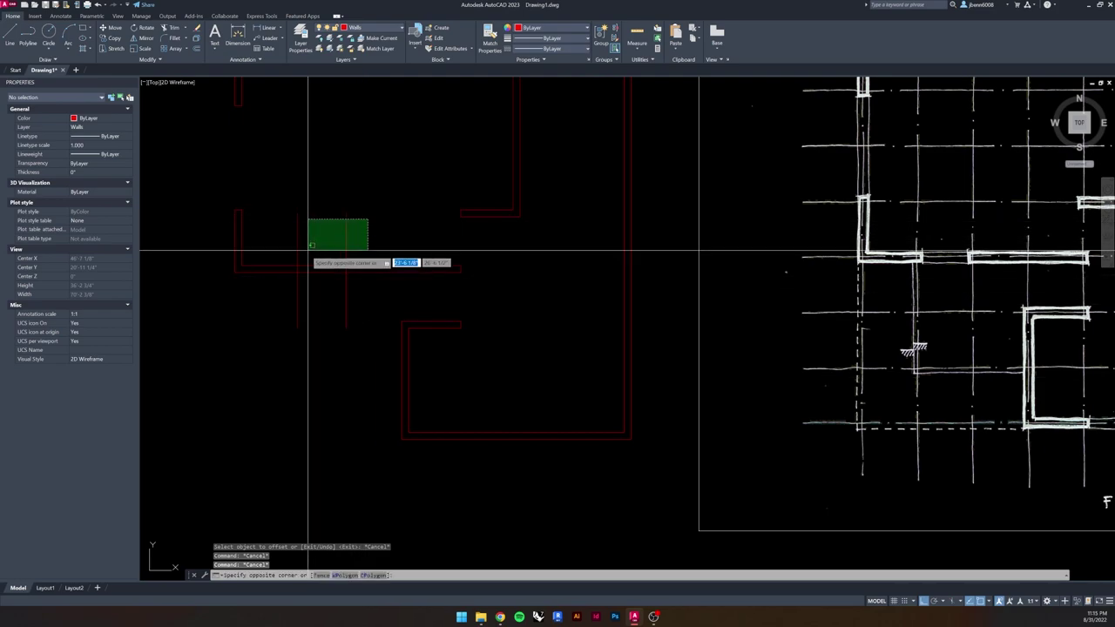
{"action": "left_click", "coordinate": [275, 251]}
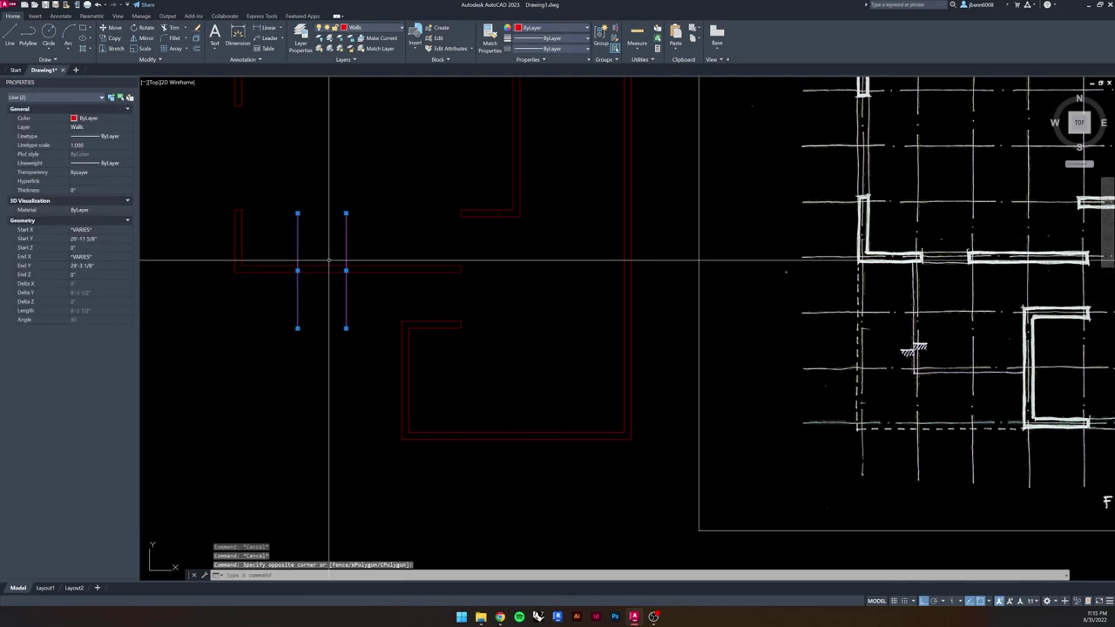
{"action": "type", "text": "tr"}
{"action": "key", "text": "Return"}
{"action": "left_click_drag", "start_coordinate": [328, 254], "coordinate": [313, 311]}
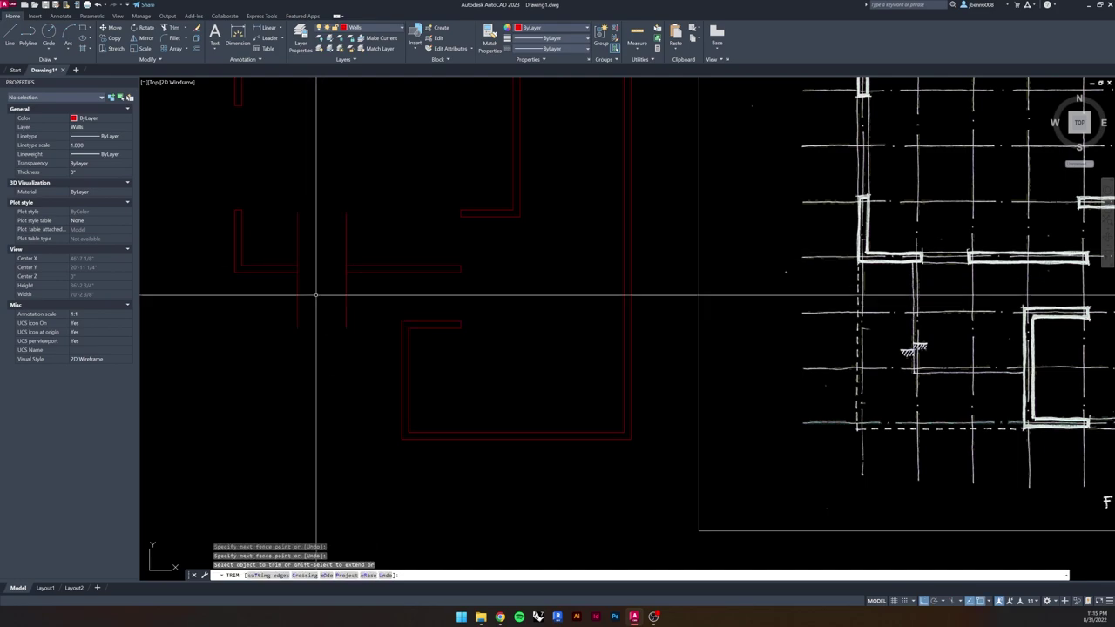
{"action": "key", "text": "Escape"}
{"action": "key", "text": "Escape"}
{"action": "key", "text": "Escape"}
- Fillet the left jamb's corners with both horizontal wall lines
{"action": "type", "text": "I"}
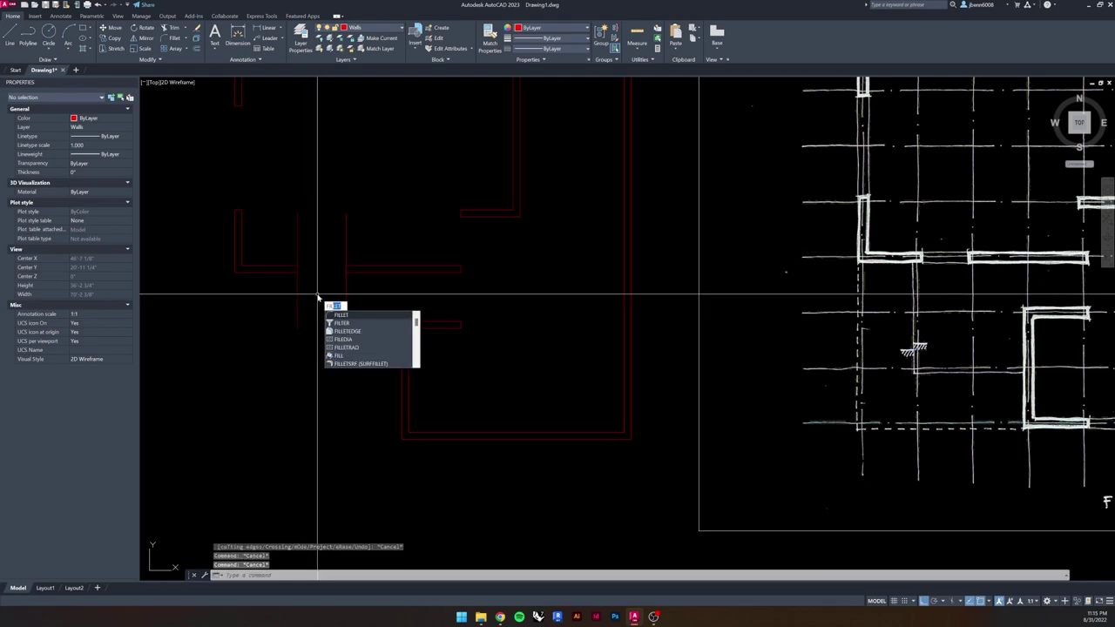
{"action": "key", "text": "Return"}
{"action": "scroll", "coordinate": [335, 275], "scroll_direction": "up", "scroll_amount": 4}
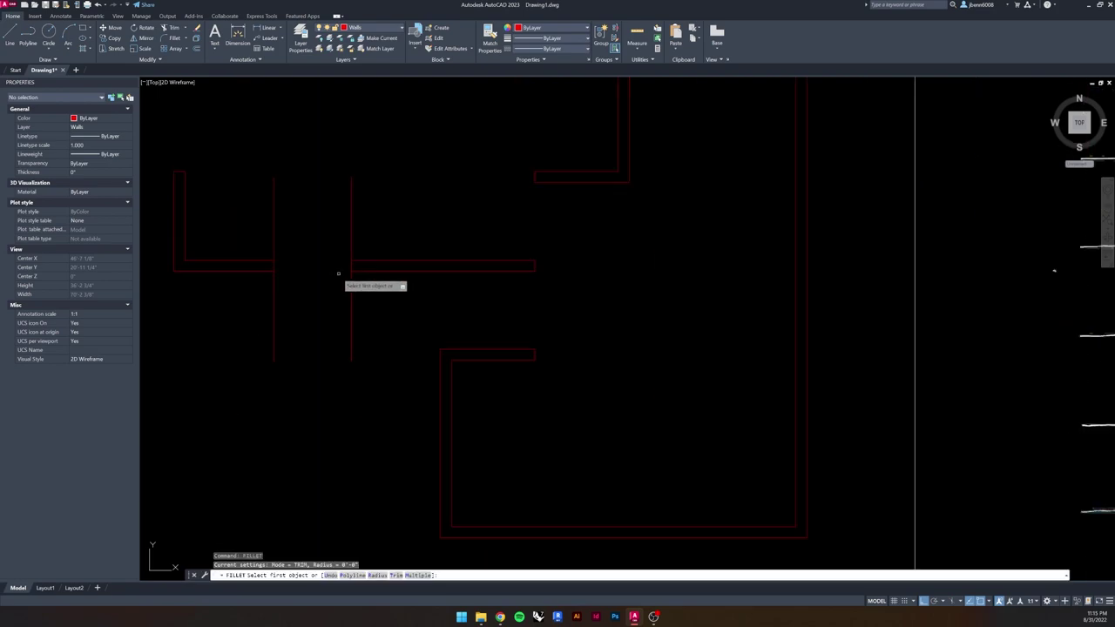
{"action": "left_click", "coordinate": [225, 269]}
{"action": "left_click", "coordinate": [235, 258]}
{"action": "key", "text": "Return"}
{"action": "left_click", "coordinate": [219, 255]}
{"action": "left_click", "coordinate": [235, 259]}
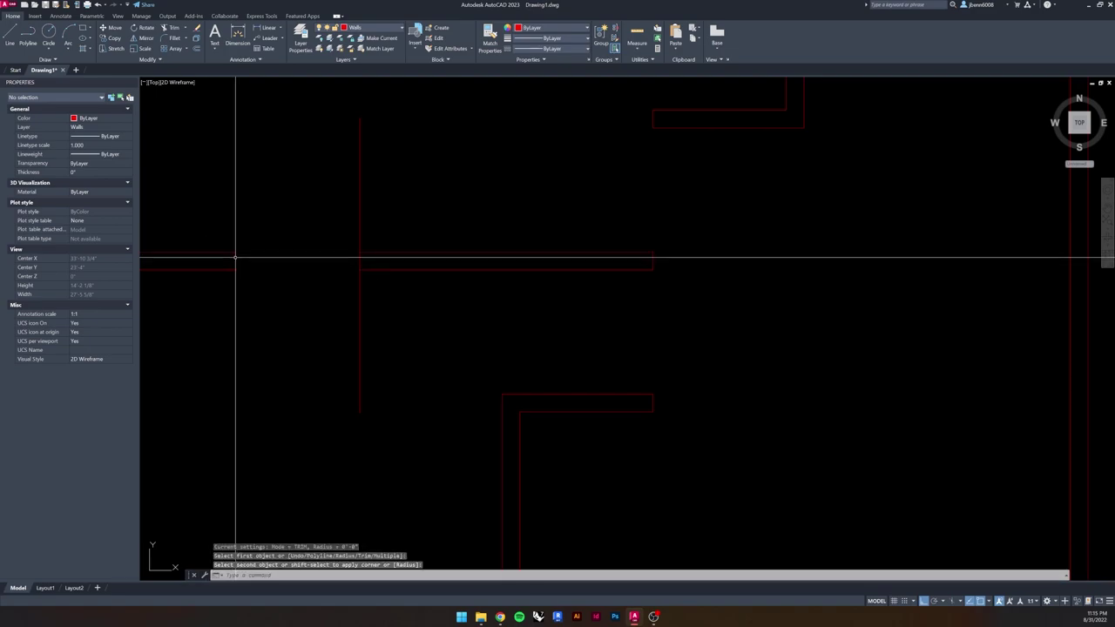
{"action": "key", "text": "Return"}
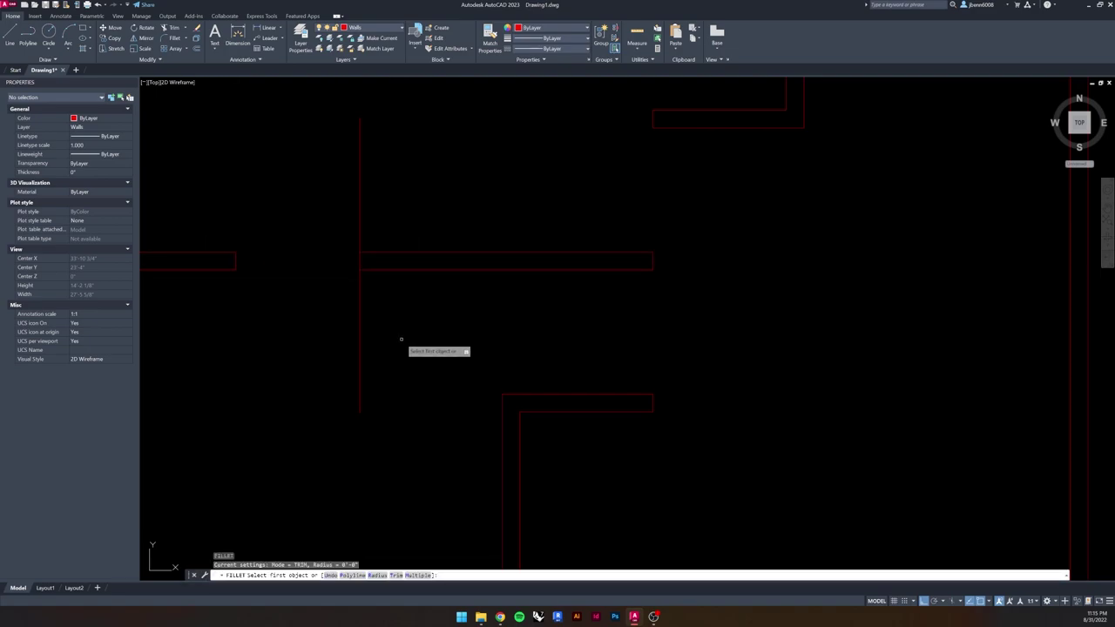
- Try filleting the right jamb to the wall line, then undo it
{"action": "left_click", "coordinate": [359, 296]}
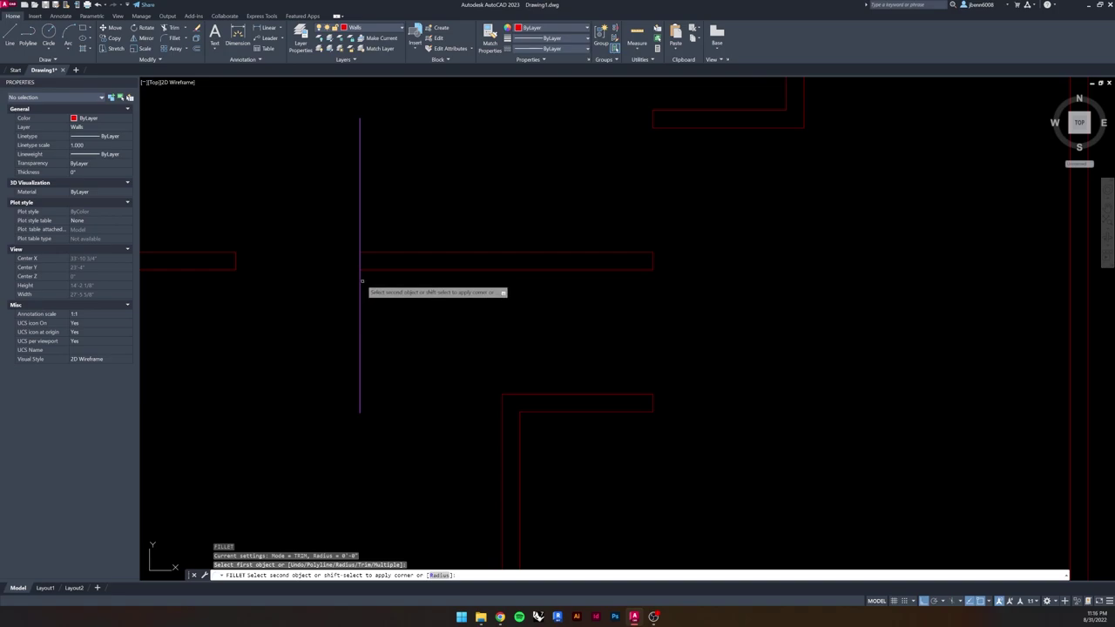
{"action": "left_click", "coordinate": [383, 269]}
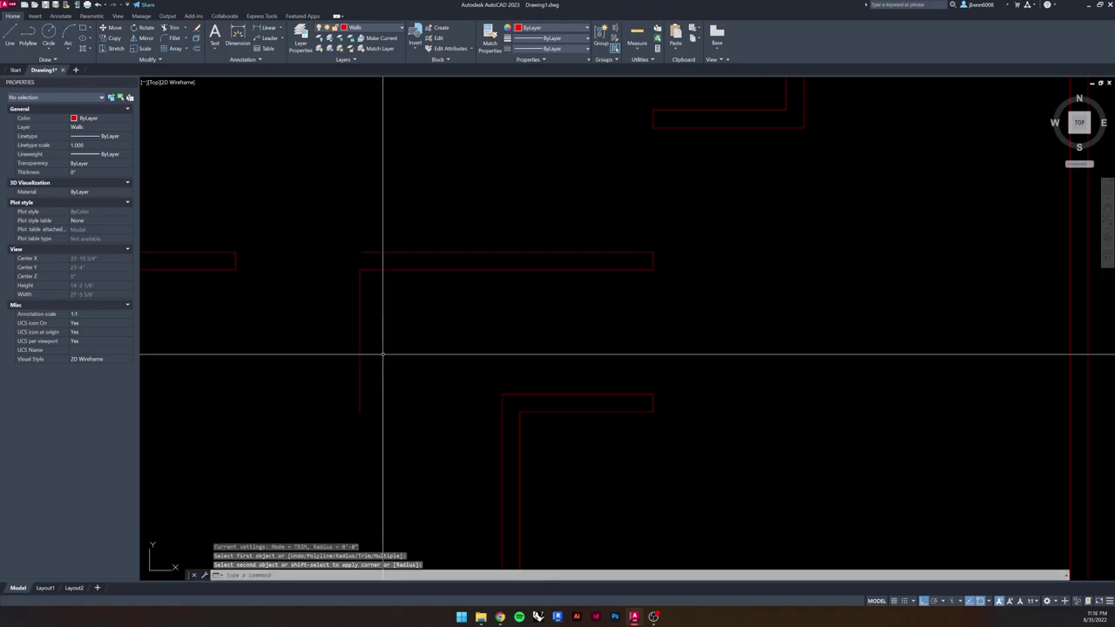
{"action": "key", "text": "Escape"}
{"action": "key", "text": "Escape"}
{"action": "key", "text": "ctrl+z"}
{"action": "key", "text": "Escape"}
{"action": "key", "text": "Escape"}
{"action": "key", "text": "Escape"}
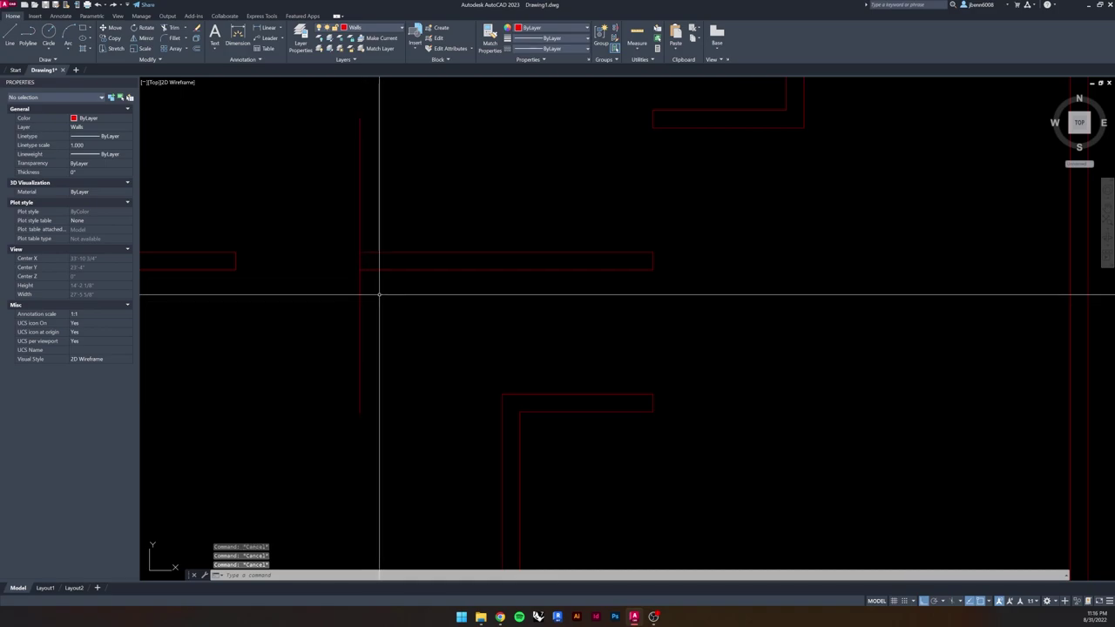
- Fillet the right jamb line to the lower and upper wall lines at radius 0
{"action": "type", "text": "f"}
{"action": "key", "text": "Return"}
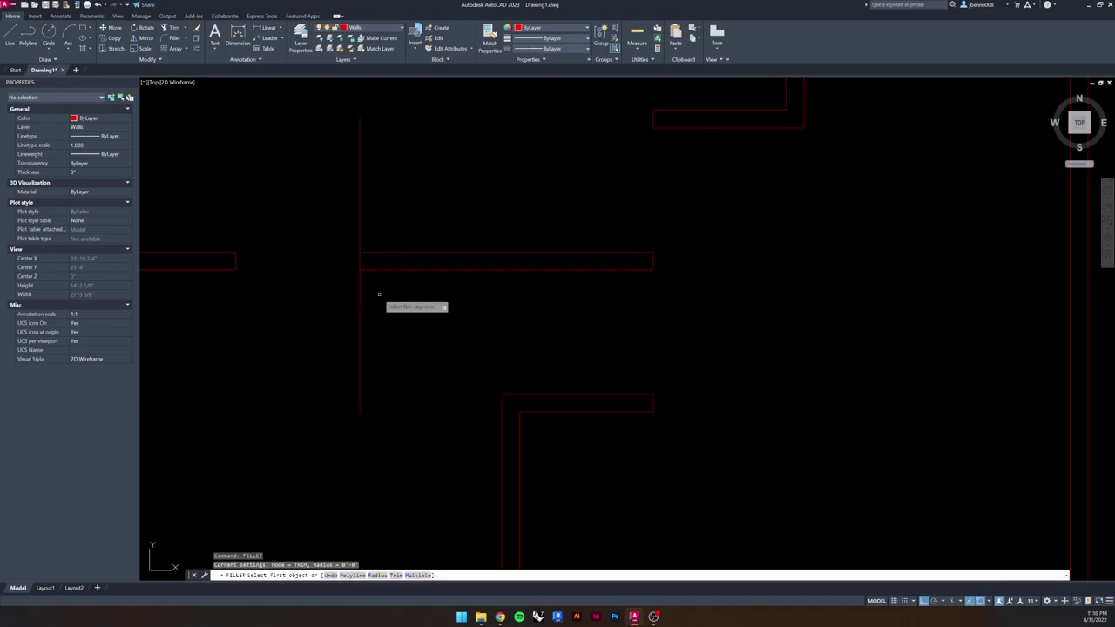
{"action": "scroll", "coordinate": [357, 269], "scroll_direction": "up", "scroll_amount": 5}
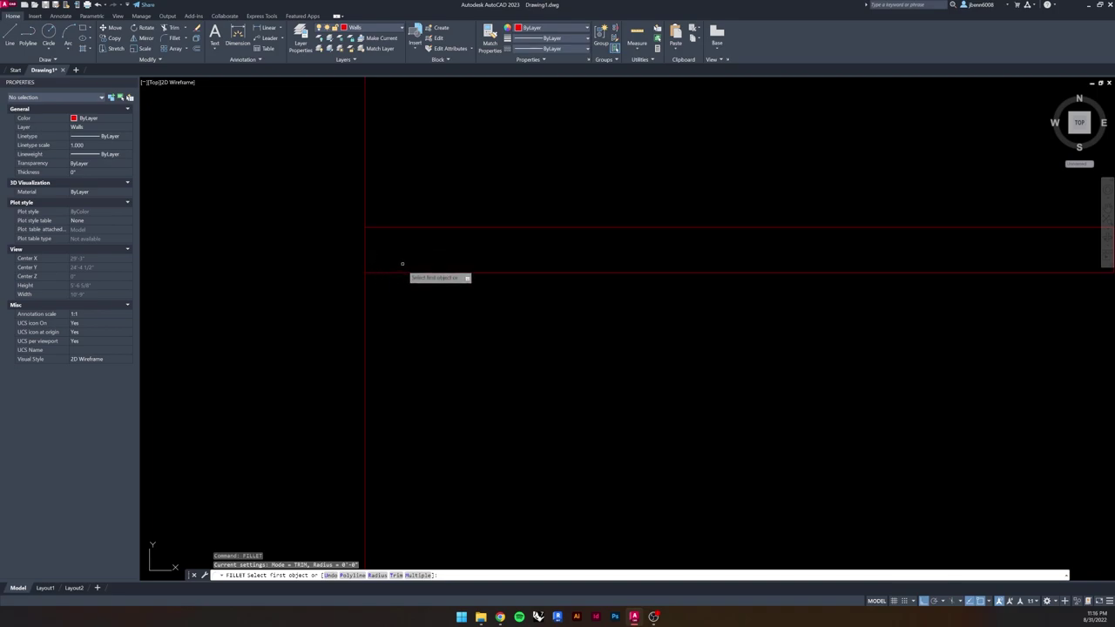
{"action": "left_click", "coordinate": [393, 274]}
{"action": "left_click", "coordinate": [365, 252]}
{"action": "key", "text": "Return"}
{"action": "left_click", "coordinate": [394, 228]}
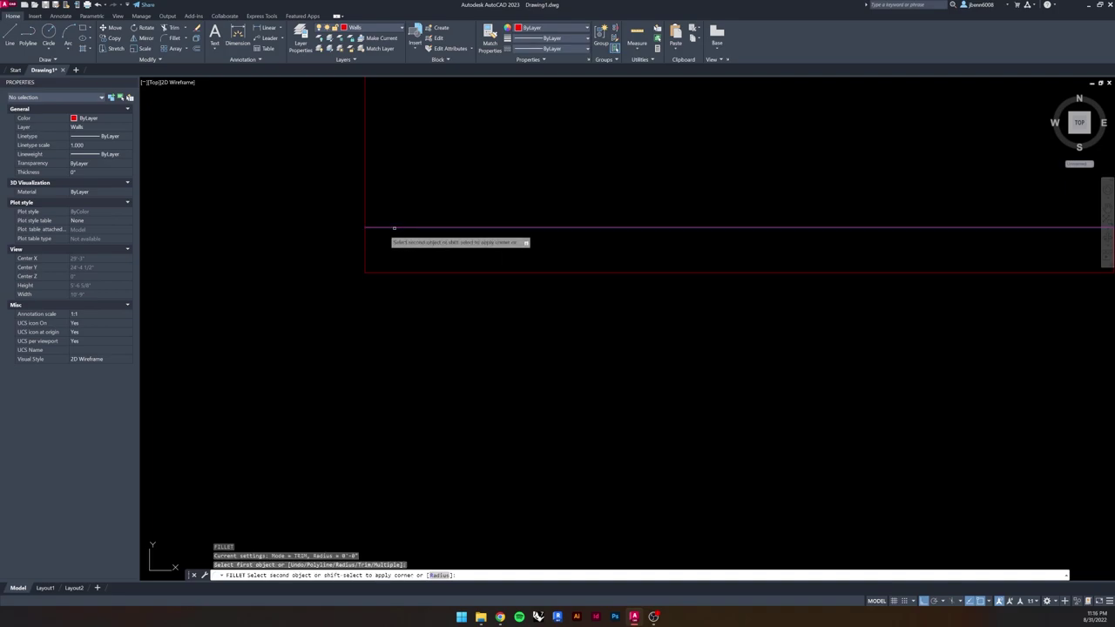
{"action": "left_click", "coordinate": [365, 240]}
{"action": "scroll", "coordinate": [375, 275], "scroll_direction": "down", "scroll_amount": 3}
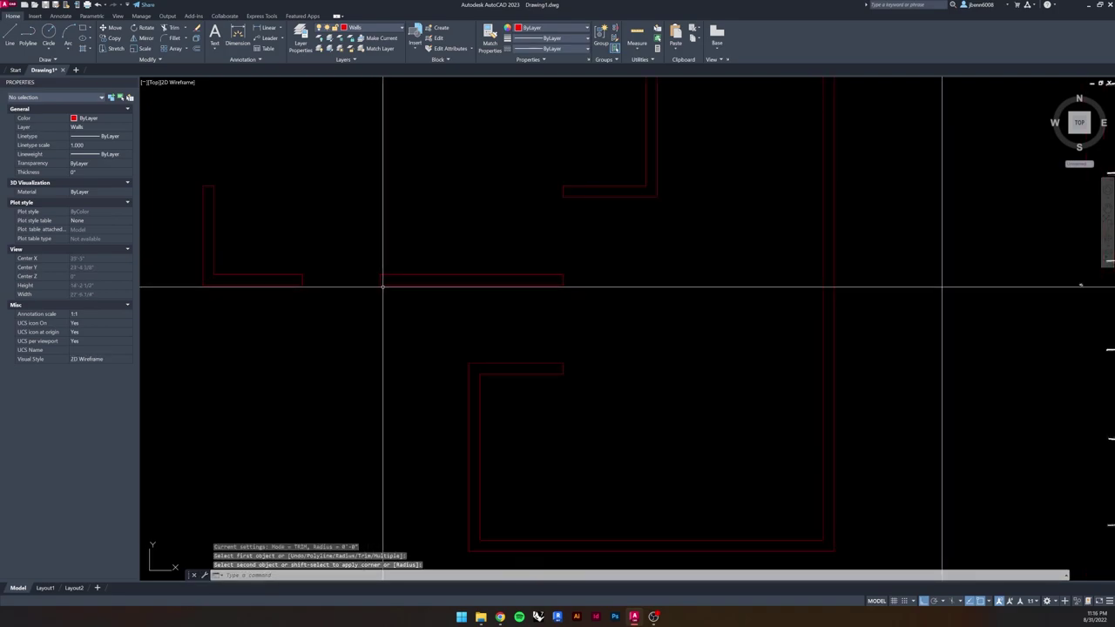
{"action": "middle_click_drag", "start_coordinate": [321, 239], "coordinate": [361, 323]}
{"action": "scroll", "coordinate": [366, 314], "scroll_direction": "down", "scroll_amount": 2}
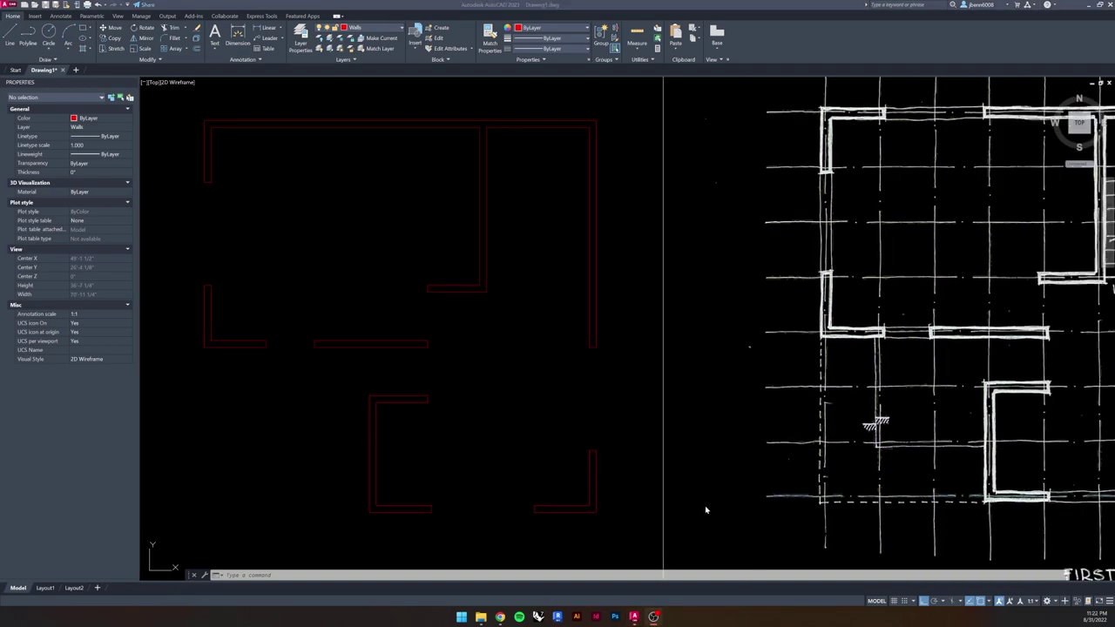
{"action": "left_click", "coordinate": [292, 220]}
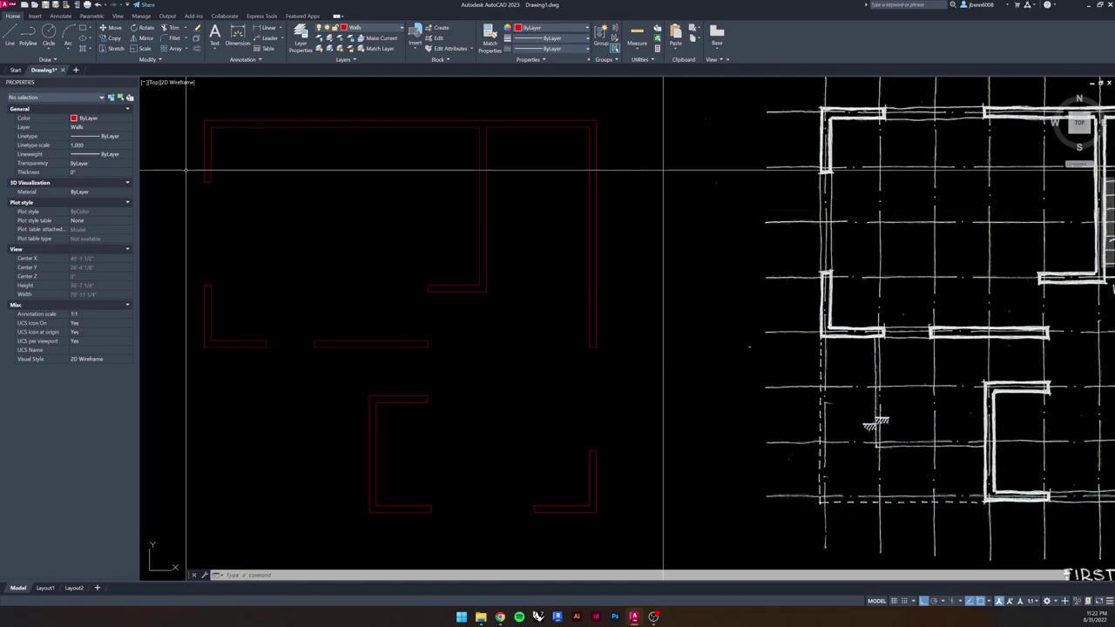
{"action": "key", "text": "Escape"}
{"action": "key", "text": "Escape"}
{"action": "key", "text": "Escape"}
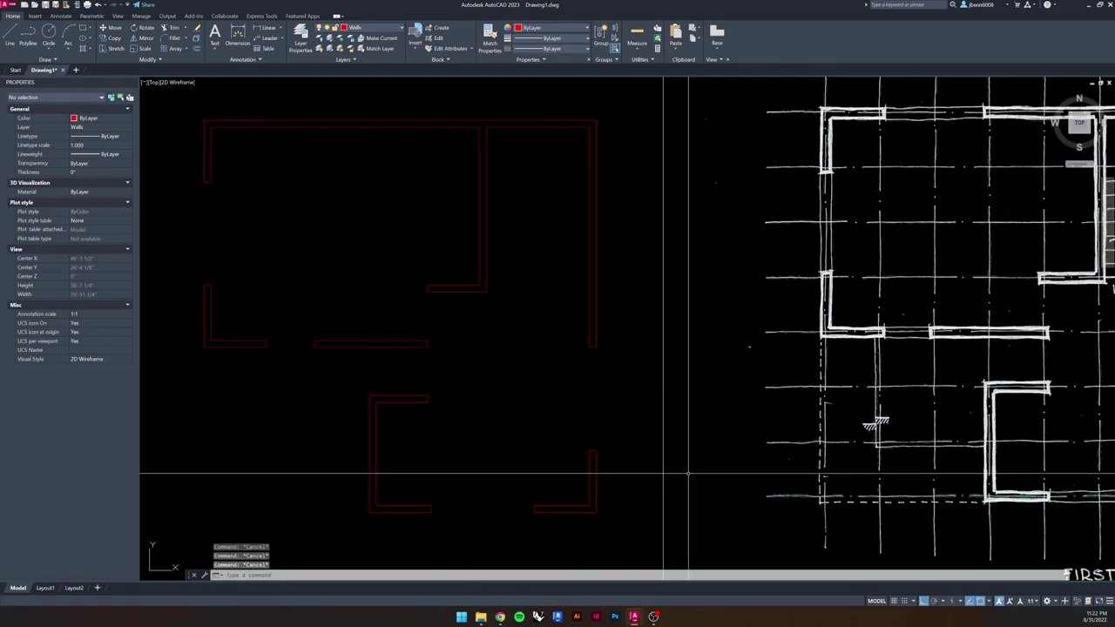
{"action": "middle_click_drag", "start_coordinate": [808, 442], "coordinate": [386, 439]}
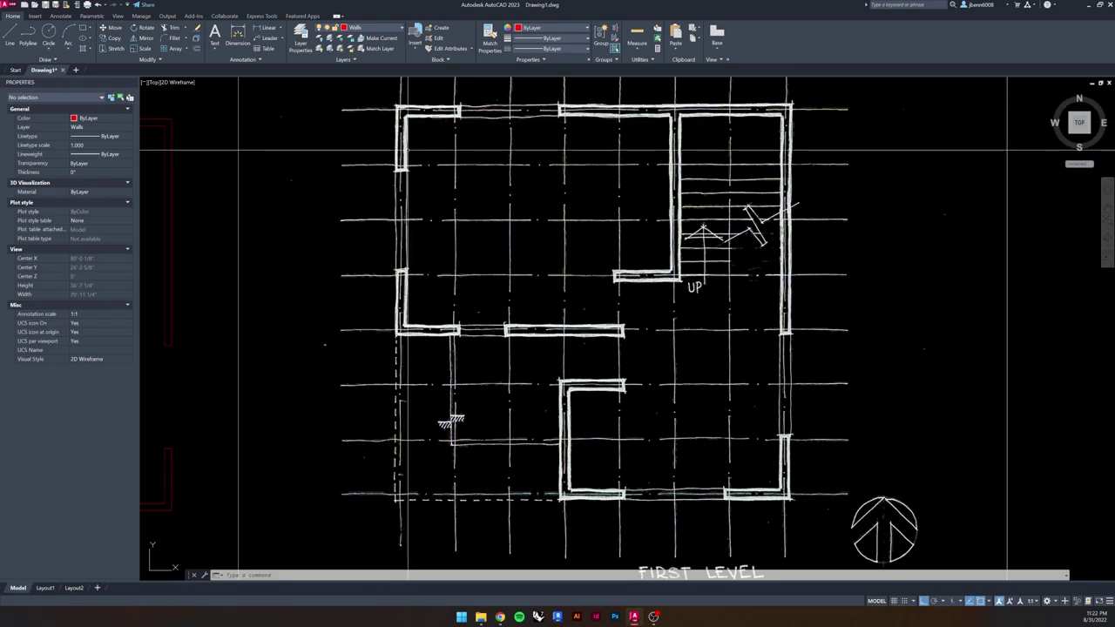
{"action": "middle_click_drag", "start_coordinate": [148, 224], "coordinate": [368, 224]}
- Window-select the two jamb lines at the left wall's door opening
{"action": "left_click", "coordinate": [213, 174]}
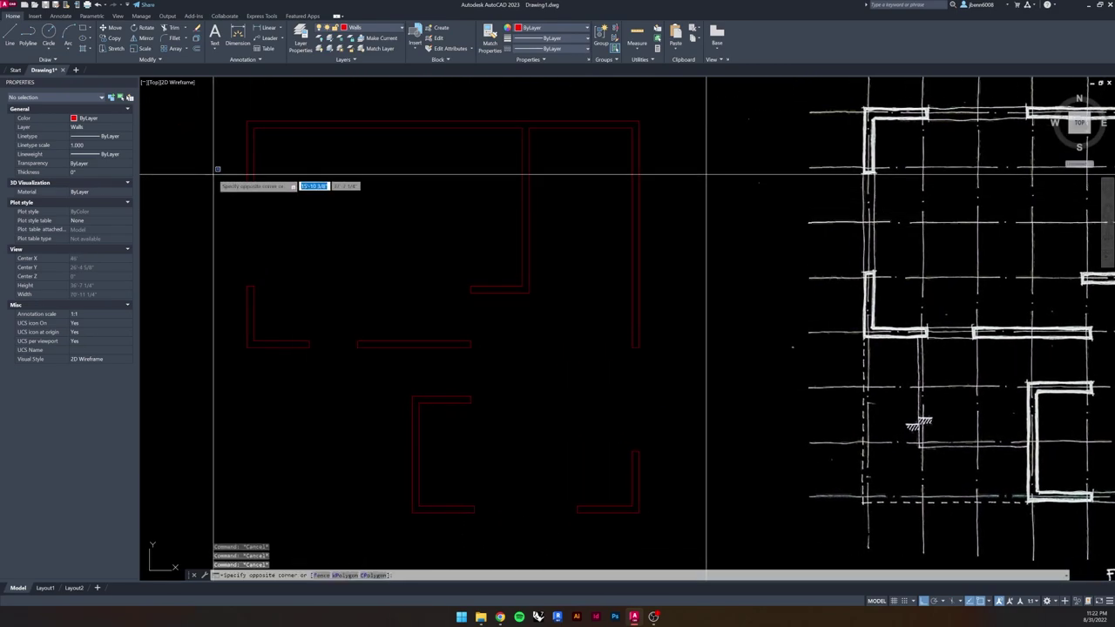
{"action": "left_click", "coordinate": [317, 293]}
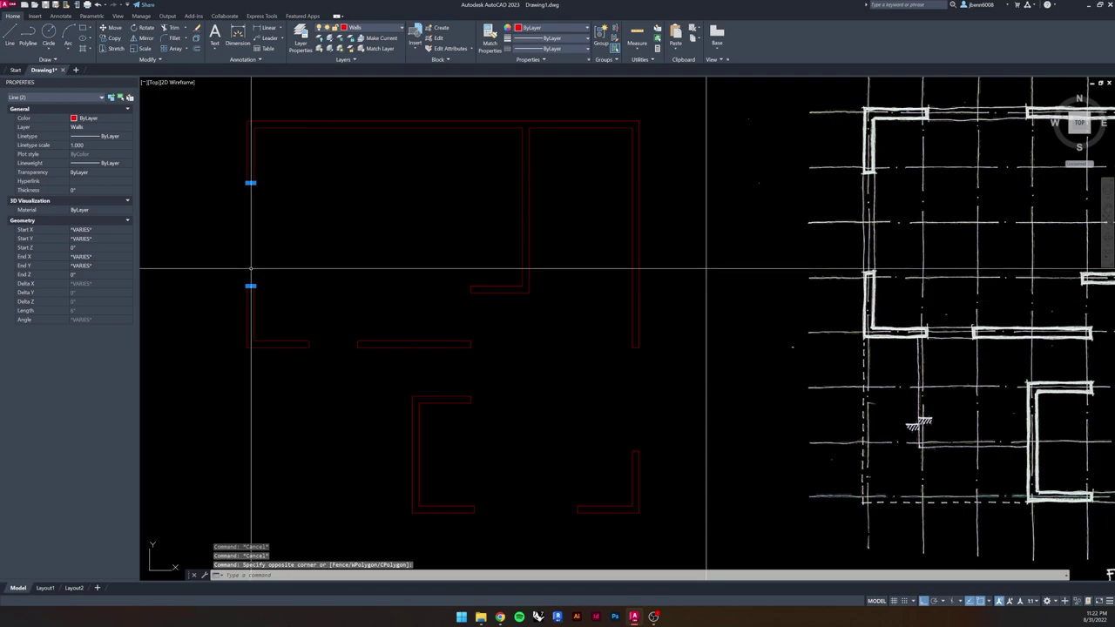
{"action": "key", "text": "Escape"}
{"action": "left_click", "coordinate": [210, 176]}
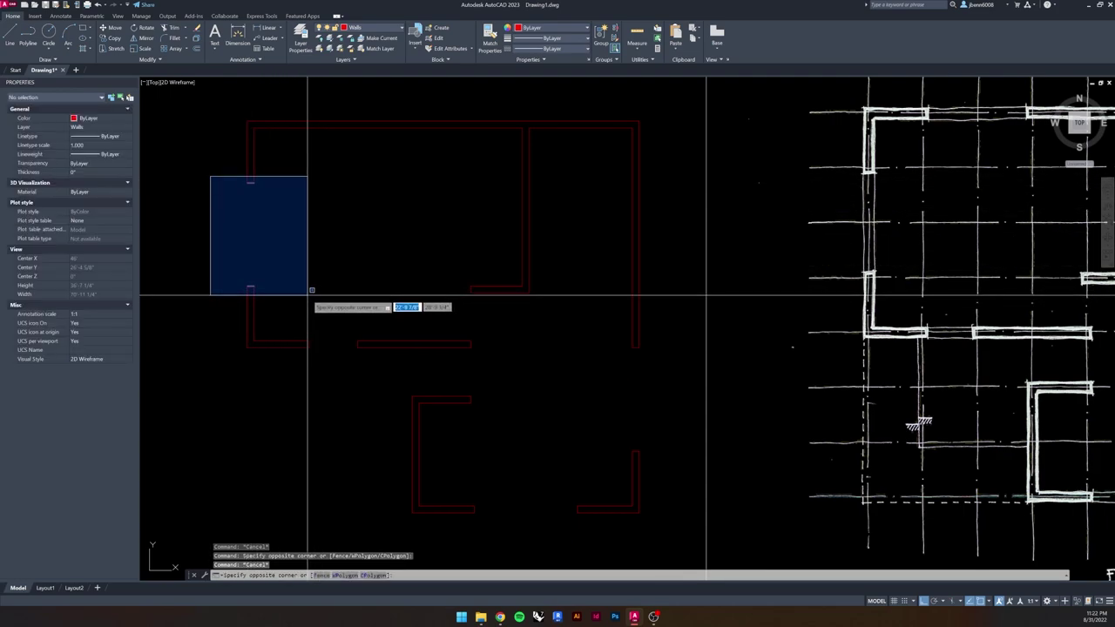
{"action": "key", "text": "Escape"}
{"action": "left_click", "coordinate": [331, 163]}
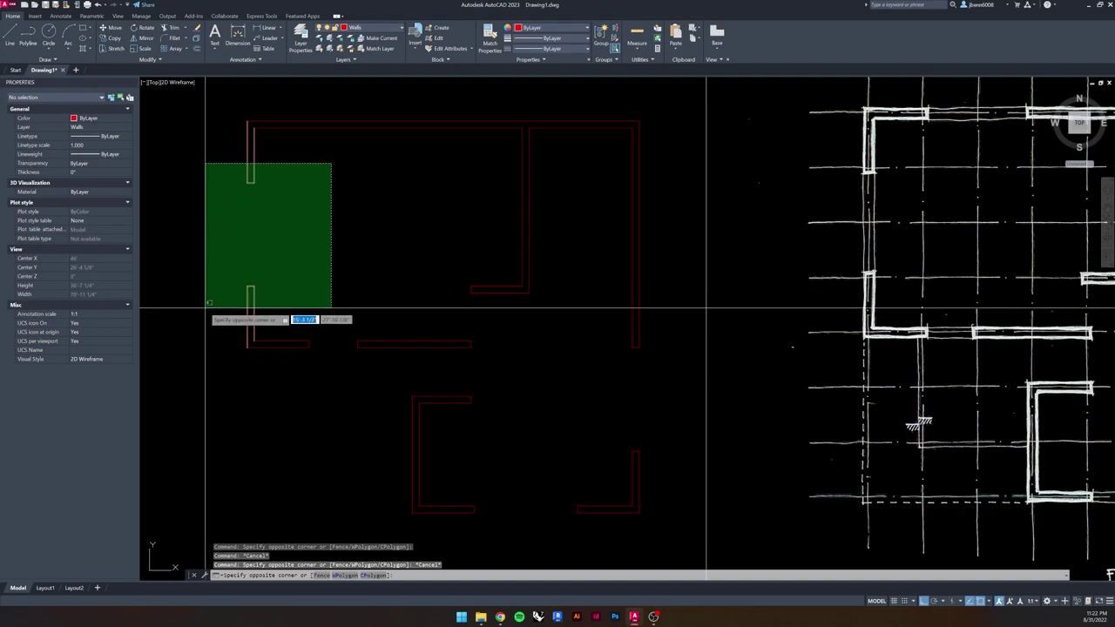
{"action": "key", "text": "Escape"}
{"action": "left_click", "coordinate": [223, 174]}
{"action": "left_click", "coordinate": [255, 296]}
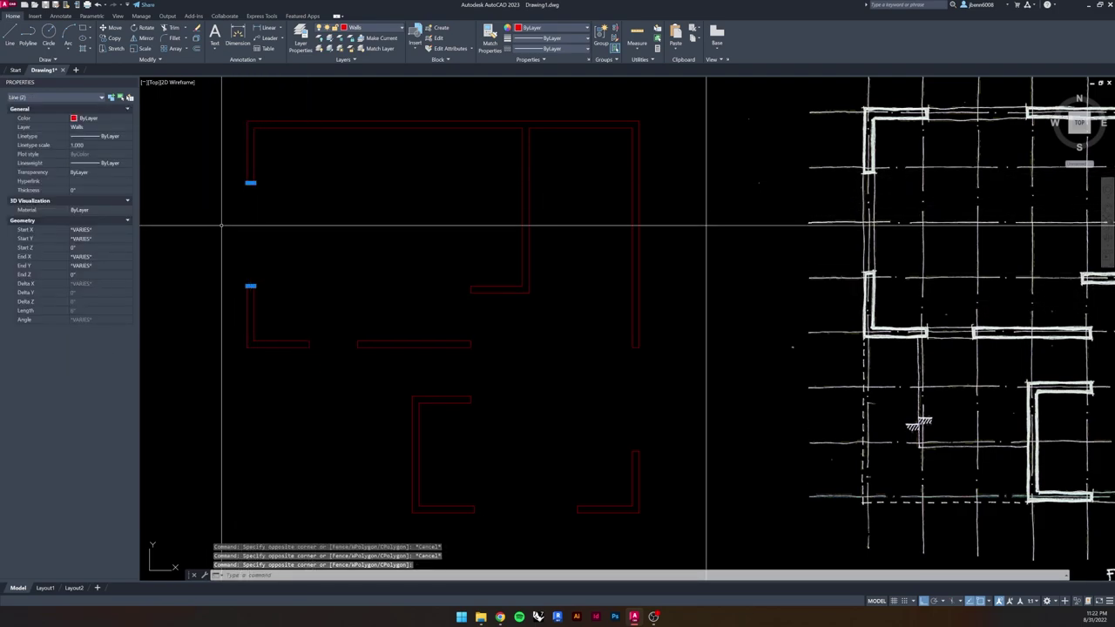
- Mirror the jamb lines across a 45° line from the top-left corner, keeping the originals
{"action": "type", "text": "m"}
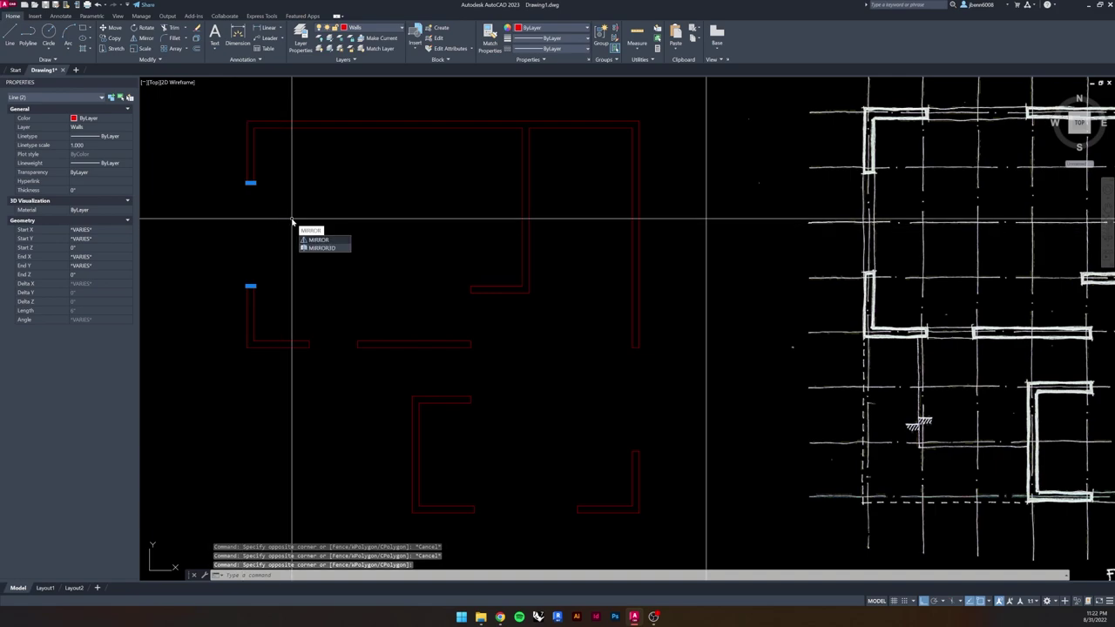
{"action": "type", "text": "irror"}
{"action": "key", "text": "Return"}
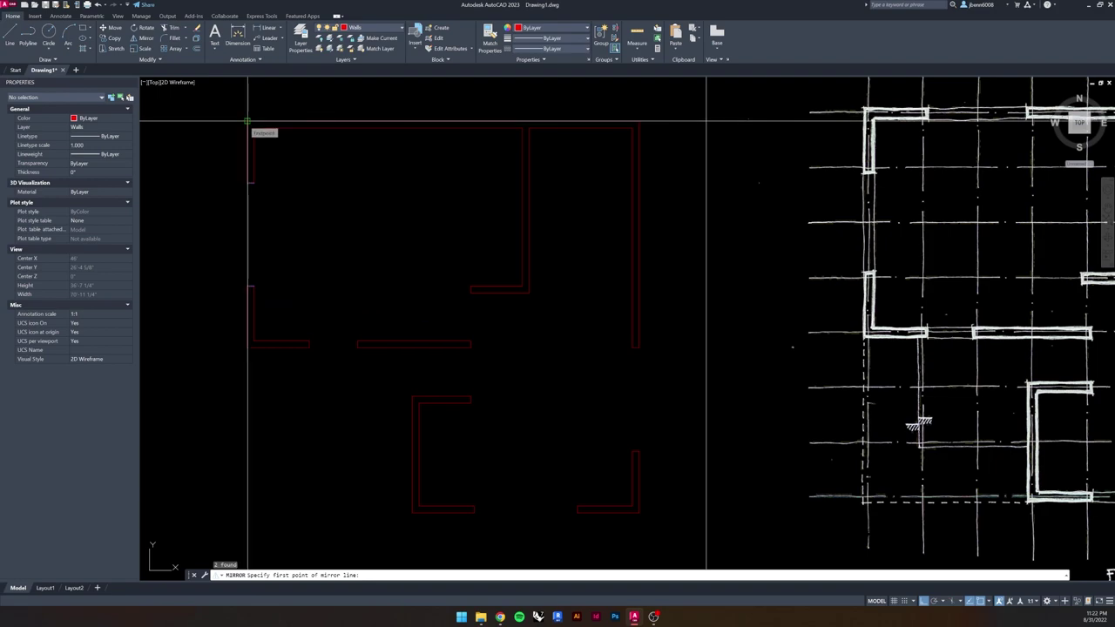
{"action": "left_click", "coordinate": [248, 121]}
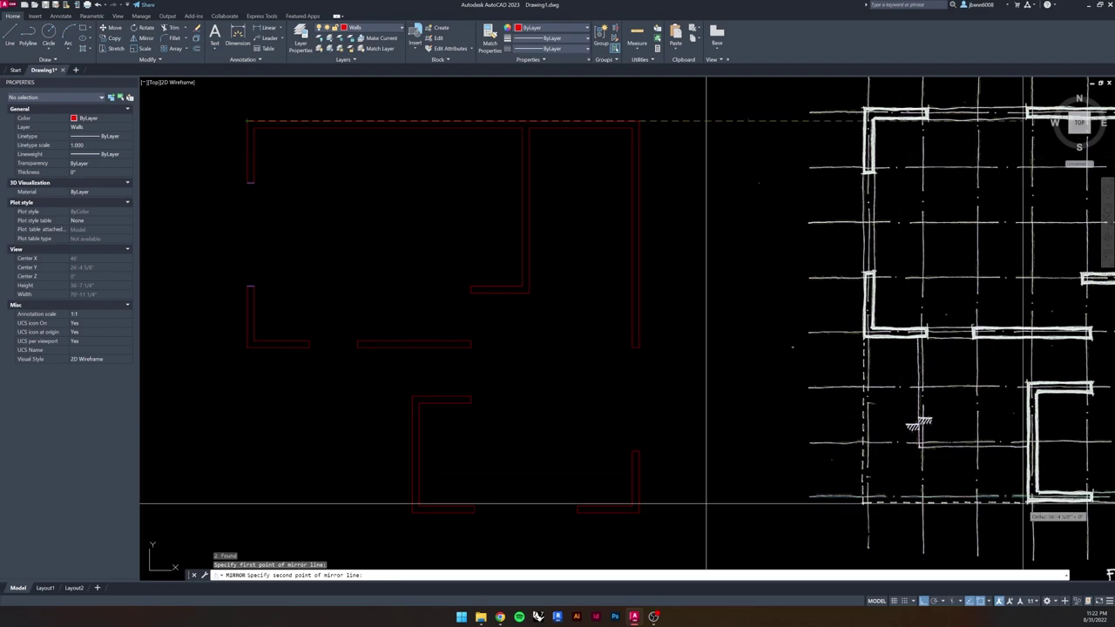
{"action": "left_click", "coordinate": [923, 601]}
{"action": "left_click", "coordinate": [923, 601]}
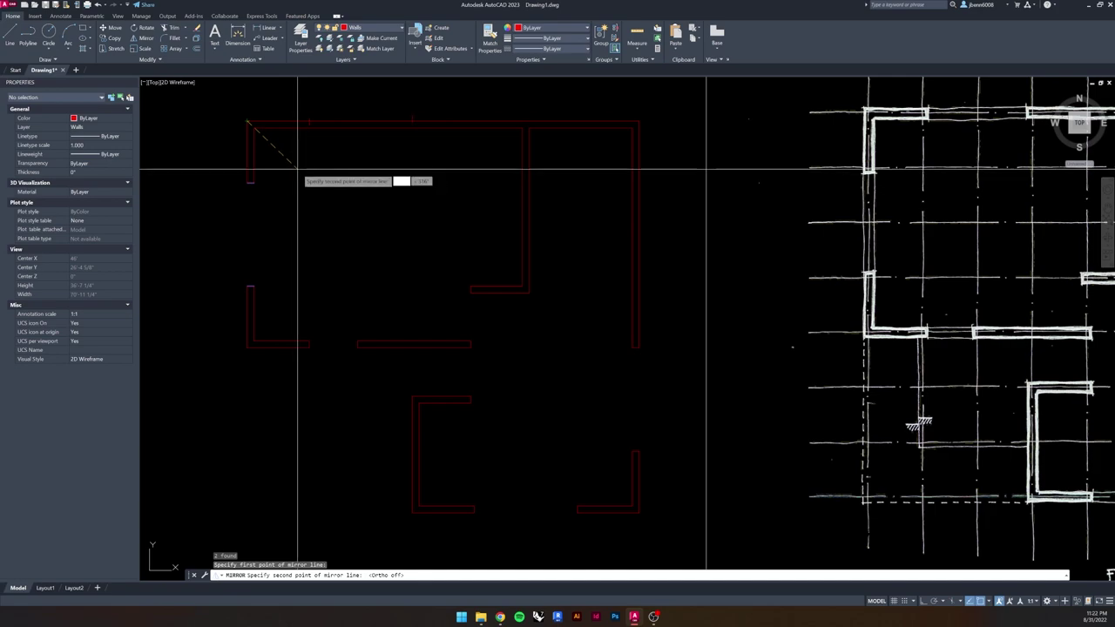
{"action": "left_click", "coordinate": [944, 602]}
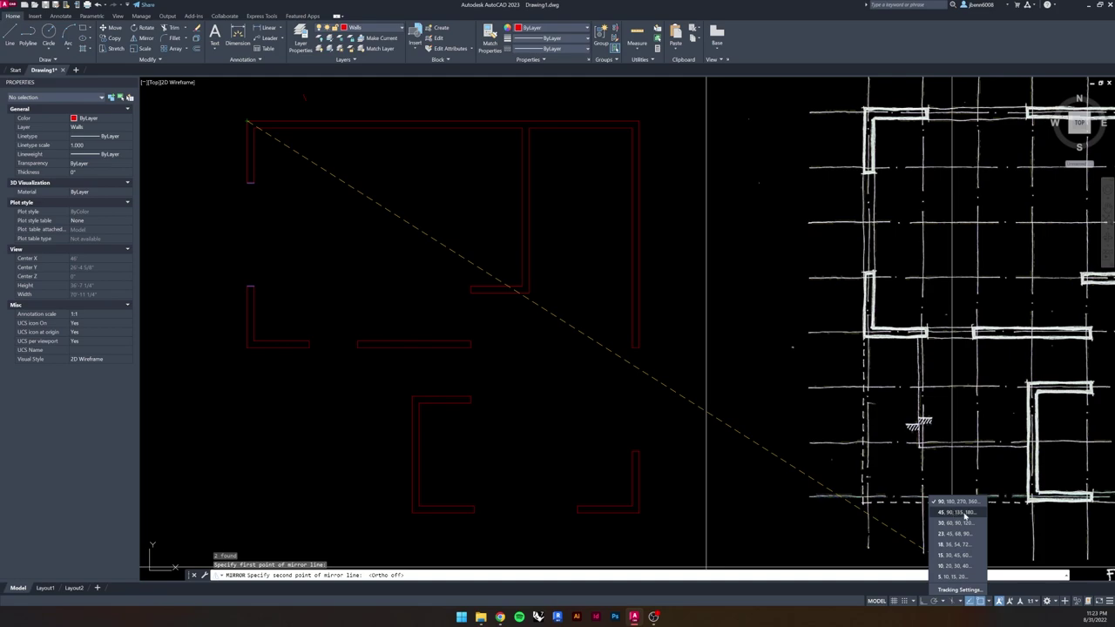
{"action": "left_click", "coordinate": [957, 512]}
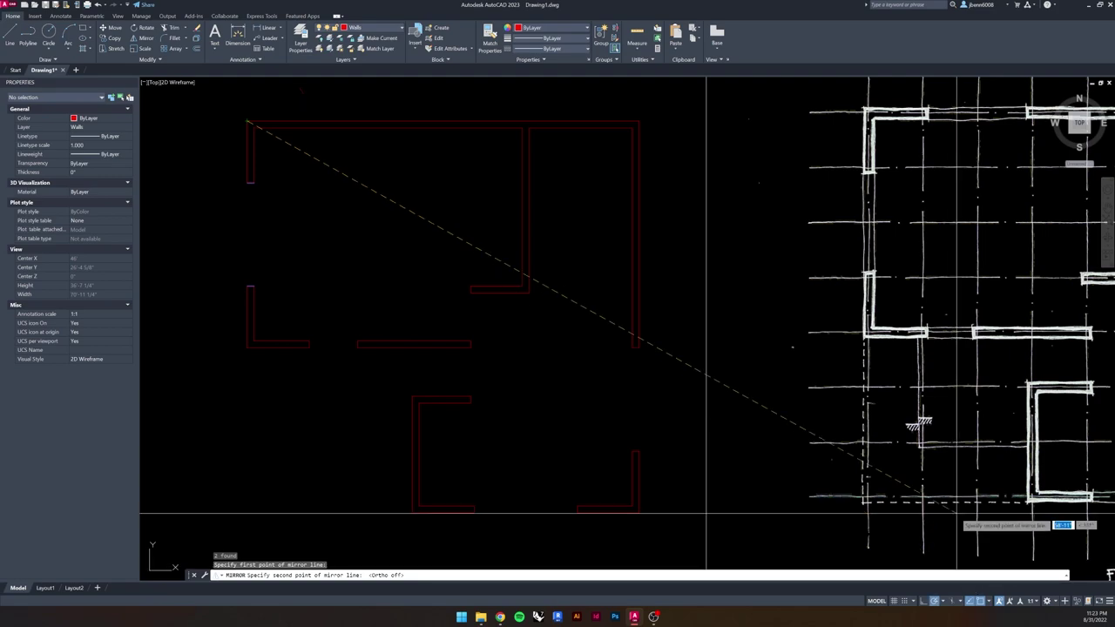
{"action": "left_click", "coordinate": [324, 203]}
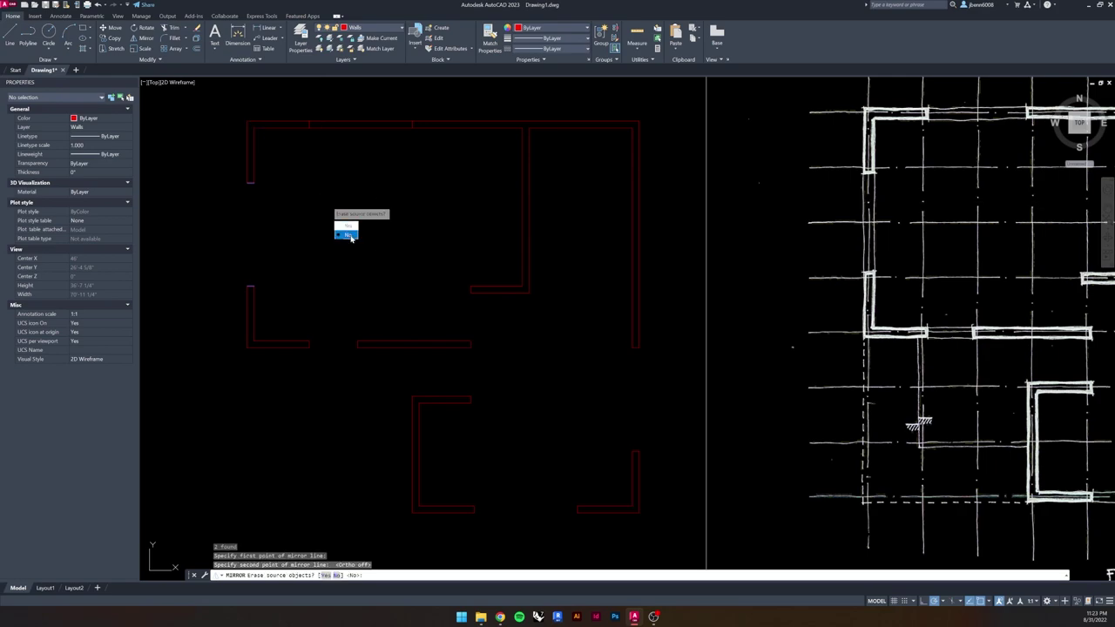
{"action": "left_click", "coordinate": [348, 235]}
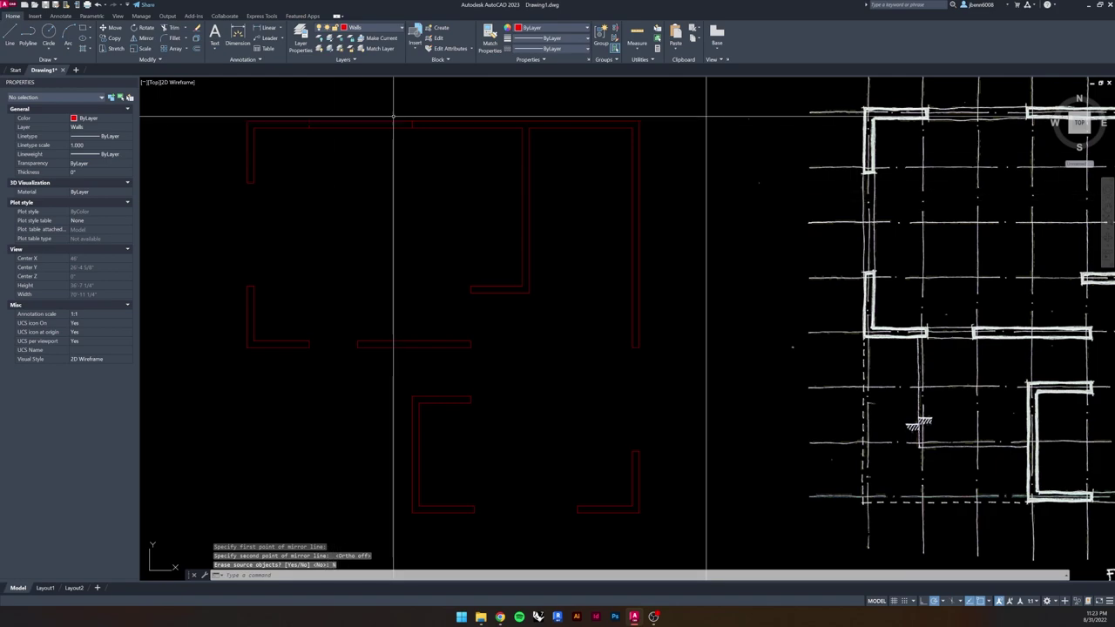
{"action": "scroll", "coordinate": [309, 122], "scroll_direction": "up", "scroll_amount": 2}
{"action": "middle_click_drag", "start_coordinate": [410, 157], "coordinate": [361, 204]}
{"action": "scroll", "coordinate": [483, 236], "scroll_direction": "down", "scroll_amount": 4}
{"action": "middle_click_drag", "start_coordinate": [771, 206], "coordinate": [654, 176]}
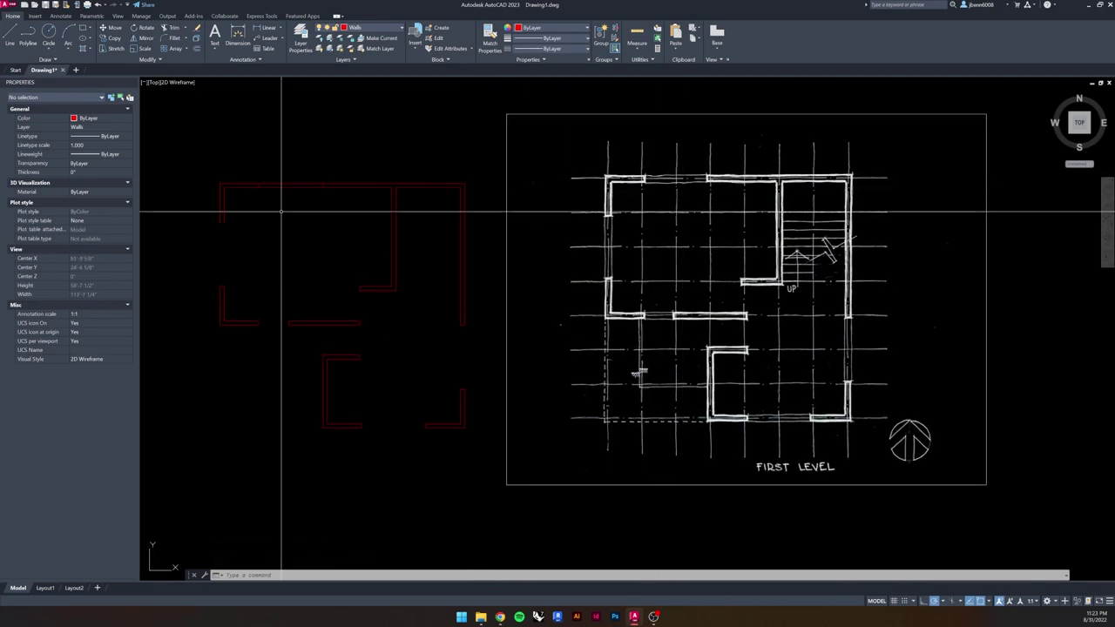
- Trim the top red wall between its two mirrored jamb lines to open the doorway
{"action": "scroll", "coordinate": [273, 203], "scroll_direction": "up", "scroll_amount": 2}
{"action": "key", "text": "Escape"}
{"action": "key", "text": "Escape"}
{"action": "left_click", "coordinate": [229, 142]}
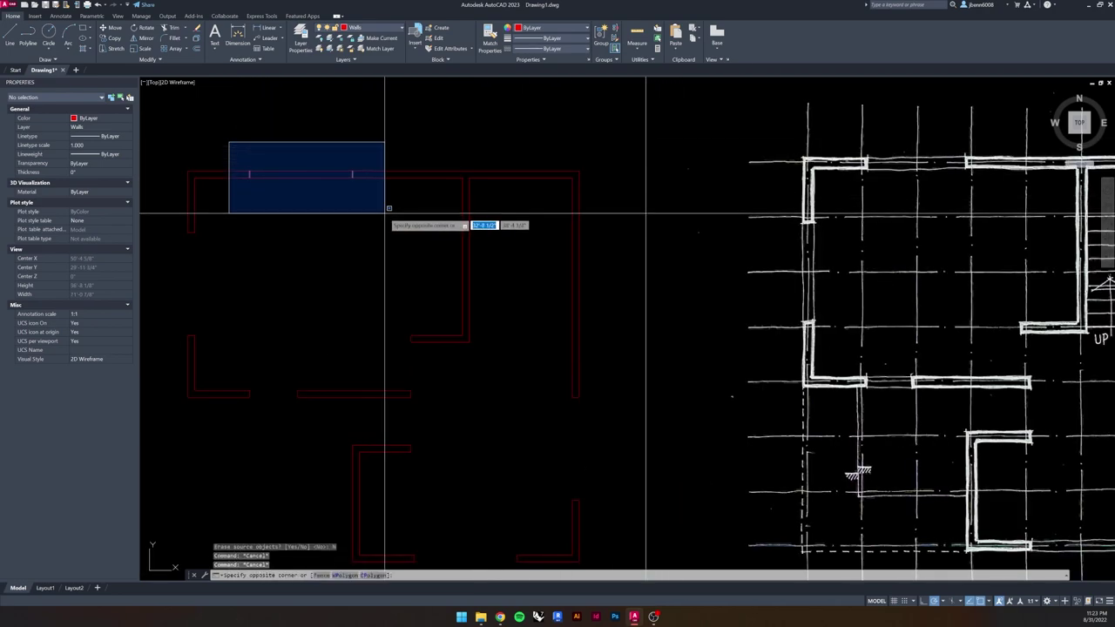
{"action": "left_click", "coordinate": [384, 215]}
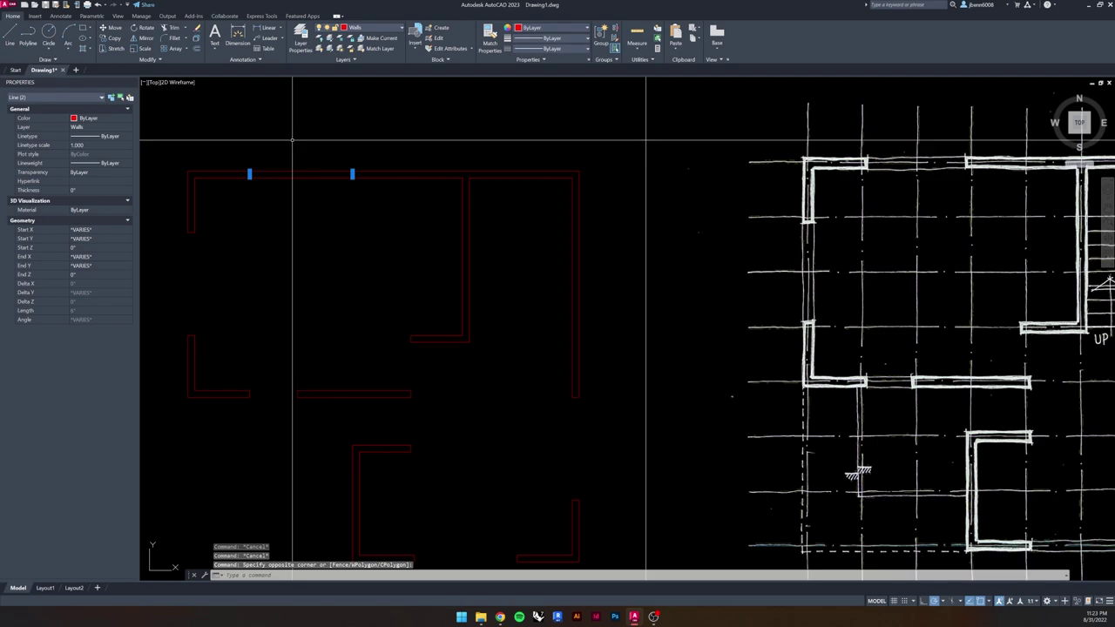
{"action": "type", "text": "tr"}
{"action": "key", "text": "Return"}
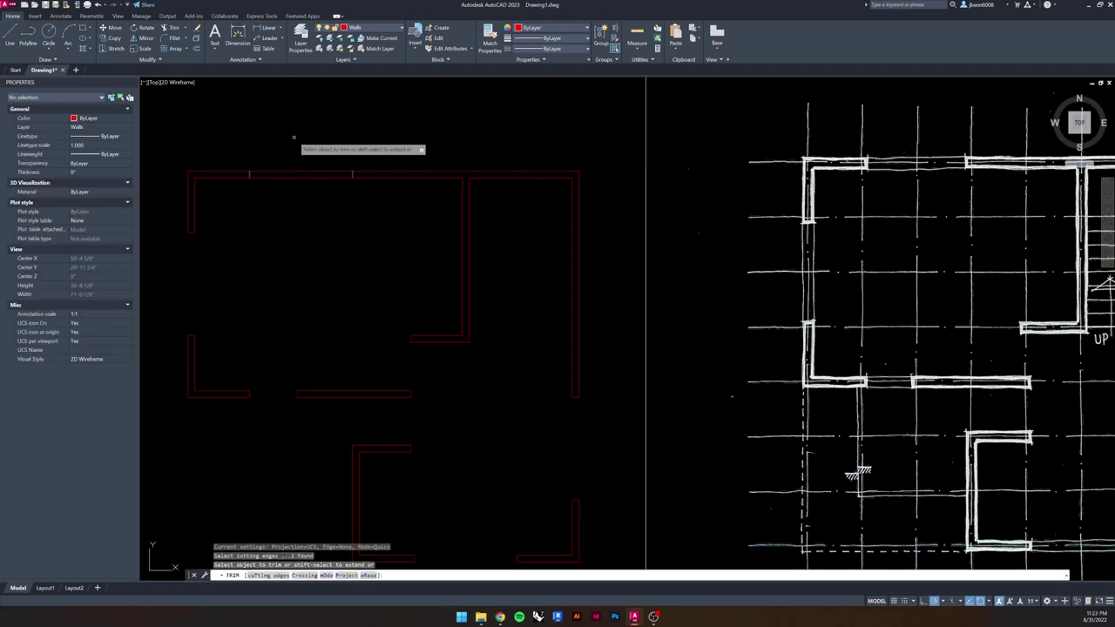
{"action": "left_click_drag", "start_coordinate": [314, 152], "coordinate": [283, 214]}
{"action": "key", "text": "Escape"}
{"action": "key", "text": "Escape"}
{"action": "key", "text": "Escape"}
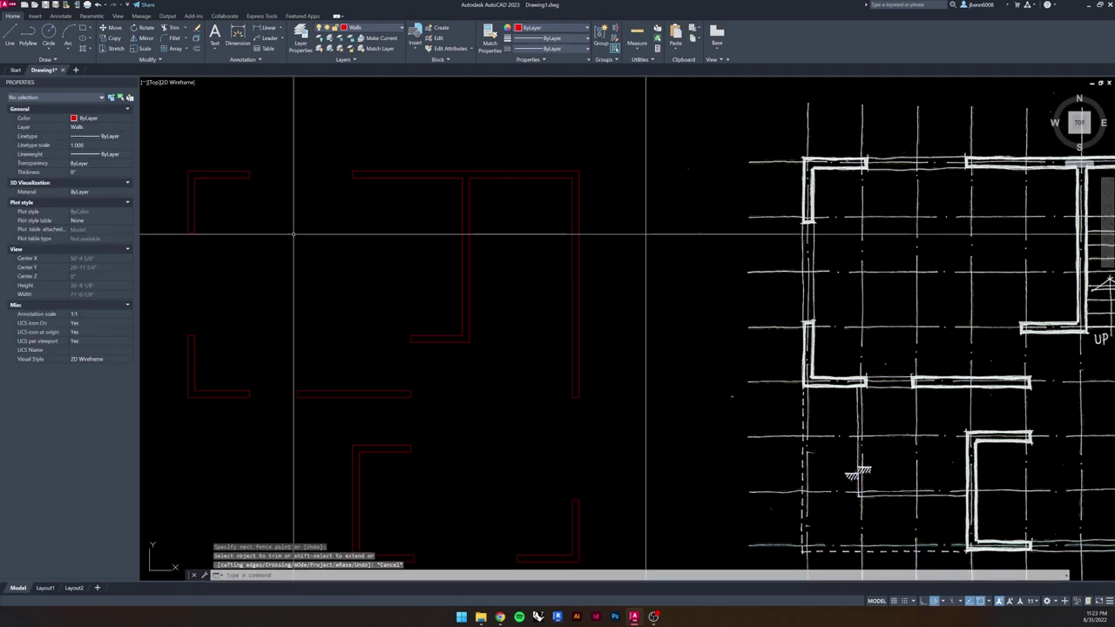
{"action": "middle_click_drag", "start_coordinate": [292, 251], "coordinate": [301, 223]}
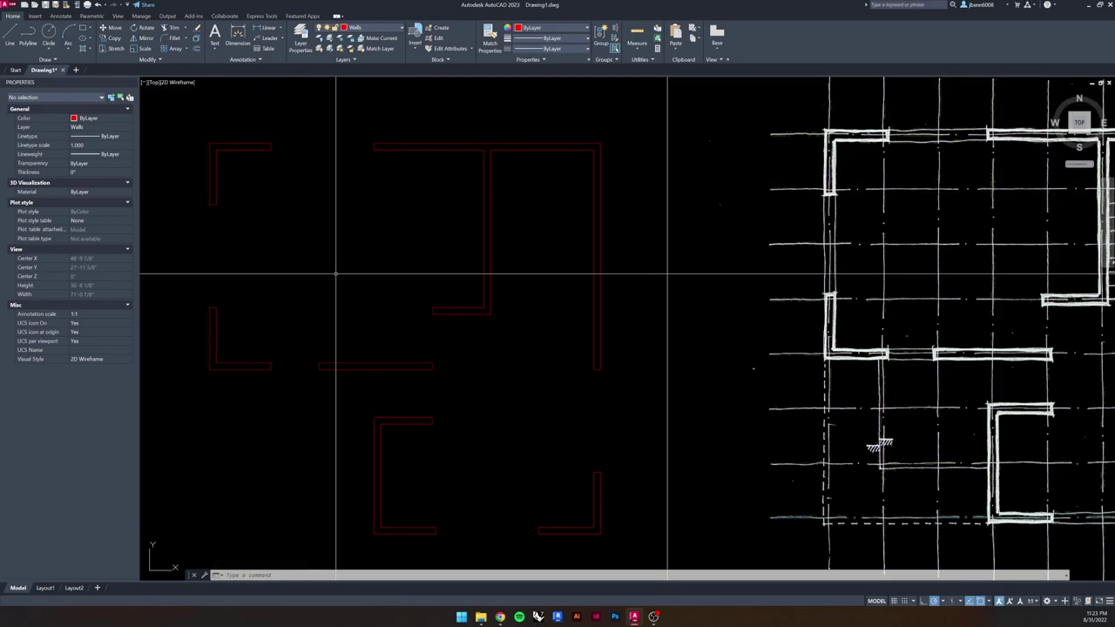
{"action": "left_click", "coordinate": [188, 202]}
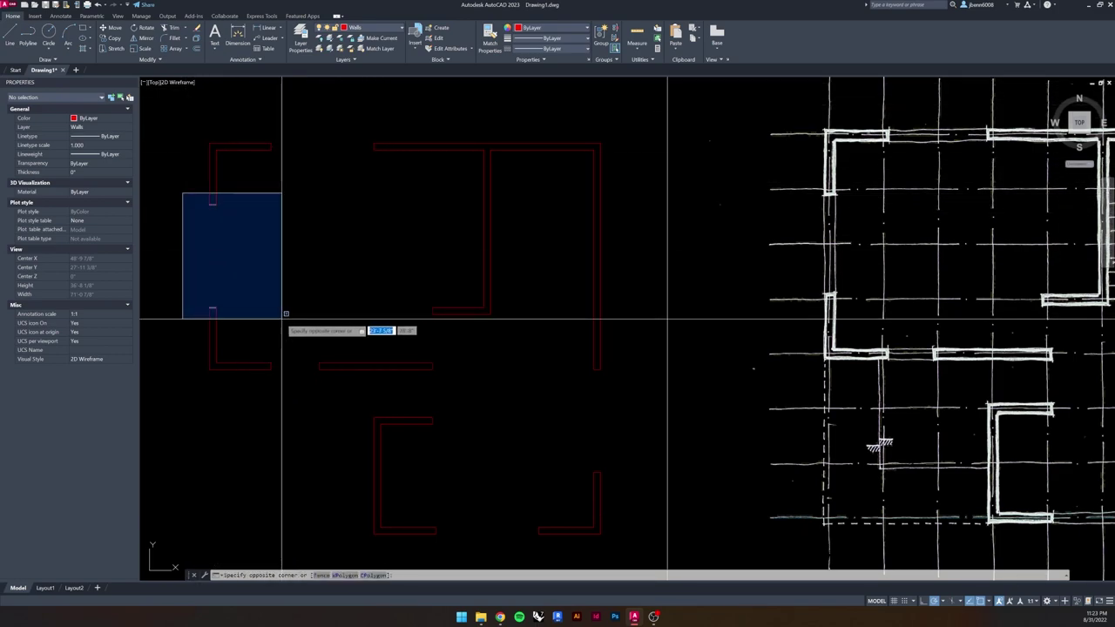
{"action": "left_click", "coordinate": [282, 312]}
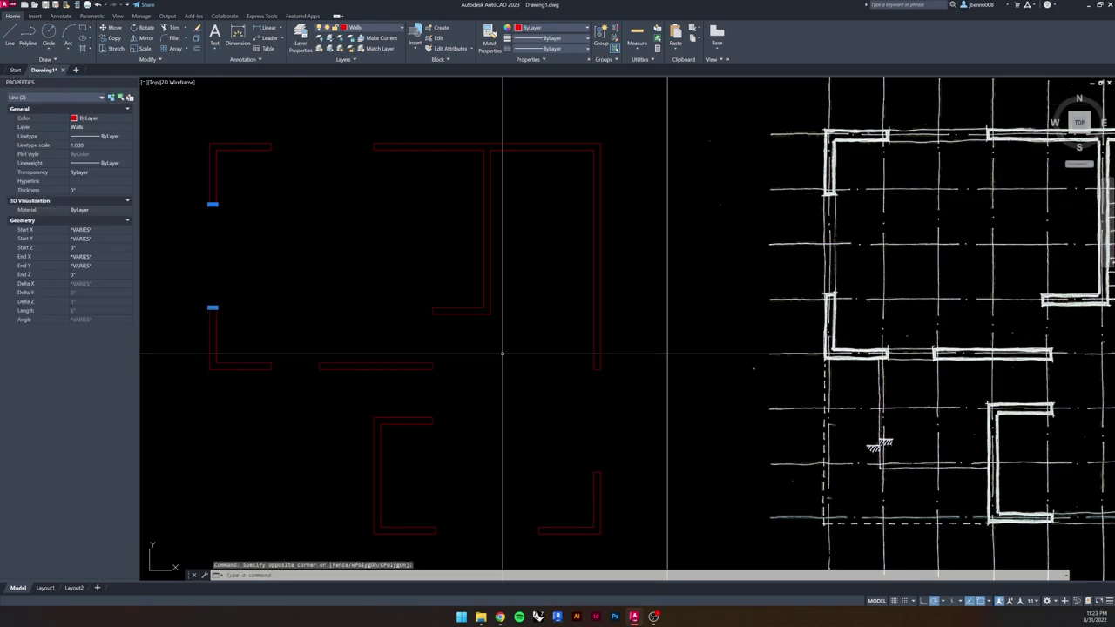
{"action": "left_click", "coordinate": [935, 601]}
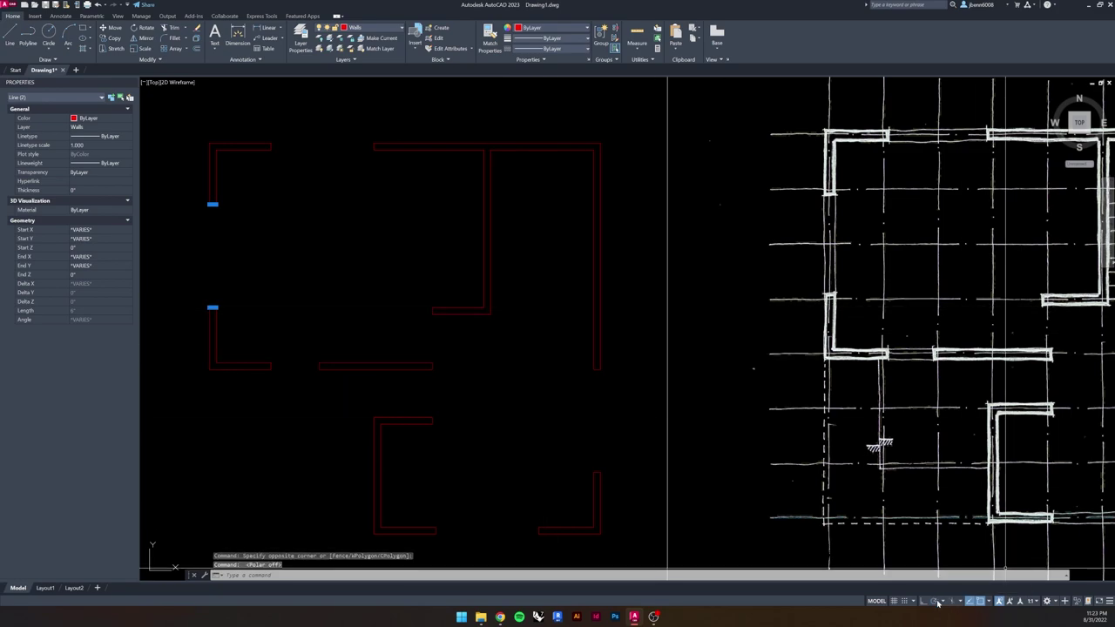
{"action": "left_click", "coordinate": [934, 601]}
{"action": "left_click", "coordinate": [944, 602]}
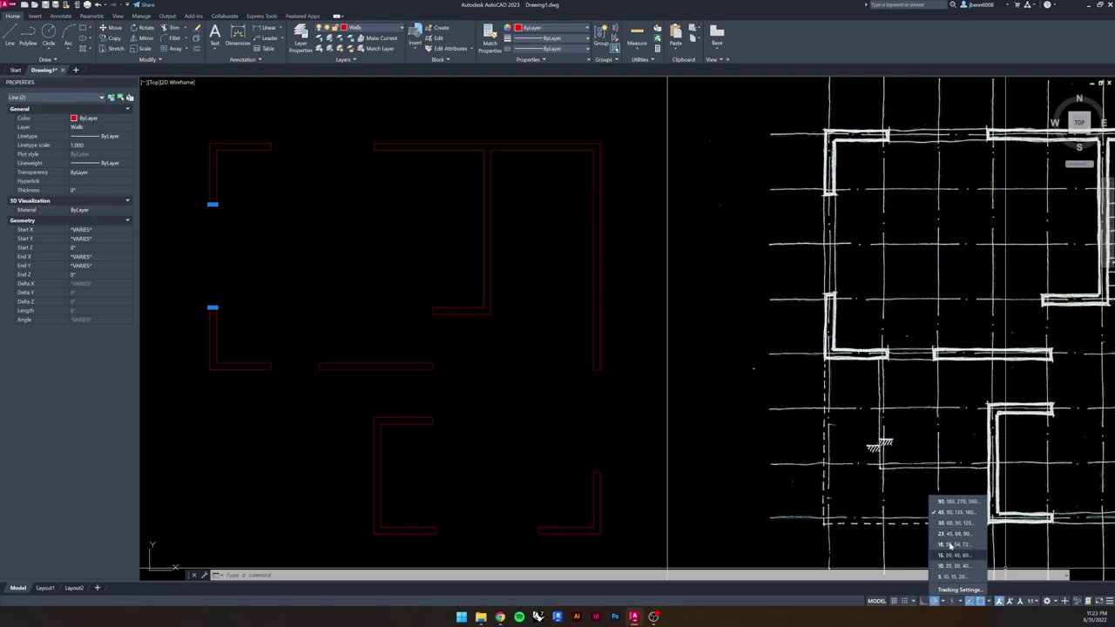
{"action": "left_click", "coordinate": [187, 186]}
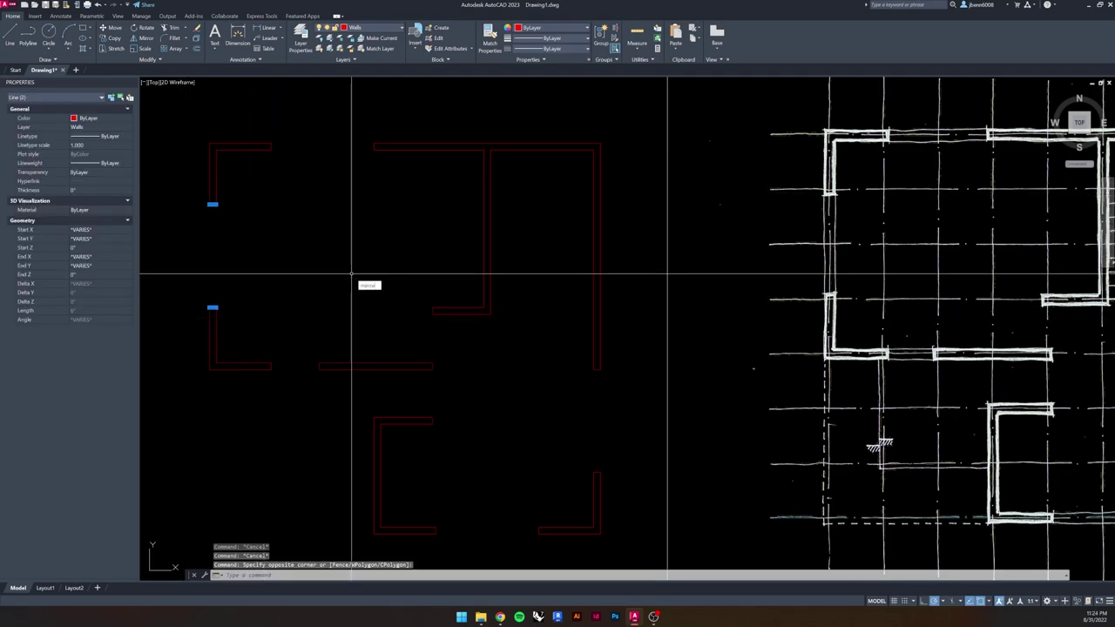
{"action": "type", "text": "mi"}
{"action": "key", "text": "Return"}
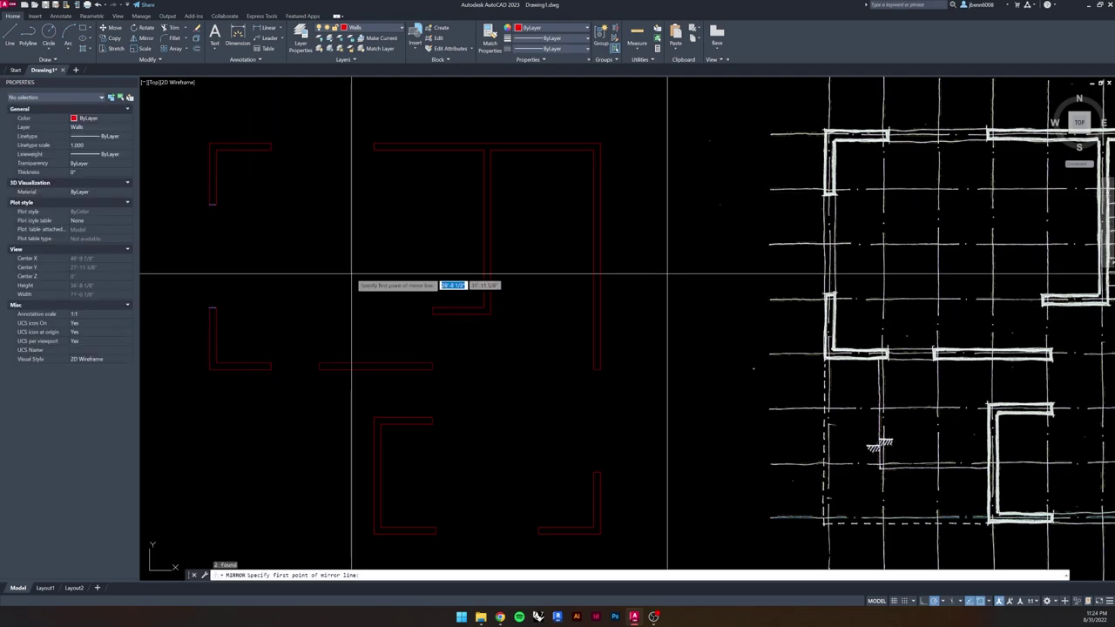
{"action": "left_click", "coordinate": [211, 145]}
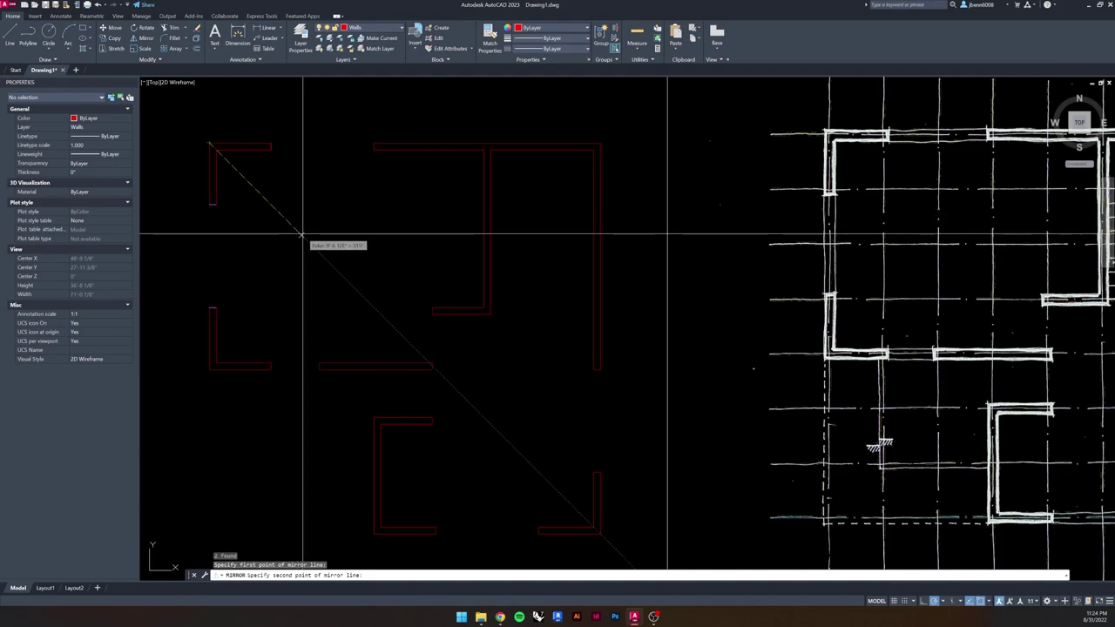
{"action": "key", "text": "Escape"}
{"action": "key", "text": "Escape"}
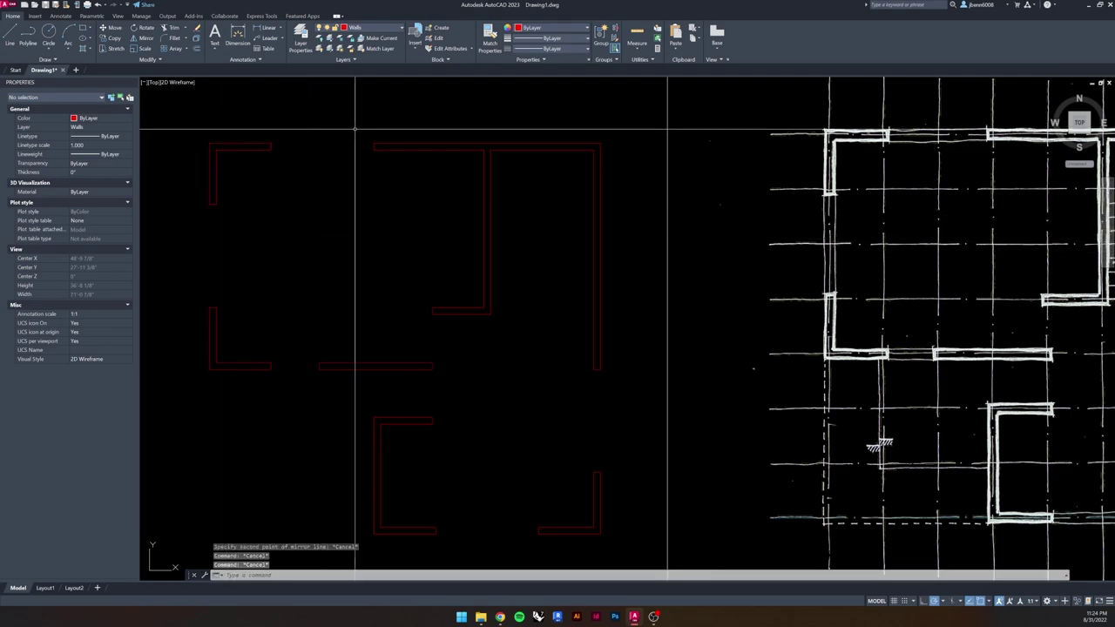
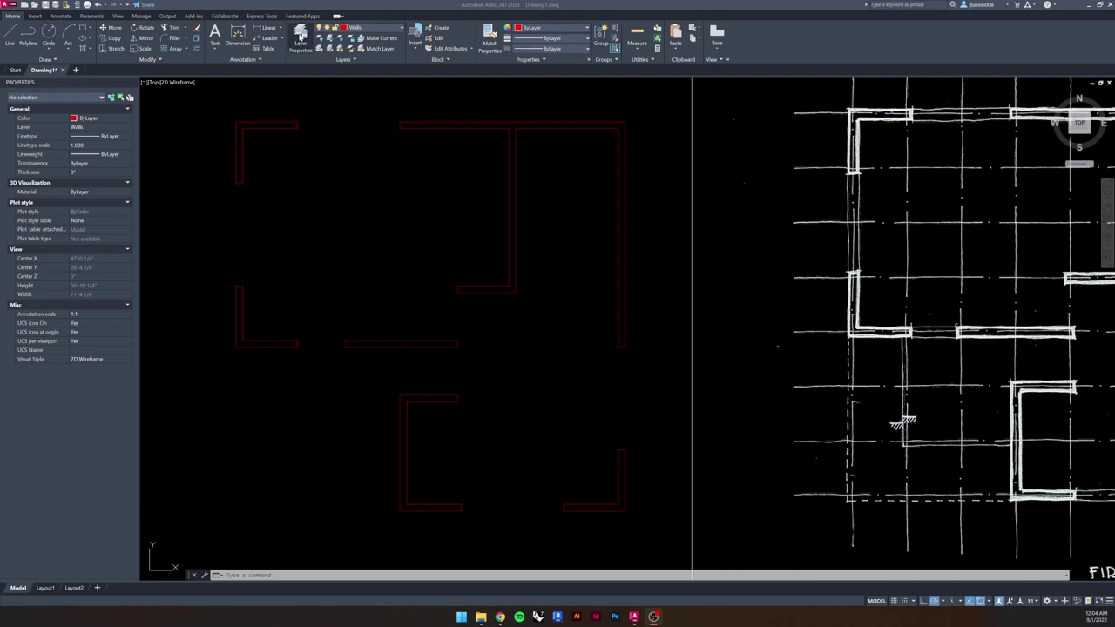
- Add a new layer named Windows, colour it yellow, and make it the current layer
{"action": "left_click", "coordinate": [300, 38]}
{"action": "left_click", "coordinate": [300, 37]}
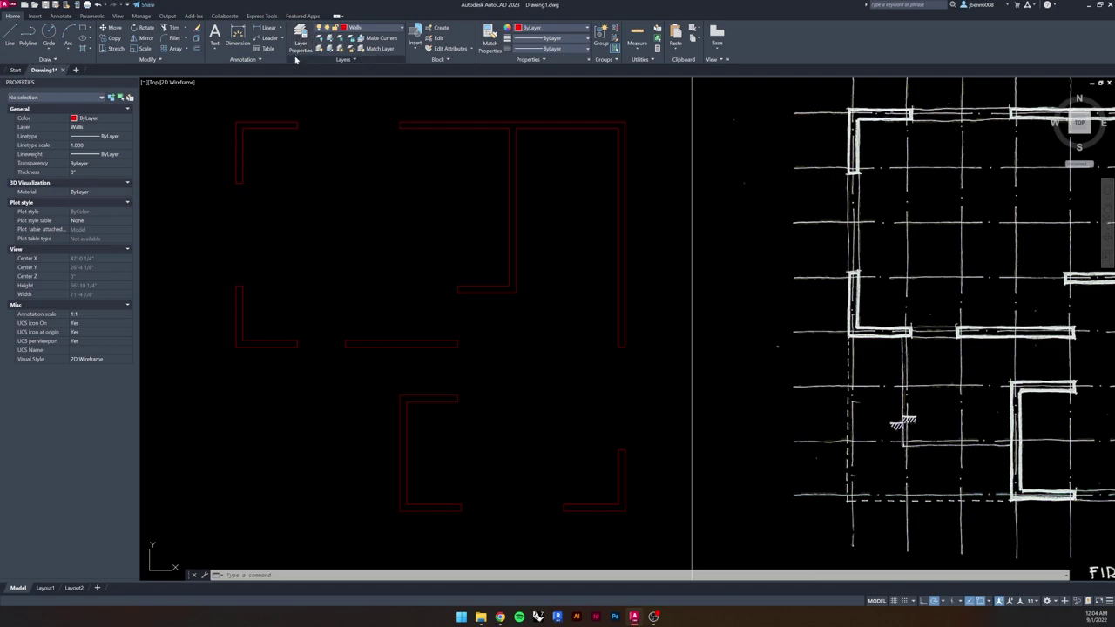
{"action": "left_click", "coordinate": [494, 164]}
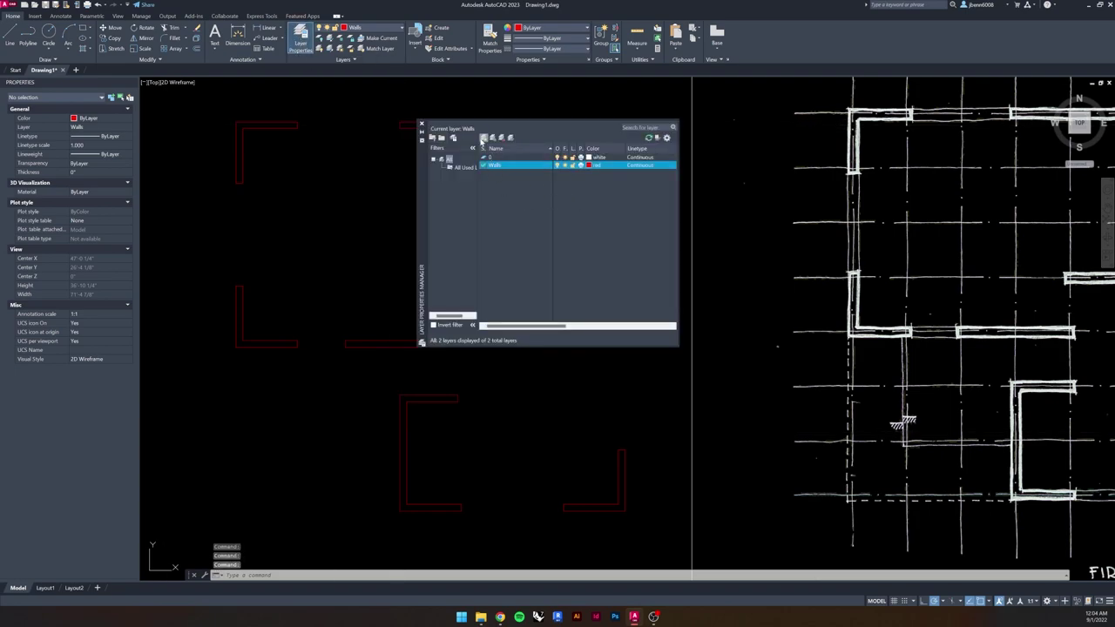
{"action": "left_click", "coordinate": [484, 138]}
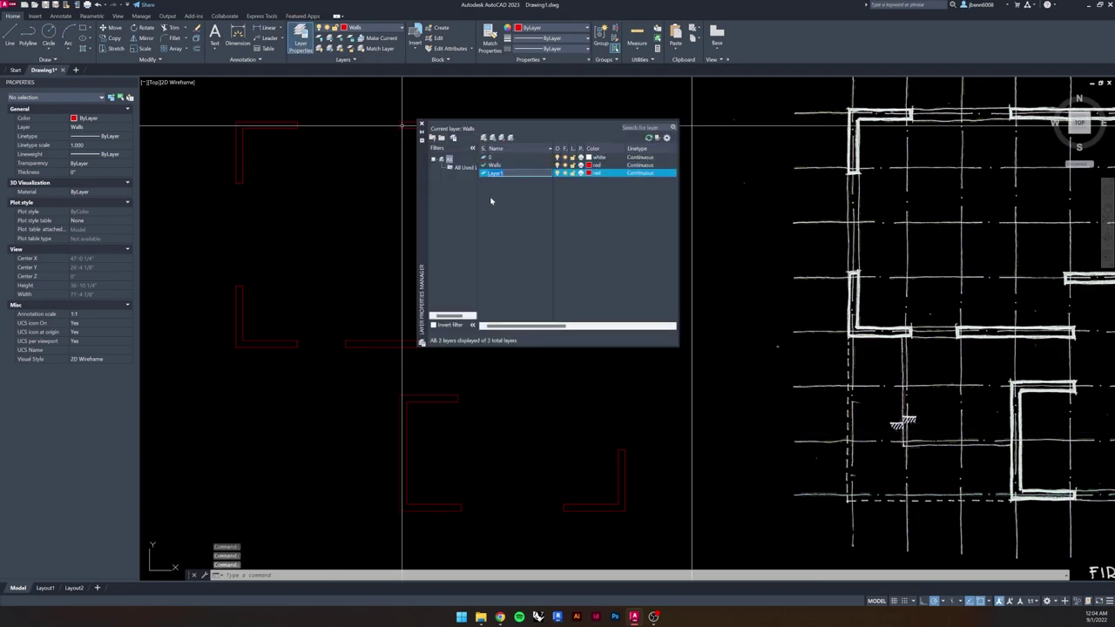
{"action": "type", "text": "Windows"}
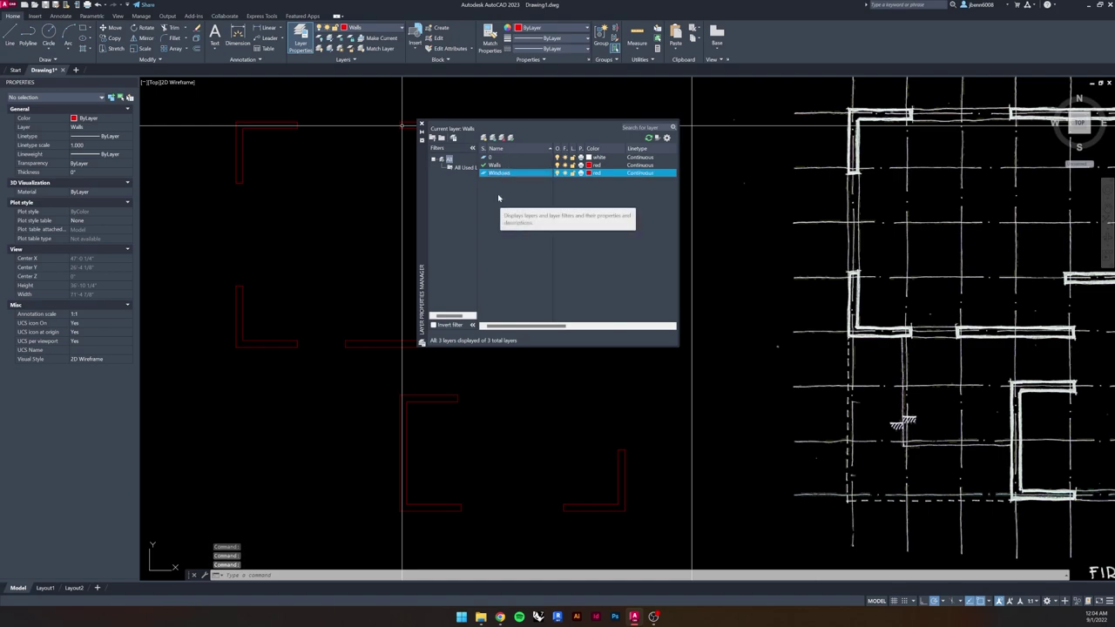
{"action": "left_click", "coordinate": [593, 173]}
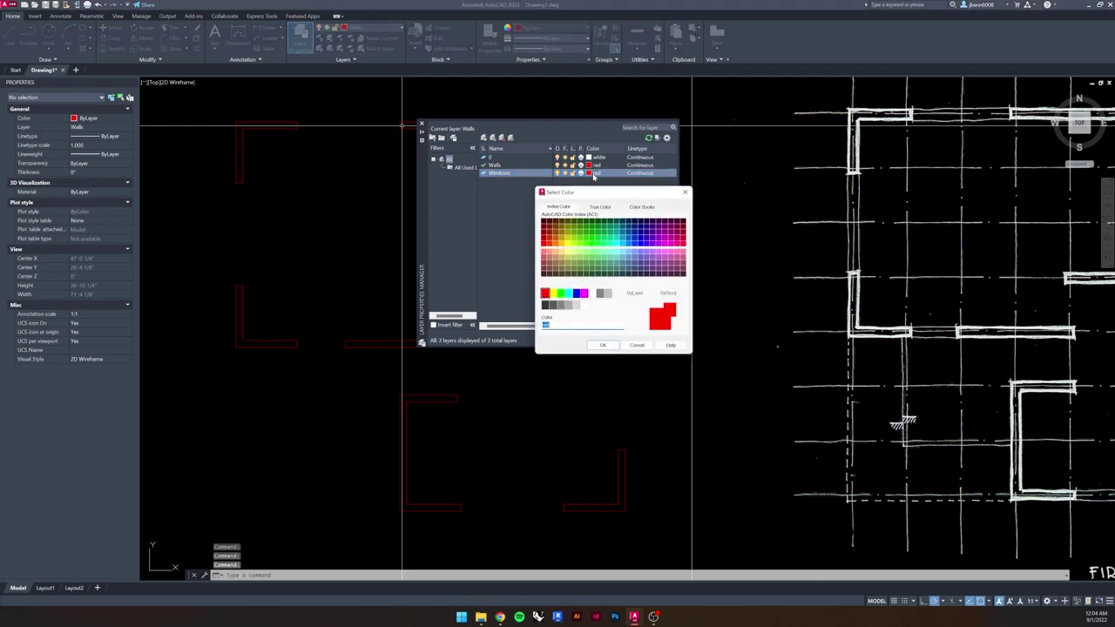
{"action": "left_click", "coordinate": [603, 345]}
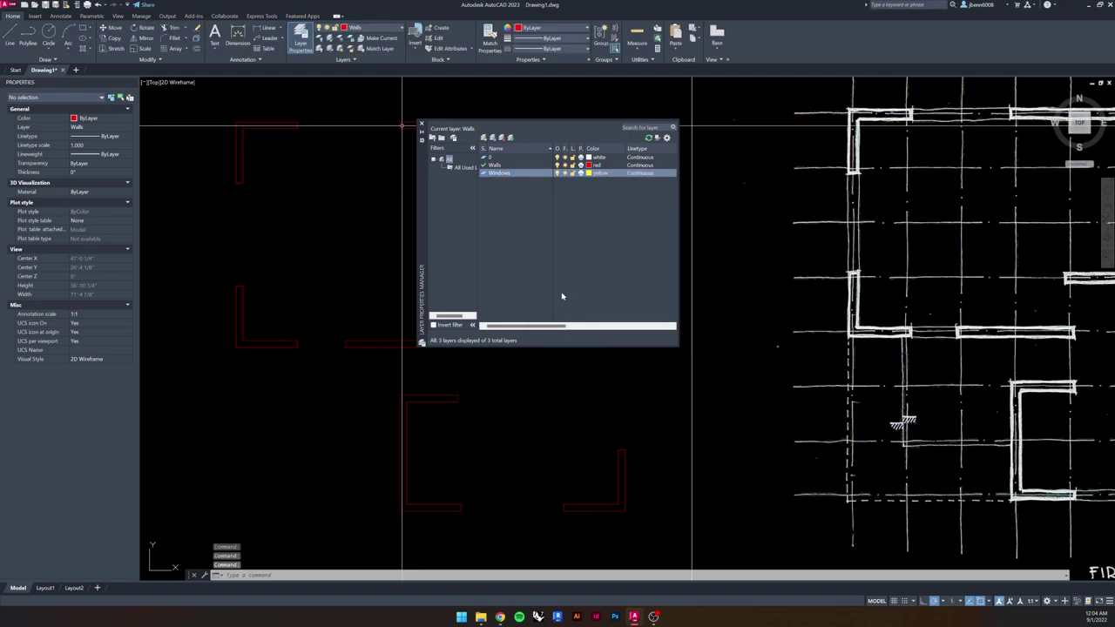
{"action": "left_click", "coordinate": [421, 123]}
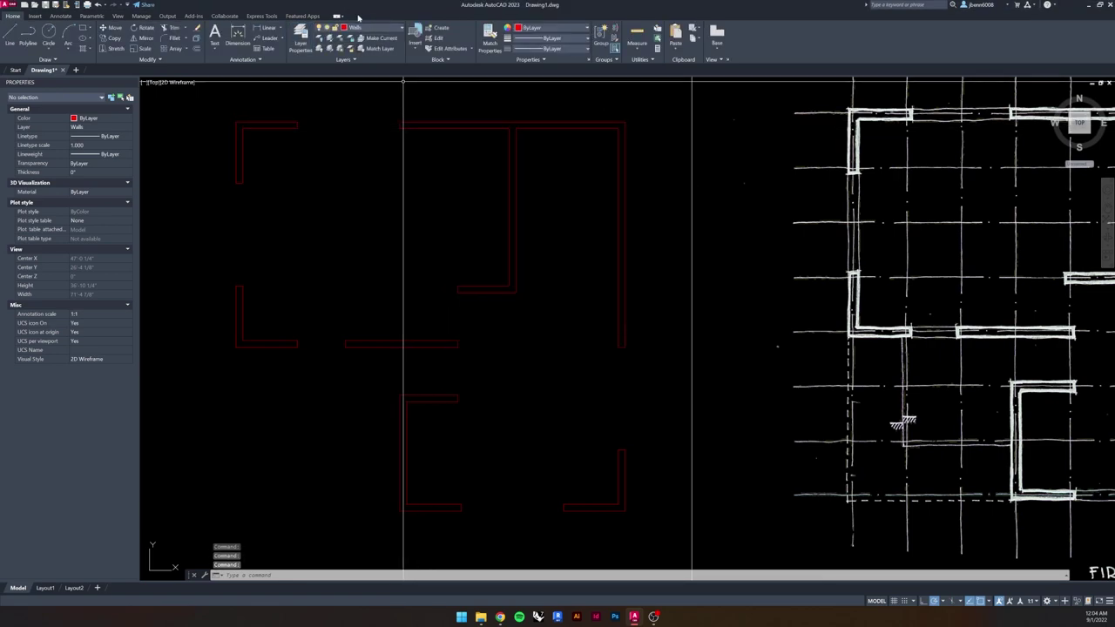
{"action": "left_click", "coordinate": [363, 26]}
{"action": "left_click", "coordinate": [362, 59]}
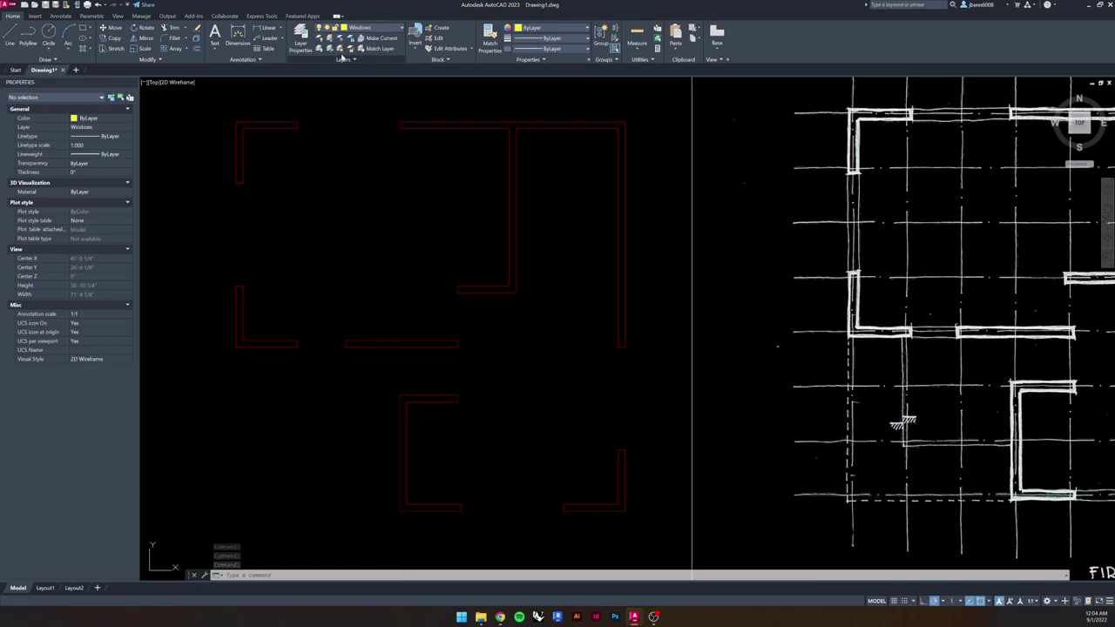
- Draw a short vertical window line straight down from the red wall end's right bottom corner
{"action": "left_click", "coordinate": [10, 35]}
{"action": "scroll", "coordinate": [235, 196], "scroll_direction": "up", "scroll_amount": 3}
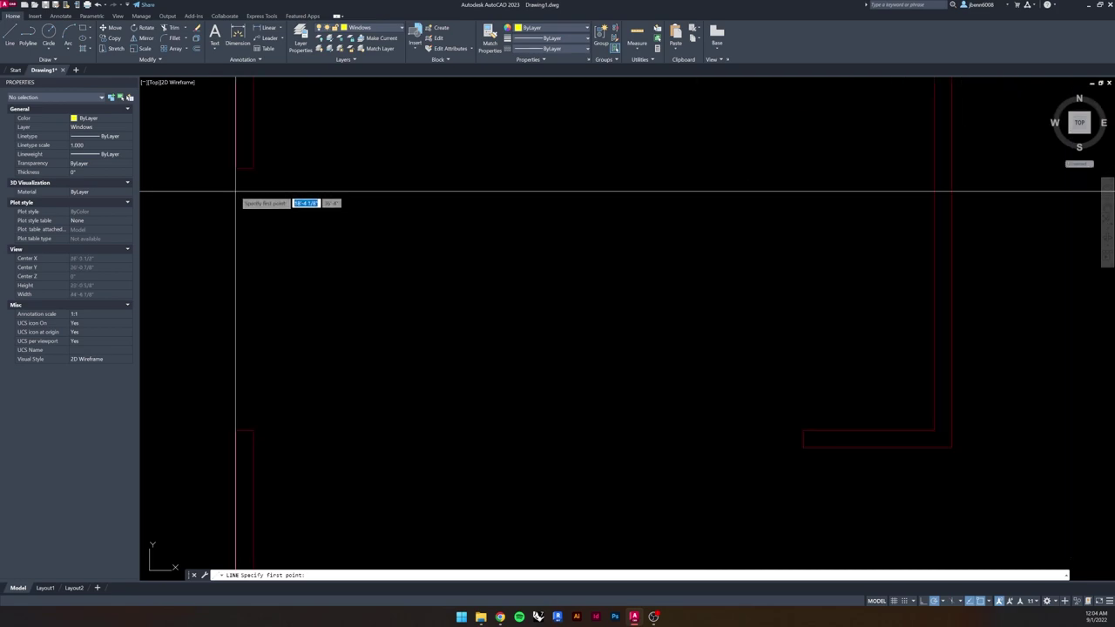
{"action": "scroll", "coordinate": [246, 200], "scroll_direction": "up", "scroll_amount": 3}
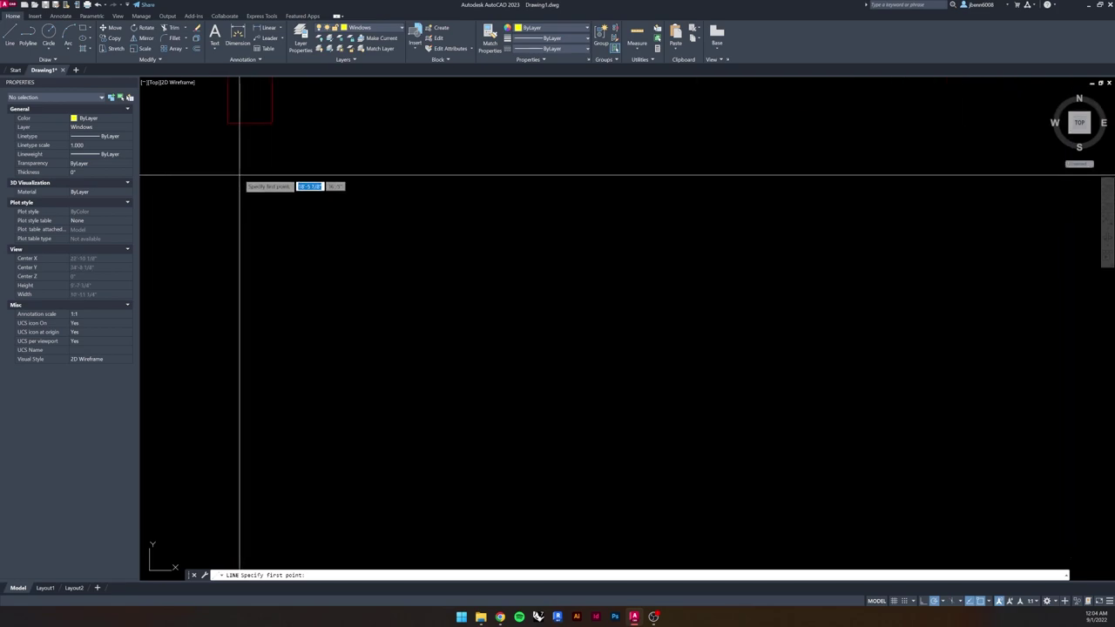
{"action": "left_click", "coordinate": [319, 259]}
{"action": "key", "text": "Escape"}
{"action": "scroll", "coordinate": [304, 221], "scroll_direction": "up", "scroll_amount": 3}
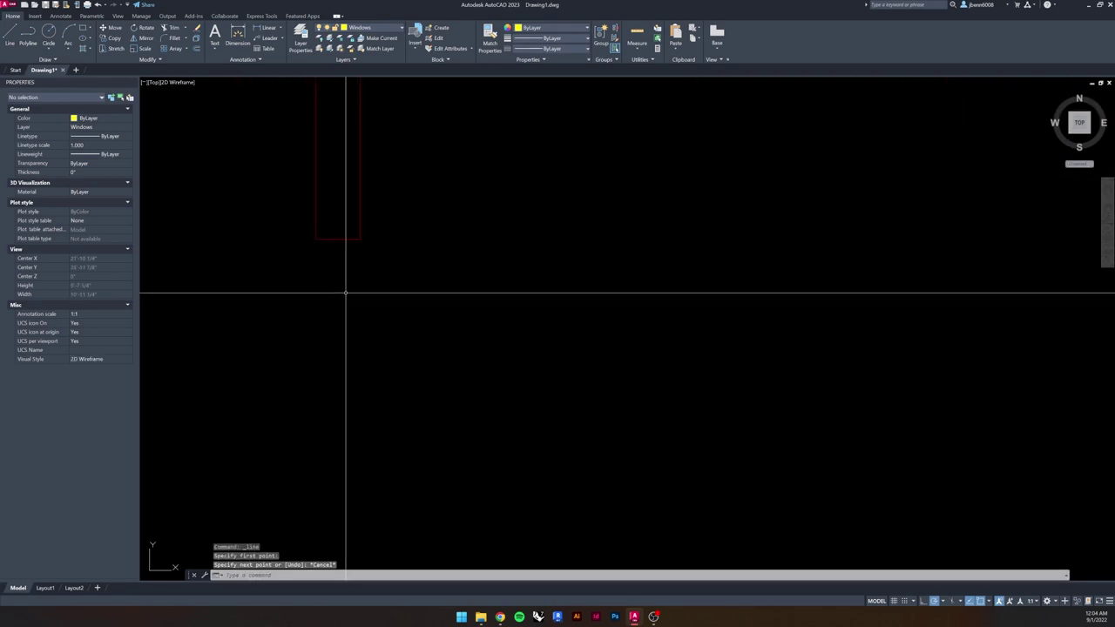
{"action": "key", "text": "Return"}
{"action": "left_click", "coordinate": [315, 239]}
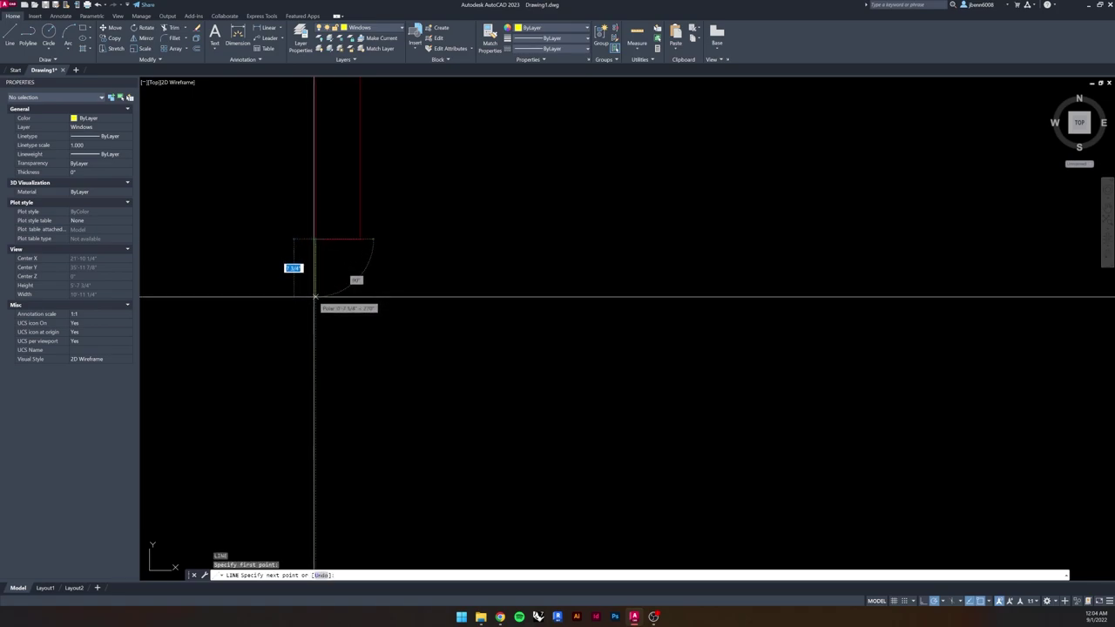
{"action": "key", "text": "Escape"}
{"action": "key", "text": "Return"}
{"action": "left_click", "coordinate": [359, 239]}
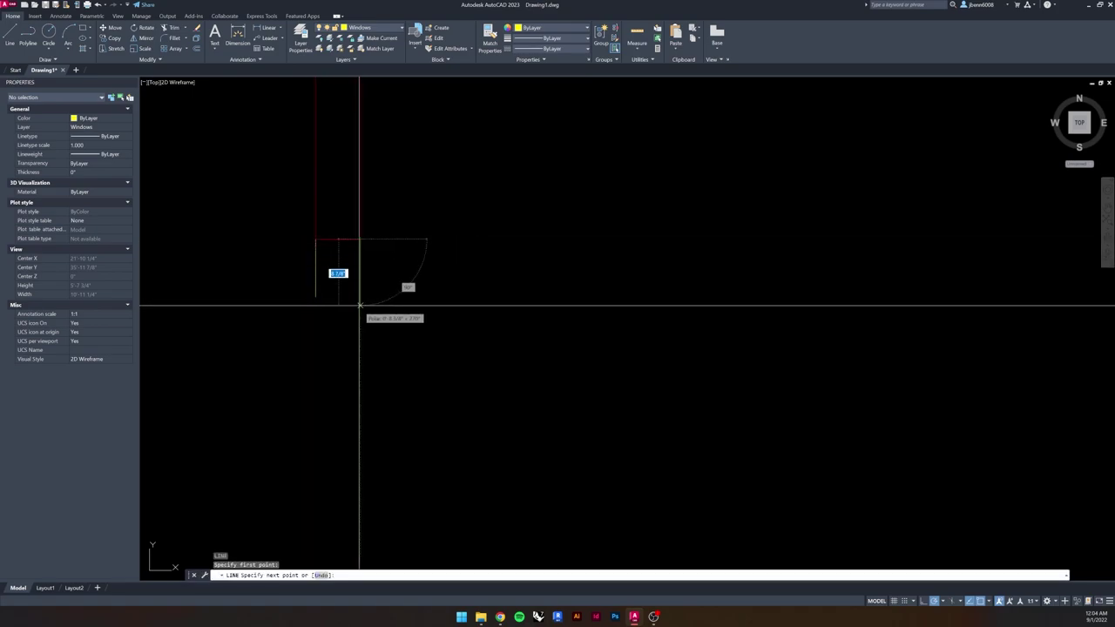
{"action": "left_click", "coordinate": [361, 297]}
{"action": "key", "text": "Escape"}
{"action": "key", "text": "Escape"}
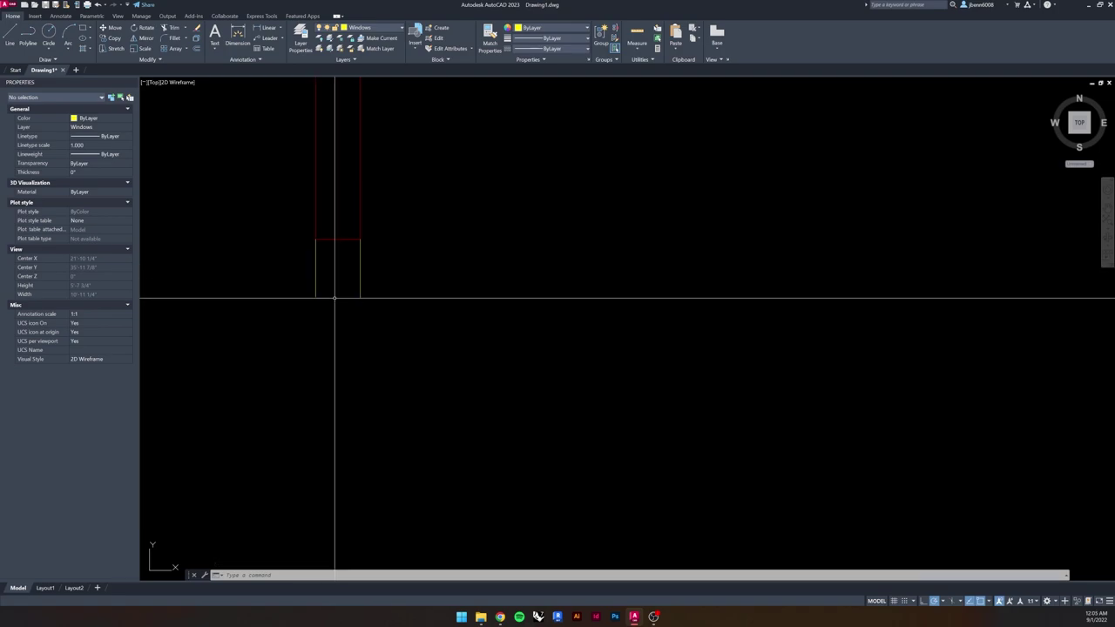
- Move the left window line 1 unit inward toward the opening's centre
{"action": "left_click", "coordinate": [331, 273]}
{"action": "left_click", "coordinate": [306, 299]}
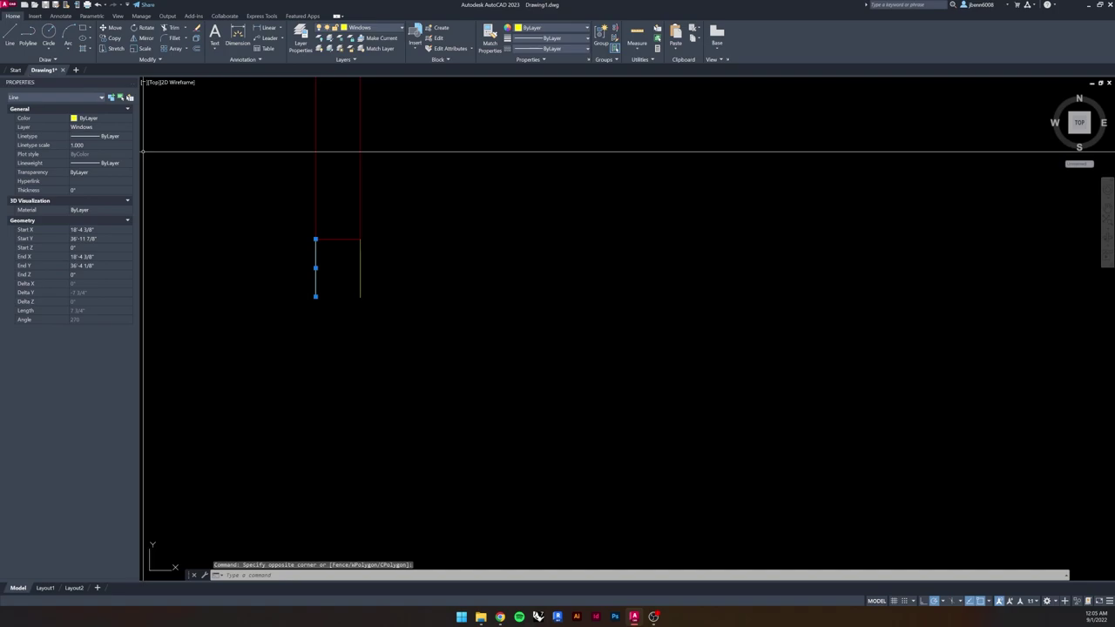
{"action": "left_click", "coordinate": [104, 27]}
{"action": "left_click", "coordinate": [291, 373]}
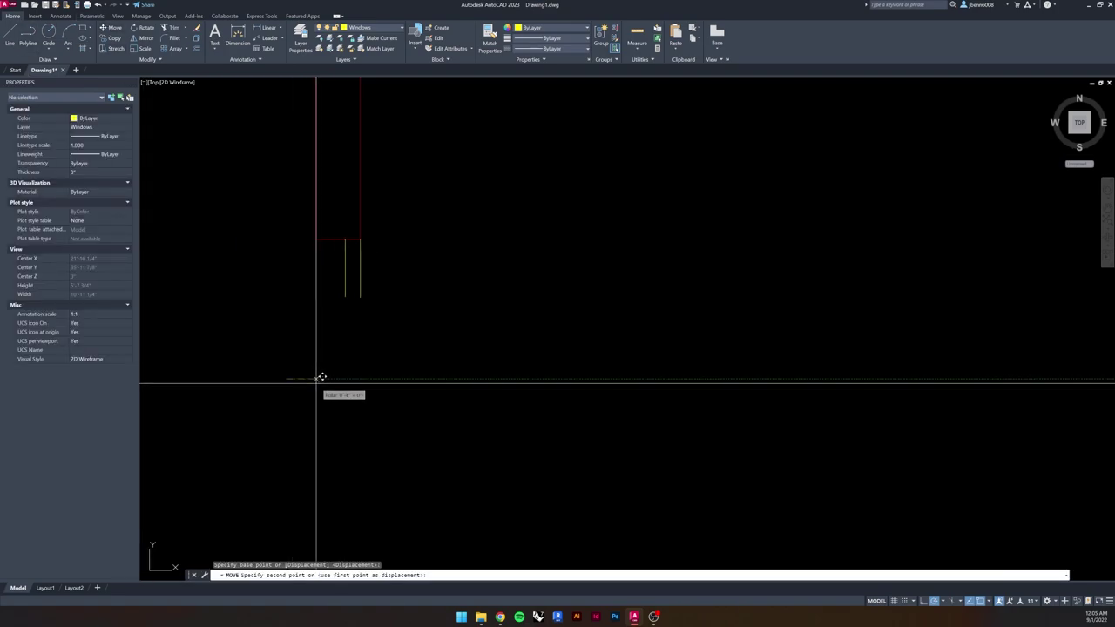
{"action": "type", "text": "1"}
{"action": "key", "text": "Return"}
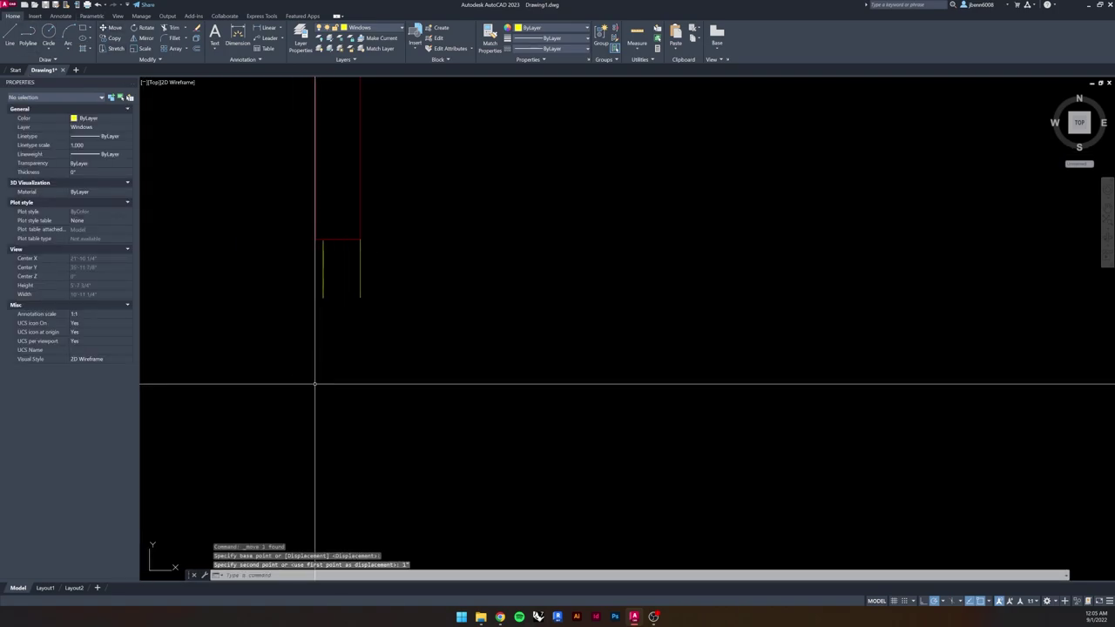
{"action": "key", "text": "Escape"}
{"action": "key", "text": "Escape"}
- With Ortho on, move the right window line 1 unit inward
{"action": "left_click", "coordinate": [360, 287]}
{"action": "left_click", "coordinate": [198, 192]}
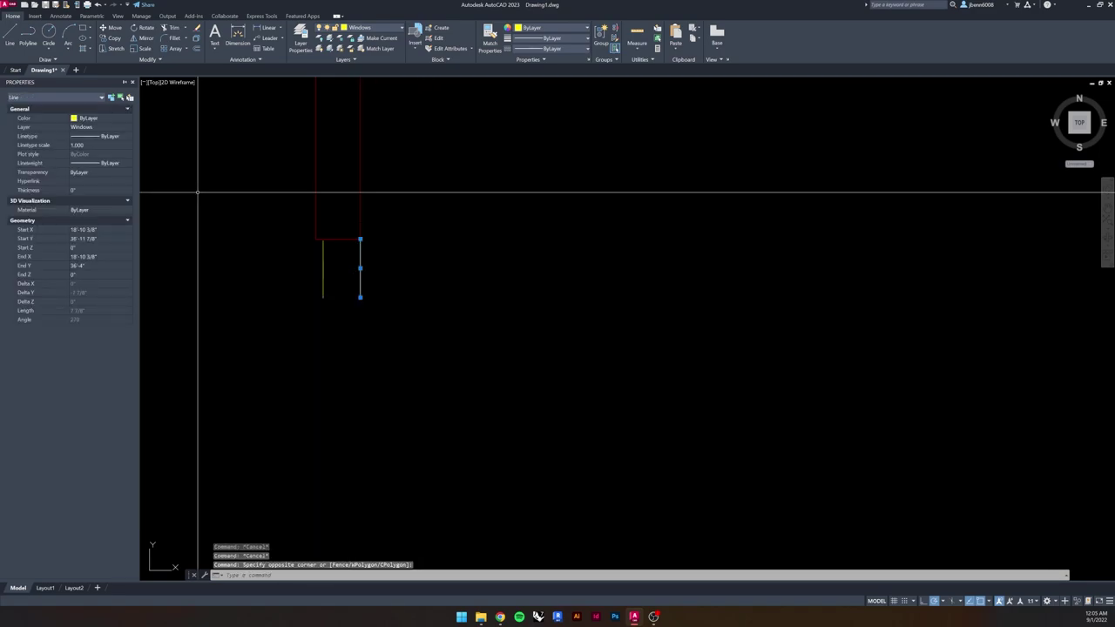
{"action": "left_click", "coordinate": [105, 27]}
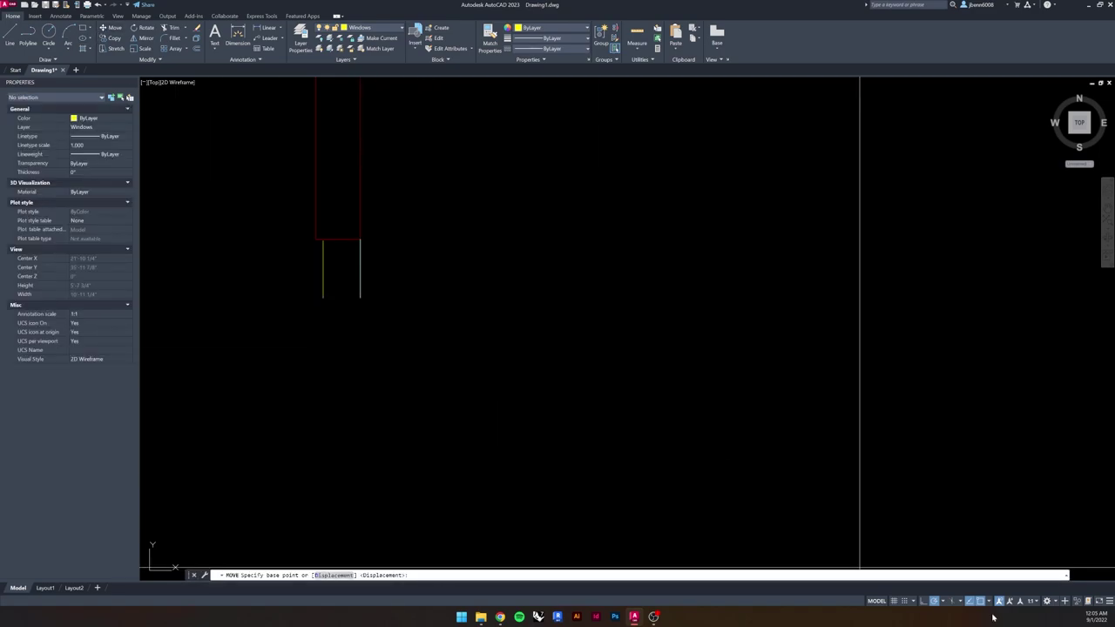
{"action": "left_click", "coordinate": [925, 601]}
{"action": "left_click", "coordinate": [393, 356]}
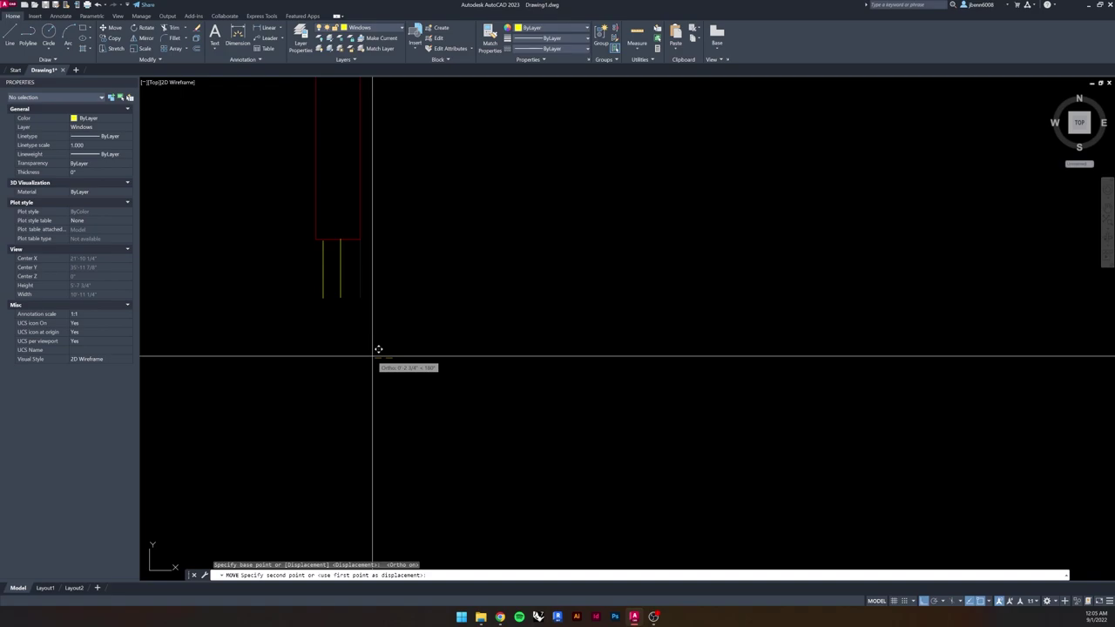
{"action": "type", "text": "1"}
{"action": "key", "text": "Return"}
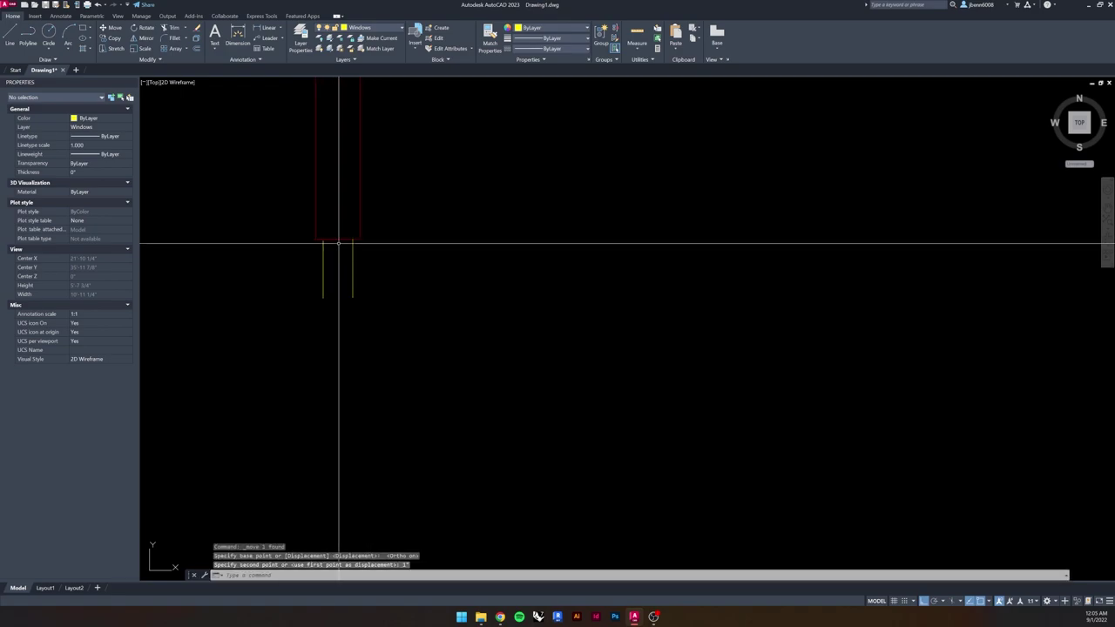
{"action": "key", "text": "Escape"}
{"action": "key", "text": "Escape"}
- Reselect the left window line and start another move, then cancel it
{"action": "left_click", "coordinate": [275, 261]}
{"action": "left_click", "coordinate": [244, 275]}
{"action": "left_click", "coordinate": [114, 27]}
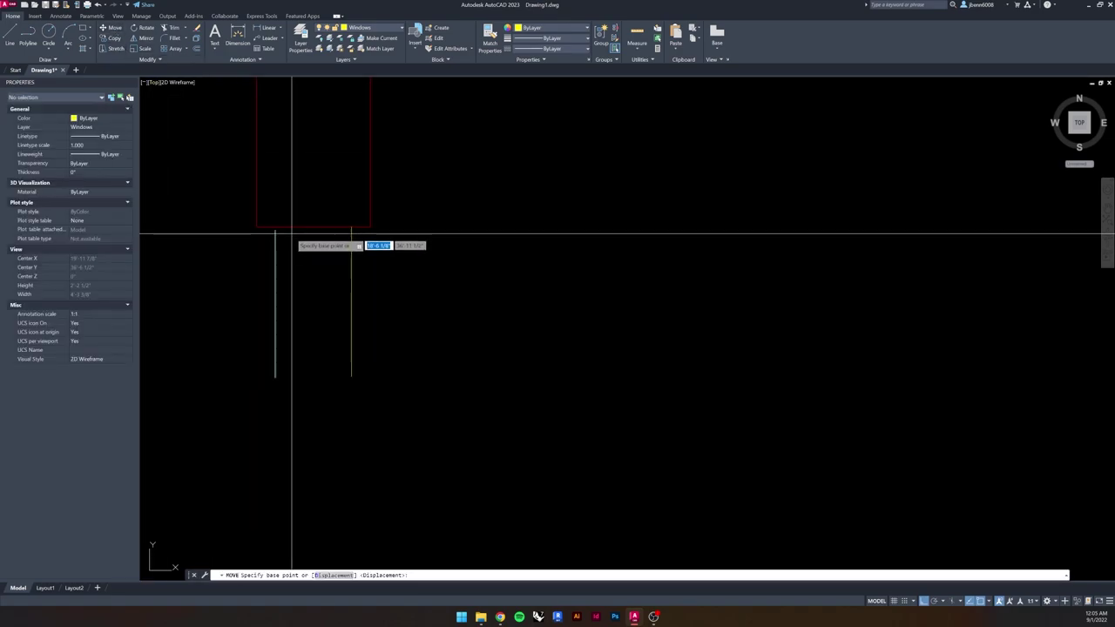
{"action": "key", "text": "Escape"}
{"action": "key", "text": "Escape"}
{"action": "key", "text": "Escape"}
{"action": "scroll", "coordinate": [378, 304], "scroll_direction": "down", "scroll_amount": 2}
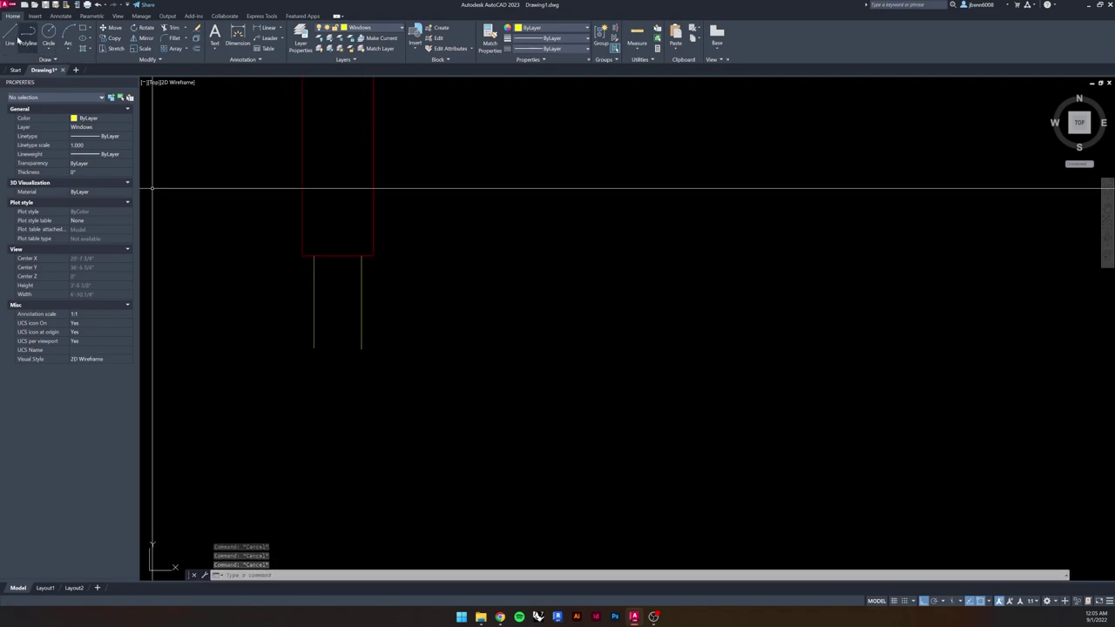
- Offset the wall end's bottom edge 2 units downward to form the window's bottom line
{"action": "left_click", "coordinate": [348, 233]}
{"action": "left_click", "coordinate": [334, 271]}
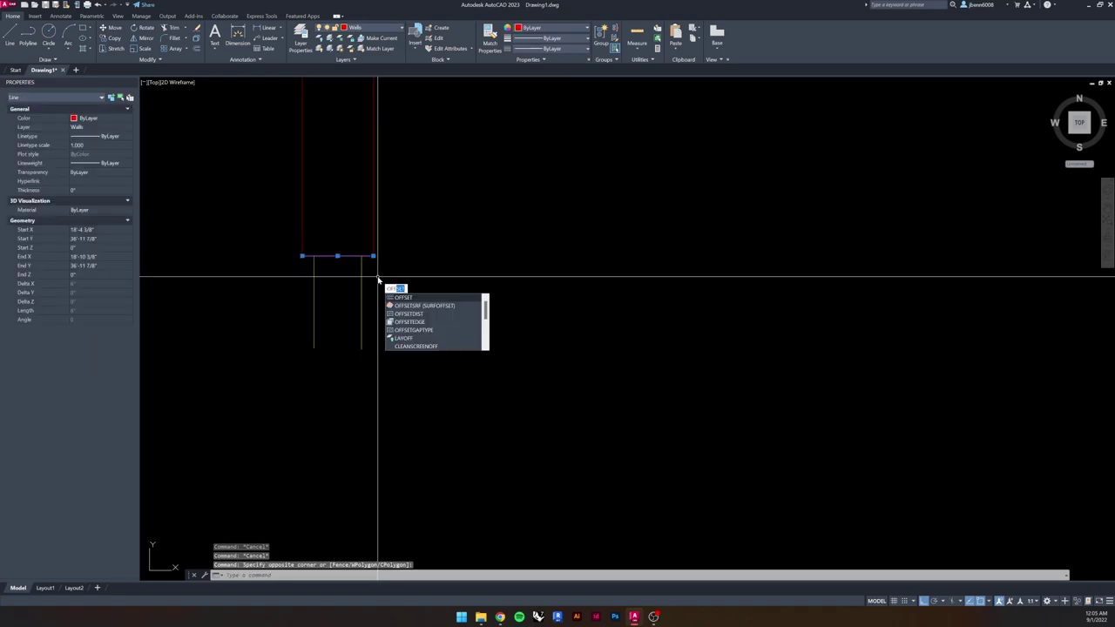
{"action": "key", "text": "Return"}
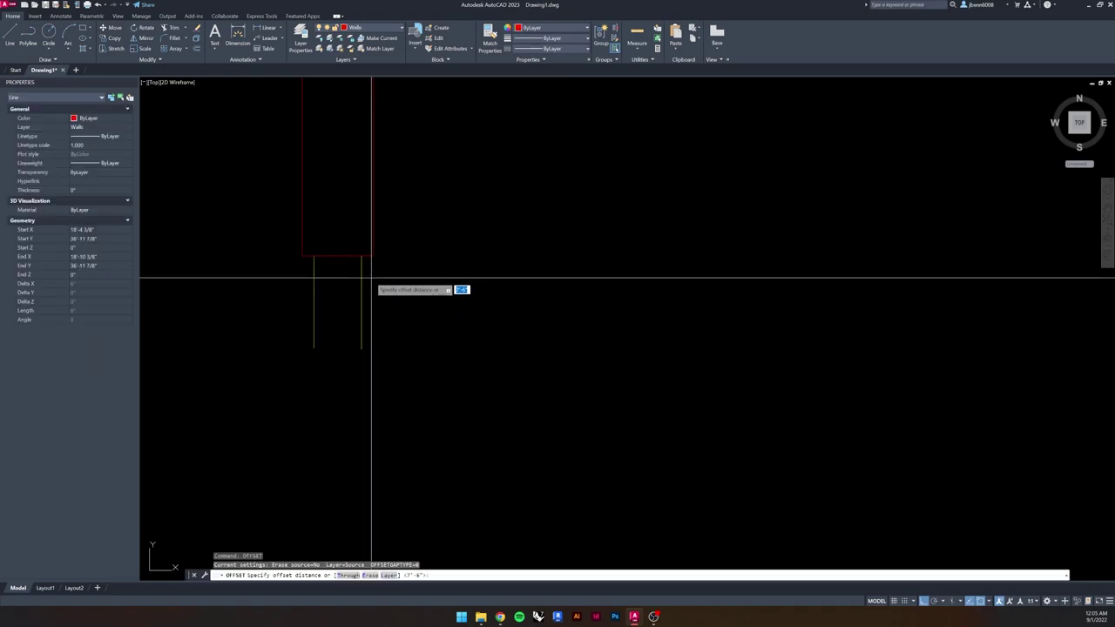
{"action": "type", "text": "2"}
{"action": "key", "text": "Return"}
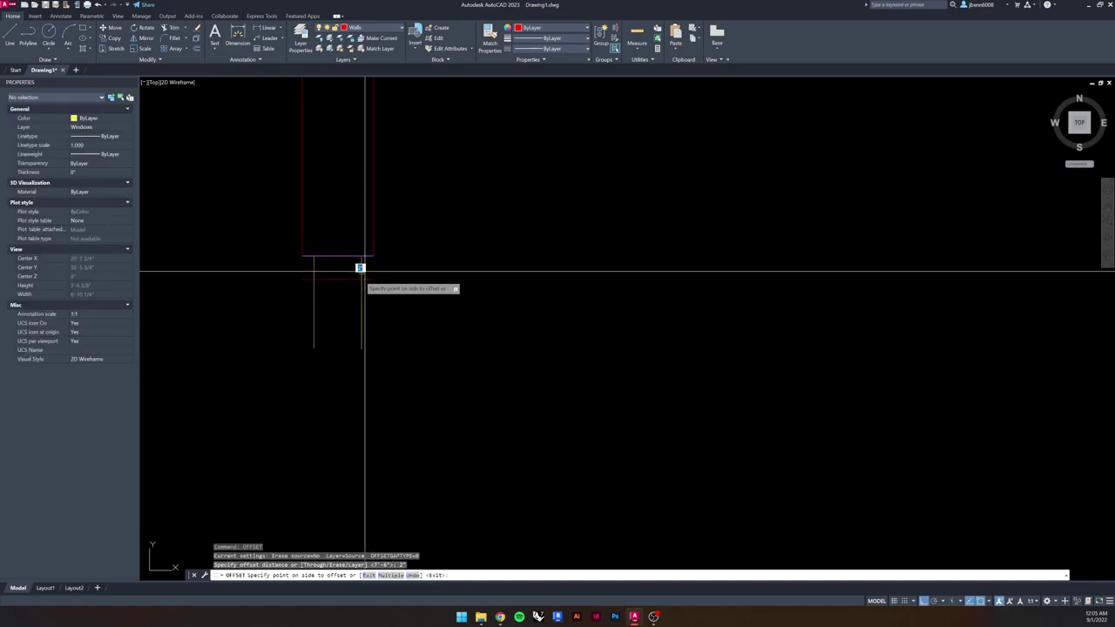
{"action": "left_click", "coordinate": [345, 315]}
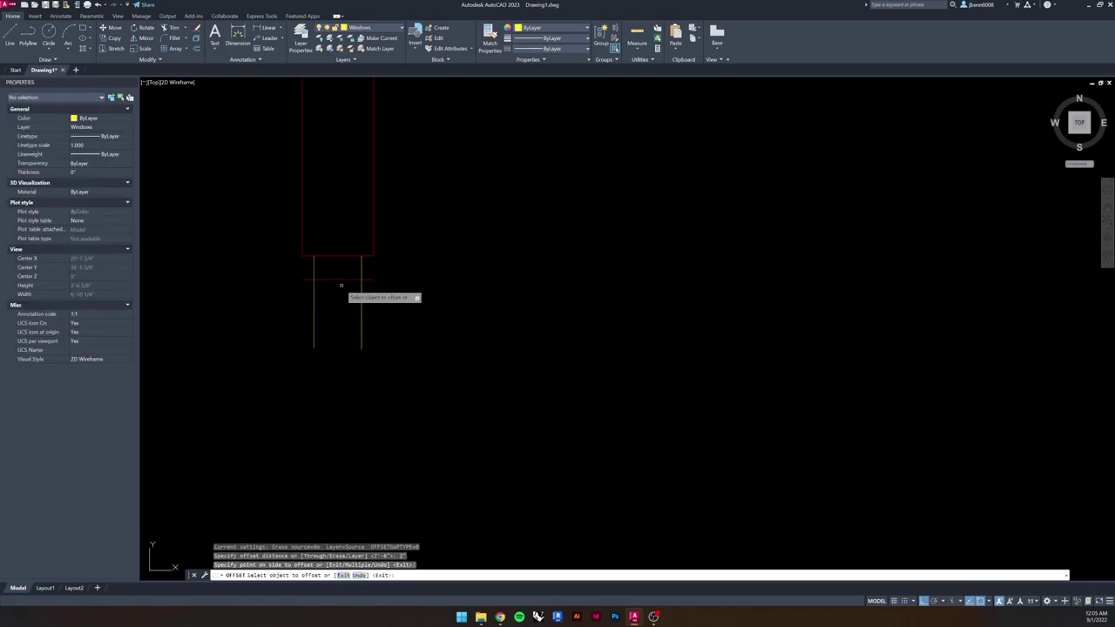
{"action": "key", "text": "Escape"}
{"action": "key", "text": "Escape"}
{"action": "left_click", "coordinate": [338, 280]}
{"action": "left_click", "coordinate": [327, 307]}
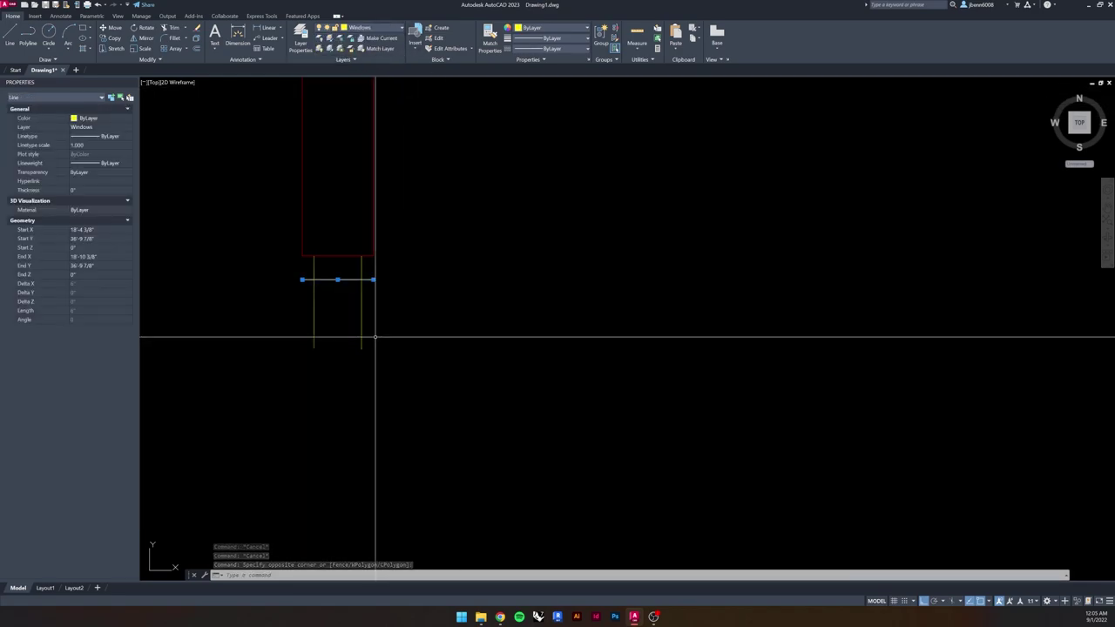
{"action": "key", "text": "Escape"}
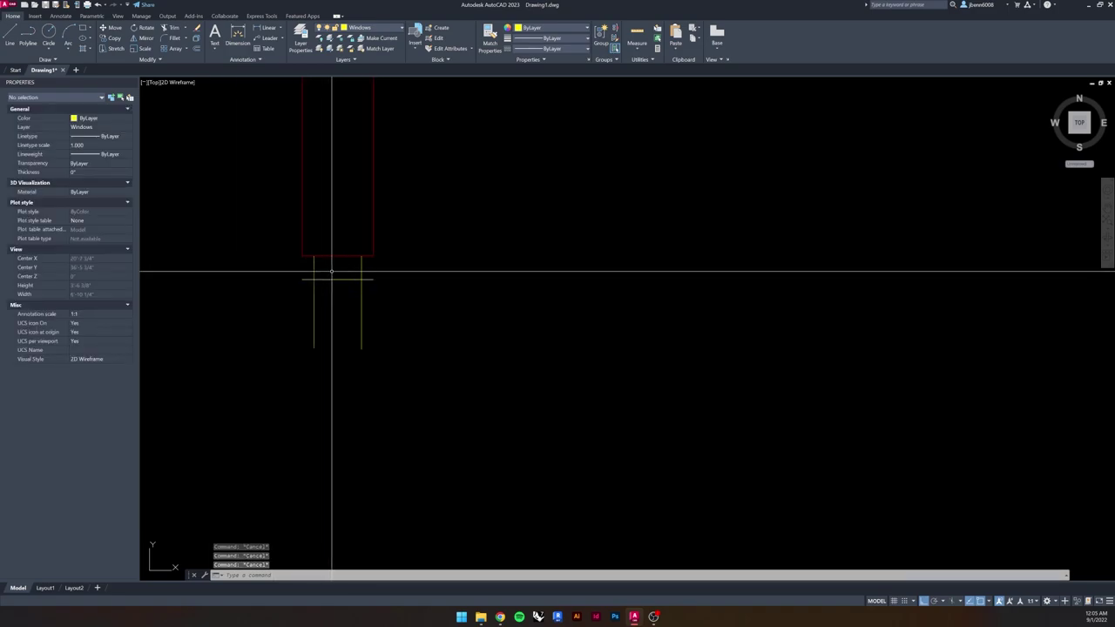
- Fillet the new bottom line with the left window line into a square corner
{"action": "type", "text": "f"}
{"action": "key", "text": "Return"}
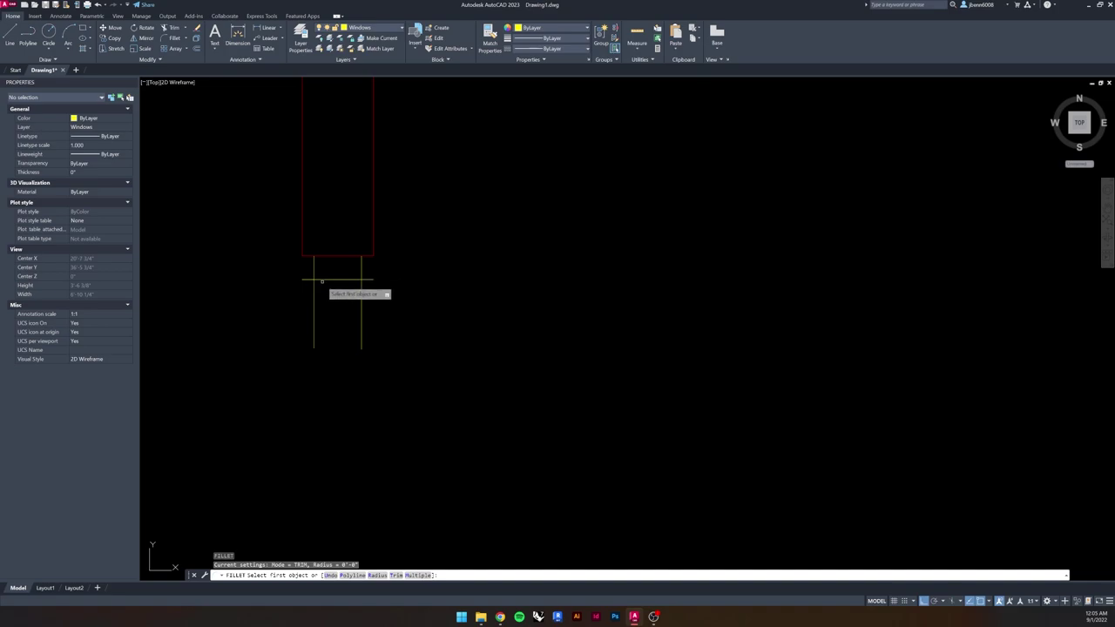
{"action": "left_click", "coordinate": [320, 280]}
{"action": "key", "text": "Return"}
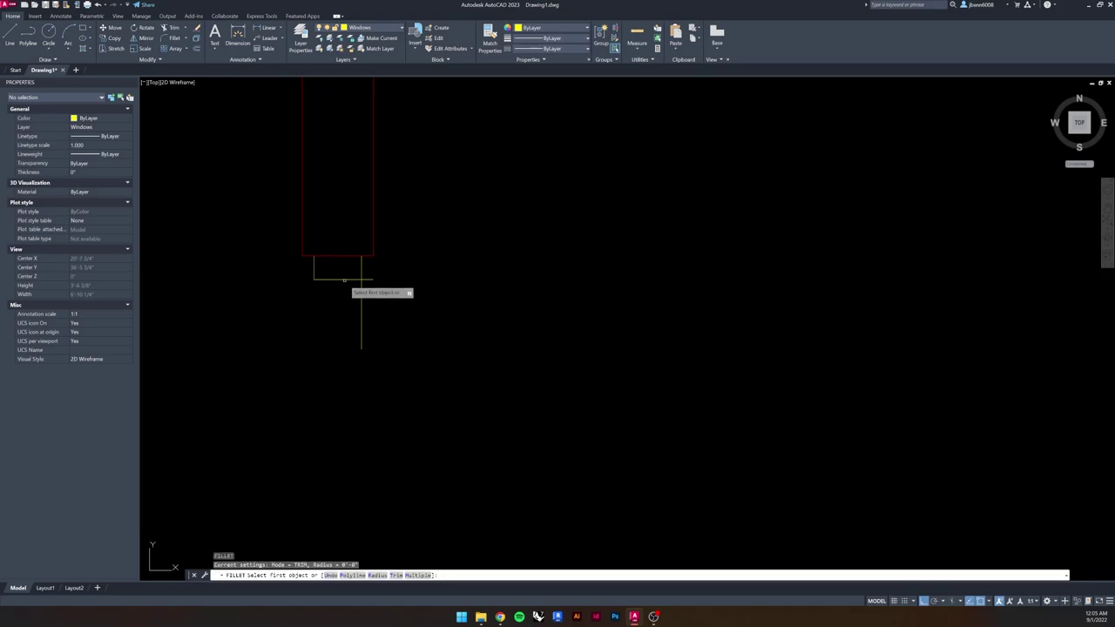
{"action": "key", "text": "Escape"}
{"action": "key", "text": "Escape"}
{"action": "scroll", "coordinate": [361, 294], "scroll_direction": "down", "scroll_amount": 2}
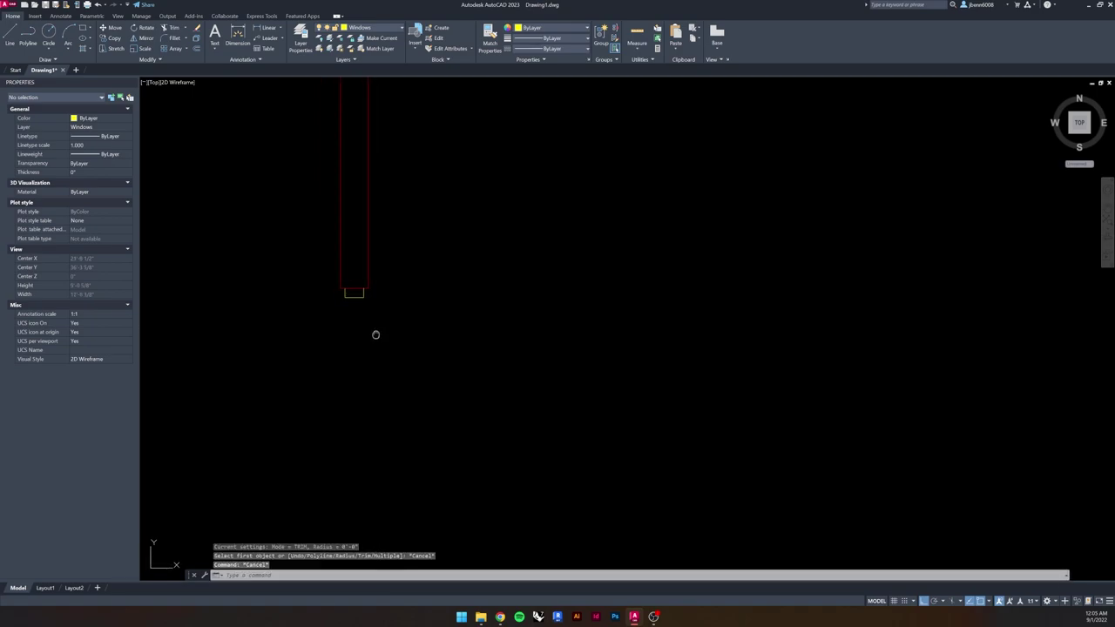
{"action": "scroll", "coordinate": [368, 232], "scroll_direction": "up", "scroll_amount": 3}
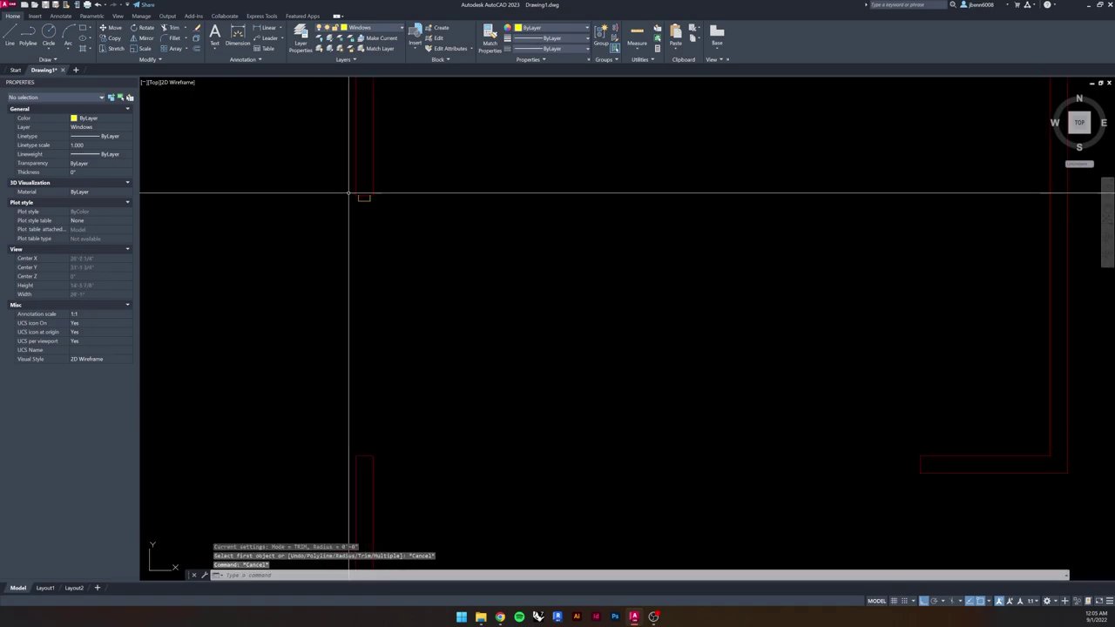
{"action": "scroll", "coordinate": [375, 261], "scroll_direction": "down", "scroll_amount": 3}
{"action": "scroll", "coordinate": [452, 276], "scroll_direction": "down", "scroll_amount": 2}
{"action": "middle_click_drag", "start_coordinate": [491, 306], "coordinate": [326, 232]}
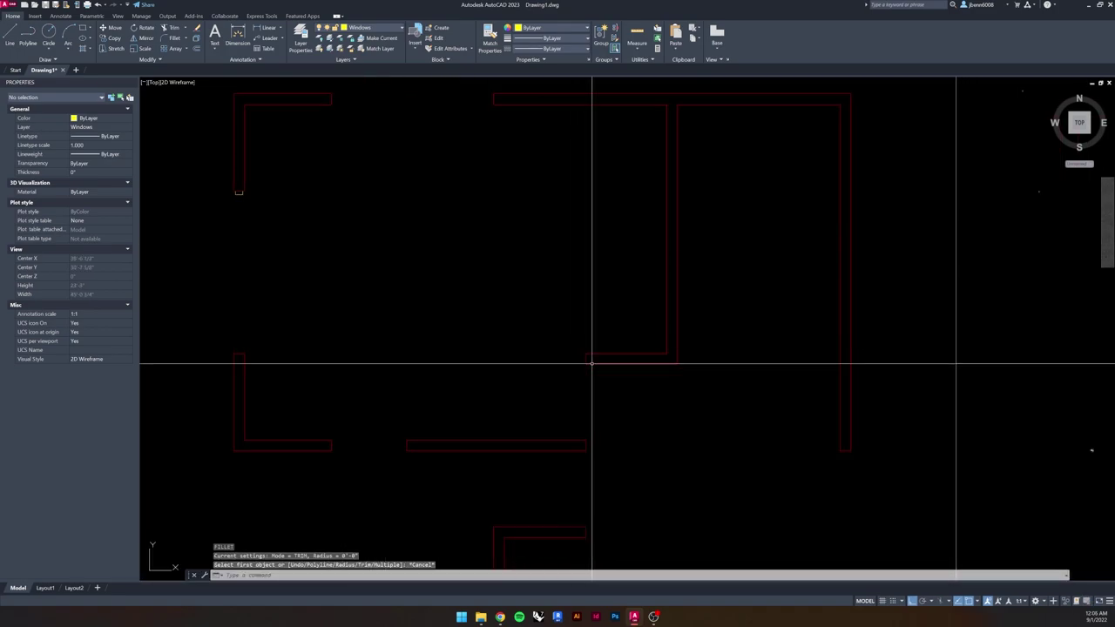
{"action": "scroll", "coordinate": [642, 465], "scroll_direction": "down", "scroll_amount": 2}
{"action": "middle_click_drag", "start_coordinate": [642, 465], "coordinate": [480, 316]}
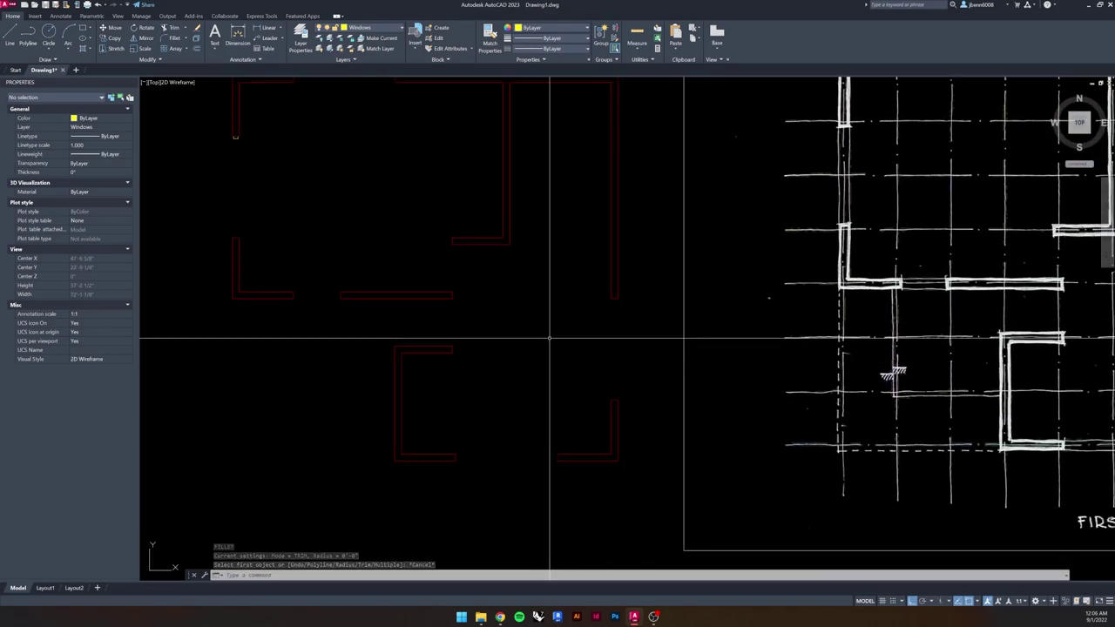
{"action": "scroll", "coordinate": [343, 241], "scroll_direction": "up", "scroll_amount": 5}
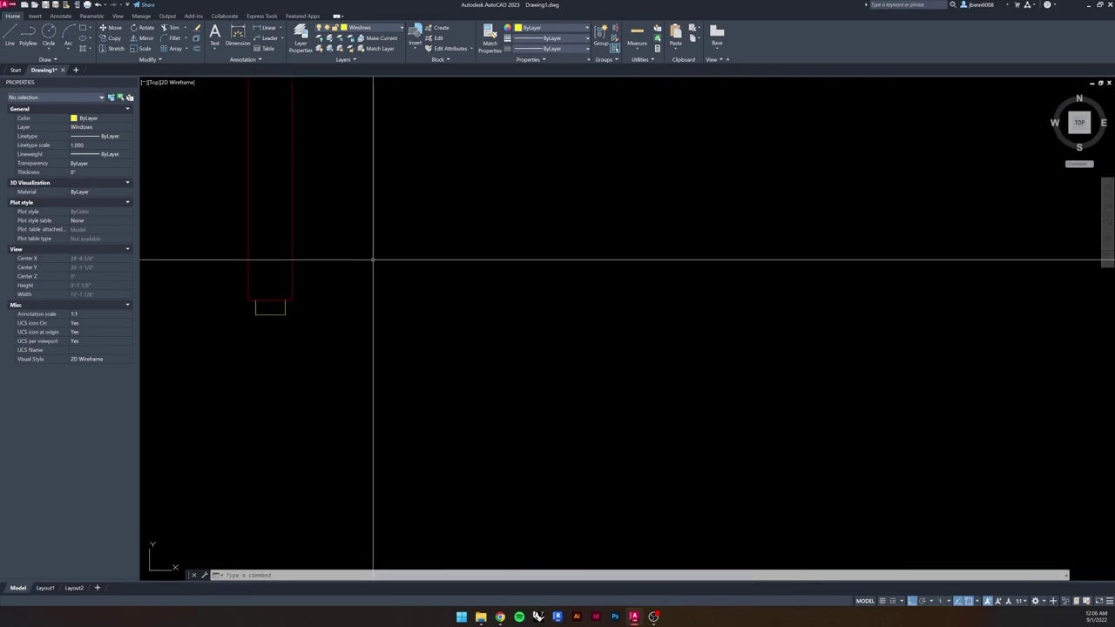
{"action": "left_click", "coordinate": [9, 35]}
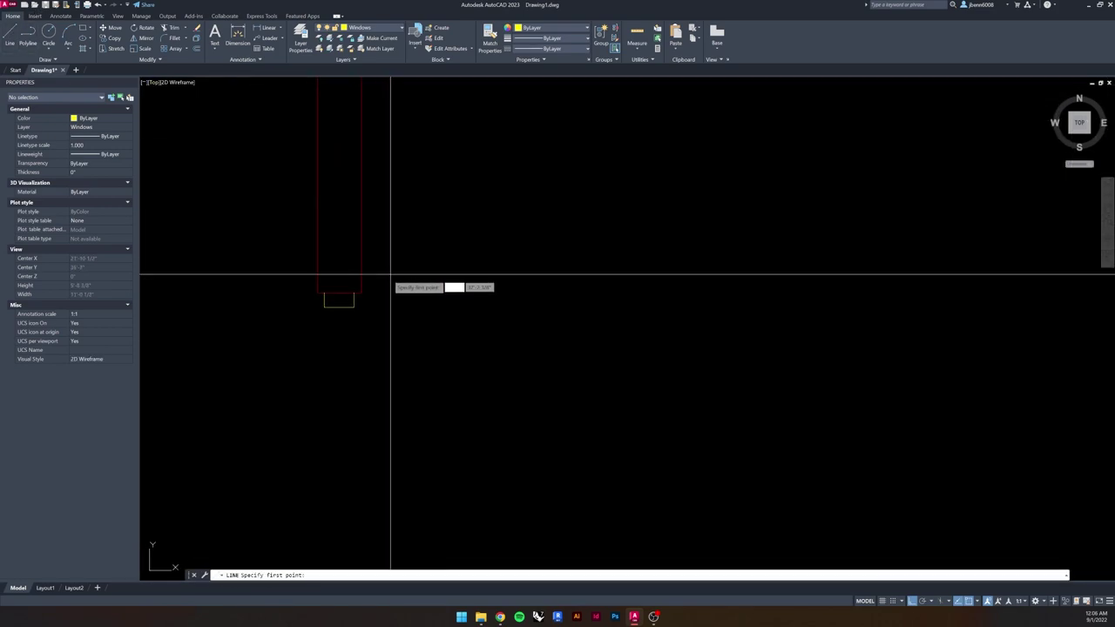
{"action": "left_click", "coordinate": [340, 305]}
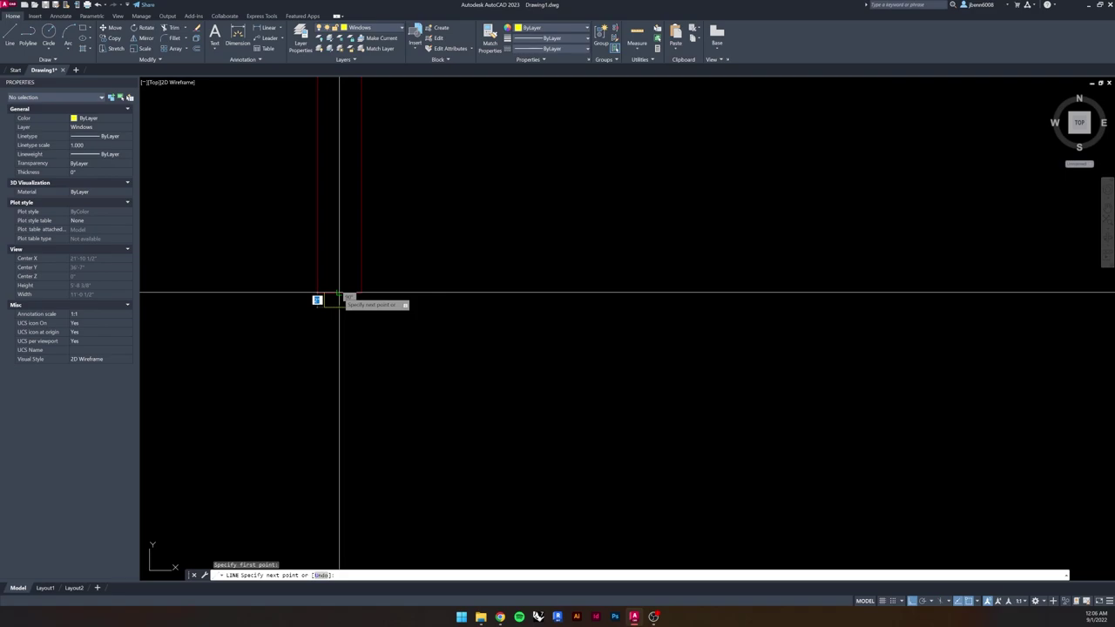
{"action": "key", "text": "Escape"}
{"action": "key", "text": "Escape"}
{"action": "scroll", "coordinate": [337, 307], "scroll_direction": "up", "scroll_amount": 2}
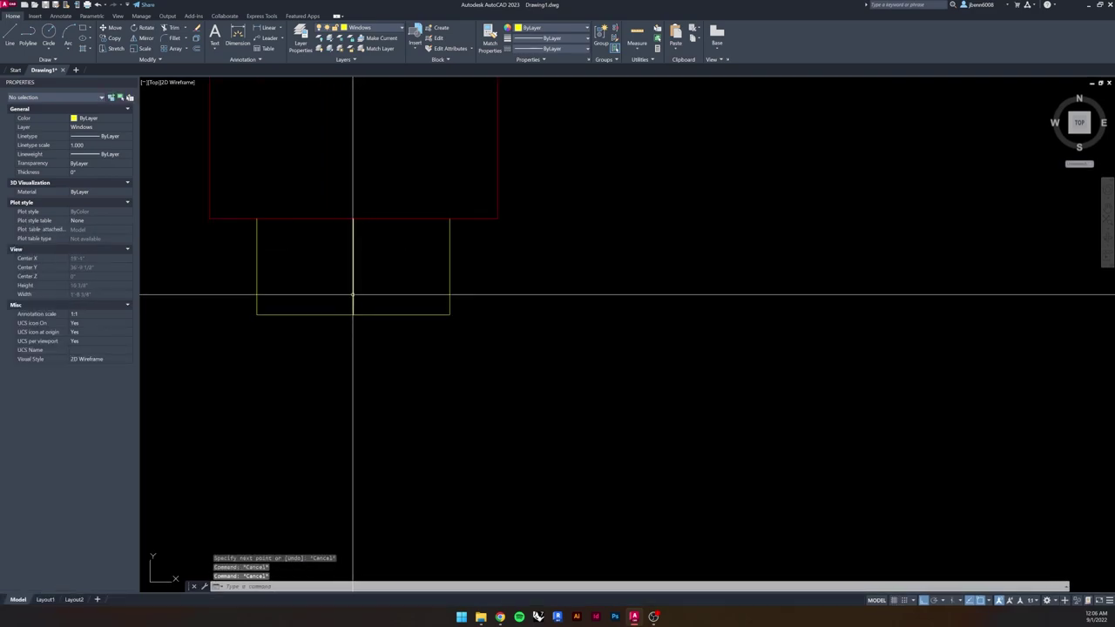
{"action": "left_click", "coordinate": [405, 314]}
{"action": "left_click", "coordinate": [399, 258]}
{"action": "left_click", "coordinate": [365, 232]}
{"action": "left_click", "coordinate": [353, 252]}
{"action": "key", "text": "Escape"}
{"action": "left_click", "coordinate": [411, 181]}
{"action": "left_click", "coordinate": [378, 272]}
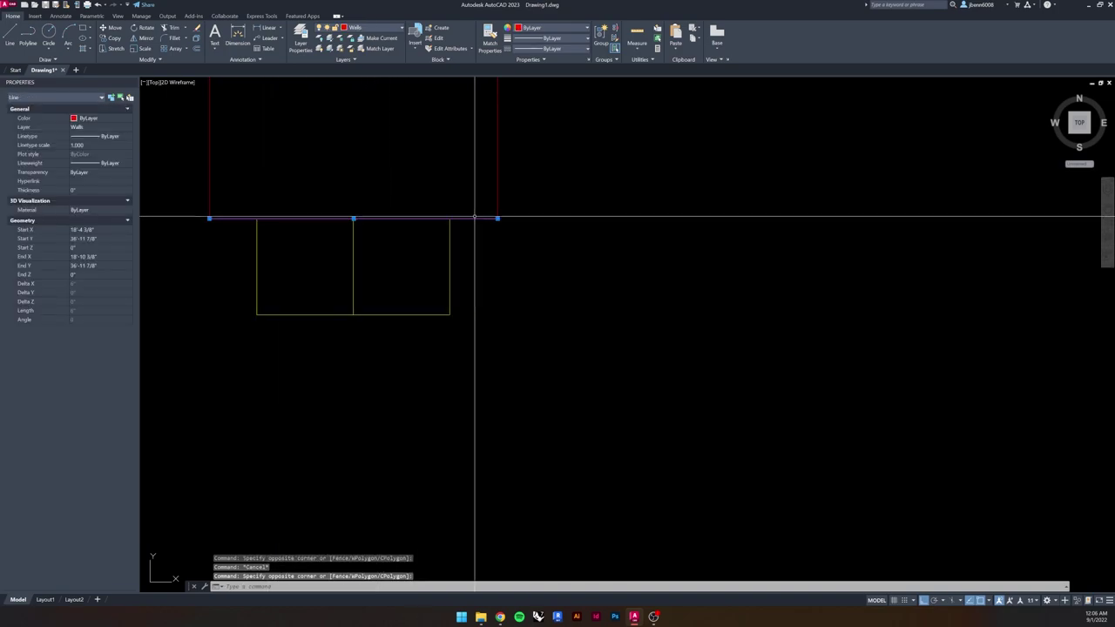
{"action": "key", "text": "Escape"}
- Copy the four window frame lines to a spot below the original
{"action": "left_click", "coordinate": [508, 259]}
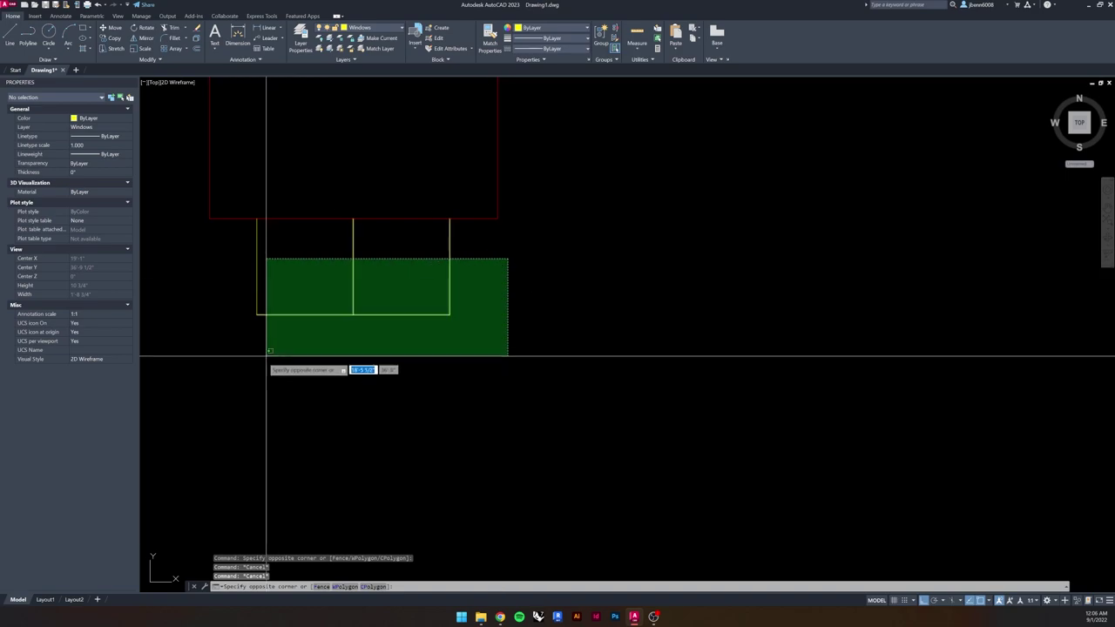
{"action": "left_click", "coordinate": [269, 352]}
{"action": "scroll", "coordinate": [267, 345], "scroll_direction": "down", "scroll_amount": 5}
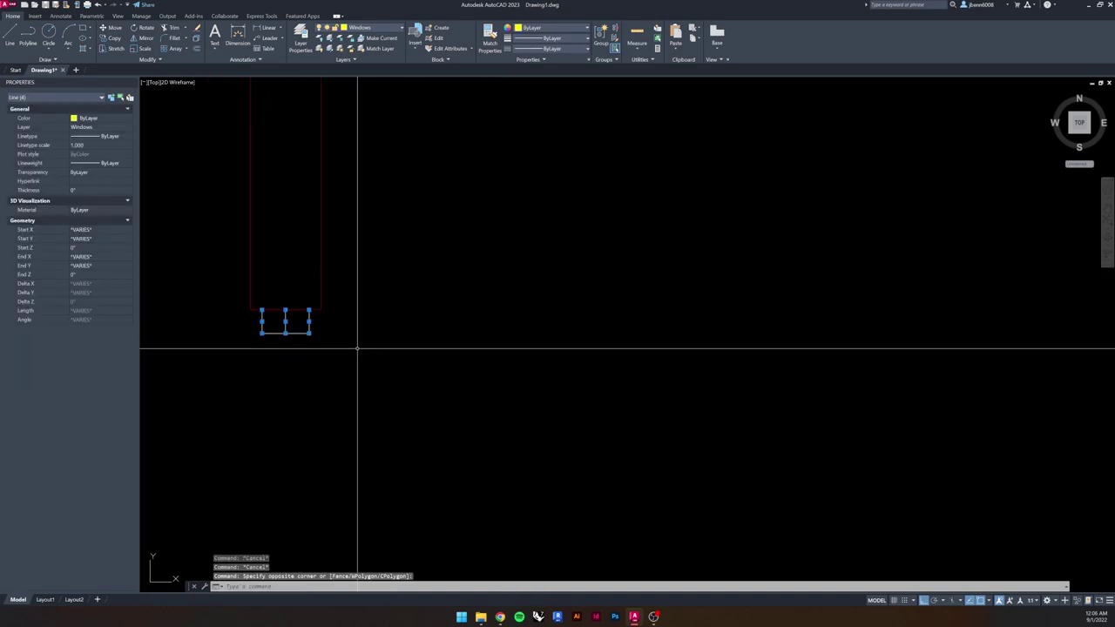
{"action": "left_click", "coordinate": [113, 38]}
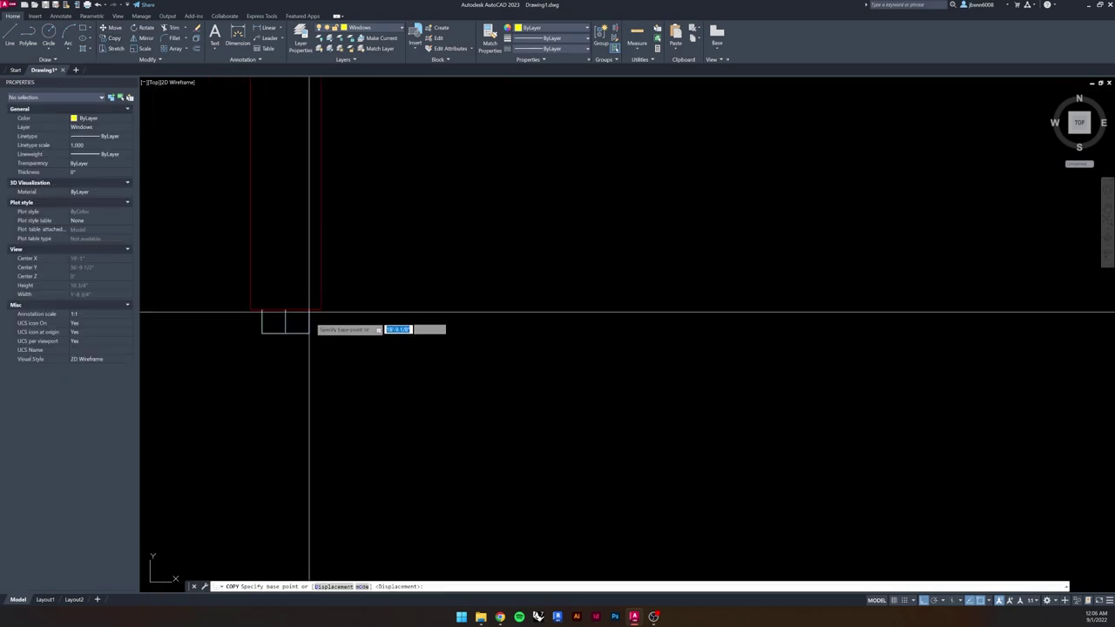
{"action": "scroll", "coordinate": [288, 307], "scroll_direction": "down", "scroll_amount": 3}
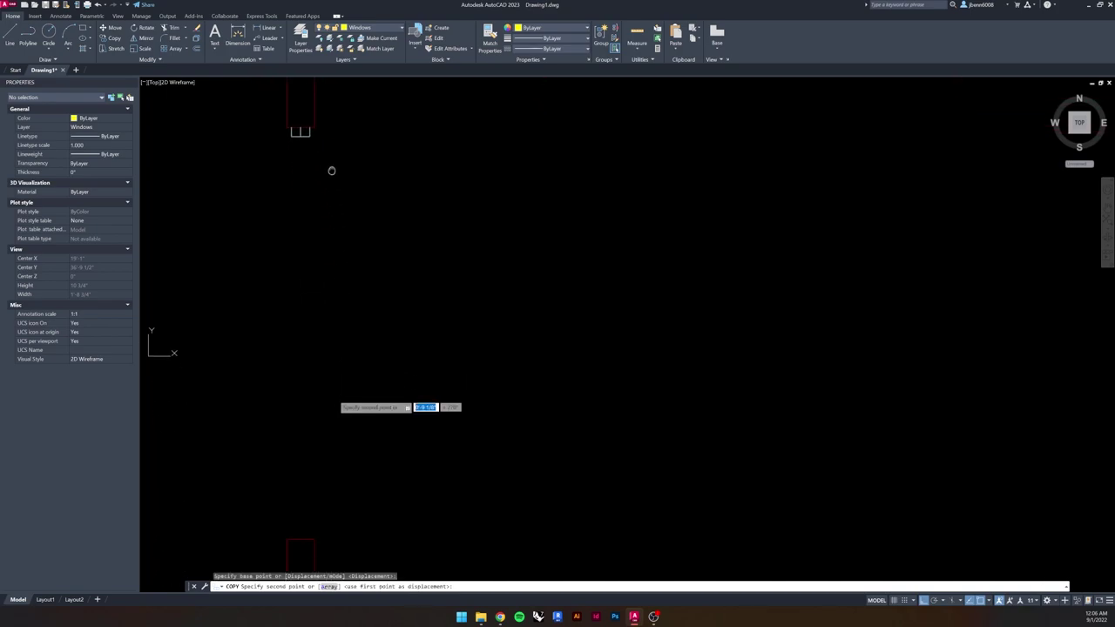
{"action": "left_click", "coordinate": [286, 382]}
{"action": "scroll", "coordinate": [276, 386], "scroll_direction": "up", "scroll_amount": 4}
{"action": "key", "text": "Escape"}
{"action": "key", "text": "Escape"}
{"action": "key", "text": "Escape"}
- Rotate the copied window frame 180° to flip it upside down
{"action": "left_click", "coordinate": [270, 354]}
{"action": "left_click", "coordinate": [368, 401]}
{"action": "left_click", "coordinate": [198, 140]}
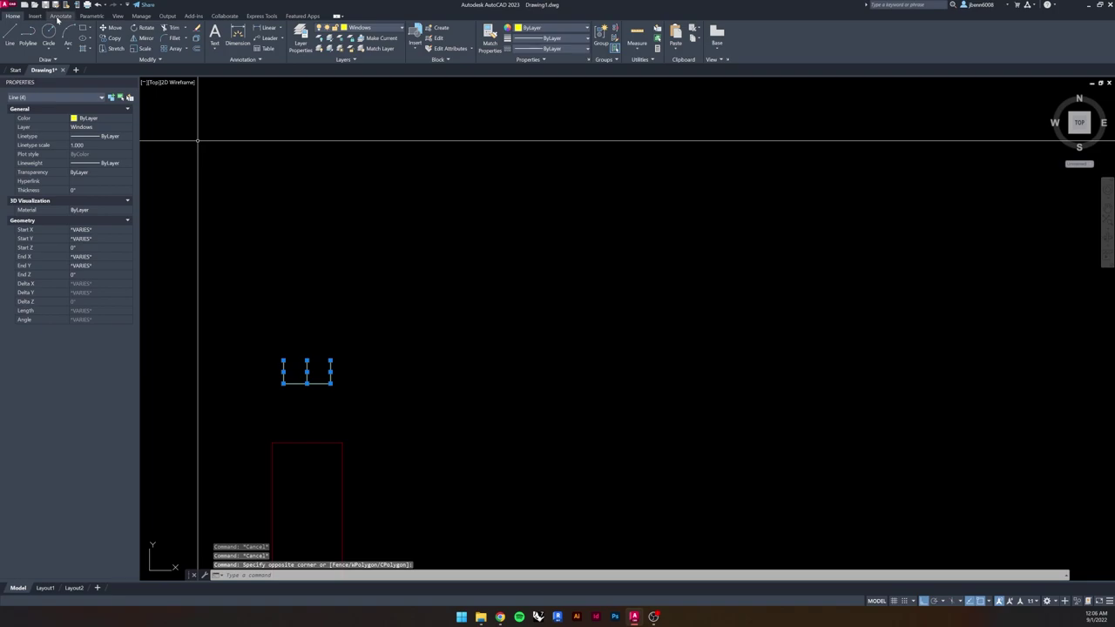
{"action": "left_click", "coordinate": [140, 29]}
{"action": "left_click", "coordinate": [307, 372]}
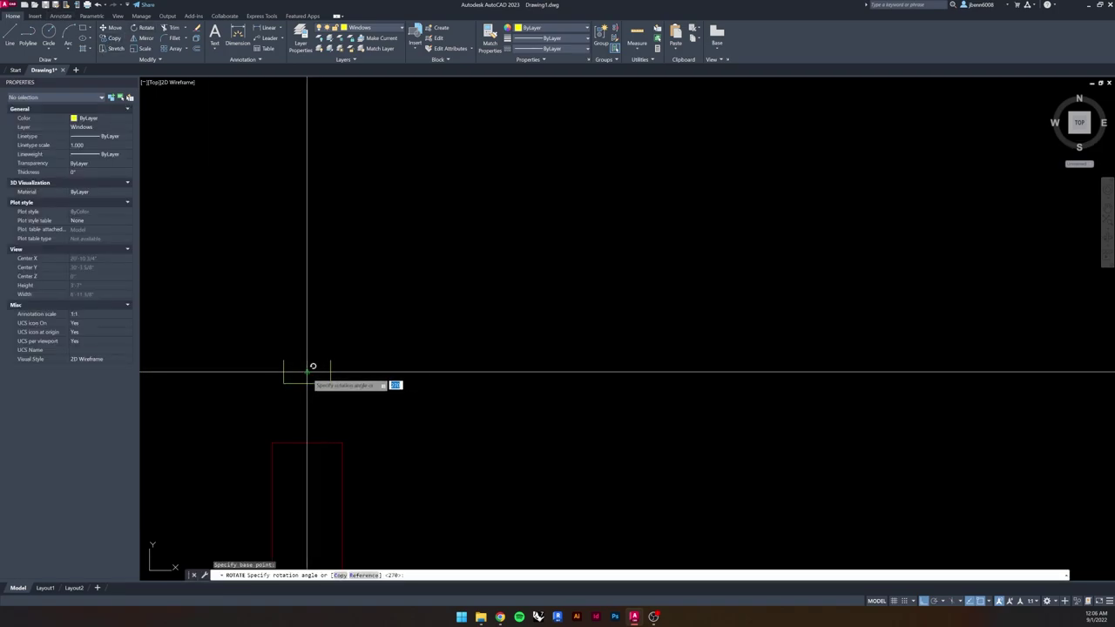
{"action": "left_click", "coordinate": [234, 363]}
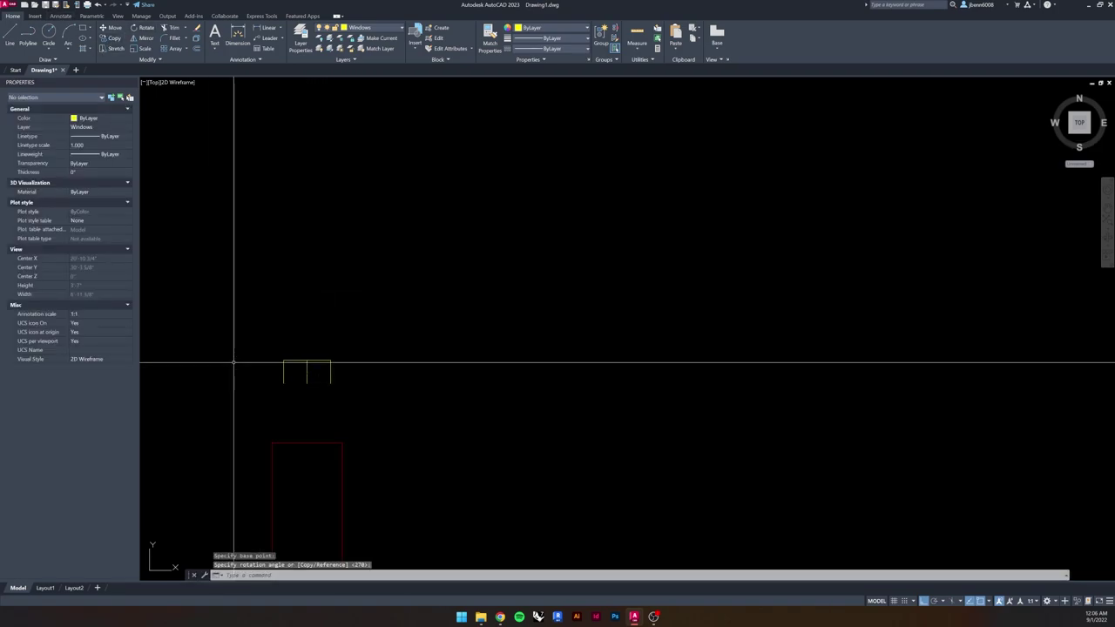
{"action": "key", "text": "Escape"}
{"action": "key", "text": "Escape"}
- Move the flipped frame onto the top end of the lower red wall
{"action": "left_click", "coordinate": [247, 339]}
{"action": "left_click", "coordinate": [402, 426]}
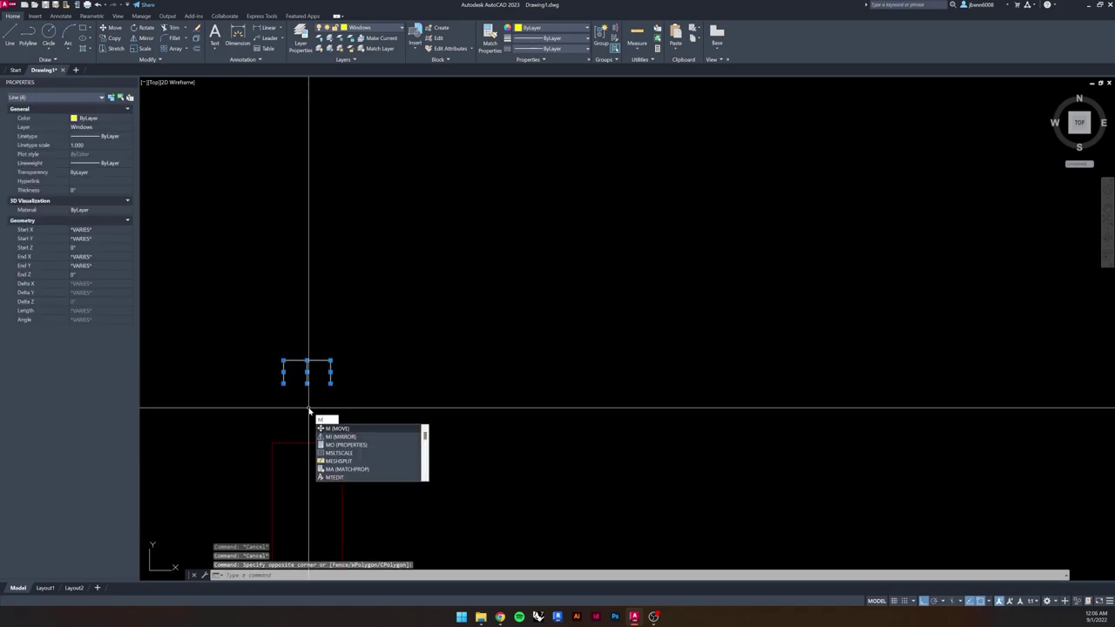
{"action": "key", "text": "Return"}
{"action": "scroll", "coordinate": [256, 428], "scroll_direction": "up", "scroll_amount": 2}
{"action": "middle_click_drag", "start_coordinate": [375, 427], "coordinate": [351, 345]}
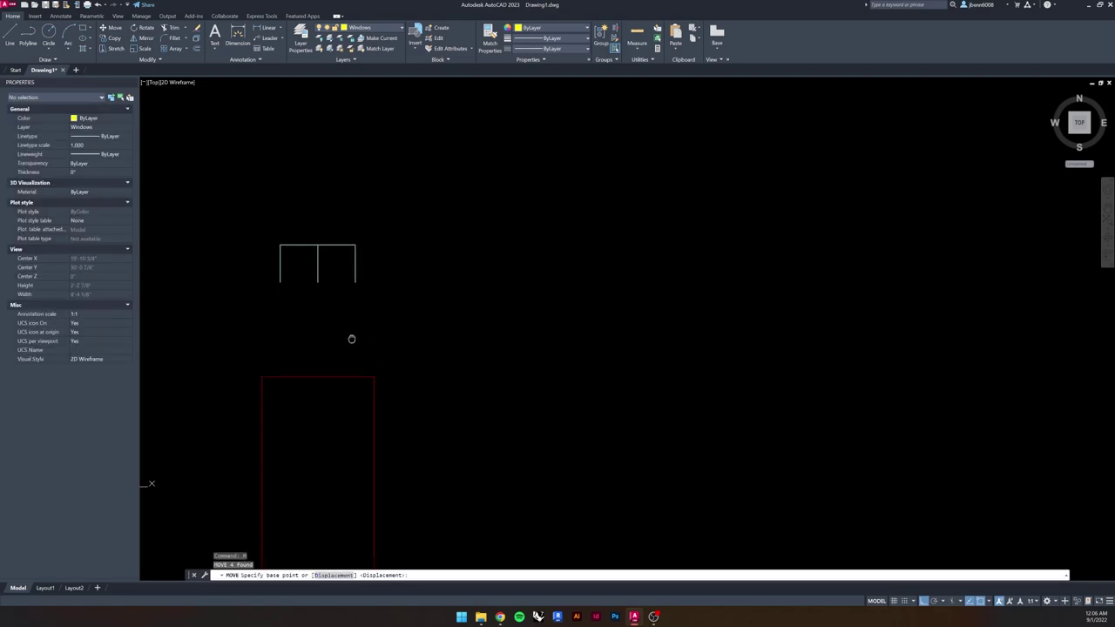
{"action": "left_click", "coordinate": [319, 264]}
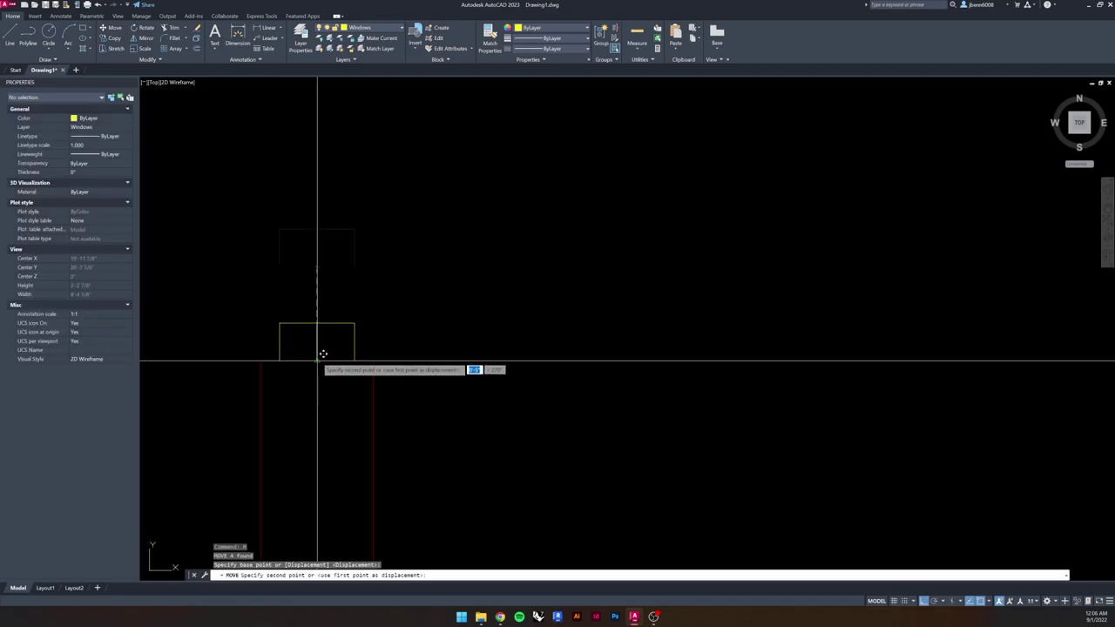
{"action": "left_click", "coordinate": [322, 353]}
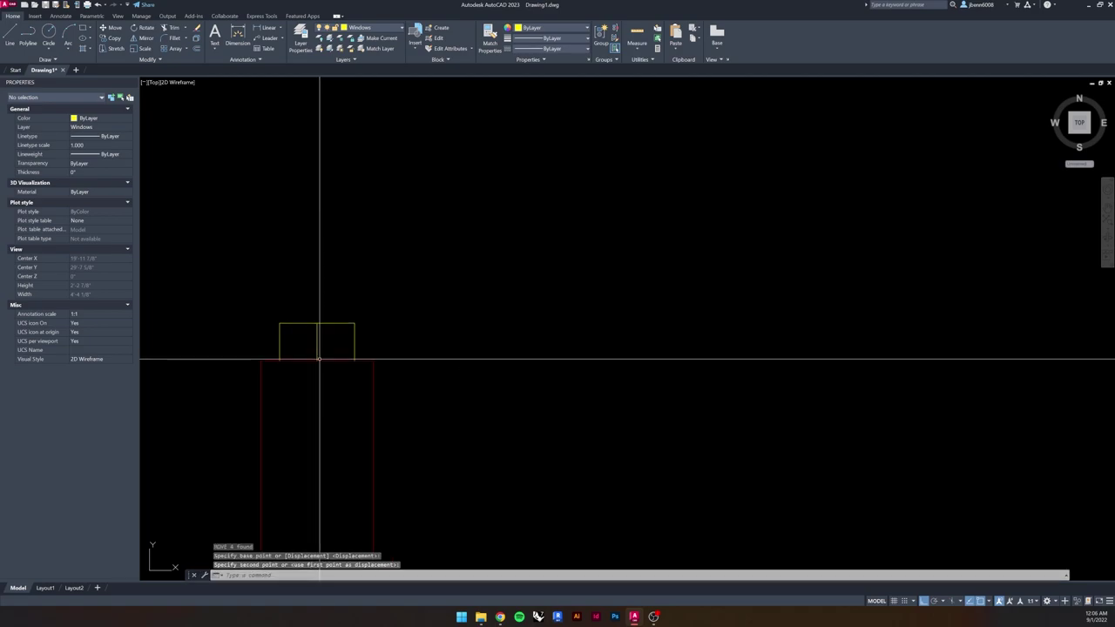
{"action": "key", "text": "Escape"}
{"action": "key", "text": "Escape"}
{"action": "scroll", "coordinate": [348, 335], "scroll_direction": "down", "scroll_amount": 1}
{"action": "scroll", "coordinate": [437, 256], "scroll_direction": "down", "scroll_amount": 5}
{"action": "scroll", "coordinate": [417, 303], "scroll_direction": "up", "scroll_amount": 7}
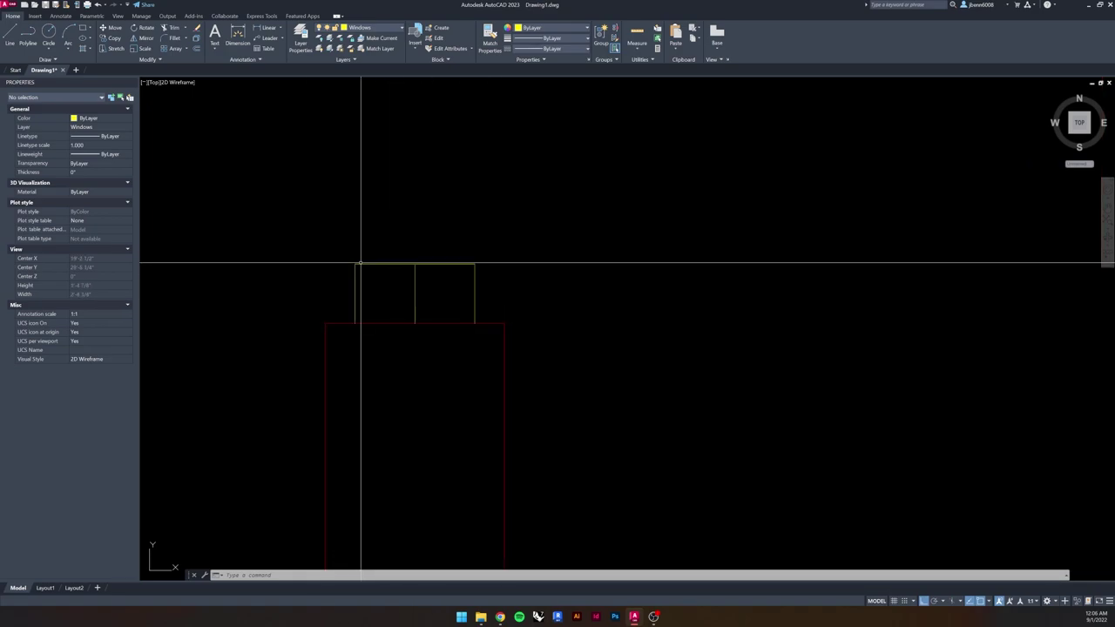
- Copy the window frame with Ctrl+C and paste it into another wall opening
{"action": "left_click", "coordinate": [514, 232]}
{"action": "left_click", "coordinate": [343, 283]}
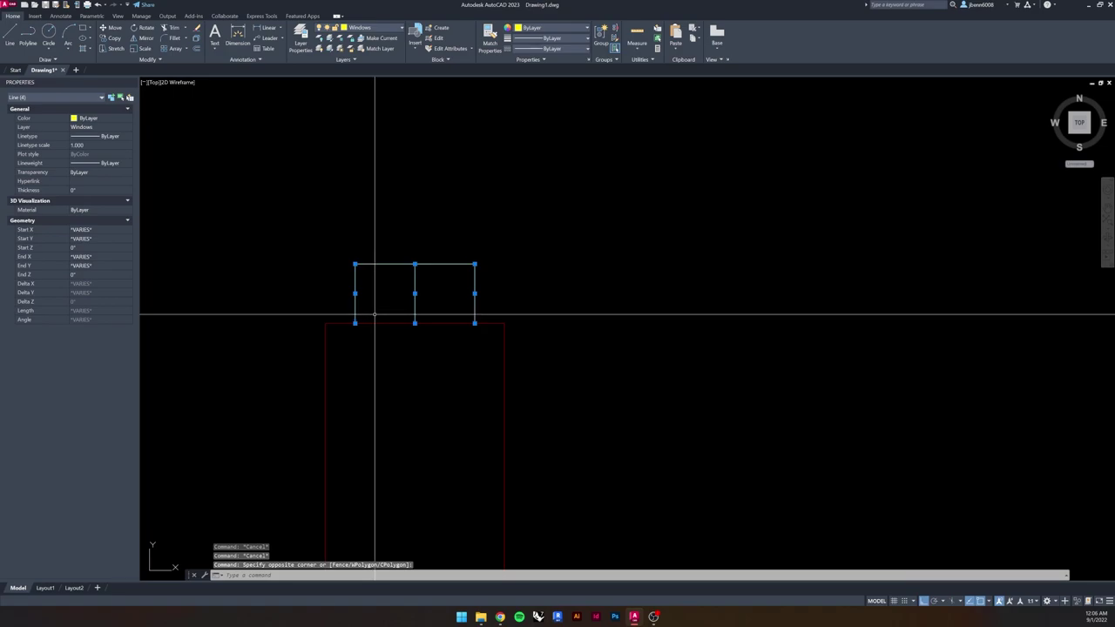
{"action": "key", "text": "ctrl+c"}
{"action": "scroll", "coordinate": [458, 348], "scroll_direction": "down", "scroll_amount": 3}
{"action": "middle_click_drag", "start_coordinate": [458, 348], "coordinate": [450, 311]}
{"action": "scroll", "coordinate": [445, 348], "scroll_direction": "up", "scroll_amount": 5}
{"action": "key", "text": "ctrl+v"}
{"action": "left_click", "coordinate": [446, 340]}
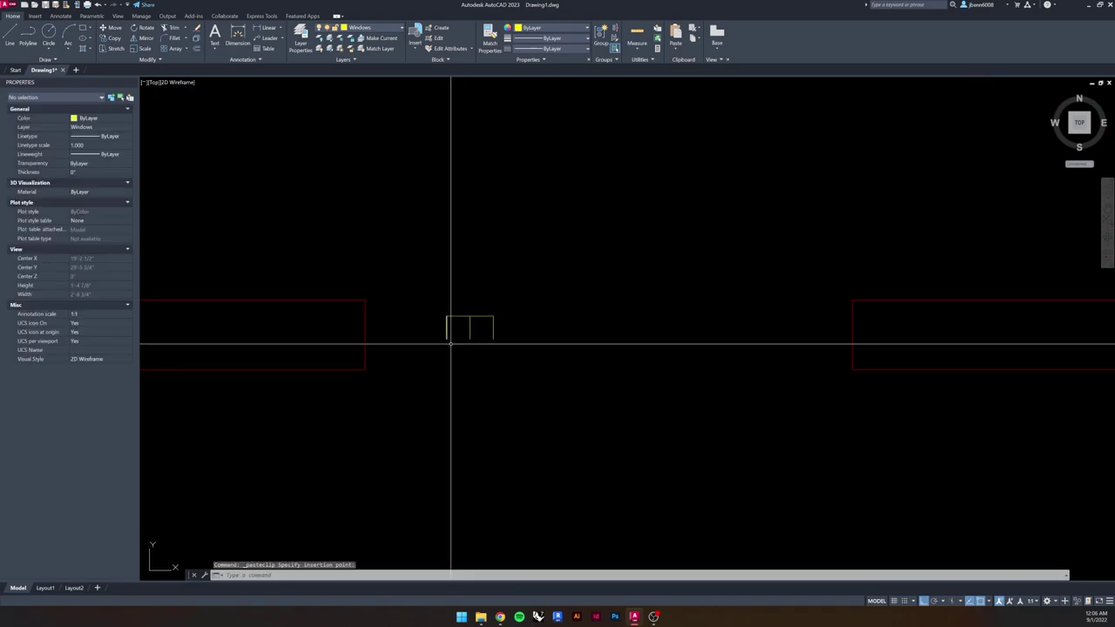
{"action": "key", "text": "Escape"}
{"action": "key", "text": "Escape"}
- Rotate the pasted frame upright about its middle point
{"action": "left_click", "coordinate": [408, 298]}
{"action": "left_click", "coordinate": [550, 372]}
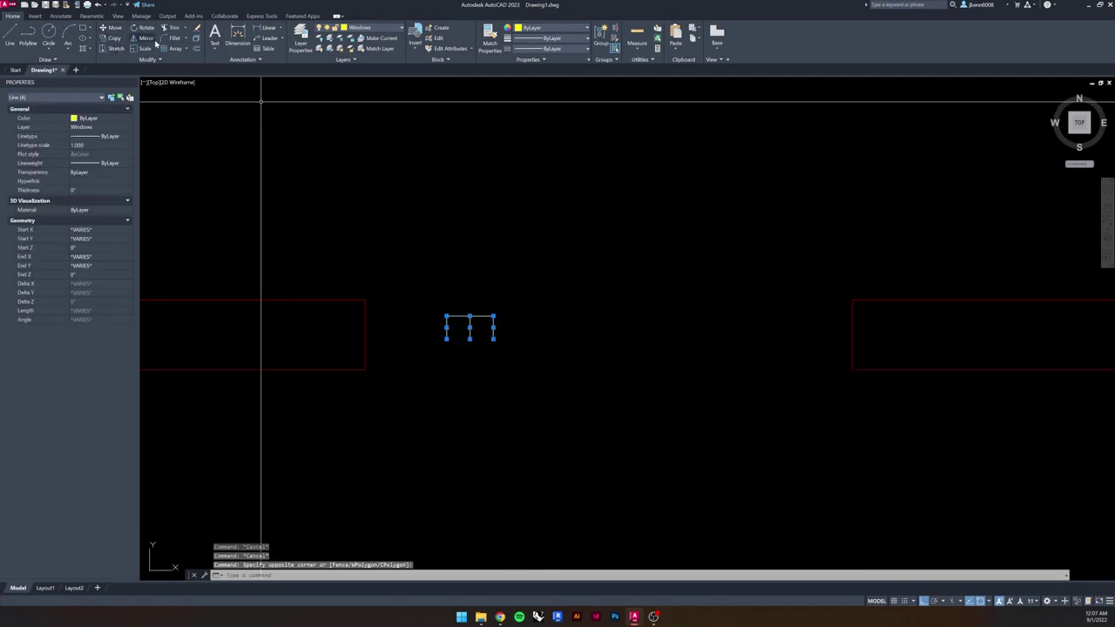
{"action": "left_click", "coordinate": [142, 28]}
{"action": "left_click", "coordinate": [469, 327]}
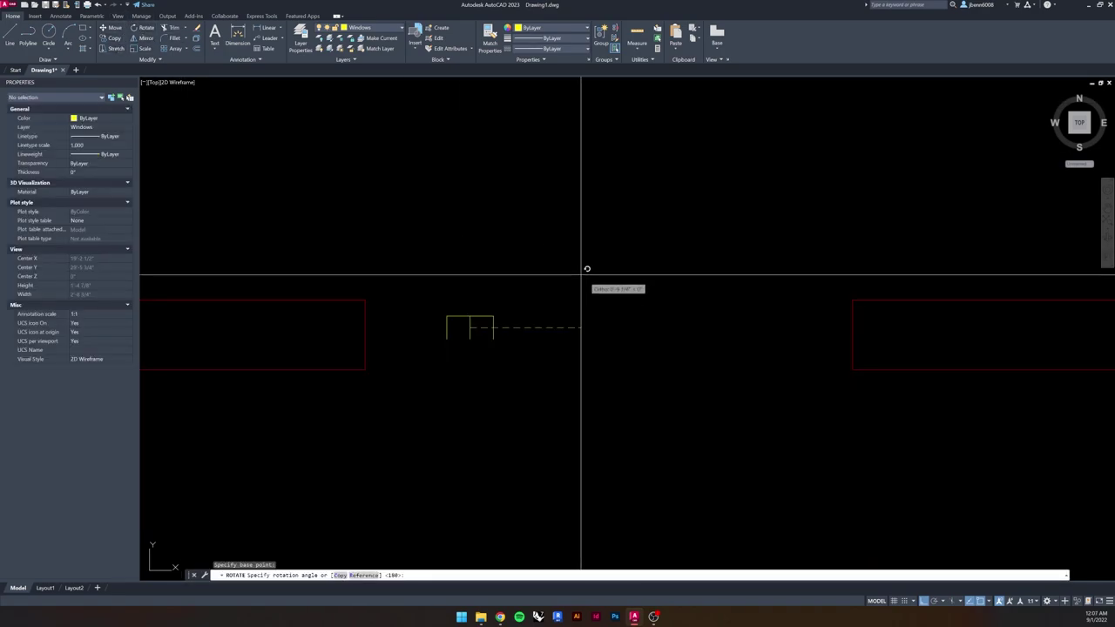
{"action": "key", "text": "Escape"}
{"action": "key", "text": "Escape"}
- Move the rotated frame so it sits against the left wall's end
{"action": "left_click", "coordinate": [436, 281]}
{"action": "left_click", "coordinate": [567, 427]}
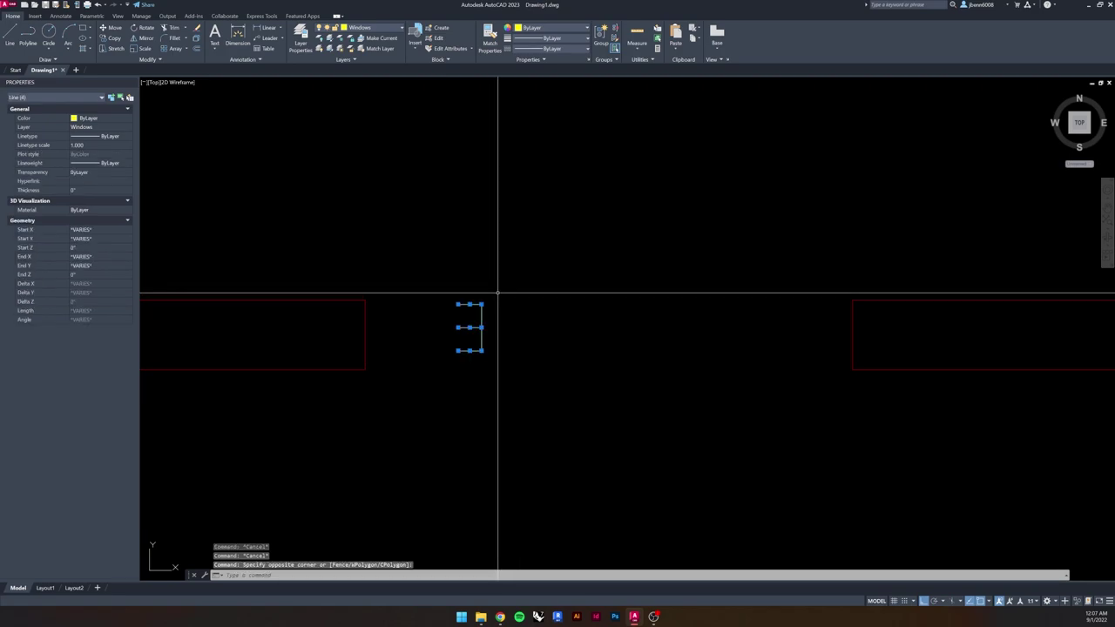
{"action": "key", "text": "Return"}
{"action": "left_click", "coordinate": [457, 328]}
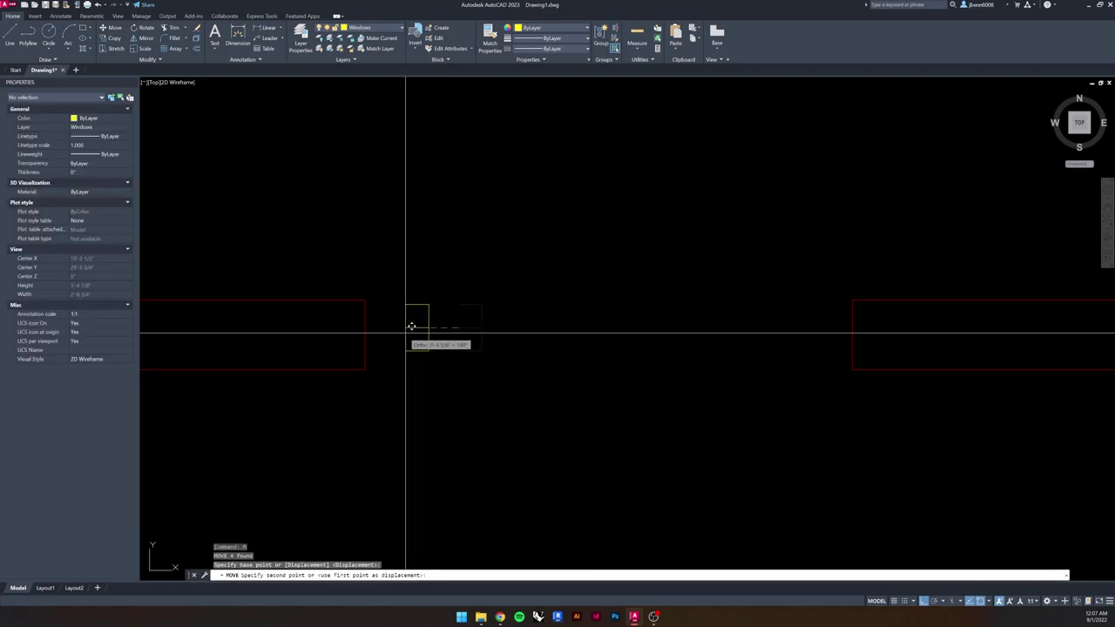
{"action": "left_click", "coordinate": [365, 335]}
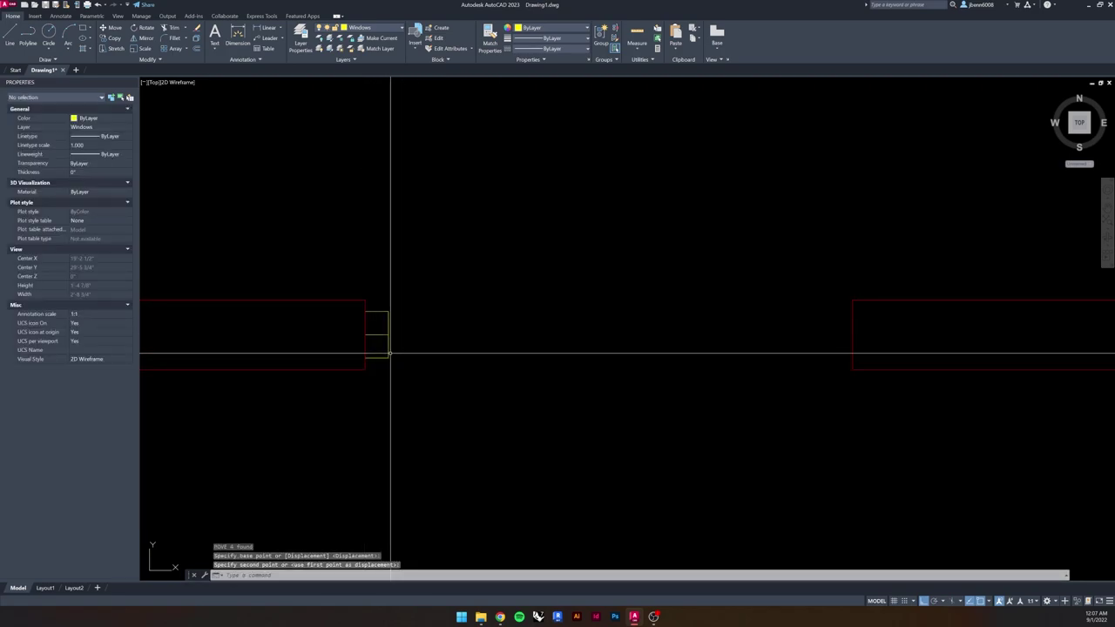
{"action": "key", "text": "Escape"}
{"action": "key", "text": "Escape"}
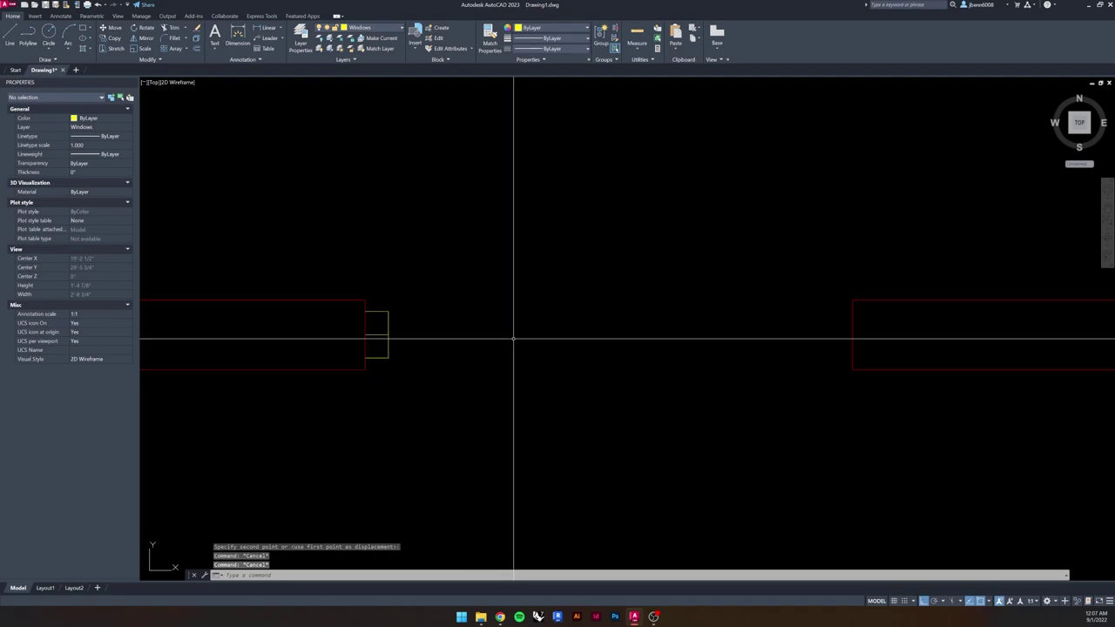
- Mirror the window frame across the opening, keeping the original
{"action": "left_click", "coordinate": [379, 368]}
{"action": "left_click", "coordinate": [141, 40]}
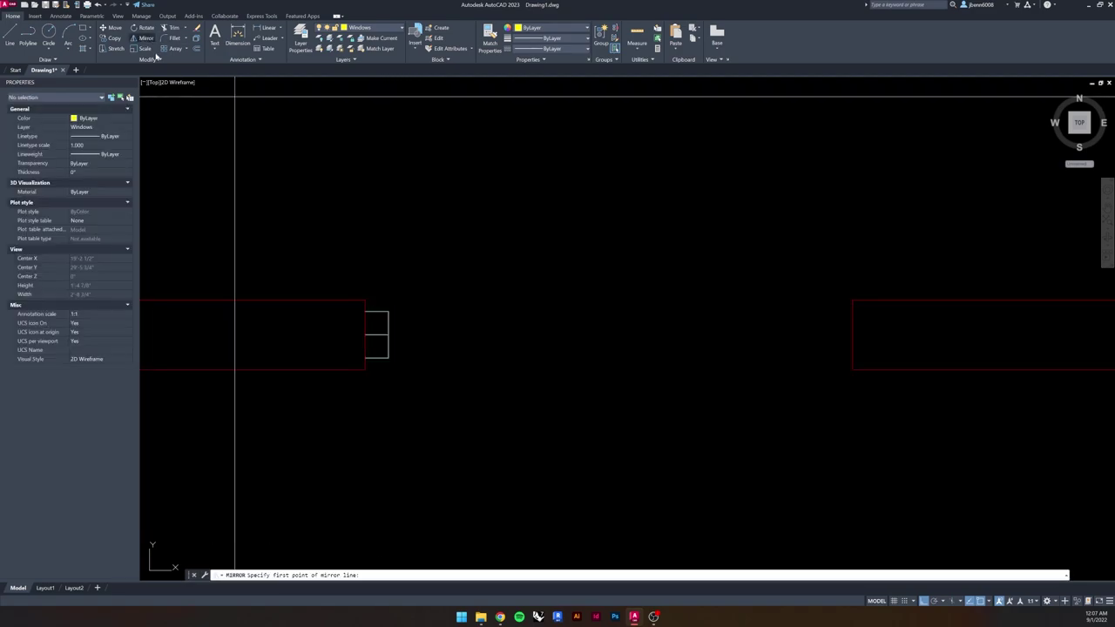
{"action": "left_click", "coordinate": [526, 234]}
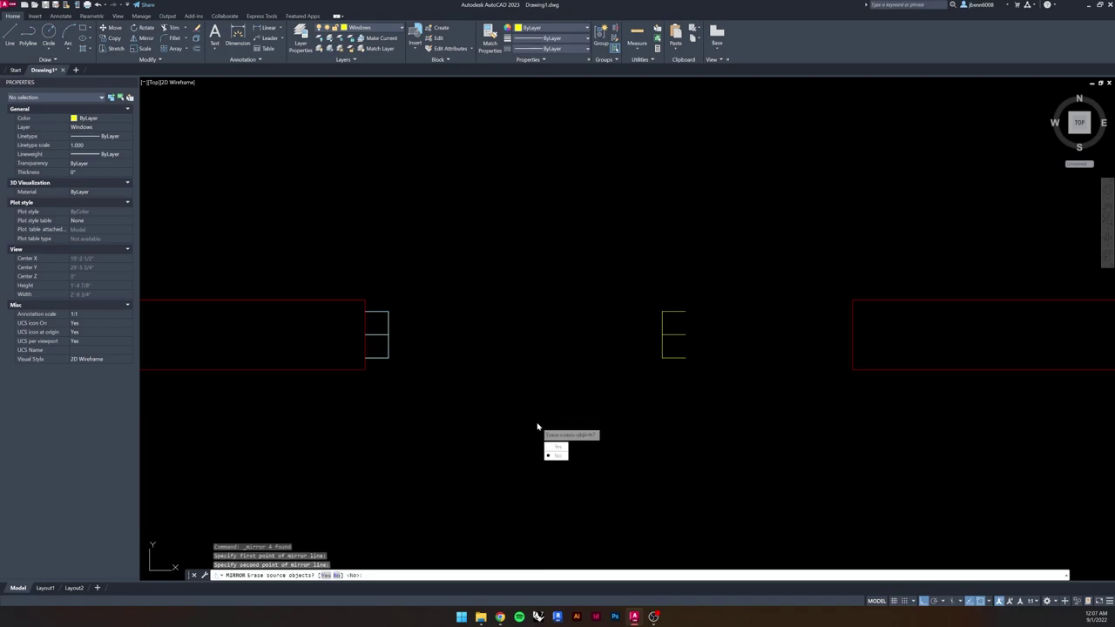
{"action": "left_click", "coordinate": [556, 455]}
- Move the mirrored copy from its corner so it sits against the right wall end
{"action": "left_click", "coordinate": [635, 286]}
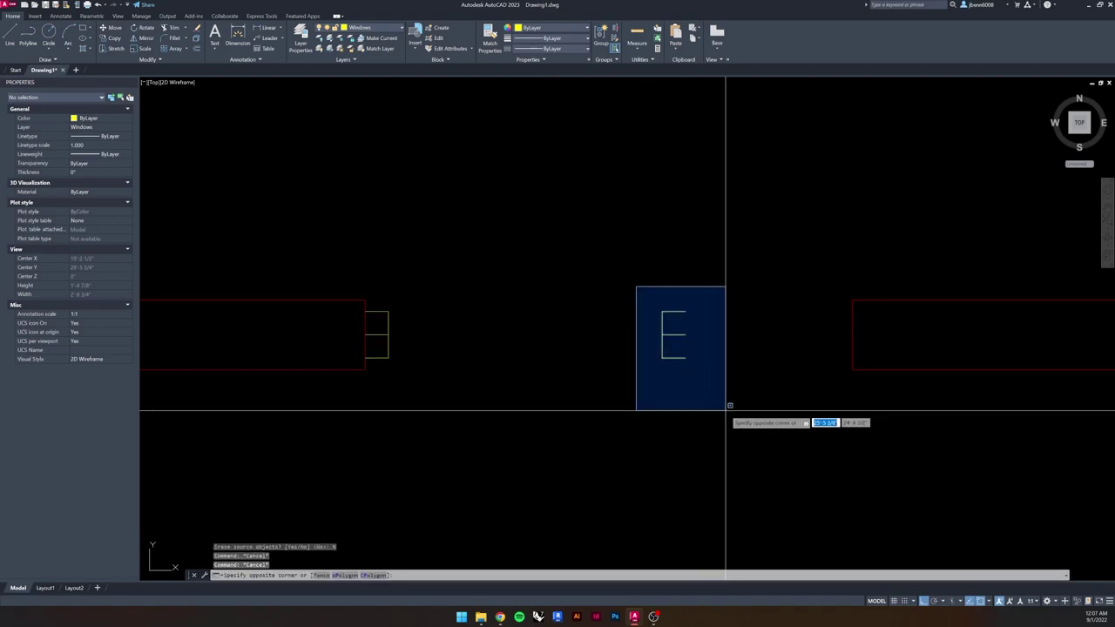
{"action": "left_click", "coordinate": [727, 411]}
{"action": "key", "text": "Return"}
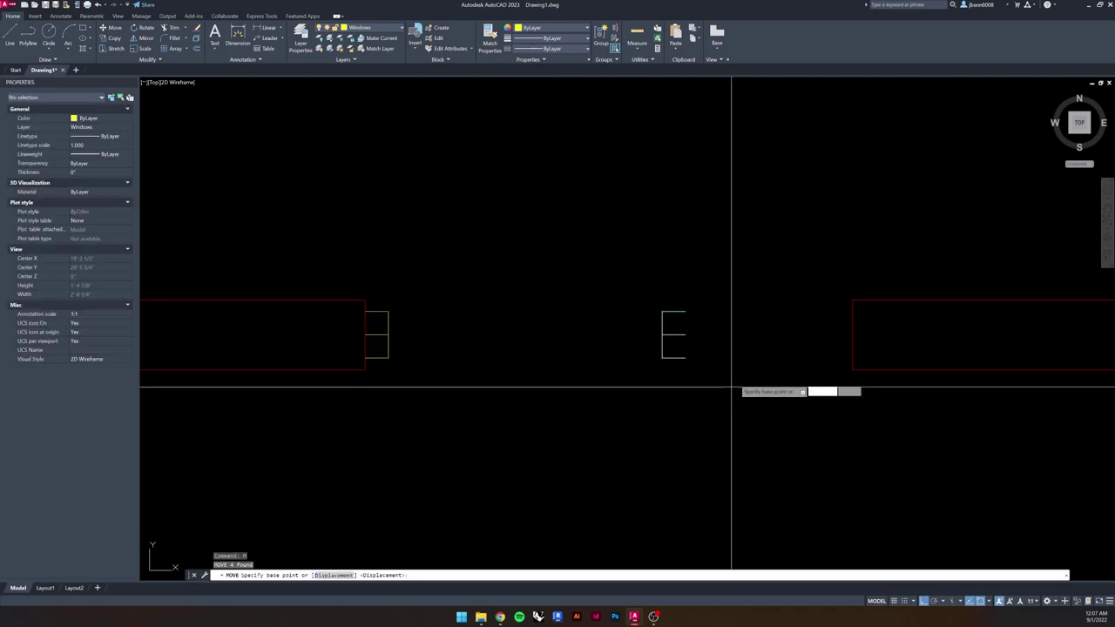
{"action": "left_click", "coordinate": [685, 334]}
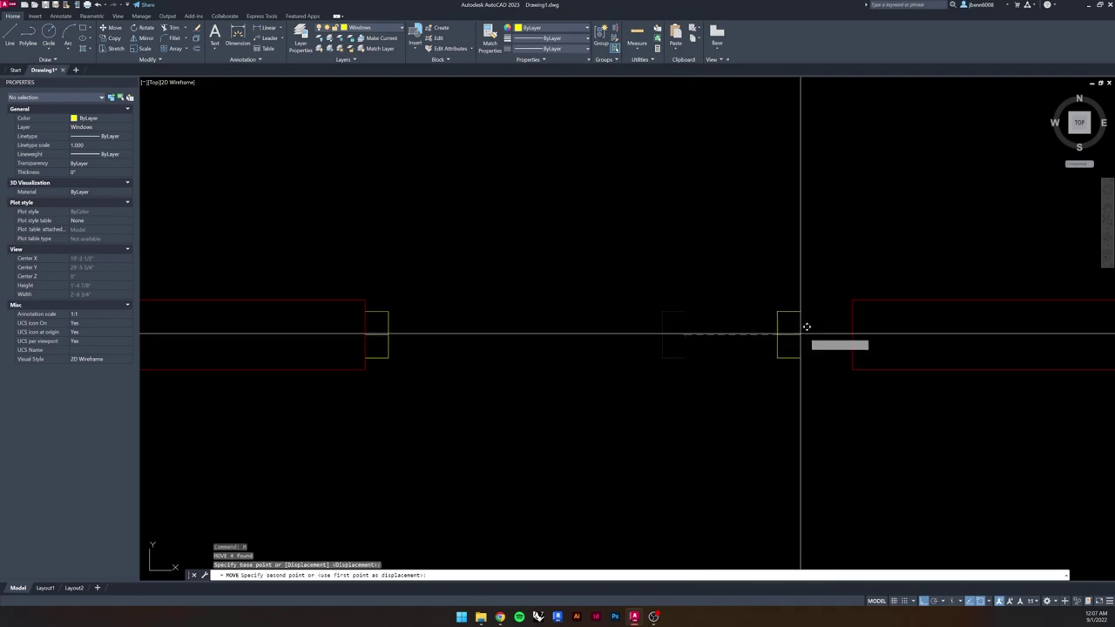
{"action": "left_click", "coordinate": [852, 332]}
{"action": "middle_click_drag", "start_coordinate": [909, 370], "coordinate": [635, 348]}
{"action": "key", "text": "Escape"}
{"action": "key", "text": "Escape"}
{"action": "scroll", "coordinate": [601, 322], "scroll_direction": "down", "scroll_amount": 8}
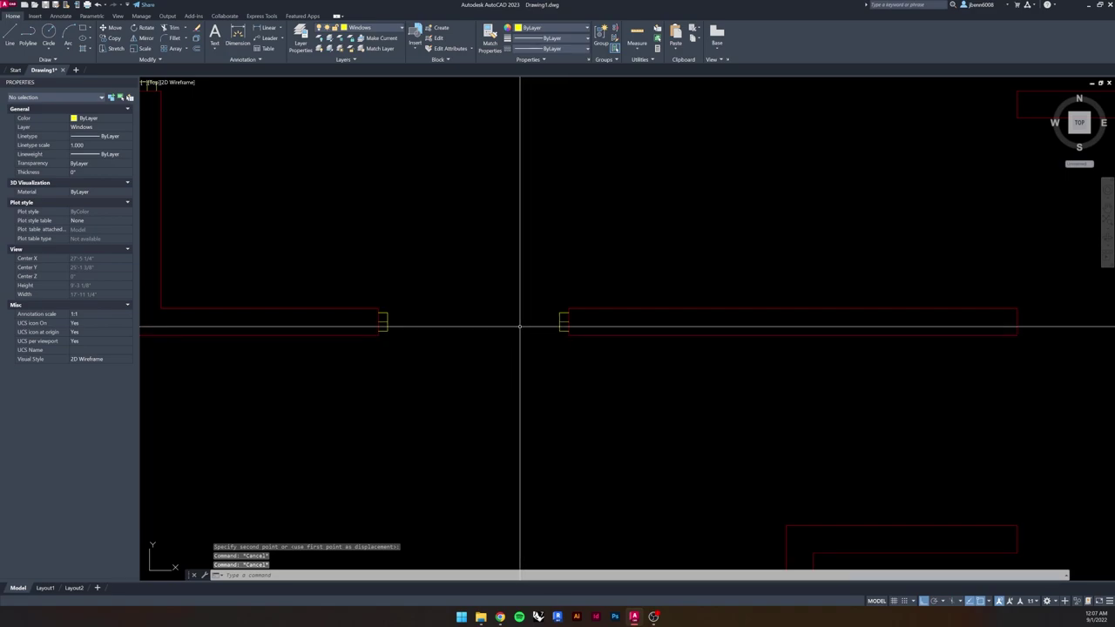
{"action": "middle_click_drag", "start_coordinate": [465, 315], "coordinate": [417, 350]}
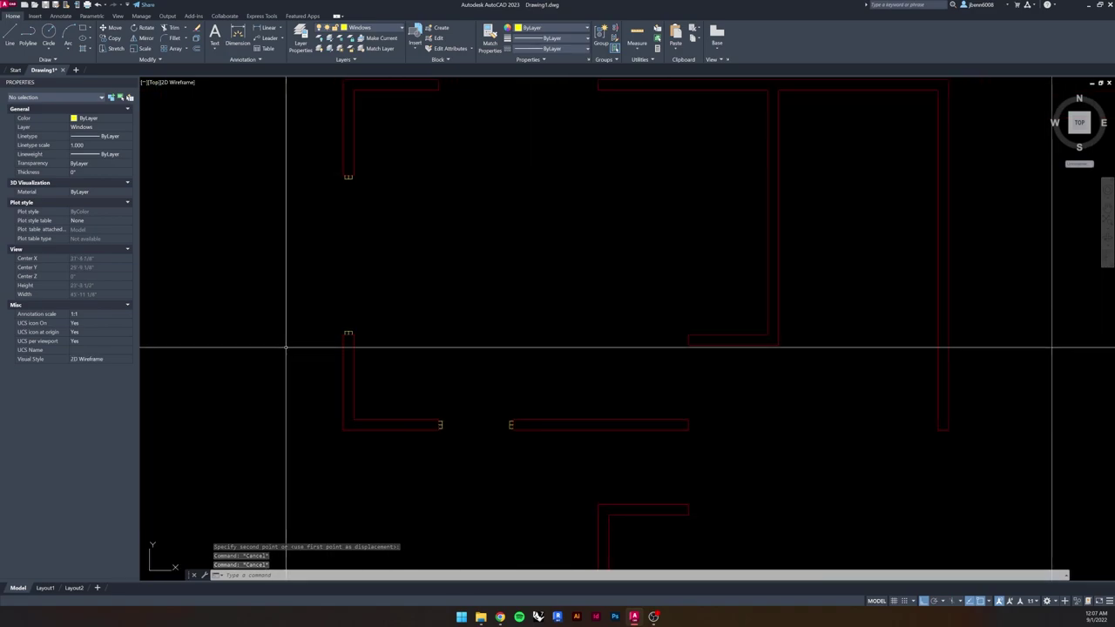
{"action": "middle_click_drag", "start_coordinate": [650, 465], "coordinate": [398, 217]}
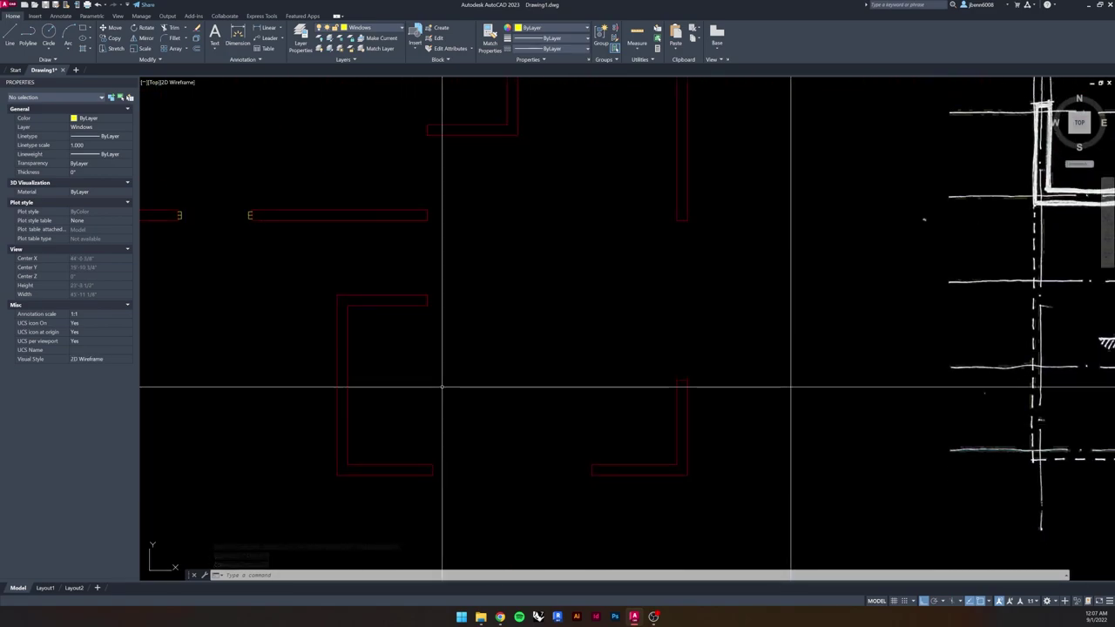
{"action": "middle_click_drag", "start_coordinate": [232, 275], "coordinate": [343, 318]}
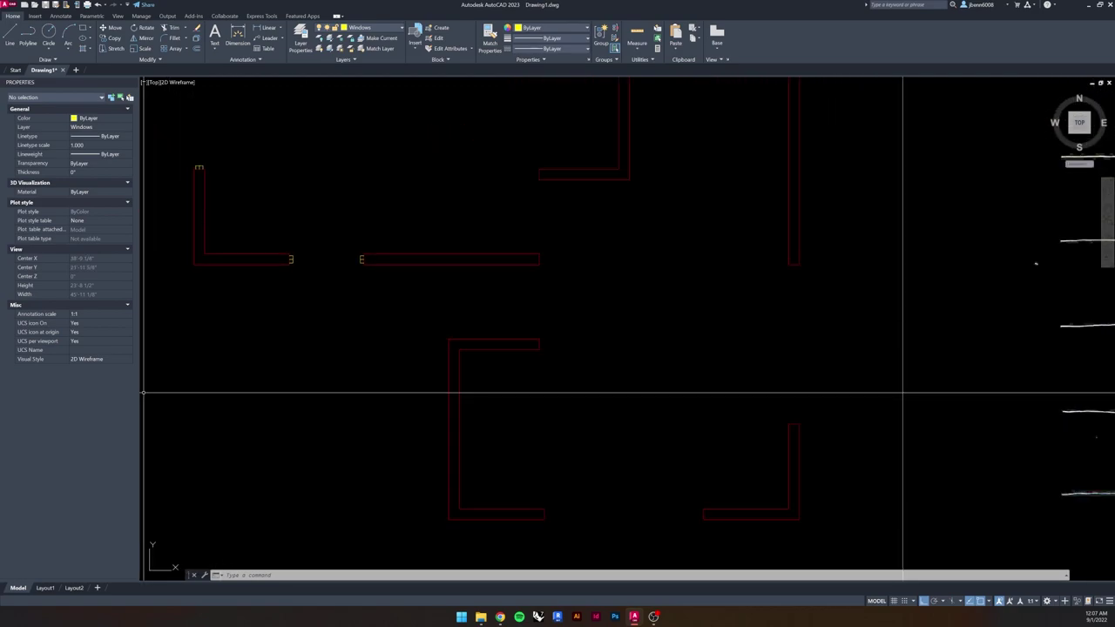
{"action": "key", "text": "Escape"}
{"action": "key", "text": "Escape"}
{"action": "key", "text": "Escape"}
{"action": "scroll", "coordinate": [784, 384], "scroll_direction": "down", "scroll_amount": 2}
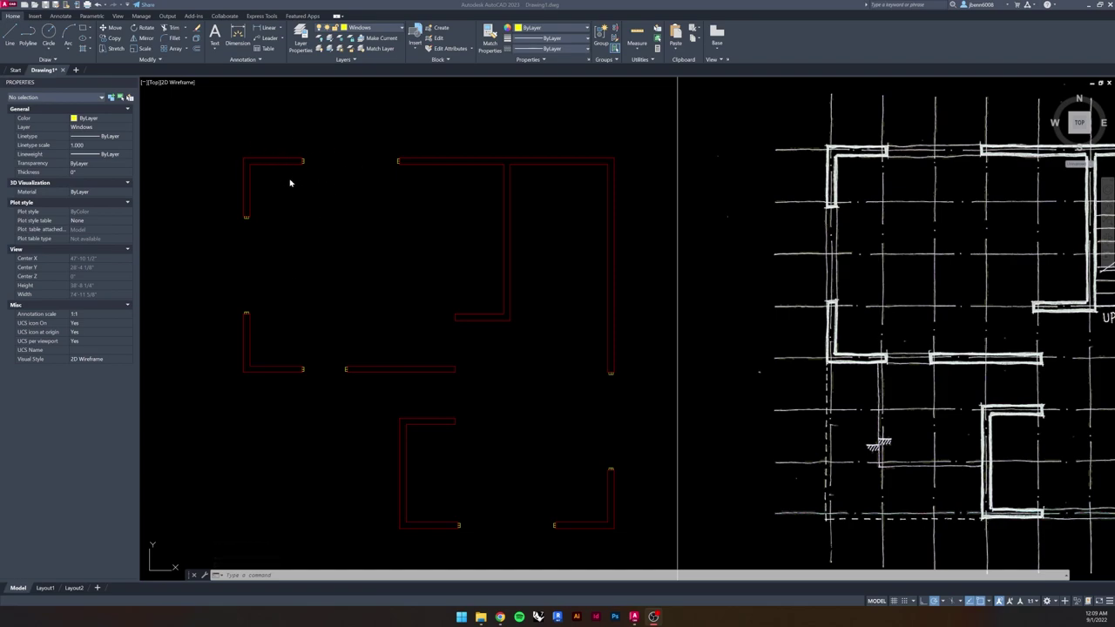
{"action": "scroll", "coordinate": [301, 164], "scroll_direction": "up", "scroll_amount": 3}
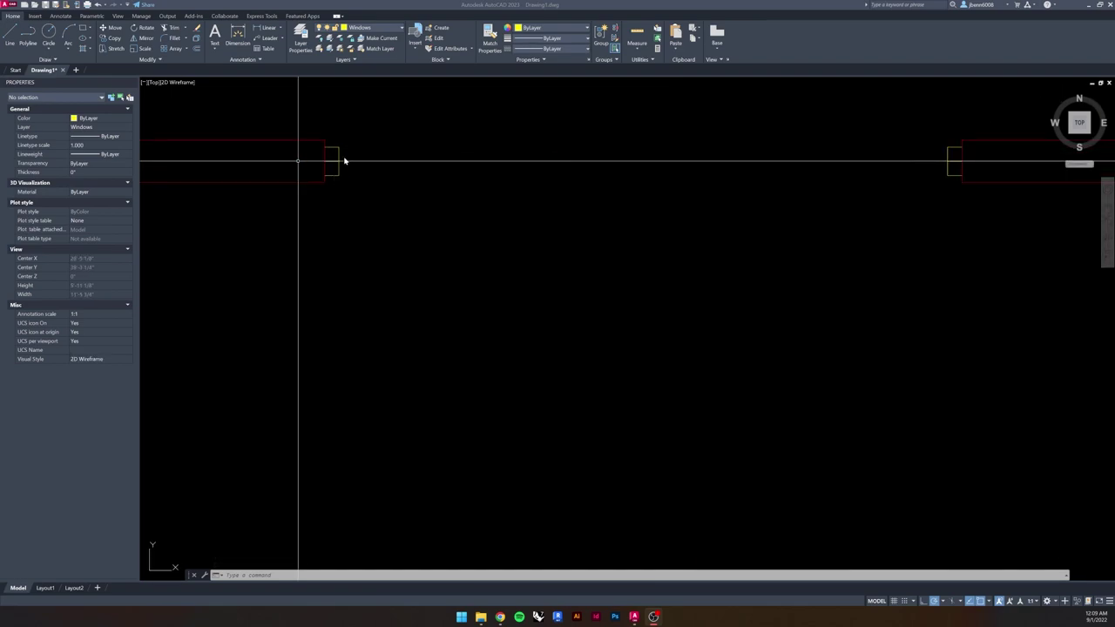
- Erase the short middle line inside the first window block at the wall end
{"action": "scroll", "coordinate": [339, 162], "scroll_direction": "up", "scroll_amount": 3}
{"action": "left_click", "coordinate": [343, 156]}
{"action": "left_click", "coordinate": [324, 180]}
{"action": "key", "text": "Delete"}
{"action": "scroll", "coordinate": [654, 267], "scroll_direction": "down", "scroll_amount": 5}
{"action": "scroll", "coordinate": [557, 169], "scroll_direction": "up", "scroll_amount": 5}
{"action": "scroll", "coordinate": [522, 217], "scroll_direction": "down", "scroll_amount": 8}
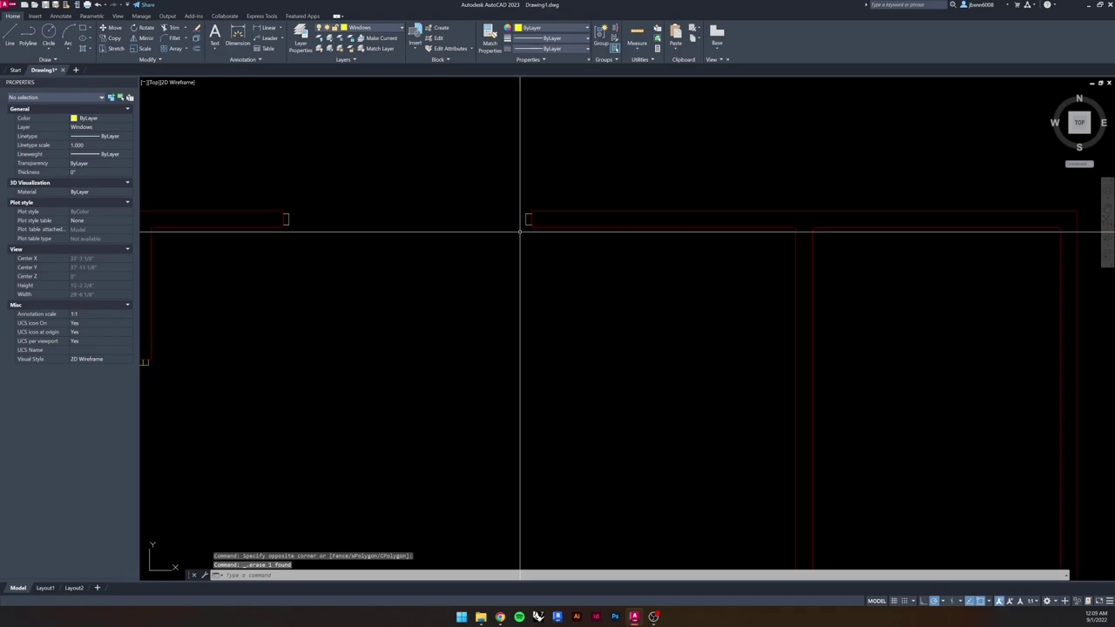
{"action": "scroll", "coordinate": [407, 250], "scroll_direction": "up", "scroll_amount": 8}
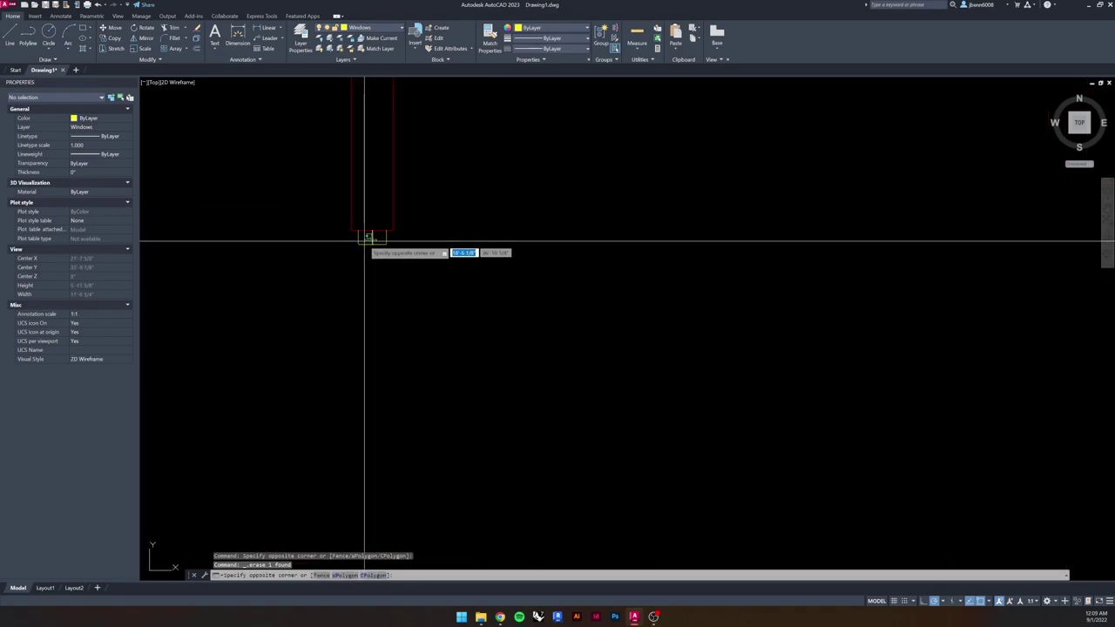
{"action": "scroll", "coordinate": [441, 383], "scroll_direction": "down", "scroll_amount": 5}
{"action": "scroll", "coordinate": [445, 333], "scroll_direction": "up", "scroll_amount": 2}
{"action": "scroll", "coordinate": [304, 274], "scroll_direction": "up", "scroll_amount": 4}
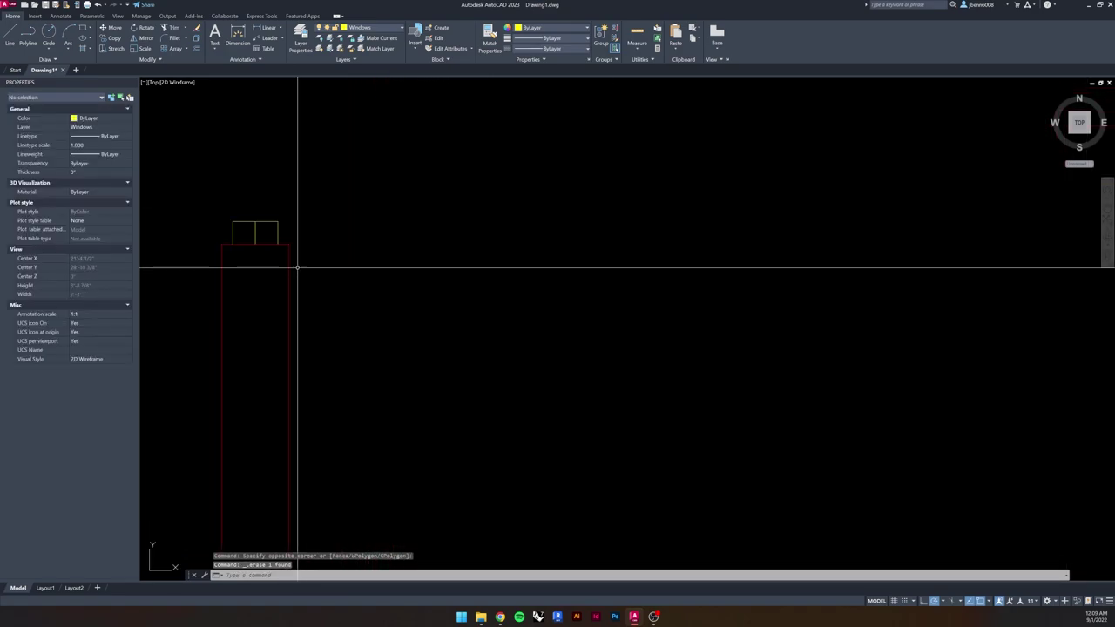
{"action": "scroll", "coordinate": [453, 314], "scroll_direction": "down", "scroll_amount": 4}
{"action": "scroll", "coordinate": [361, 256], "scroll_direction": "up", "scroll_amount": 4}
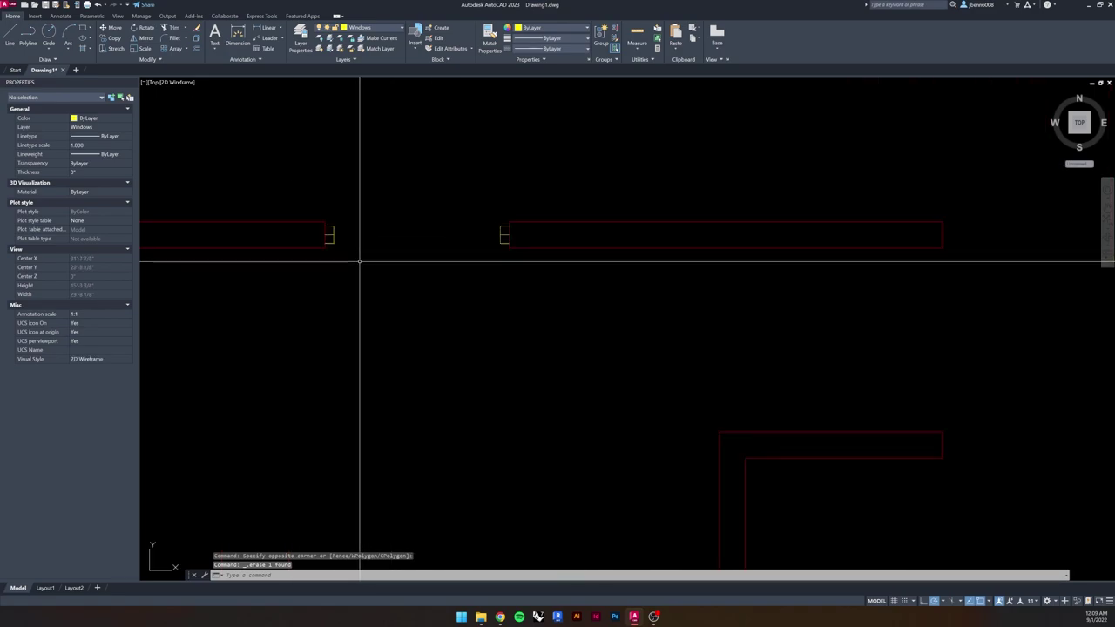
- Erase the short middle line inside the left window block
{"action": "key", "text": "Escape"}
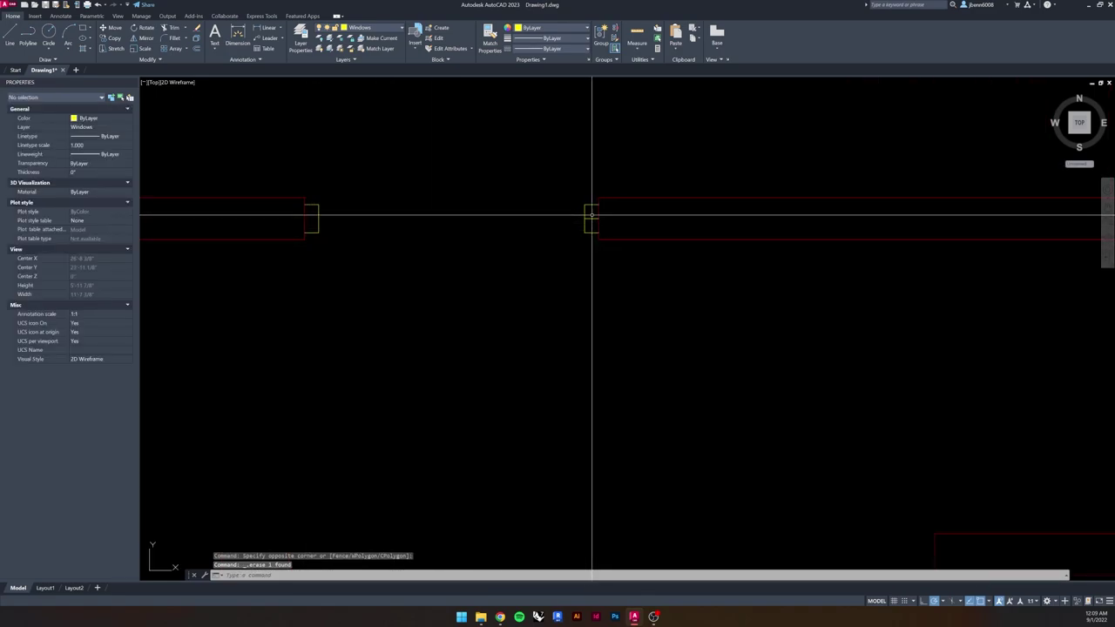
{"action": "scroll", "coordinate": [591, 218], "scroll_direction": "down", "scroll_amount": 5}
{"action": "mouse_move", "coordinate": [600, 256]}
{"action": "middle_mouse_down"}
{"action": "mouse_move", "coordinate": [537, 276]}
{"action": "mouse_move", "coordinate": [503, 349]}
{"action": "middle_mouse_up"}
{"action": "scroll", "coordinate": [450, 314], "scroll_direction": "up", "scroll_amount": 3}
{"action": "scroll", "coordinate": [492, 299], "scroll_direction": "down", "scroll_amount": 1}
{"action": "middle_click_drag", "start_coordinate": [492, 299], "coordinate": [371, 269]}
{"action": "scroll", "coordinate": [557, 264], "scroll_direction": "up", "scroll_amount": 2}
{"action": "scroll", "coordinate": [438, 243], "scroll_direction": "up", "scroll_amount": 2}
{"action": "left_click", "coordinate": [438, 244]}
{"action": "left_click", "coordinate": [414, 259]}
{"action": "key", "text": "Delete"}
{"action": "scroll", "coordinate": [943, 261], "scroll_direction": "down", "scroll_amount": 3}
{"action": "scroll", "coordinate": [498, 242], "scroll_direction": "up", "scroll_amount": 4}
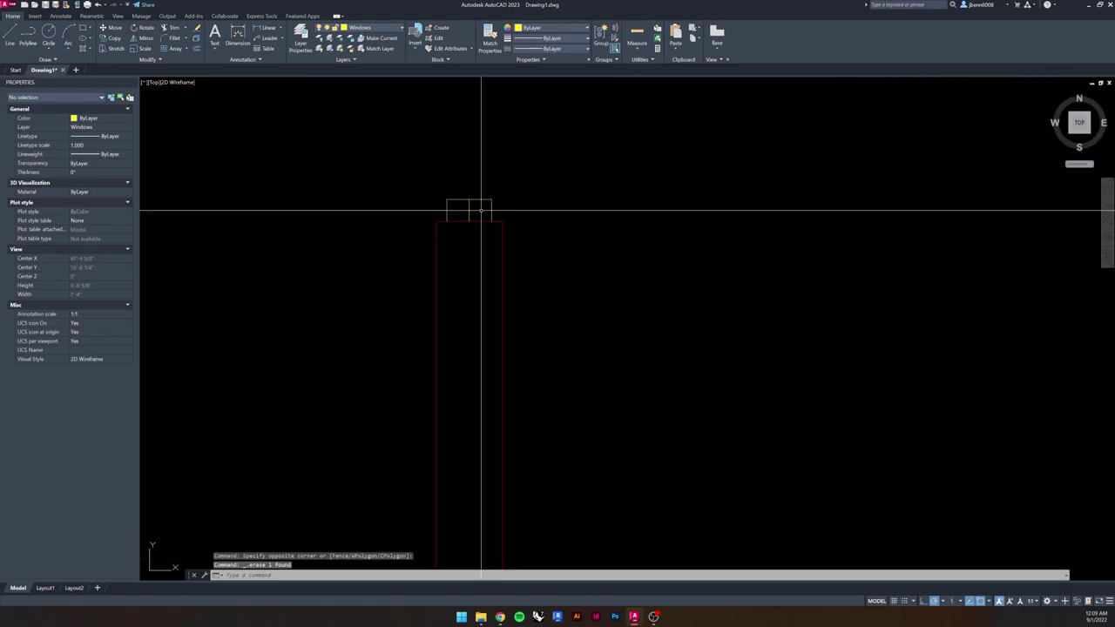
{"action": "scroll", "coordinate": [466, 209], "scroll_direction": "down", "scroll_amount": 3}
{"action": "scroll", "coordinate": [466, 346], "scroll_direction": "up", "scroll_amount": 4}
{"action": "scroll", "coordinate": [497, 204], "scroll_direction": "up", "scroll_amount": 2}
{"action": "scroll", "coordinate": [497, 232], "scroll_direction": "down", "scroll_amount": 5}
{"action": "scroll", "coordinate": [339, 152], "scroll_direction": "up", "scroll_amount": 4}
{"action": "scroll", "coordinate": [367, 167], "scroll_direction": "up", "scroll_amount": 3}
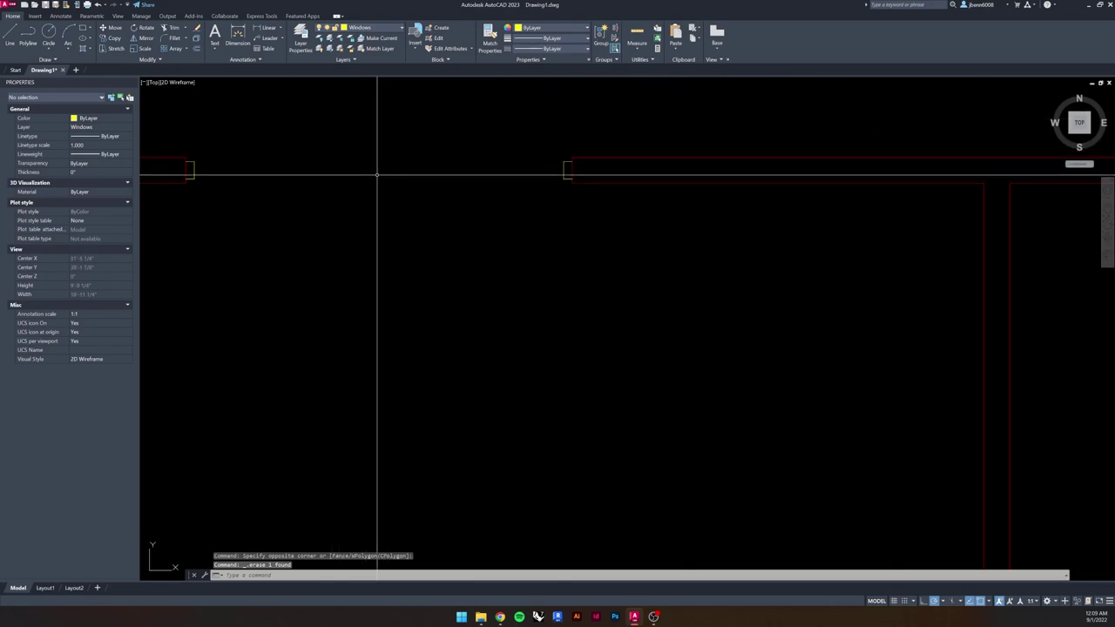
- Draw a horizontal line across the first window opening from block end to opposite block
{"action": "left_click", "coordinate": [12, 34]}
{"action": "left_click", "coordinate": [194, 170]}
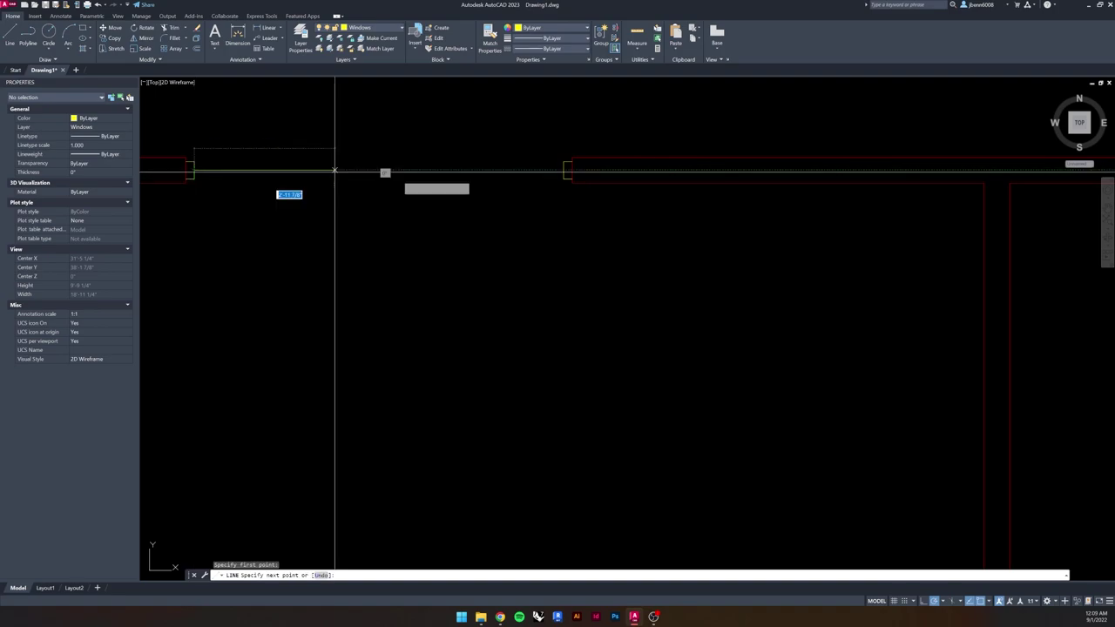
{"action": "left_click", "coordinate": [563, 170]}
{"action": "key", "text": "Escape"}
{"action": "key", "text": "Escape"}
{"action": "scroll", "coordinate": [193, 148], "scroll_direction": "up", "scroll_amount": 2}
{"action": "middle_click_drag", "start_coordinate": [192, 148], "coordinate": [264, 183]}
{"action": "scroll", "coordinate": [147, 110], "scroll_direction": "down", "scroll_amount": 3}
{"action": "scroll", "coordinate": [267, 249], "scroll_direction": "down", "scroll_amount": 3}
{"action": "scroll", "coordinate": [244, 318], "scroll_direction": "up", "scroll_amount": 6}
{"action": "scroll", "coordinate": [244, 318], "scroll_direction": "down", "scroll_amount": 5}
{"action": "middle_click_drag", "start_coordinate": [271, 267], "coordinate": [336, 182]}
- Draw a vertical line down the next opening and a horizontal line to the wall end
{"action": "type", "text": "l"}
{"action": "key", "text": "Return"}
{"action": "left_click", "coordinate": [302, 136]}
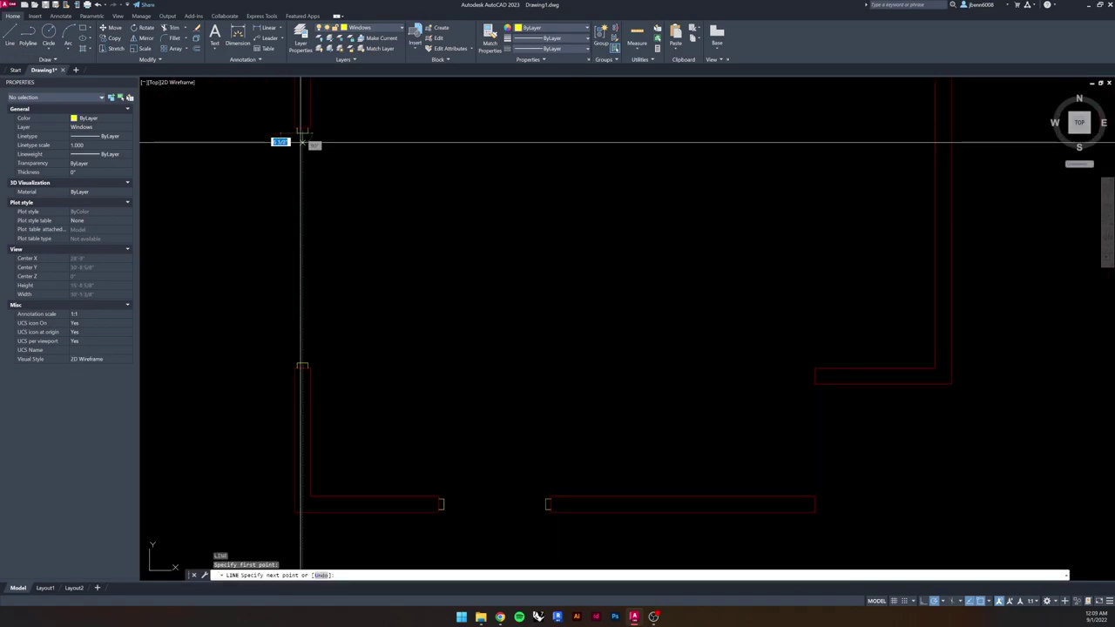
{"action": "left_click", "coordinate": [302, 367]}
{"action": "key", "text": "Return"}
- Draw lines across the lower opening and vertically between the lower and upper wall ends
{"action": "key", "text": "Return"}
{"action": "left_click", "coordinate": [442, 504]}
{"action": "left_click", "coordinate": [547, 504]}
{"action": "key", "text": "Escape"}
{"action": "scroll", "coordinate": [609, 410], "scroll_direction": "down", "scroll_amount": 4}
{"action": "scroll", "coordinate": [531, 413], "scroll_direction": "up", "scroll_amount": 2}
{"action": "scroll", "coordinate": [505, 455], "scroll_direction": "up", "scroll_amount": 4}
{"action": "type", "text": "l"}
{"action": "key", "text": "Return"}
{"action": "left_click", "coordinate": [450, 455]}
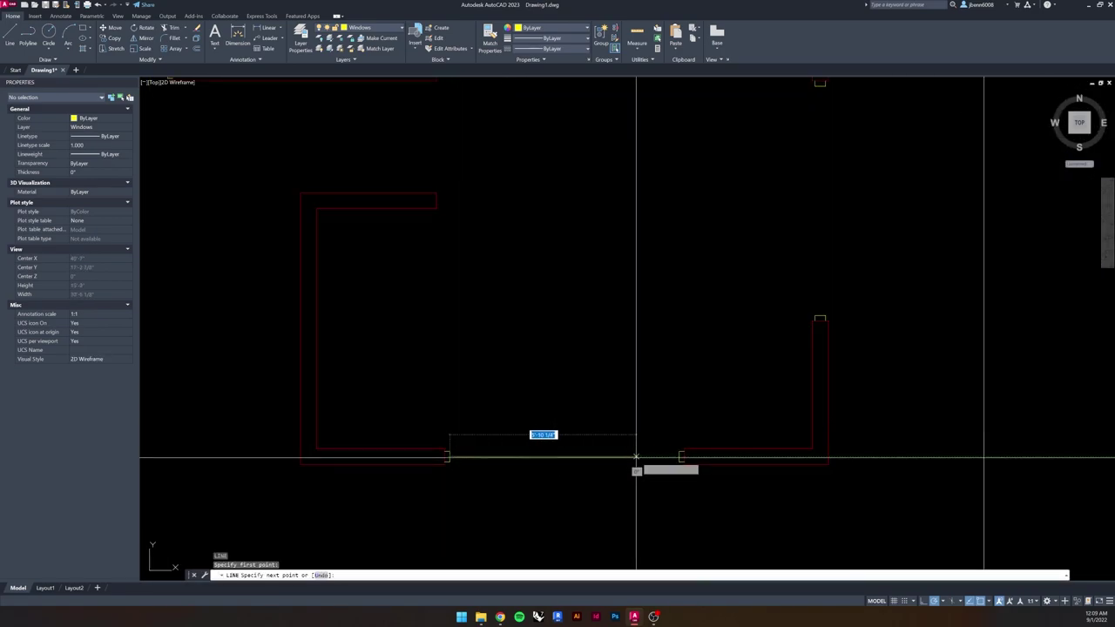
{"action": "left_click", "coordinate": [680, 456]}
{"action": "key", "text": "Return"}
{"action": "key", "text": "Return"}
{"action": "scroll", "coordinate": [759, 381], "scroll_direction": "down", "scroll_amount": 2}
{"action": "mouse_move", "coordinate": [758, 381]}
{"action": "middle_mouse_down"}
{"action": "mouse_move", "coordinate": [657, 313]}
{"action": "mouse_move", "coordinate": [547, 368]}
{"action": "middle_mouse_up"}
{"action": "left_click", "coordinate": [543, 402]}
{"action": "left_click", "coordinate": [543, 254]}
{"action": "key", "text": "Escape"}
{"action": "key", "text": "Escape"}
{"action": "scroll", "coordinate": [486, 305], "scroll_direction": "down", "scroll_amount": 4}
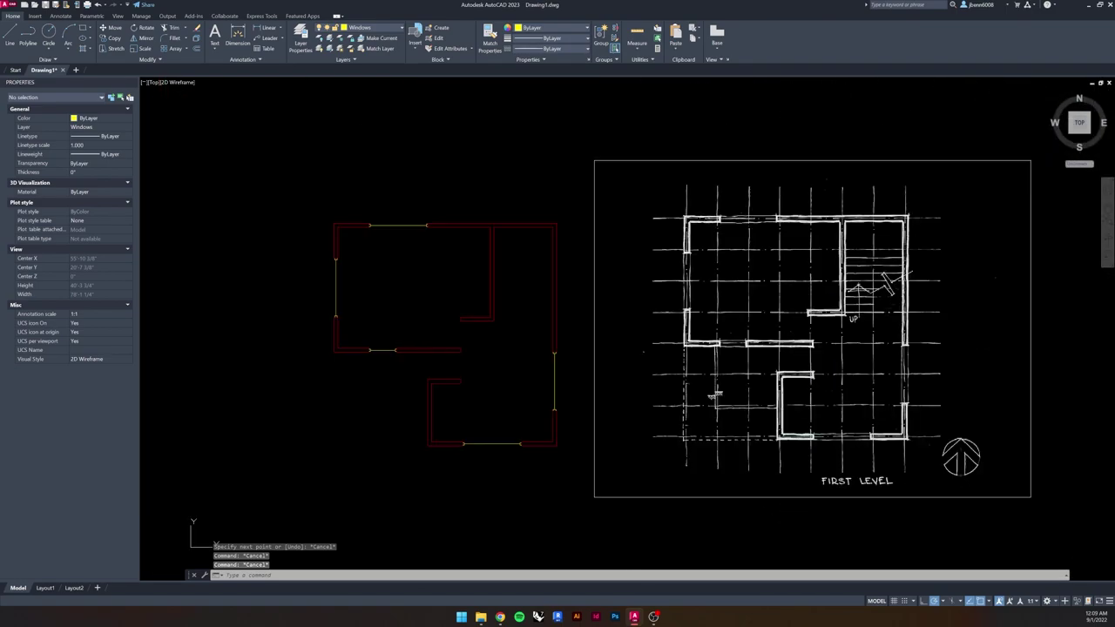
{"action": "scroll", "coordinate": [493, 359], "scroll_direction": "up", "scroll_amount": 2}
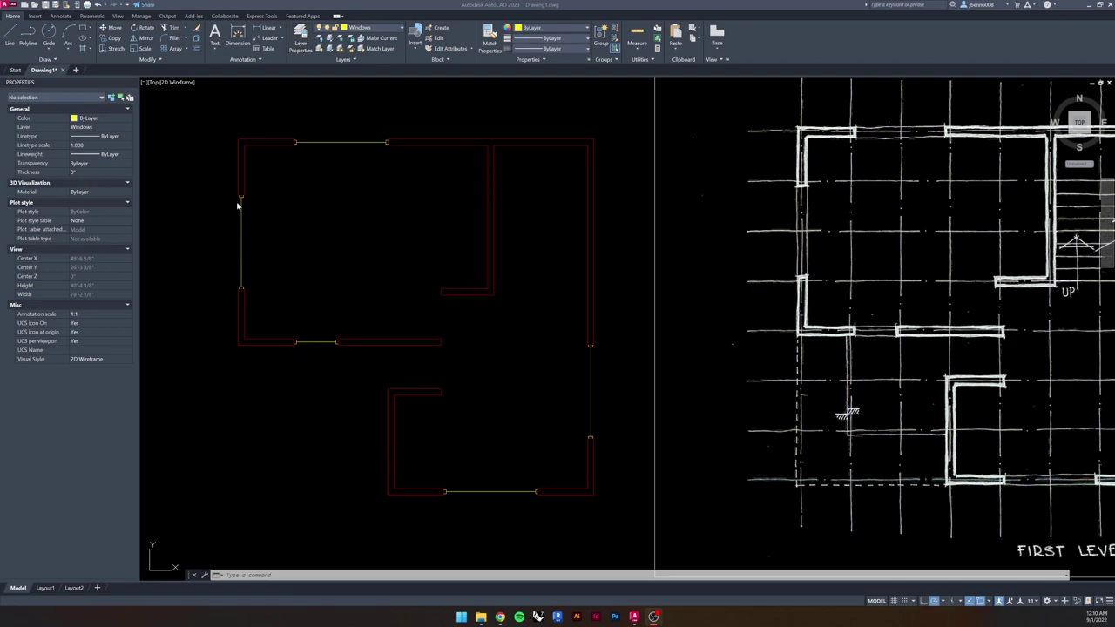
{"action": "scroll", "coordinate": [237, 205], "scroll_direction": "up", "scroll_amount": 4}
{"action": "scroll", "coordinate": [254, 262], "scroll_direction": "down", "scroll_amount": 4}
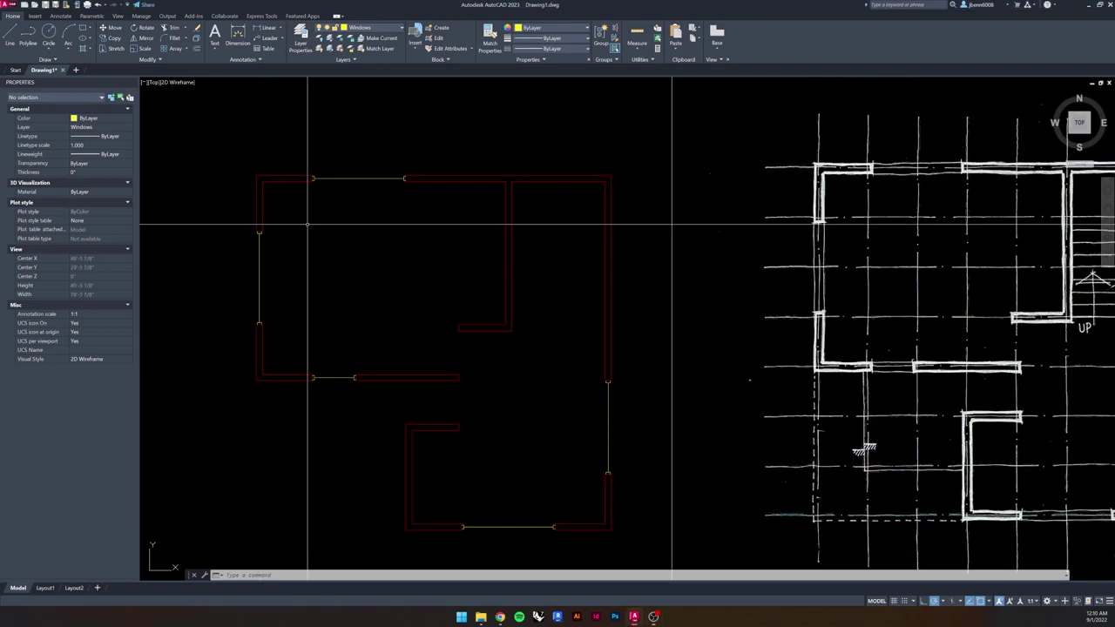
- Create a new layer named Beyond and set its colour to green
{"action": "left_click", "coordinate": [300, 39]}
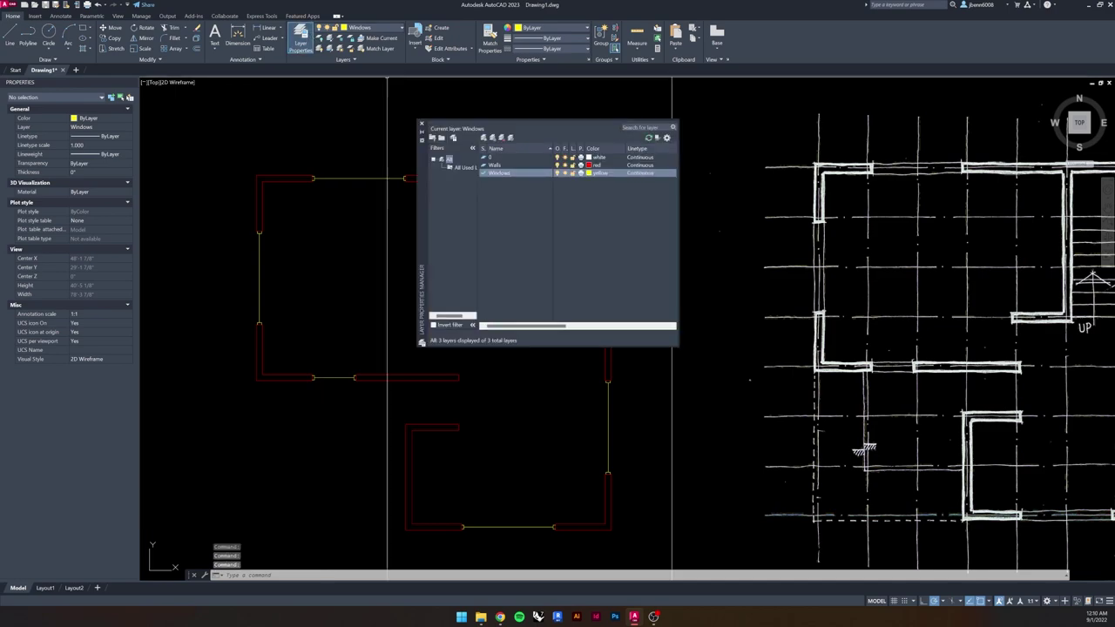
{"action": "left_click", "coordinate": [484, 139]}
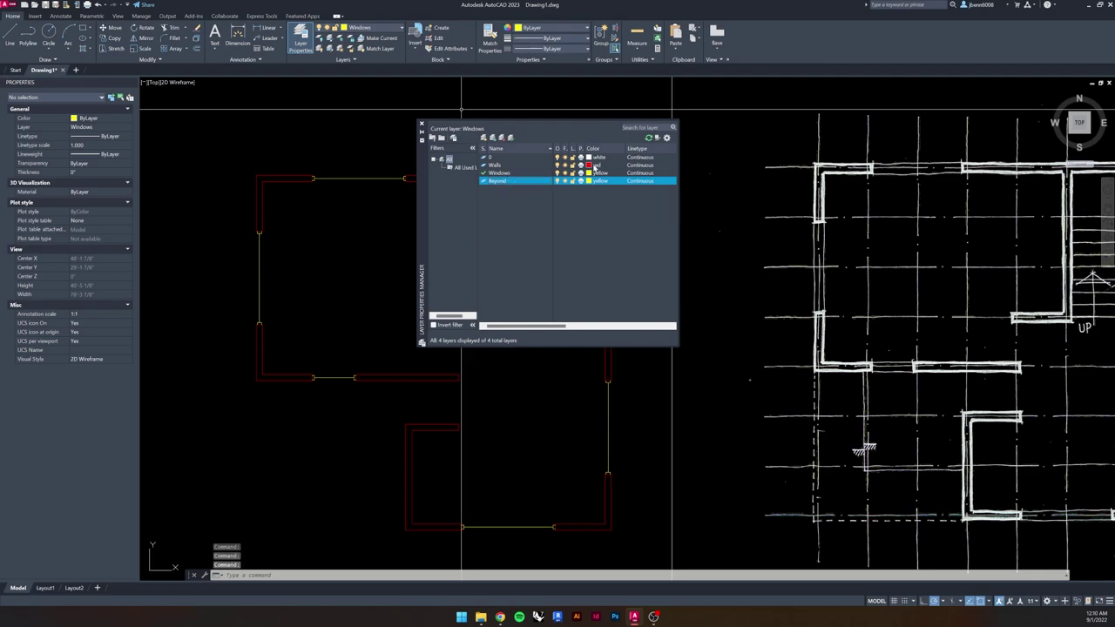
{"action": "left_click", "coordinate": [589, 181]}
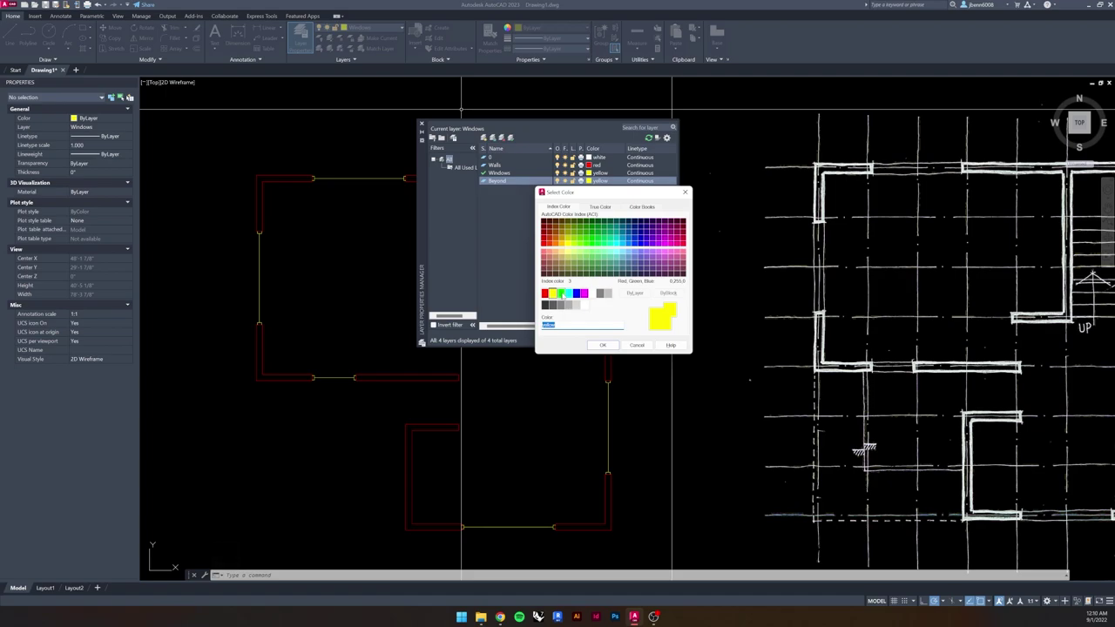
{"action": "left_click", "coordinate": [603, 346]}
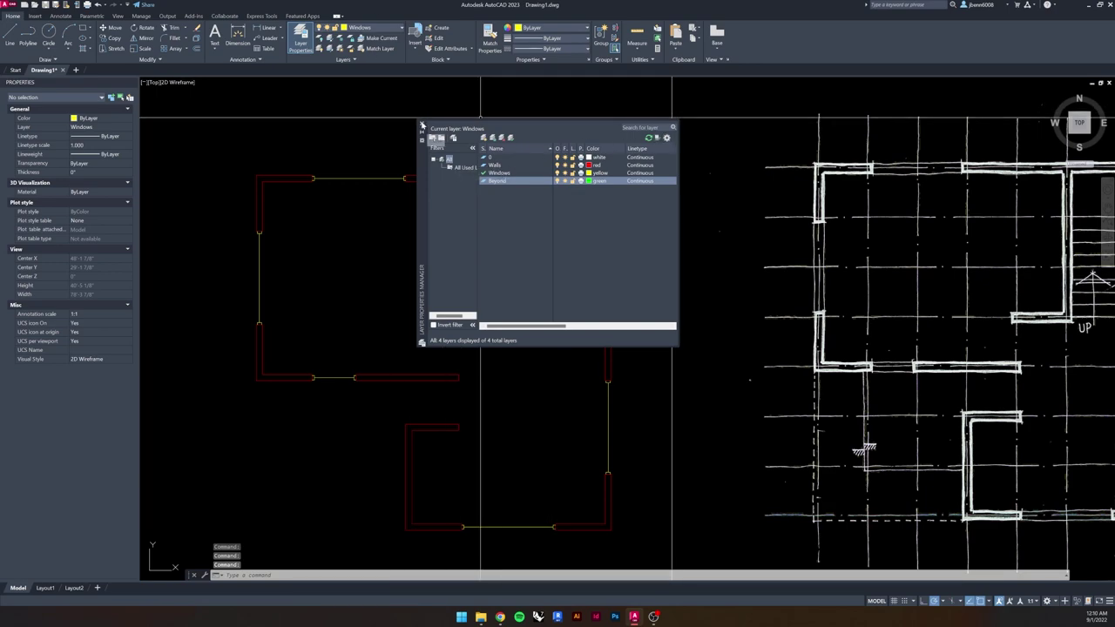
{"action": "left_click", "coordinate": [422, 124]}
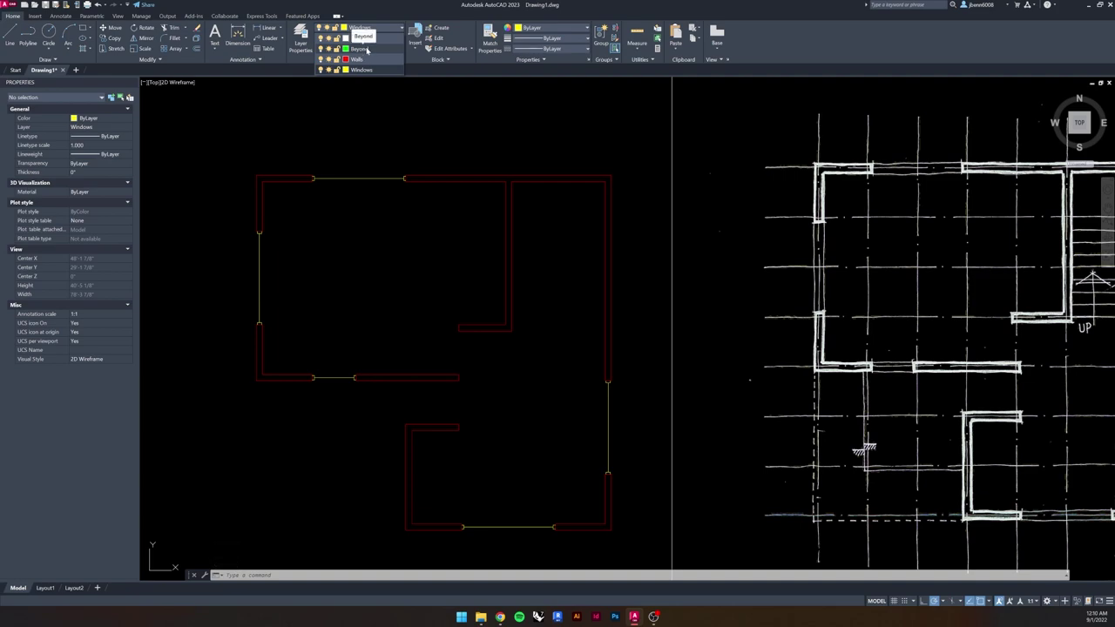
- Draw two parallel green lines across the top window opening
{"action": "left_click", "coordinate": [10, 35]}
{"action": "scroll", "coordinate": [328, 238], "scroll_direction": "up", "scroll_amount": 5}
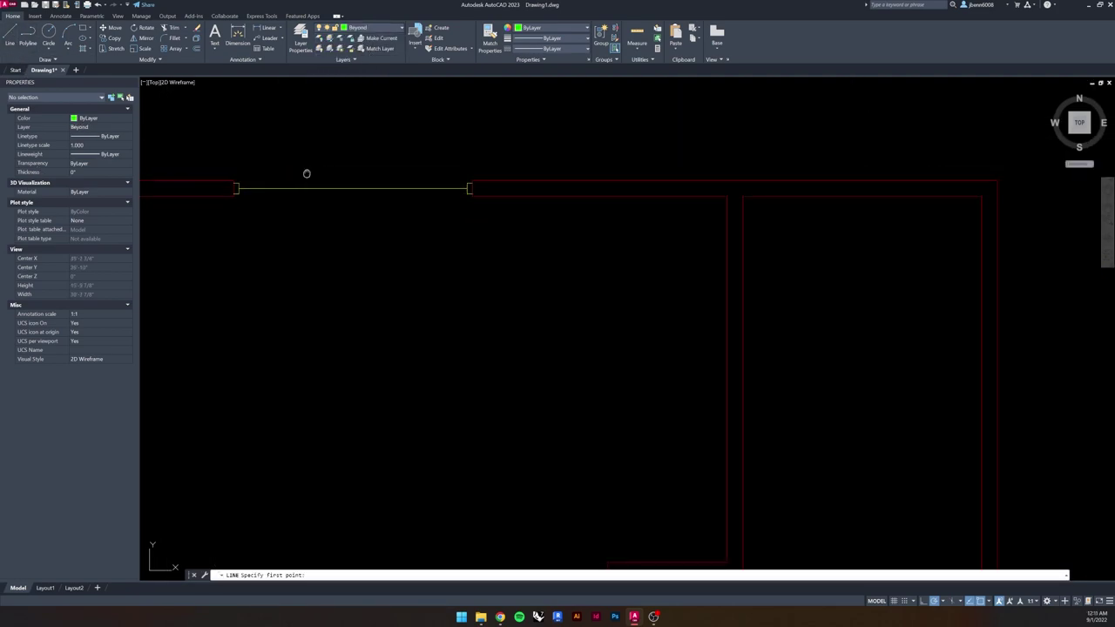
{"action": "left_click", "coordinate": [290, 198]}
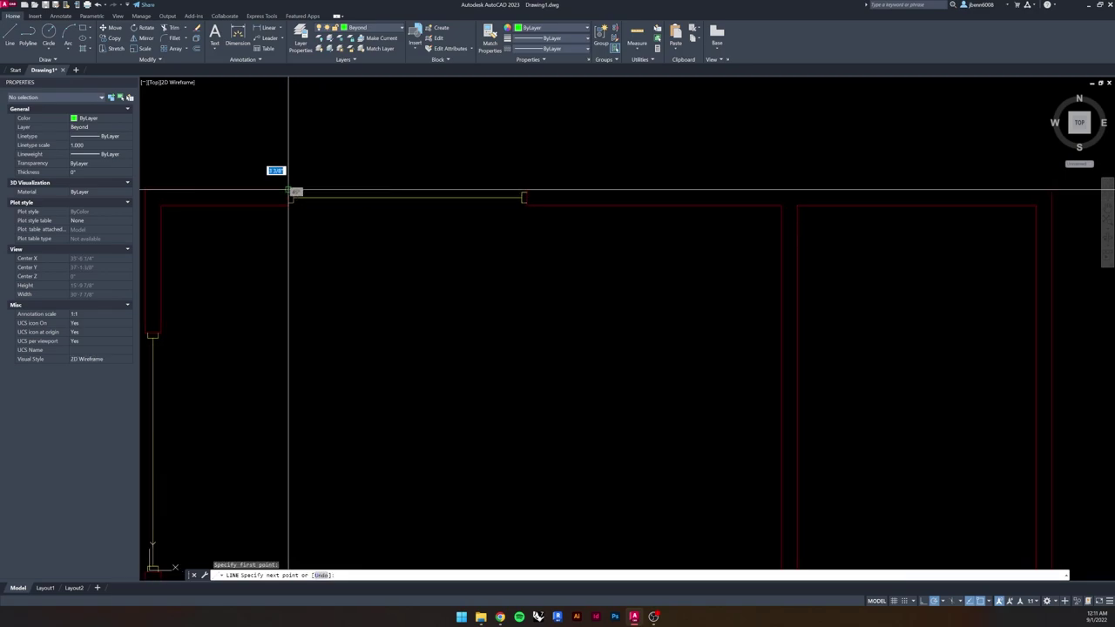
{"action": "left_click", "coordinate": [525, 198]}
{"action": "key", "text": "Return"}
{"action": "key", "text": "Return"}
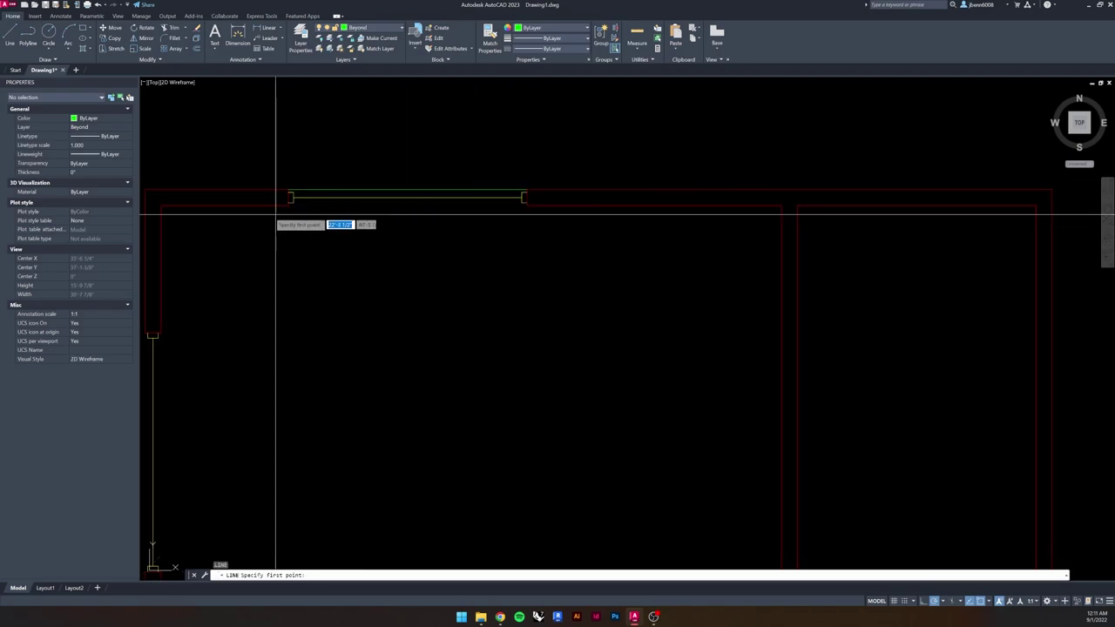
{"action": "left_click", "coordinate": [289, 207]}
{"action": "left_click", "coordinate": [526, 206]}
{"action": "key", "text": "Escape"}
{"action": "key", "text": "Escape"}
{"action": "scroll", "coordinate": [323, 227], "scroll_direction": "up", "scroll_amount": 3}
- Select the top and bottom wall lines at the top window, then clear the selection
{"action": "left_click", "coordinate": [331, 181]}
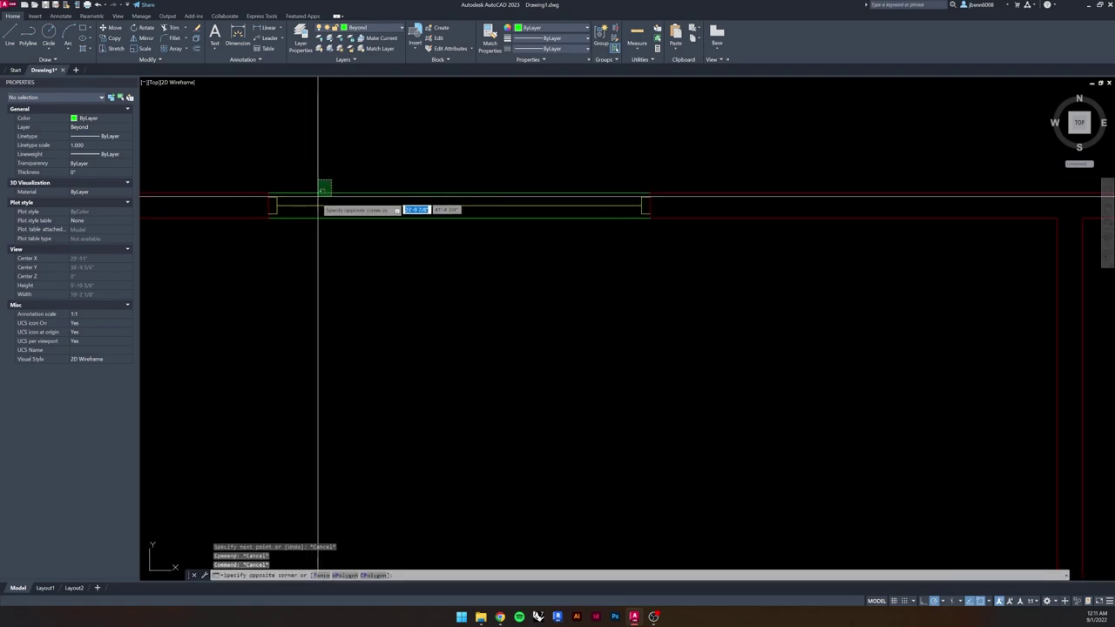
{"action": "left_click", "coordinate": [316, 200]}
{"action": "left_click", "coordinate": [347, 213]}
{"action": "left_click", "coordinate": [339, 219]}
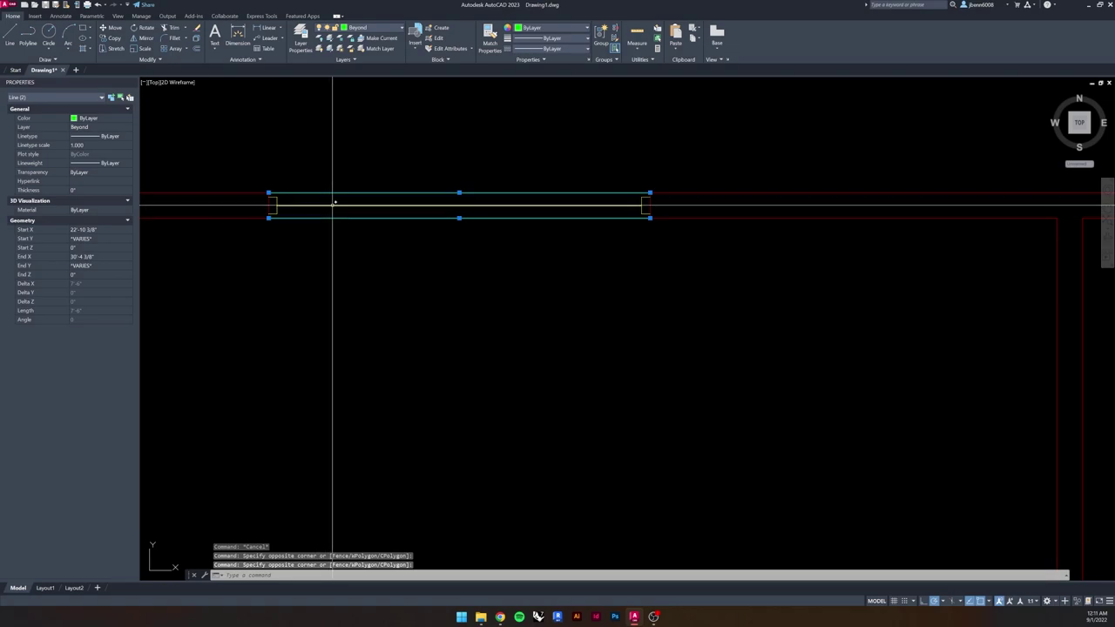
{"action": "key", "text": "Escape"}
{"action": "key", "text": "Escape"}
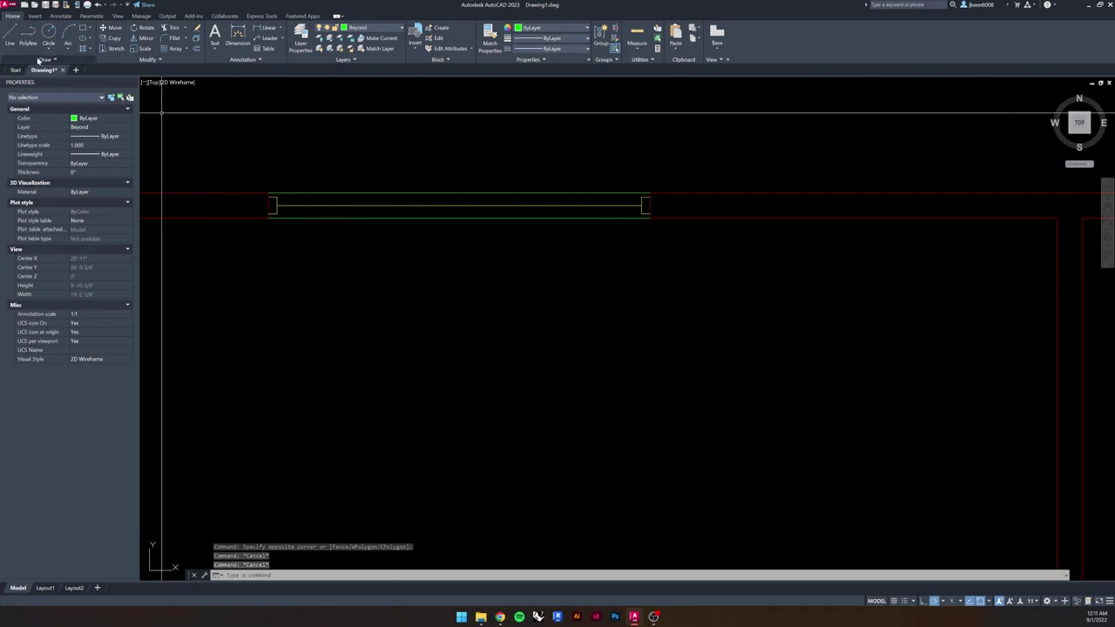
- Draw two test rectangles, a smaller one inside the larger one
{"action": "left_click", "coordinate": [83, 27]}
{"action": "left_click", "coordinate": [347, 311]}
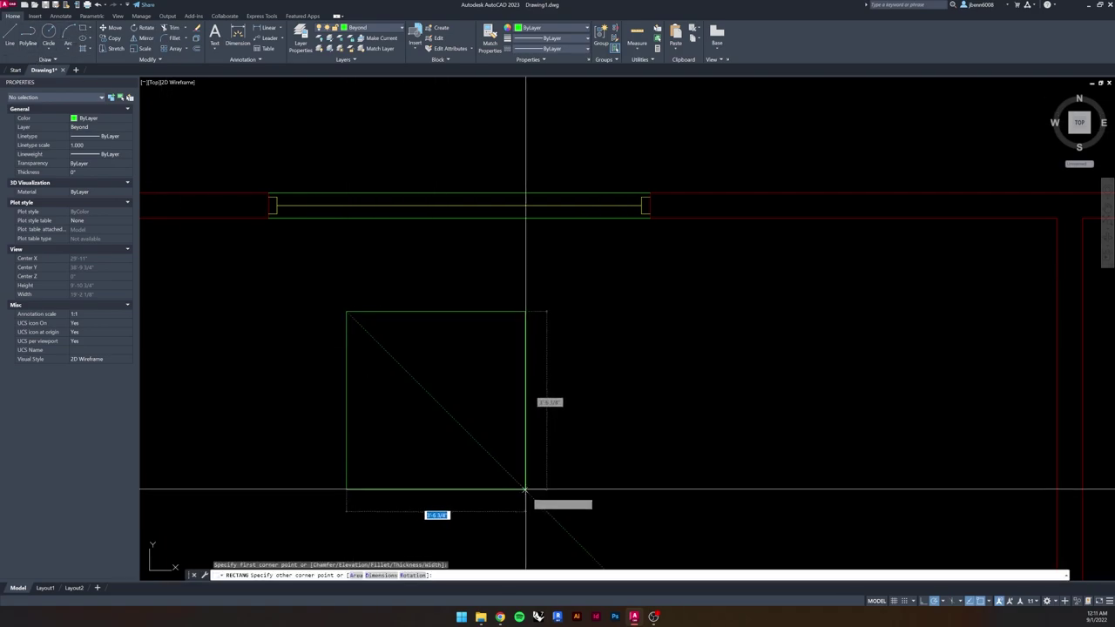
{"action": "left_click", "coordinate": [583, 509]}
{"action": "scroll", "coordinate": [578, 453], "scroll_direction": "down", "scroll_amount": 2}
{"action": "middle_click_drag", "start_coordinate": [578, 453], "coordinate": [413, 308]}
{"action": "scroll", "coordinate": [418, 307], "scroll_direction": "up", "scroll_amount": 2}
{"action": "key", "text": "Escape"}
{"action": "key", "text": "Escape"}
{"action": "left_click", "coordinate": [80, 29]}
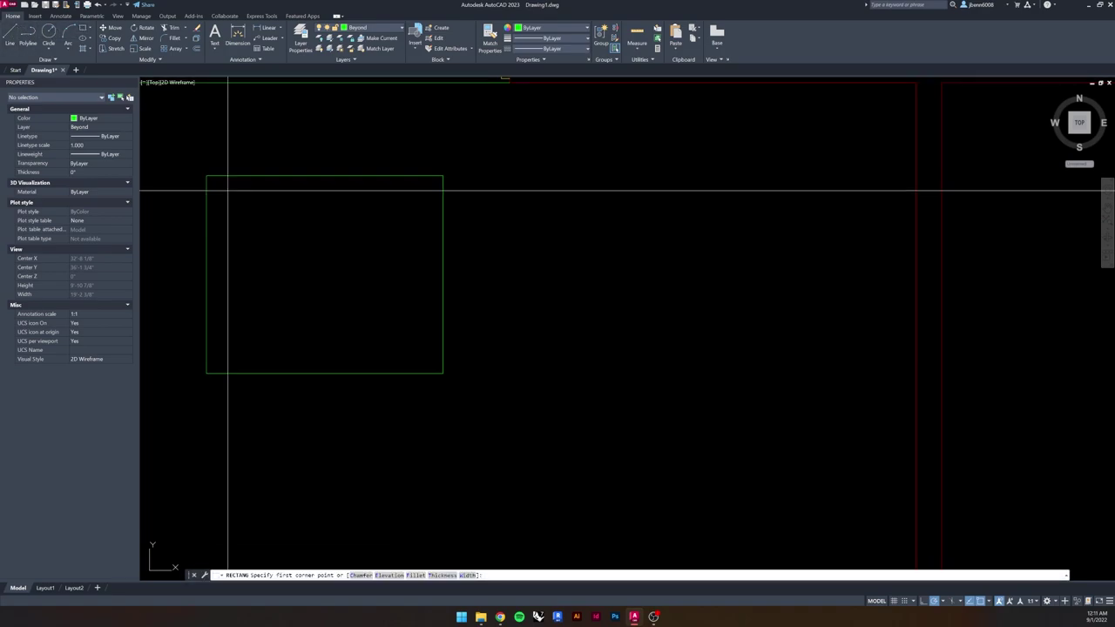
{"action": "left_click", "coordinate": [261, 242]}
{"action": "left_click", "coordinate": [395, 300]}
{"action": "key", "text": "Escape"}
{"action": "scroll", "coordinate": [361, 261], "scroll_direction": "down", "scroll_amount": 2}
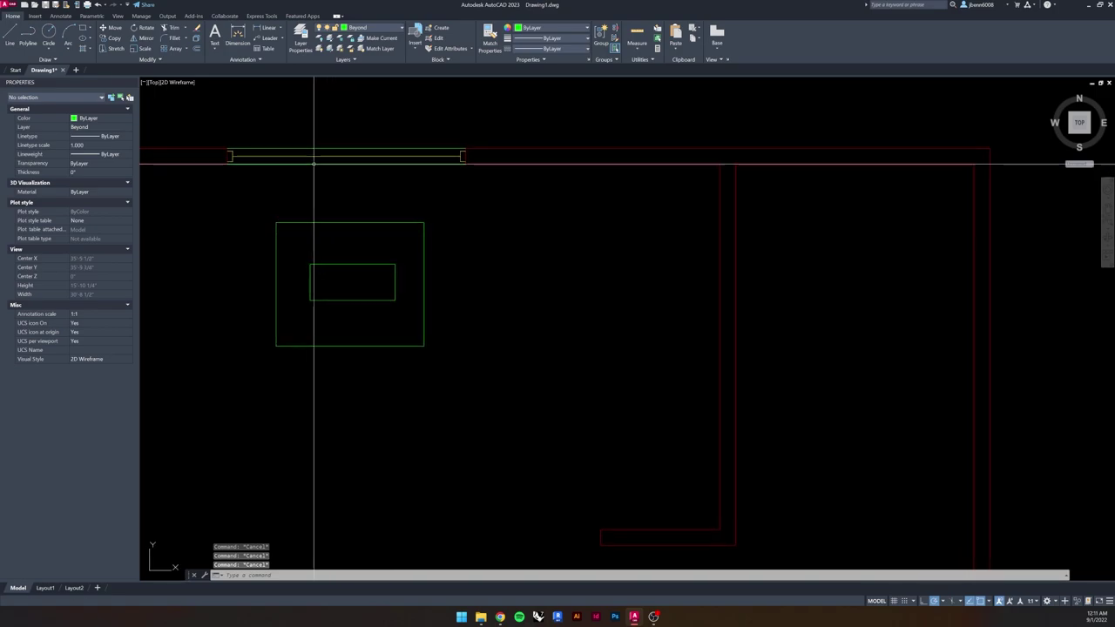
{"action": "scroll", "coordinate": [331, 298], "scroll_direction": "up", "scroll_amount": 2}
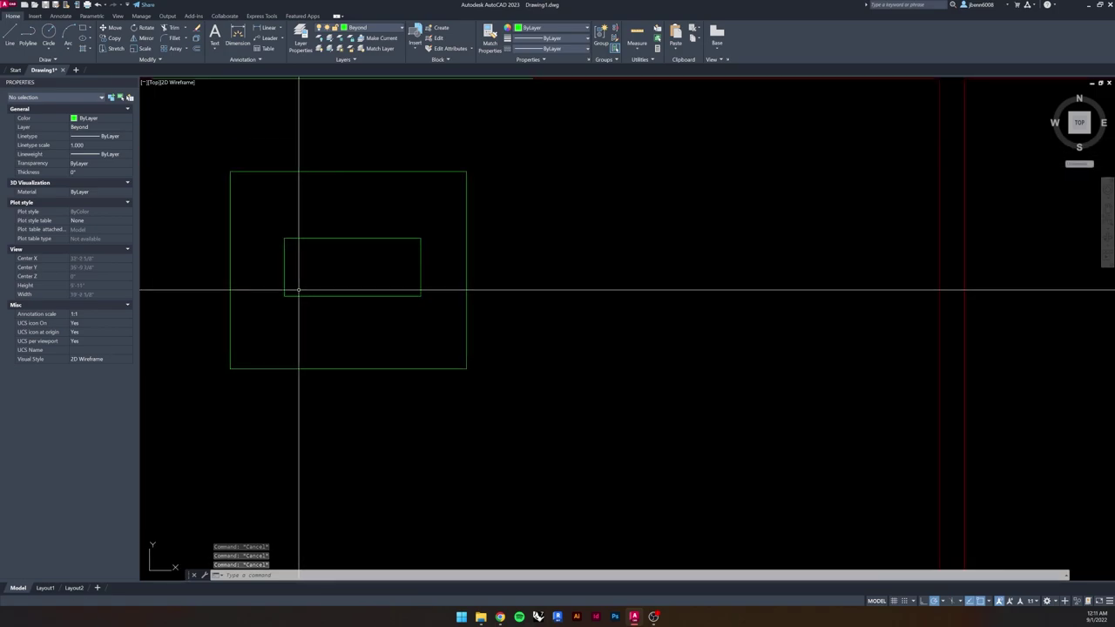
- Window-select both test rectangles and delete them
{"action": "left_click", "coordinate": [385, 287]}
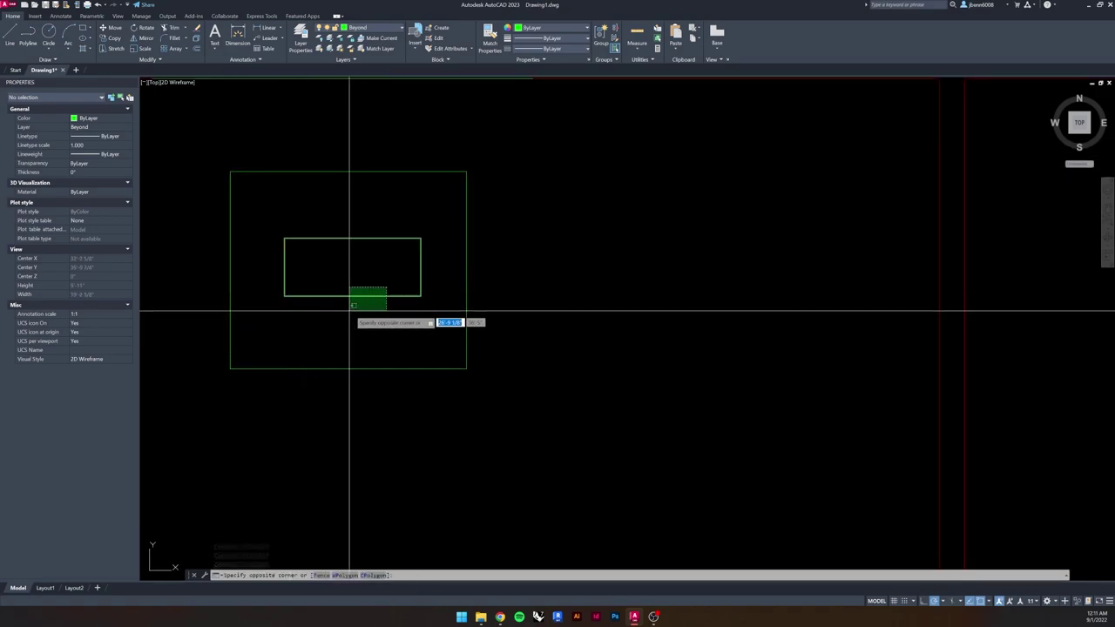
{"action": "key", "text": "Escape"}
{"action": "scroll", "coordinate": [282, 304], "scroll_direction": "down", "scroll_amount": 2}
{"action": "scroll", "coordinate": [368, 288], "scroll_direction": "up", "scroll_amount": 1}
{"action": "left_click", "coordinate": [259, 253]}
{"action": "scroll", "coordinate": [258, 254], "scroll_direction": "up", "scroll_amount": 1}
{"action": "left_click", "coordinate": [581, 530]}
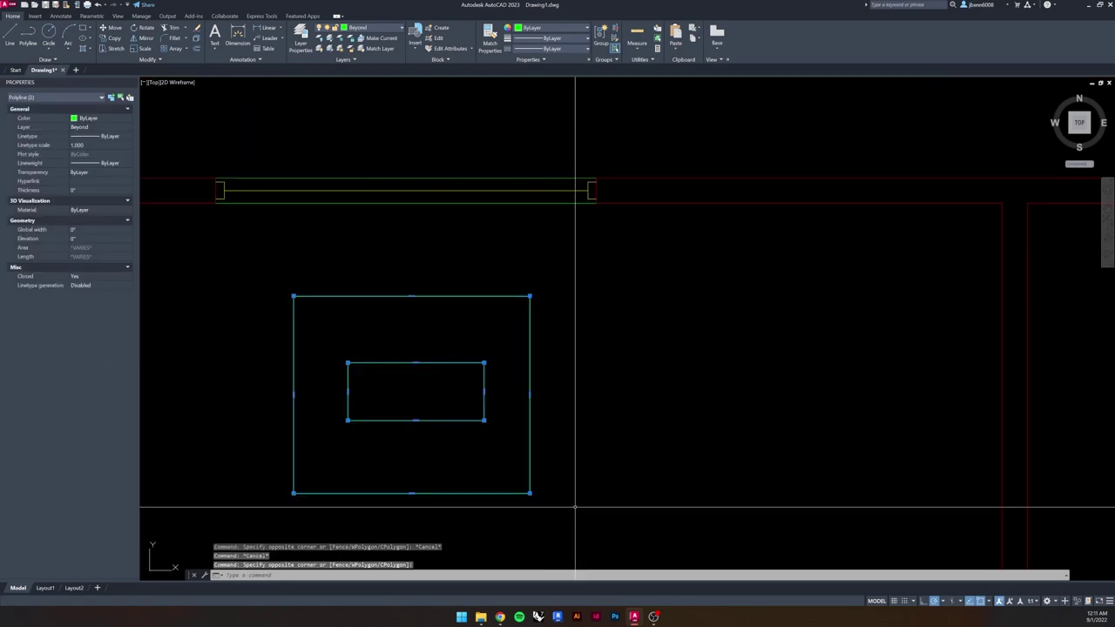
{"action": "key", "text": "Delete"}
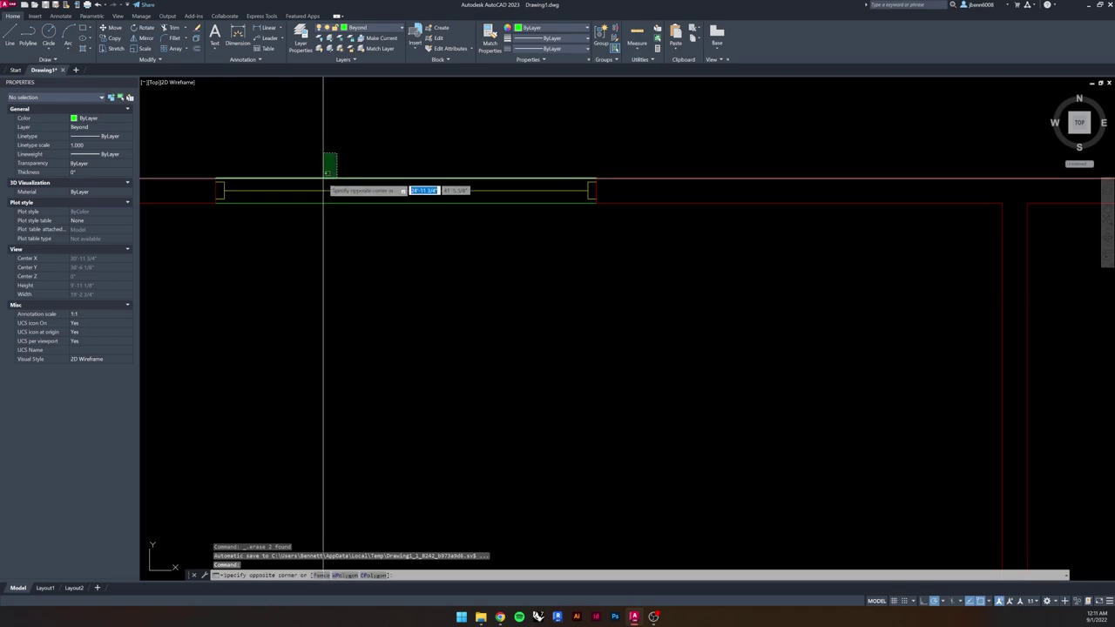
- Delete the lower and upper green window lines at the top opening
{"action": "left_click", "coordinate": [324, 178]}
{"action": "left_click", "coordinate": [334, 163]}
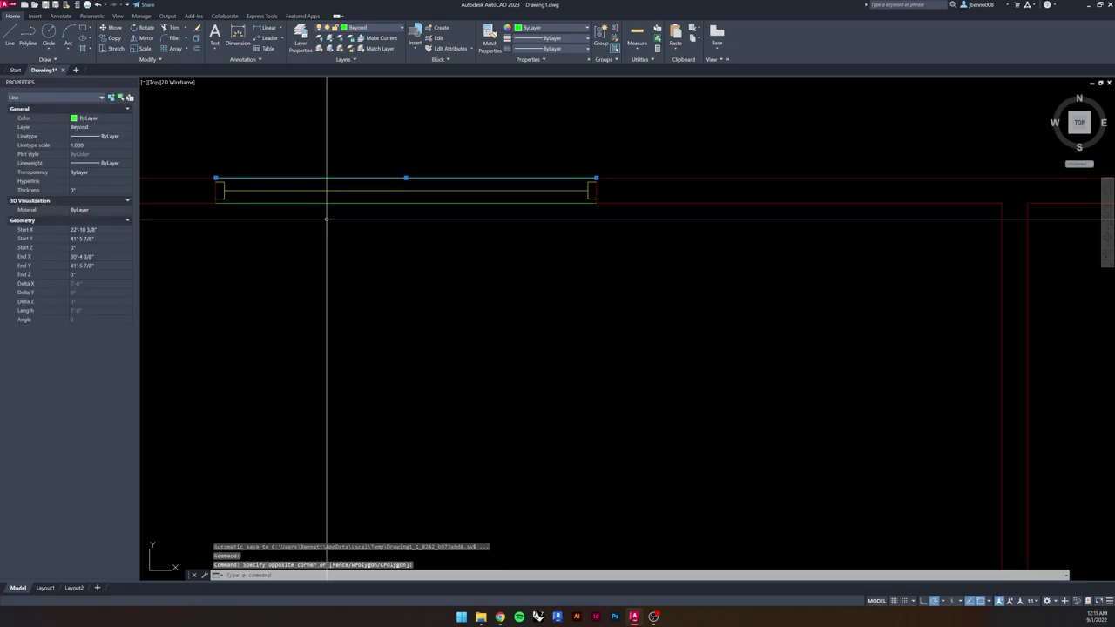
{"action": "key", "text": "Escape"}
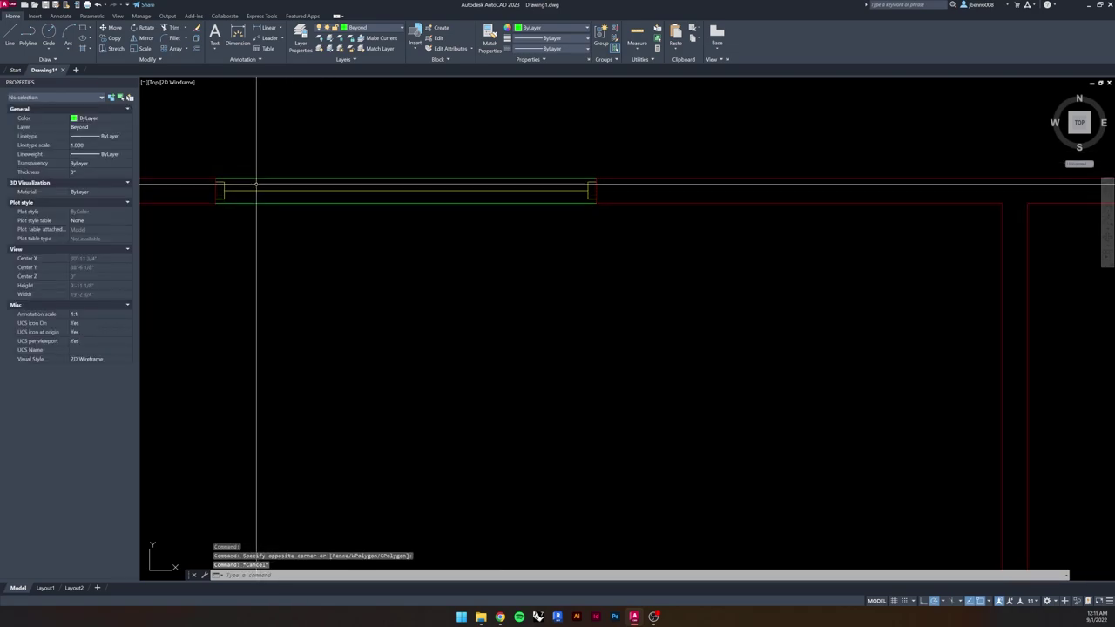
{"action": "left_click", "coordinate": [301, 196]}
{"action": "left_click", "coordinate": [285, 222]}
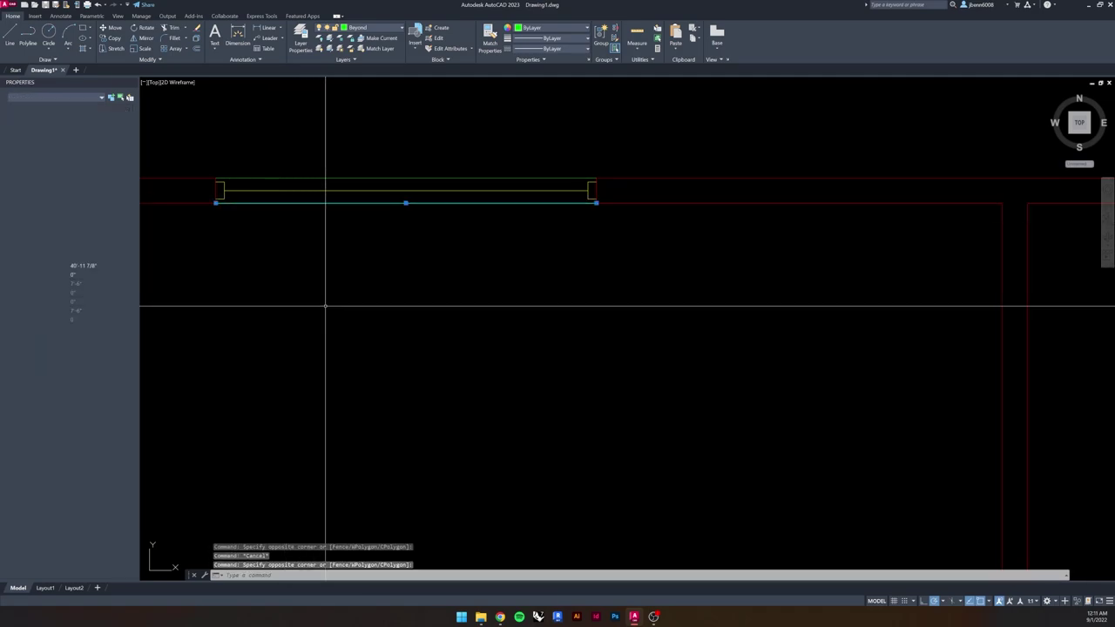
{"action": "key", "text": "Delete"}
{"action": "key", "text": "Escape"}
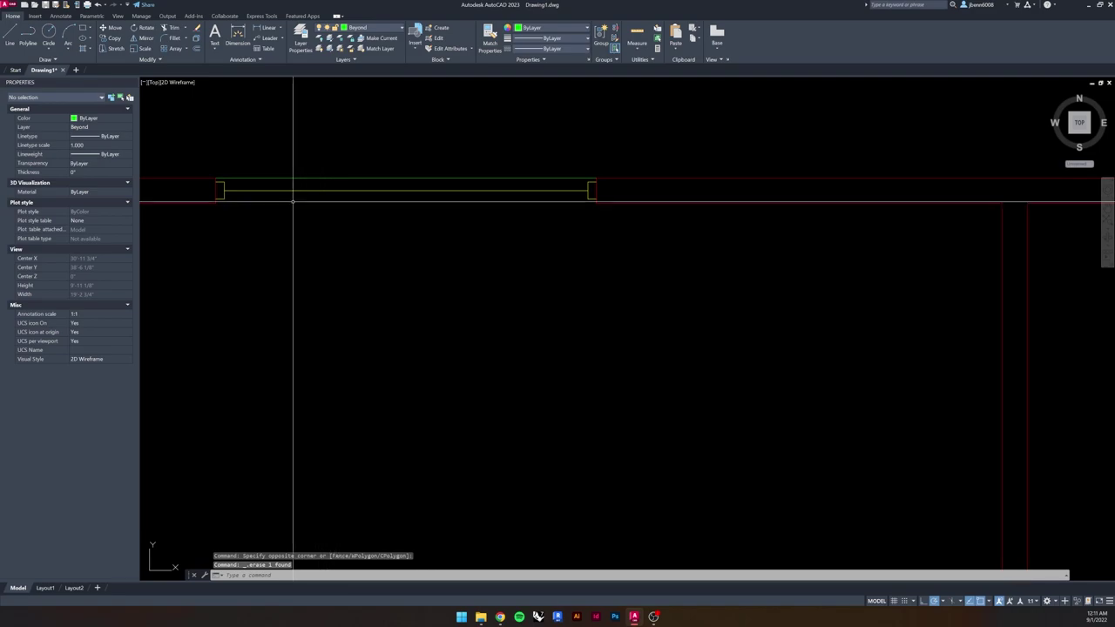
{"action": "left_click", "coordinate": [298, 172]}
{"action": "left_click", "coordinate": [291, 182]}
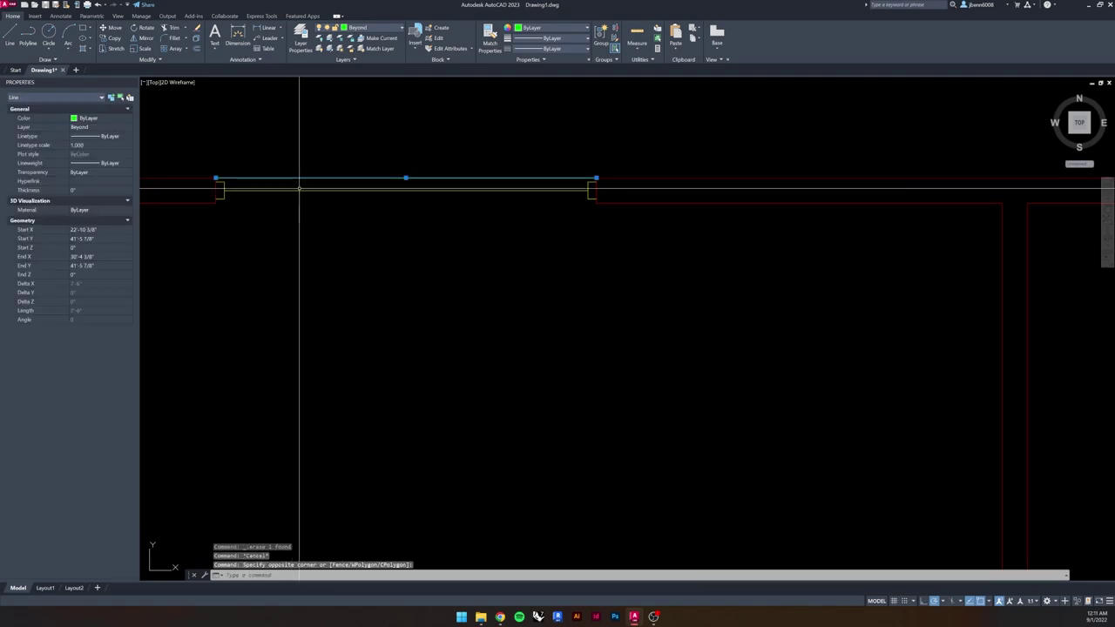
{"action": "key", "text": "Delete"}
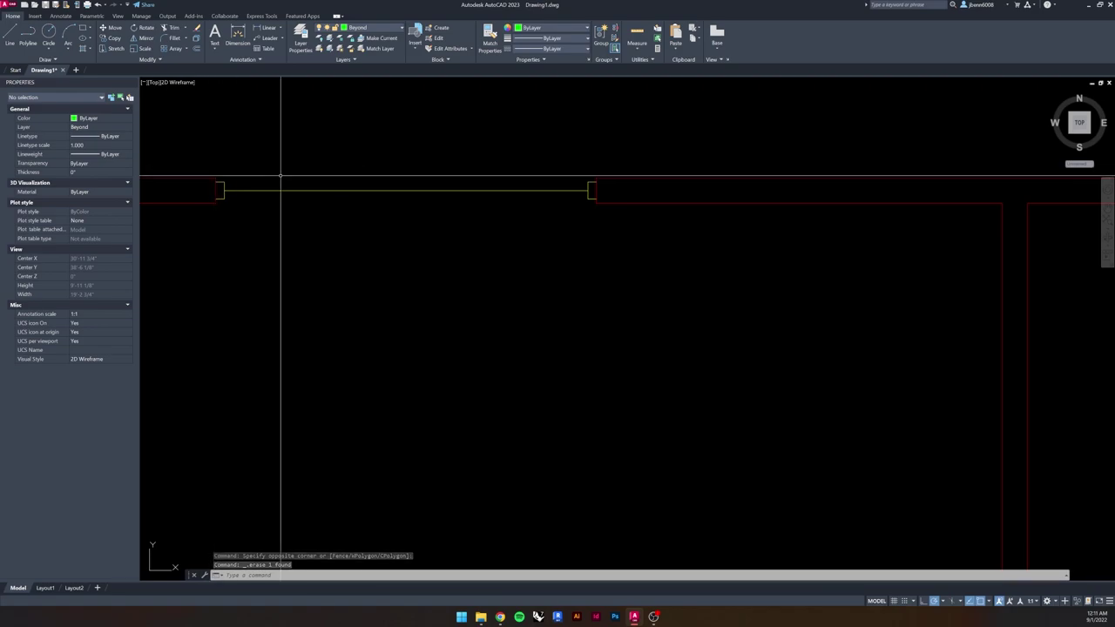
- Draw a green line from the left jamb corner perpendicular to the right jamb
{"action": "left_click", "coordinate": [10, 32]}
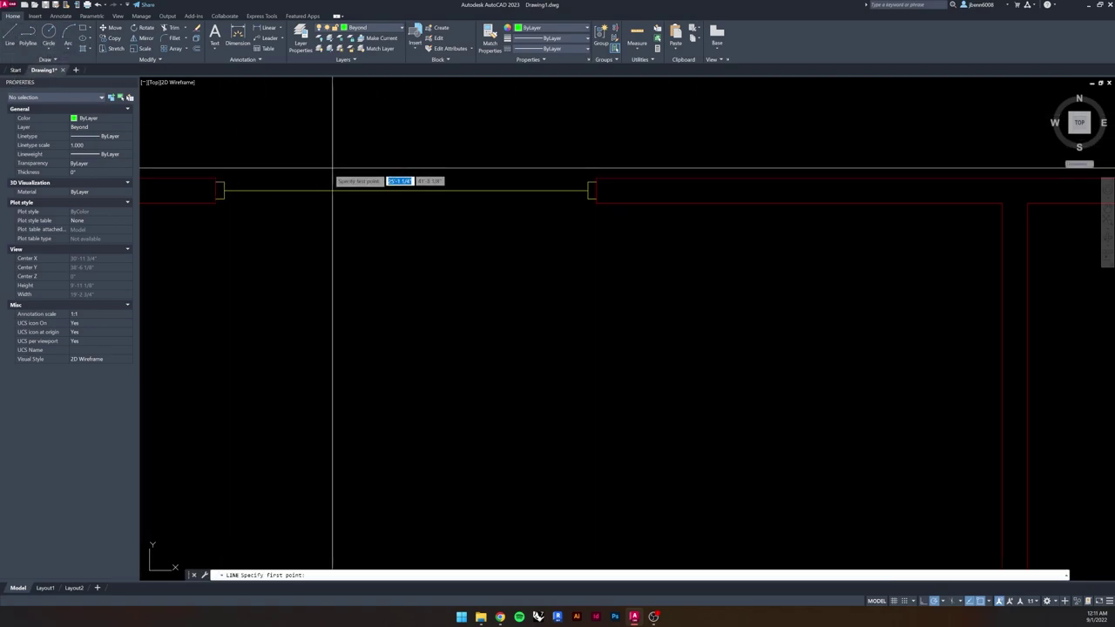
{"action": "left_click", "coordinate": [218, 180]}
{"action": "left_click", "coordinate": [620, 178]}
{"action": "key", "text": "Escape"}
{"action": "key", "text": "Escape"}
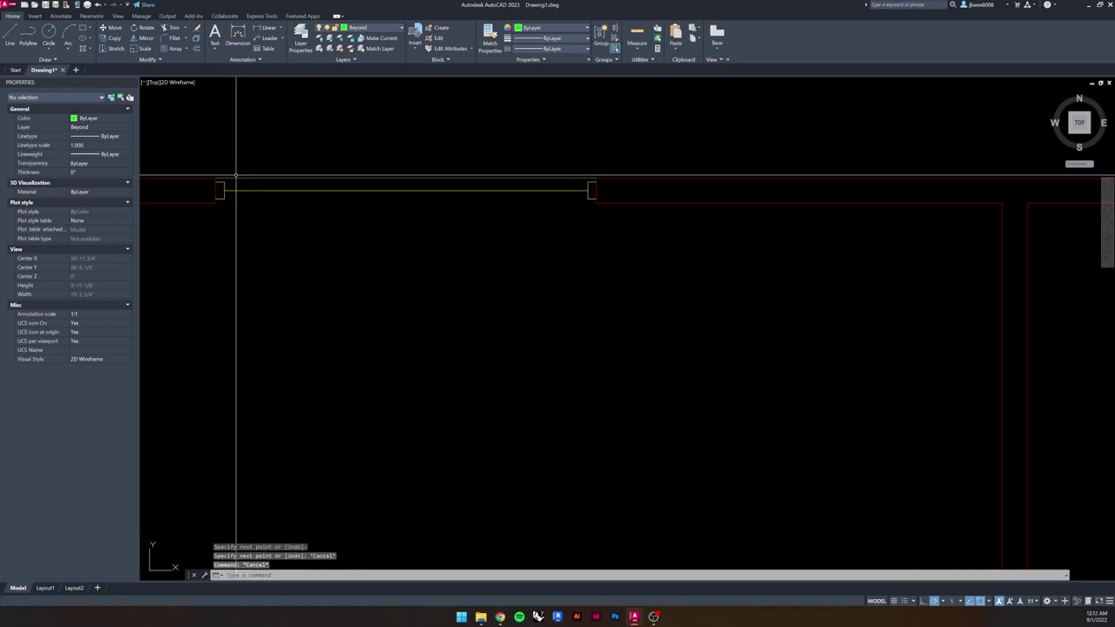
{"action": "key", "text": "space"}
{"action": "left_click", "coordinate": [218, 203]}
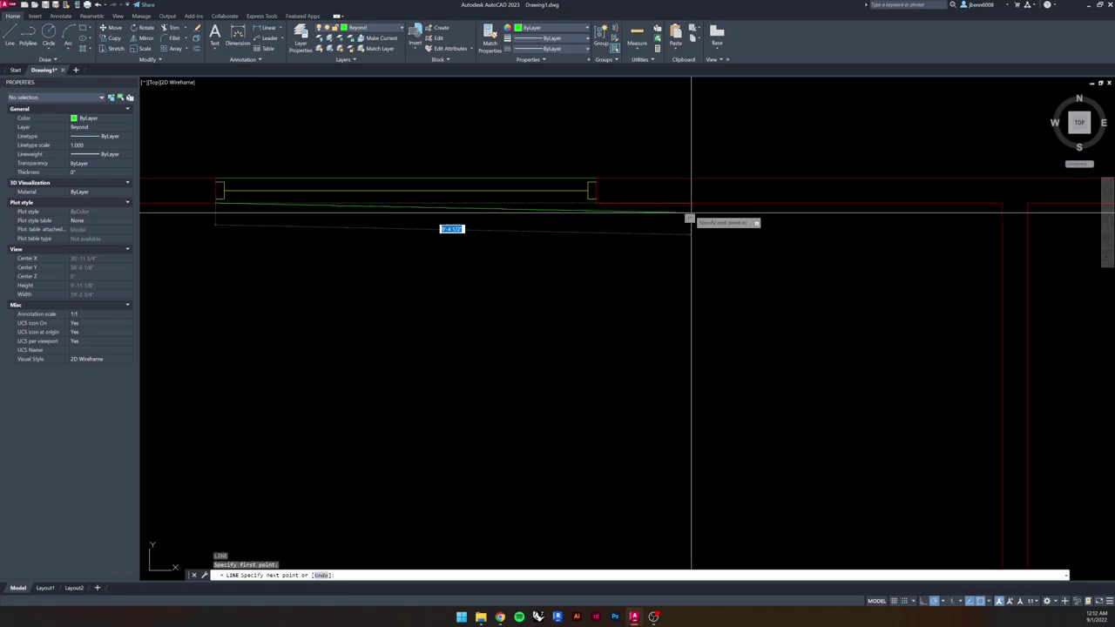
{"action": "key", "text": "Escape"}
{"action": "key", "text": "Escape"}
{"action": "scroll", "coordinate": [353, 275], "scroll_direction": "down", "scroll_amount": 2}
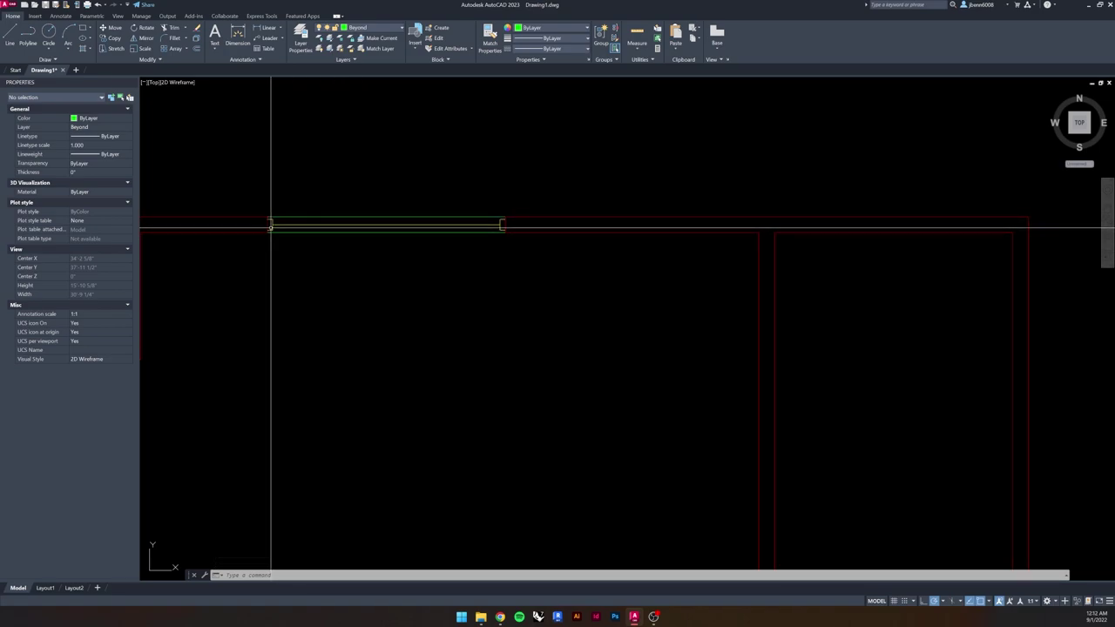
- Zoom out to compare the plan with the sketch, then zoom into the upper-left corner
{"action": "scroll", "coordinate": [334, 204], "scroll_direction": "down", "scroll_amount": 3}
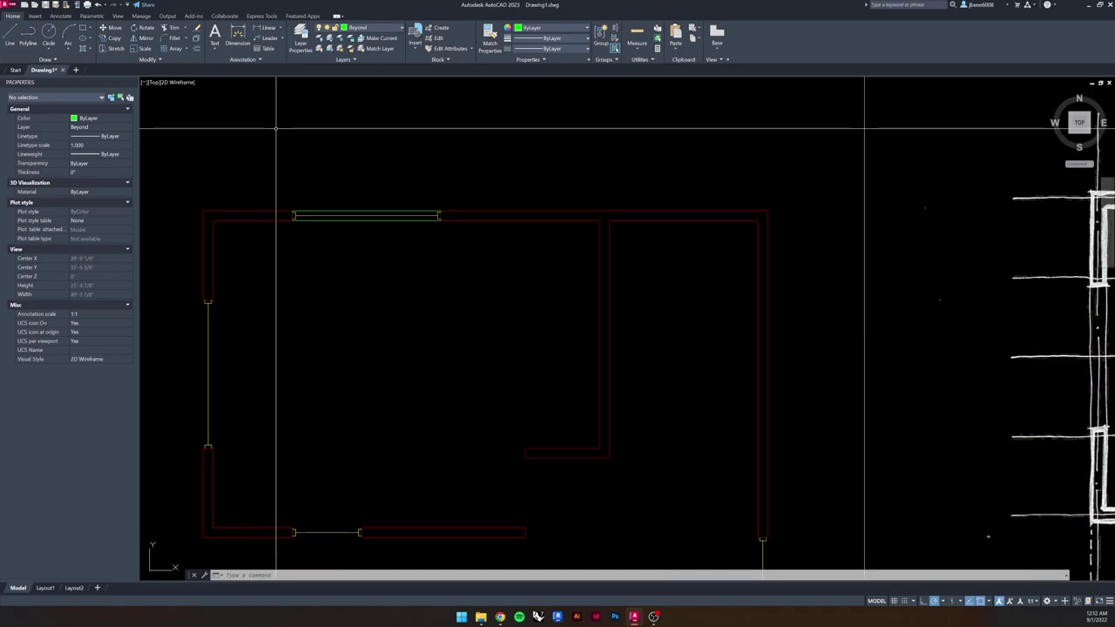
{"action": "middle_click_drag", "start_coordinate": [400, 294], "coordinate": [356, 197]}
{"action": "scroll", "coordinate": [368, 215], "scroll_direction": "down", "scroll_amount": 2}
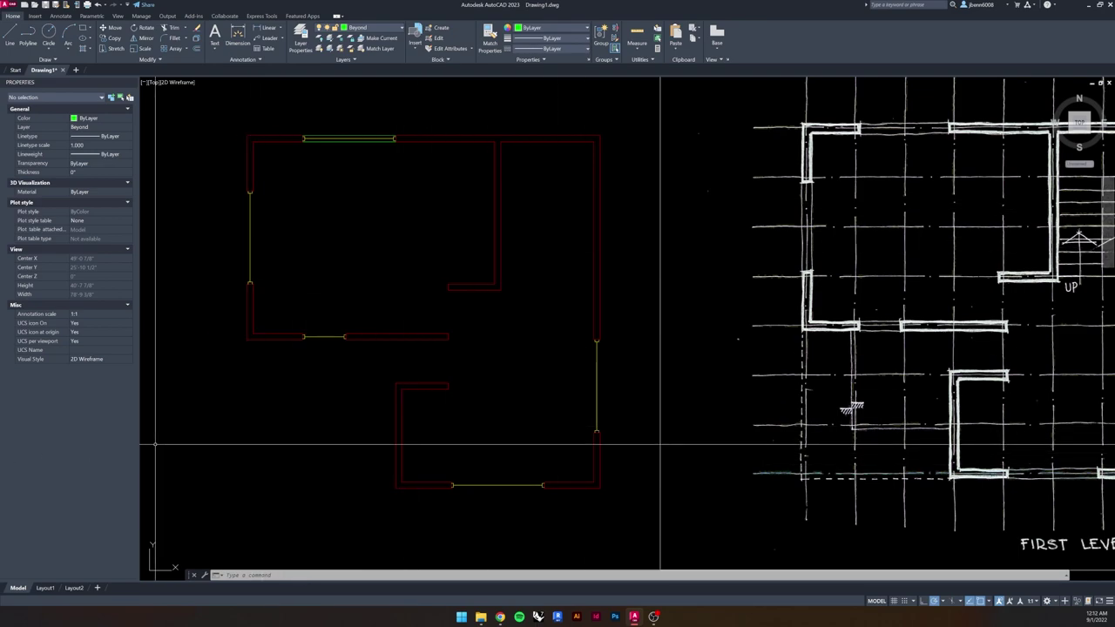
{"action": "middle_click_drag", "start_coordinate": [155, 445], "coordinate": [174, 451]}
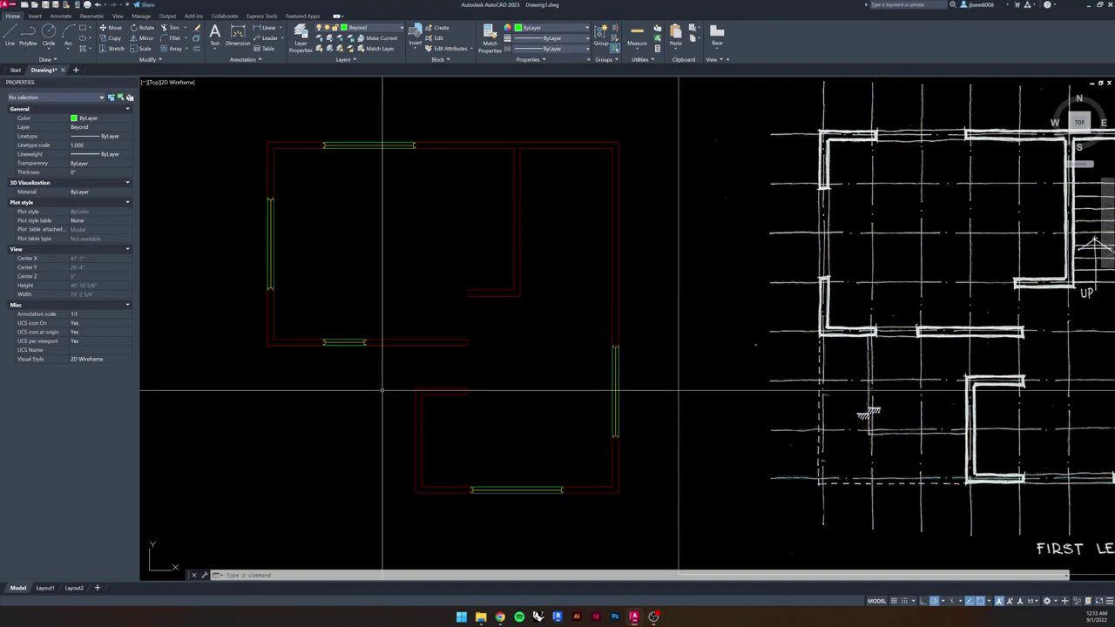
{"action": "key", "text": "Escape"}
{"action": "key", "text": "Escape"}
{"action": "scroll", "coordinate": [291, 224], "scroll_direction": "up", "scroll_amount": 5}
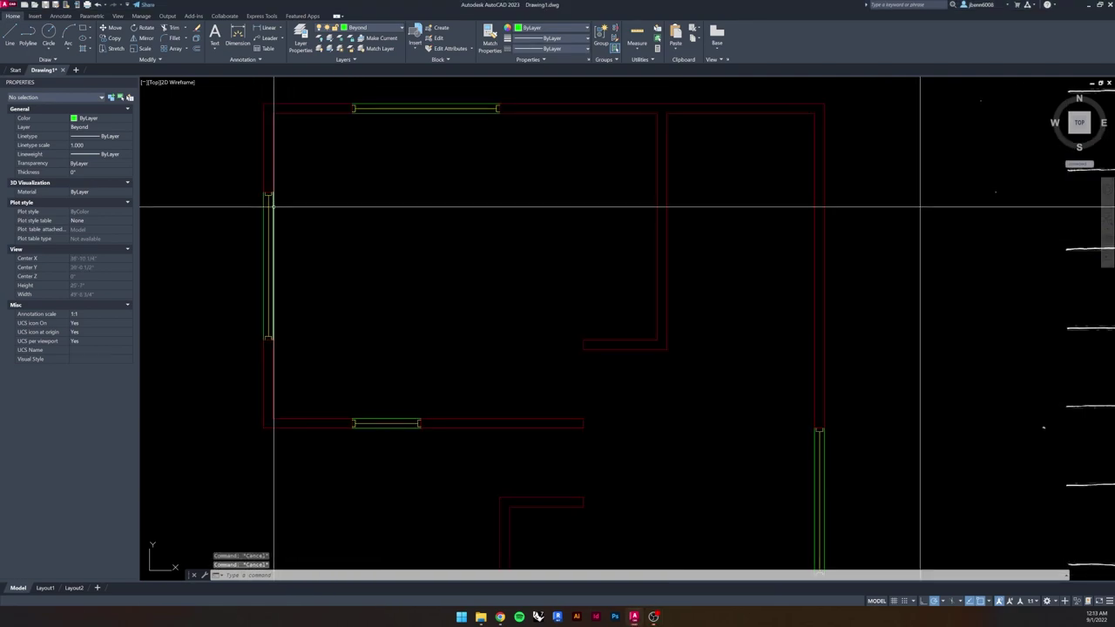
{"action": "middle_click_drag", "start_coordinate": [291, 223], "coordinate": [287, 261]}
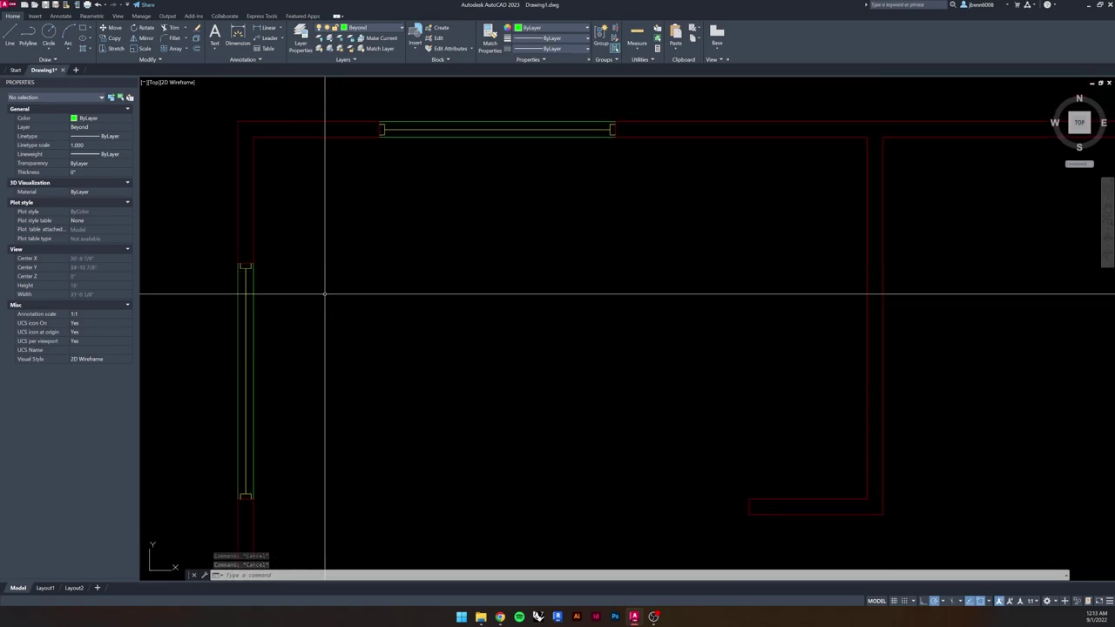
- Window-select and inspect the top-left corner walls and the left wall line, then clear the selection
{"action": "left_click", "coordinate": [296, 91]}
{"action": "left_click", "coordinate": [204, 179]}
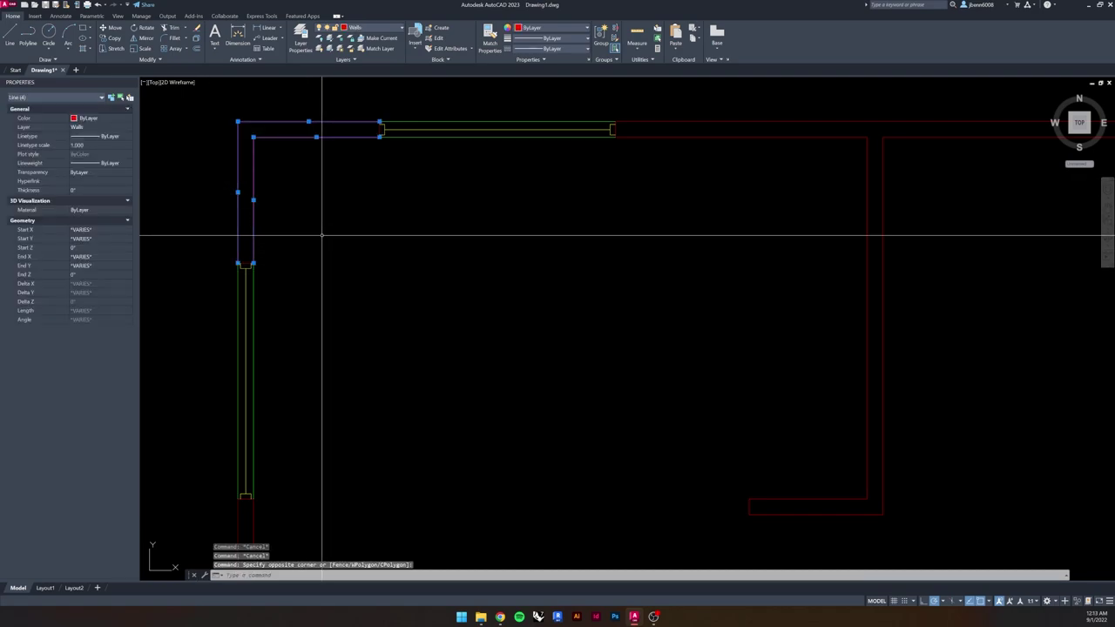
{"action": "key", "text": "Escape"}
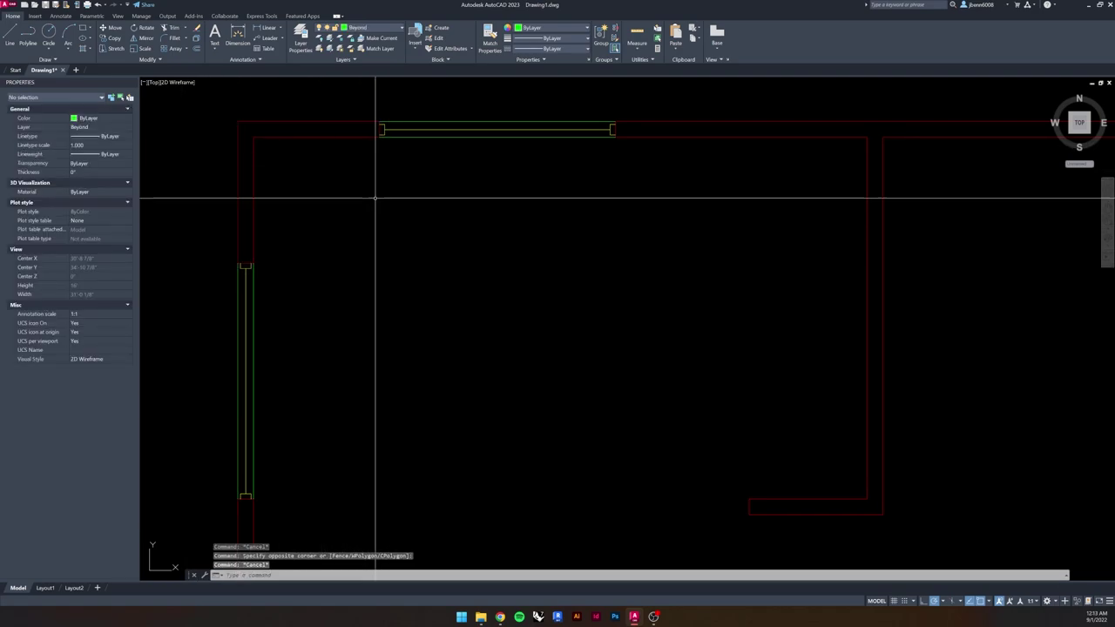
{"action": "scroll", "coordinate": [252, 339], "scroll_direction": "down", "scroll_amount": 2}
{"action": "middle_click_drag", "start_coordinate": [406, 418], "coordinate": [381, 305]}
{"action": "scroll", "coordinate": [380, 305], "scroll_direction": "down", "scroll_amount": 1}
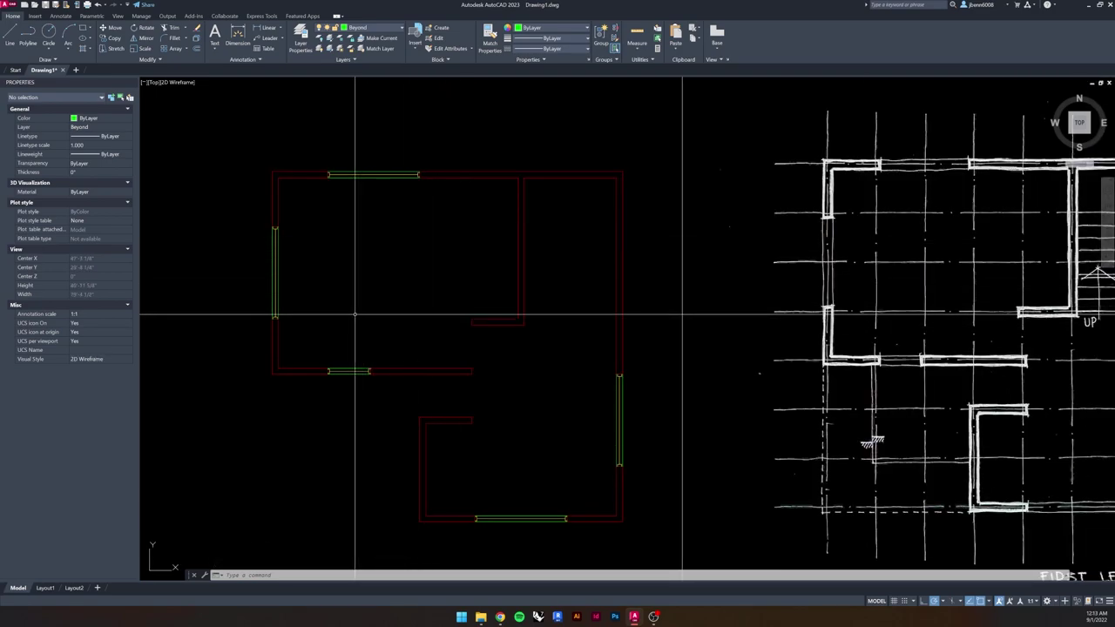
{"action": "scroll", "coordinate": [289, 232], "scroll_direction": "up", "scroll_amount": 4}
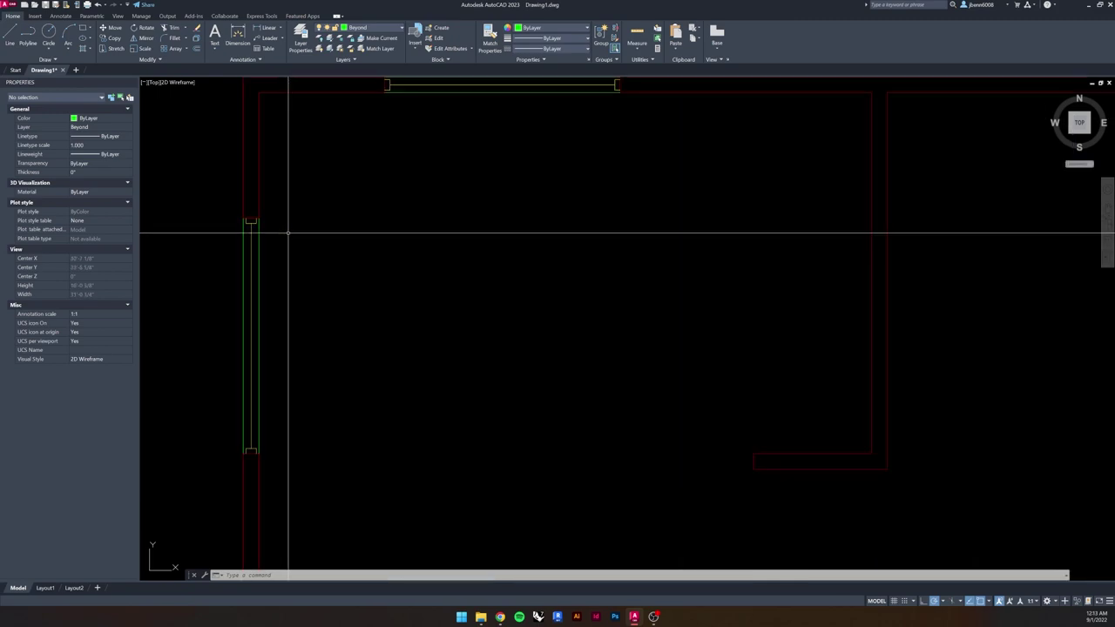
{"action": "scroll", "coordinate": [250, 267], "scroll_direction": "up", "scroll_amount": 4}
{"action": "left_click", "coordinate": [259, 221]}
{"action": "key", "text": "Escape"}
{"action": "left_click", "coordinate": [308, 218]}
{"action": "left_click", "coordinate": [288, 252]}
{"action": "key", "text": "Escape"}
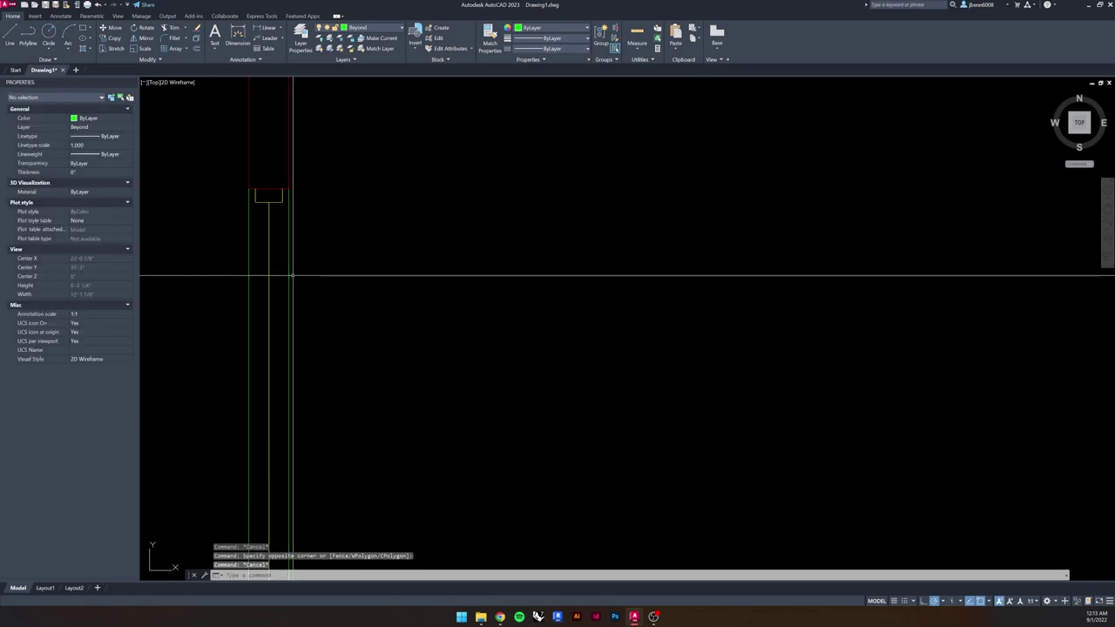
- Zoom out to the whole floor plan, shift it up-left, and zoom in beside the window
{"action": "scroll", "coordinate": [291, 273], "scroll_direction": "down", "scroll_amount": 6}
{"action": "middle_click_drag", "start_coordinate": [475, 324], "coordinate": [333, 244]}
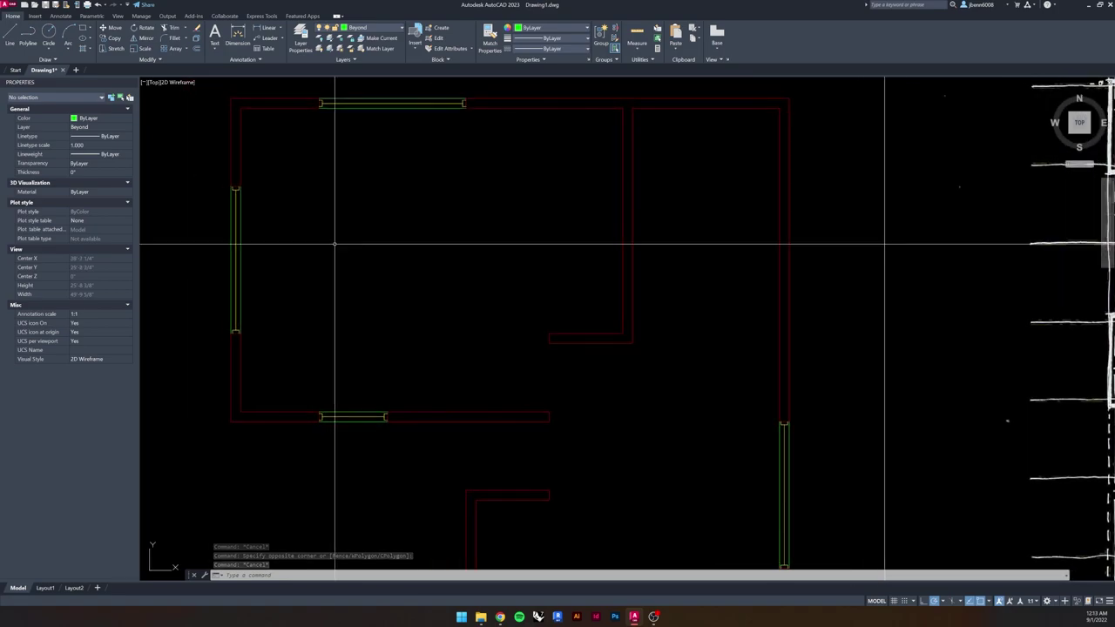
{"action": "scroll", "coordinate": [339, 262], "scroll_direction": "down", "scroll_amount": 2}
{"action": "scroll", "coordinate": [639, 404], "scroll_direction": "up", "scroll_amount": 4}
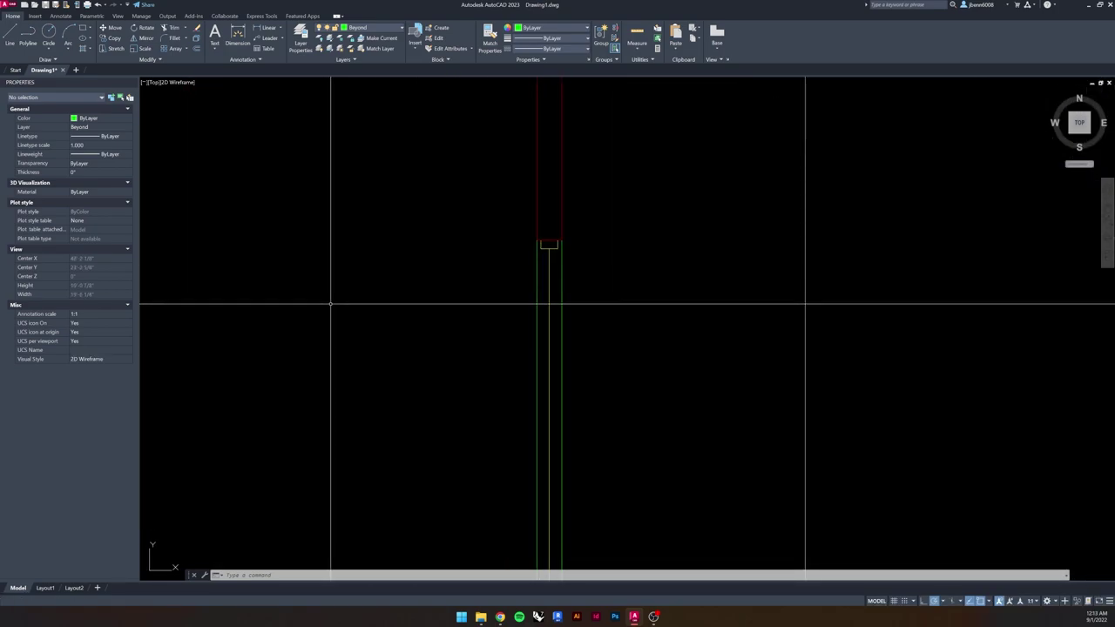
{"action": "scroll", "coordinate": [418, 392], "scroll_direction": "down", "scroll_amount": 4}
{"action": "scroll", "coordinate": [389, 378], "scroll_direction": "up", "scroll_amount": 4}
{"action": "scroll", "coordinate": [388, 378], "scroll_direction": "down", "scroll_amount": 4}
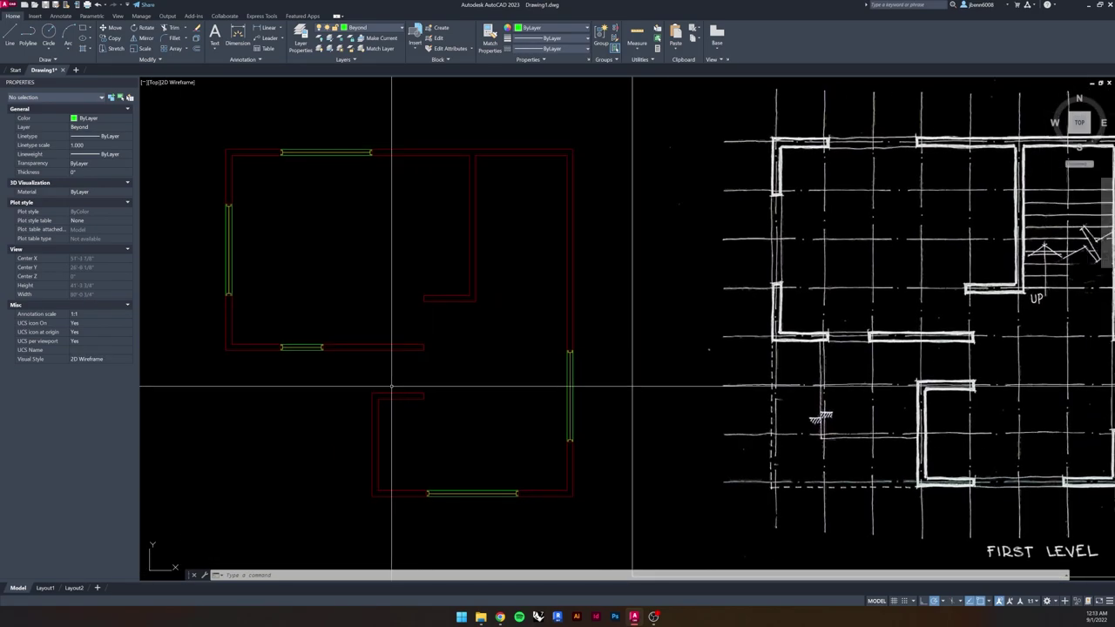
{"action": "middle_click_drag", "start_coordinate": [182, 478], "coordinate": [152, 448]}
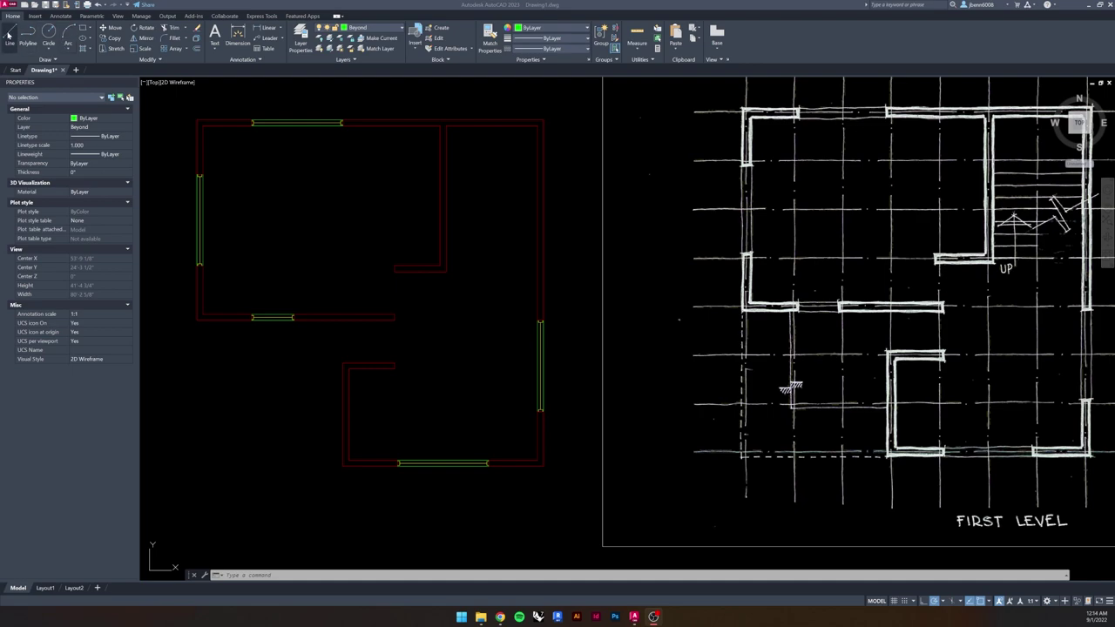
{"action": "scroll", "coordinate": [609, 366], "scroll_direction": "up", "scroll_amount": 8}
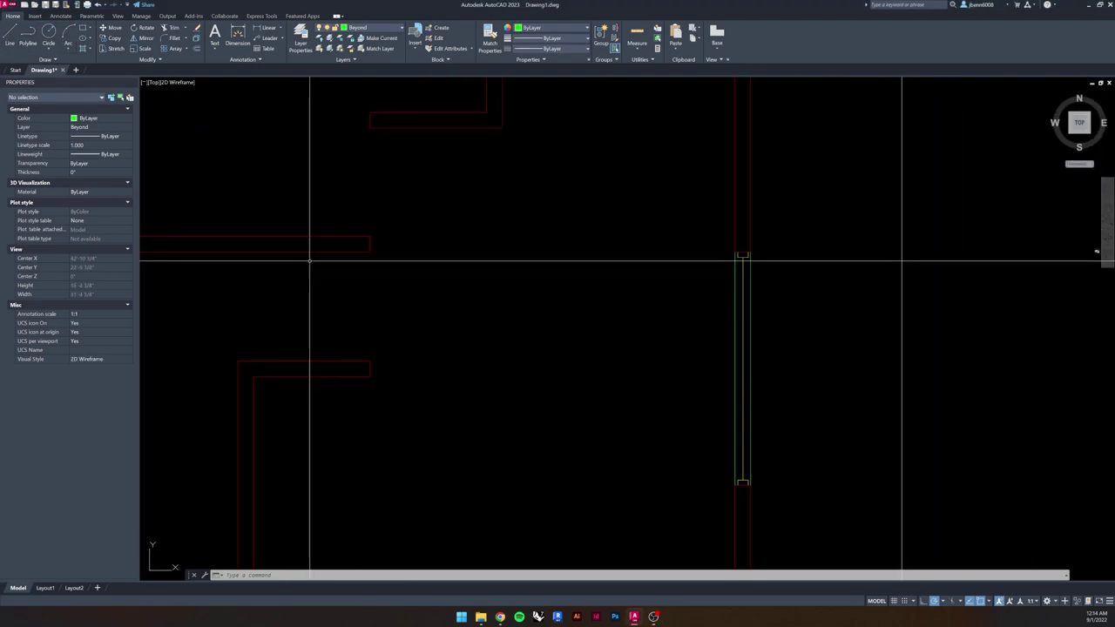
- Draw a 3'6" by 1.5" green door-leaf rectangle from the upper wall corner with LINE
{"action": "left_click", "coordinate": [15, 33]}
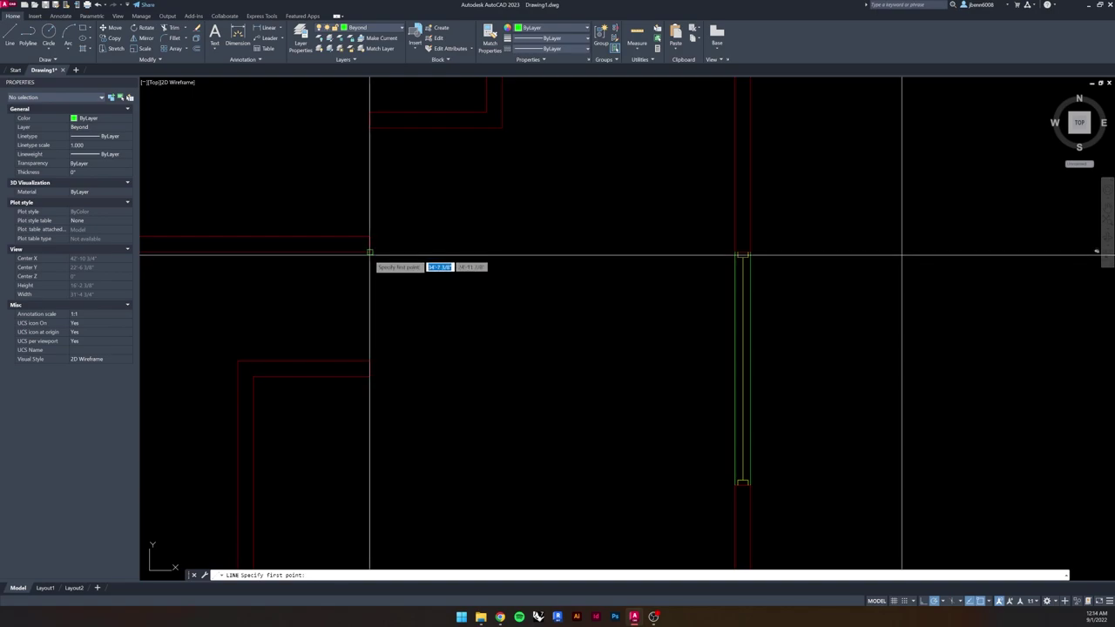
{"action": "left_click", "coordinate": [370, 252]}
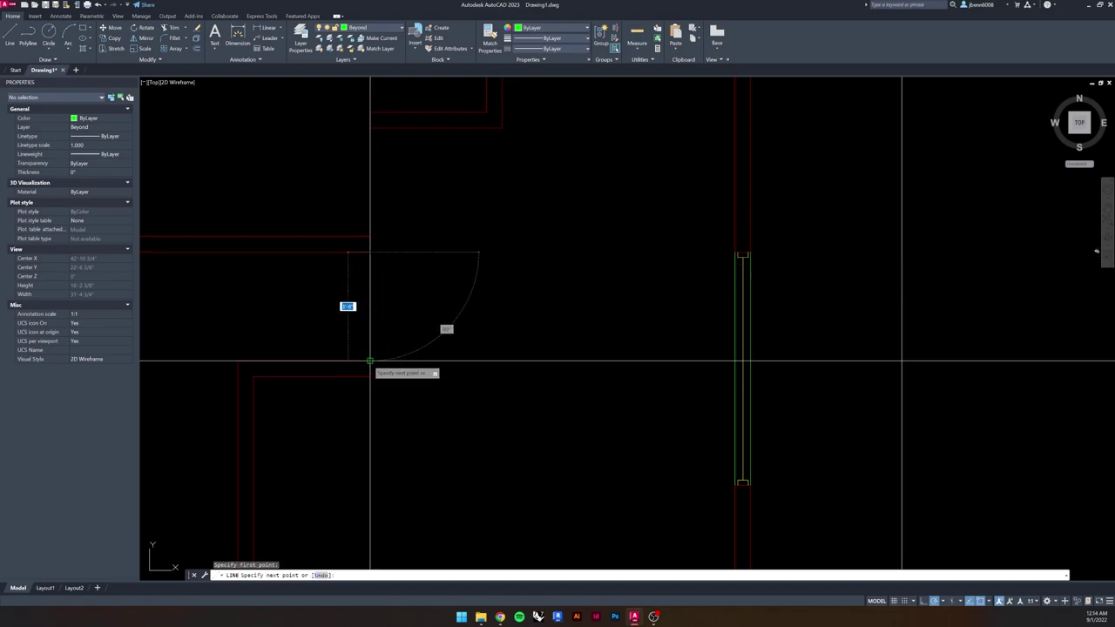
{"action": "key", "text": "Escape"}
{"action": "key", "text": "space"}
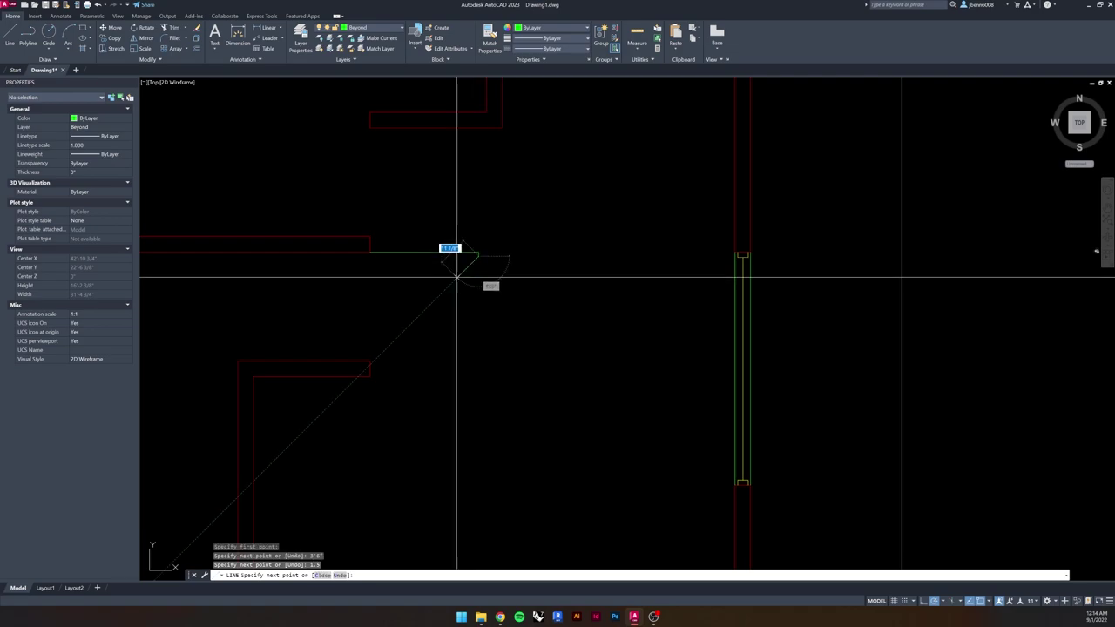
{"action": "scroll", "coordinate": [370, 254], "scroll_direction": "up", "scroll_amount": 8}
{"action": "left_click", "coordinate": [370, 253]}
{"action": "scroll", "coordinate": [361, 257], "scroll_direction": "down", "scroll_amount": 2}
{"action": "scroll", "coordinate": [361, 258], "scroll_direction": "down", "scroll_amount": 2}
{"action": "key", "text": "Escape"}
{"action": "key", "text": "Escape"}
{"action": "key", "text": "Escape"}
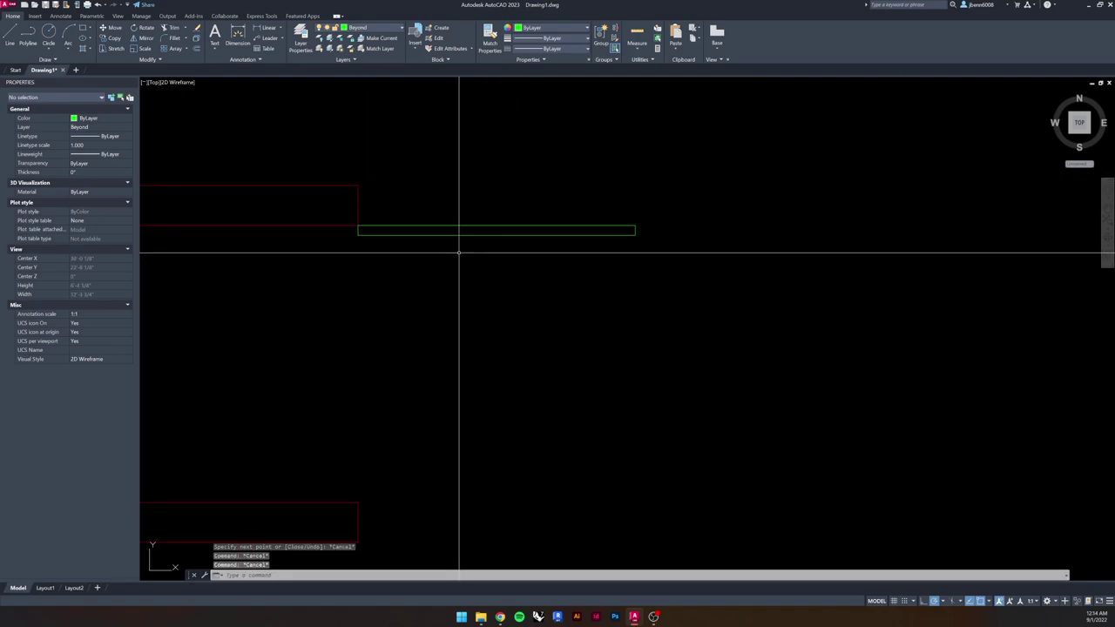
- Window-select the four door-leaf lines to check them, then pan to the door opening and window
{"action": "left_click", "coordinate": [344, 217]}
{"action": "left_click", "coordinate": [654, 259]}
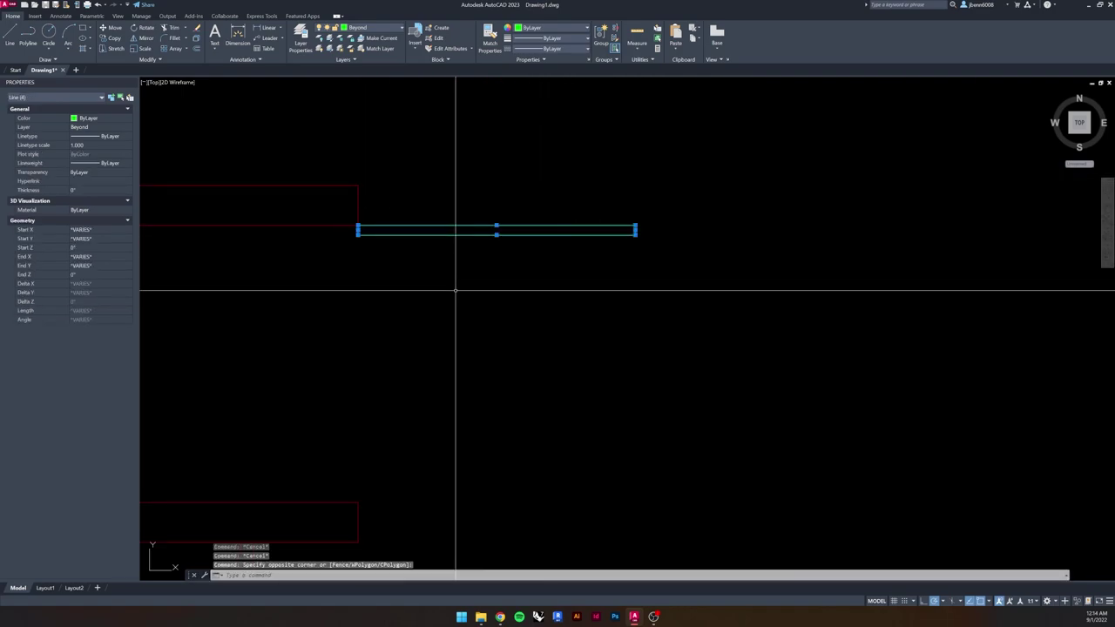
{"action": "scroll", "coordinate": [532, 349], "scroll_direction": "down", "scroll_amount": 2}
{"action": "middle_click_drag", "start_coordinate": [532, 351], "coordinate": [441, 294]}
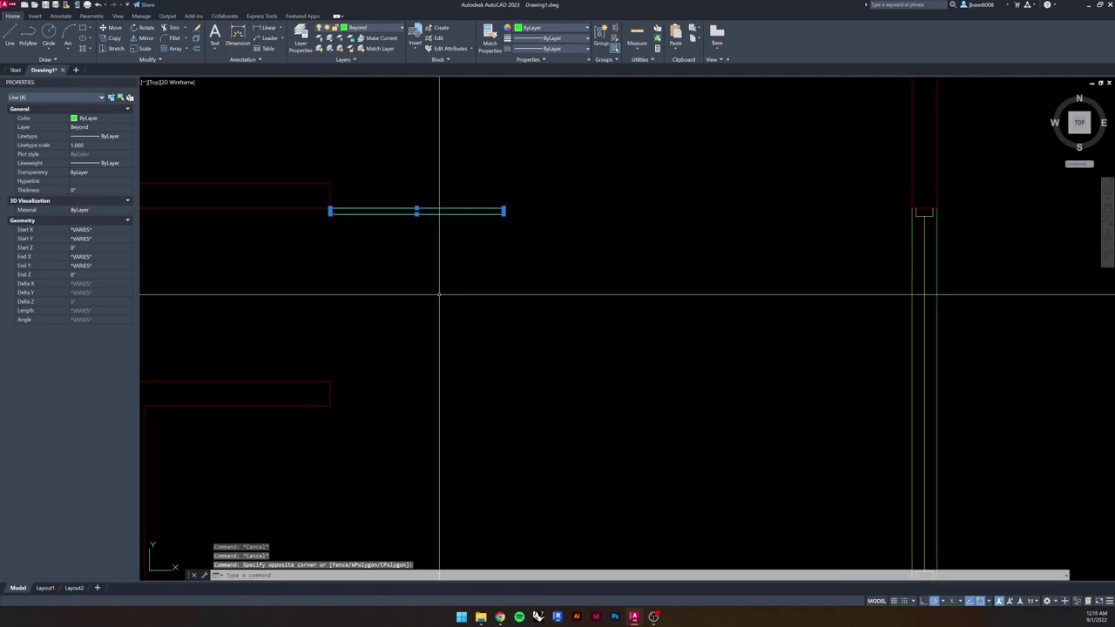
{"action": "key", "text": "Escape"}
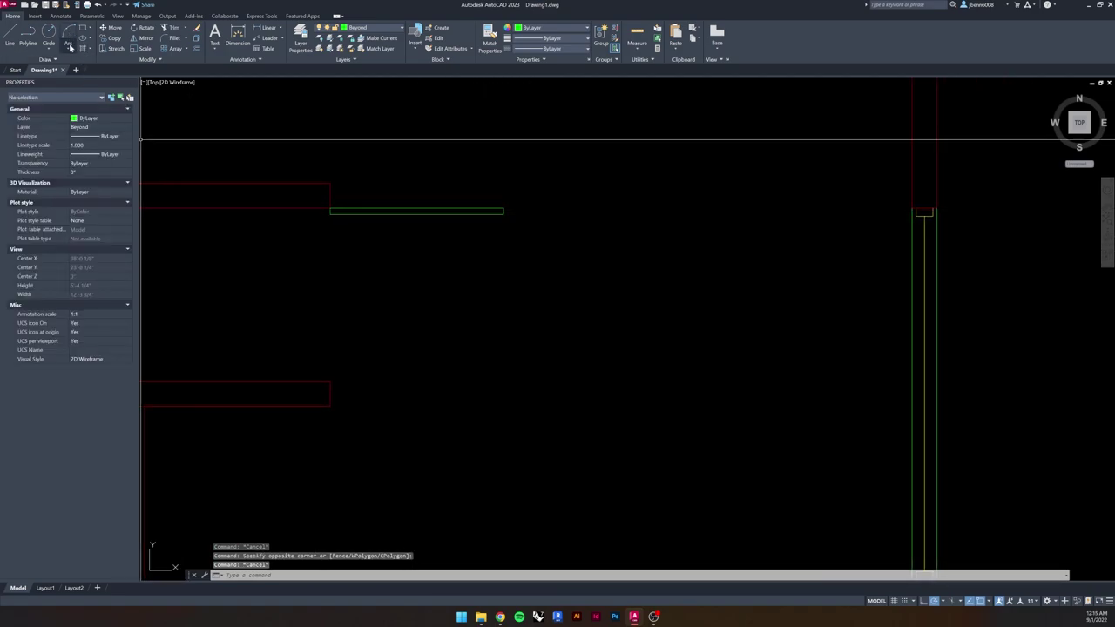
- Draw a Start-End-Direction swing arc from the lower wall end to the door leaf's outer corner
{"action": "left_click", "coordinate": [72, 45]}
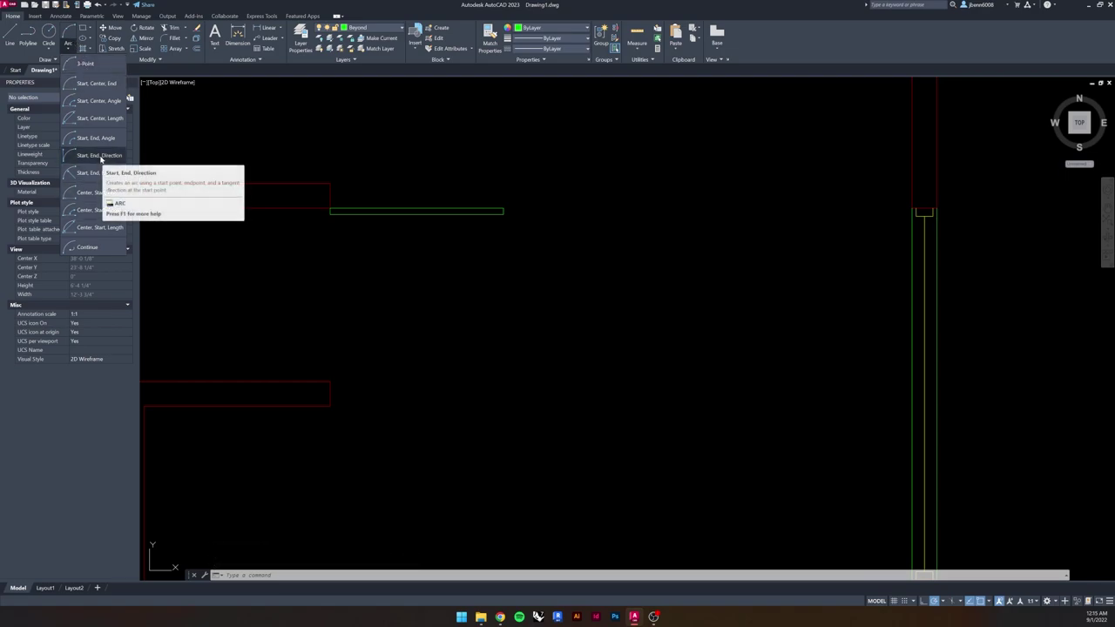
{"action": "left_click", "coordinate": [99, 156]}
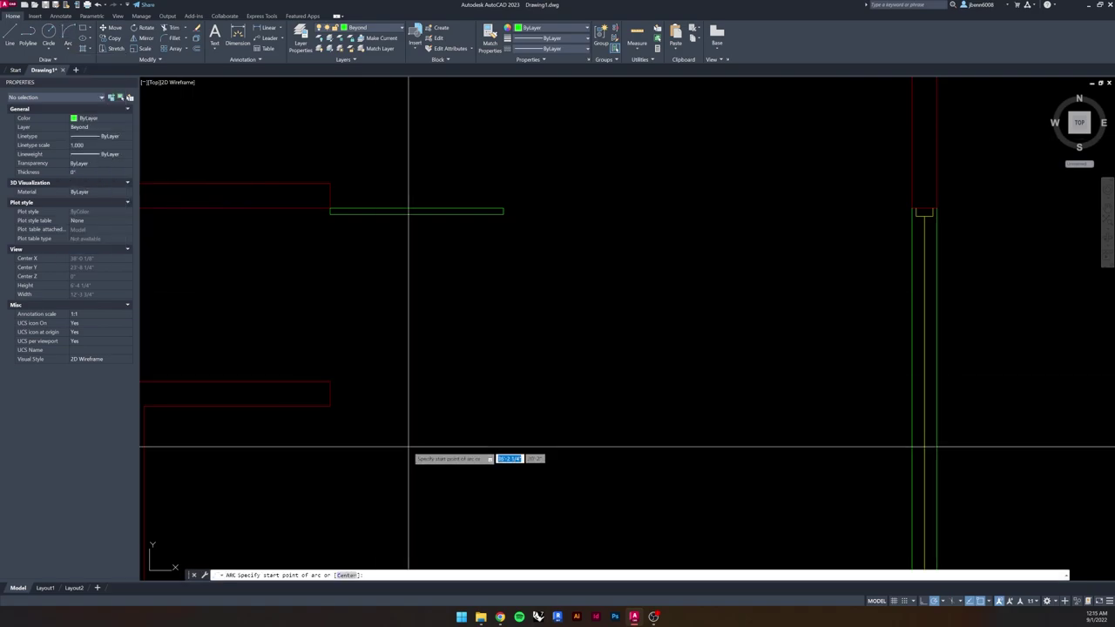
{"action": "left_click", "coordinate": [331, 381]}
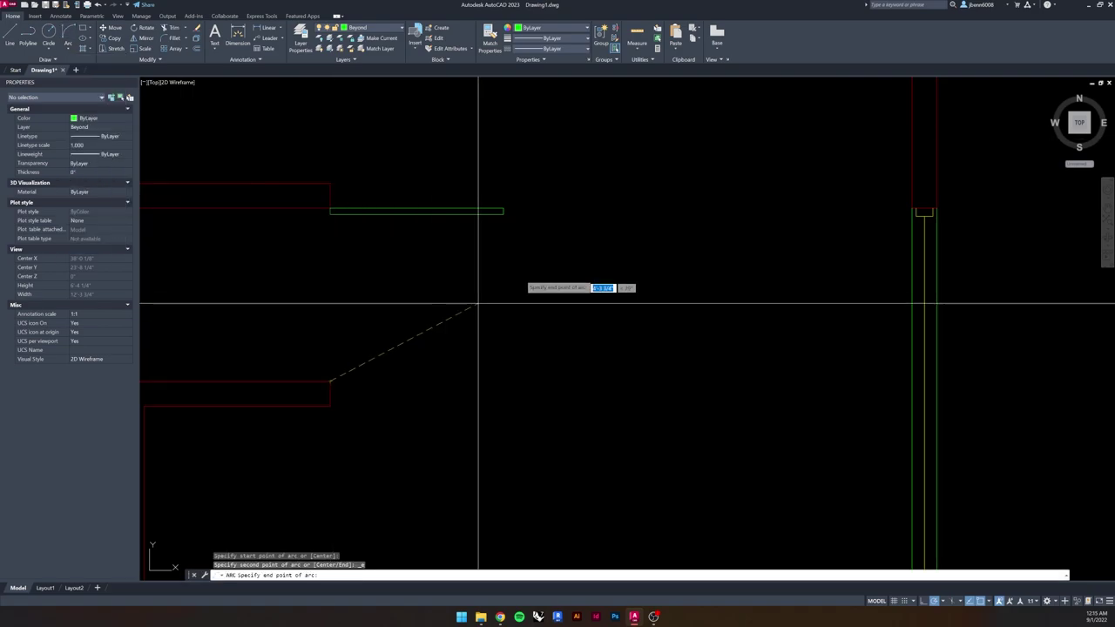
{"action": "left_click", "coordinate": [503, 212]}
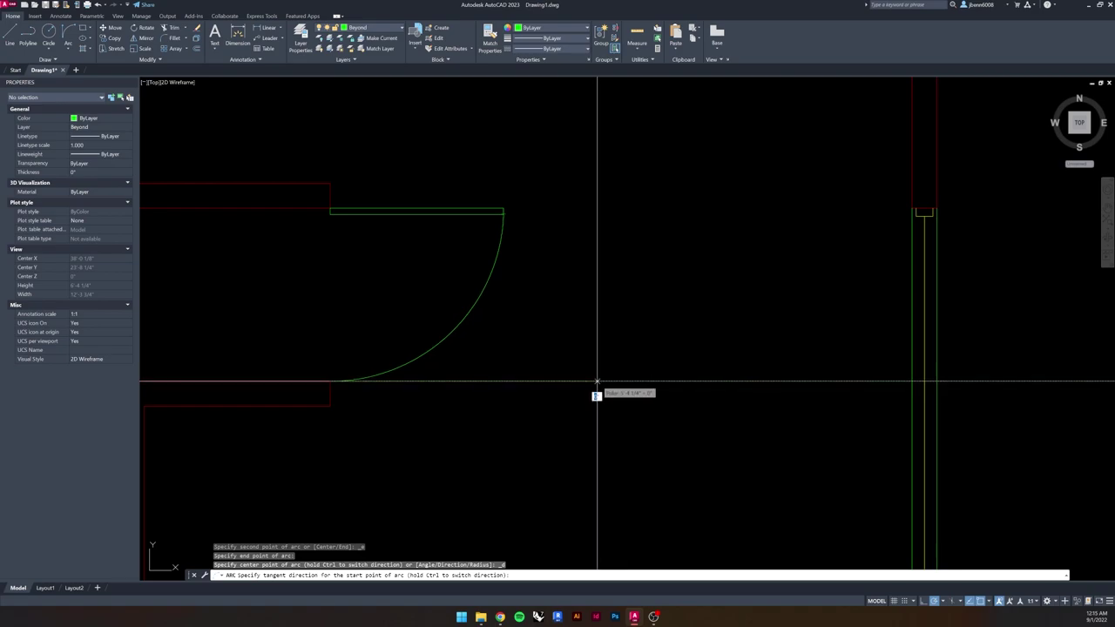
{"action": "key", "text": "Escape"}
{"action": "key", "text": "Escape"}
{"action": "key", "text": "Escape"}
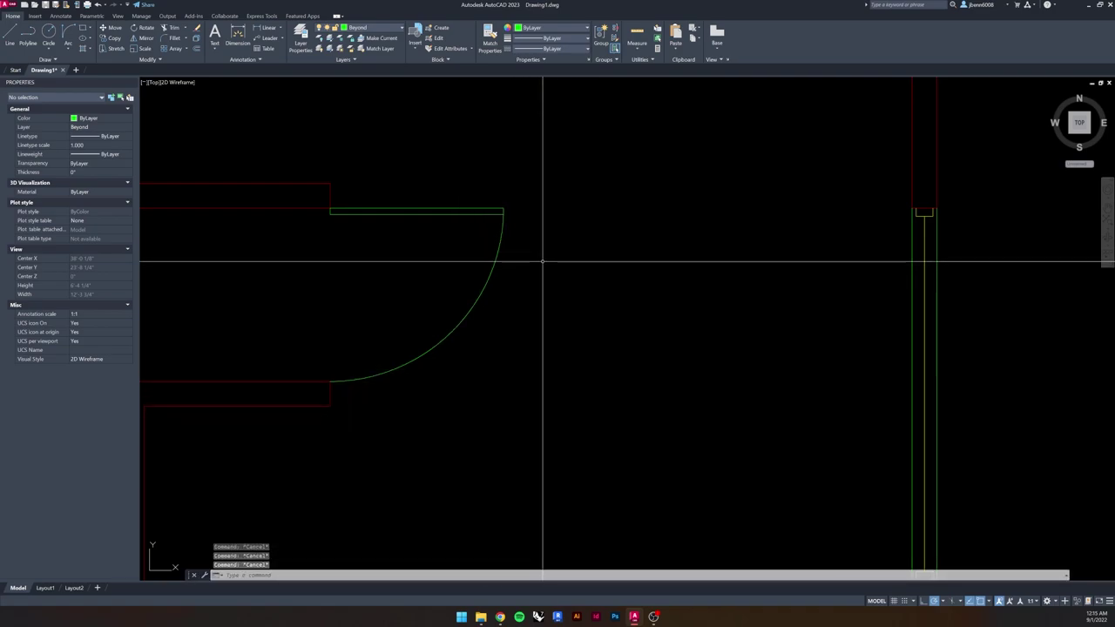
- Zoom out to the full plan, re-centre it, then zoom in on the opening beside the vertical window
{"action": "scroll", "coordinate": [350, 315], "scroll_direction": "down", "scroll_amount": 5}
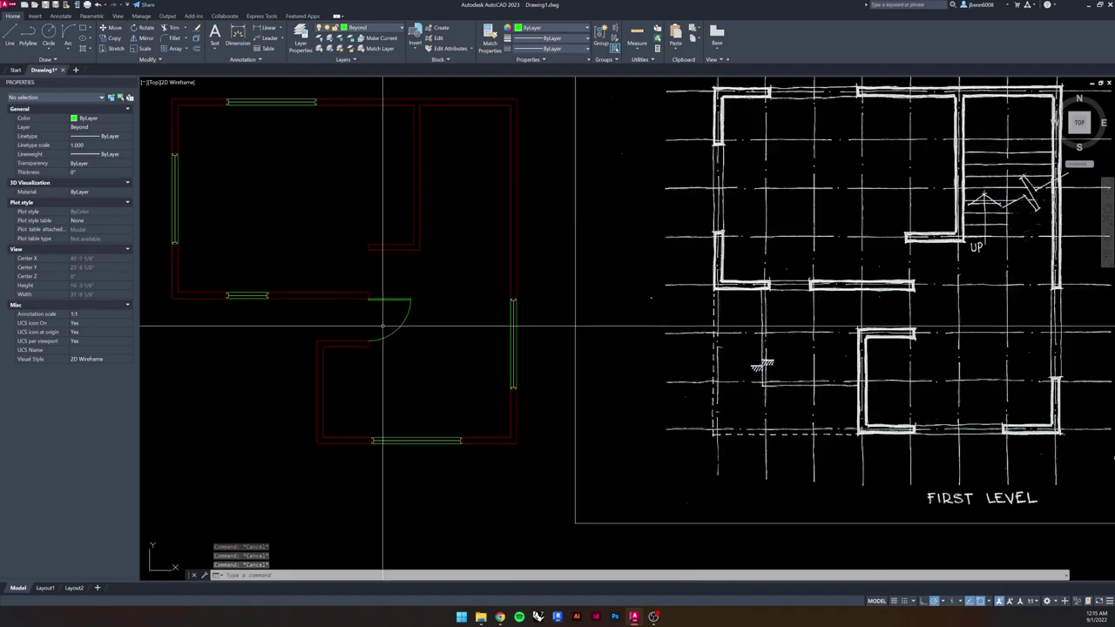
{"action": "middle_click_drag", "start_coordinate": [349, 315], "coordinate": [399, 357]}
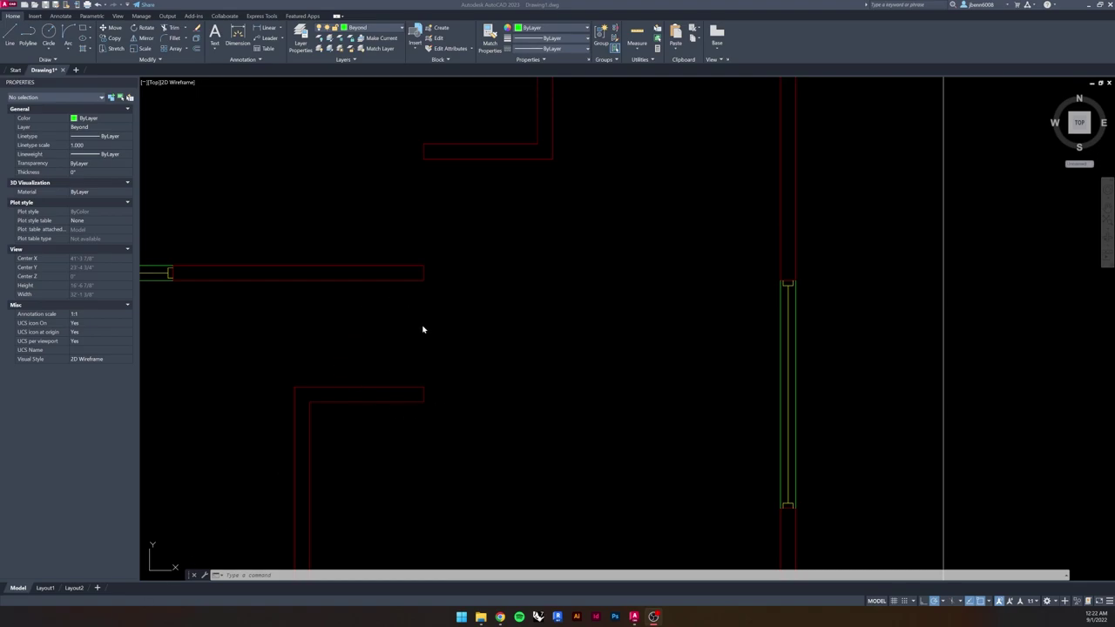
{"action": "scroll", "coordinate": [422, 329], "scroll_direction": "down", "scroll_amount": 3}
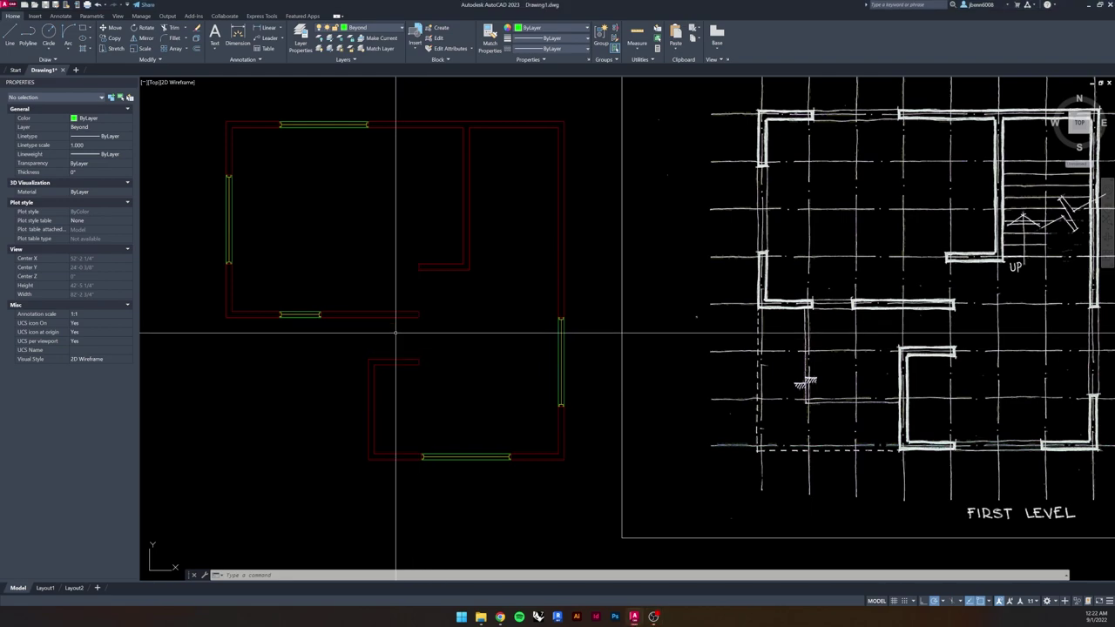
{"action": "scroll", "coordinate": [401, 342], "scroll_direction": "up", "scroll_amount": 2}
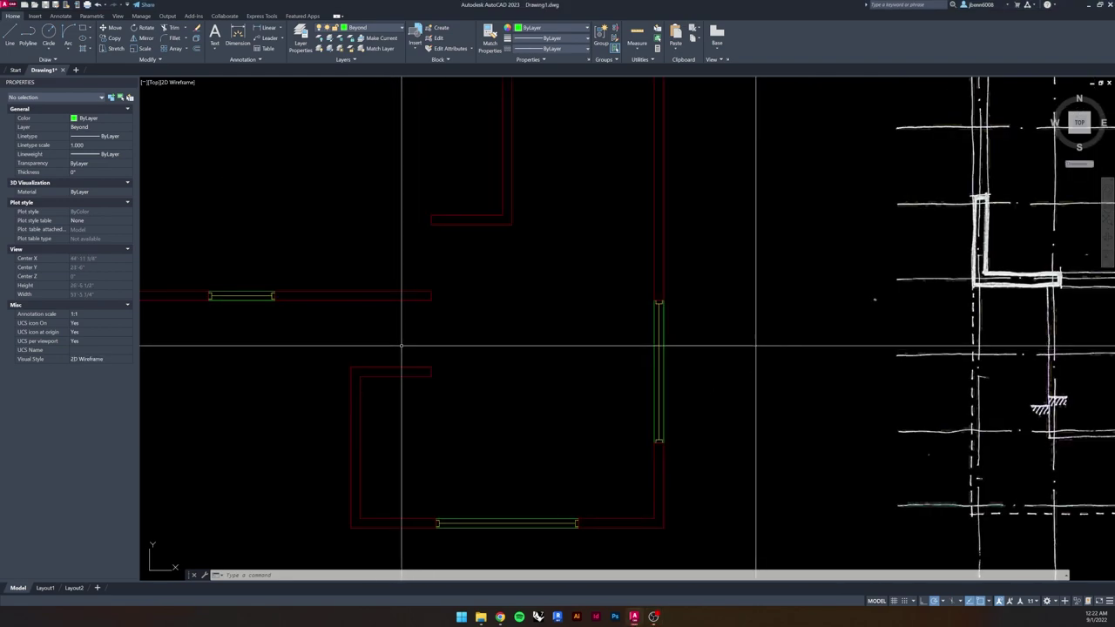
{"action": "scroll", "coordinate": [409, 351], "scroll_direction": "up", "scroll_amount": 2}
{"action": "middle_click_drag", "start_coordinate": [412, 351], "coordinate": [373, 301]}
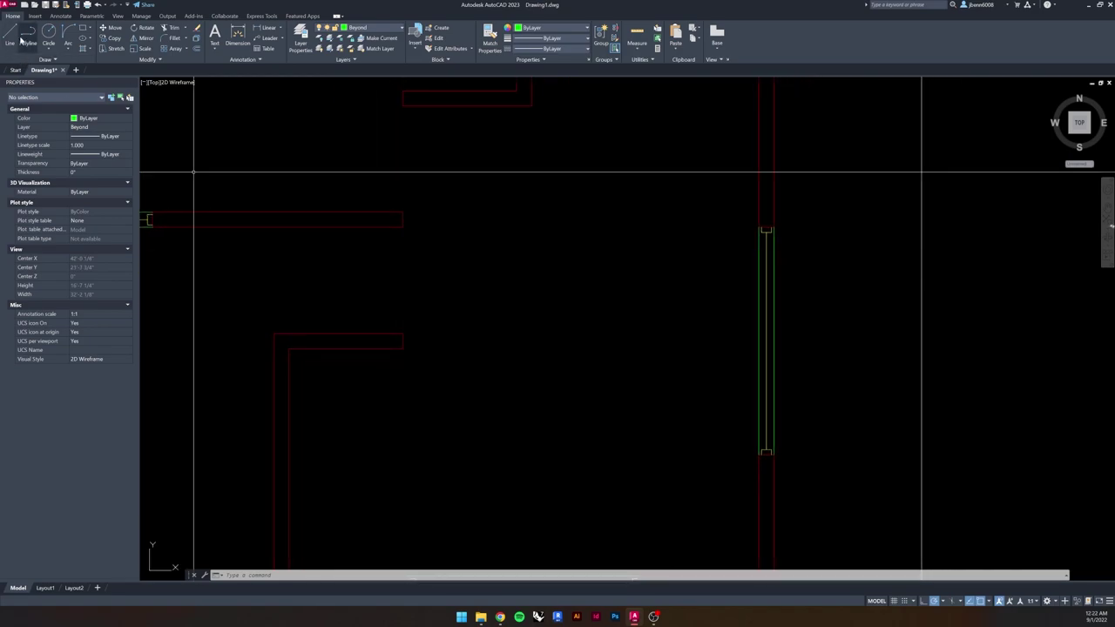
{"action": "left_click", "coordinate": [364, 29]}
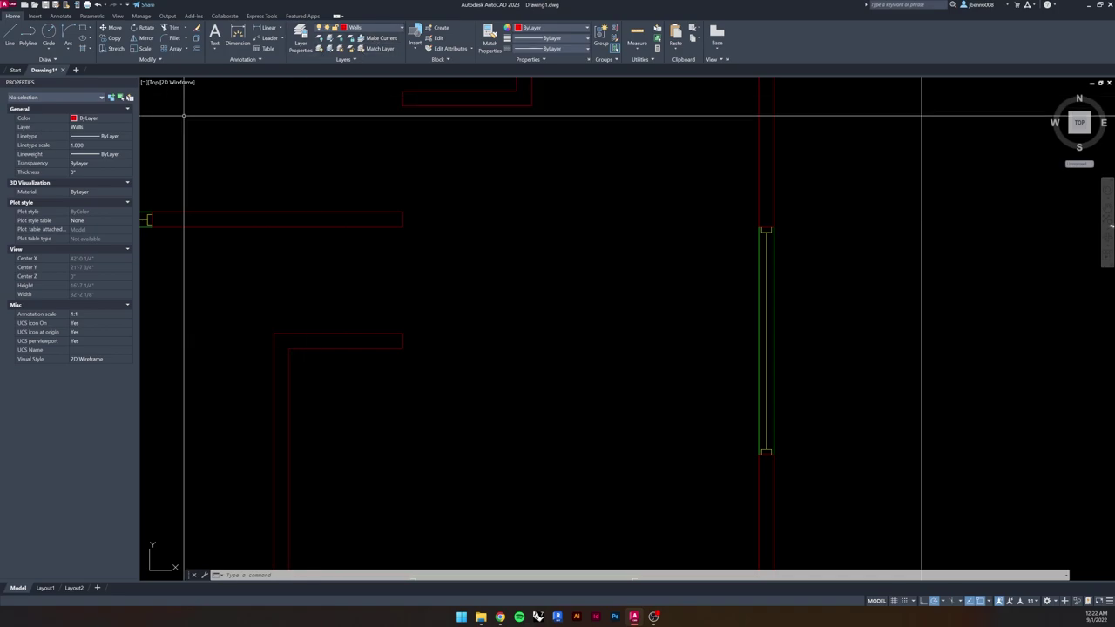
{"action": "left_click", "coordinate": [9, 35]}
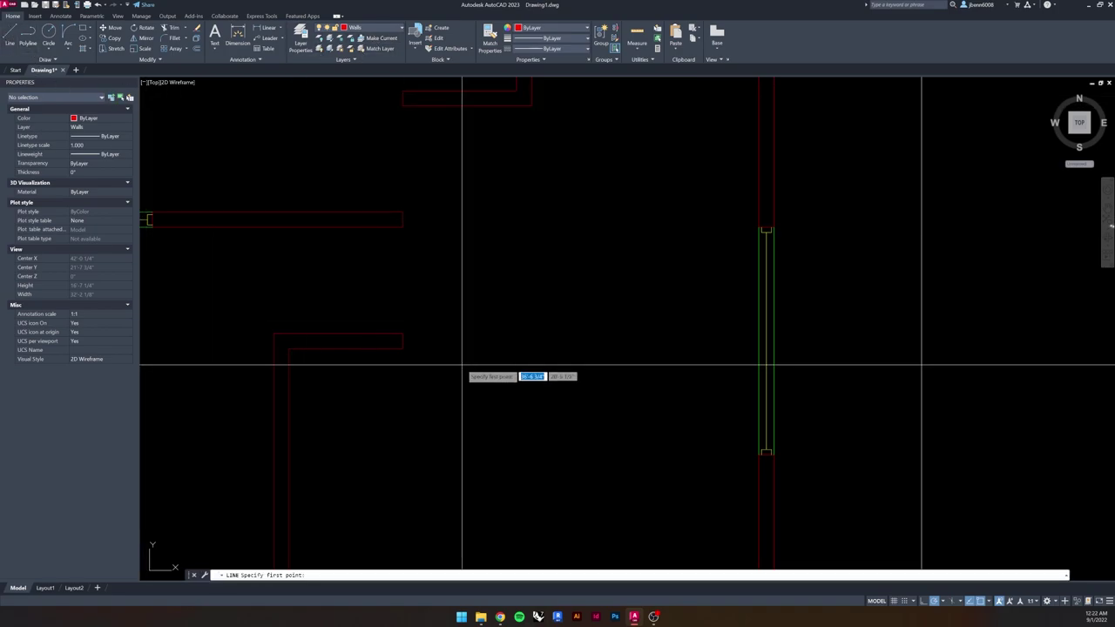
{"action": "left_click", "coordinate": [402, 347]}
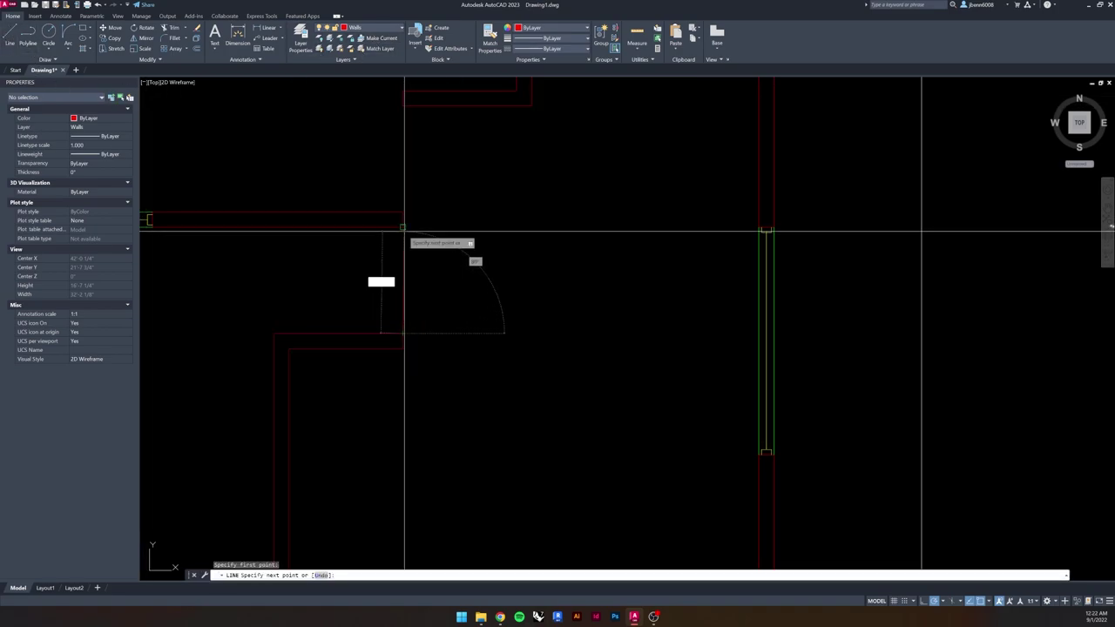
{"action": "key", "text": "Escape"}
{"action": "key", "text": "Escape"}
{"action": "left_click", "coordinate": [433, 276]}
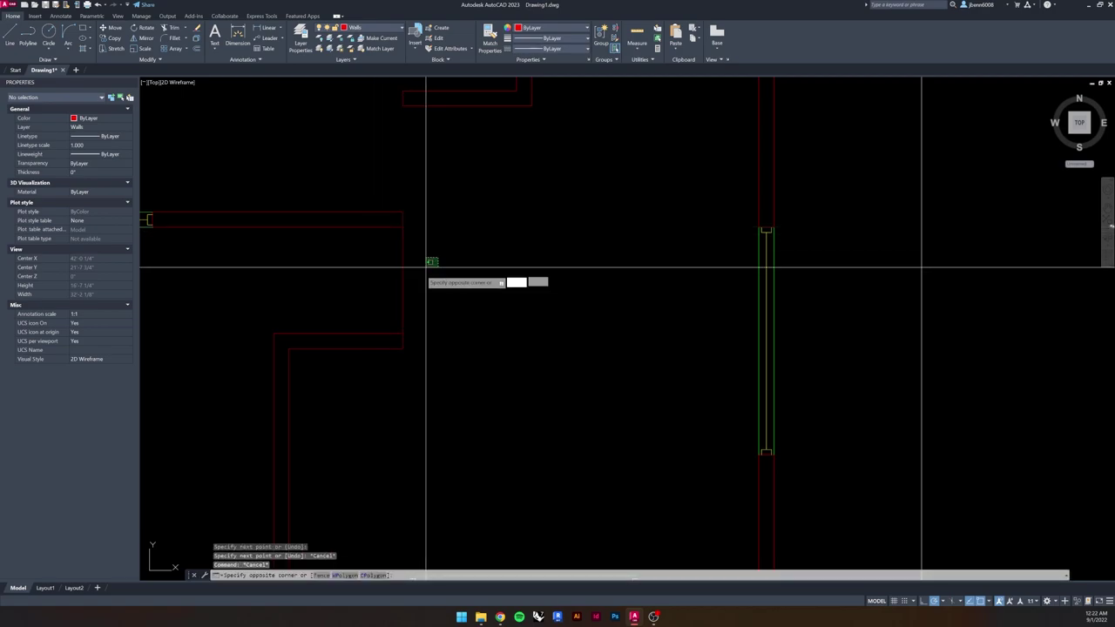
{"action": "left_click", "coordinate": [394, 276]}
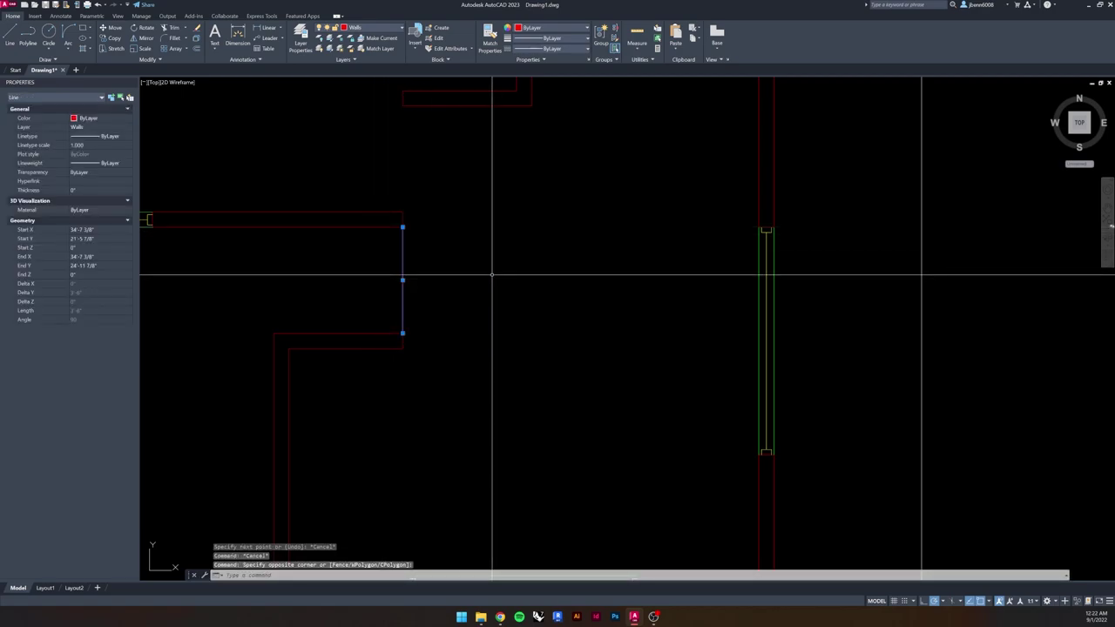
{"action": "key", "text": "Return"}
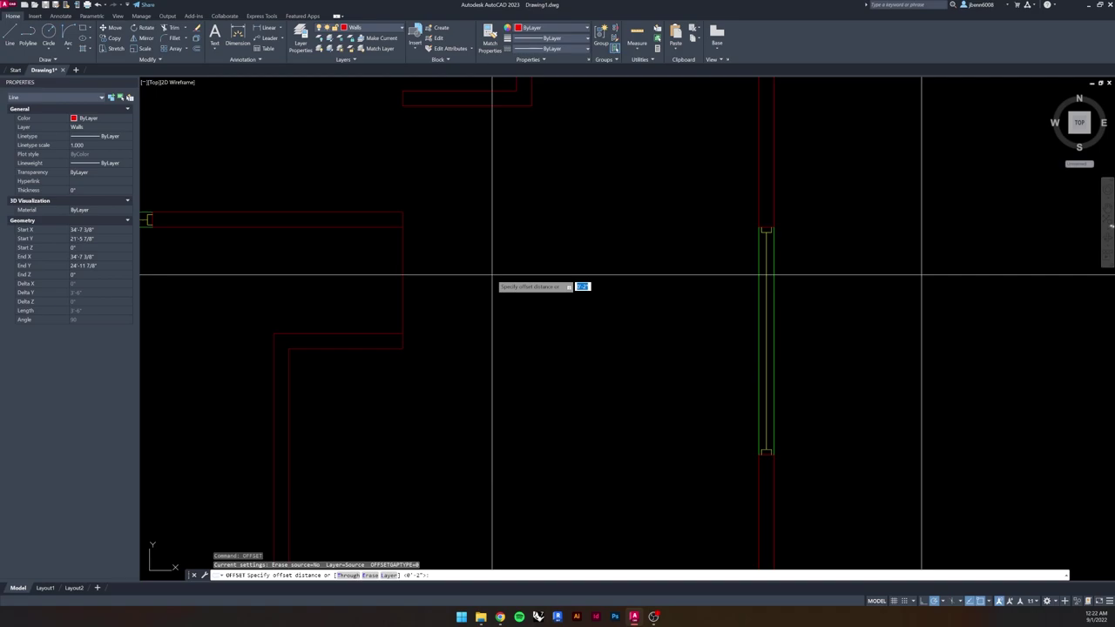
{"action": "key", "text": "Return"}
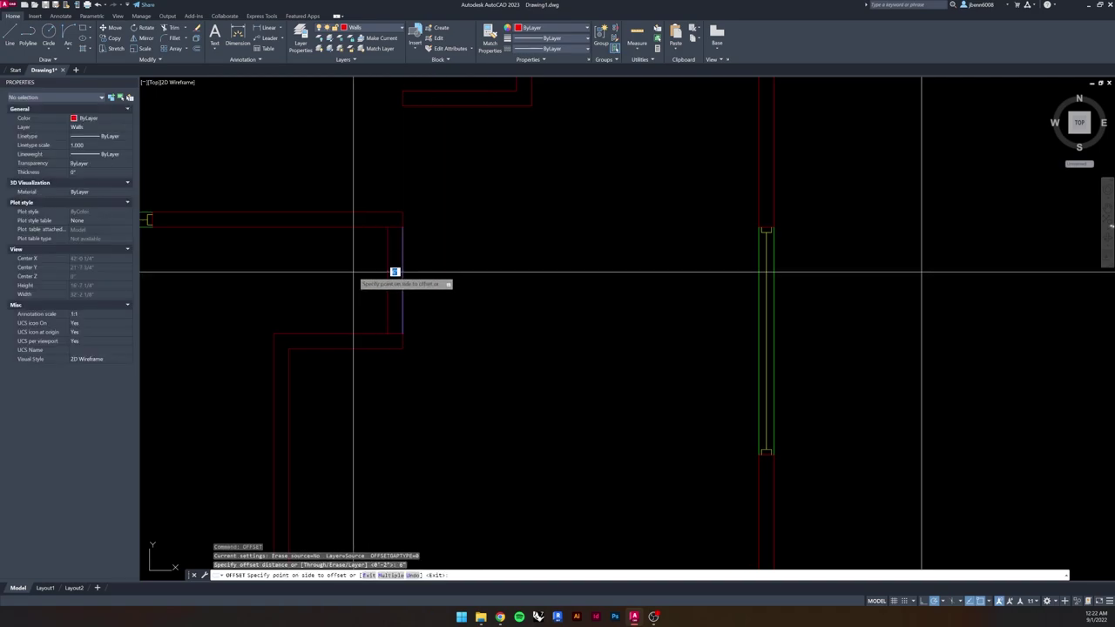
{"action": "left_click", "coordinate": [352, 273]}
{"action": "scroll", "coordinate": [373, 298], "scroll_direction": "up", "scroll_amount": 2}
{"action": "key", "text": "Escape"}
{"action": "key", "text": "Escape"}
{"action": "key", "text": "Escape"}
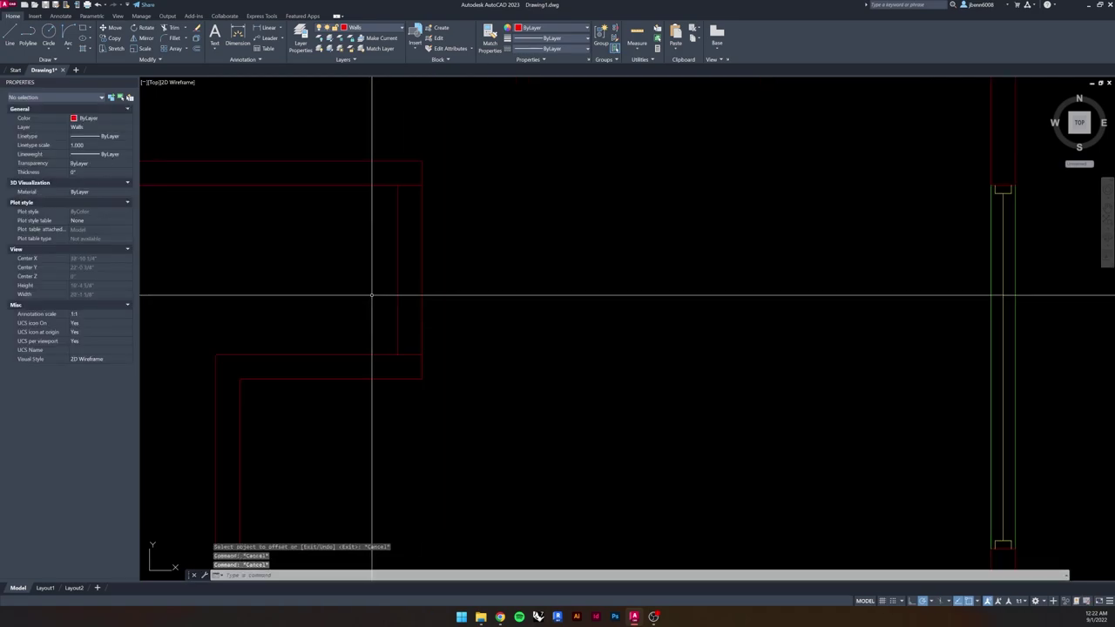
{"action": "type", "text": "f"}
{"action": "key", "text": "Return"}
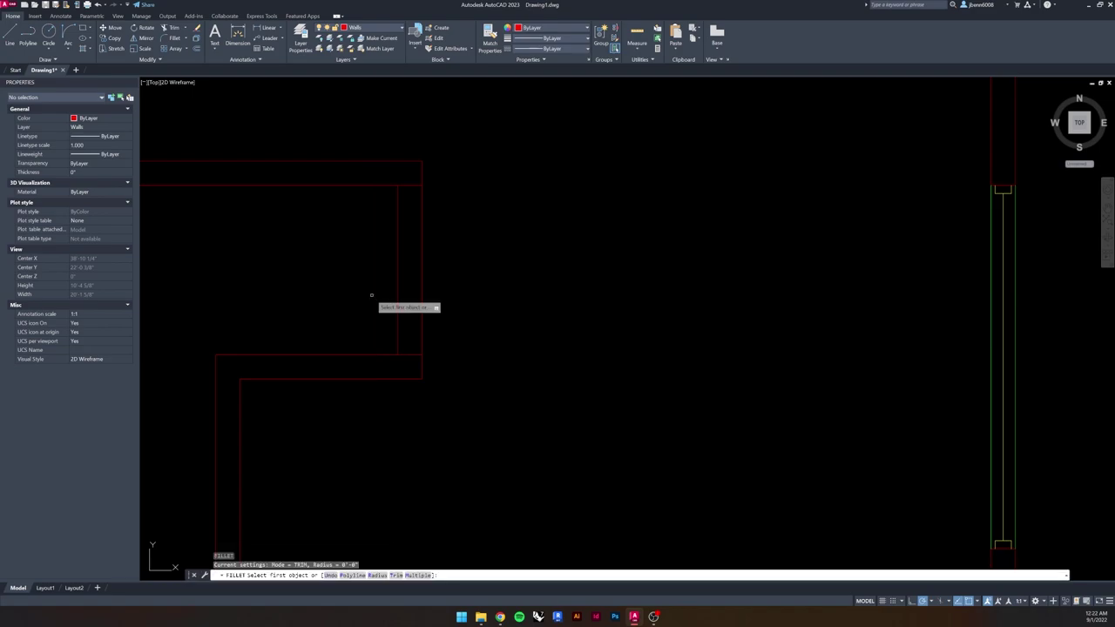
{"action": "left_click", "coordinate": [371, 354]}
{"action": "left_click", "coordinate": [397, 328]}
{"action": "key", "text": "Return"}
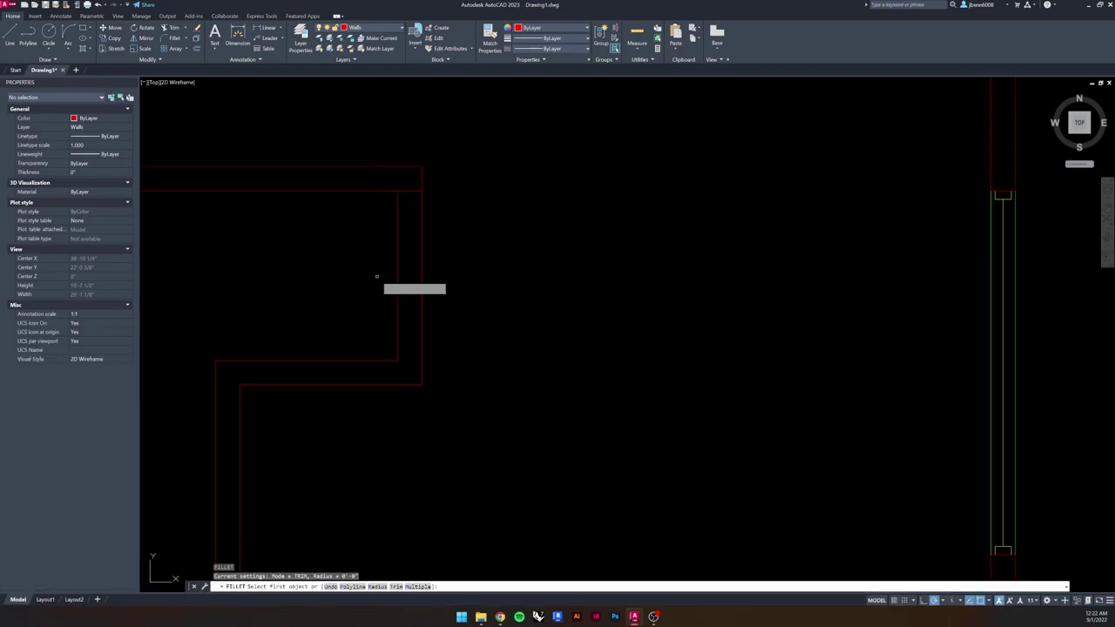
{"action": "left_click", "coordinate": [398, 220]}
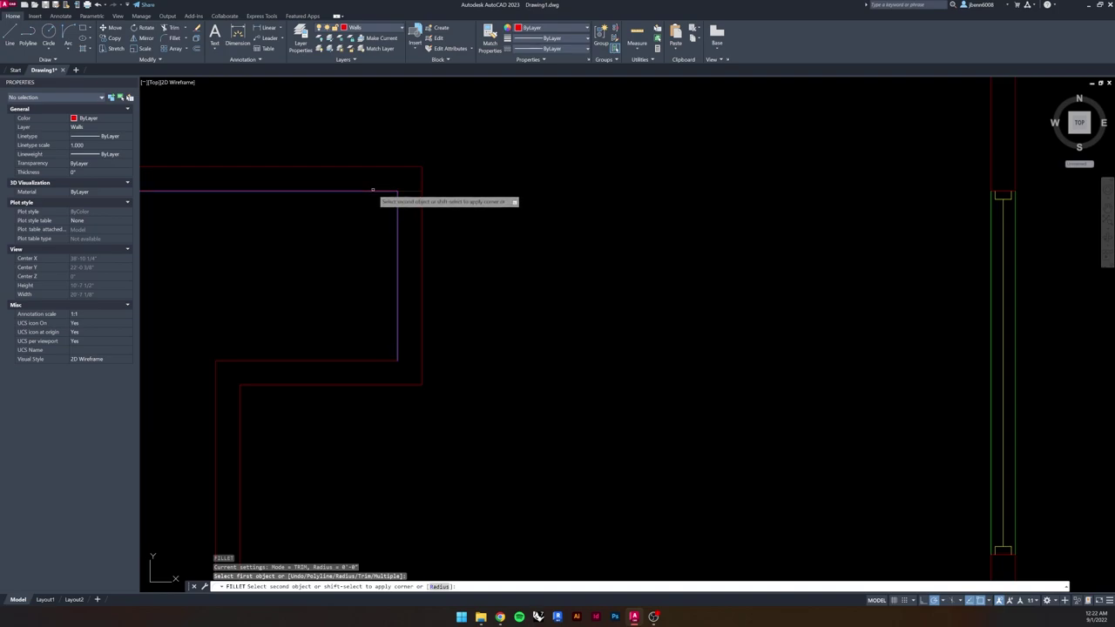
{"action": "key", "text": "Escape"}
{"action": "scroll", "coordinate": [409, 218], "scroll_direction": "down", "scroll_amount": 4}
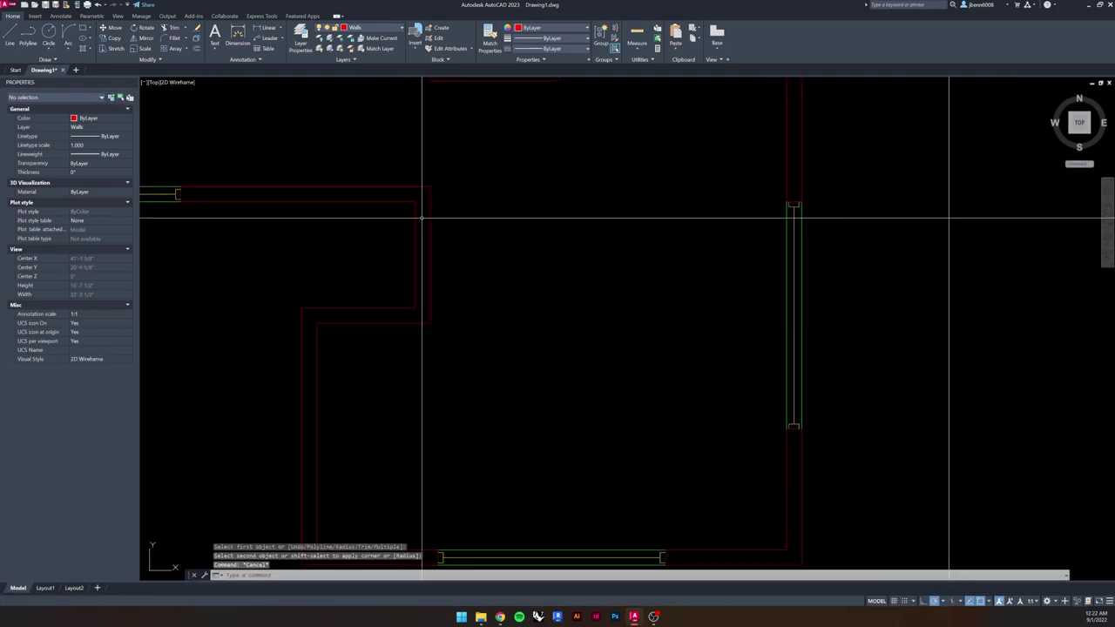
{"action": "scroll", "coordinate": [455, 244], "scroll_direction": "up", "scroll_amount": 2}
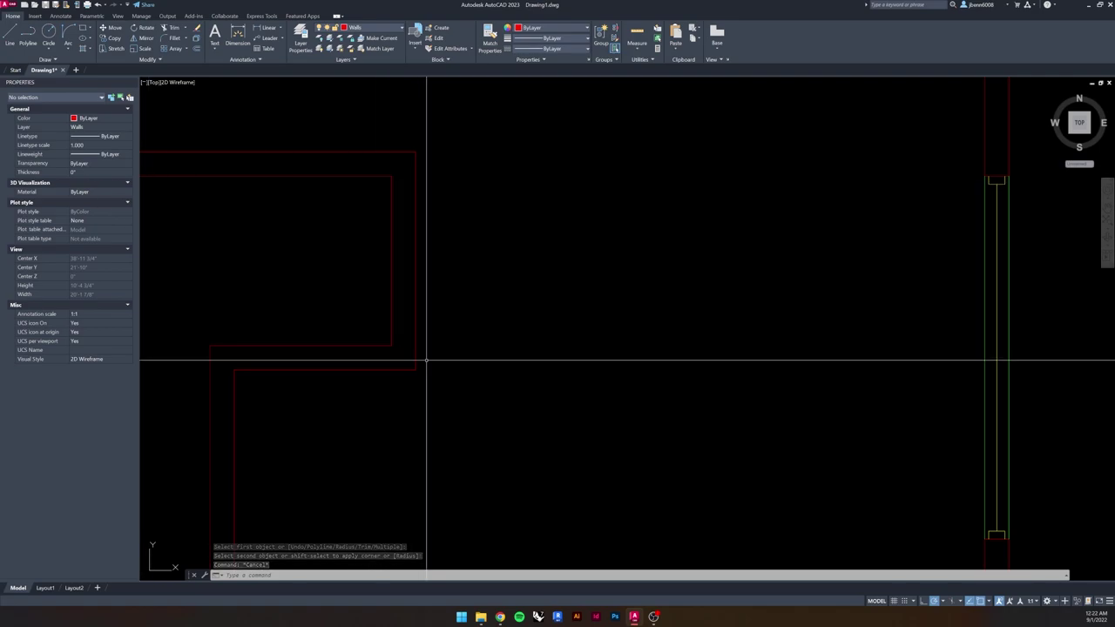
- Draw a trial line rightward from the wall endpoint, then delete the unwanted red line
{"action": "left_click", "coordinate": [10, 35]}
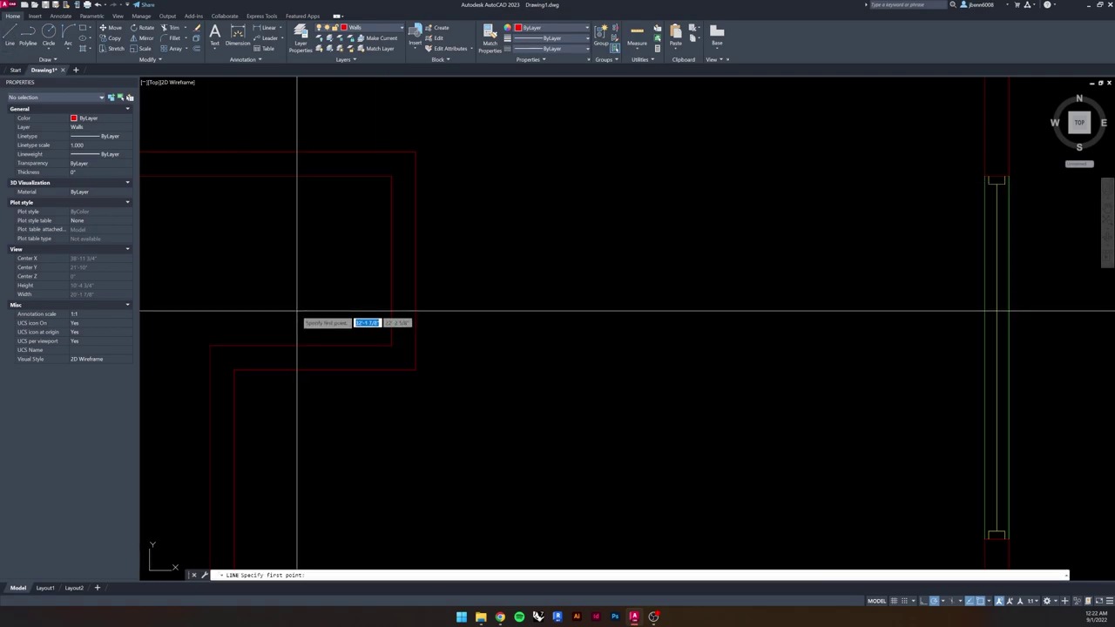
{"action": "middle_click_drag", "start_coordinate": [238, 274], "coordinate": [288, 267]}
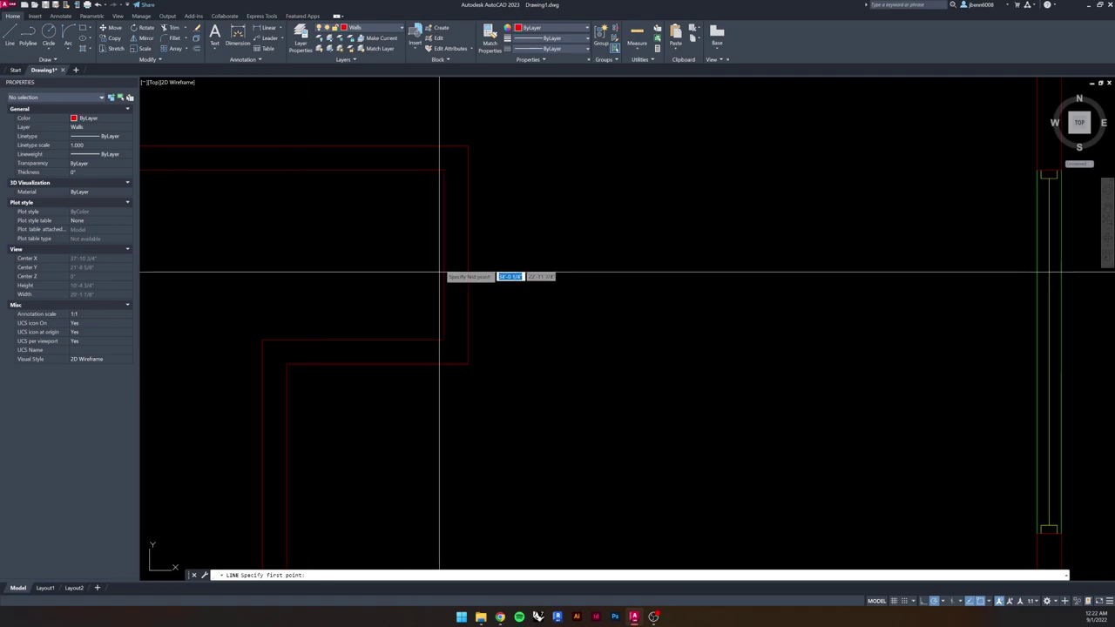
{"action": "scroll", "coordinate": [353, 267], "scroll_direction": "down", "scroll_amount": 2}
{"action": "middle_click_drag", "start_coordinate": [353, 265], "coordinate": [279, 260]}
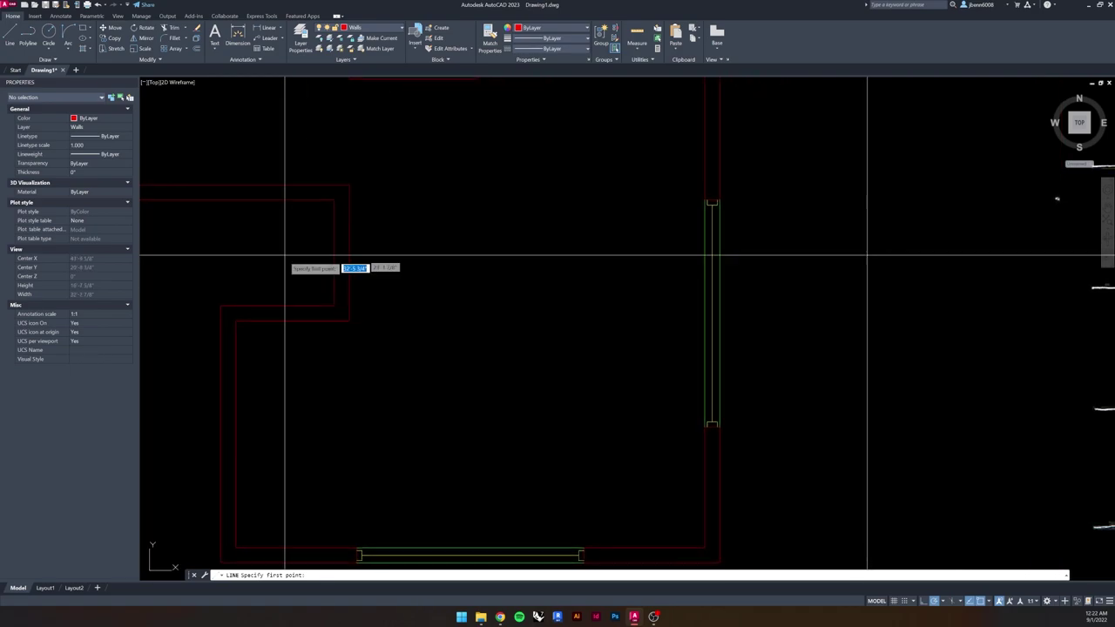
{"action": "key", "text": "Escape"}
{"action": "key", "text": "Escape"}
{"action": "left_click", "coordinate": [11, 36]}
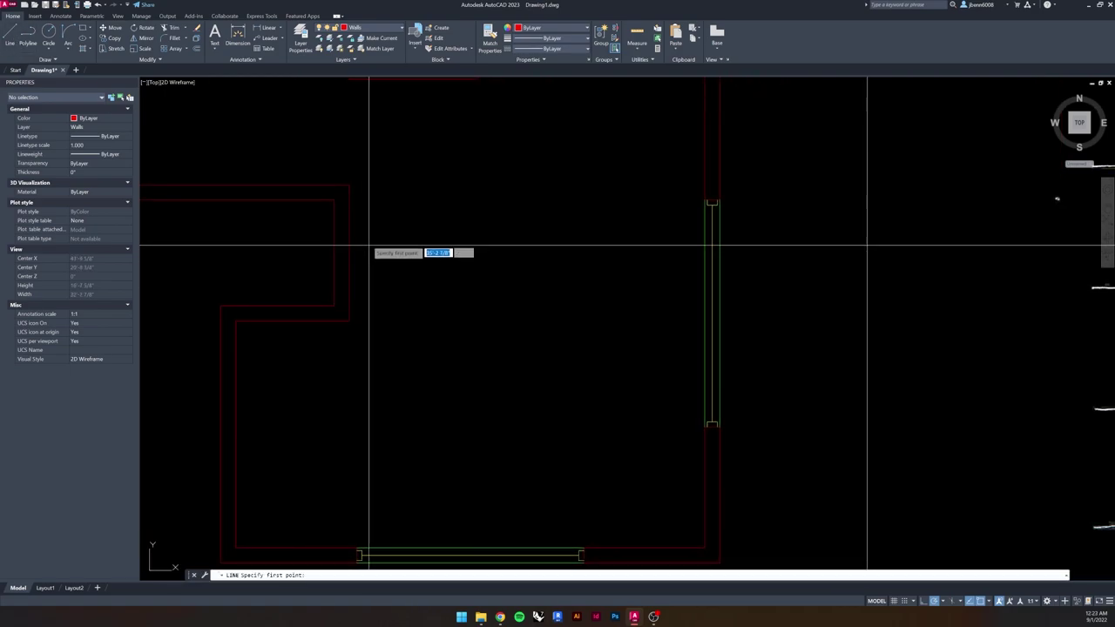
{"action": "left_click", "coordinate": [350, 199]}
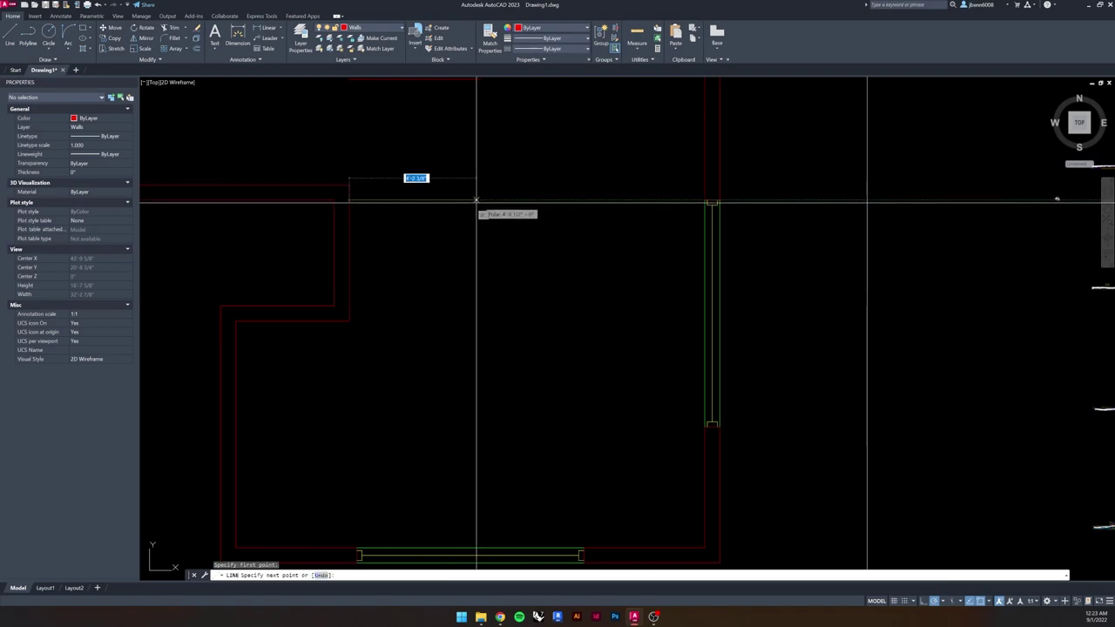
{"action": "left_click", "coordinate": [495, 199]}
{"action": "key", "text": "Escape"}
{"action": "left_click", "coordinate": [502, 172]}
{"action": "left_click", "coordinate": [473, 221]}
{"action": "key", "text": "Delete"}
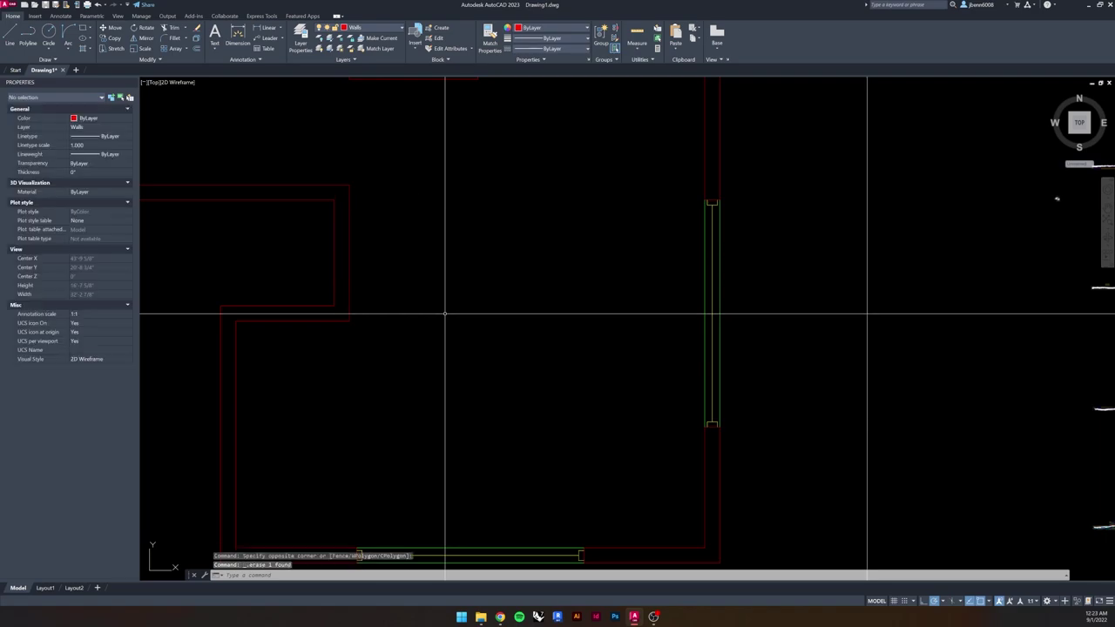
- Draw two horizontal cutting lines across the vertical wall, starting the lower one with a length of 3
{"action": "left_click", "coordinate": [10, 31]}
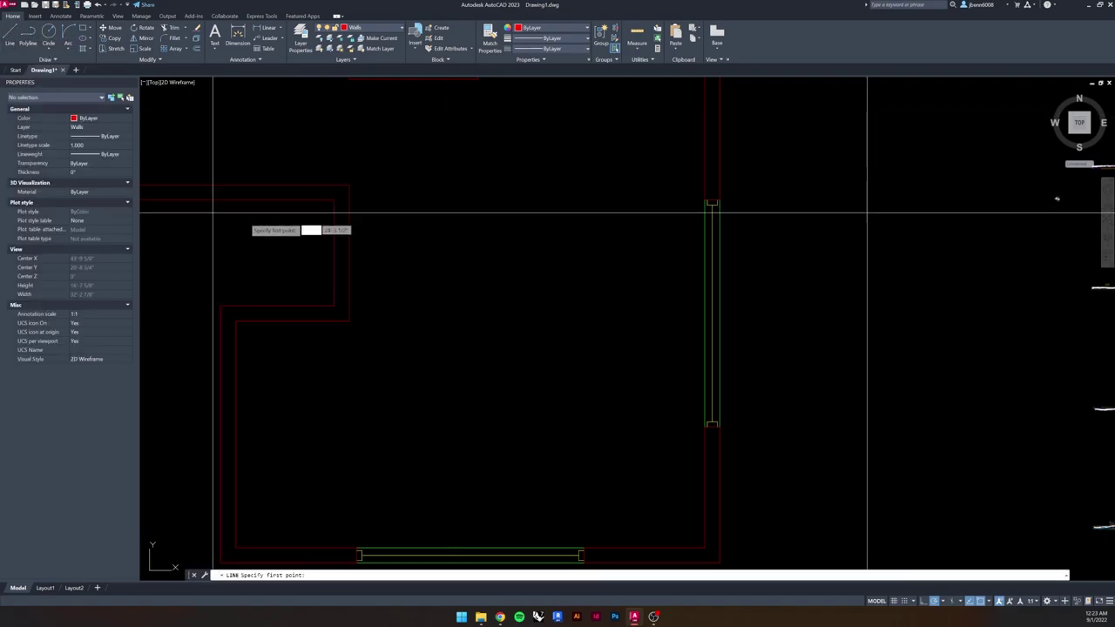
{"action": "middle_click_drag", "start_coordinate": [262, 236], "coordinate": [360, 230]}
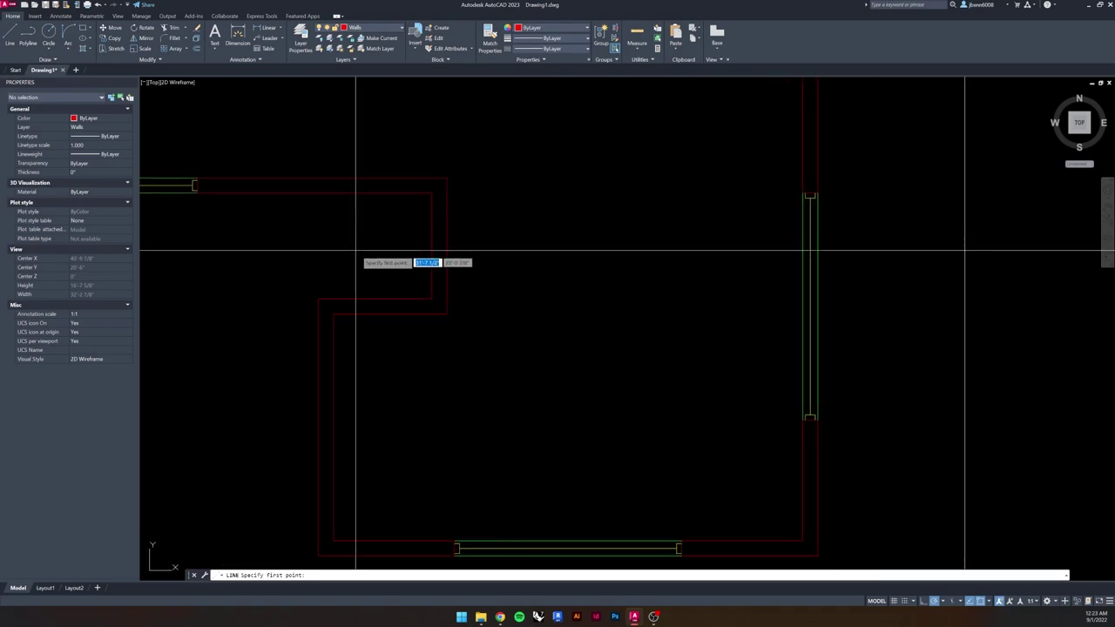
{"action": "scroll", "coordinate": [399, 251], "scroll_direction": "up", "scroll_amount": 2}
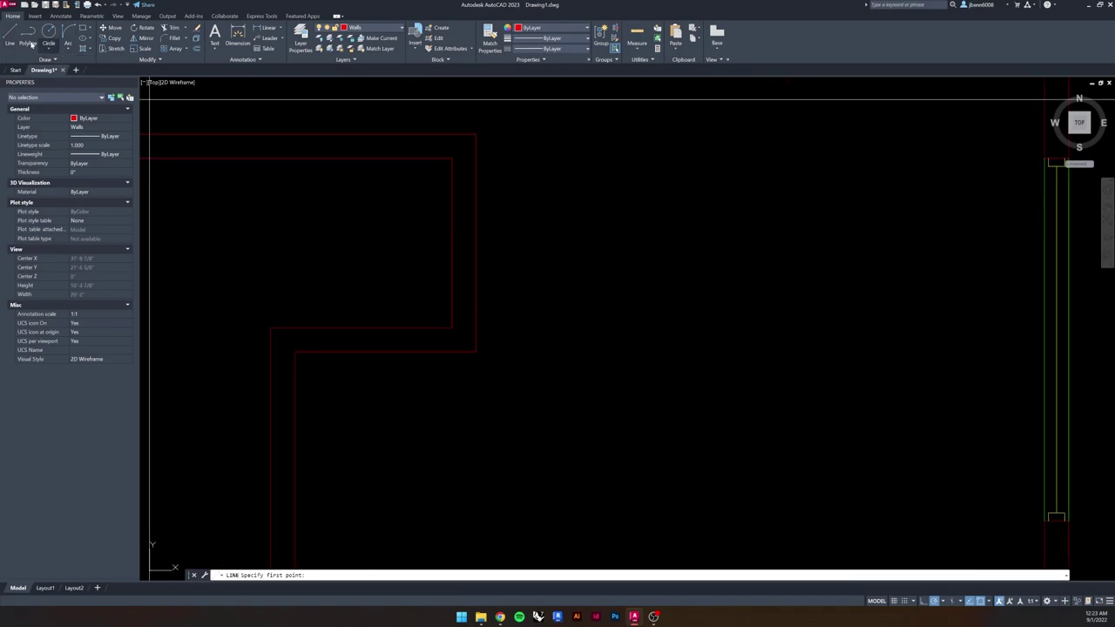
{"action": "left_click", "coordinate": [19, 34]}
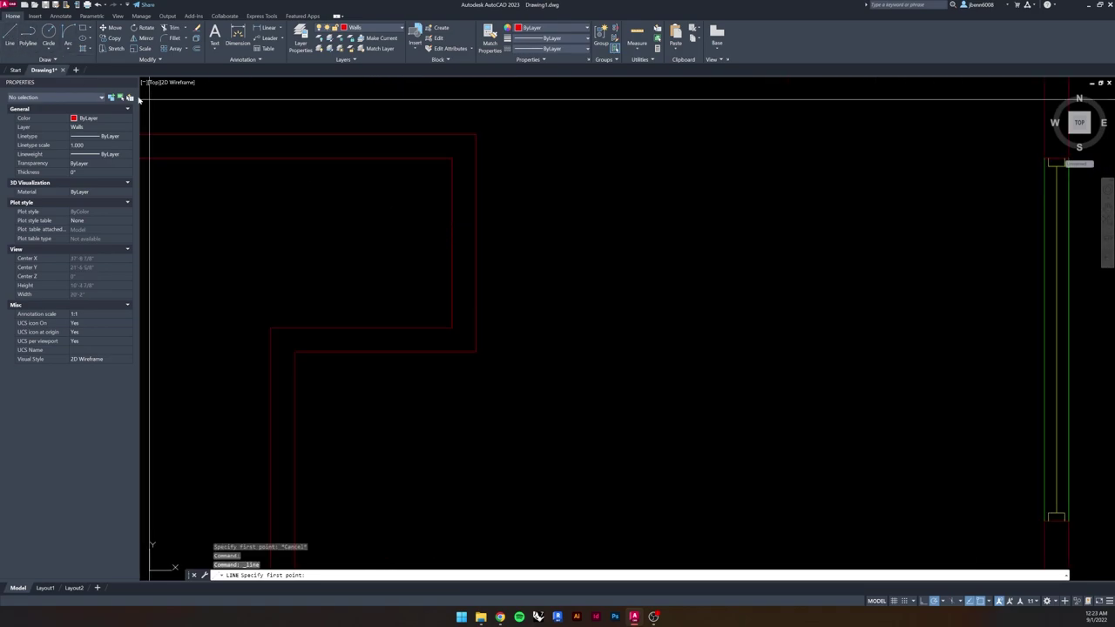
{"action": "left_click", "coordinate": [361, 159]}
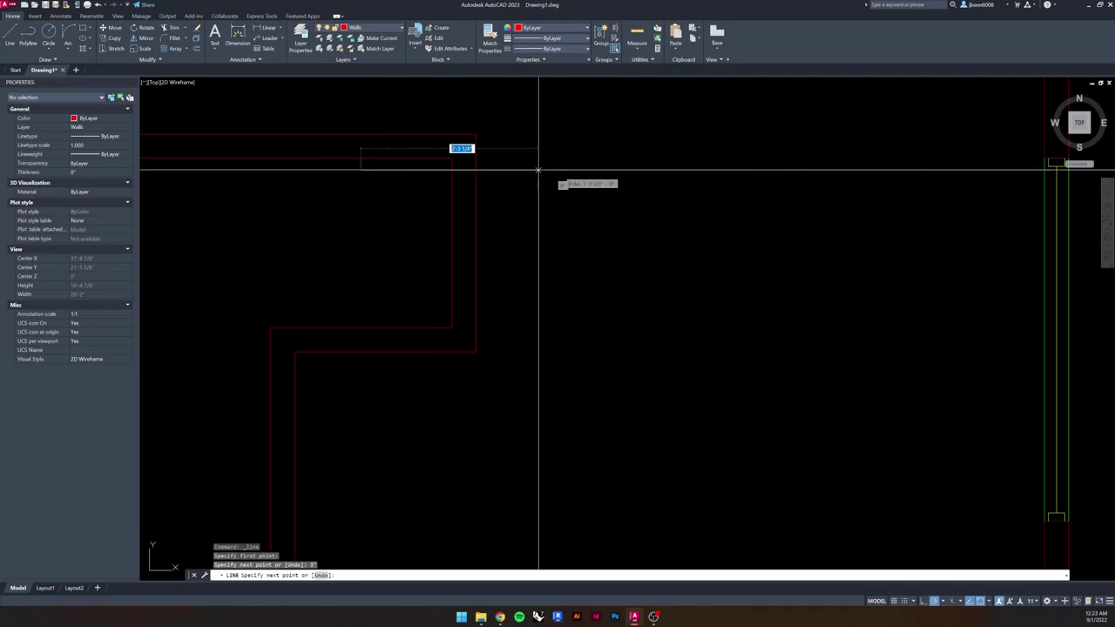
{"action": "left_click", "coordinate": [578, 170]}
{"action": "key", "text": "Escape"}
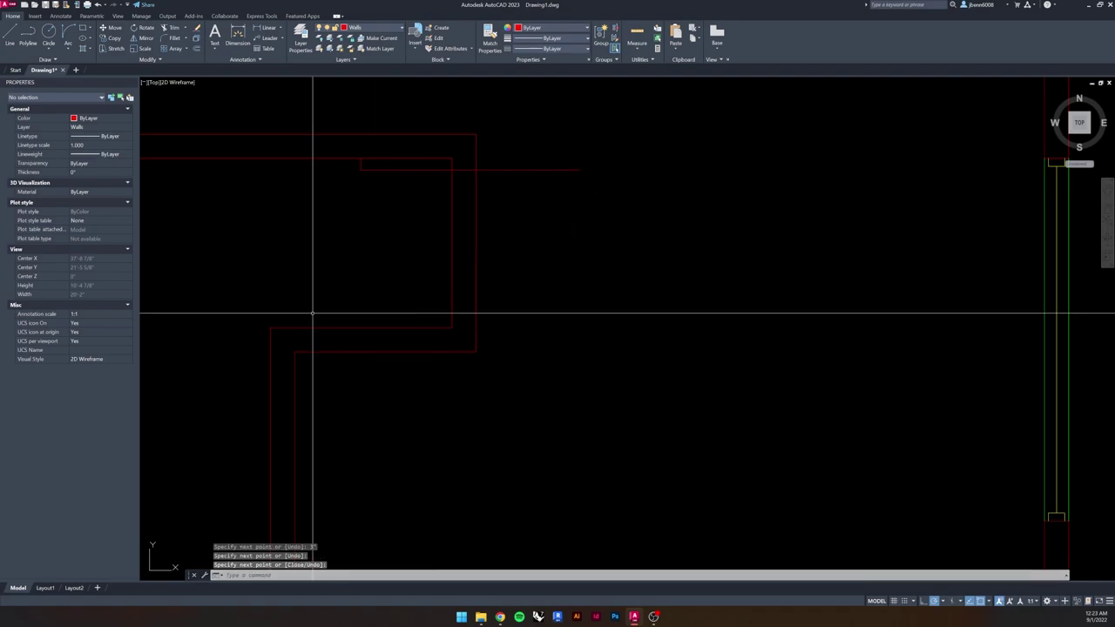
{"action": "key", "text": "Return"}
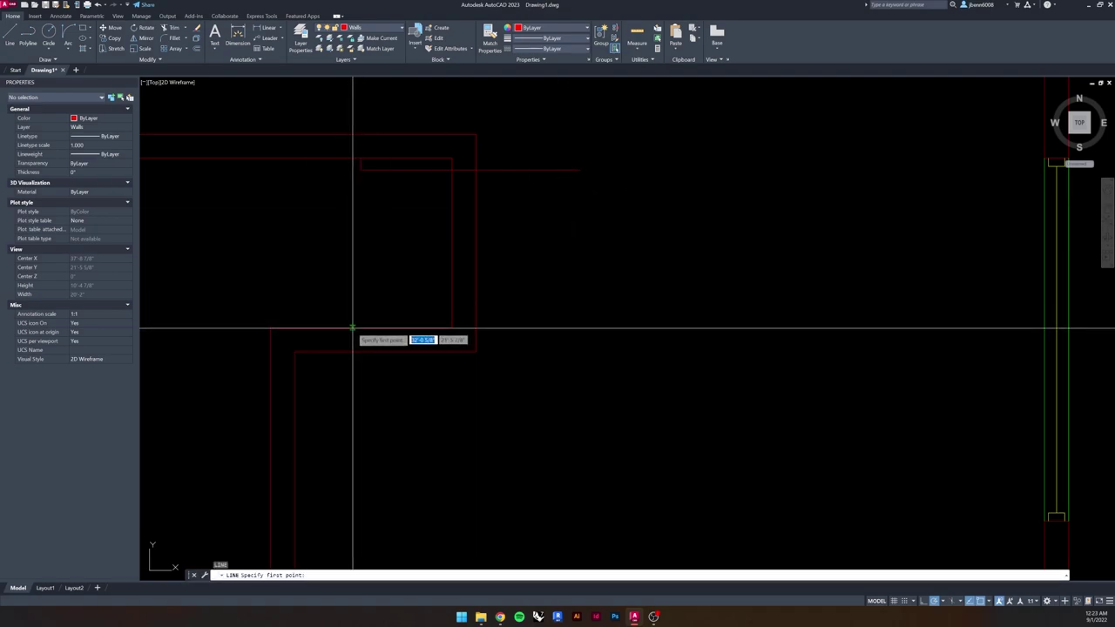
{"action": "left_click", "coordinate": [351, 326]}
{"action": "type", "text": "3"}
{"action": "key", "text": "Return"}
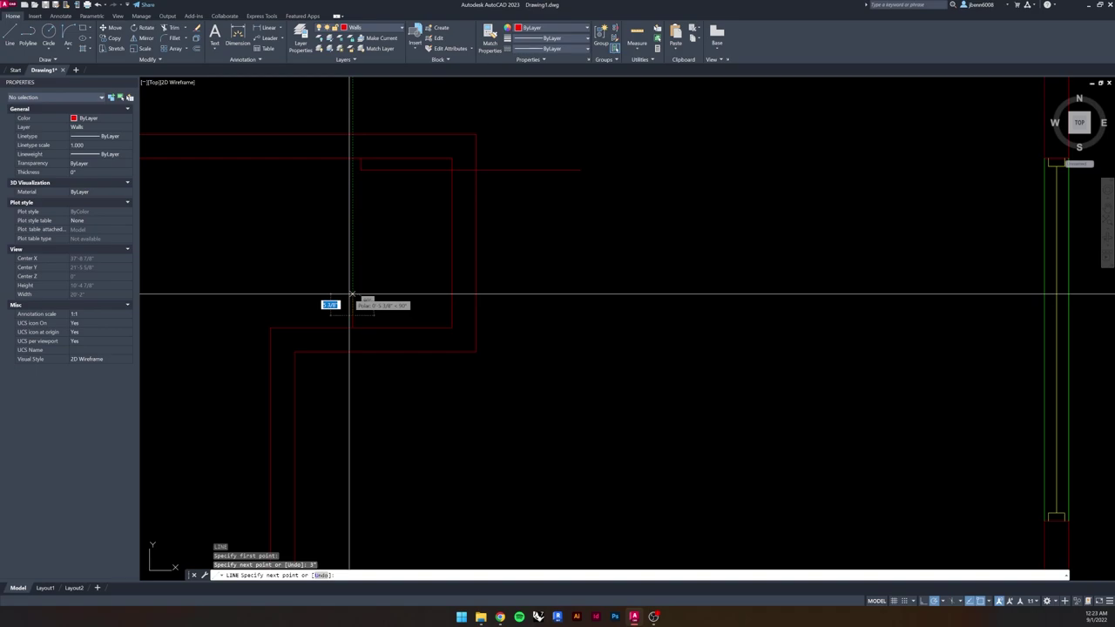
{"action": "left_click", "coordinate": [596, 315]}
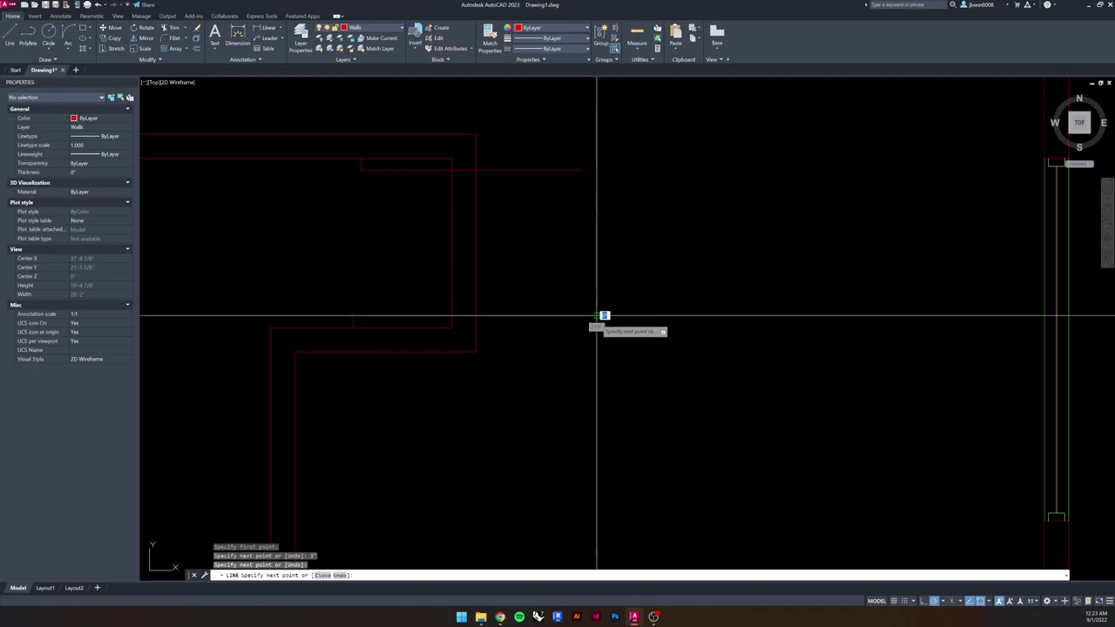
{"action": "key", "text": "Escape"}
- Delete the short leftover line pieces and select both cutting lines, trying TRIM before cancelling
{"action": "left_click", "coordinate": [357, 323]}
{"action": "left_click", "coordinate": [341, 319]}
{"action": "left_click", "coordinate": [366, 165]}
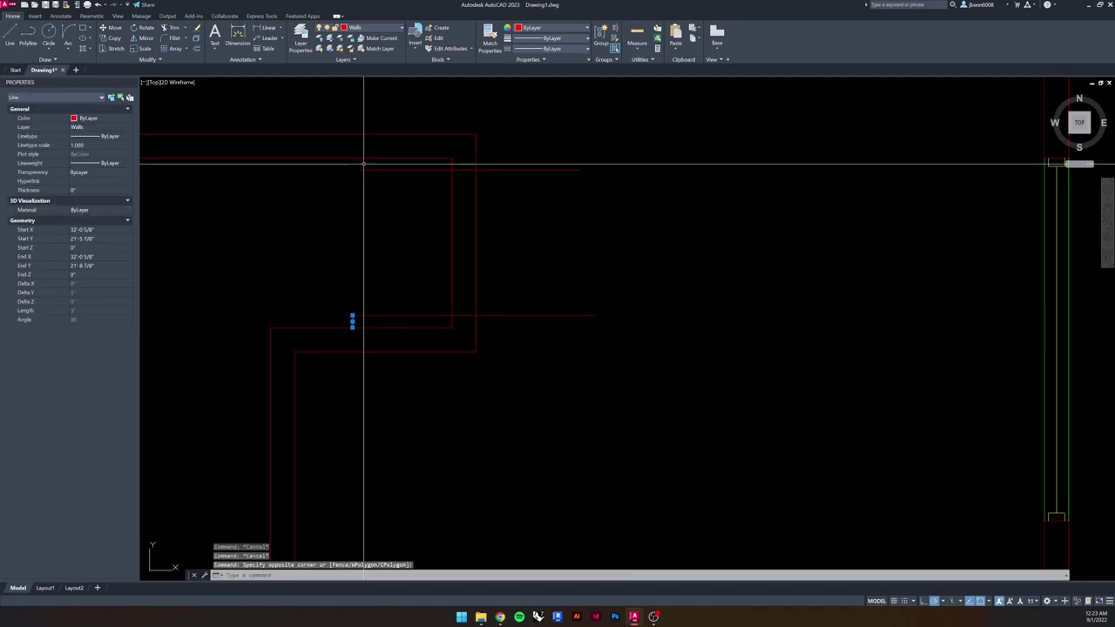
{"action": "left_click", "coordinate": [352, 165]}
{"action": "key", "text": "Delete"}
{"action": "key", "text": "Escape"}
{"action": "key", "text": "Escape"}
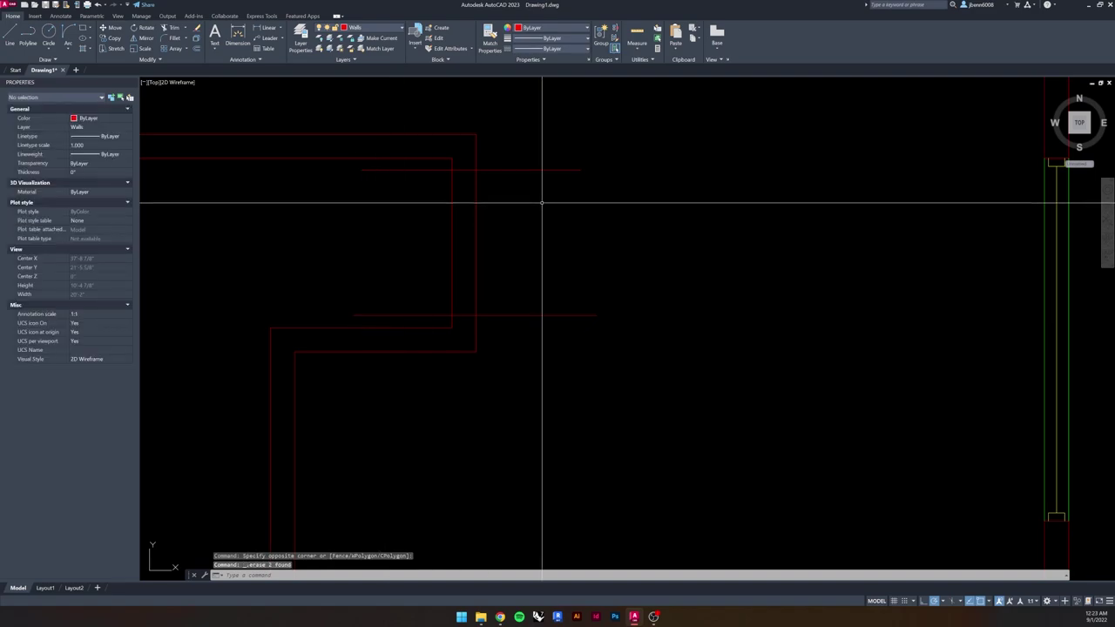
{"action": "left_click", "coordinate": [601, 126]}
{"action": "left_click", "coordinate": [539, 415]}
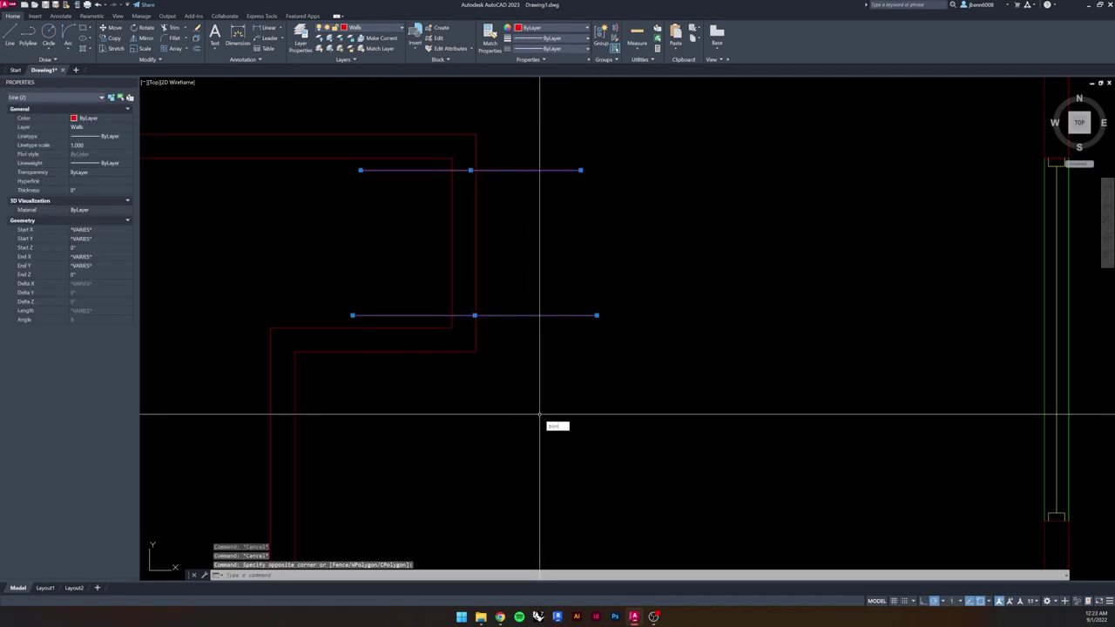
{"action": "type", "text": "tr"}
{"action": "key", "text": "Return"}
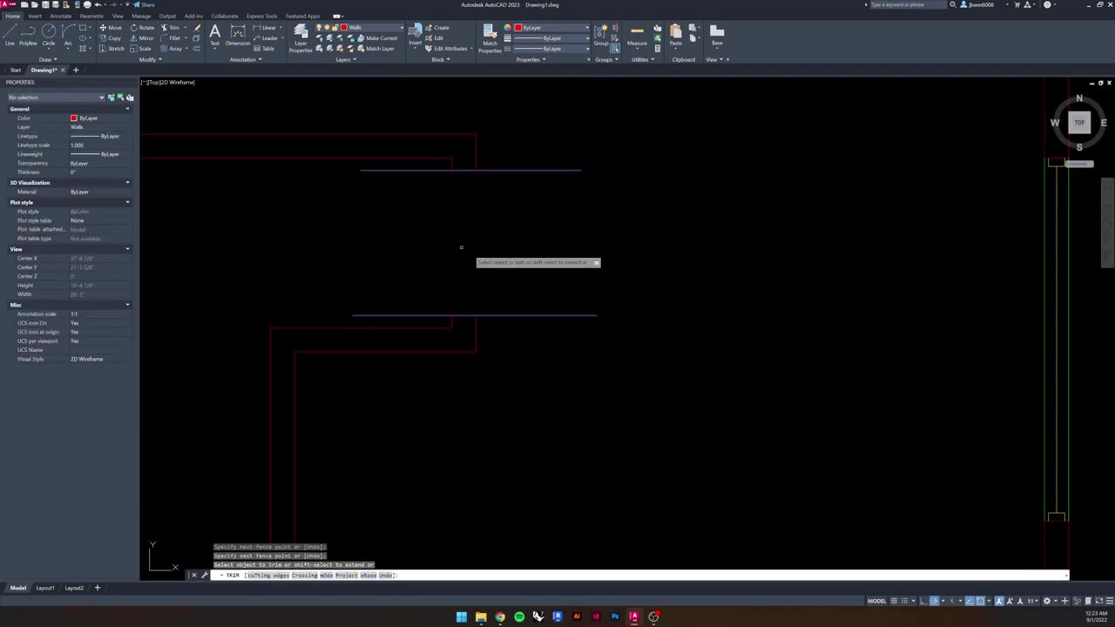
{"action": "key", "text": "Escape"}
{"action": "key", "text": "Escape"}
- Fillet the wall lines to cap the top and bottom ends of the opening
{"action": "type", "text": "f"}
{"action": "key", "text": "Return"}
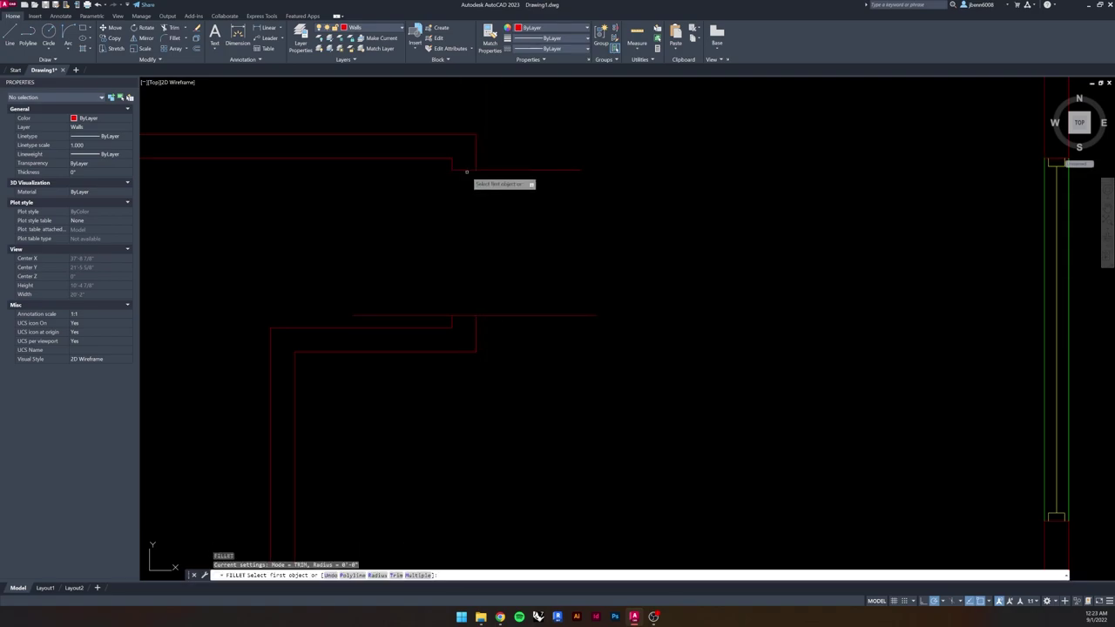
{"action": "left_click", "coordinate": [467, 170]}
{"action": "key", "text": "Return"}
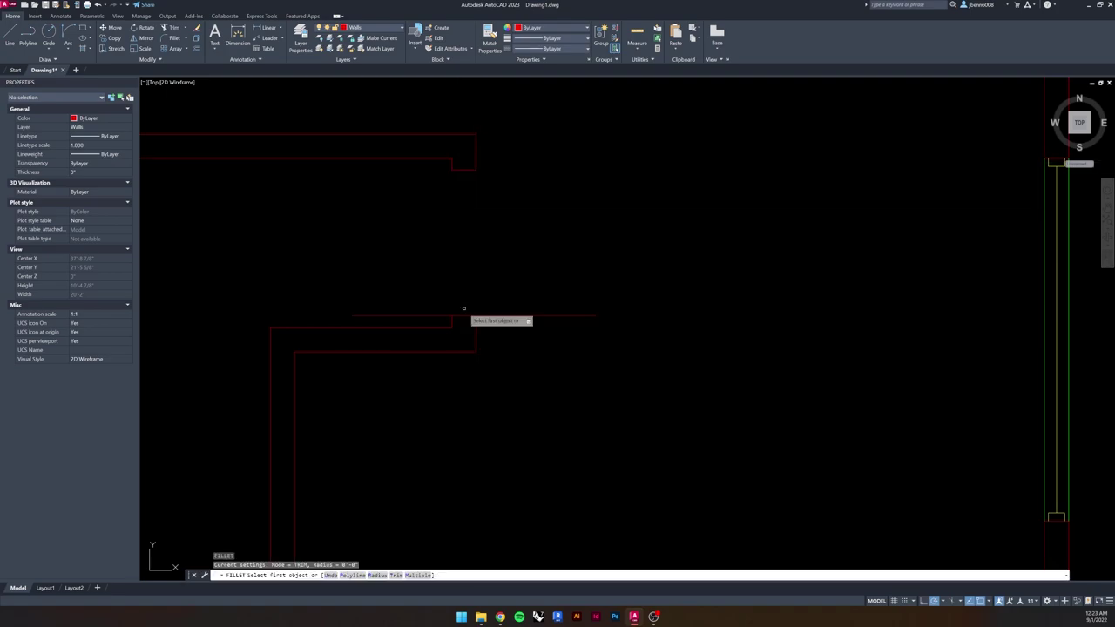
{"action": "left_click", "coordinate": [452, 321]}
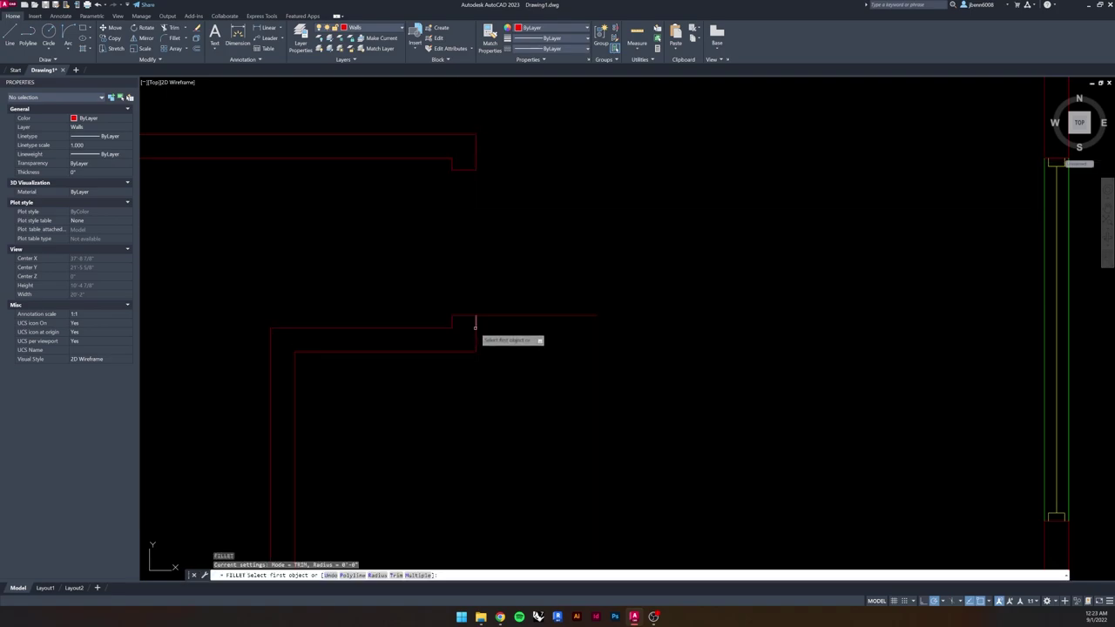
{"action": "key", "text": "Escape"}
{"action": "key", "text": "Escape"}
{"action": "key", "text": "Escape"}
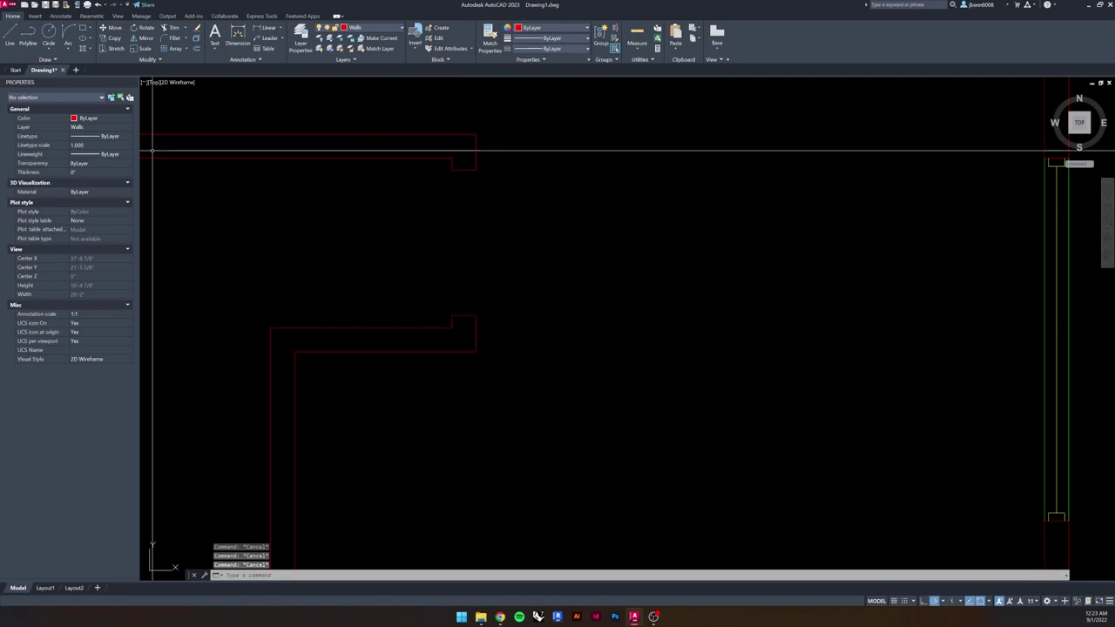
{"action": "left_click", "coordinate": [7, 35]}
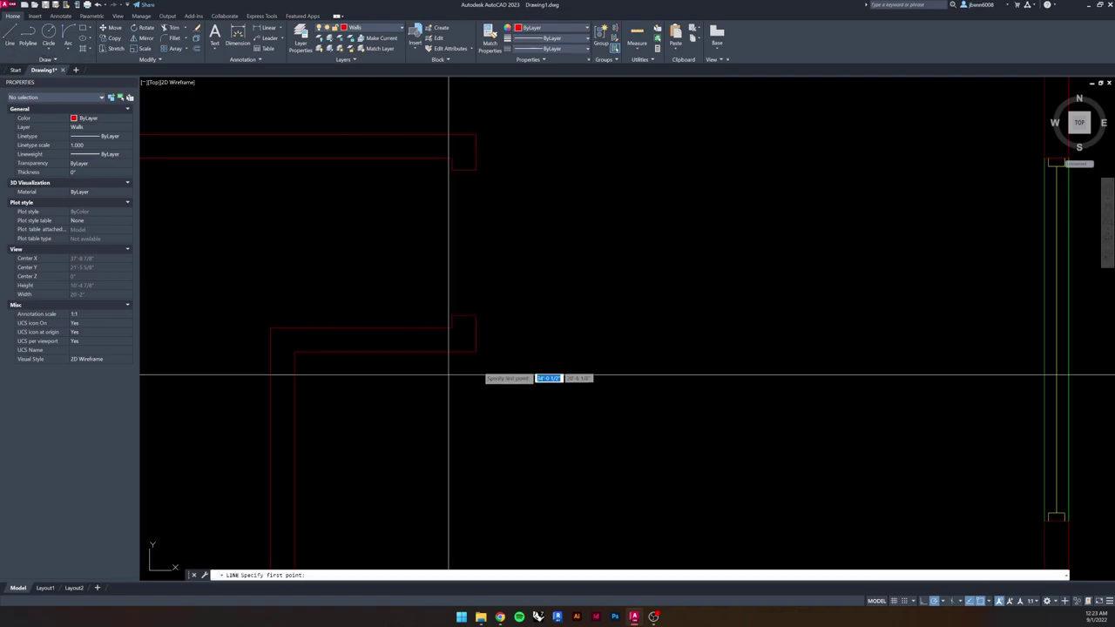
{"action": "left_click", "coordinate": [475, 169]}
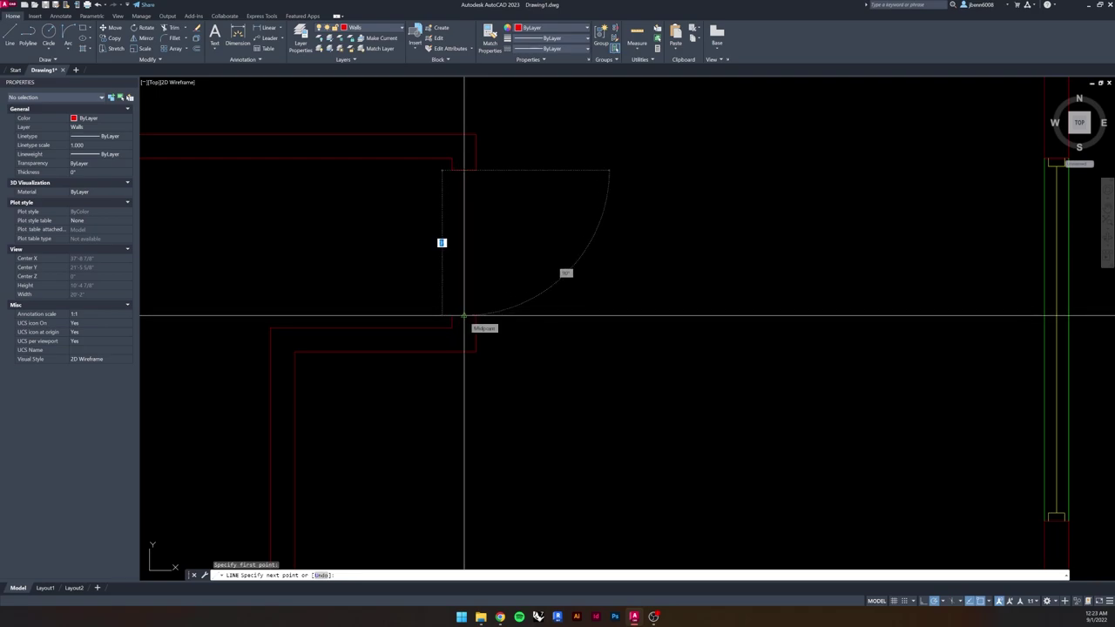
{"action": "key", "text": "Escape"}
{"action": "key", "text": "Escape"}
{"action": "key", "text": "Escape"}
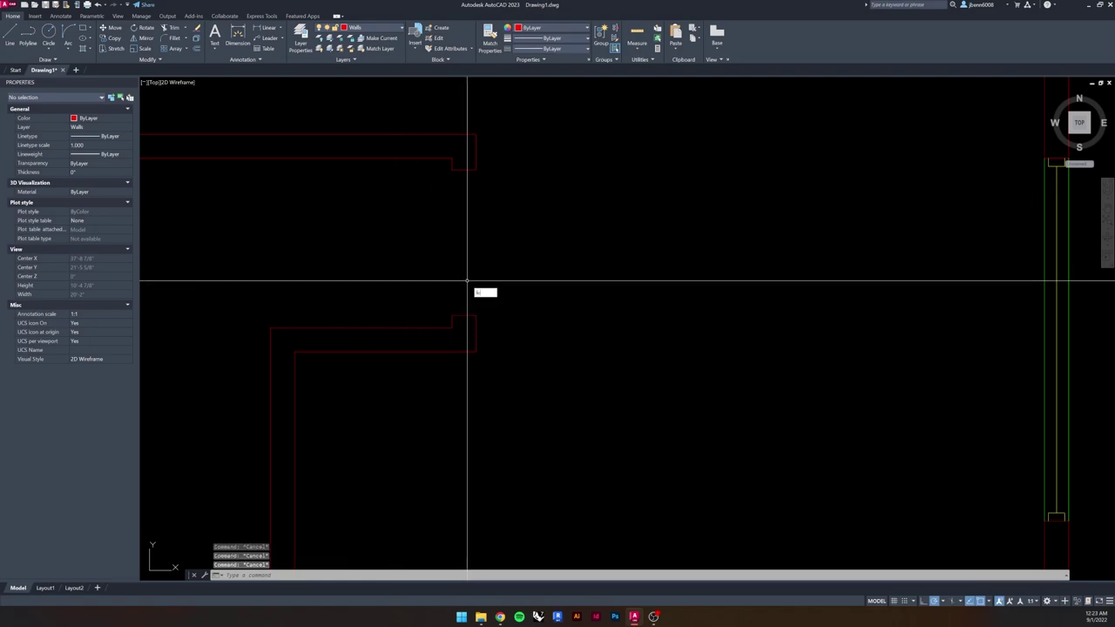
{"action": "key", "text": "Return"}
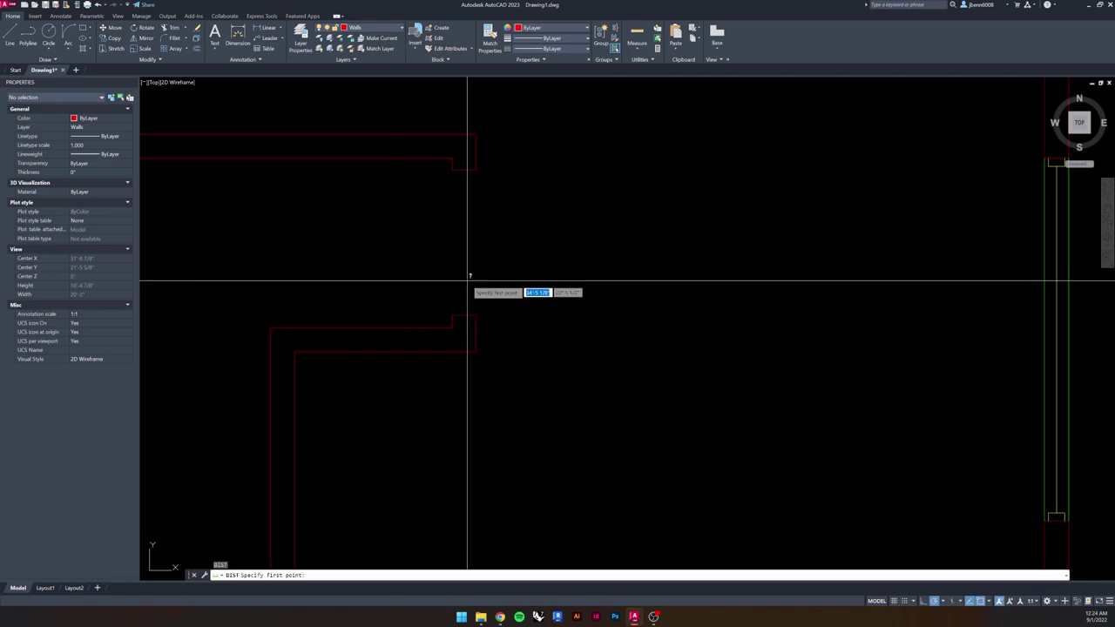
{"action": "left_click", "coordinate": [477, 168]}
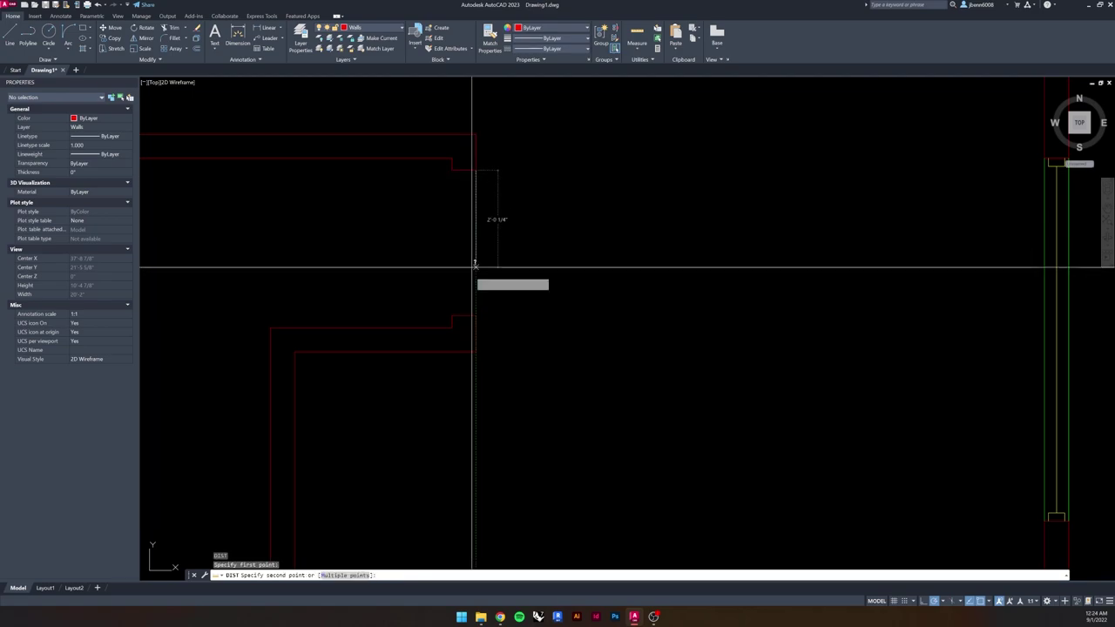
{"action": "left_click", "coordinate": [477, 312]}
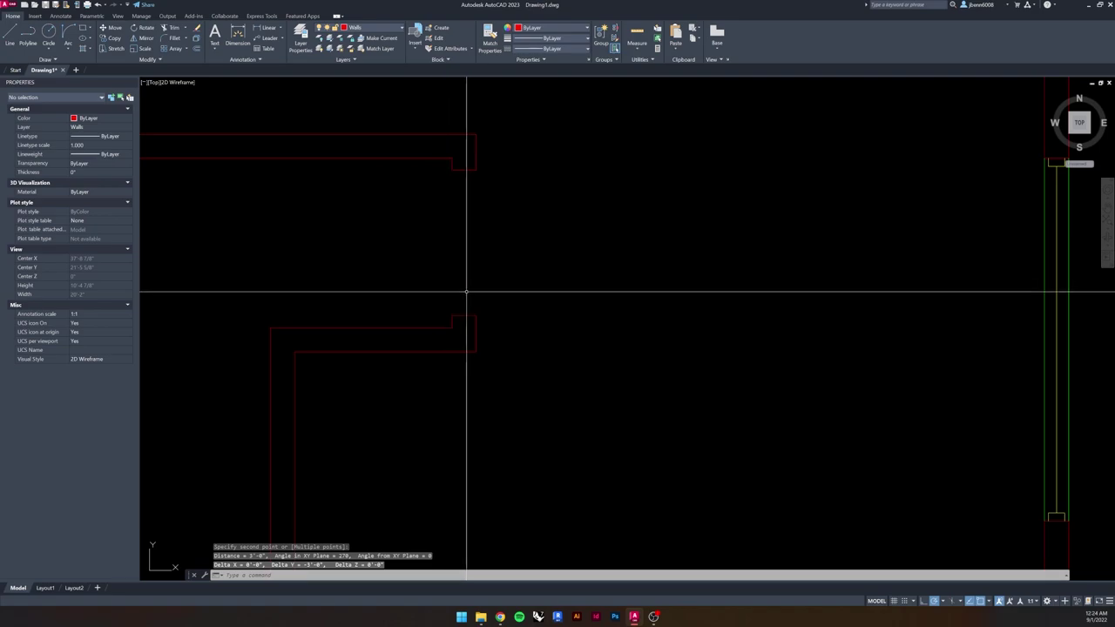
{"action": "key", "text": "Escape"}
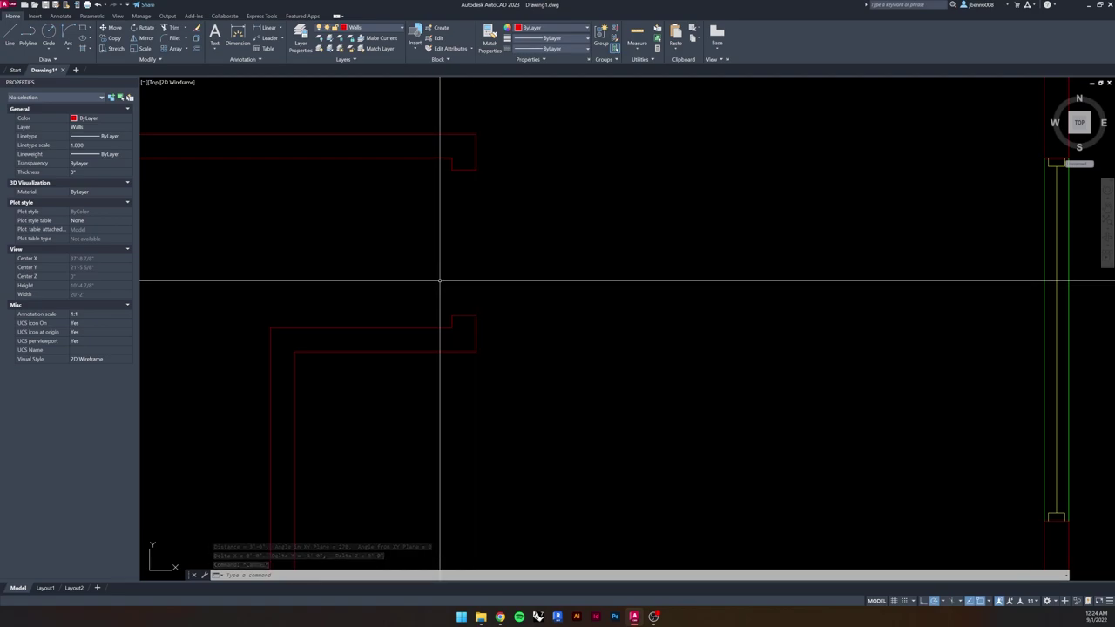
{"action": "key", "text": "Escape"}
{"action": "key", "text": "Escape"}
{"action": "middle_click_drag", "start_coordinate": [471, 226], "coordinate": [396, 225]}
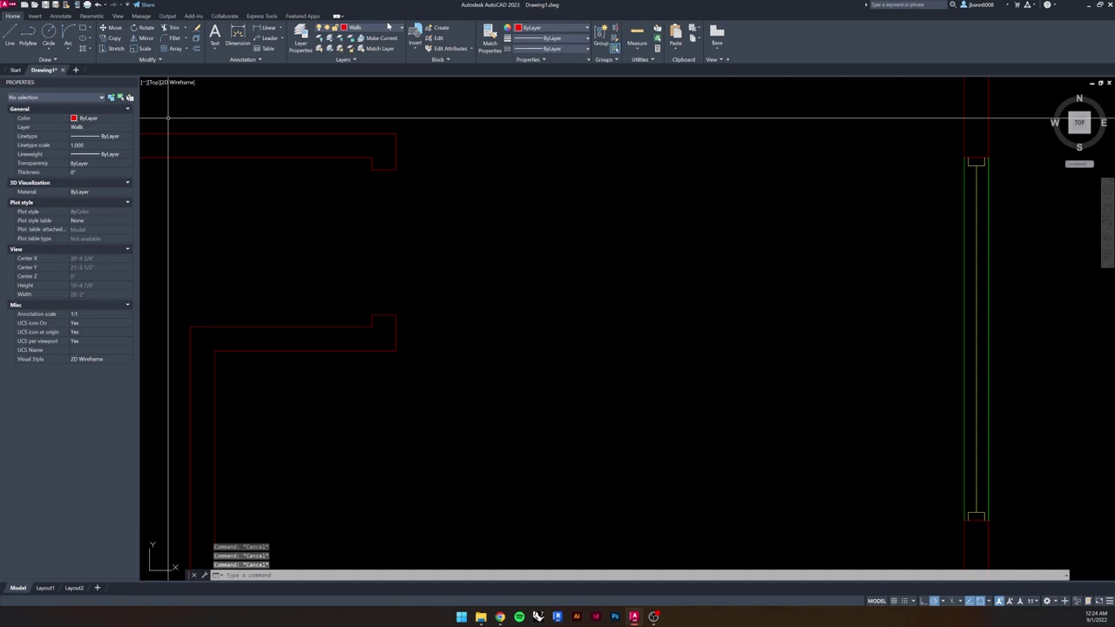
- Create a new layer named Doors with the colour cyan in the Layer Properties Manager
{"action": "left_click", "coordinate": [385, 30]}
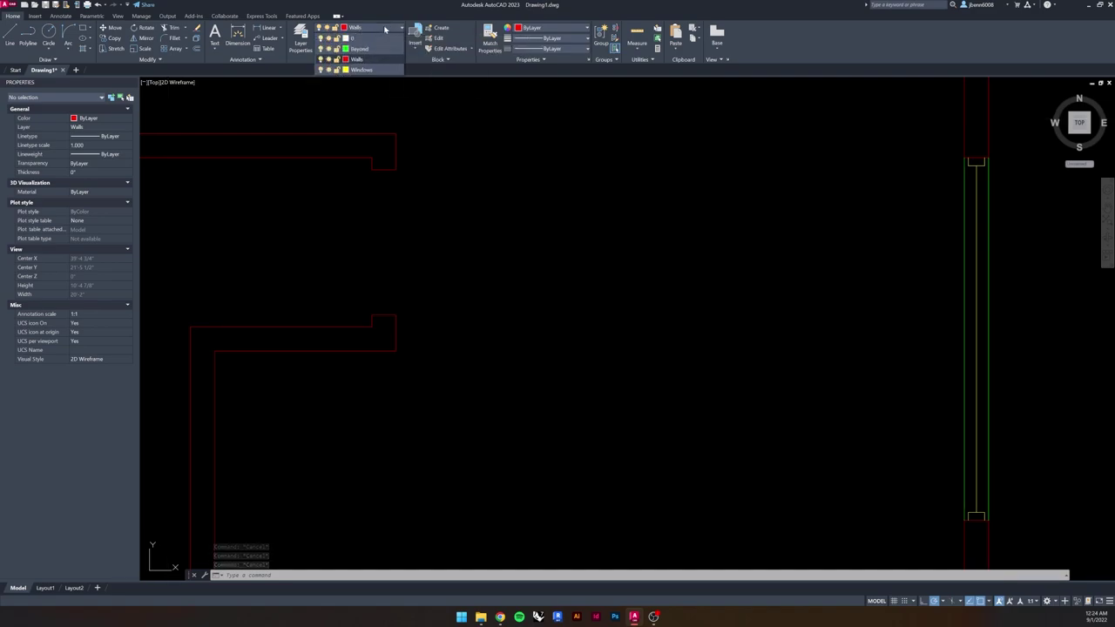
{"action": "left_click", "coordinate": [299, 41]}
{"action": "left_click", "coordinate": [485, 138]}
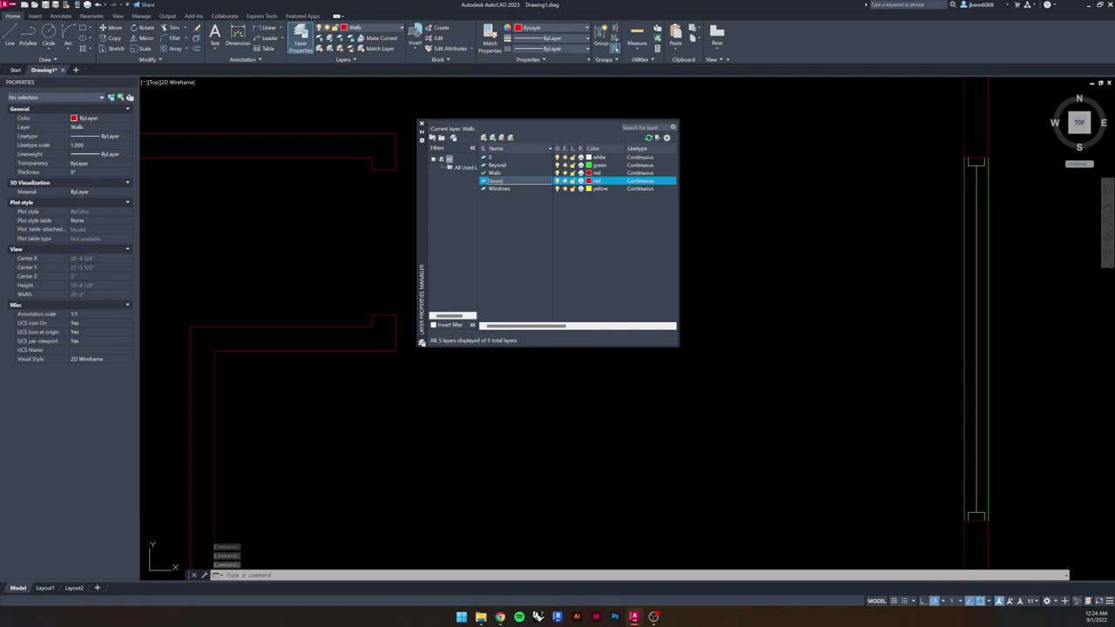
{"action": "left_click", "coordinate": [589, 181]}
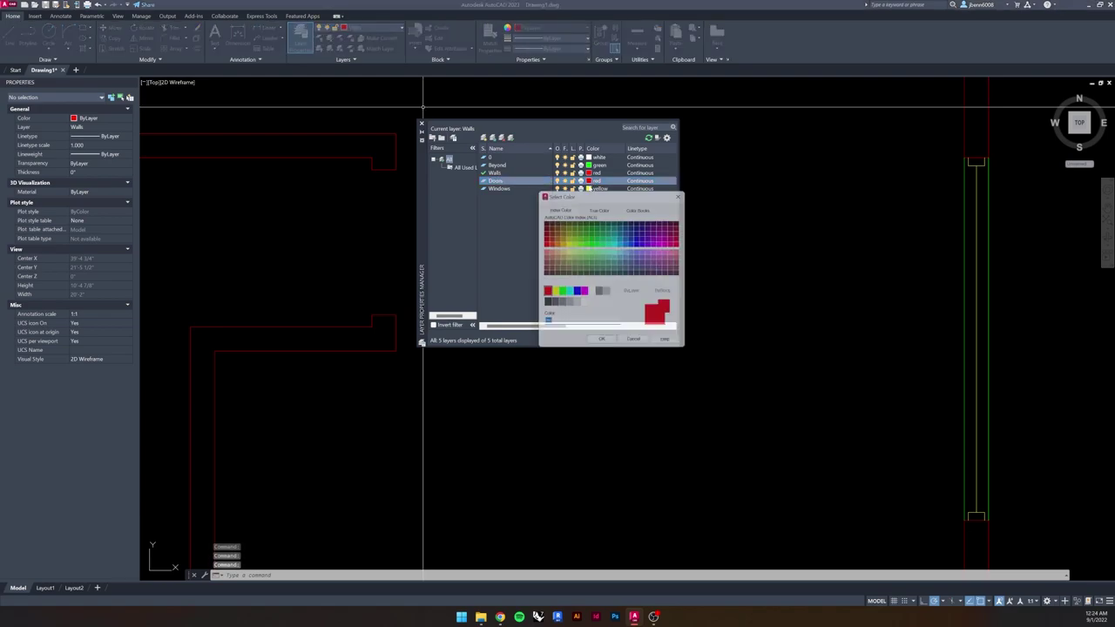
{"action": "left_click", "coordinate": [604, 344]}
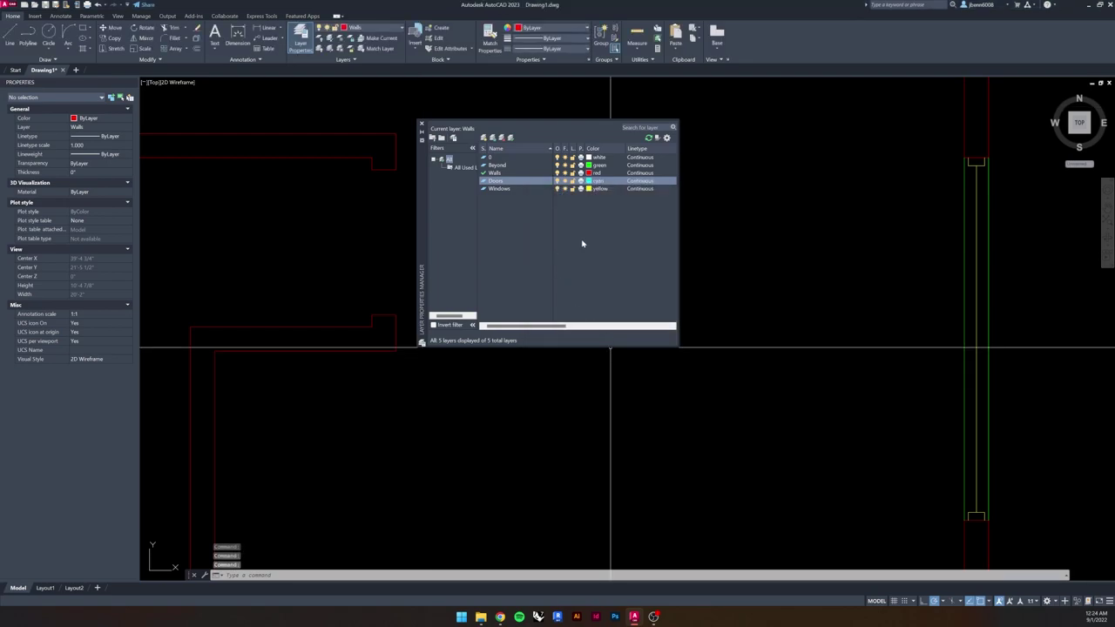
{"action": "left_click", "coordinate": [422, 125]}
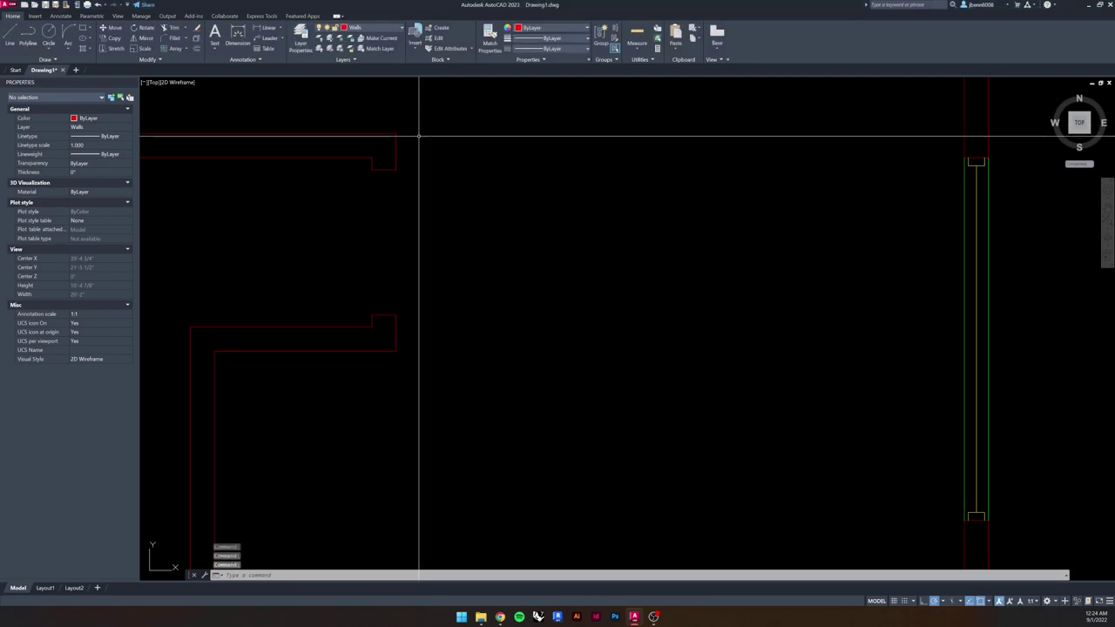
{"action": "left_click", "coordinate": [374, 28]}
- Make Doors current and draw a 3' door line from the upper wall corner
{"action": "left_click", "coordinate": [374, 58]}
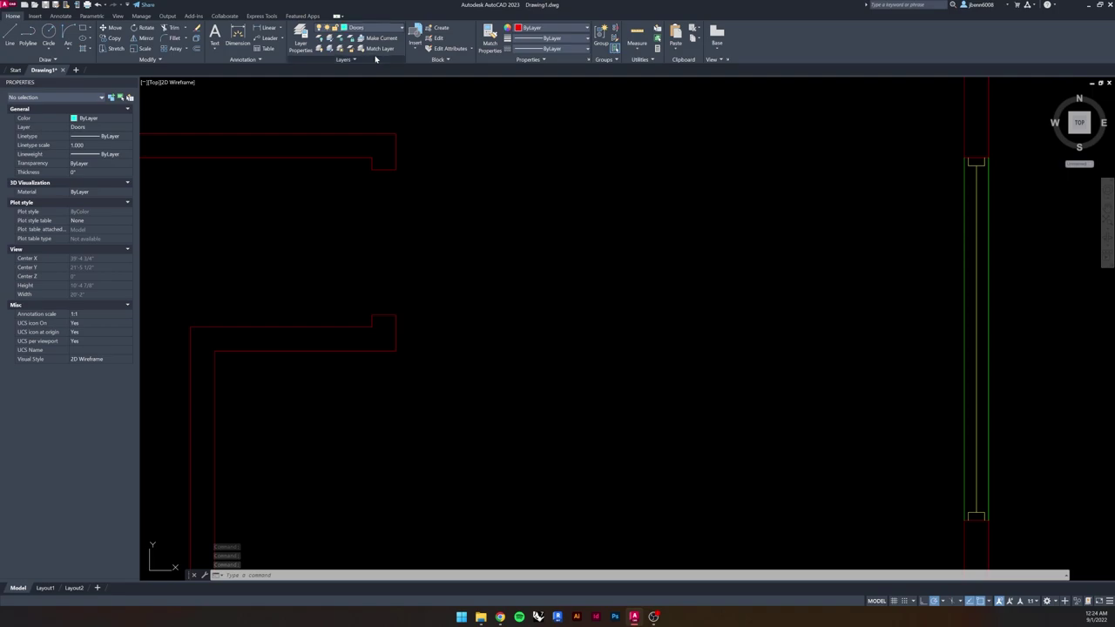
{"action": "left_click", "coordinate": [10, 35]}
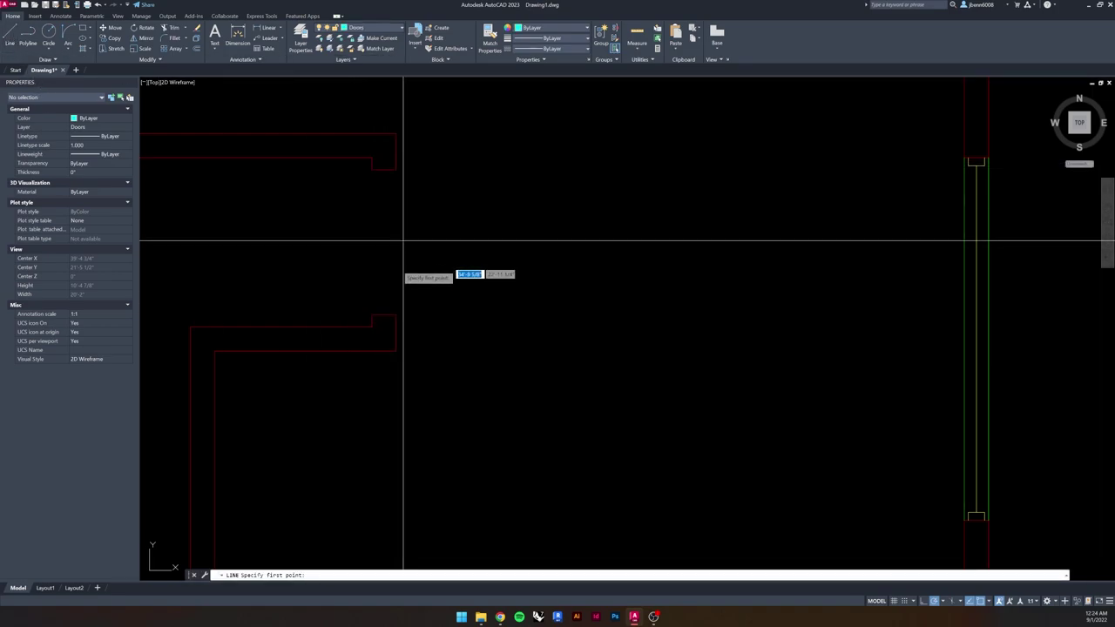
{"action": "middle_click_drag", "start_coordinate": [340, 232], "coordinate": [419, 229]}
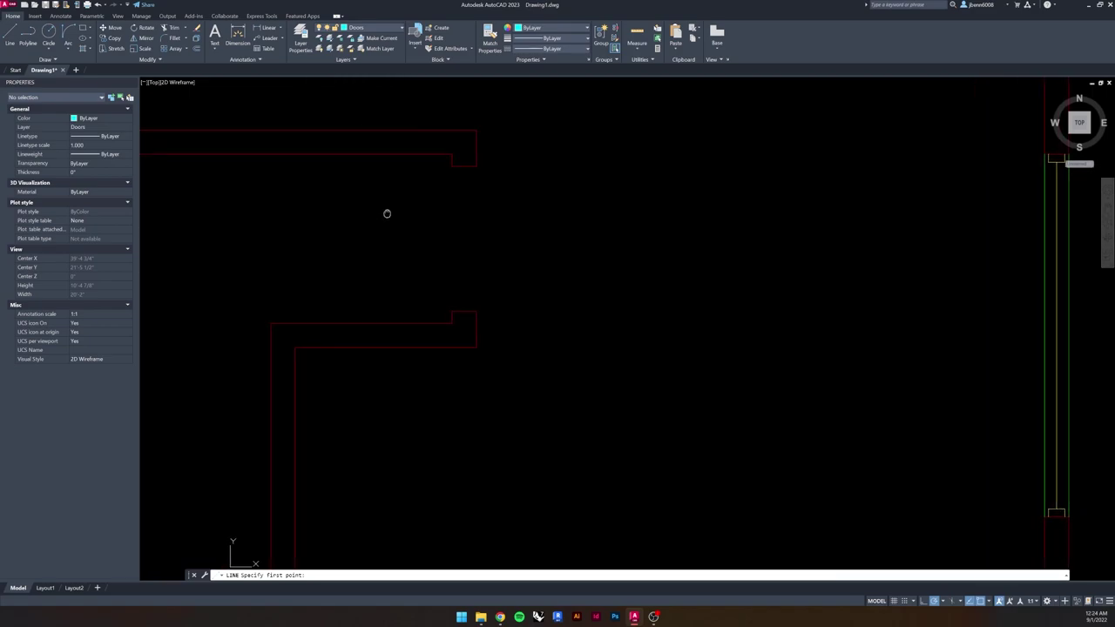
{"action": "left_click", "coordinate": [451, 165]}
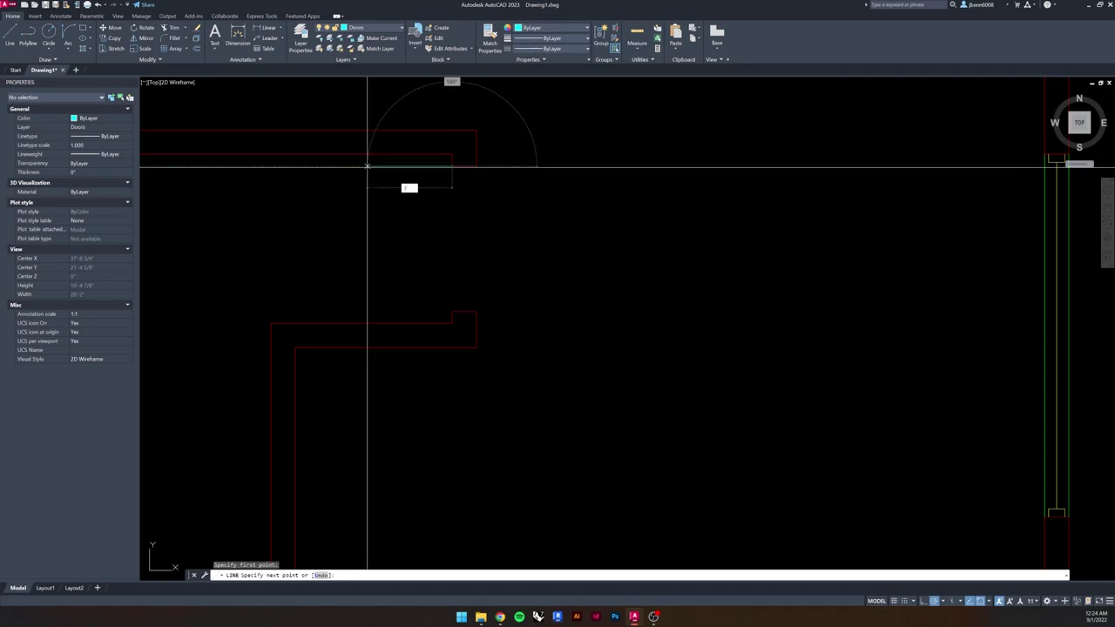
{"action": "type", "text": "3'"}
{"action": "key", "text": "Return"}
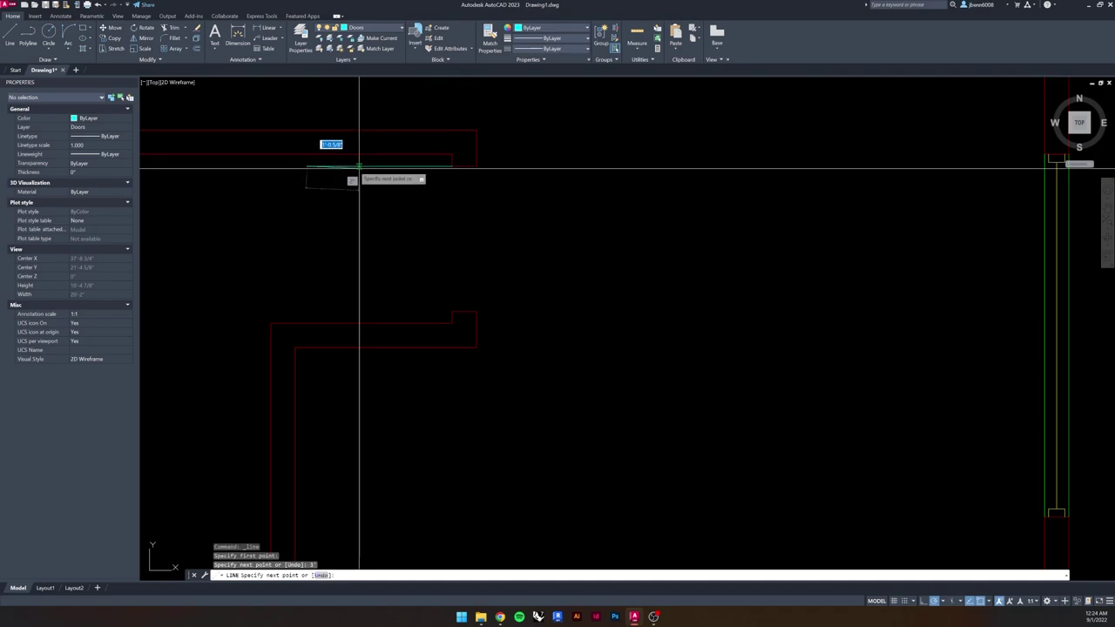
{"action": "key", "text": "Escape"}
{"action": "key", "text": "Escape"}
{"action": "key", "text": "Escape"}
- Offset the door line 2" downward to form the panel's other side
{"action": "left_click", "coordinate": [352, 163]}
{"action": "left_click", "coordinate": [232, 218]}
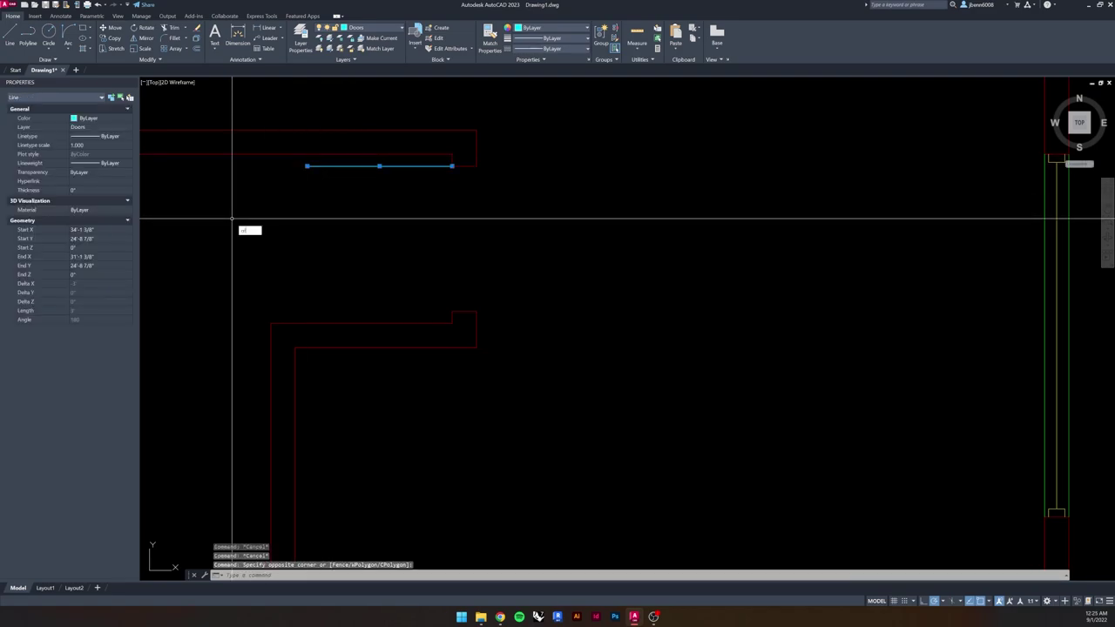
{"action": "type", "text": "f"}
{"action": "key", "text": "Return"}
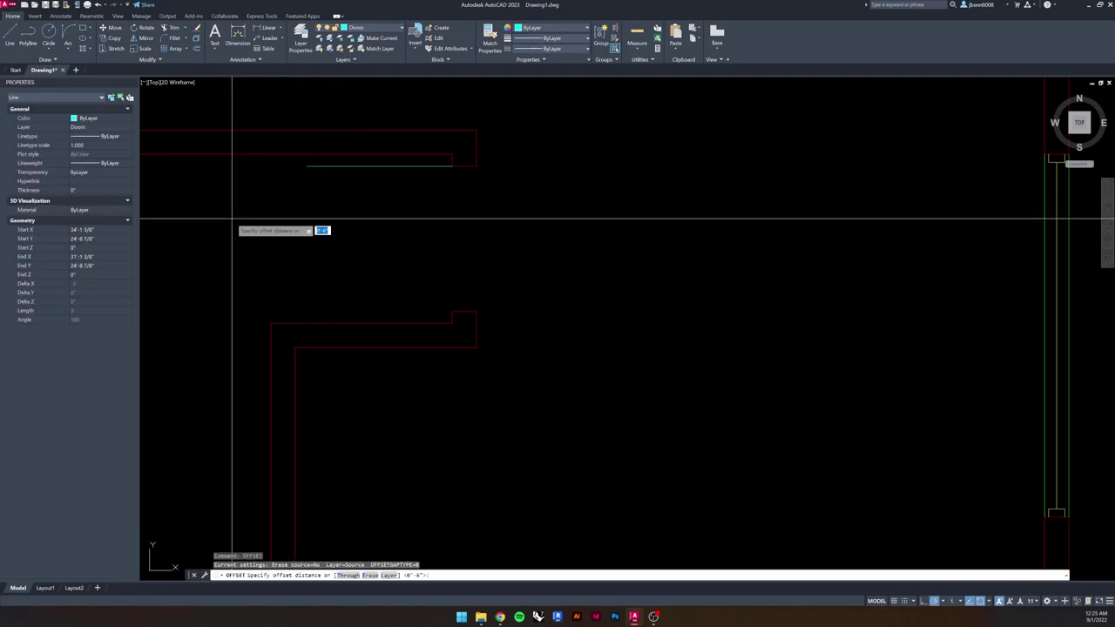
{"action": "type", "text": "2\""}
{"action": "key", "text": "Return"}
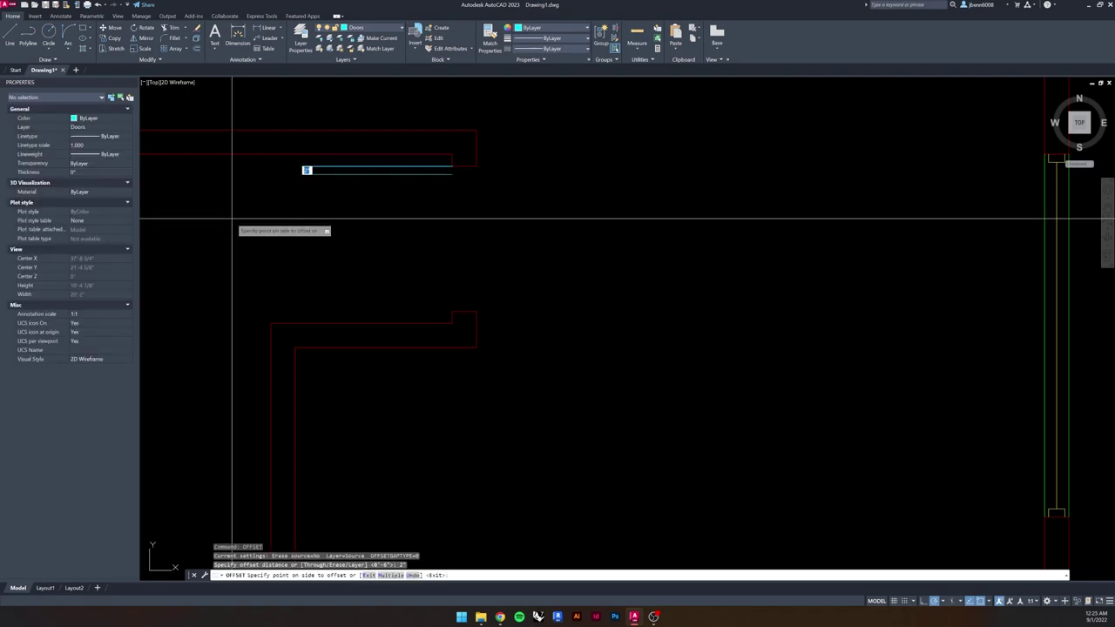
{"action": "left_click", "coordinate": [363, 218]}
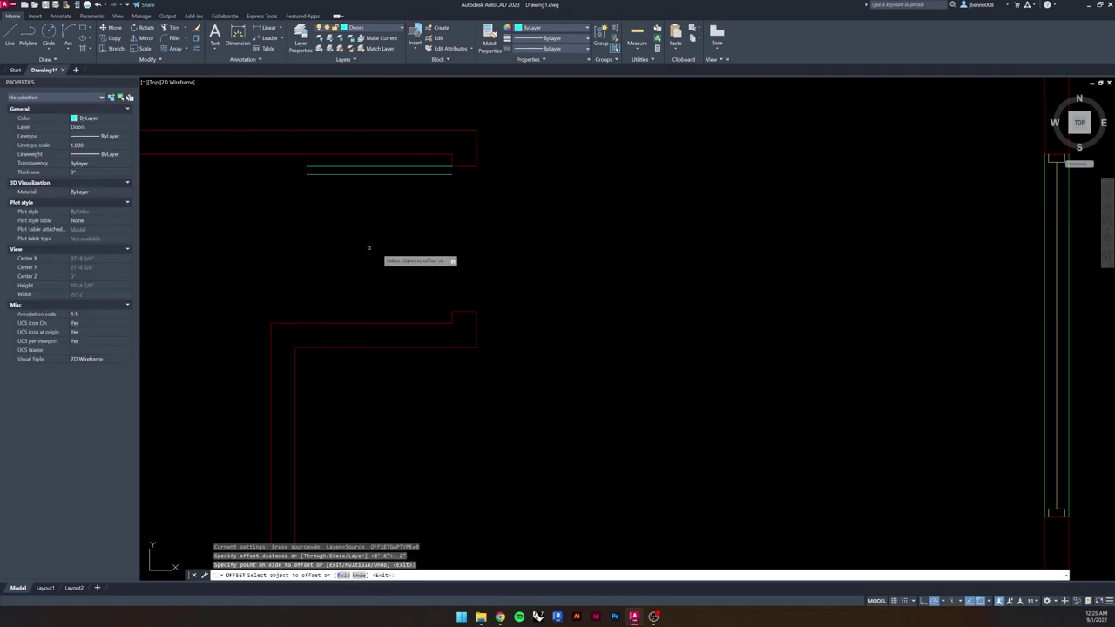
- Close the door panel's ends with short lines and window-select the panel to check it
{"action": "left_click", "coordinate": [10, 35]}
{"action": "scroll", "coordinate": [313, 179], "scroll_direction": "up", "scroll_amount": 2}
{"action": "left_click", "coordinate": [540, 171]}
{"action": "left_click", "coordinate": [540, 159]}
{"action": "key", "text": "Escape"}
{"action": "key", "text": "Escape"}
{"action": "left_click", "coordinate": [289, 152]}
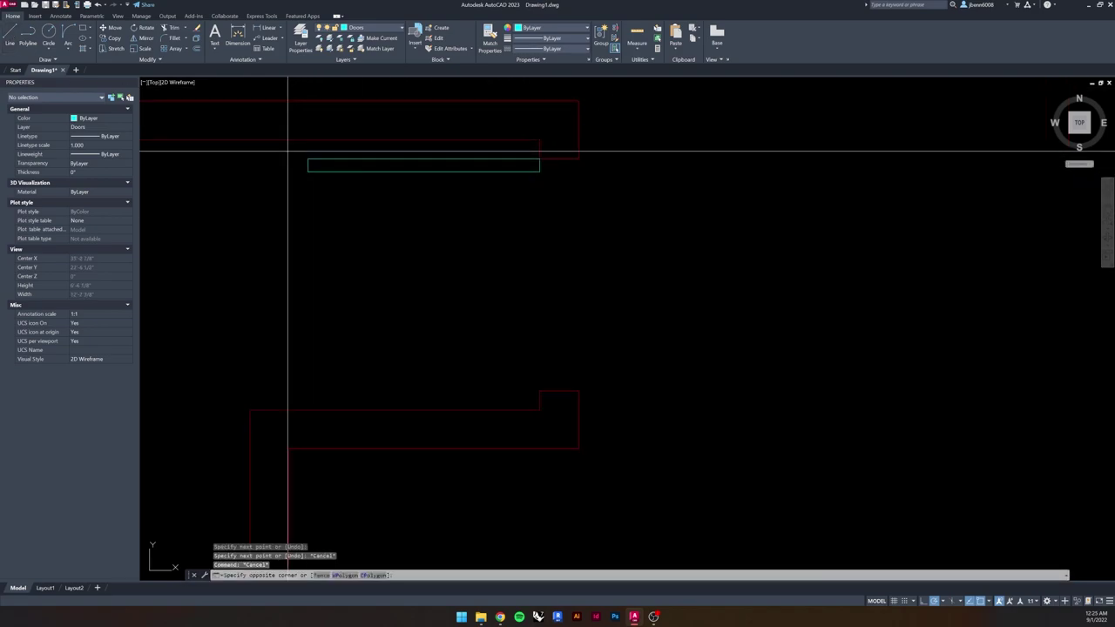
{"action": "left_click", "coordinate": [548, 187]}
{"action": "key", "text": "Escape"}
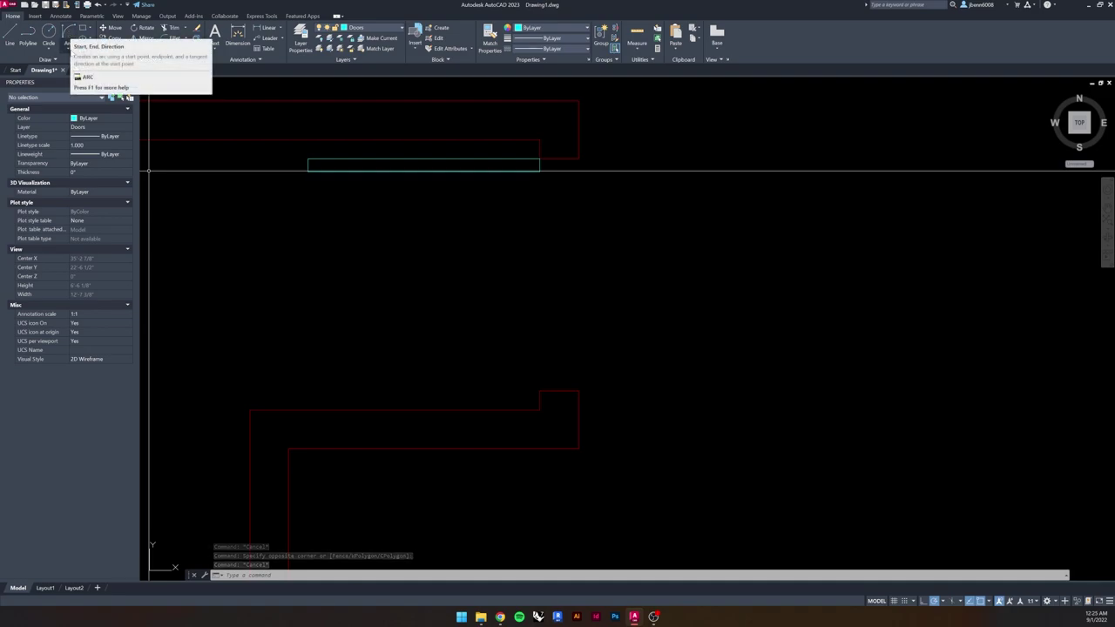
{"action": "left_click", "coordinate": [68, 48]}
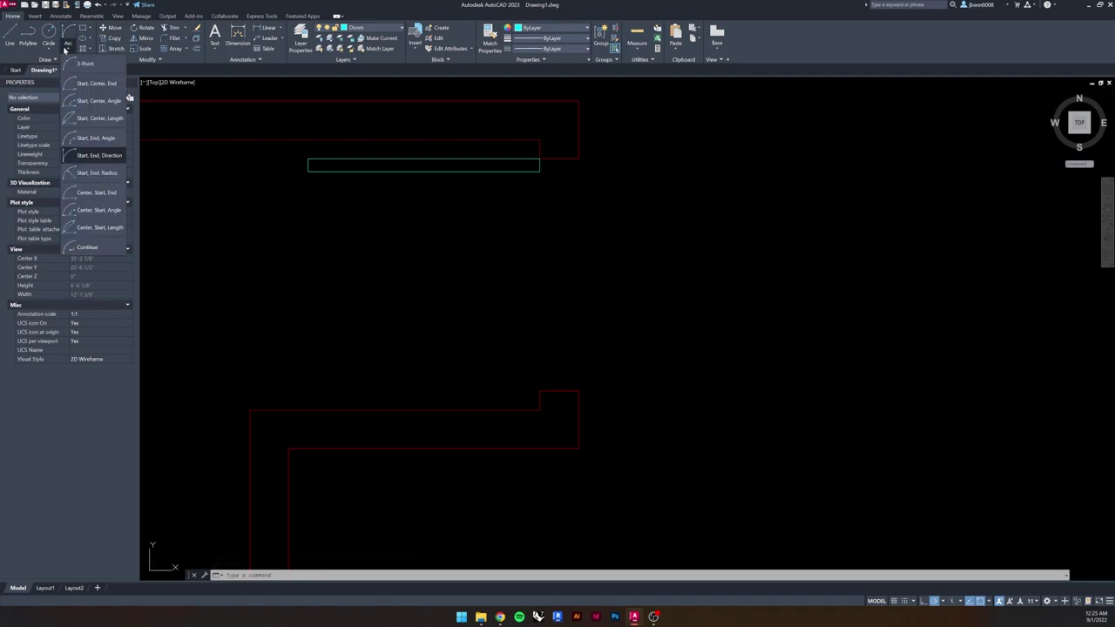
- Draw a Start-End-Direction swing arc from the door panel's corner to the lower wall corner
{"action": "left_click", "coordinate": [94, 157]}
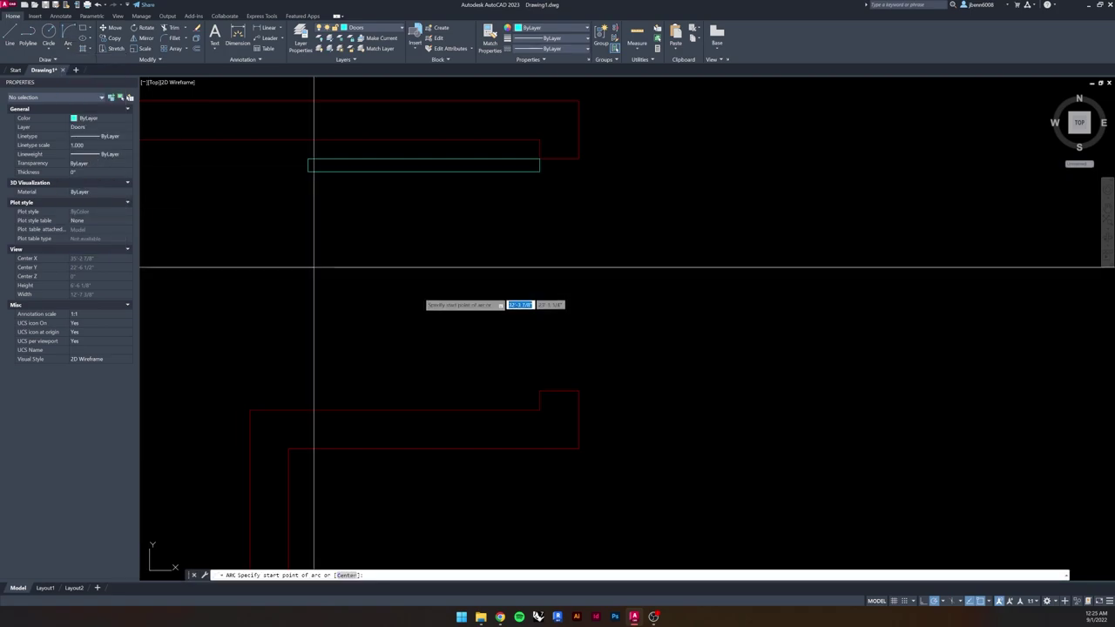
{"action": "left_click", "coordinate": [307, 171]}
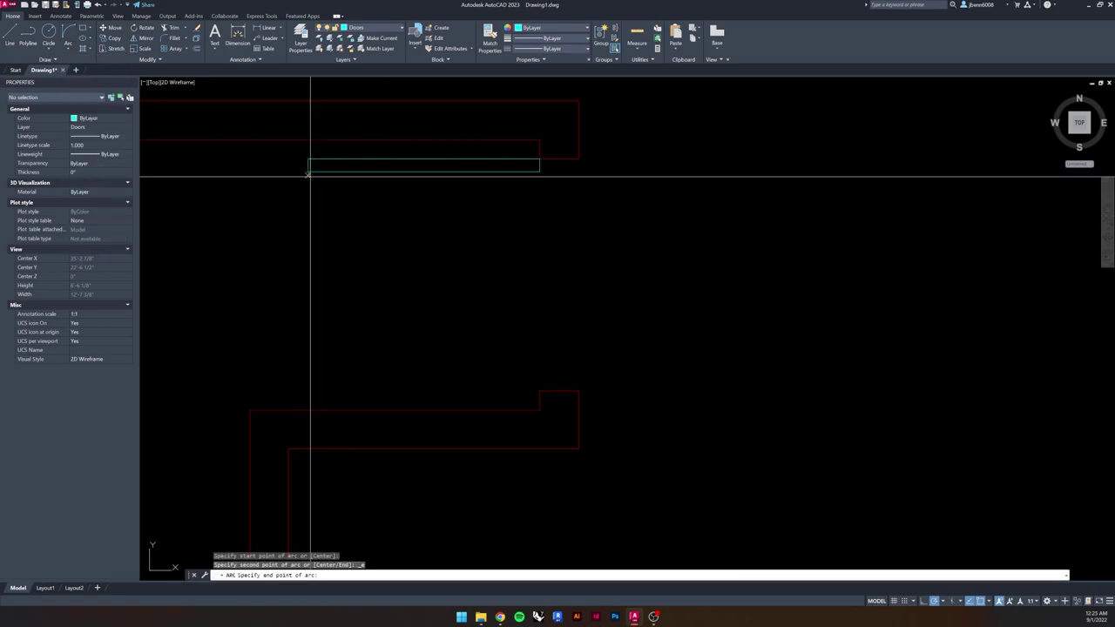
{"action": "left_click", "coordinate": [540, 391]}
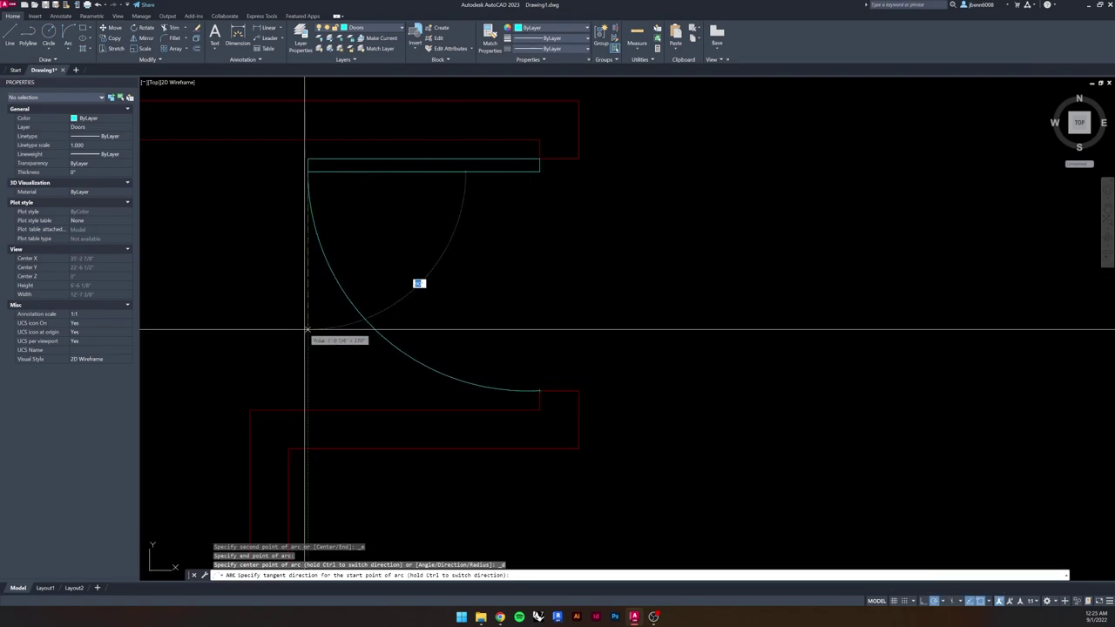
{"action": "key", "text": "Escape"}
{"action": "key", "text": "Escape"}
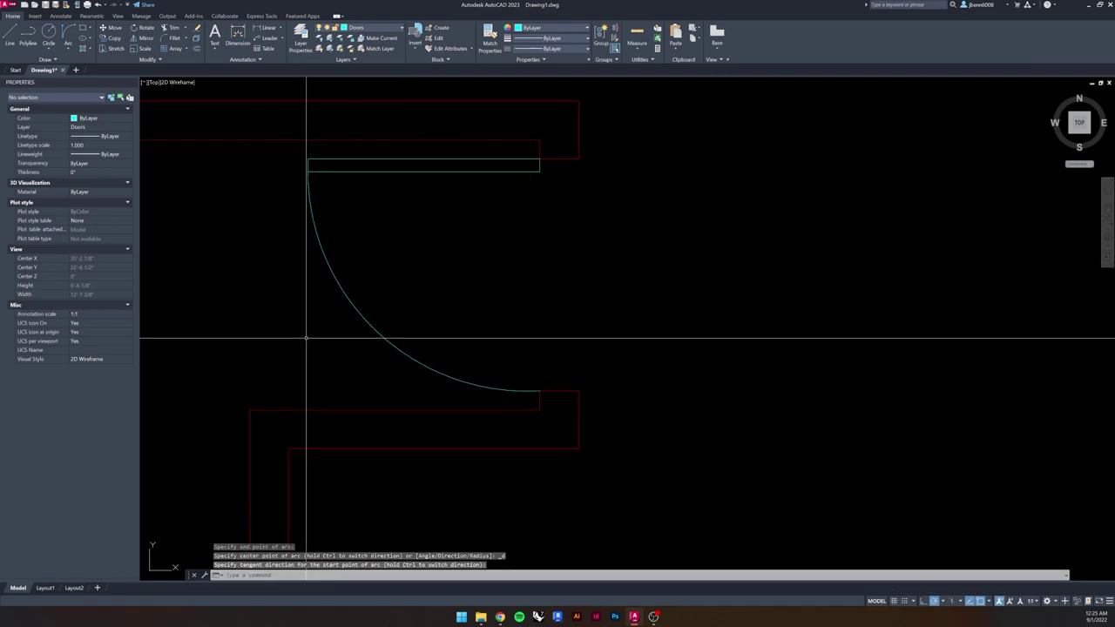
- Select the swing arc to check it, then pan to view the whole door
{"action": "left_click", "coordinate": [404, 277]}
{"action": "left_click", "coordinate": [305, 346]}
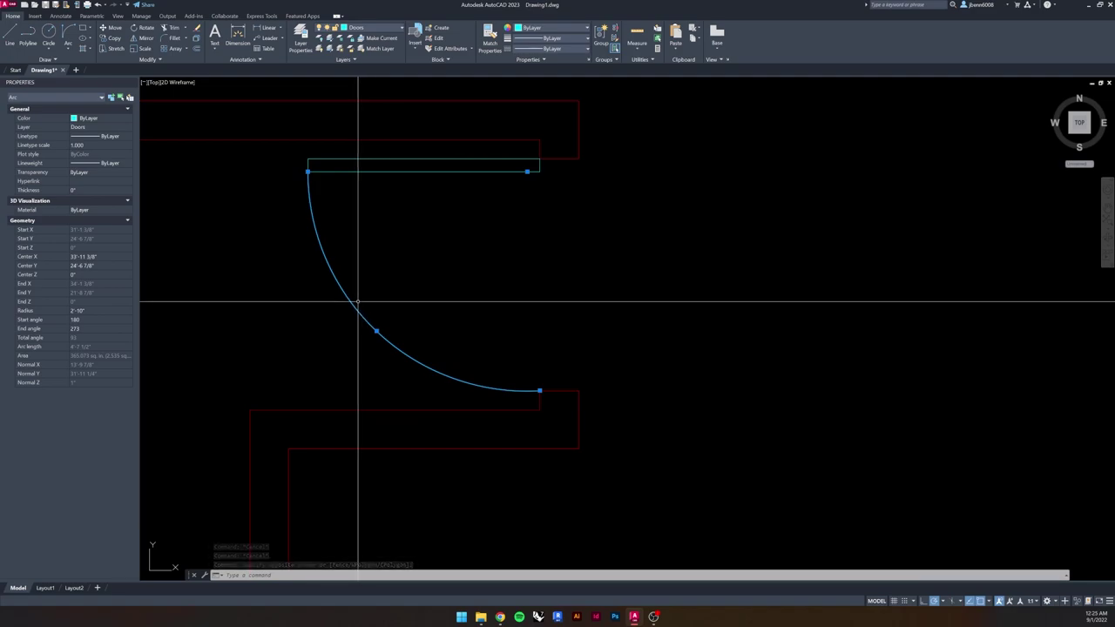
{"action": "key", "text": "Escape"}
{"action": "scroll", "coordinate": [433, 279], "scroll_direction": "down", "scroll_amount": 3}
{"action": "mouse_move", "coordinate": [433, 279]}
{"action": "middle_mouse_down"}
{"action": "mouse_move", "coordinate": [346, 262]}
{"action": "mouse_move", "coordinate": [367, 269]}
{"action": "middle_mouse_up"}
{"action": "key", "text": "Escape"}
- Create a new magenta layer named Stairs in the Layer Properties Manager
{"action": "scroll", "coordinate": [329, 253], "scroll_direction": "down", "scroll_amount": 2}
{"action": "scroll", "coordinate": [330, 253], "scroll_direction": "up", "scroll_amount": 4}
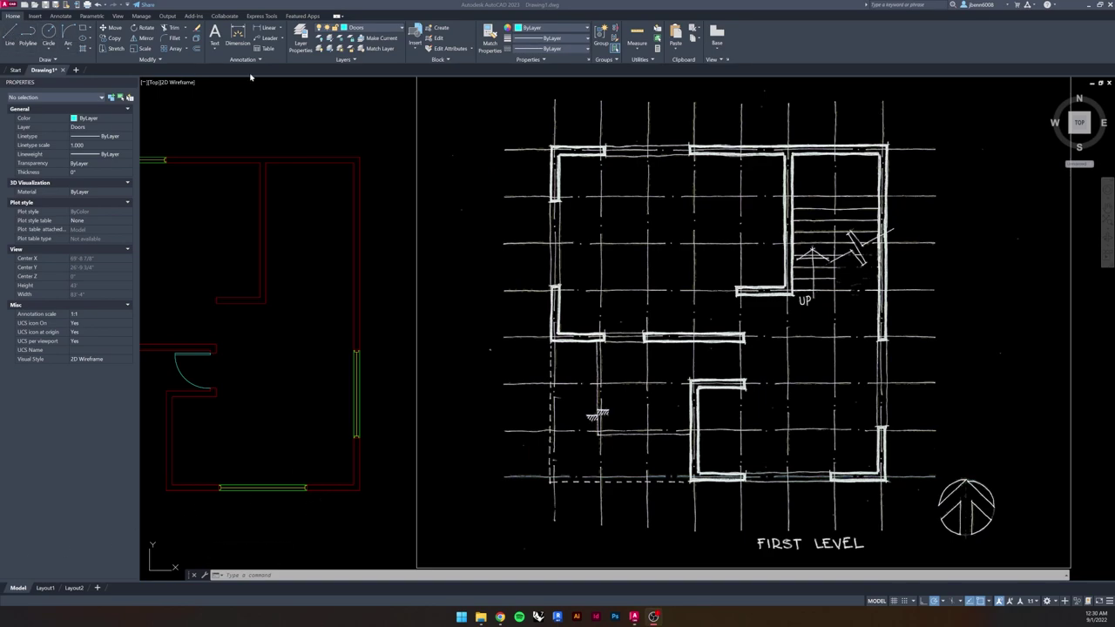
{"action": "left_click", "coordinate": [301, 40]}
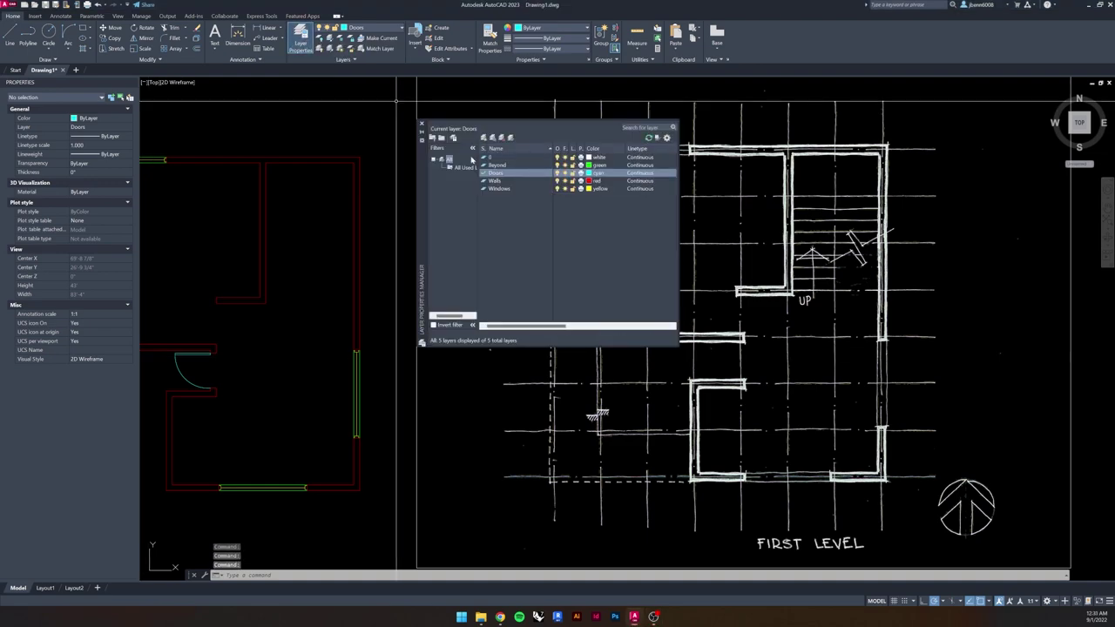
{"action": "left_click", "coordinate": [484, 138]}
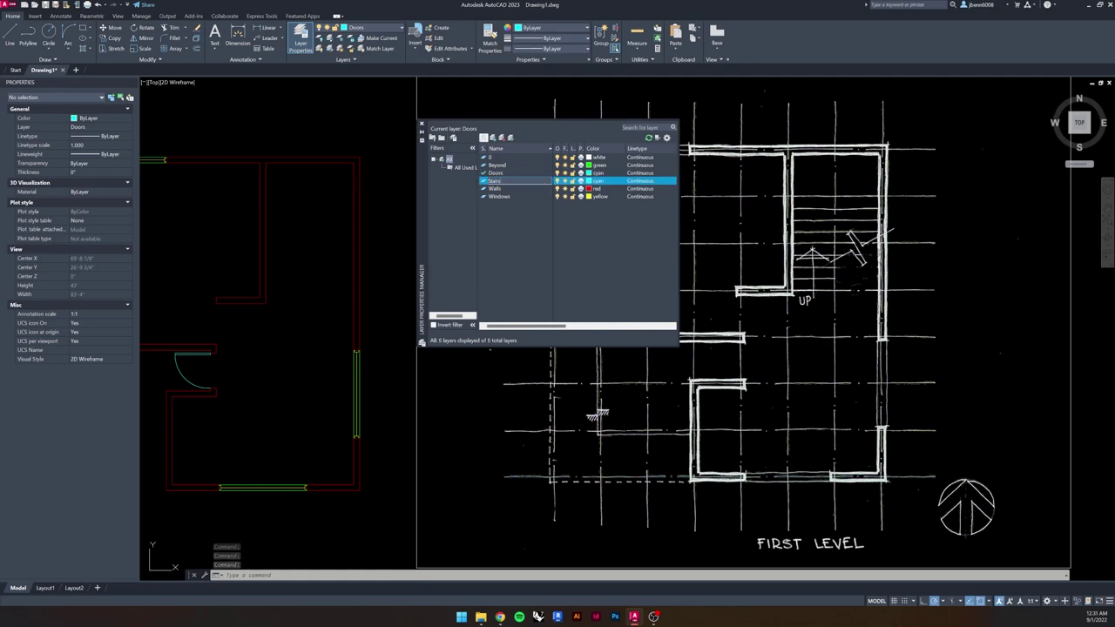
{"action": "key", "text": "Return"}
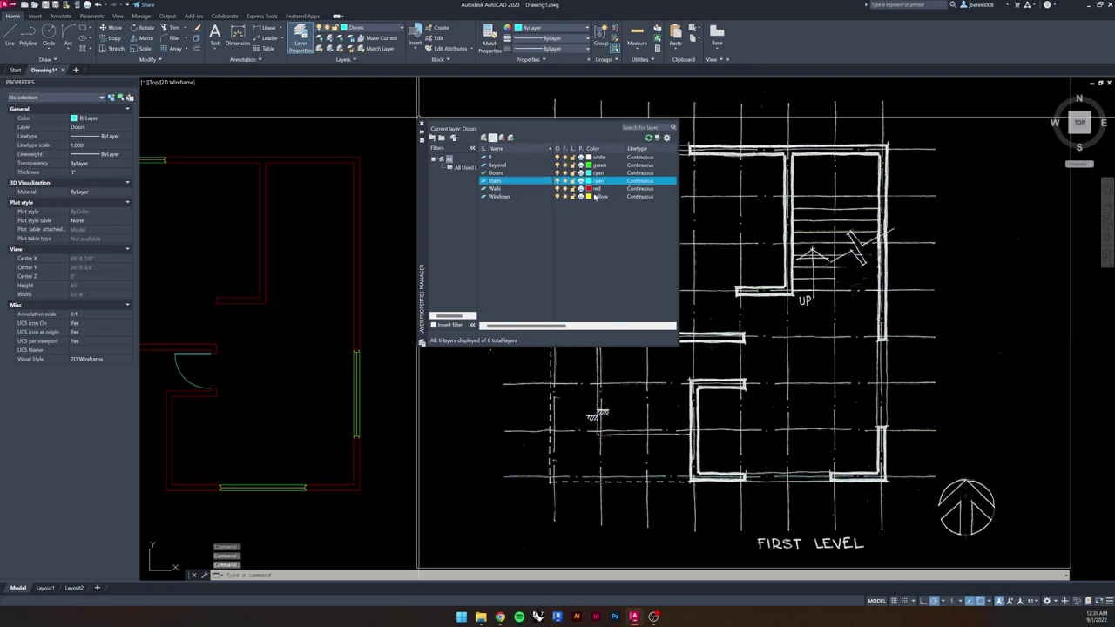
{"action": "left_click", "coordinate": [590, 186]}
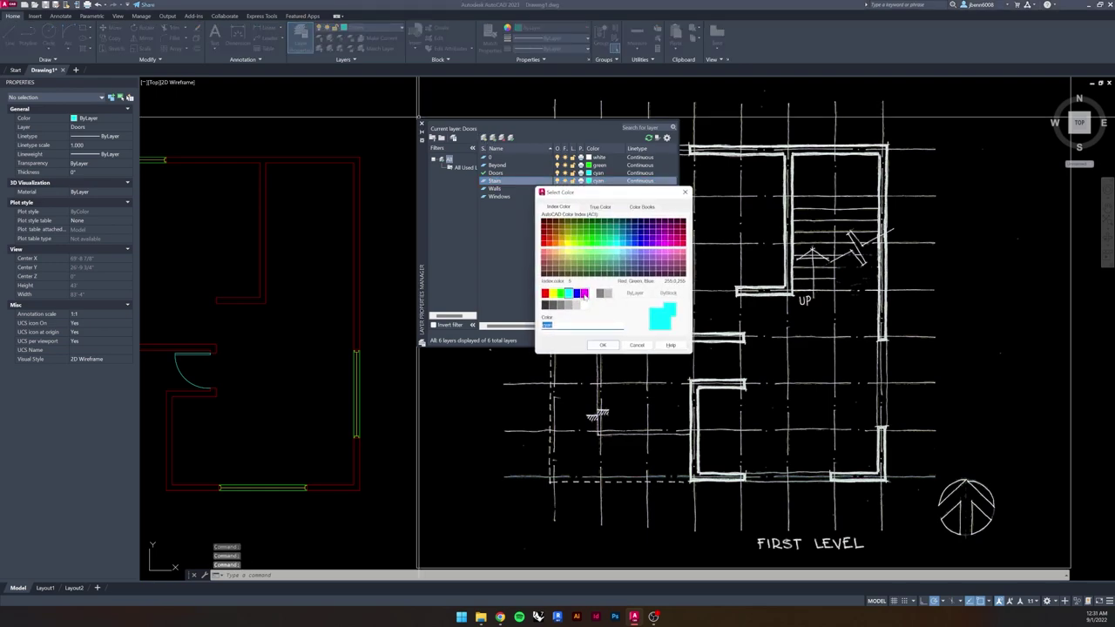
{"action": "left_click", "coordinate": [603, 346]}
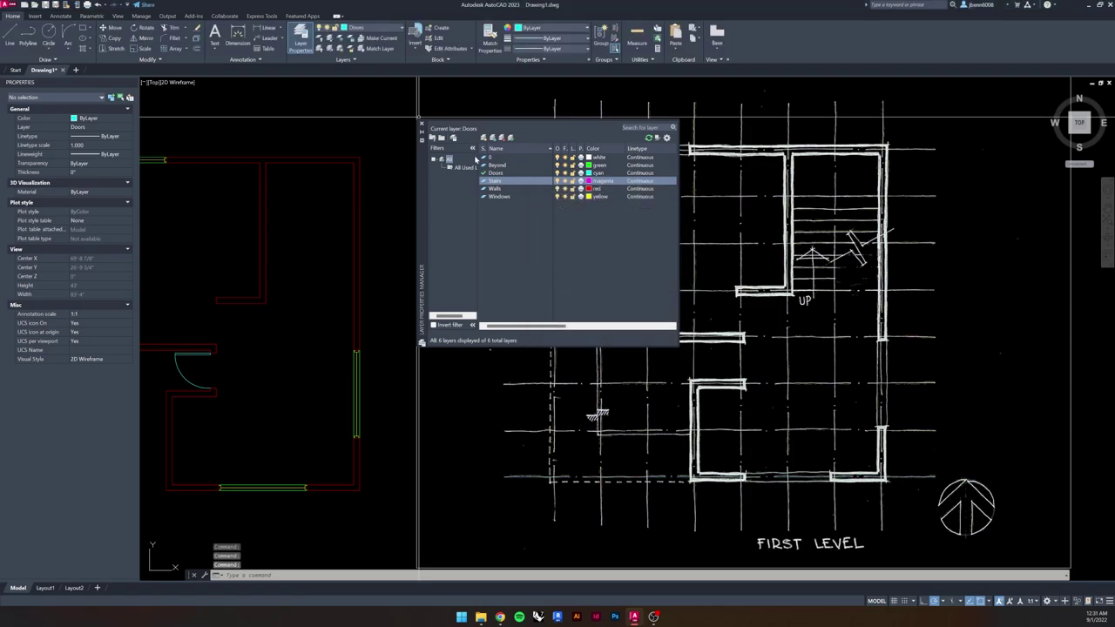
{"action": "left_click", "coordinate": [422, 127]}
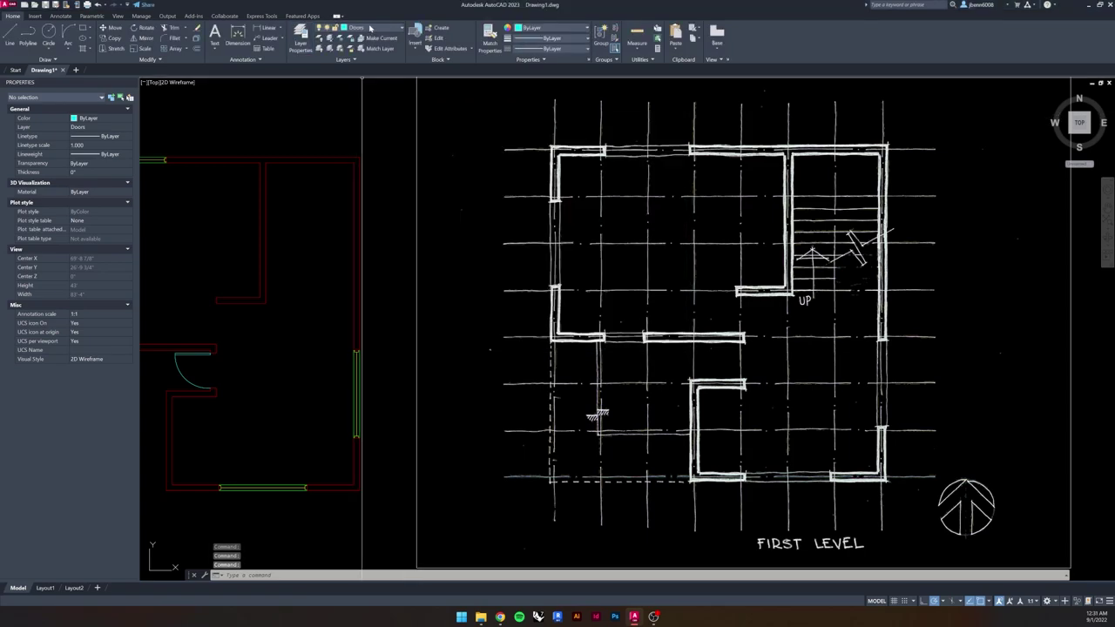
{"action": "left_click", "coordinate": [371, 28]}
- Make Stairs the current layer and draw a vertical line from the stair well's top wall partway down
{"action": "left_click", "coordinate": [367, 71]}
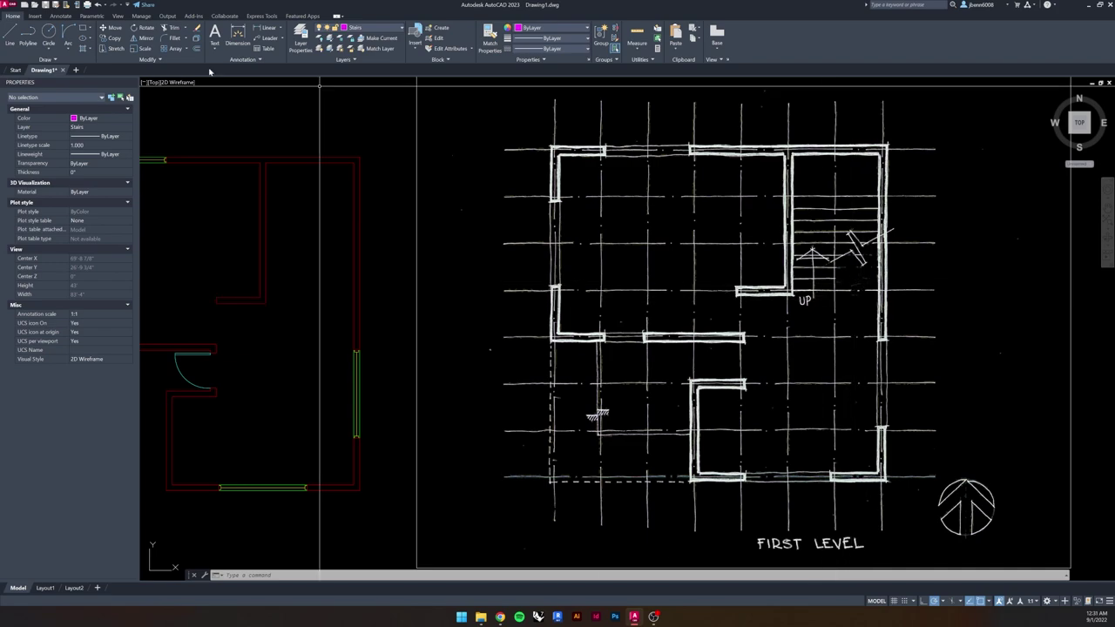
{"action": "left_click", "coordinate": [9, 35]}
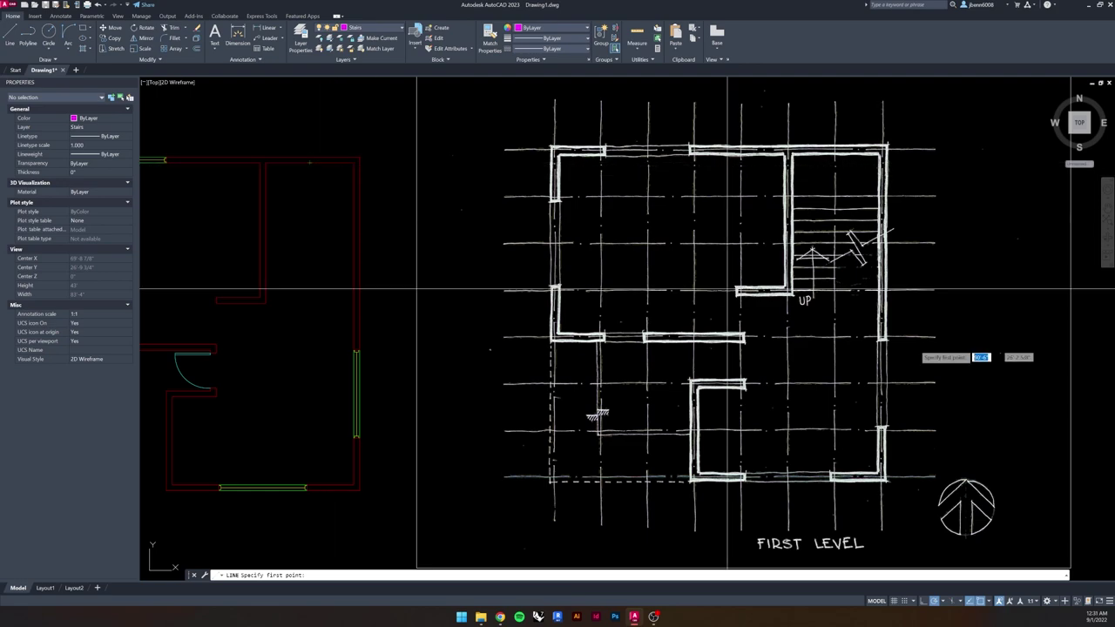
{"action": "left_click", "coordinate": [310, 162]}
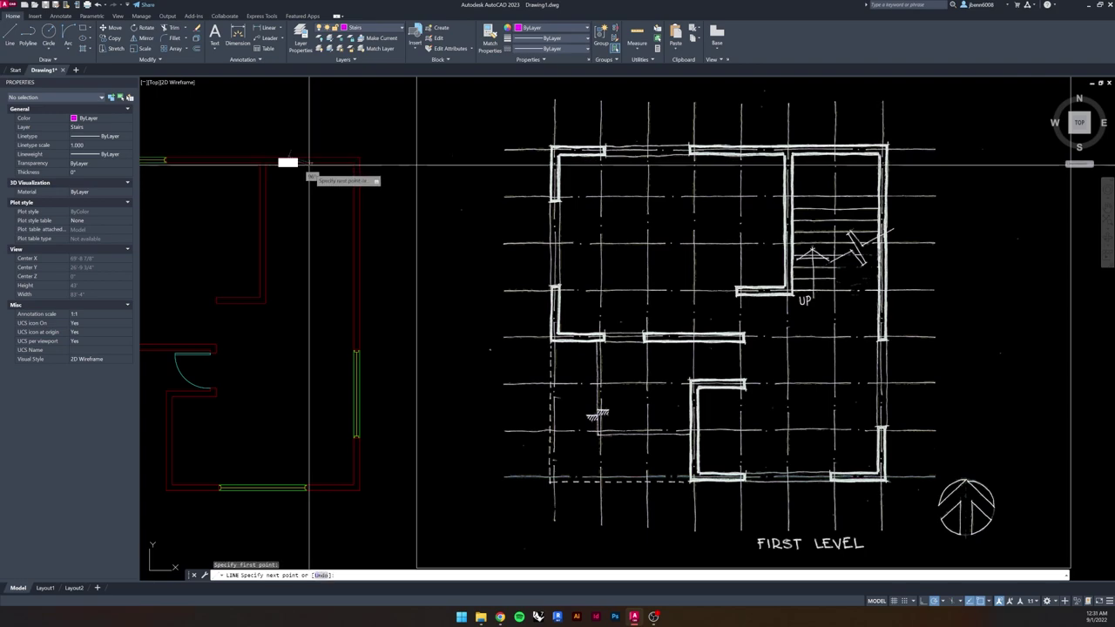
{"action": "left_click", "coordinate": [309, 364]}
{"action": "key", "text": "Escape"}
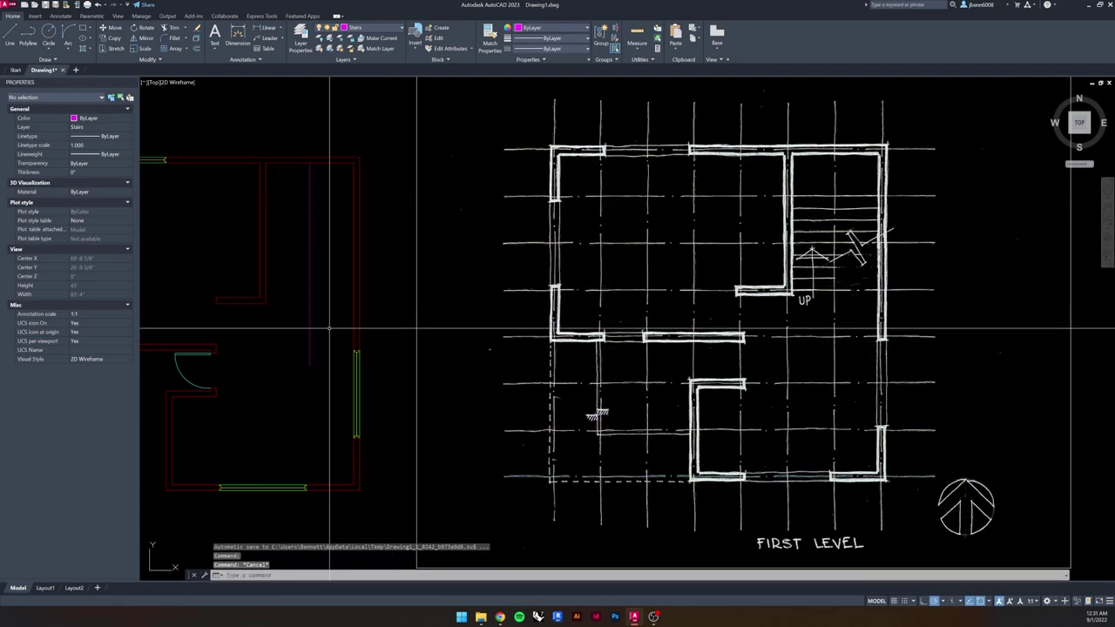
- Zoom and pan to bring the whole first-level plan into view, shifted slightly right
{"action": "scroll", "coordinate": [253, 300], "scroll_direction": "up", "scroll_amount": 2}
{"action": "middle_click_drag", "start_coordinate": [286, 231], "coordinate": [273, 293]}
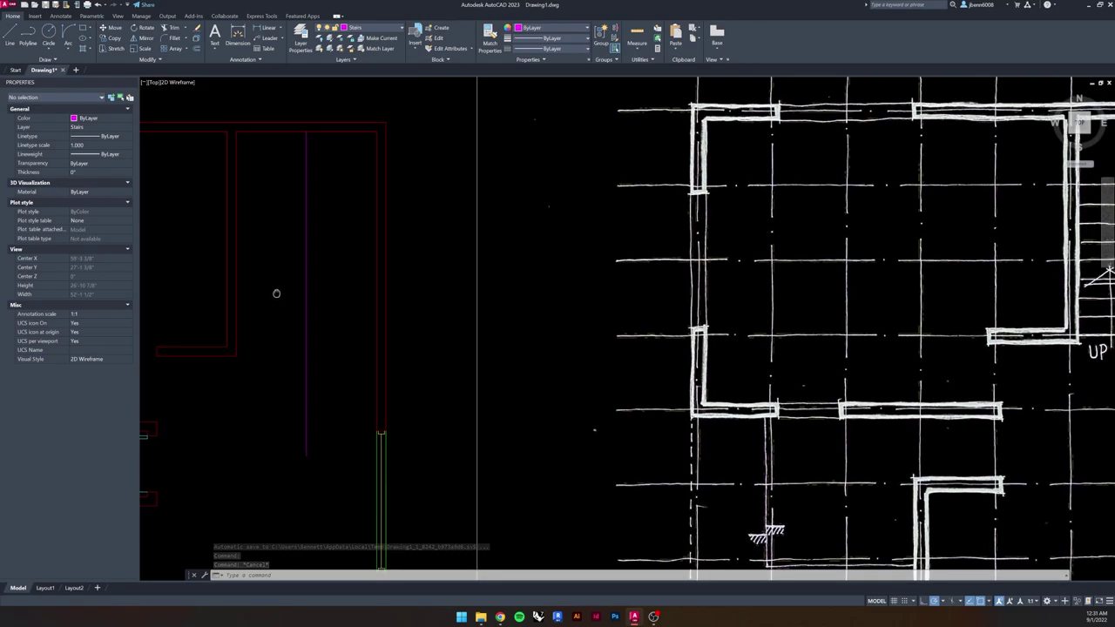
{"action": "scroll", "coordinate": [279, 279], "scroll_direction": "down", "scroll_amount": 2}
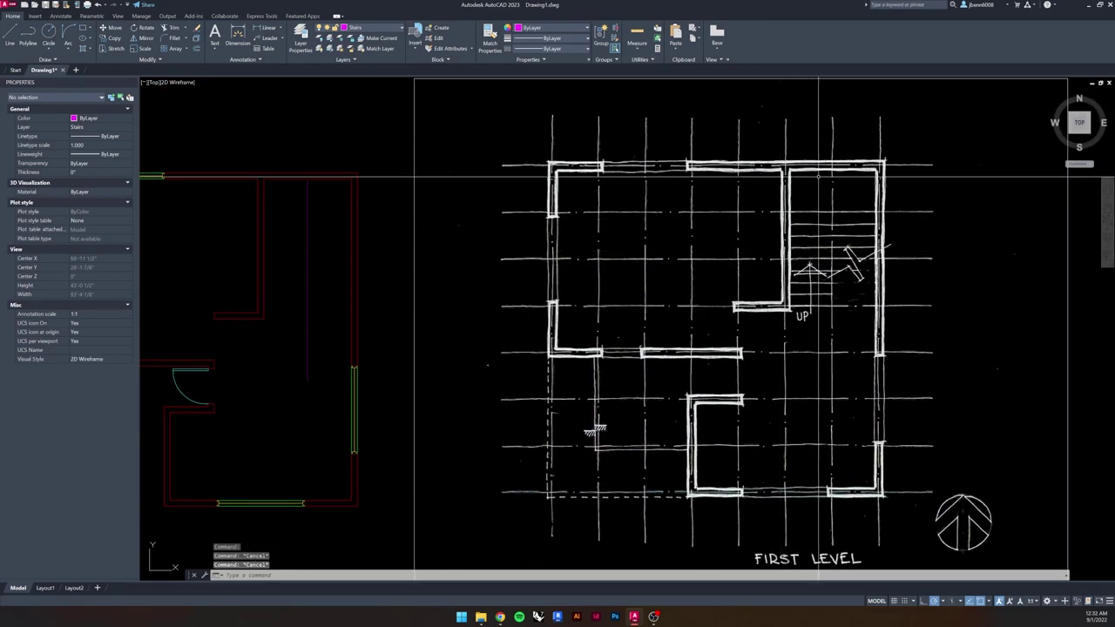
{"action": "middle_click_drag", "start_coordinate": [784, 236], "coordinate": [825, 237]}
{"action": "scroll", "coordinate": [261, 222], "scroll_direction": "up", "scroll_amount": 2}
{"action": "scroll", "coordinate": [261, 222], "scroll_direction": "down", "scroll_amount": 2}
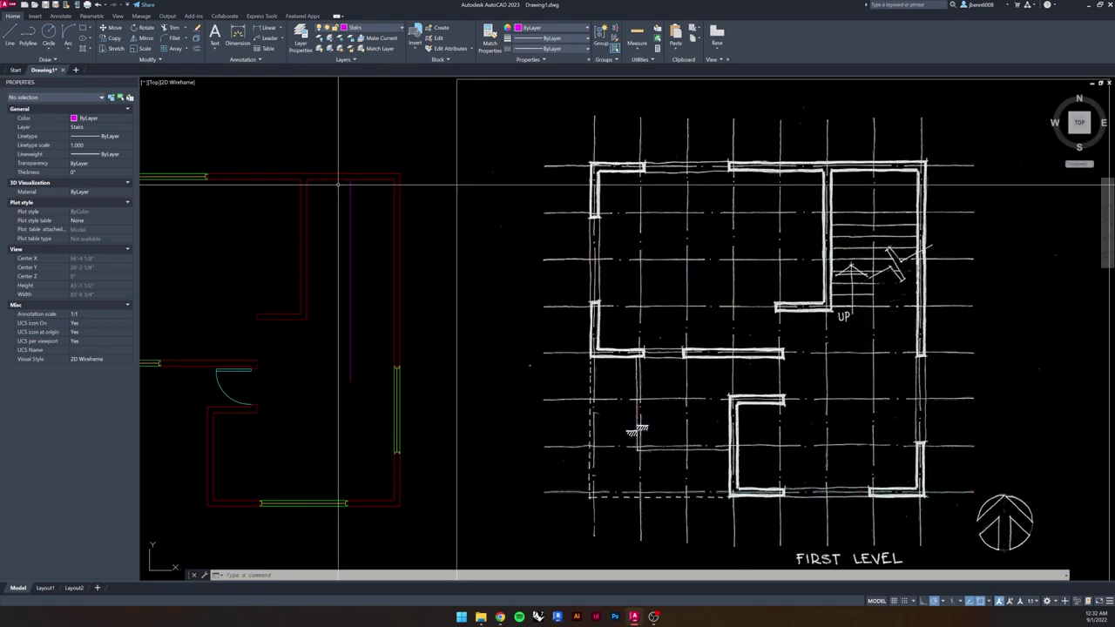
{"action": "scroll", "coordinate": [336, 200], "scroll_direction": "up", "scroll_amount": 2}
- Offset the stair well's top wall line downward by the default distance of 4
{"action": "left_click", "coordinate": [340, 190]}
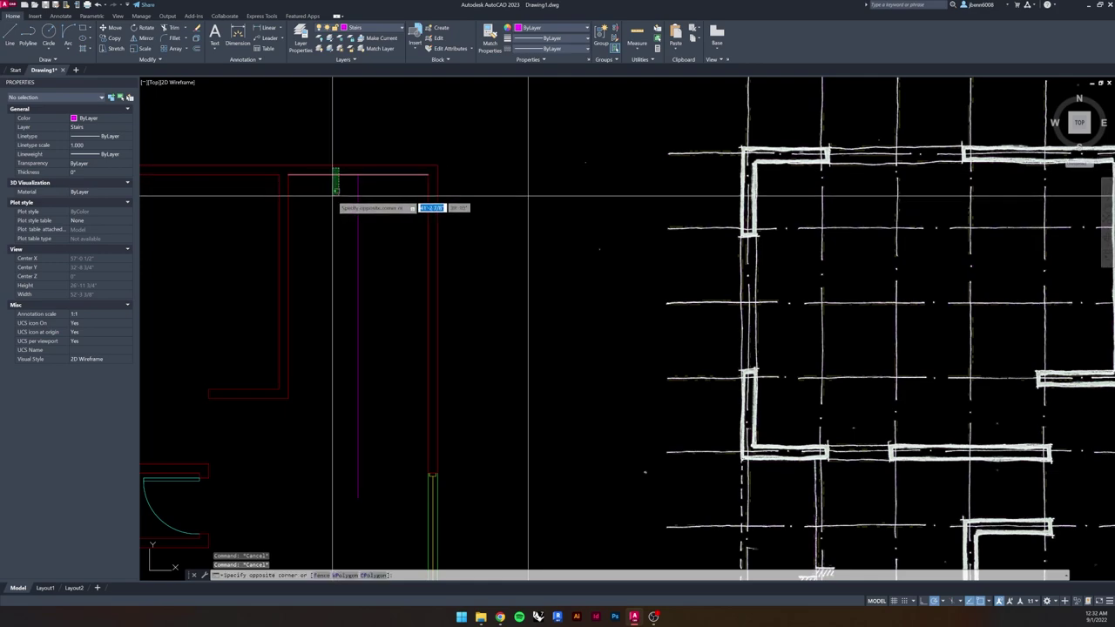
{"action": "left_click", "coordinate": [333, 197]}
{"action": "right_click", "coordinate": [325, 233]}
{"action": "left_click", "coordinate": [344, 248]}
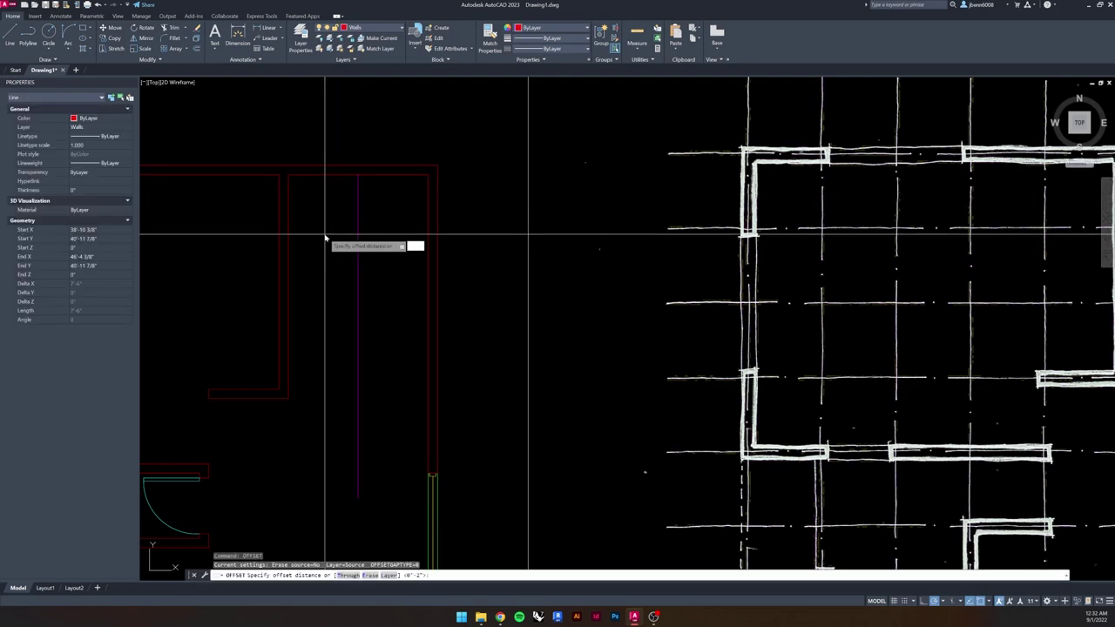
{"action": "key", "text": "Return"}
{"action": "left_click", "coordinate": [324, 178]}
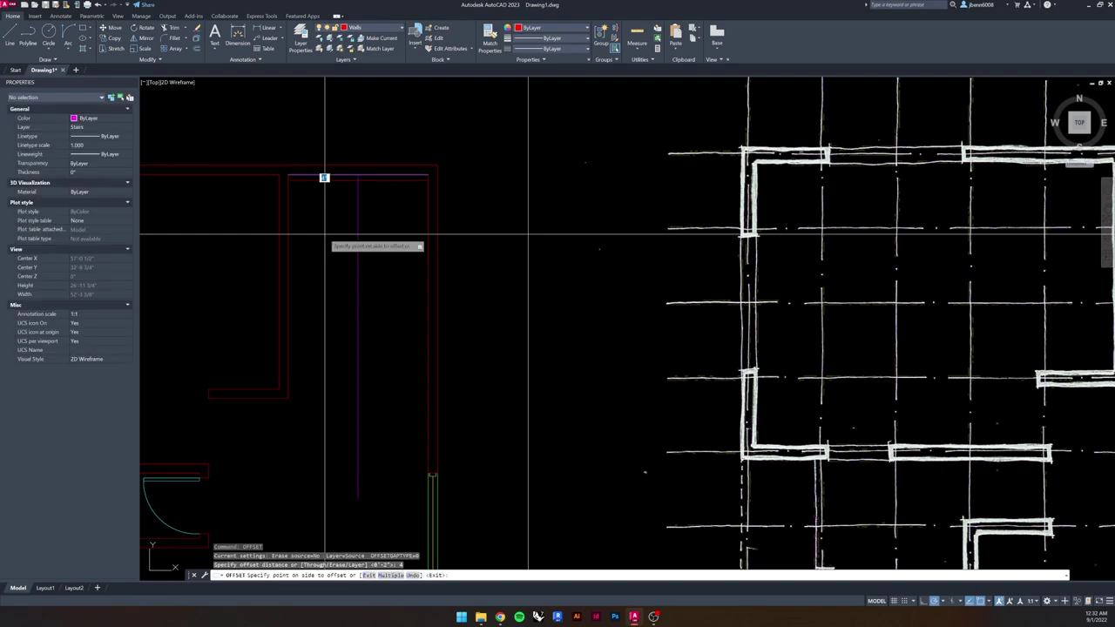
{"action": "left_click", "coordinate": [324, 234]}
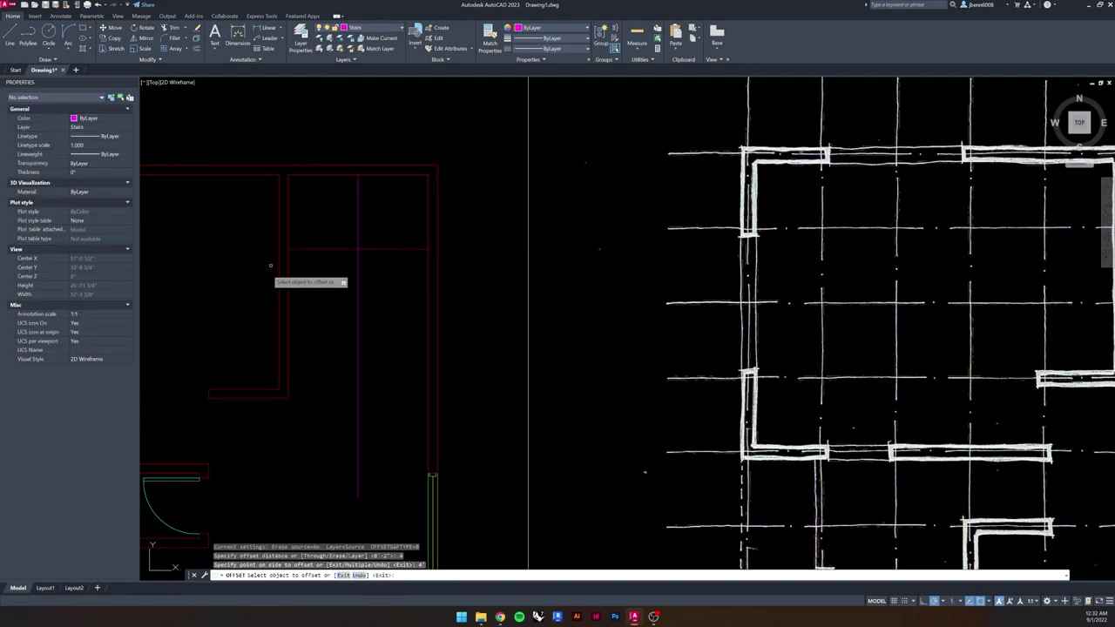
{"action": "scroll", "coordinate": [330, 287], "scroll_direction": "down", "scroll_amount": 3}
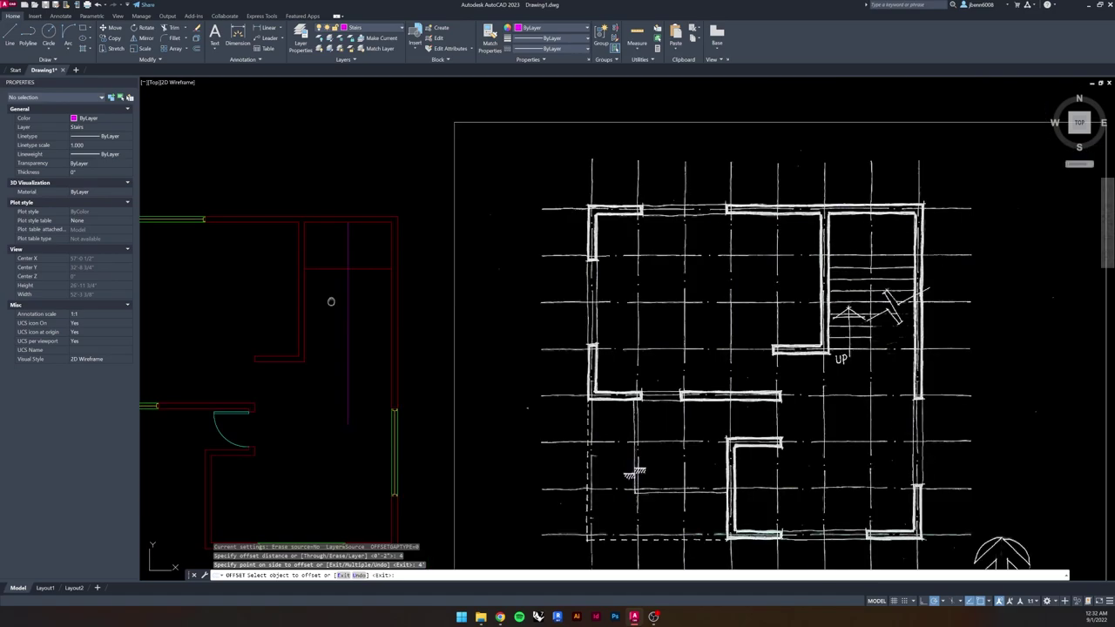
{"action": "key", "text": "Escape"}
{"action": "key", "text": "Escape"}
{"action": "key", "text": "Escape"}
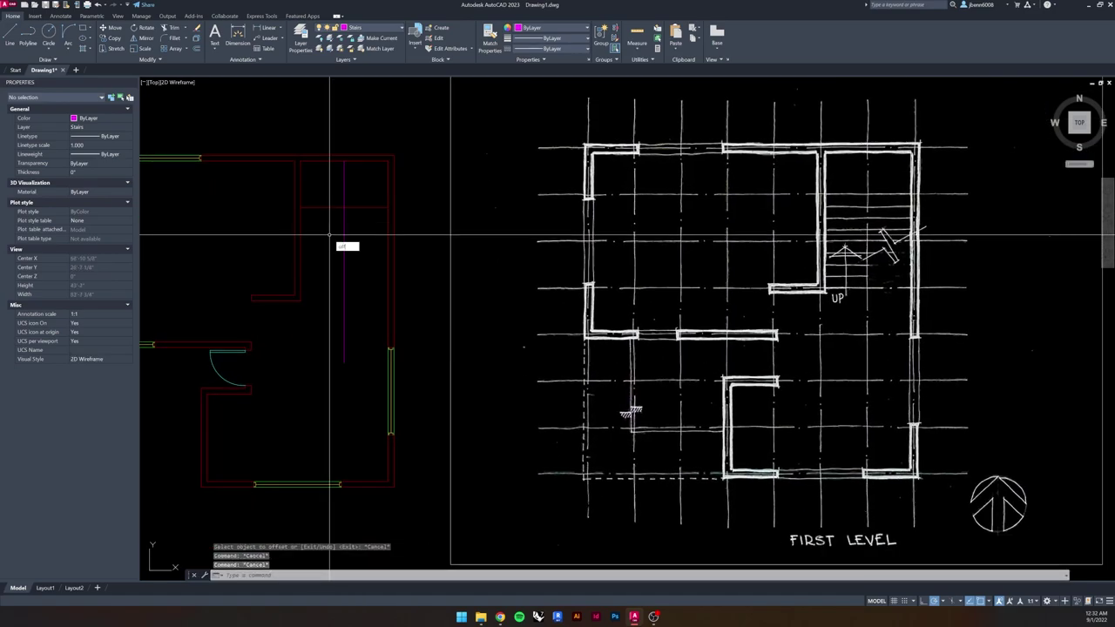
- Offset the wall line 1' downward to create the first tread
{"action": "key", "text": "Return"}
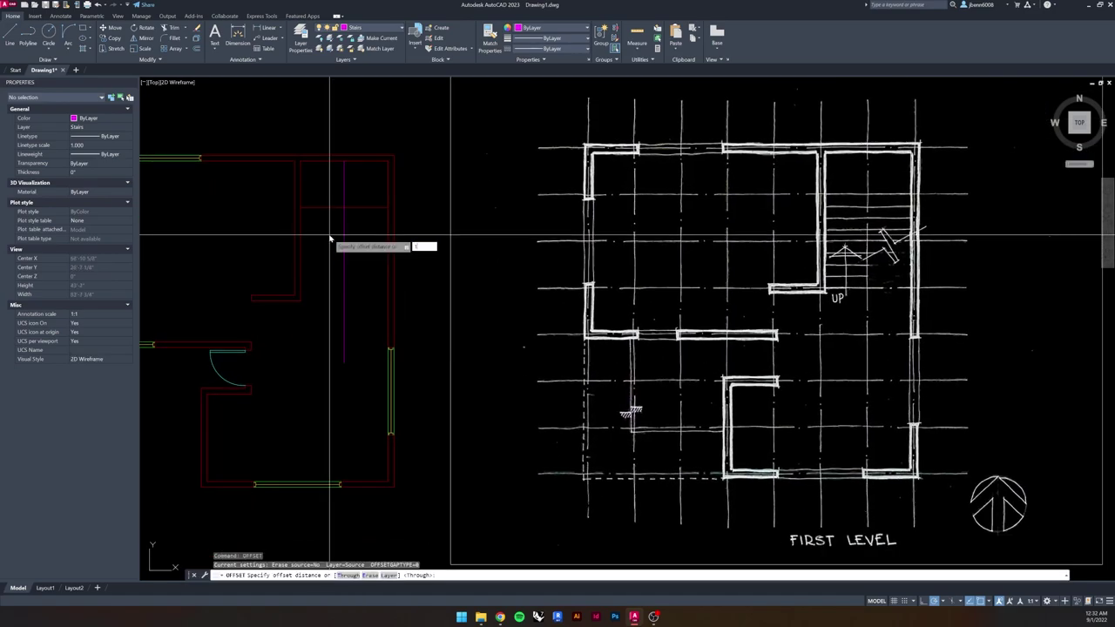
{"action": "type", "text": "1'"}
{"action": "key", "text": "Return"}
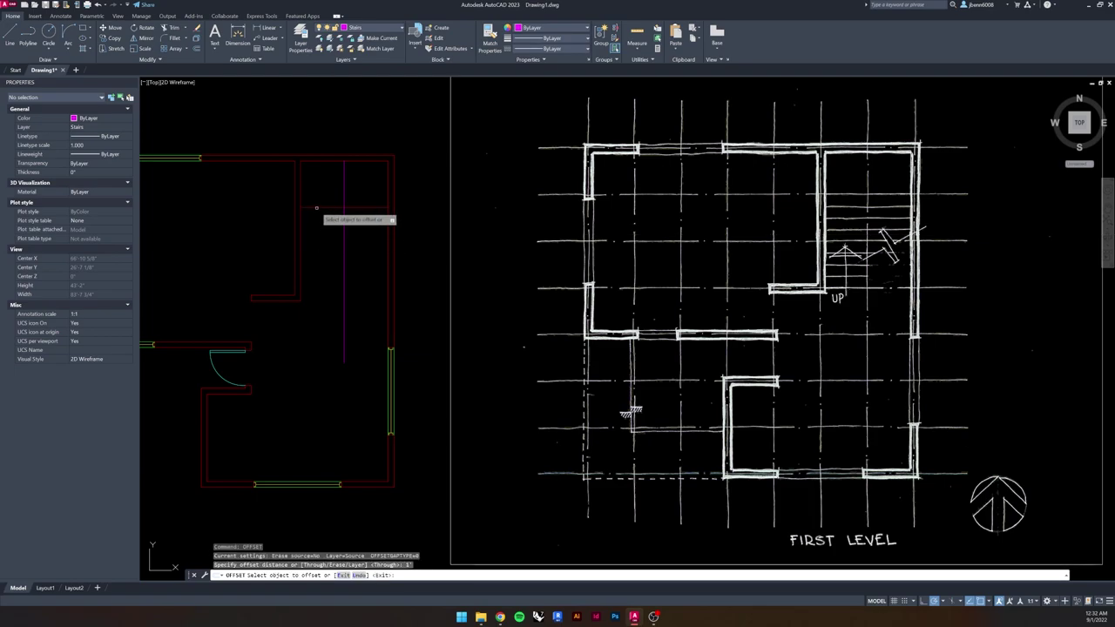
{"action": "left_click", "coordinate": [317, 208]}
{"action": "left_click", "coordinate": [321, 228]}
- Add five more tread lines, each offset 1' below the previous one
{"action": "left_click", "coordinate": [320, 219]}
{"action": "left_click", "coordinate": [320, 232]}
{"action": "left_click", "coordinate": [318, 231]}
{"action": "left_click", "coordinate": [327, 256]}
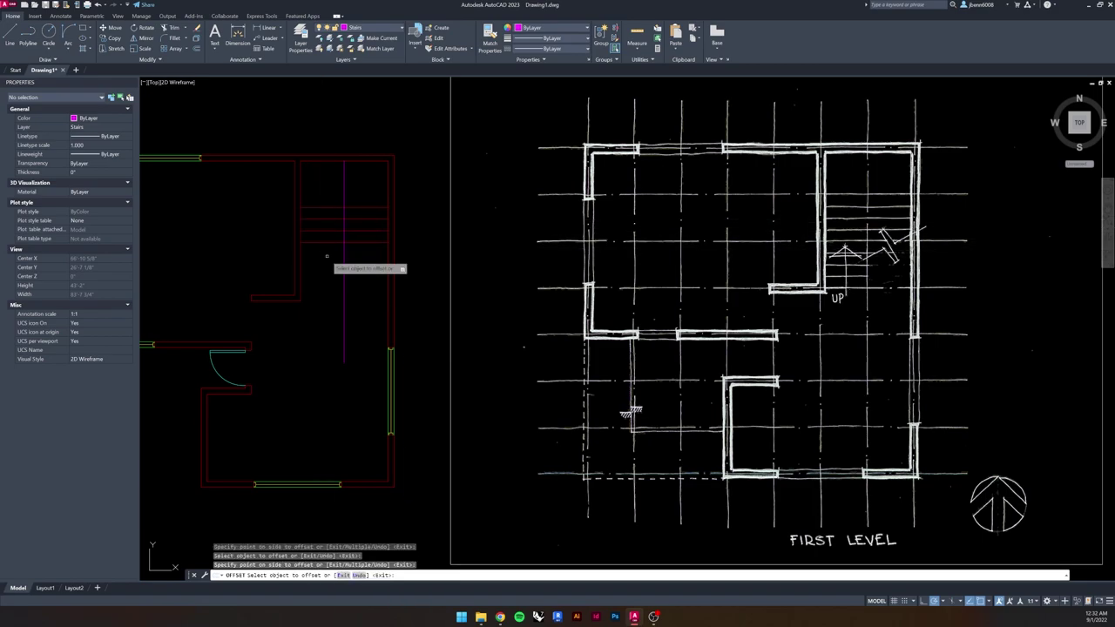
{"action": "left_click", "coordinate": [317, 243]}
{"action": "left_click", "coordinate": [327, 269]}
{"action": "left_click", "coordinate": [316, 255]}
{"action": "left_click", "coordinate": [328, 272]}
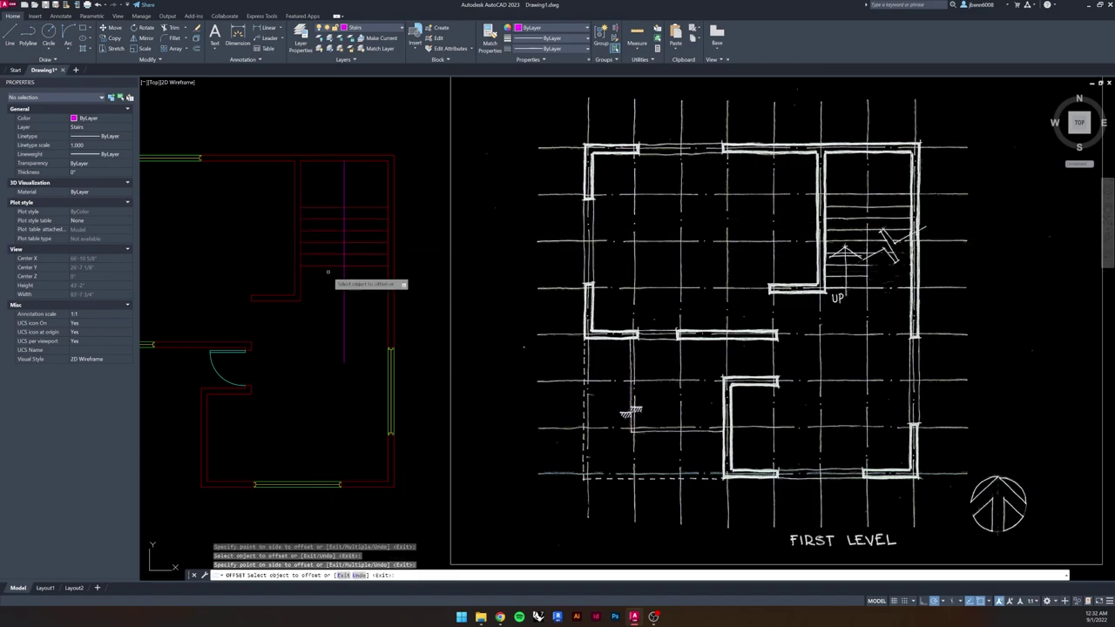
{"action": "left_click", "coordinate": [317, 264]}
{"action": "left_click", "coordinate": [315, 275]}
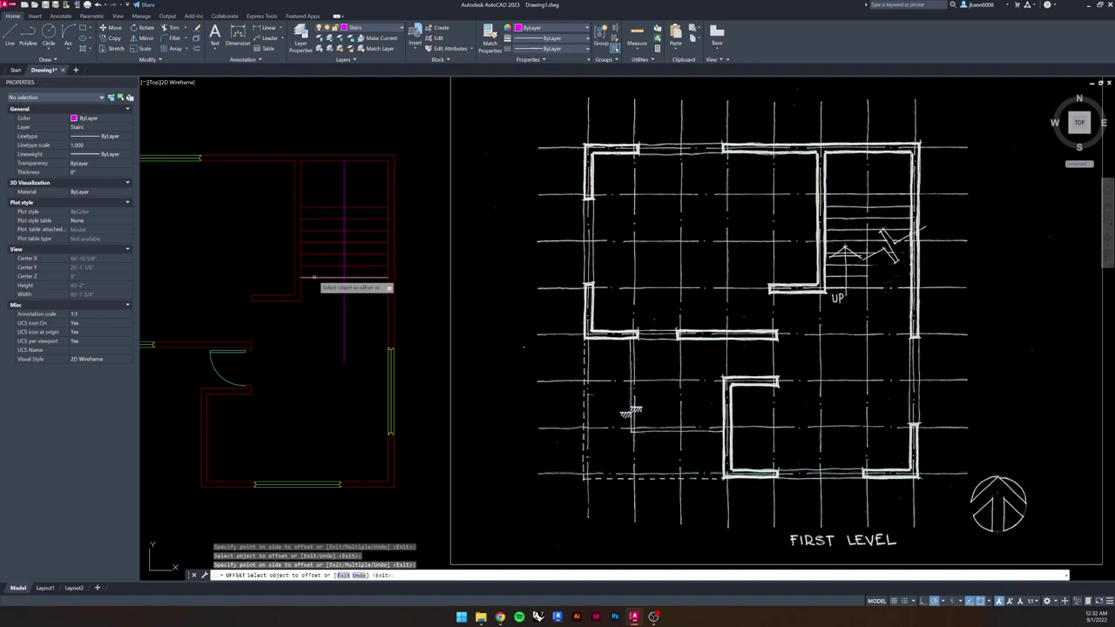
{"action": "key", "text": "Escape"}
{"action": "key", "text": "Escape"}
{"action": "key", "text": "Escape"}
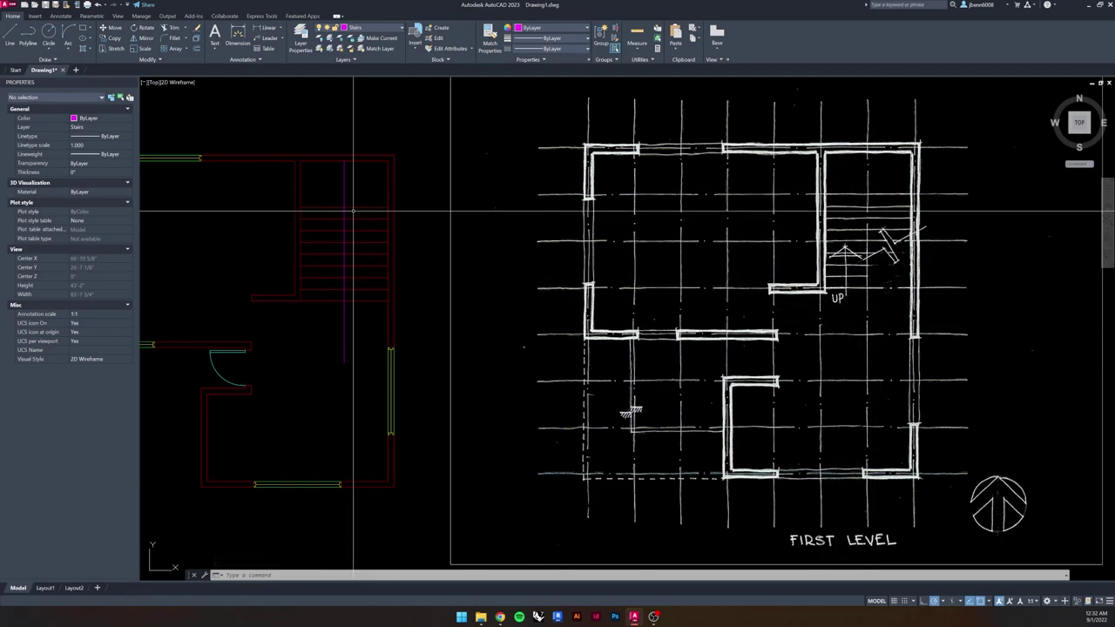
- Move all nine tread lines onto the magenta Stairs layer
{"action": "key", "text": "Escape"}
{"action": "key", "text": "Escape"}
{"action": "left_click", "coordinate": [386, 186]}
{"action": "left_click", "coordinate": [351, 311]}
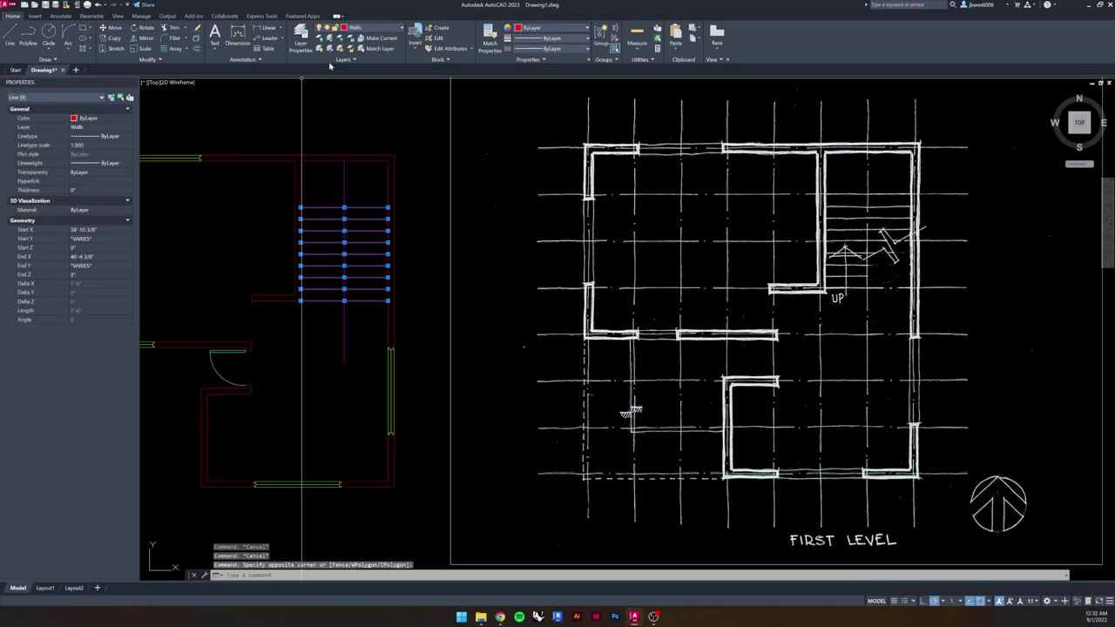
{"action": "left_click", "coordinate": [362, 28]}
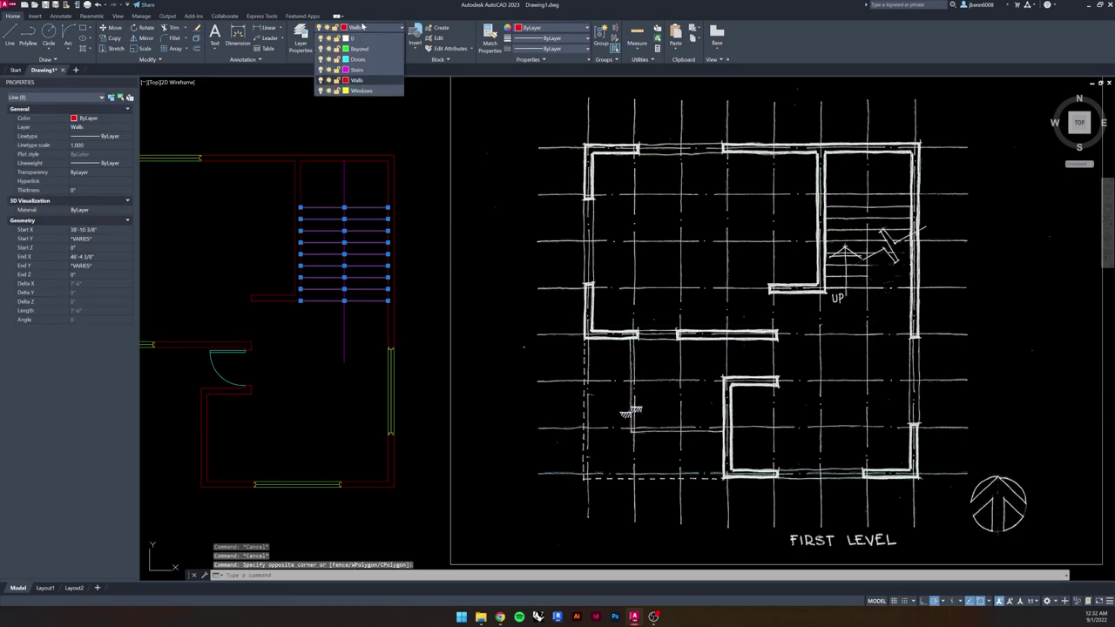
{"action": "left_click", "coordinate": [366, 70]}
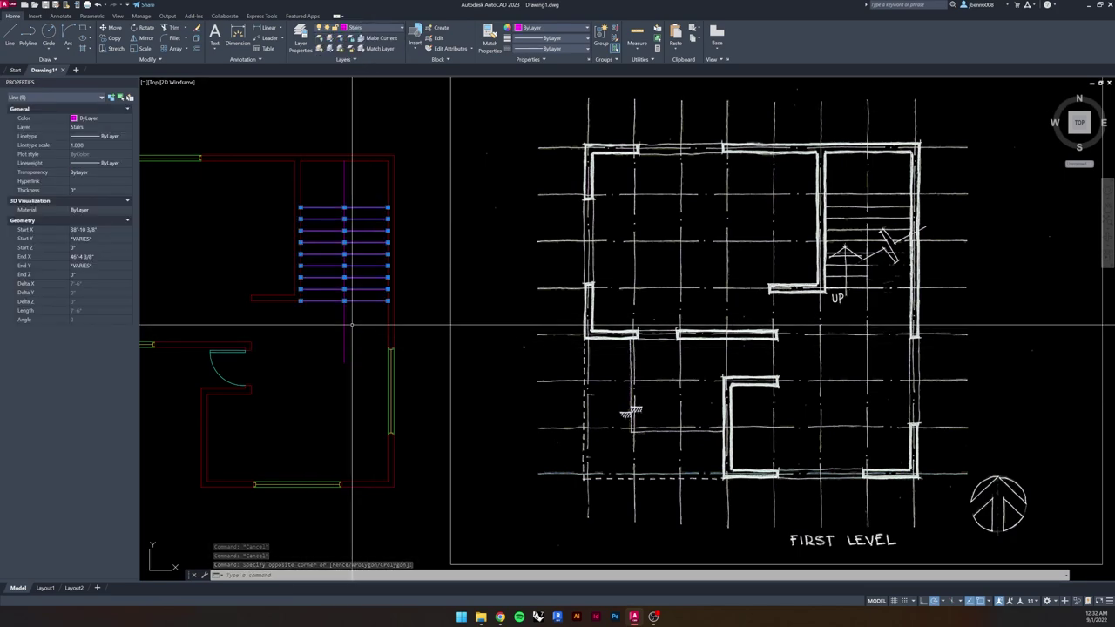
{"action": "key", "text": "Escape"}
- Trim the centre line above the top tread using TR
{"action": "left_click", "coordinate": [356, 181]}
{"action": "scroll", "coordinate": [356, 180], "scroll_direction": "up", "scroll_amount": 3}
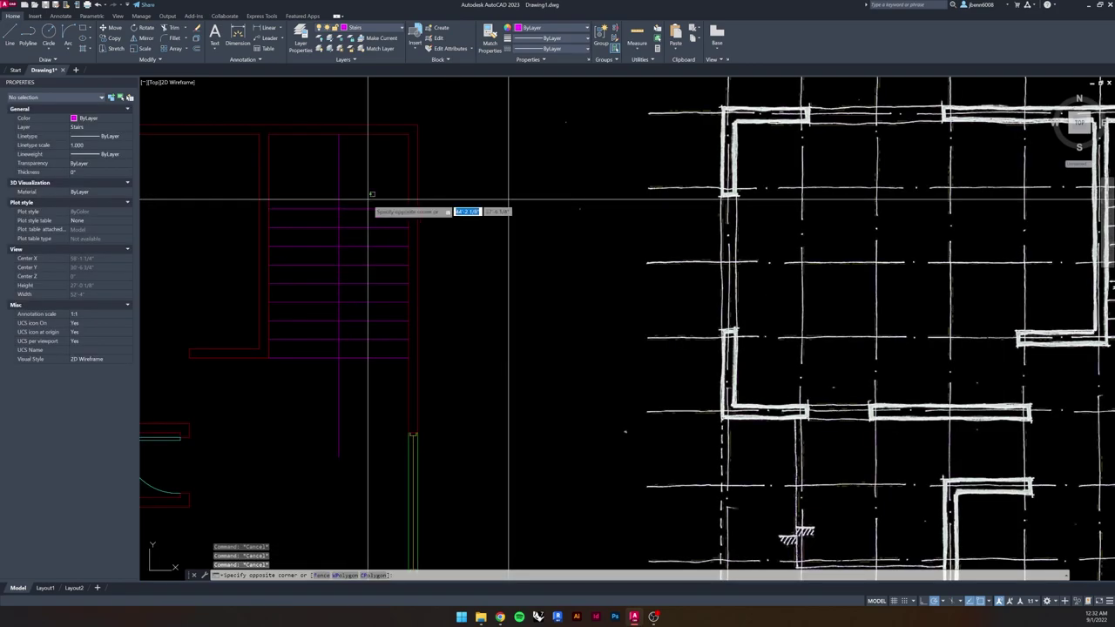
{"action": "left_click", "coordinate": [357, 215]}
{"action": "type", "text": "tr"}
{"action": "key", "text": "space"}
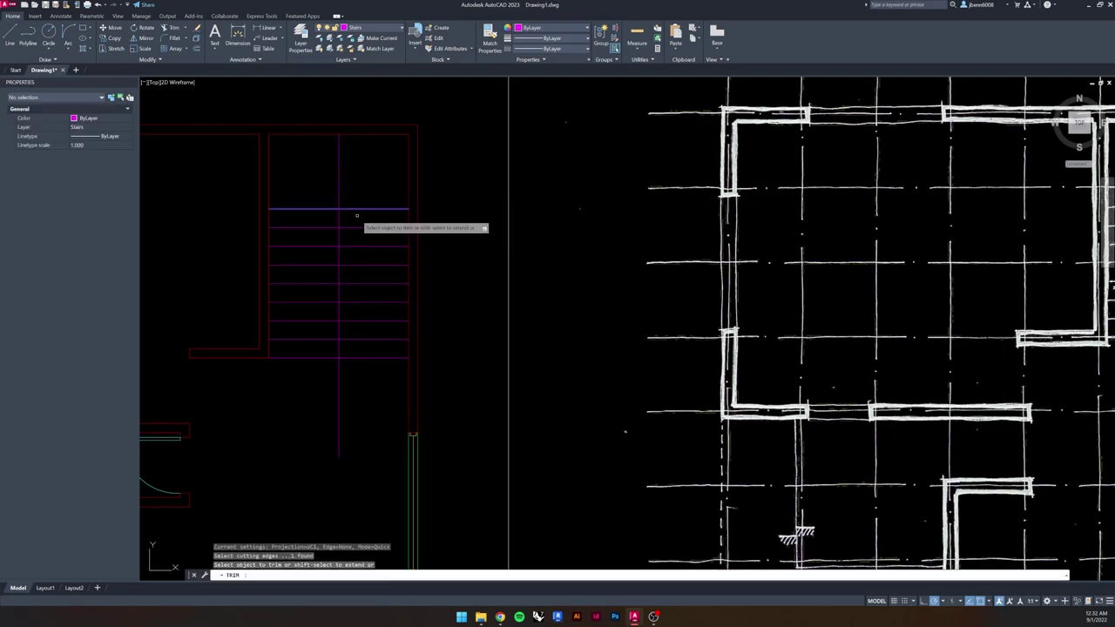
{"action": "key", "text": "Escape"}
{"action": "key", "text": "Escape"}
{"action": "left_click", "coordinate": [357, 346]}
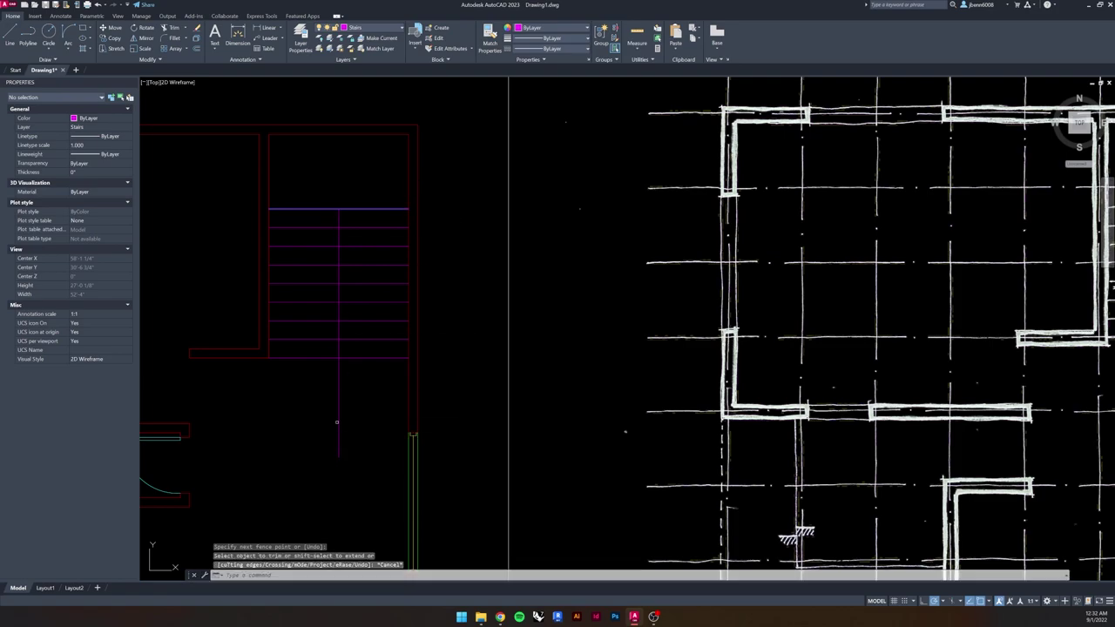
- Trim the centre line below the bottom tread
{"action": "left_click", "coordinate": [355, 372]}
{"action": "type", "text": "tr"}
{"action": "key", "text": "space"}
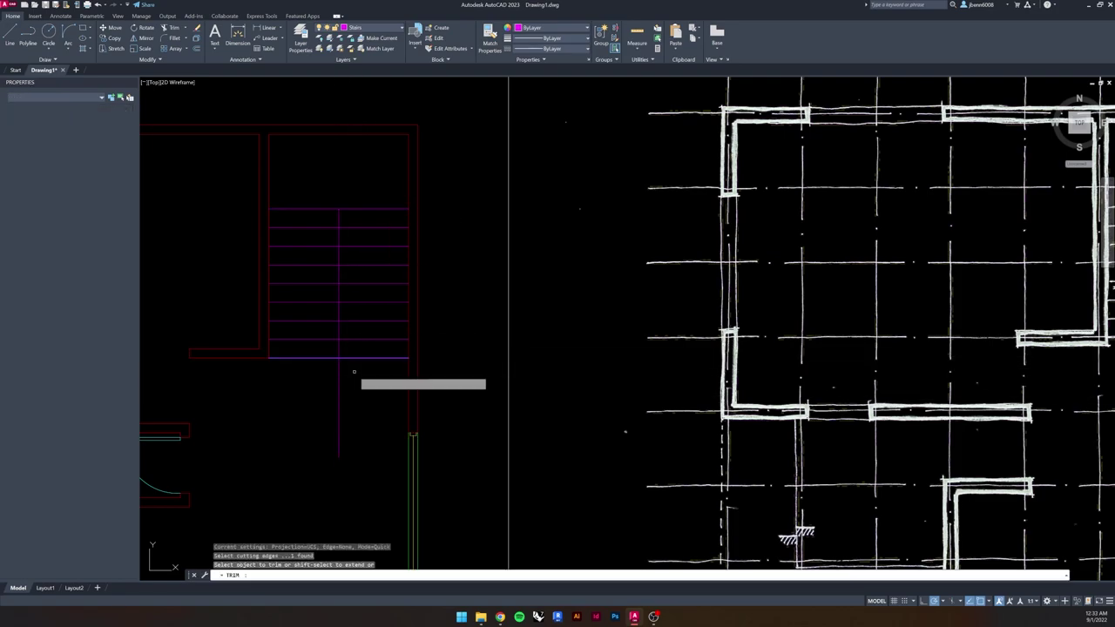
{"action": "left_click", "coordinate": [339, 414]}
{"action": "key", "text": "Escape"}
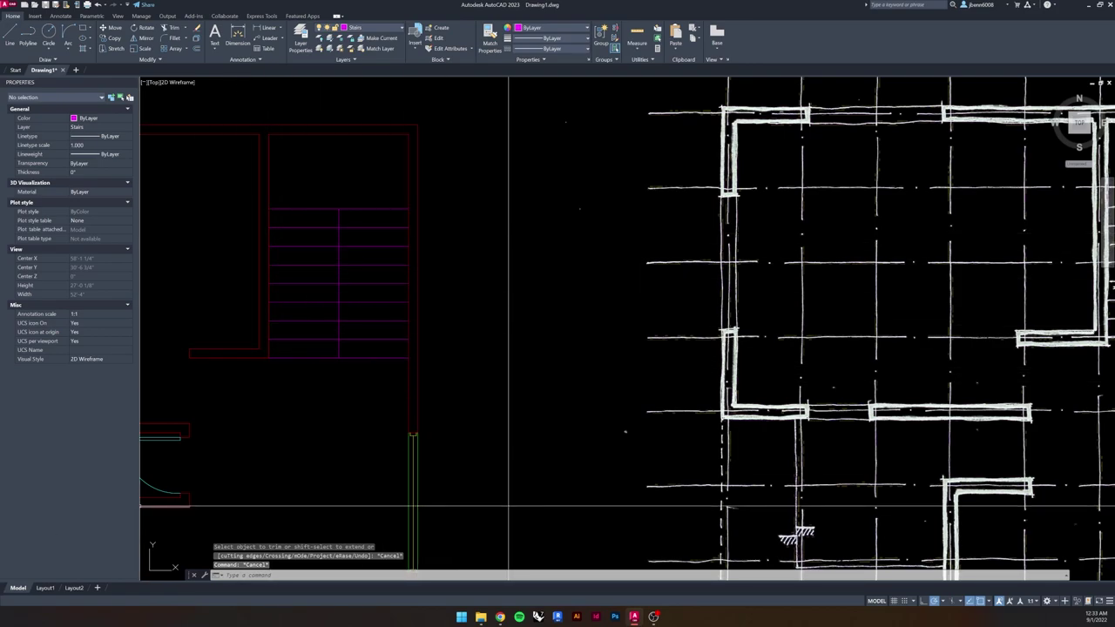
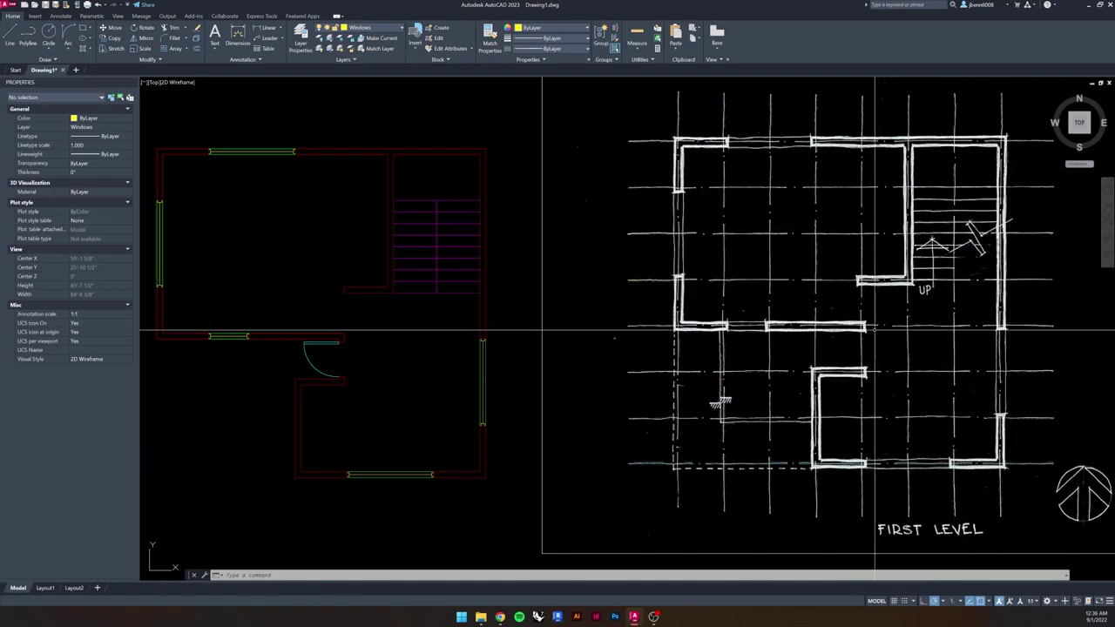
- Create a new layer named Other and give it colour index 32, an orange
{"action": "scroll", "coordinate": [437, 333], "scroll_direction": "up", "scroll_amount": 2}
{"action": "middle_click_drag", "start_coordinate": [453, 331], "coordinate": [354, 389]}
{"action": "key", "text": "Escape"}
{"action": "key", "text": "Escape"}
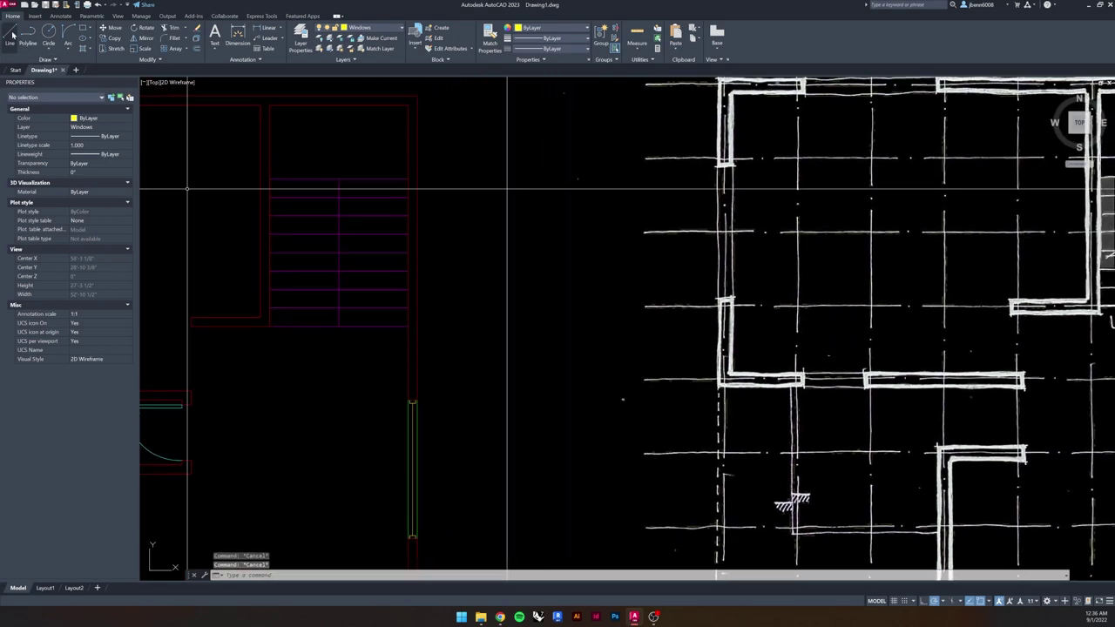
{"action": "left_click", "coordinate": [300, 39]}
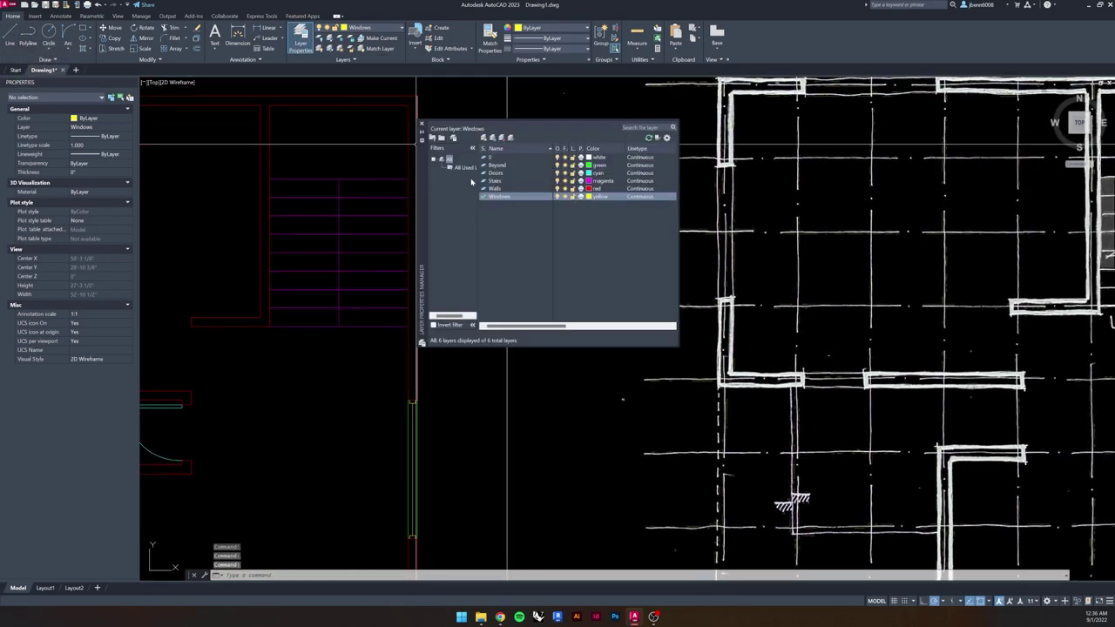
{"action": "left_click", "coordinate": [484, 138]}
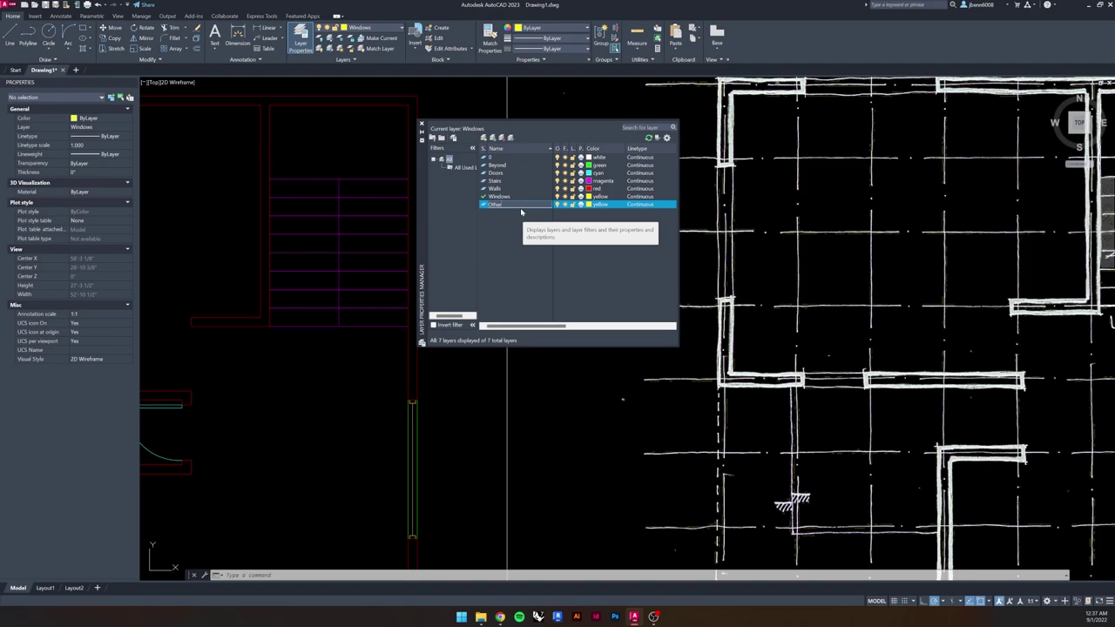
{"action": "left_click", "coordinate": [590, 205]}
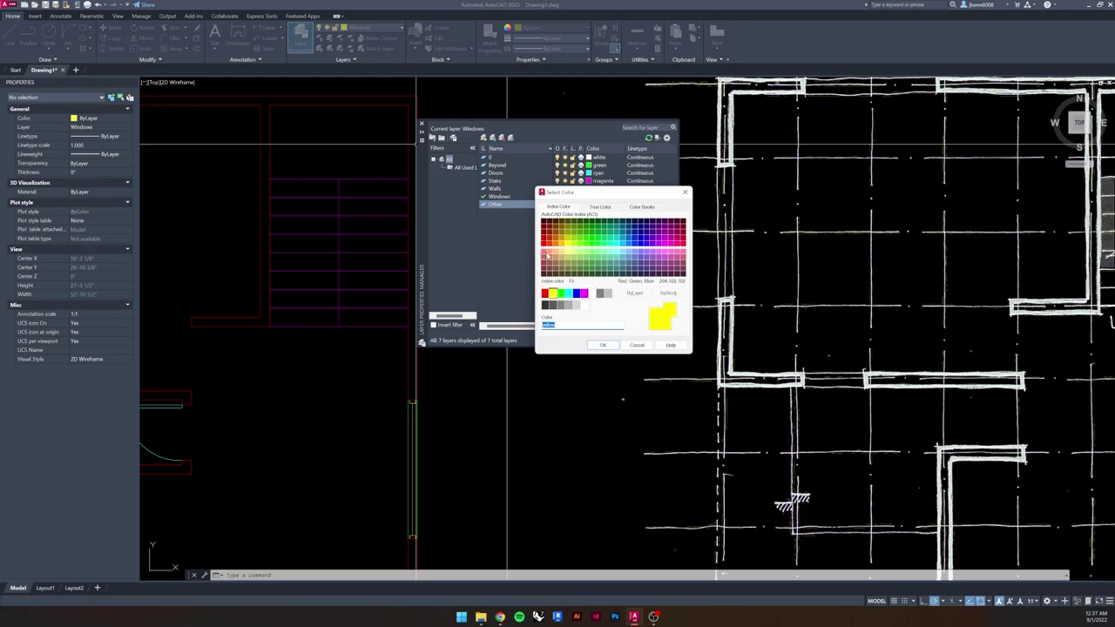
{"action": "left_click", "coordinate": [604, 345]}
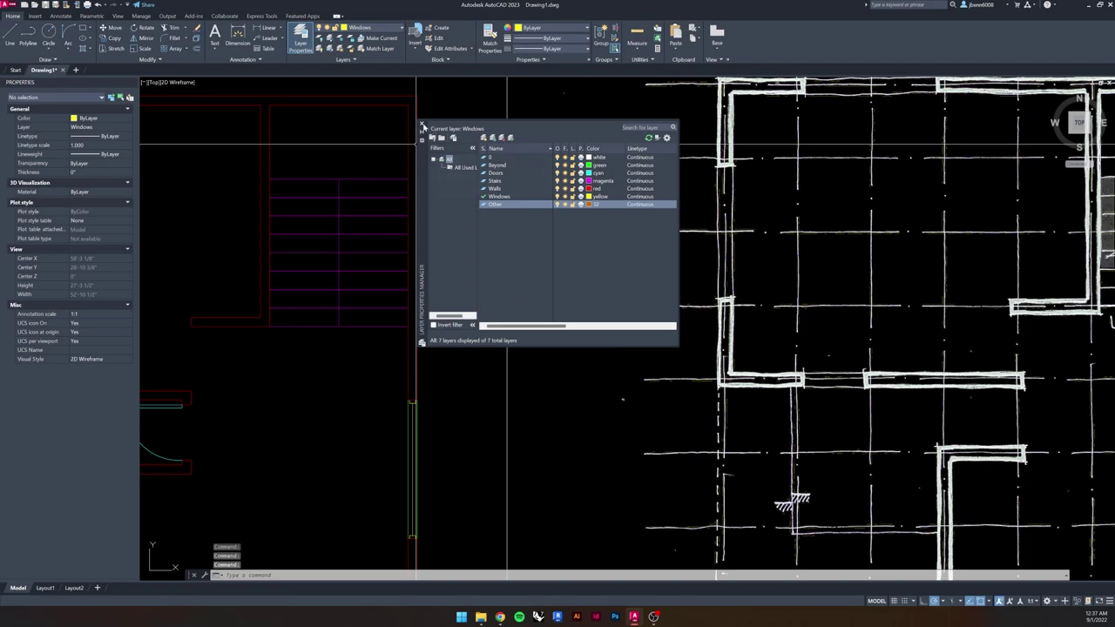
{"action": "left_click", "coordinate": [422, 126]}
- Make Other the current layer and draw the break line's first horizontal segment
{"action": "middle_click_drag", "start_coordinate": [418, 261], "coordinate": [529, 237]}
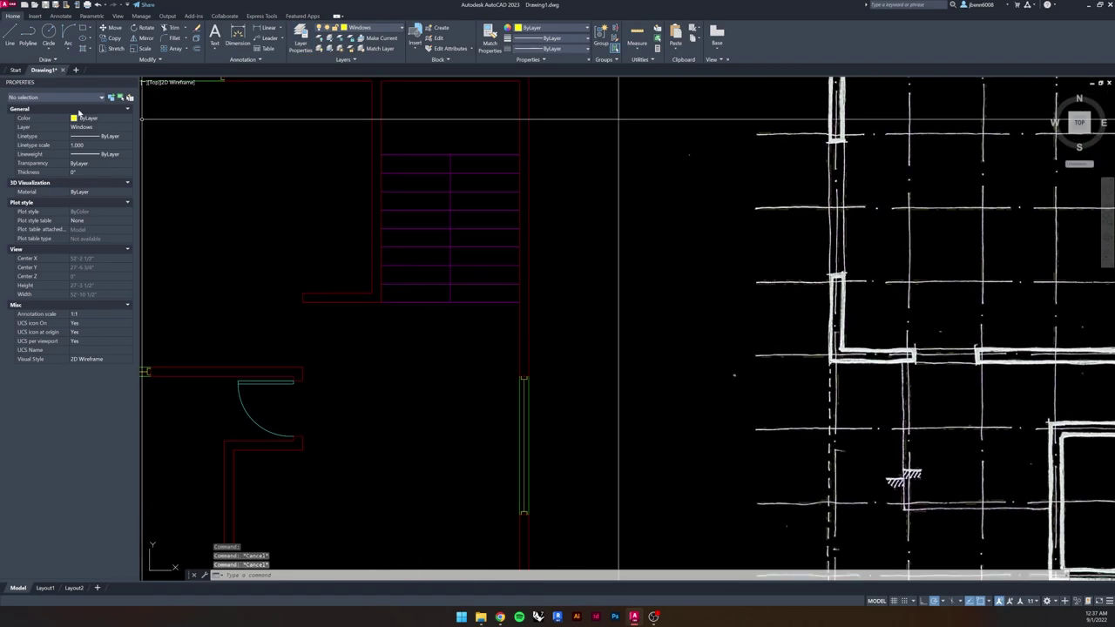
{"action": "left_click", "coordinate": [23, 35]}
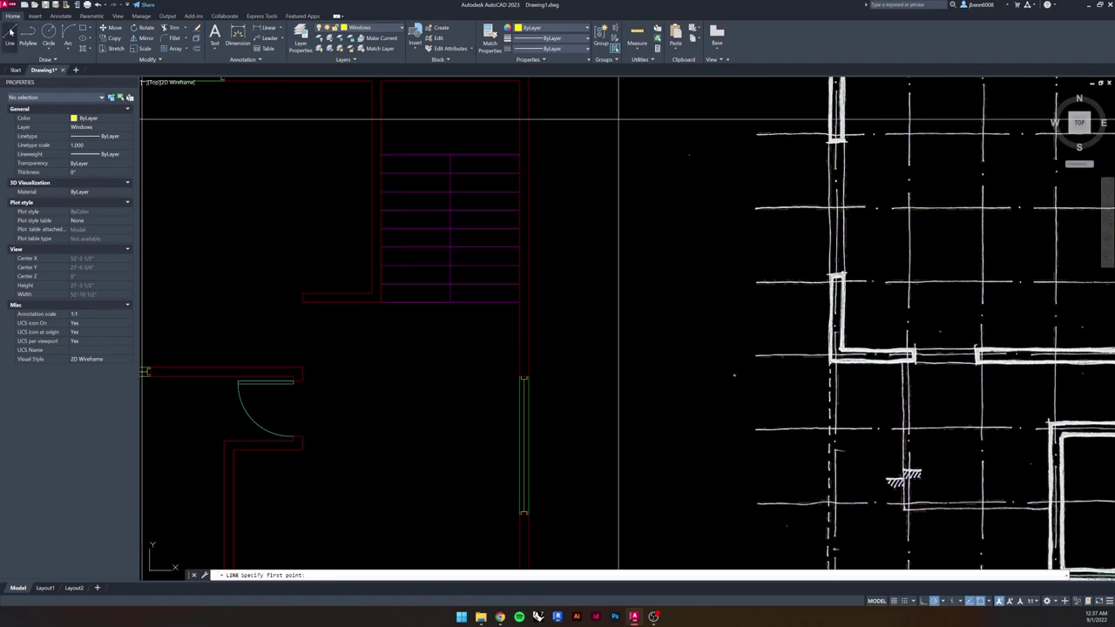
{"action": "left_click", "coordinate": [384, 29]}
{"action": "left_click", "coordinate": [358, 70]}
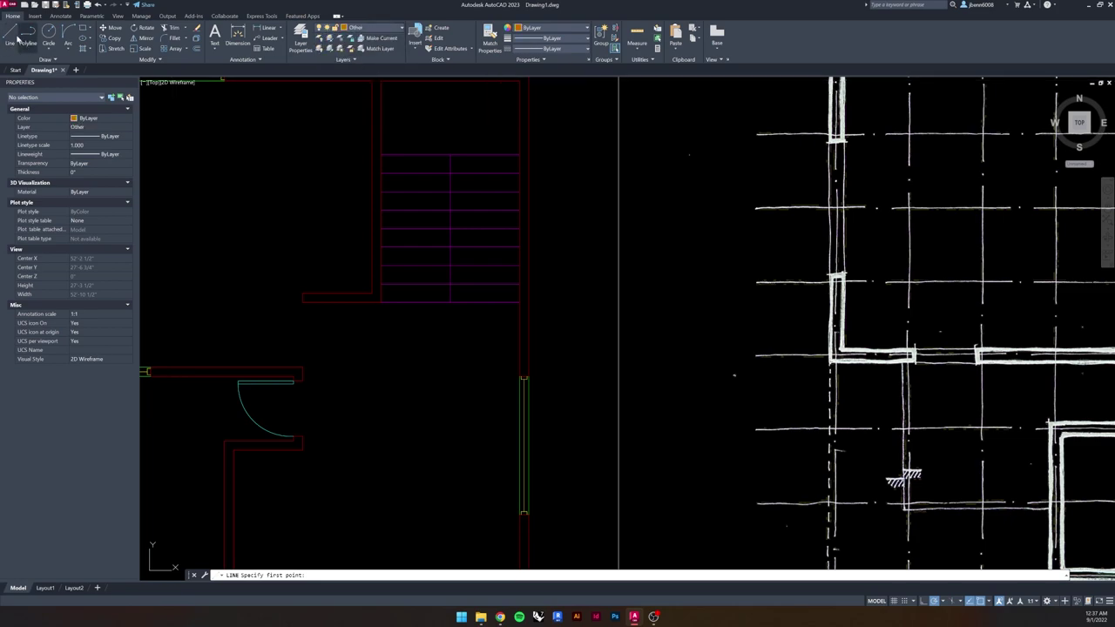
{"action": "left_click", "coordinate": [334, 372]}
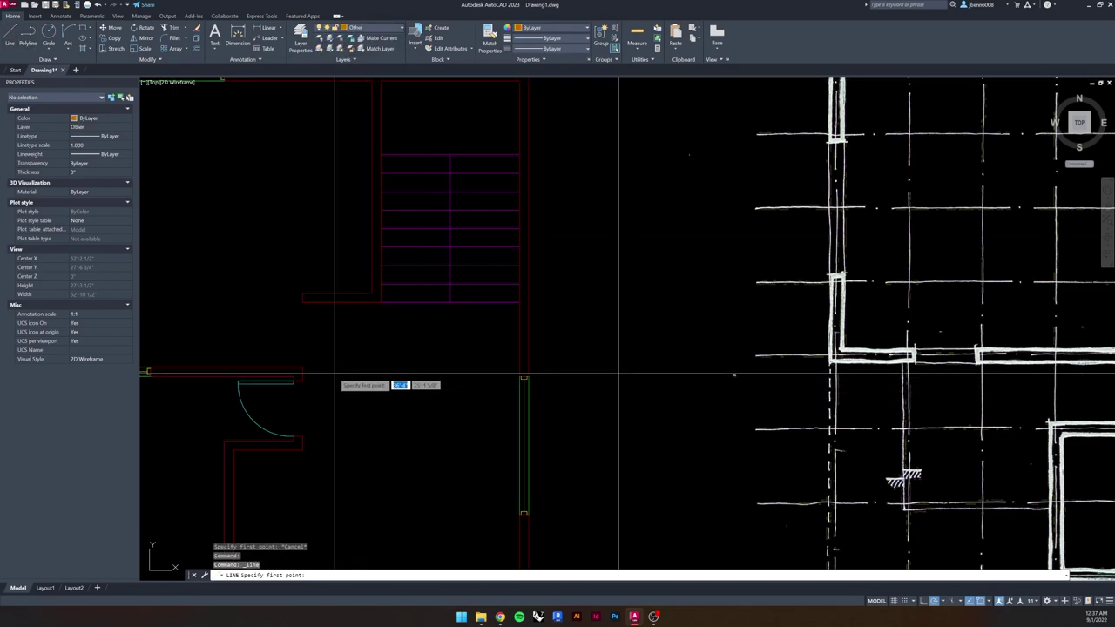
{"action": "left_click", "coordinate": [417, 373]}
- Add the zig-zag and run the break line on to the right-hand window wall
{"action": "scroll", "coordinate": [420, 366], "scroll_direction": "up", "scroll_amount": 5}
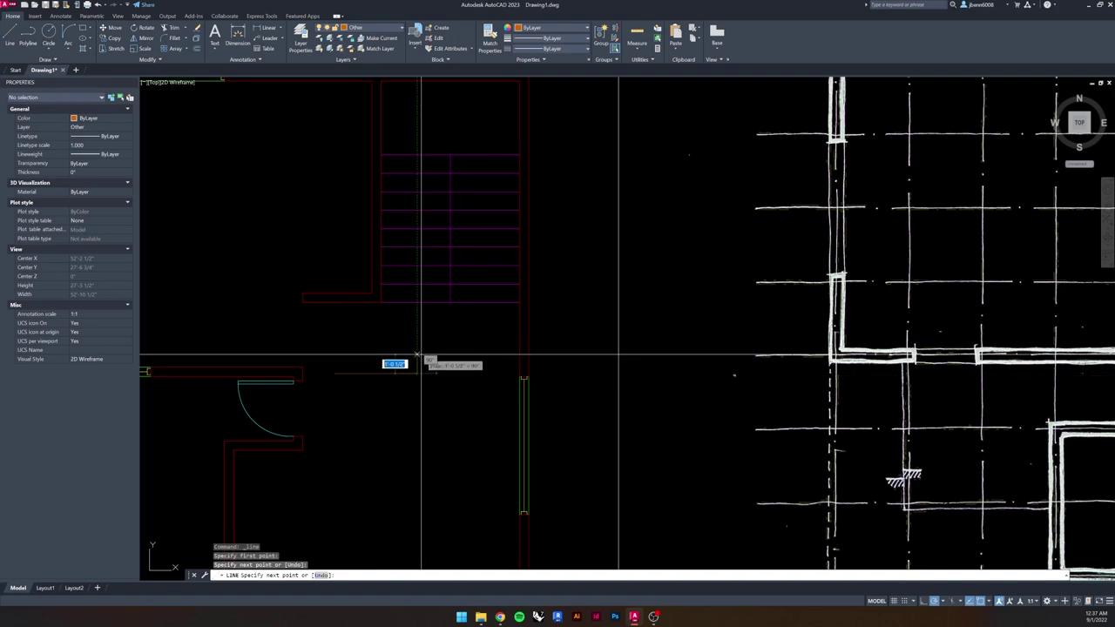
{"action": "middle_click_drag", "start_coordinate": [435, 404], "coordinate": [438, 225]}
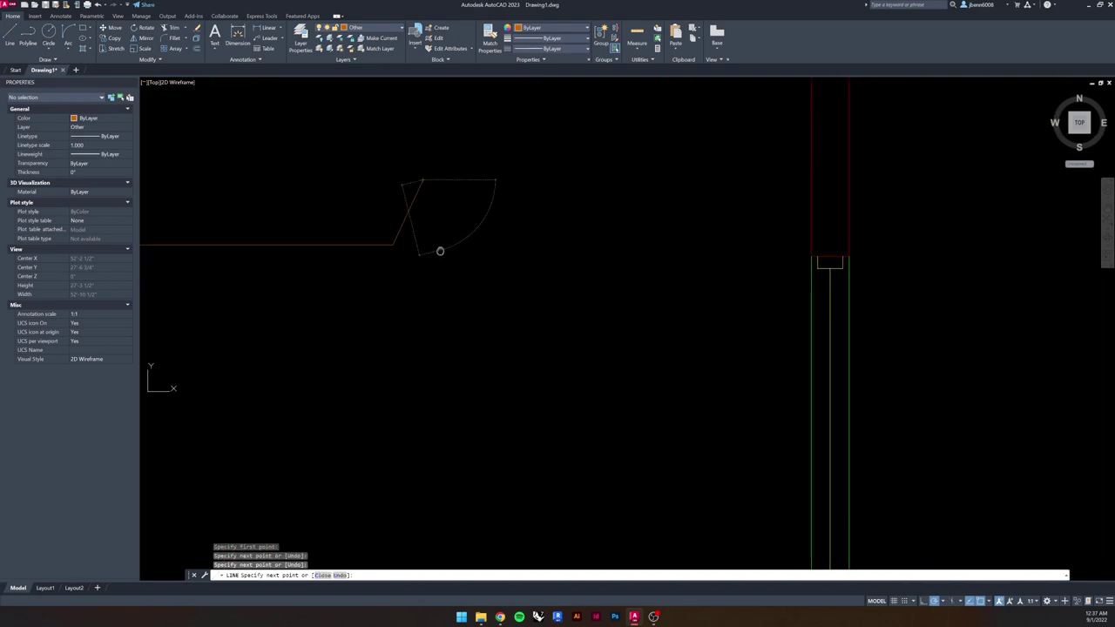
{"action": "left_click", "coordinate": [459, 322]}
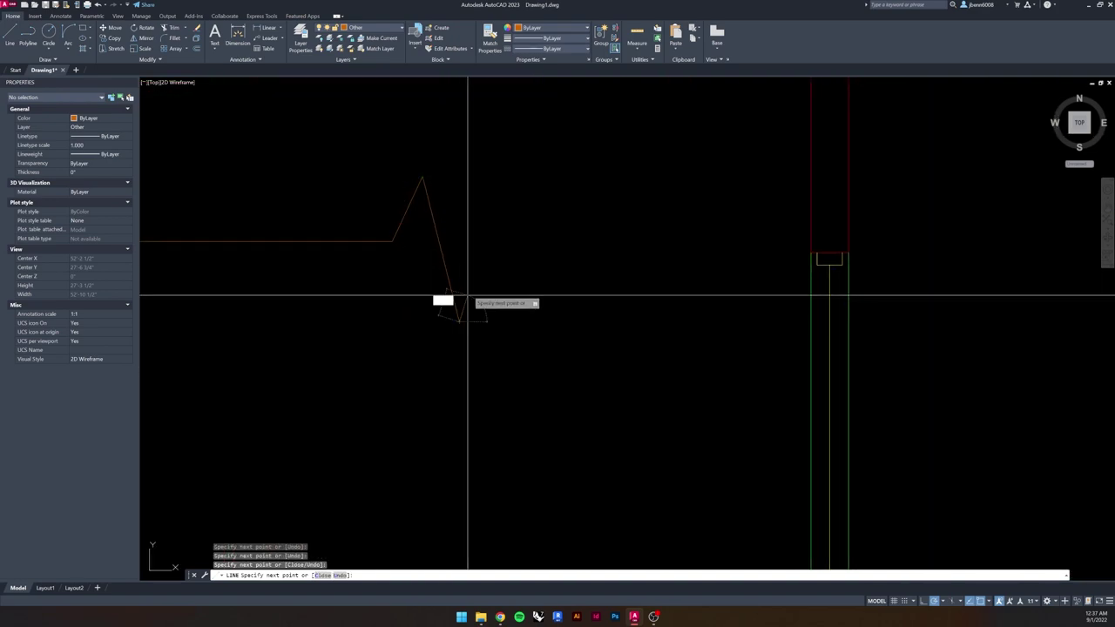
{"action": "left_click", "coordinate": [485, 240]}
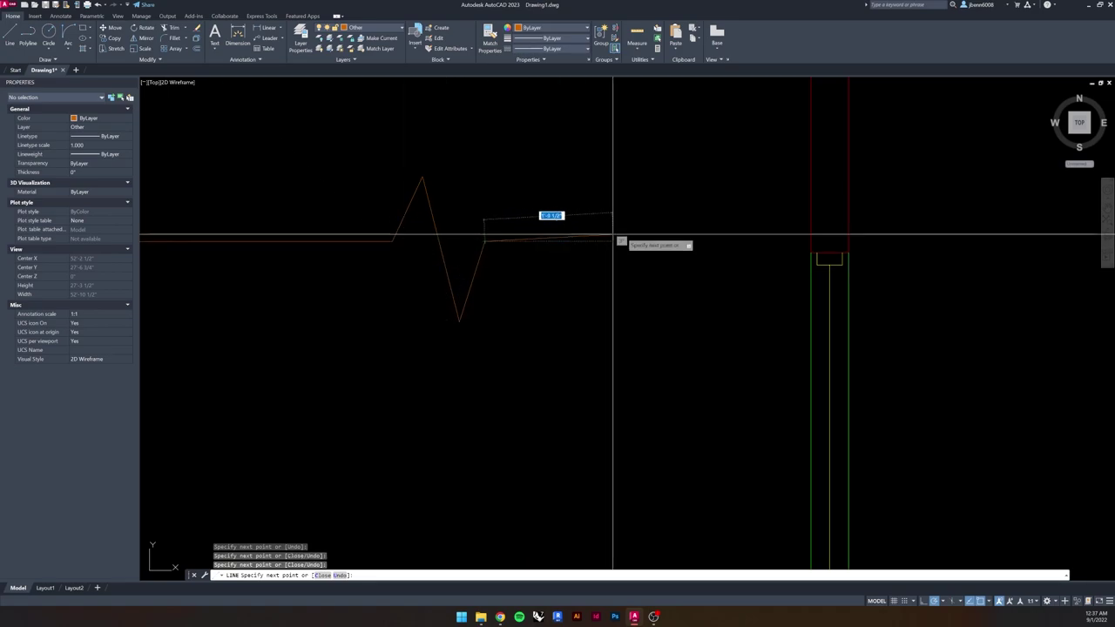
{"action": "scroll", "coordinate": [729, 242], "scroll_direction": "down", "scroll_amount": 4}
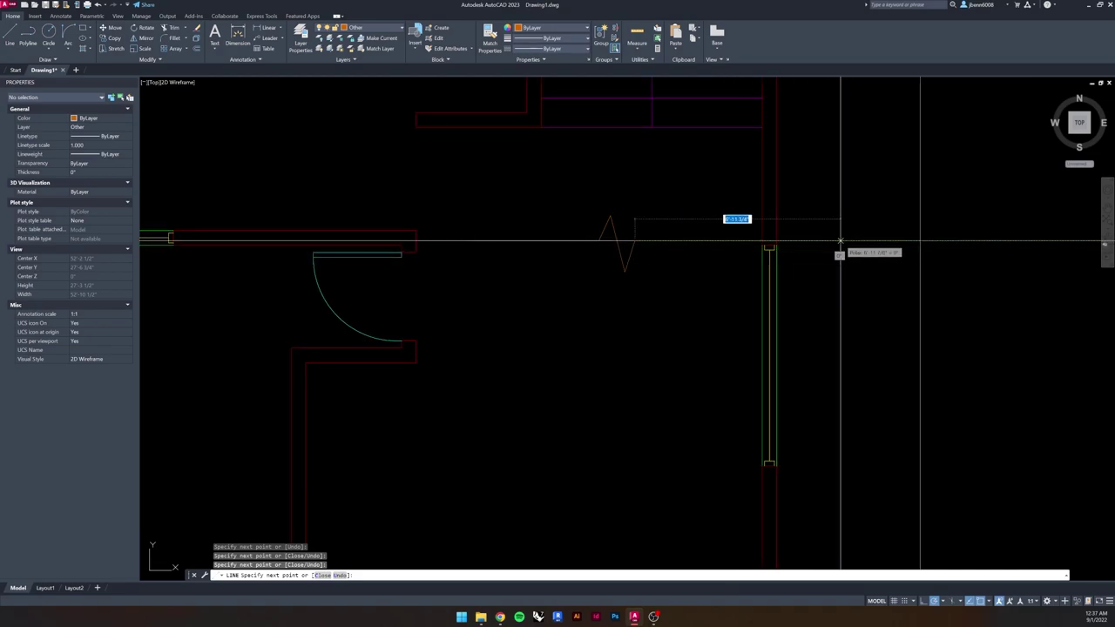
{"action": "left_click", "coordinate": [804, 244]}
- Finish the line and window-select its five break-line segments
{"action": "key", "text": "Escape"}
{"action": "key", "text": "Escape"}
{"action": "scroll", "coordinate": [671, 298], "scroll_direction": "up", "scroll_amount": 3}
{"action": "left_click", "coordinate": [577, 142]}
{"action": "left_click", "coordinate": [435, 288]}
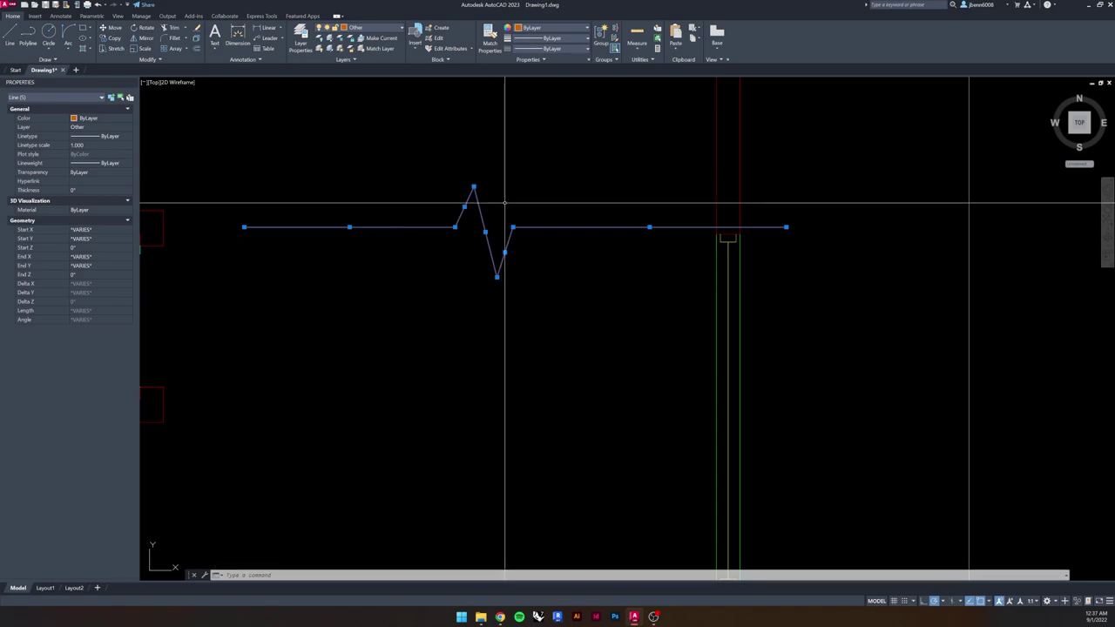
- Pan to the sketch, drop a trial move, and window-select the five break-line segments
{"action": "scroll", "coordinate": [680, 234], "scroll_direction": "down", "scroll_amount": 2}
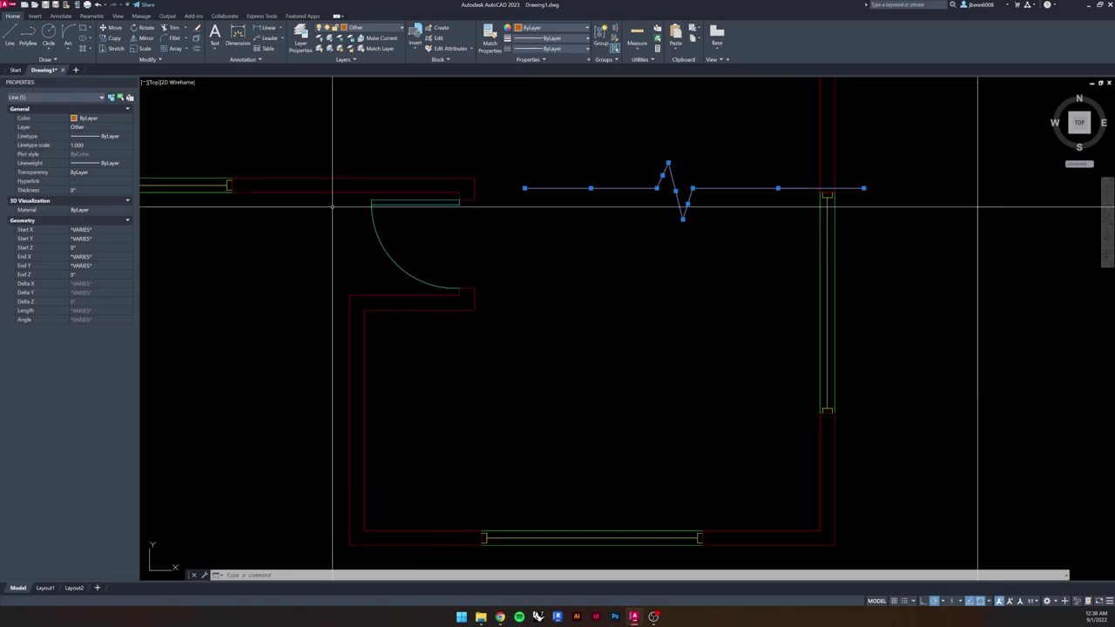
{"action": "middle_click_drag", "start_coordinate": [673, 302], "coordinate": [392, 390]}
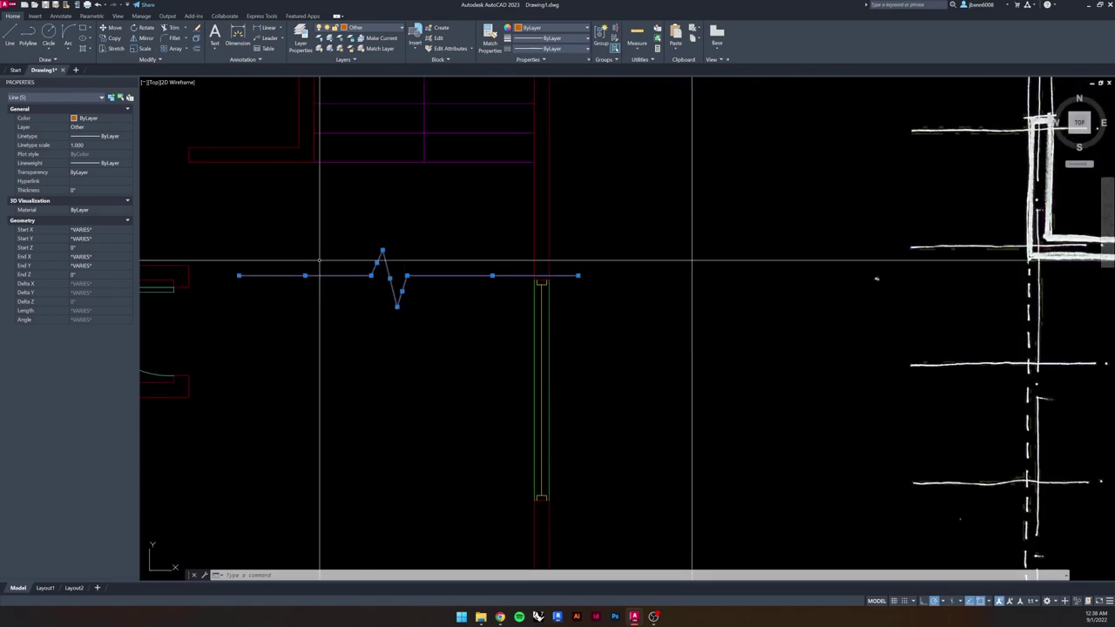
{"action": "mouse_move", "coordinate": [421, 236]}
{"action": "middle_mouse_down"}
{"action": "mouse_move", "coordinate": [337, 349]}
{"action": "mouse_move", "coordinate": [348, 358]}
{"action": "middle_mouse_up"}
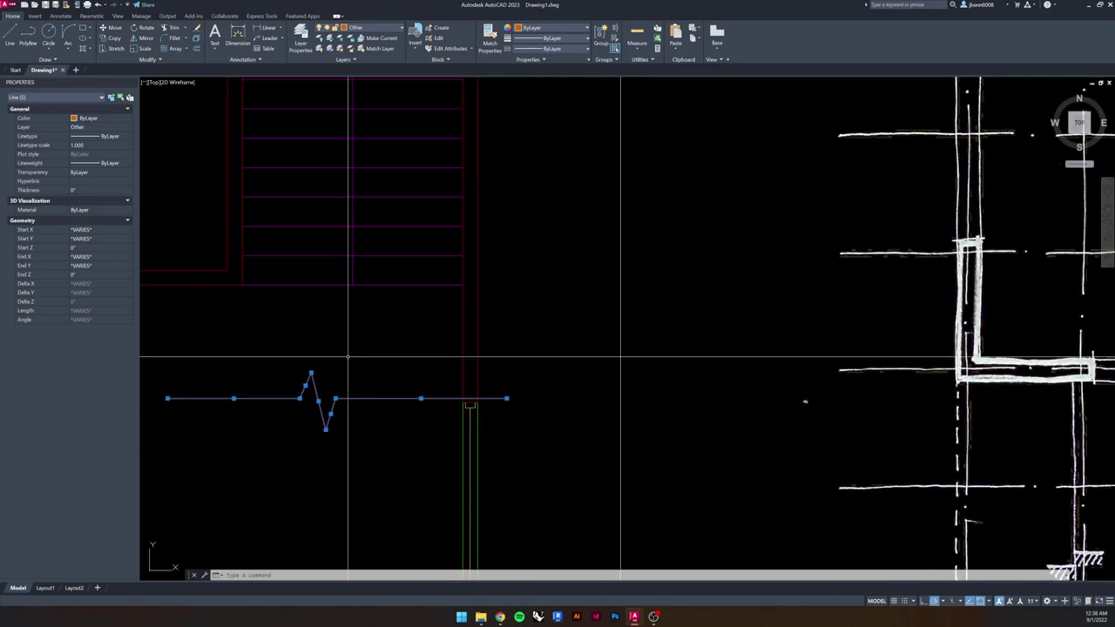
{"action": "left_click", "coordinate": [109, 28]}
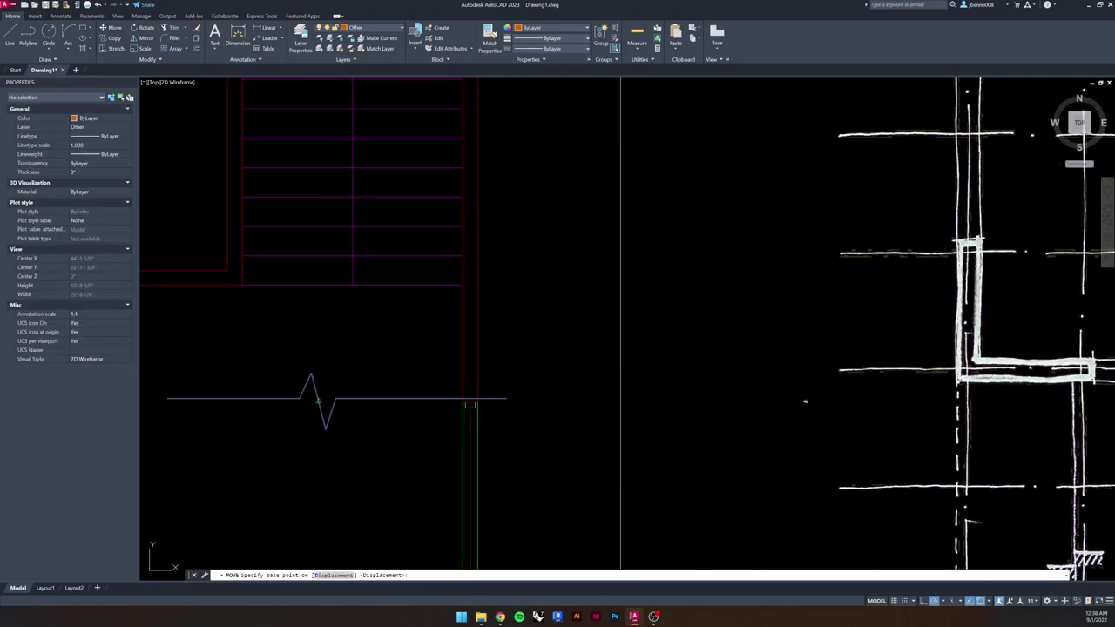
{"action": "left_click", "coordinate": [320, 399]}
{"action": "scroll", "coordinate": [375, 357], "scroll_direction": "up", "scroll_amount": 3}
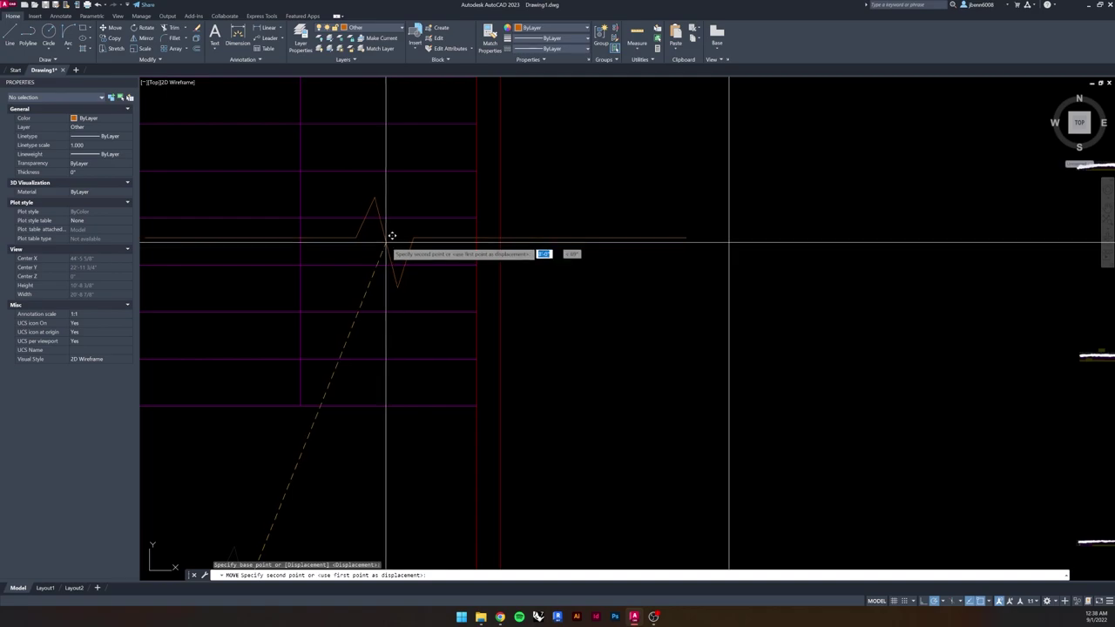
{"action": "key", "text": "Escape"}
{"action": "key", "text": "Escape"}
{"action": "left_click", "coordinate": [435, 229]}
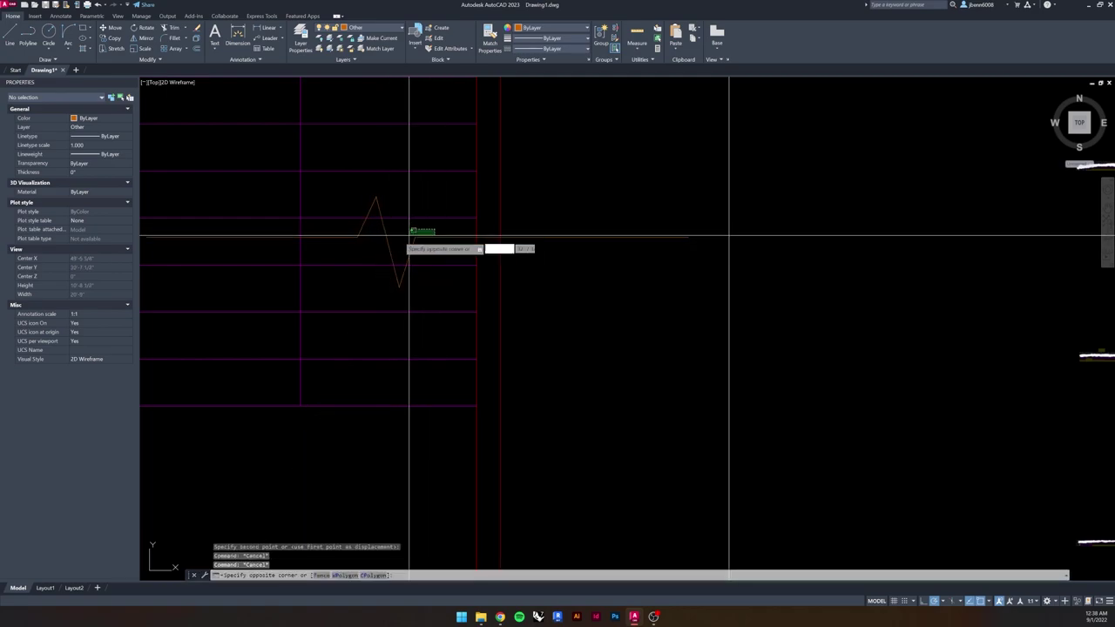
{"action": "left_click", "coordinate": [340, 257]}
- Rotate the break line about a base point so it rises slightly to the right
{"action": "left_click", "coordinate": [141, 27]}
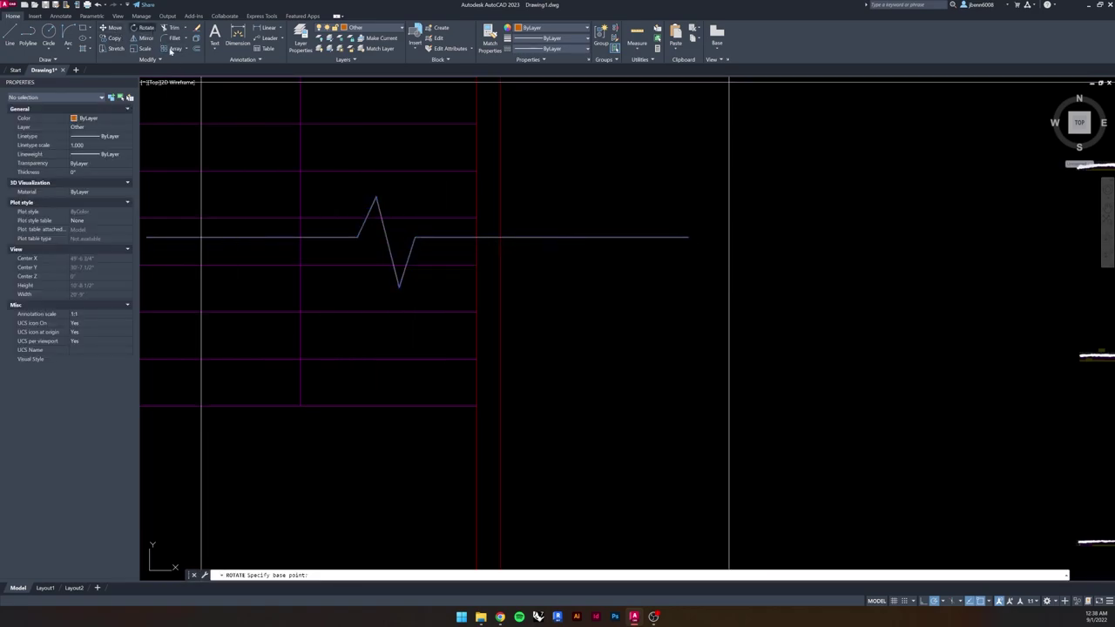
{"action": "left_click", "coordinate": [564, 281]}
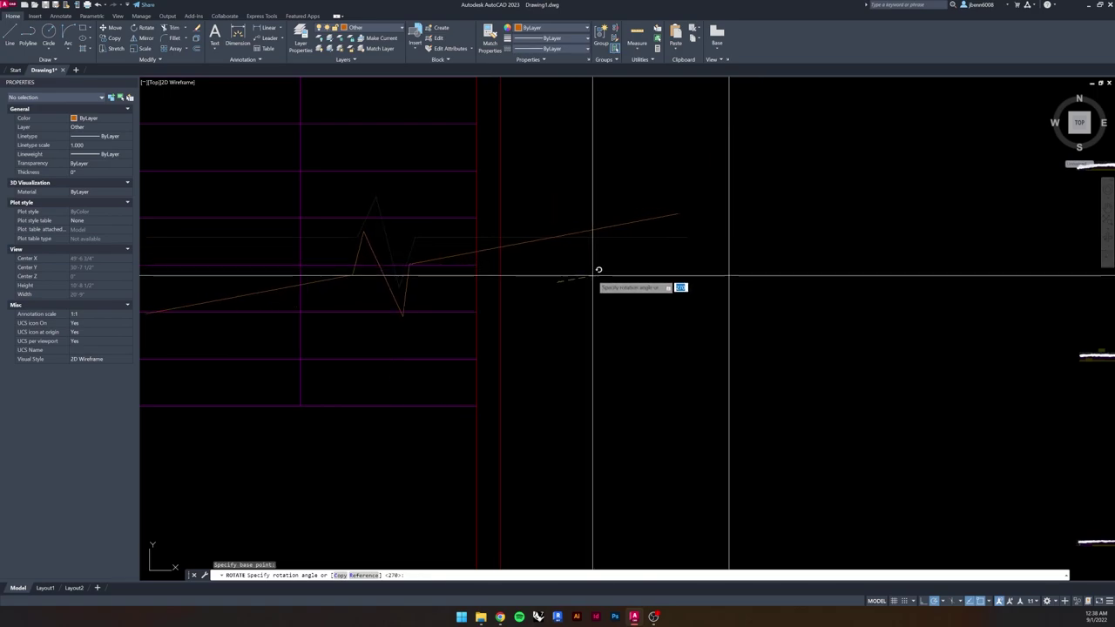
{"action": "key", "text": "Escape"}
{"action": "left_click", "coordinate": [342, 255]}
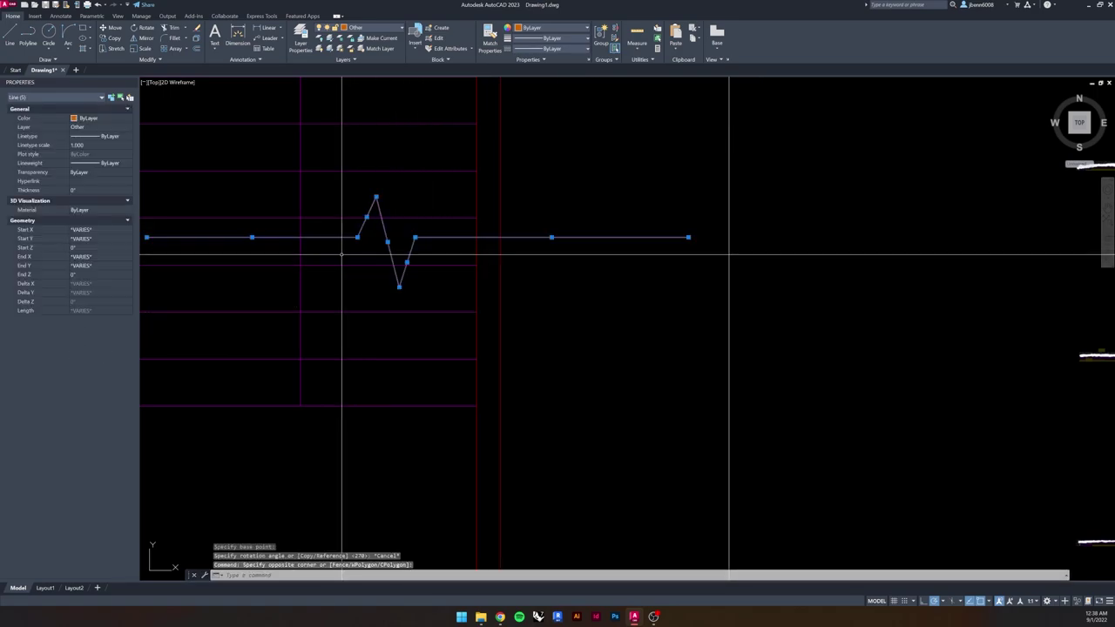
{"action": "left_click", "coordinate": [141, 27]}
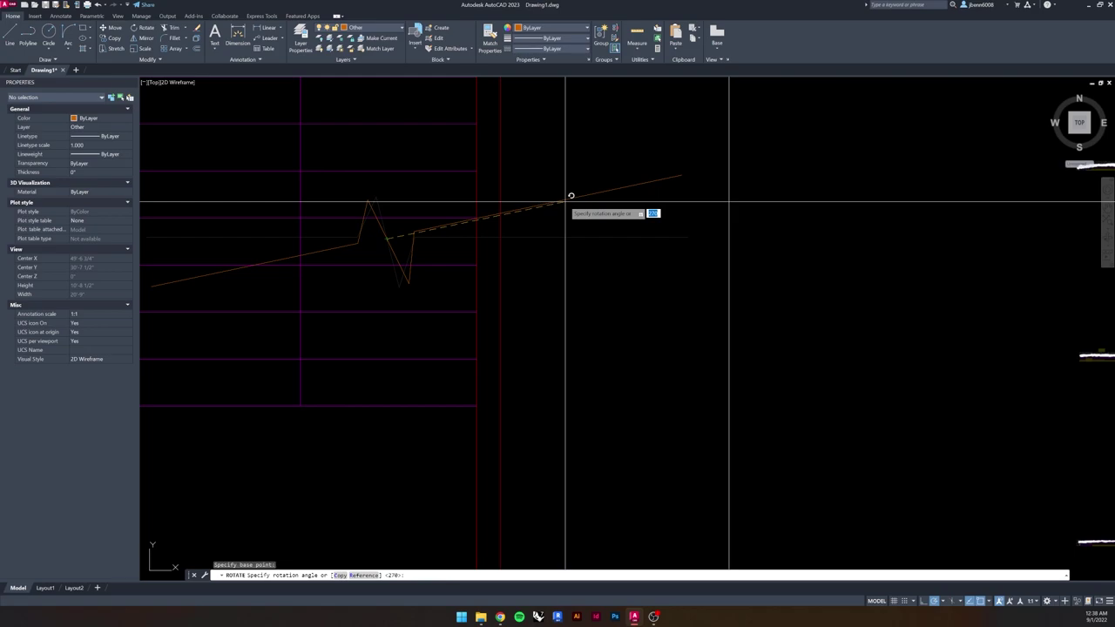
{"action": "left_click", "coordinate": [570, 196]}
- Grip the break line's left end for stretching, then cancel and restore it
{"action": "key", "text": "Escape"}
{"action": "key", "text": "Escape"}
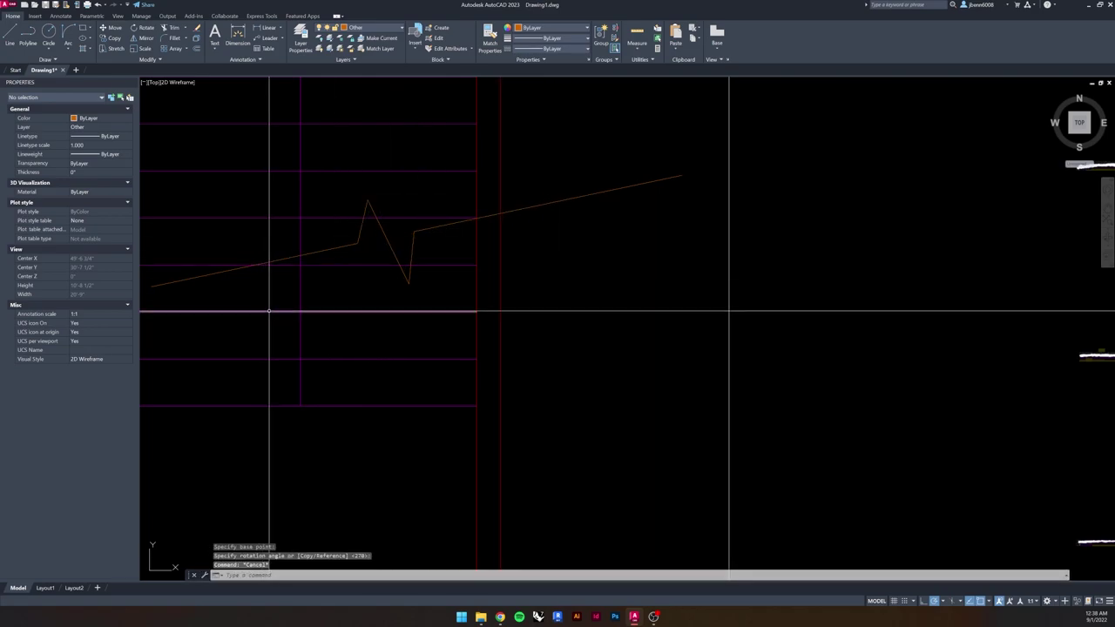
{"action": "middle_click_drag", "start_coordinate": [277, 303], "coordinate": [363, 282]}
{"action": "left_click", "coordinate": [279, 252]}
{"action": "left_click", "coordinate": [255, 271]}
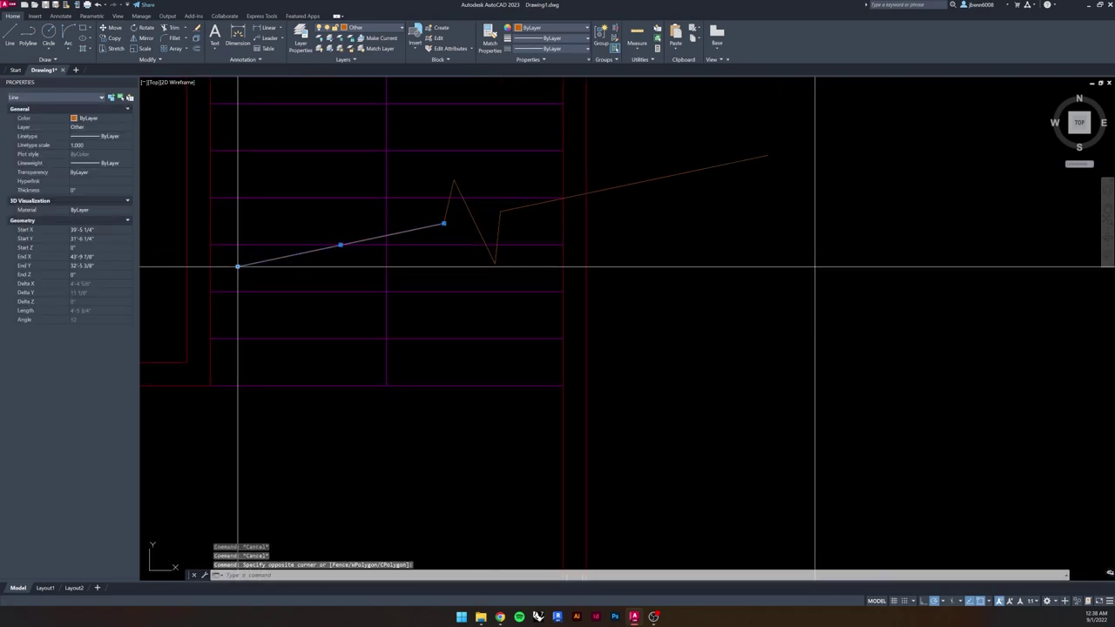
{"action": "left_click", "coordinate": [238, 265]}
{"action": "scroll", "coordinate": [351, 241], "scroll_direction": "up", "scroll_amount": 4}
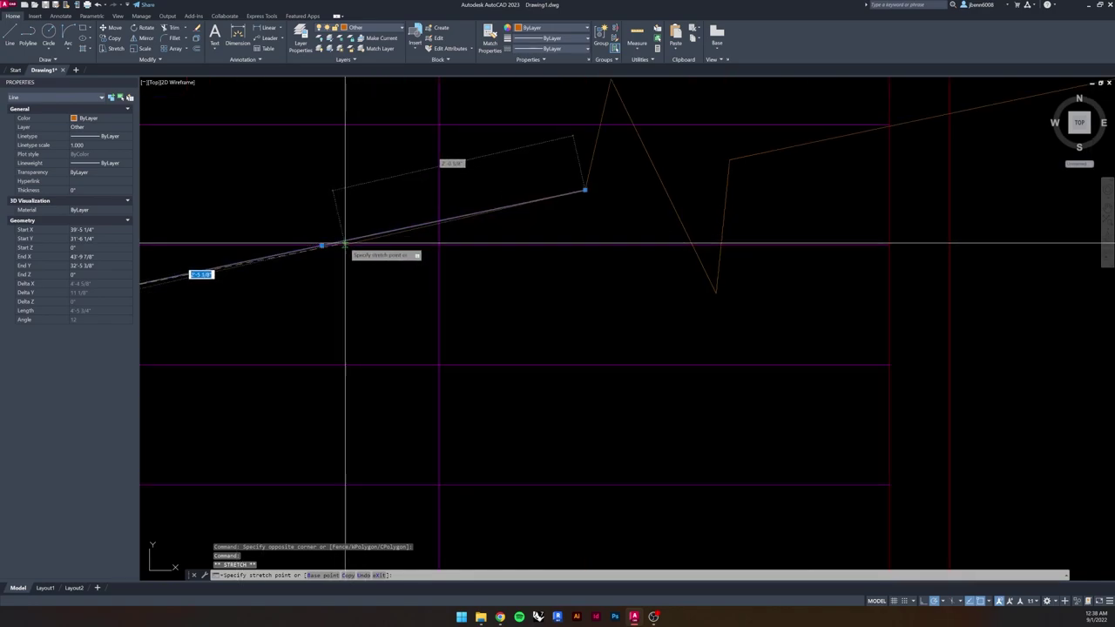
{"action": "scroll", "coordinate": [352, 241], "scroll_direction": "down", "scroll_amount": 4}
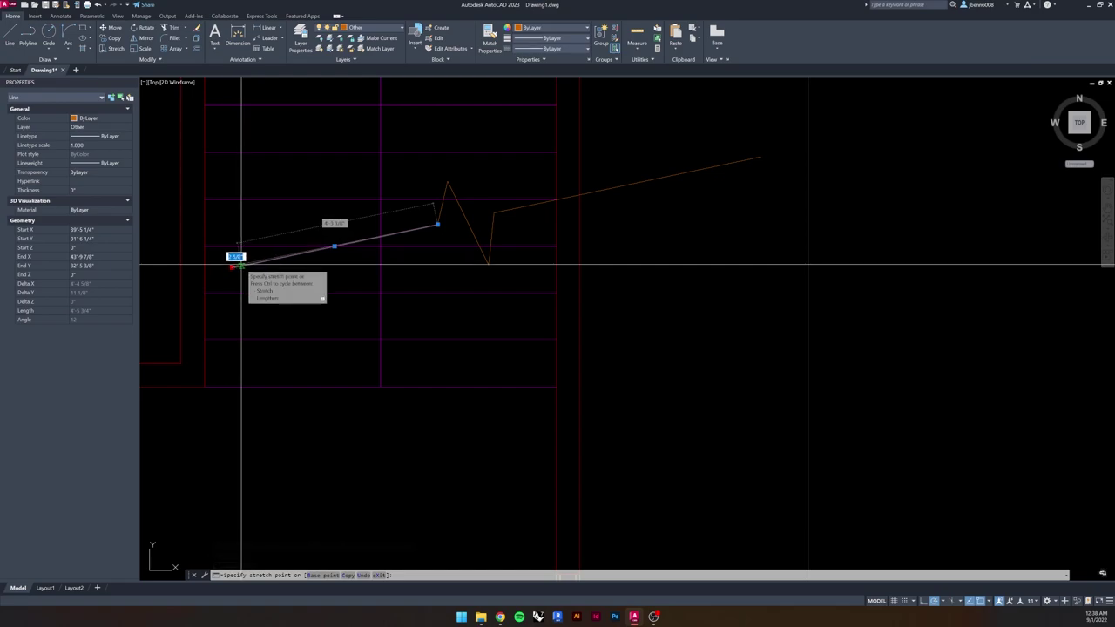
{"action": "scroll", "coordinate": [340, 249], "scroll_direction": "up", "scroll_amount": 2}
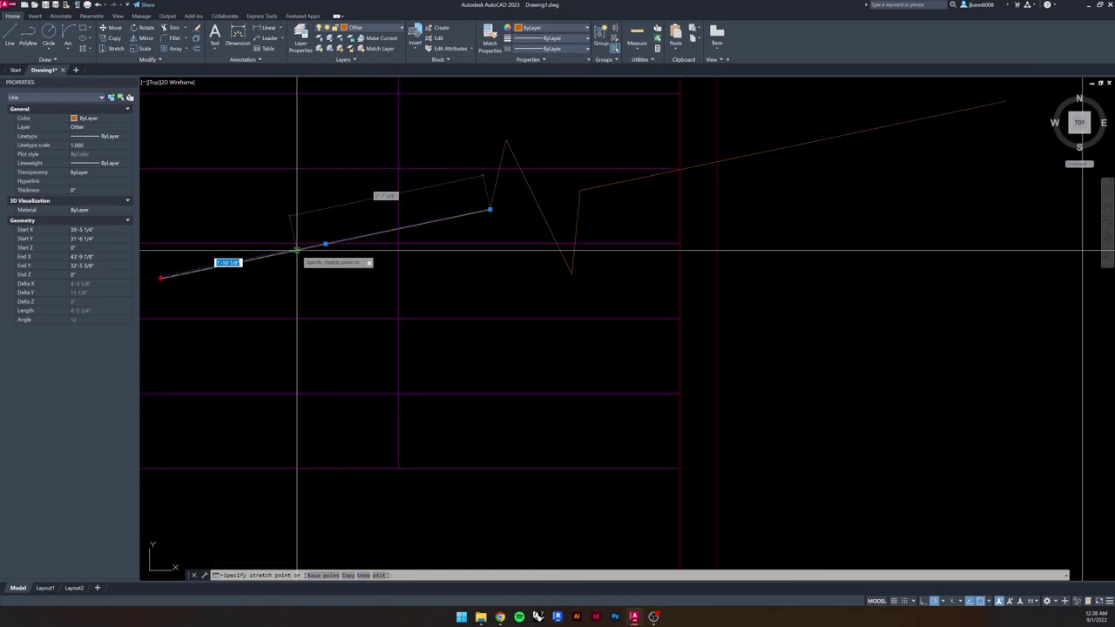
{"action": "key", "text": "Escape"}
{"action": "key", "text": "Escape"}
{"action": "key", "text": "Escape"}
- Stretch the sloped break line's right end back to just past the right wall
{"action": "middle_click_drag", "start_coordinate": [718, 206], "coordinate": [508, 249]}
{"action": "left_click", "coordinate": [690, 141]}
{"action": "left_click", "coordinate": [689, 143]}
{"action": "left_click", "coordinate": [793, 142]}
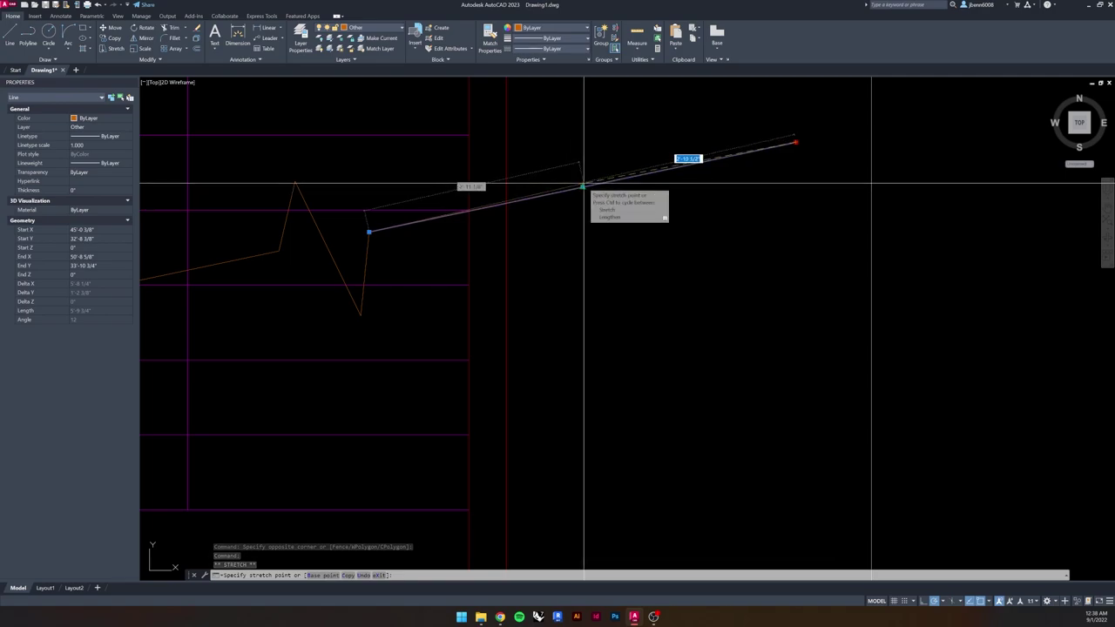
{"action": "left_click", "coordinate": [583, 186]}
{"action": "key", "text": "Escape"}
{"action": "scroll", "coordinate": [582, 186], "scroll_direction": "down", "scroll_amount": 2}
{"action": "middle_click_drag", "start_coordinate": [569, 269], "coordinate": [612, 241]}
{"action": "scroll", "coordinate": [587, 278], "scroll_direction": "up", "scroll_amount": 1}
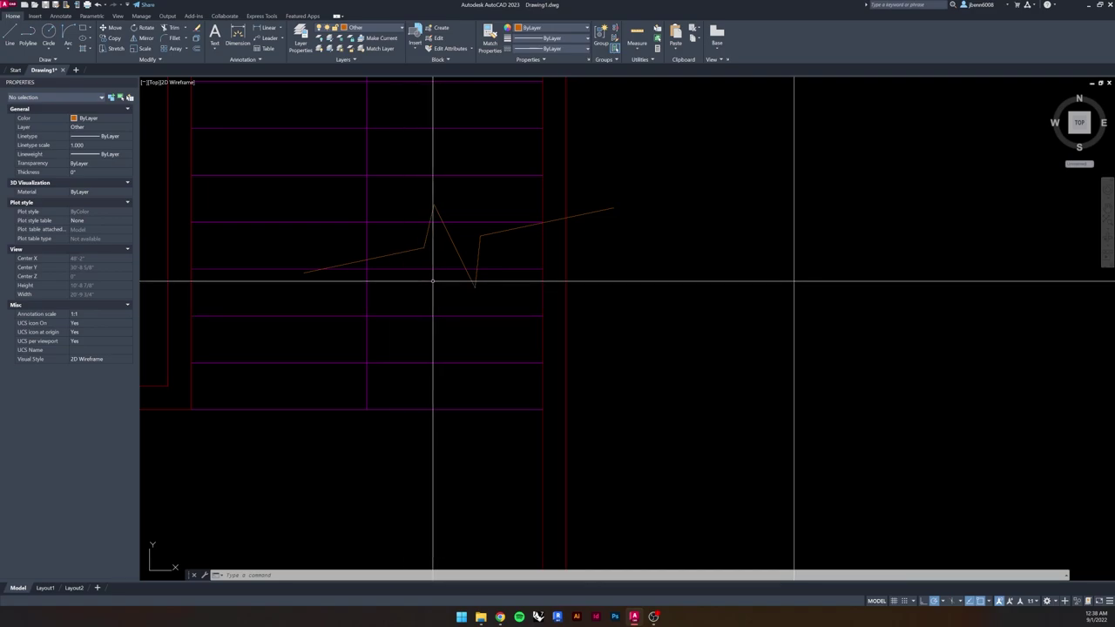
- Select the seven stair tread lines, then clear the selection
{"action": "left_click", "coordinate": [441, 269]}
{"action": "left_click", "coordinate": [436, 281]}
{"action": "left_click", "coordinate": [448, 325]}
{"action": "left_click", "coordinate": [451, 344]}
{"action": "left_click", "coordinate": [458, 378]}
{"action": "left_click", "coordinate": [451, 398]}
{"action": "left_click", "coordinate": [446, 431]}
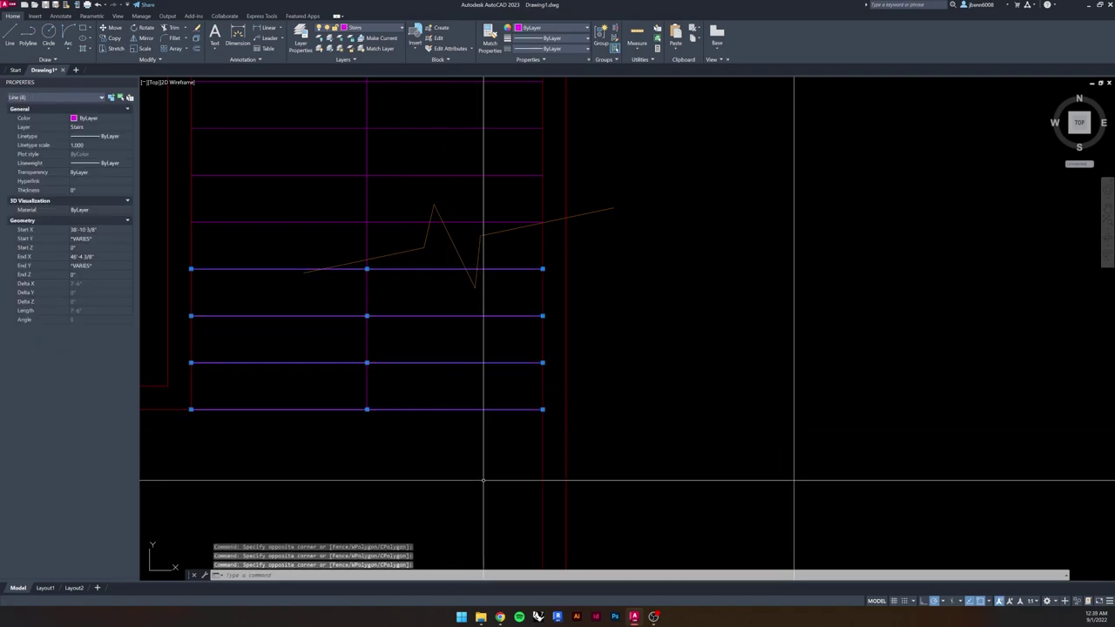
{"action": "key", "text": "Escape"}
- Select the orange break line and start a move, then cancel it
{"action": "left_click", "coordinate": [480, 233]}
{"action": "left_click", "coordinate": [114, 27]}
{"action": "left_click", "coordinate": [461, 195]}
{"action": "key", "text": "Escape"}
{"action": "key", "text": "Escape"}
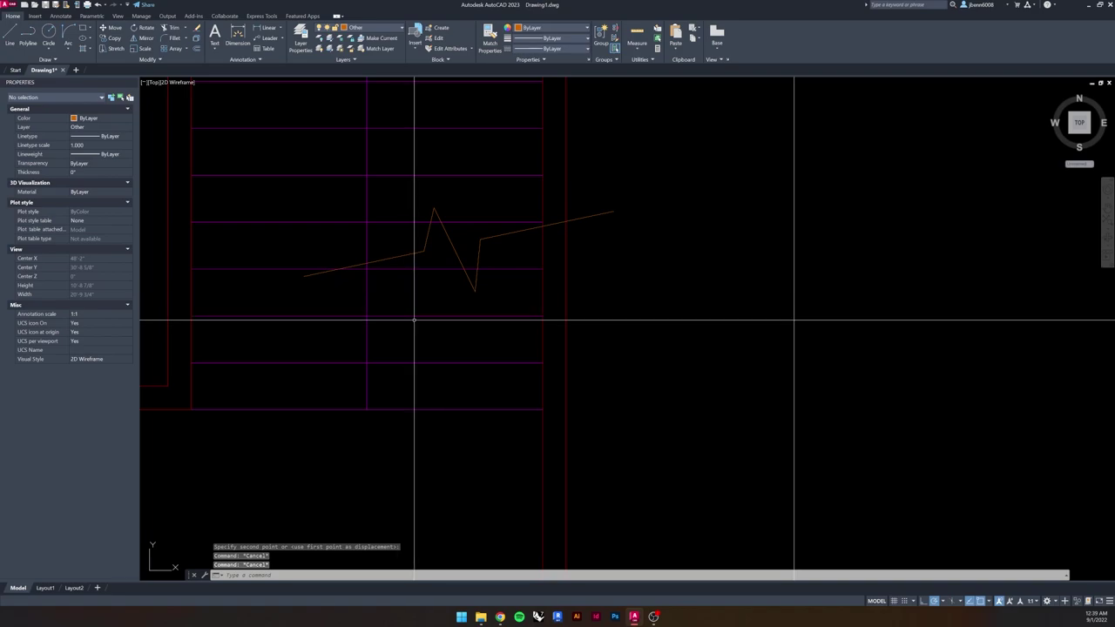
- Trim the treads right of the vertical stair line using TR and a fence
{"action": "left_click", "coordinate": [387, 287]}
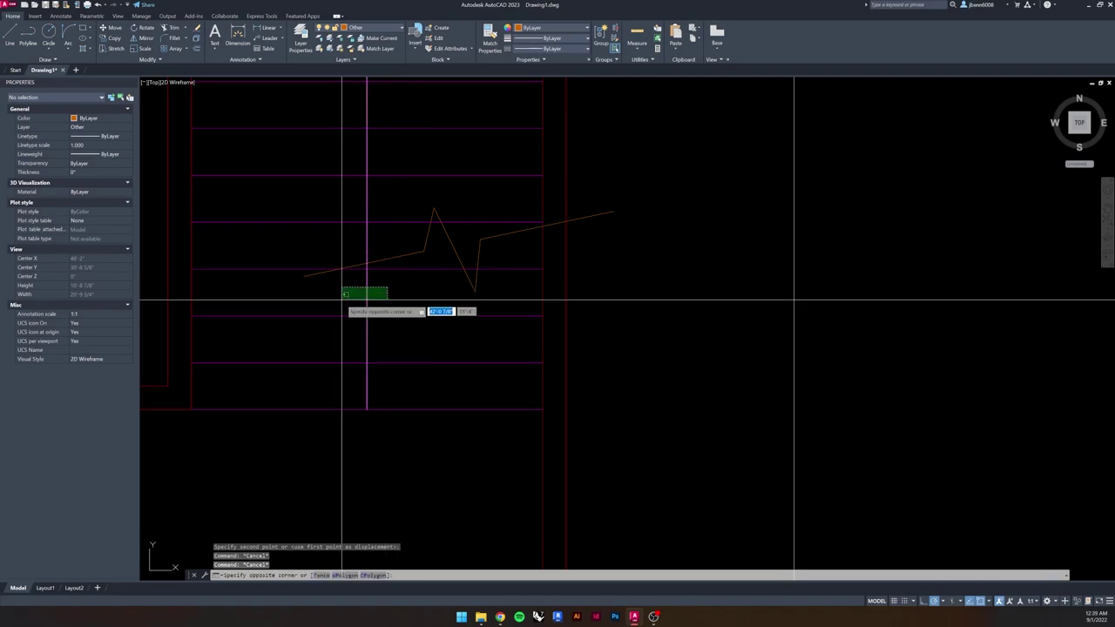
{"action": "left_click", "coordinate": [341, 300]}
{"action": "type", "text": "tr"}
{"action": "key", "text": "space"}
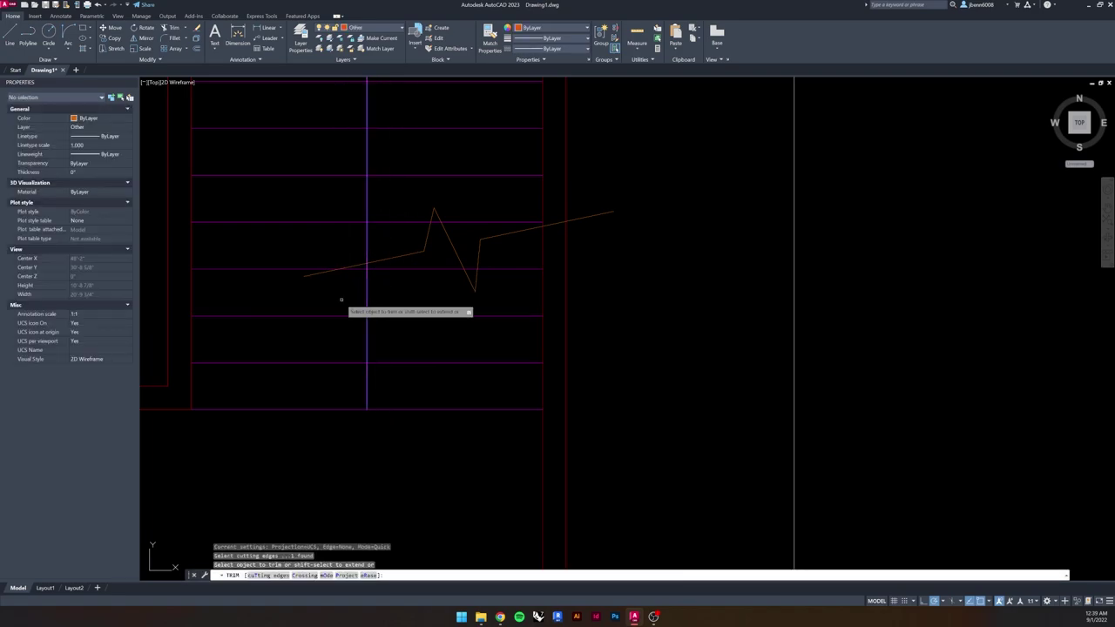
{"action": "left_click", "coordinate": [442, 258]}
{"action": "left_click", "coordinate": [410, 421]}
{"action": "key", "text": "Return"}
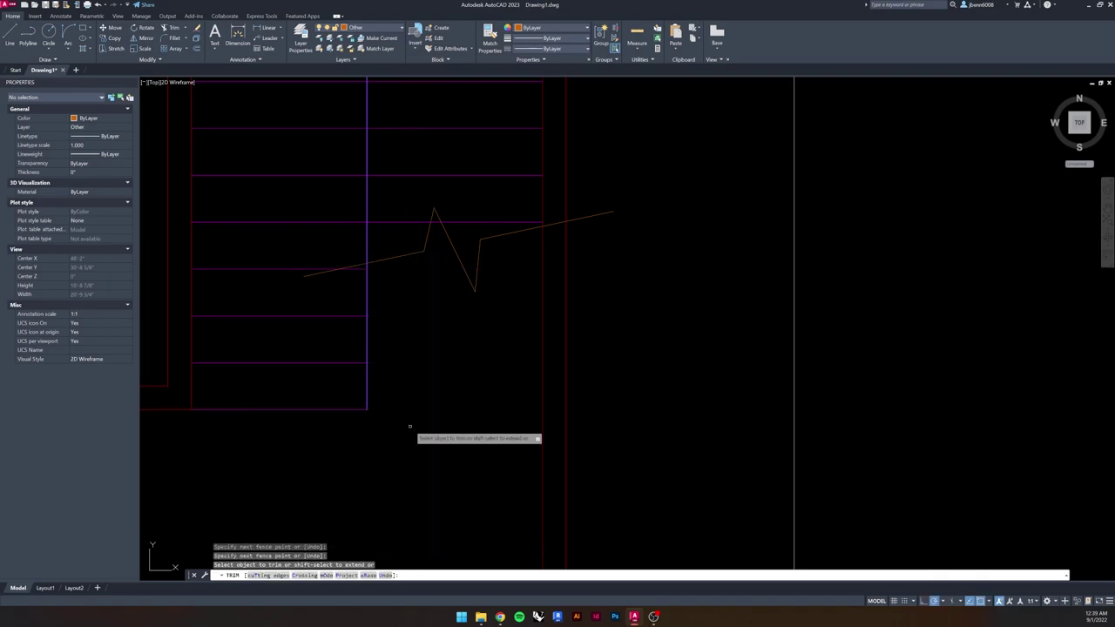
- Add a layer named Overhead with colour 134, a teal
{"action": "key", "text": "Escape"}
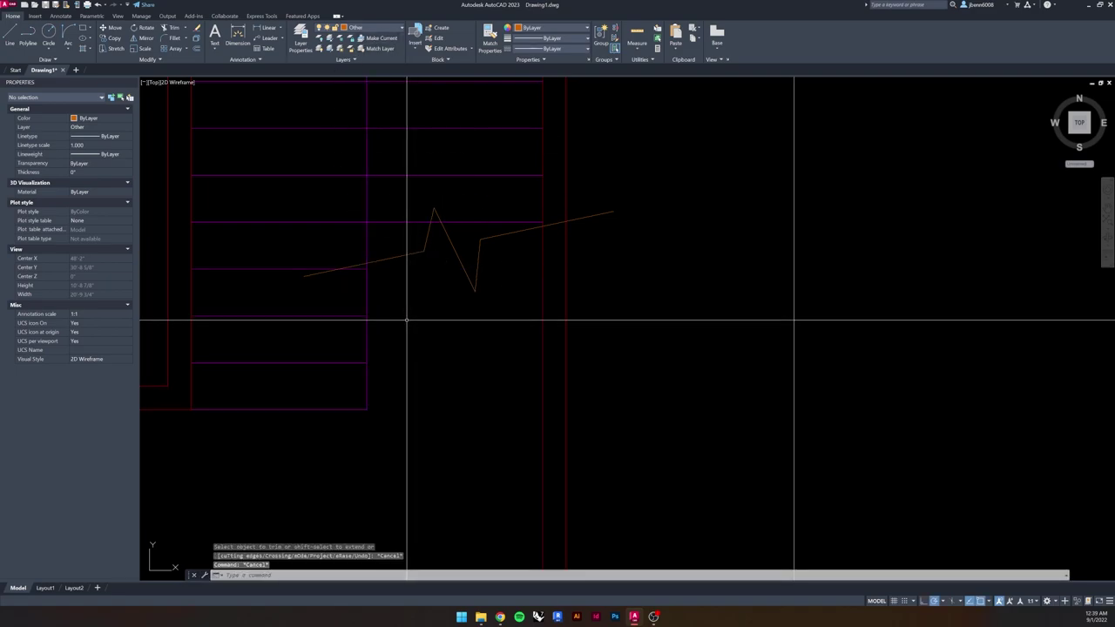
{"action": "left_click", "coordinate": [301, 40]}
{"action": "left_click", "coordinate": [483, 137]}
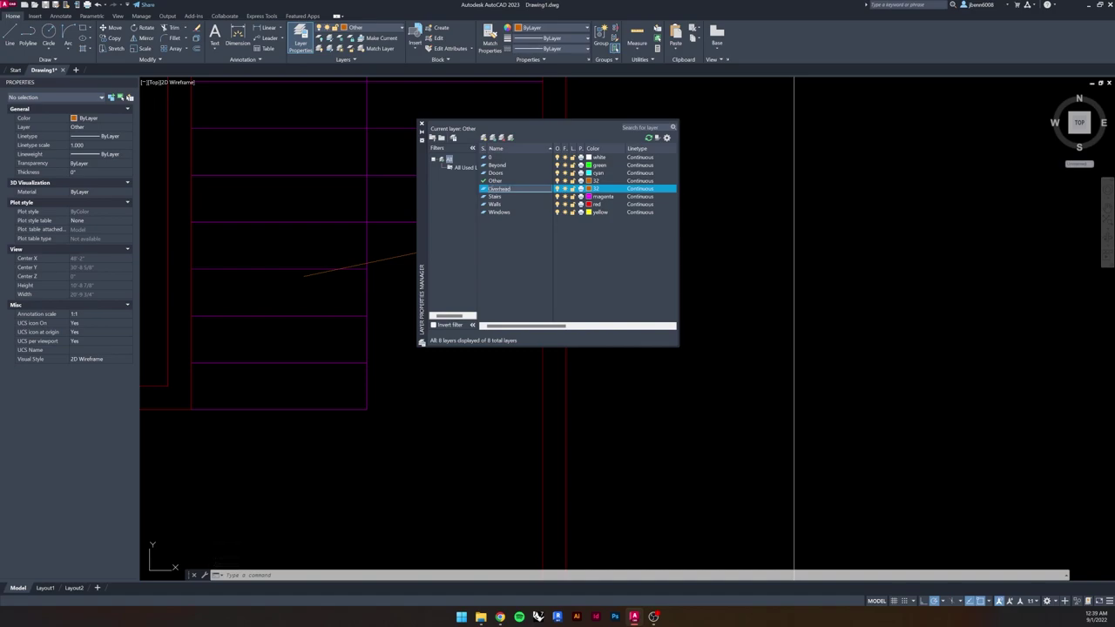
{"action": "left_click", "coordinate": [592, 188]}
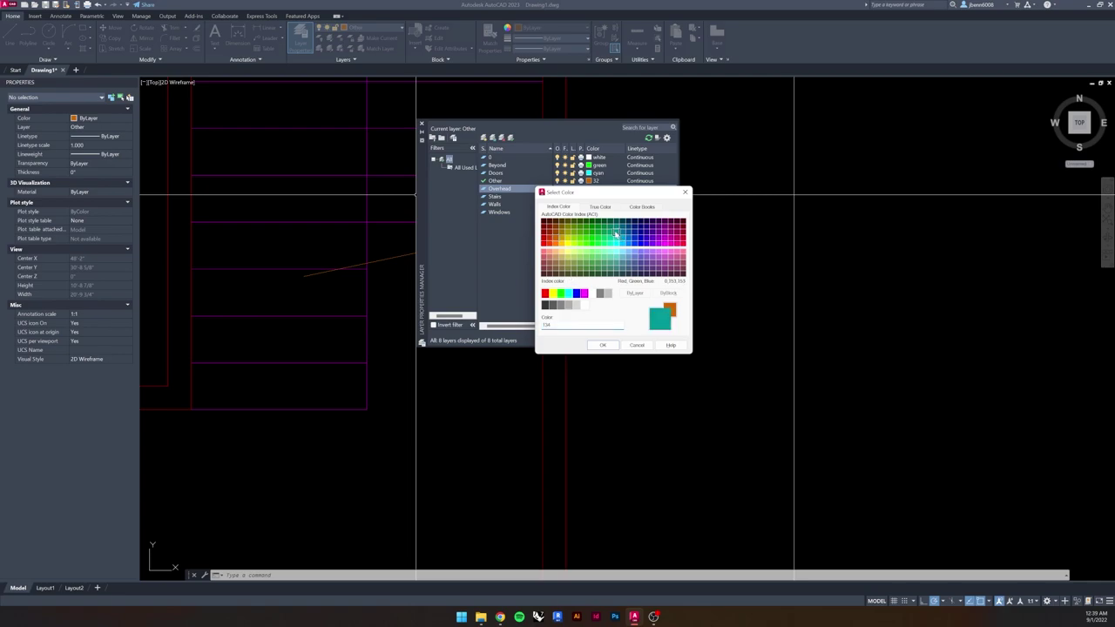
{"action": "left_click", "coordinate": [601, 345]}
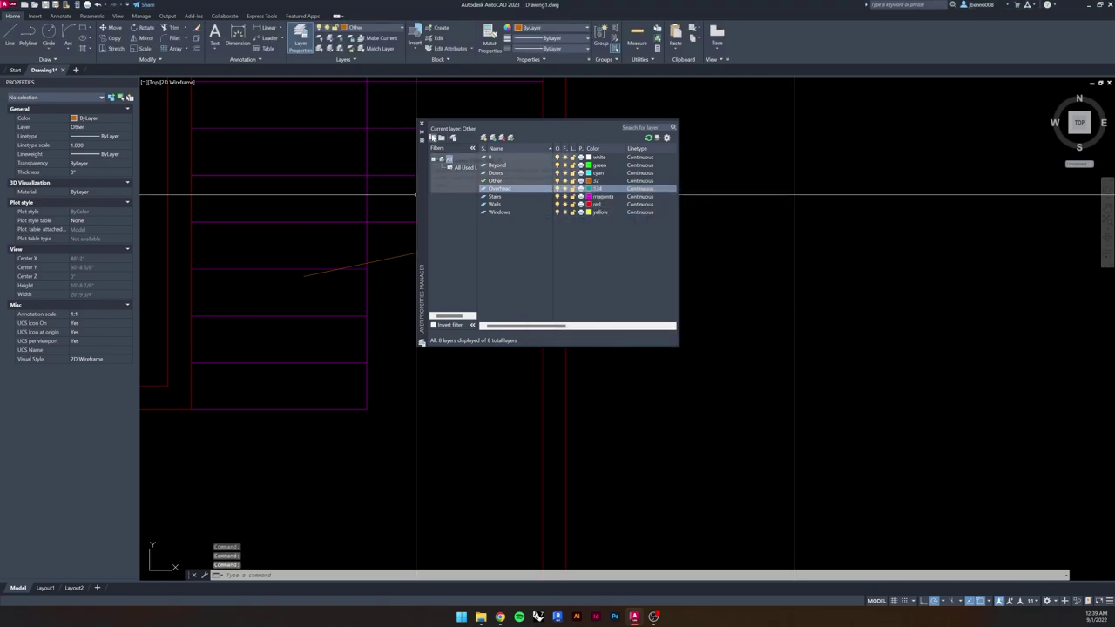
- Make Overhead the current layer
{"action": "left_click", "coordinate": [422, 127]}
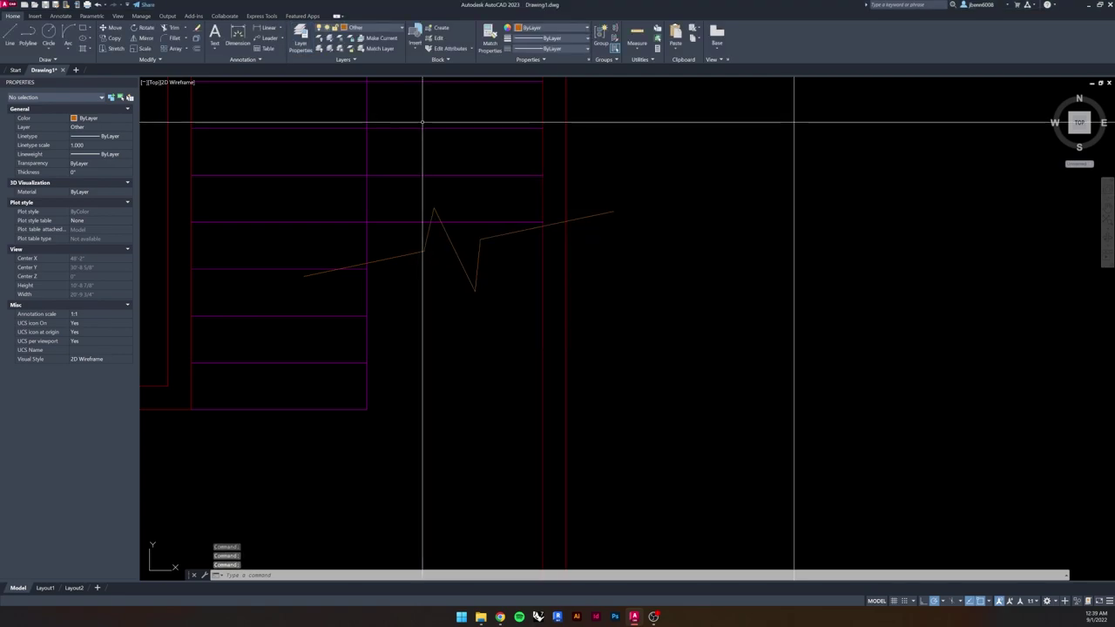
{"action": "left_click", "coordinate": [377, 30]}
{"action": "left_click", "coordinate": [361, 80]}
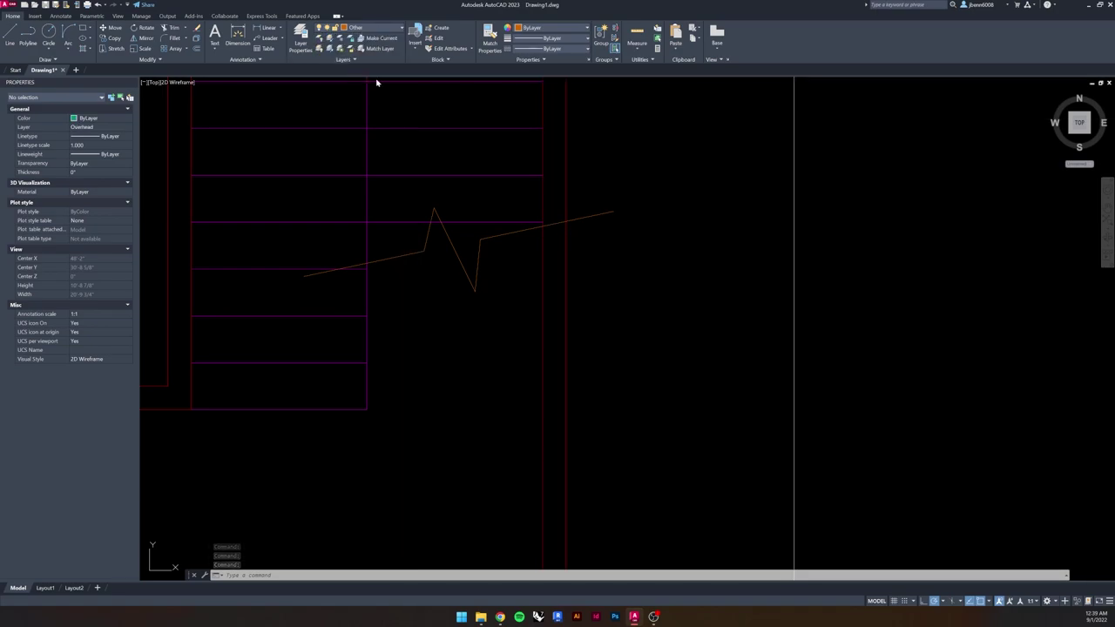
- Draw four Overhead tread lines from the vertical stair line to the right wall
{"action": "left_click", "coordinate": [11, 33]}
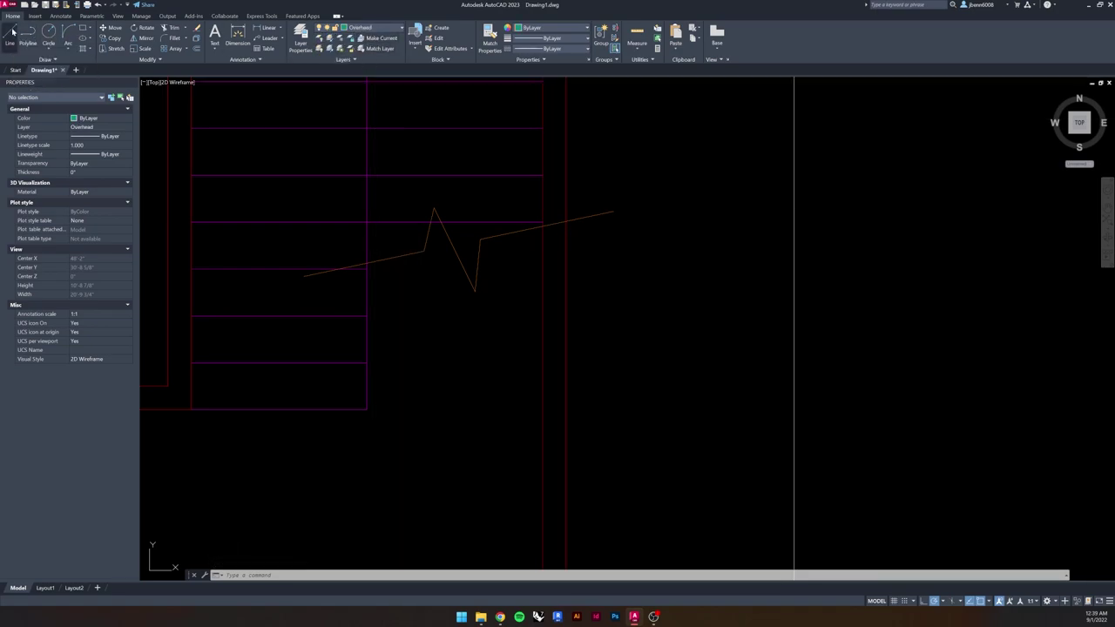
{"action": "left_click", "coordinate": [367, 269]}
{"action": "left_click", "coordinate": [541, 269]}
{"action": "key", "text": "Return"}
{"action": "key", "text": "Return"}
{"action": "left_click", "coordinate": [367, 315]}
{"action": "left_click", "coordinate": [542, 316]}
{"action": "key", "text": "Return"}
{"action": "key", "text": "Return"}
{"action": "left_click", "coordinate": [367, 364]}
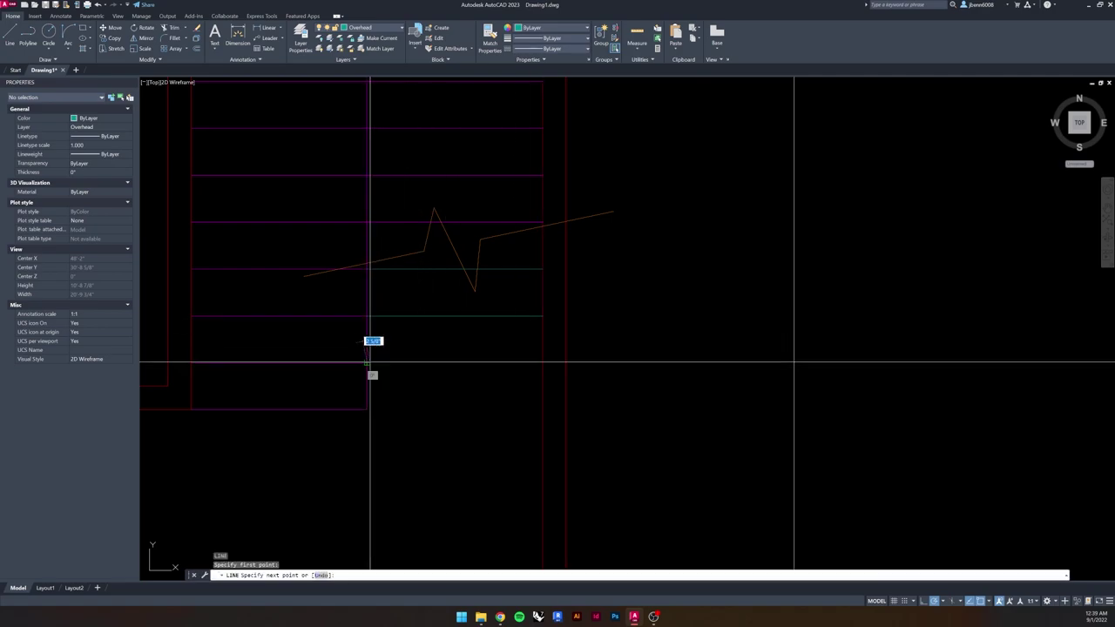
{"action": "left_click", "coordinate": [542, 363]}
{"action": "key", "text": "Return"}
{"action": "key", "text": "Return"}
{"action": "left_click", "coordinate": [367, 408]}
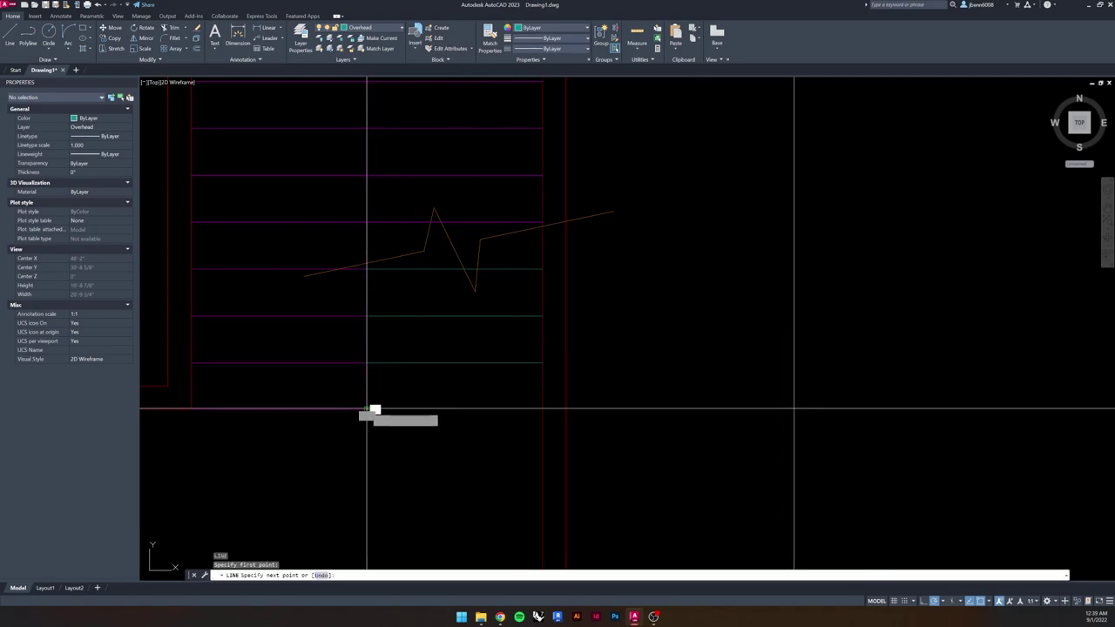
{"action": "left_click", "coordinate": [542, 409]}
{"action": "key", "text": "Escape"}
{"action": "key", "text": "Escape"}
{"action": "key", "text": "Escape"}
- Reopen the Layer Properties manager
{"action": "scroll", "coordinate": [489, 421], "scroll_direction": "up", "scroll_amount": 4}
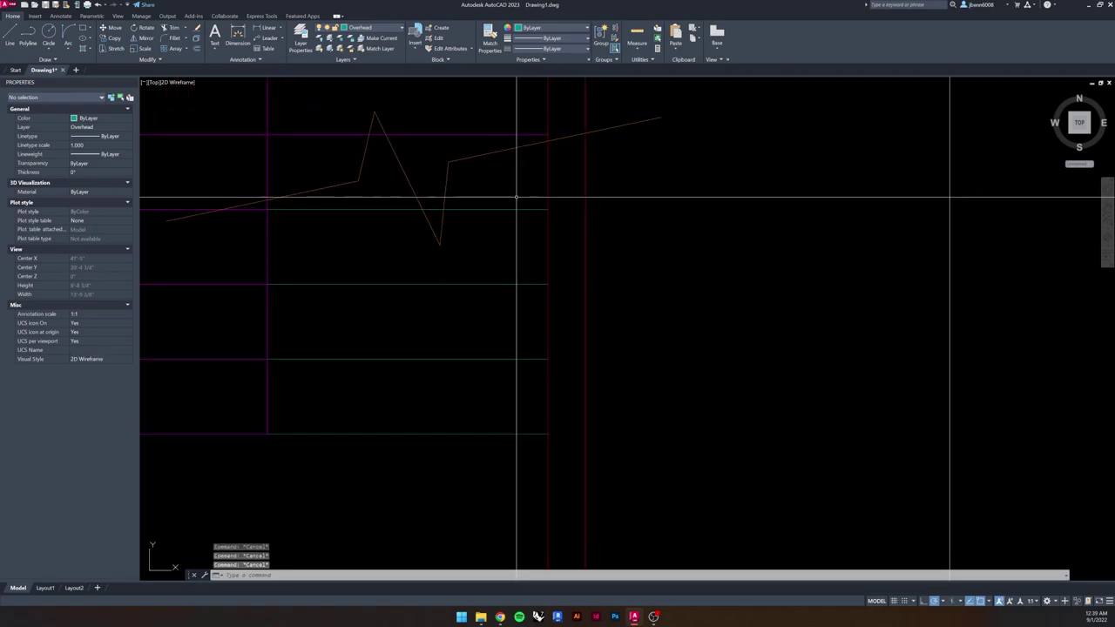
{"action": "left_click", "coordinate": [525, 186]}
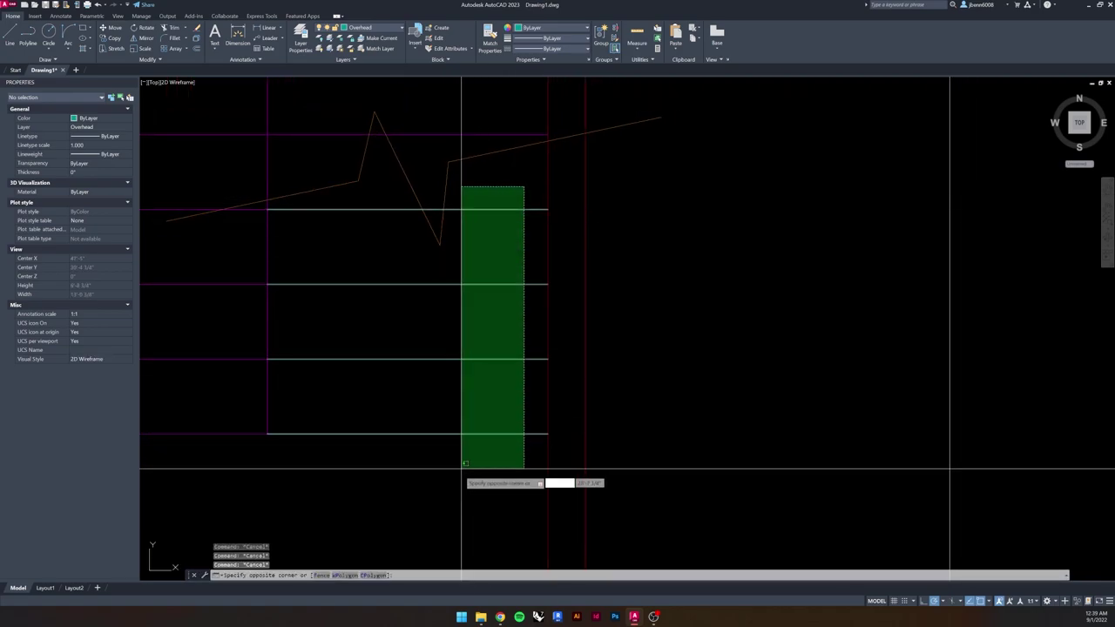
{"action": "key", "text": "Escape"}
{"action": "left_click", "coordinate": [301, 39]}
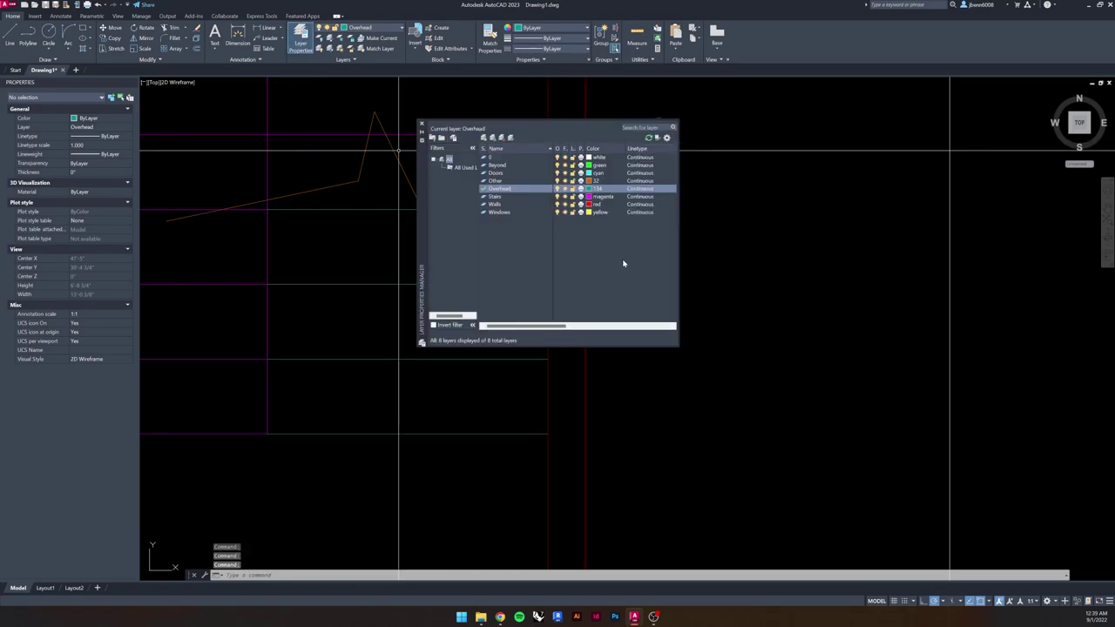
- Load ACAD_ISO02W100 and assign it as the Overhead layer's linetype
{"action": "left_click", "coordinate": [675, 213]}
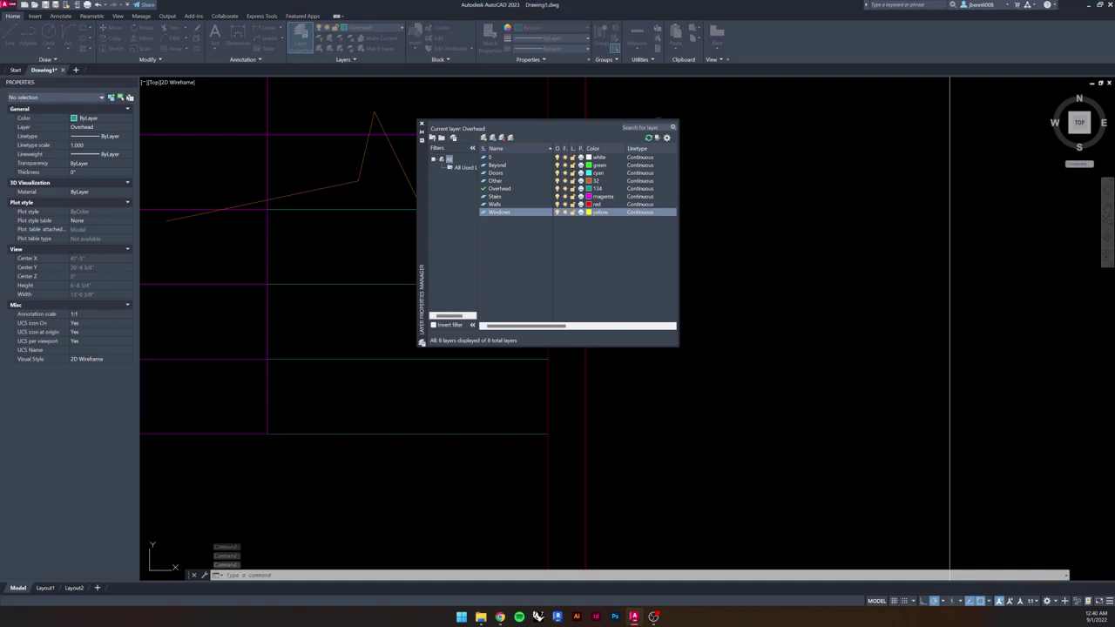
{"action": "left_click", "coordinate": [639, 189]}
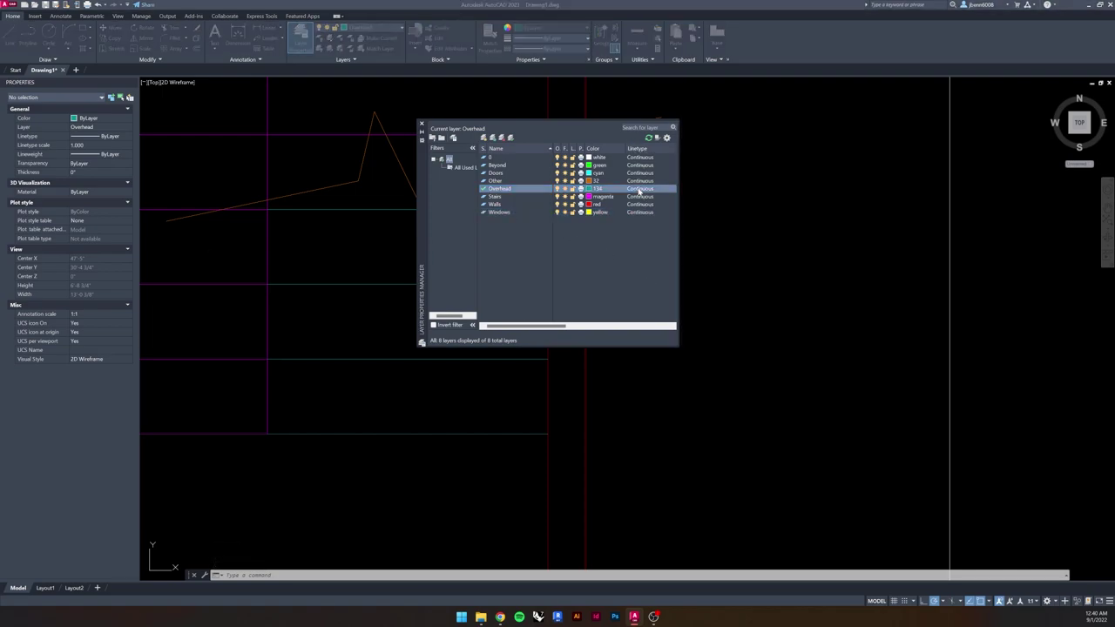
{"action": "left_click", "coordinate": [639, 188]}
{"action": "left_click_drag", "start_coordinate": [591, 152], "coordinate": [550, 247]}
{"action": "left_click", "coordinate": [602, 348]}
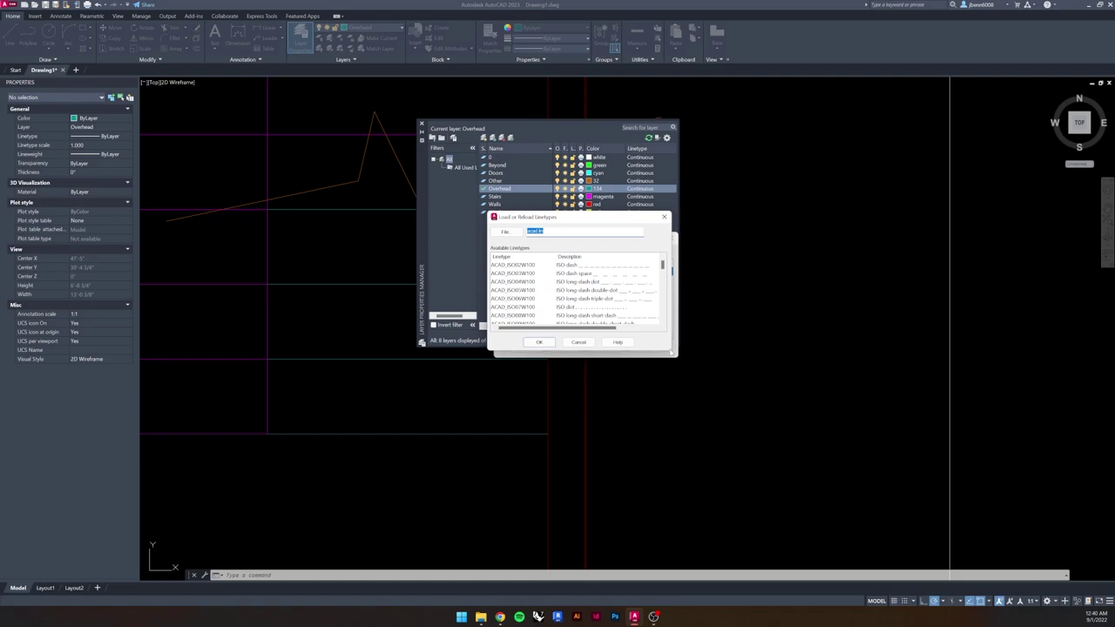
{"action": "left_click_drag", "start_coordinate": [667, 350], "coordinate": [718, 459]}
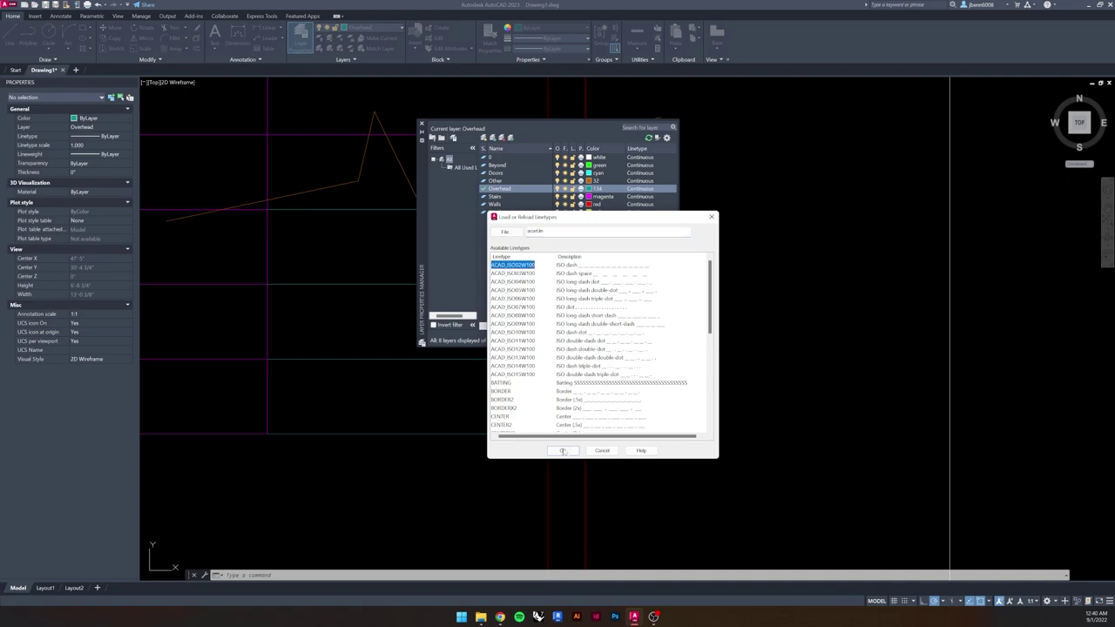
{"action": "left_click", "coordinate": [562, 451]}
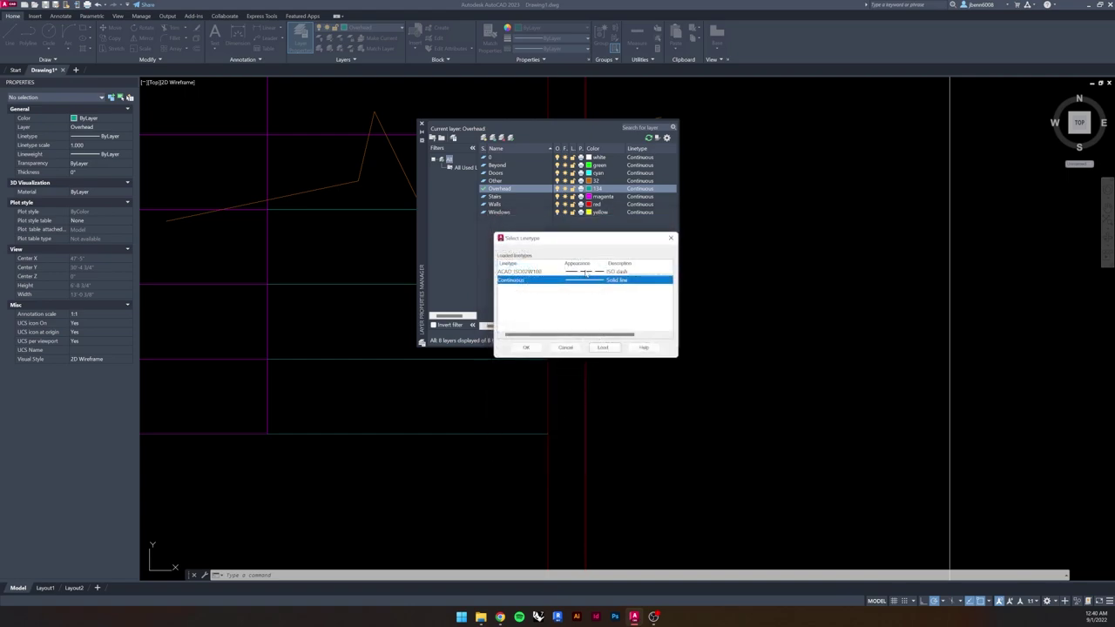
{"action": "left_click", "coordinate": [526, 347]}
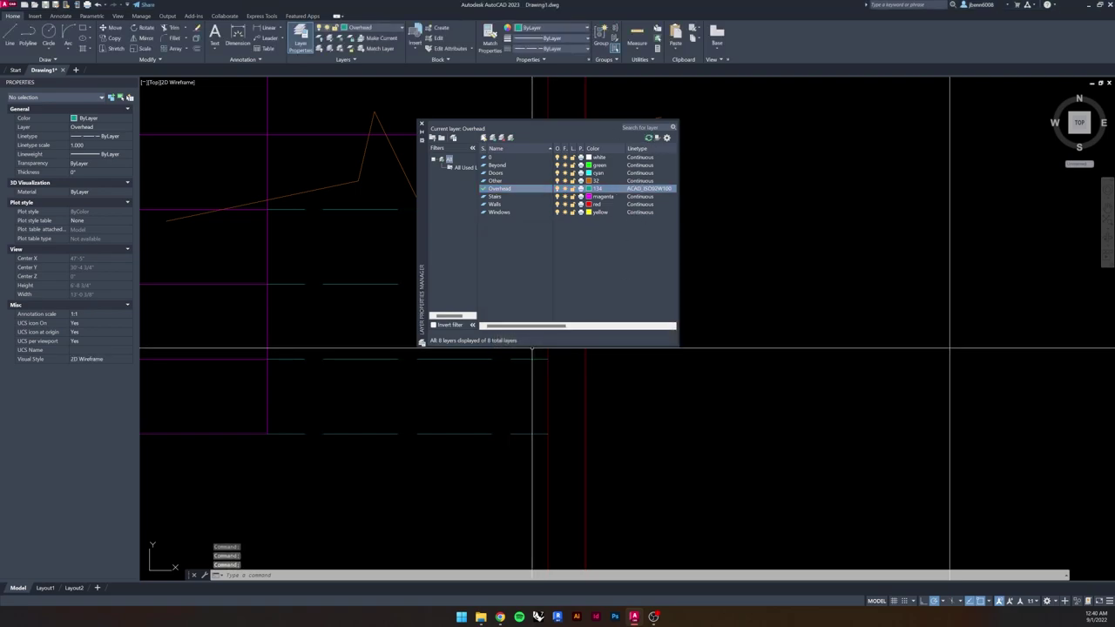
{"action": "left_click", "coordinate": [421, 125]}
{"action": "key", "text": "Escape"}
{"action": "key", "text": "Escape"}
- Window-select the four dashed tread lines twice, clearing the selection each time
{"action": "scroll", "coordinate": [357, 260], "scroll_direction": "down", "scroll_amount": 2}
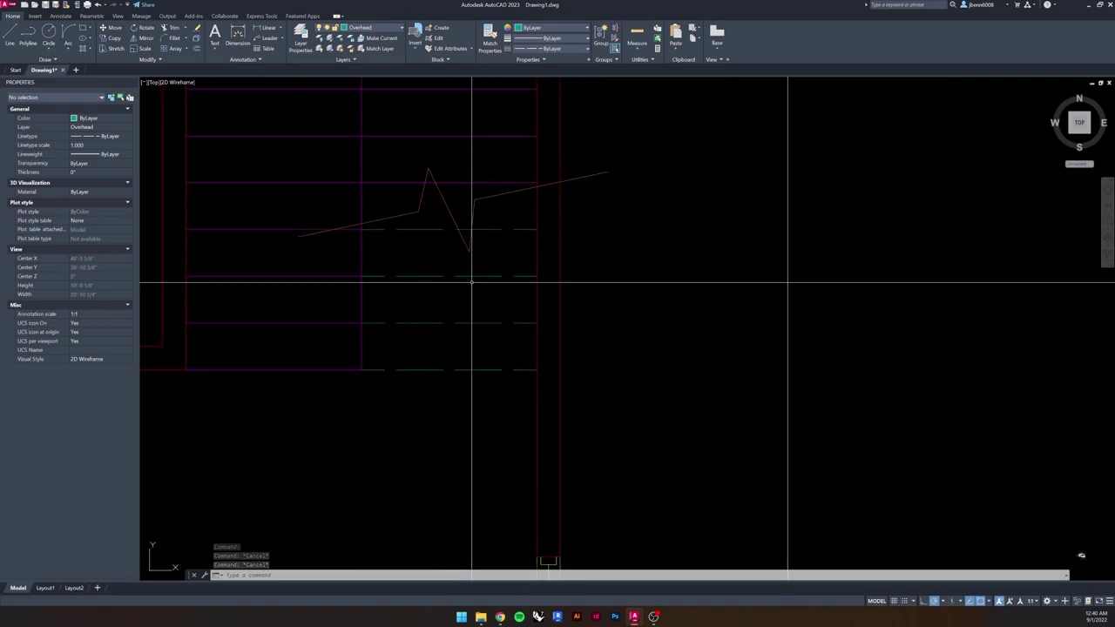
{"action": "left_click", "coordinate": [524, 213]}
{"action": "left_click", "coordinate": [492, 386]}
{"action": "key", "text": "Escape"}
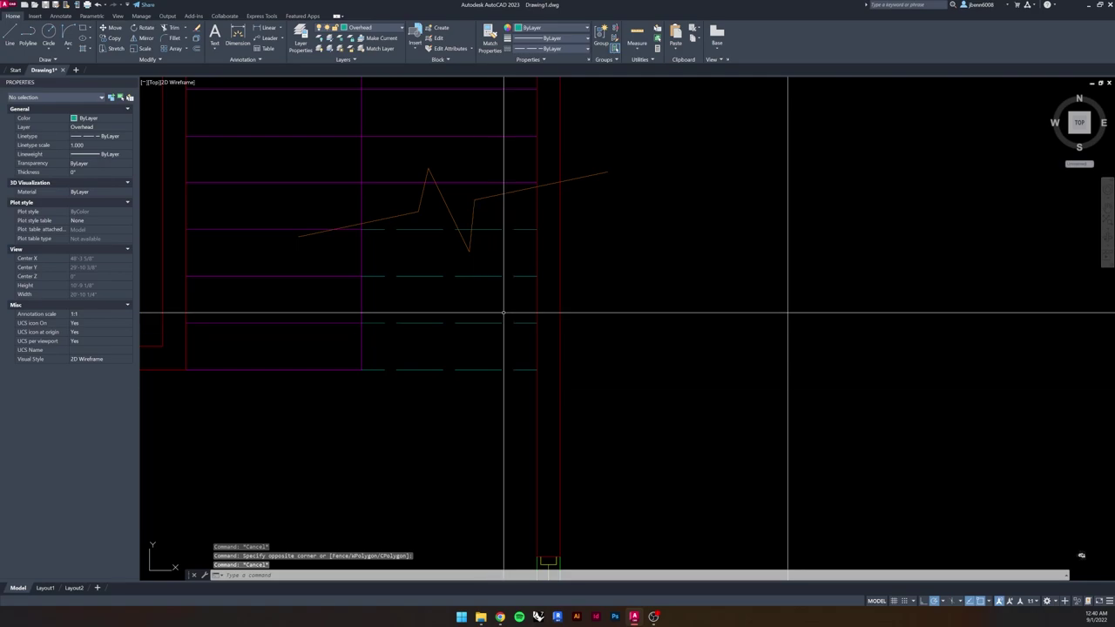
{"action": "left_click", "coordinate": [524, 217]}
{"action": "left_click", "coordinate": [480, 382]}
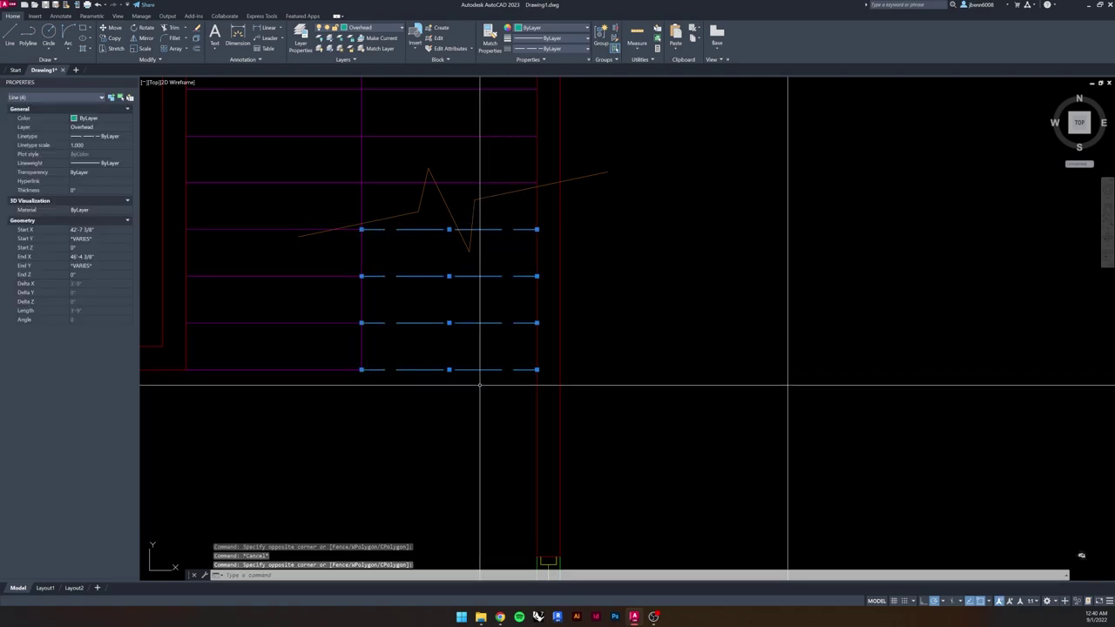
{"action": "key", "text": "Escape"}
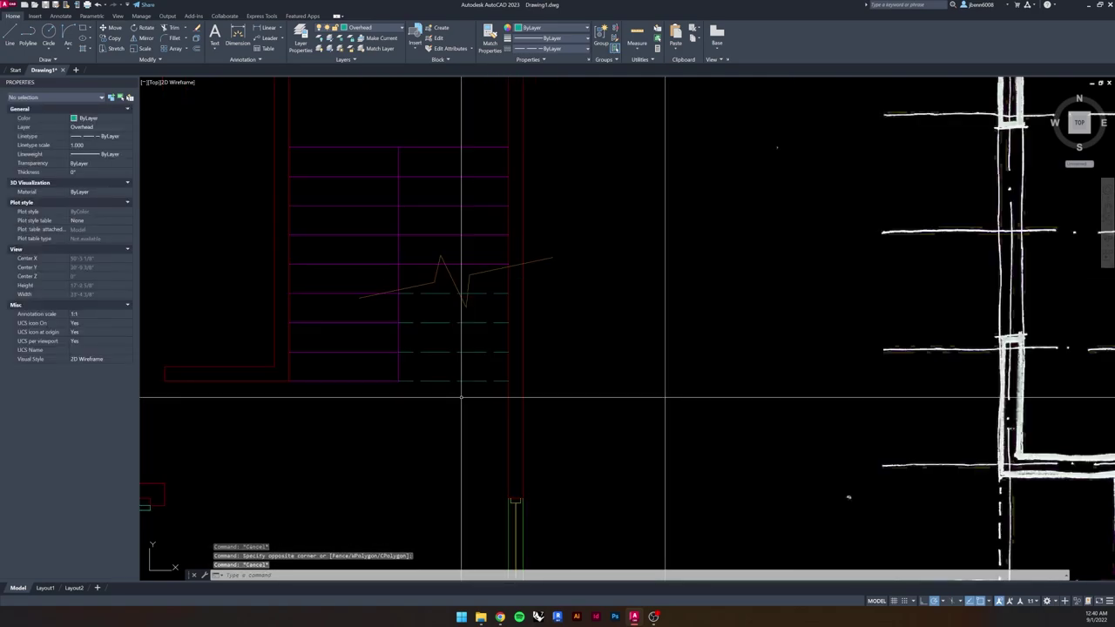
- Pan to show the sketch, recheck the dashed stair lines, and make Other current
{"action": "scroll", "coordinate": [344, 266], "scroll_direction": "down", "scroll_amount": 2}
{"action": "middle_click_drag", "start_coordinate": [340, 269], "coordinate": [381, 368]}
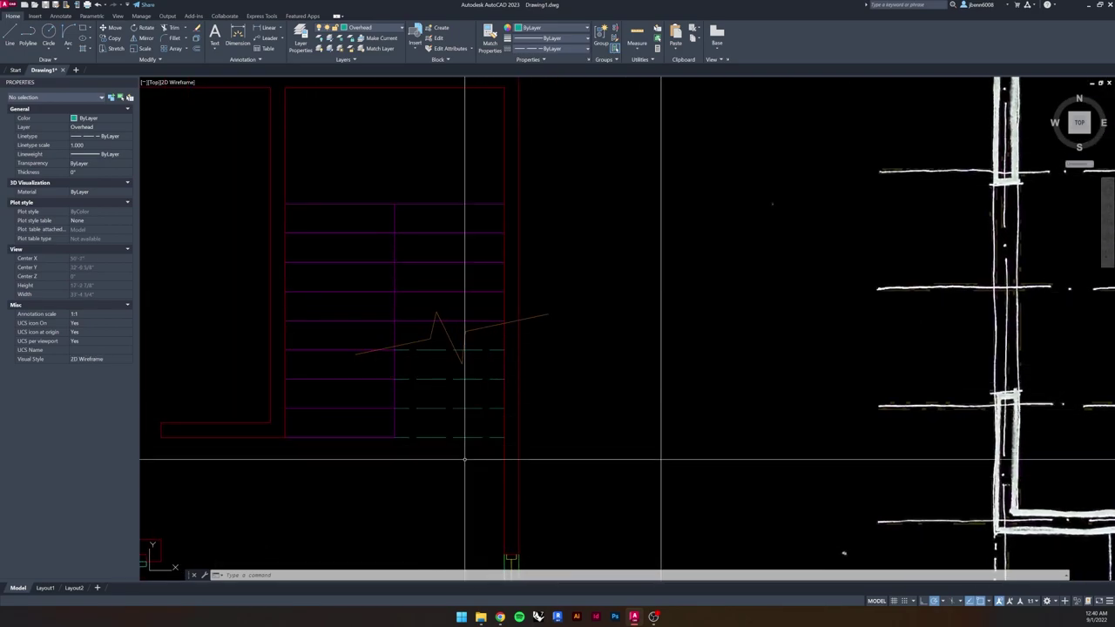
{"action": "left_click", "coordinate": [493, 346]}
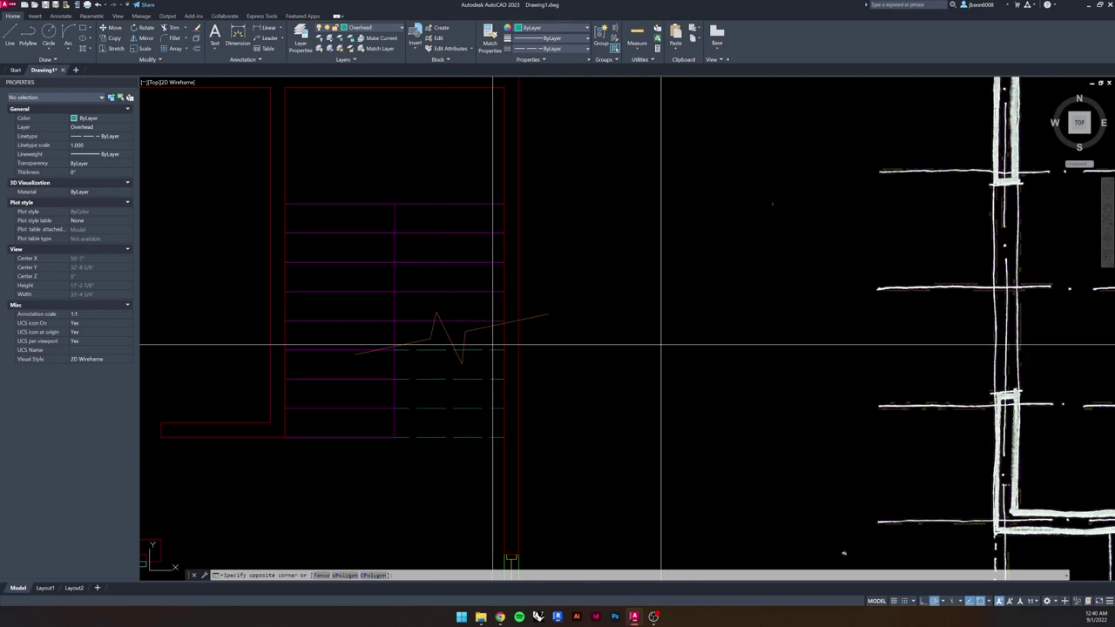
{"action": "left_click", "coordinate": [474, 477]}
{"action": "key", "text": "Escape"}
{"action": "key", "text": "Escape"}
{"action": "key", "text": "Escape"}
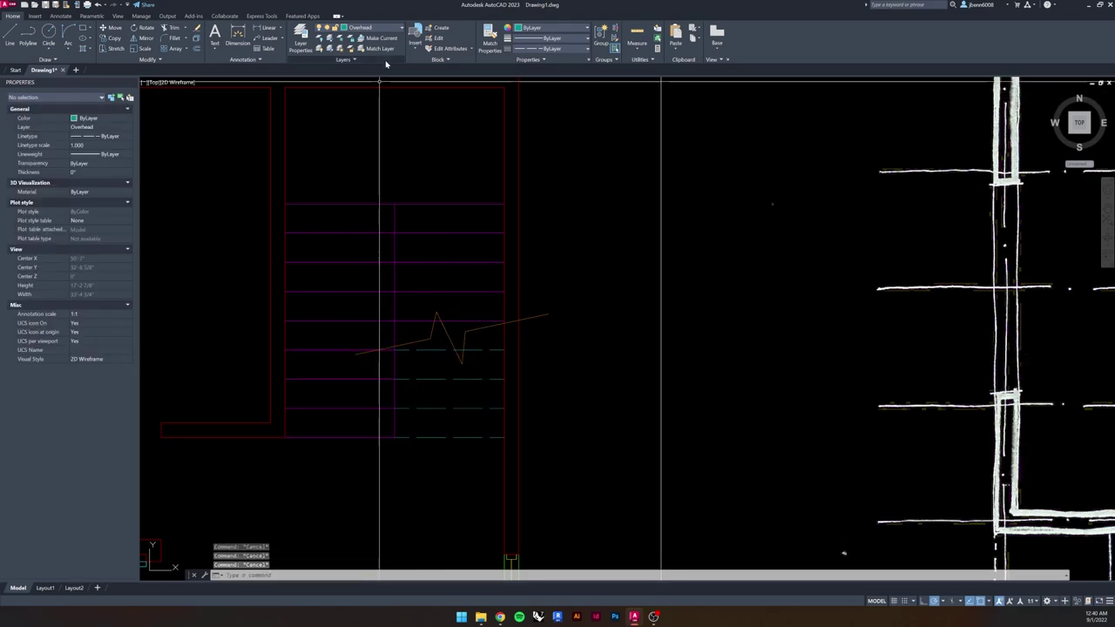
{"action": "left_click", "coordinate": [377, 32]}
{"action": "left_click", "coordinate": [359, 69]}
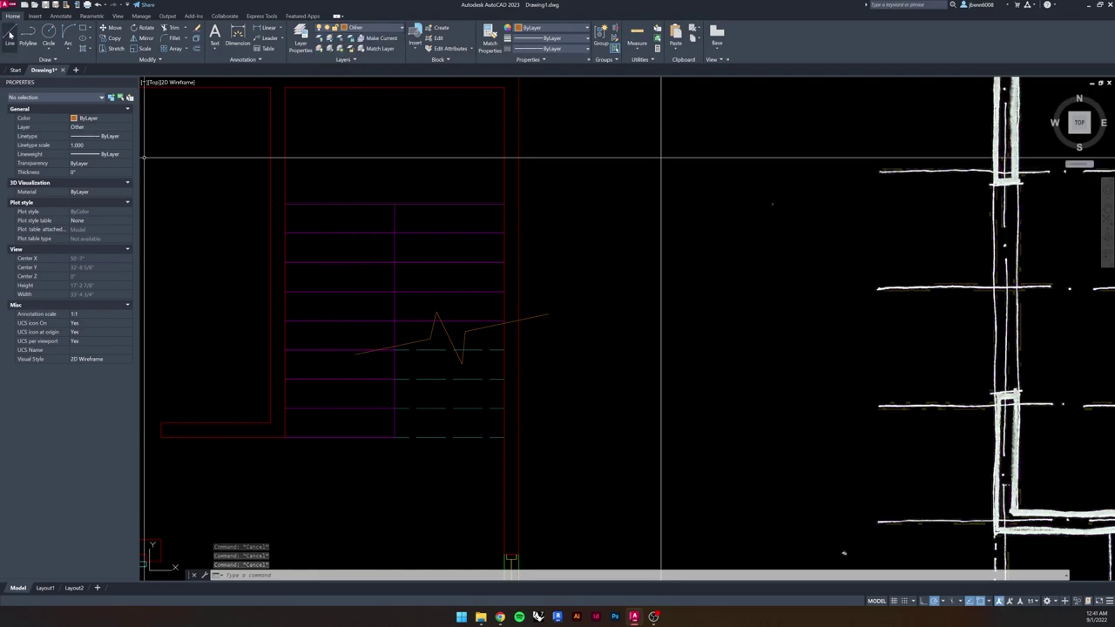
- Draw the arrow shaft up the stair from the stair line's midpoint
{"action": "left_click", "coordinate": [10, 35]}
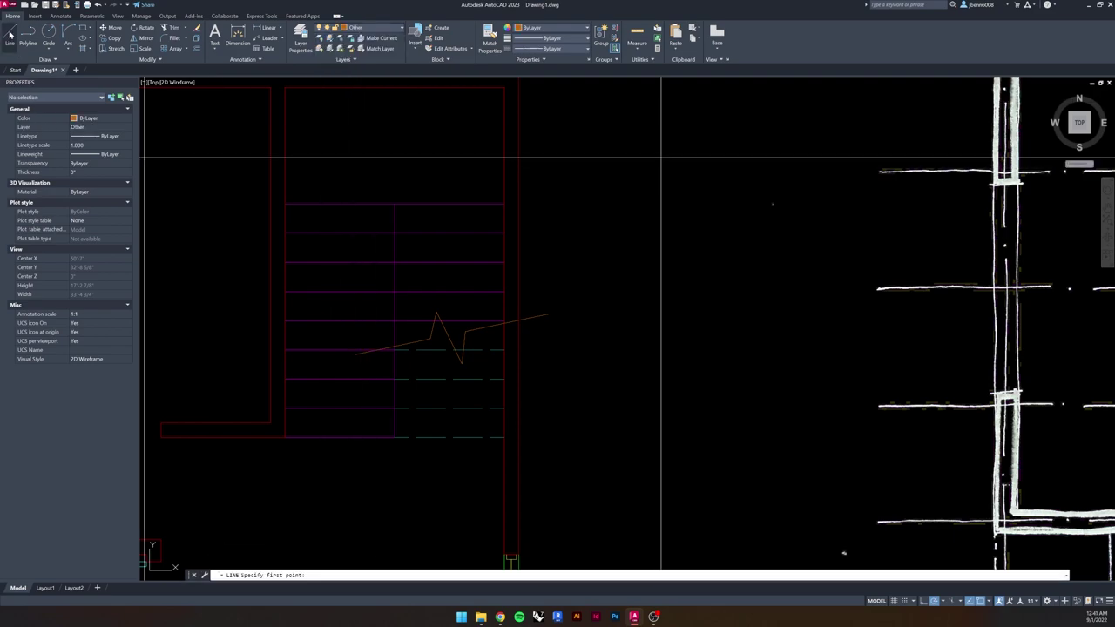
{"action": "left_click", "coordinate": [340, 436]}
{"action": "scroll", "coordinate": [343, 236], "scroll_direction": "up", "scroll_amount": 4}
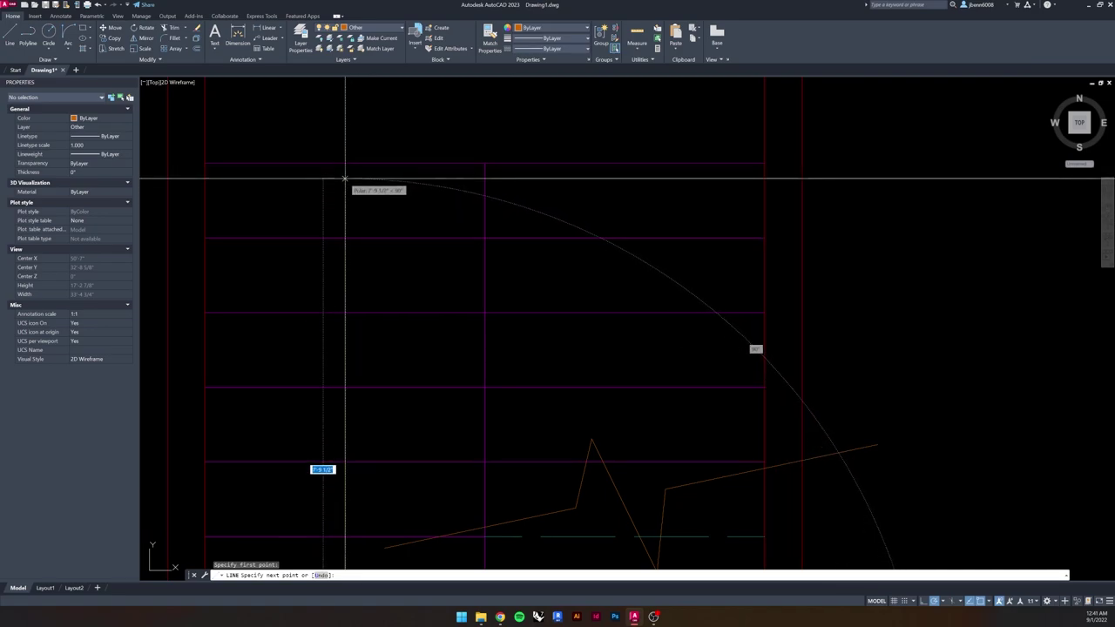
{"action": "left_click", "coordinate": [345, 178]}
{"action": "key", "text": "Return"}
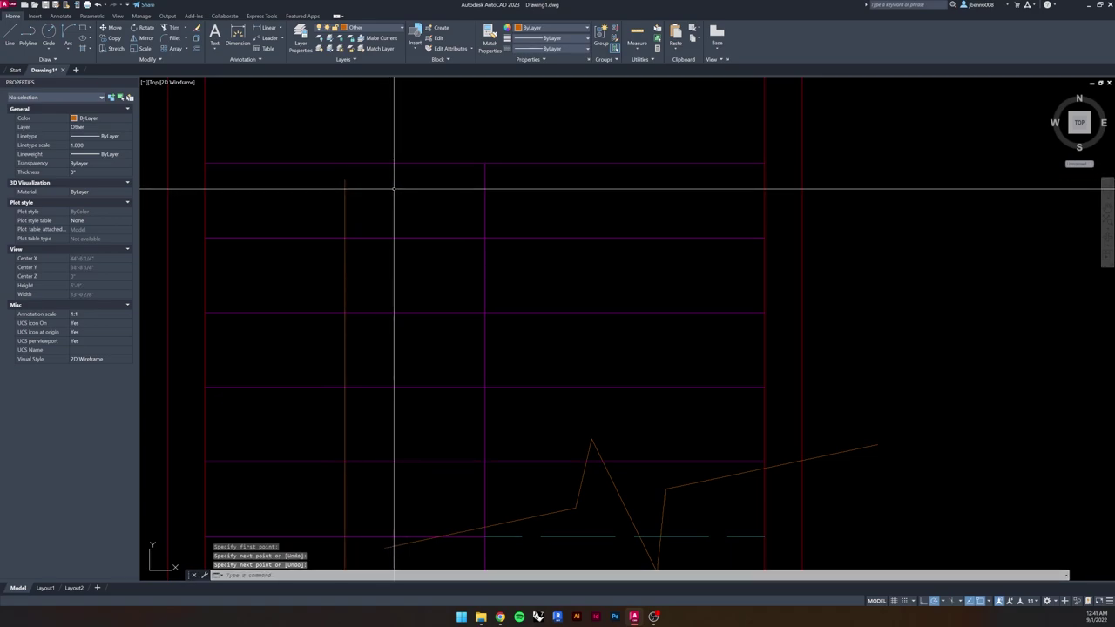
- Mirror the diagonal arrowhead stroke about the shaft, keeping the original stroke
{"action": "key", "text": "Return"}
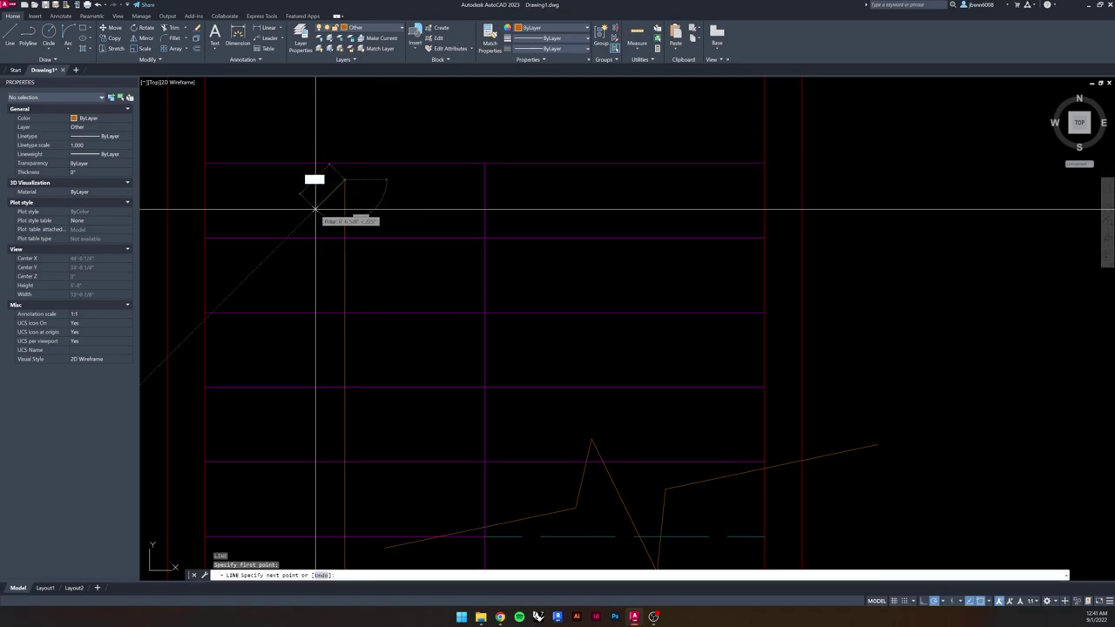
{"action": "key", "text": "Escape"}
{"action": "key", "text": "Escape"}
{"action": "key", "text": "Escape"}
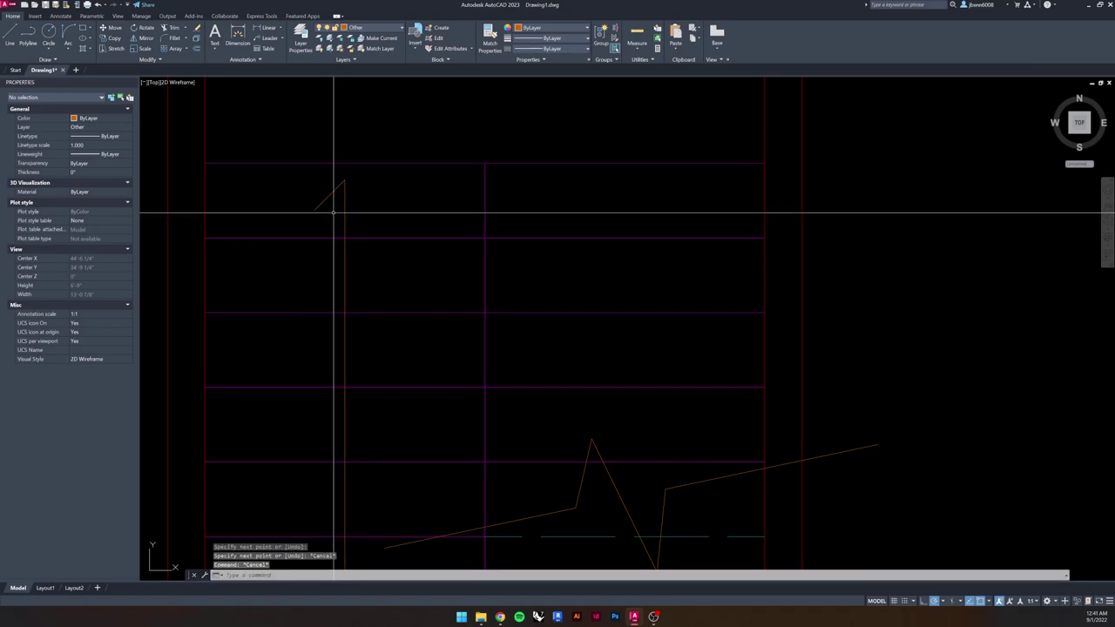
{"action": "left_click", "coordinate": [336, 198]}
{"action": "left_click", "coordinate": [304, 210]}
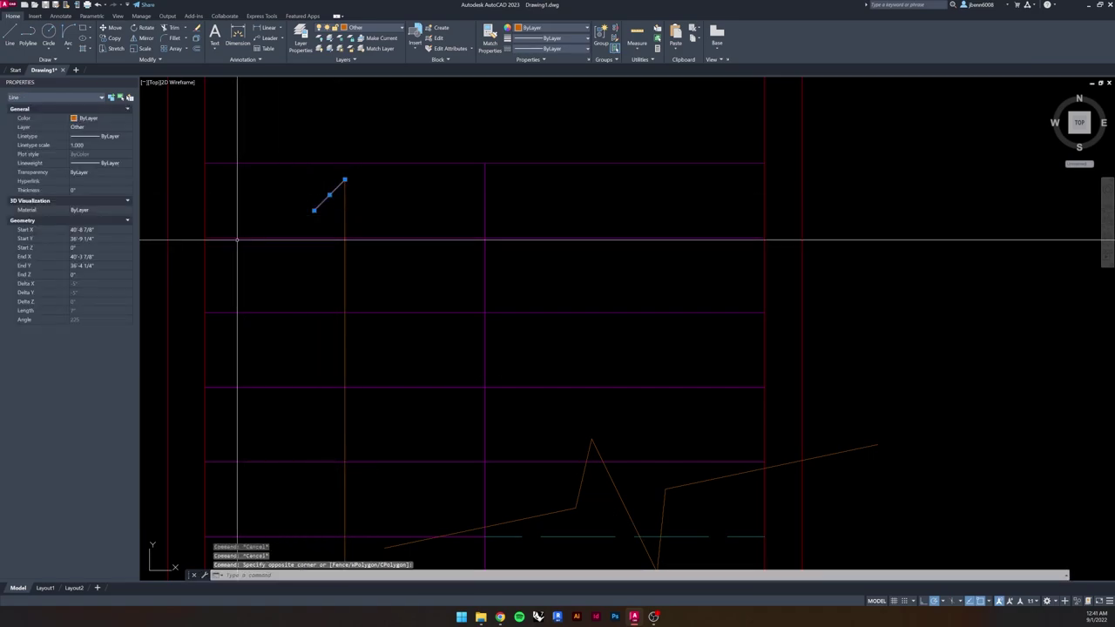
{"action": "key", "text": "Return"}
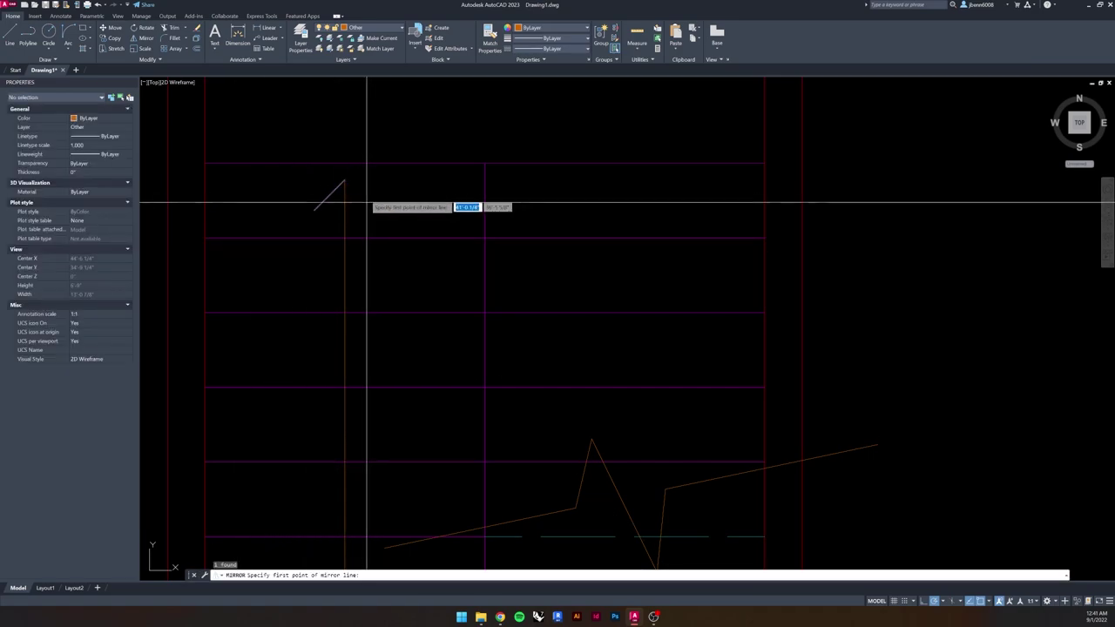
{"action": "left_click", "coordinate": [344, 181]}
{"action": "left_click", "coordinate": [344, 271]}
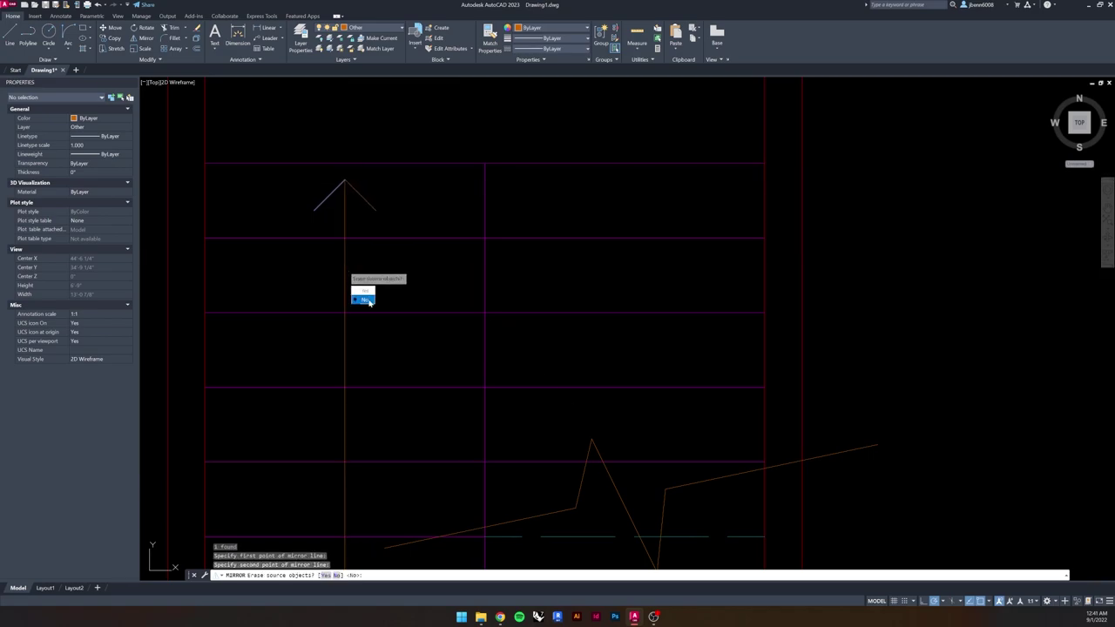
{"action": "left_click", "coordinate": [364, 299]}
{"action": "key", "text": "Escape"}
{"action": "scroll", "coordinate": [368, 246], "scroll_direction": "down", "scroll_amount": 3}
{"action": "scroll", "coordinate": [383, 314], "scroll_direction": "down", "scroll_amount": 2}
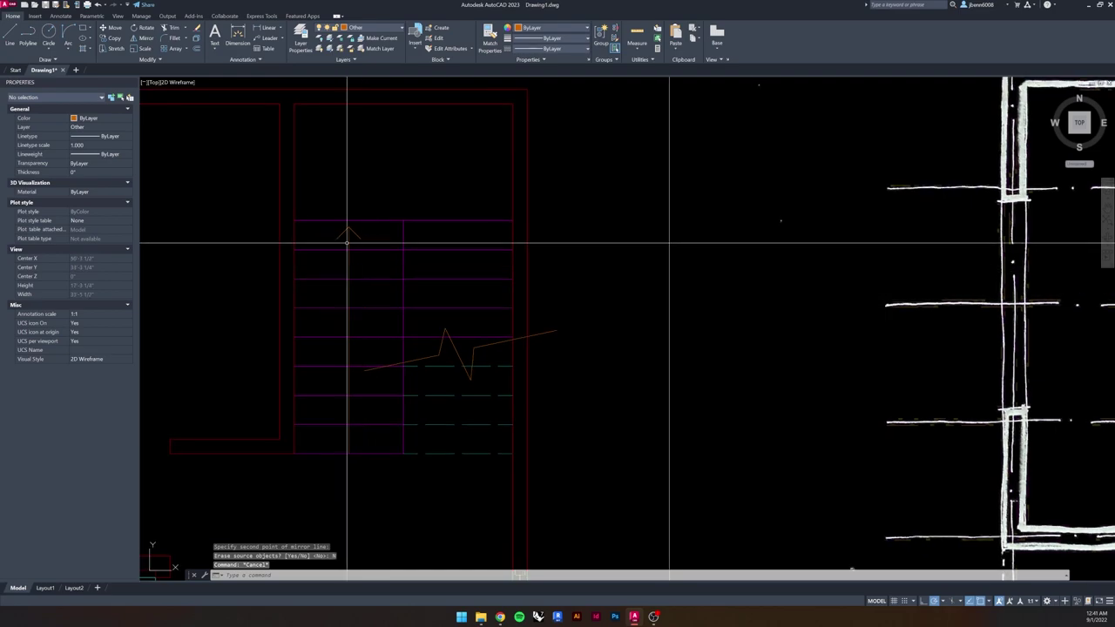
- Select the three-line stair arrow and the zigzag break line, then clear the selection
{"action": "left_click", "coordinate": [368, 223]}
{"action": "left_click", "coordinate": [330, 242]}
{"action": "left_click", "coordinate": [480, 352]}
{"action": "left_click", "coordinate": [428, 363]}
{"action": "key", "text": "Escape"}
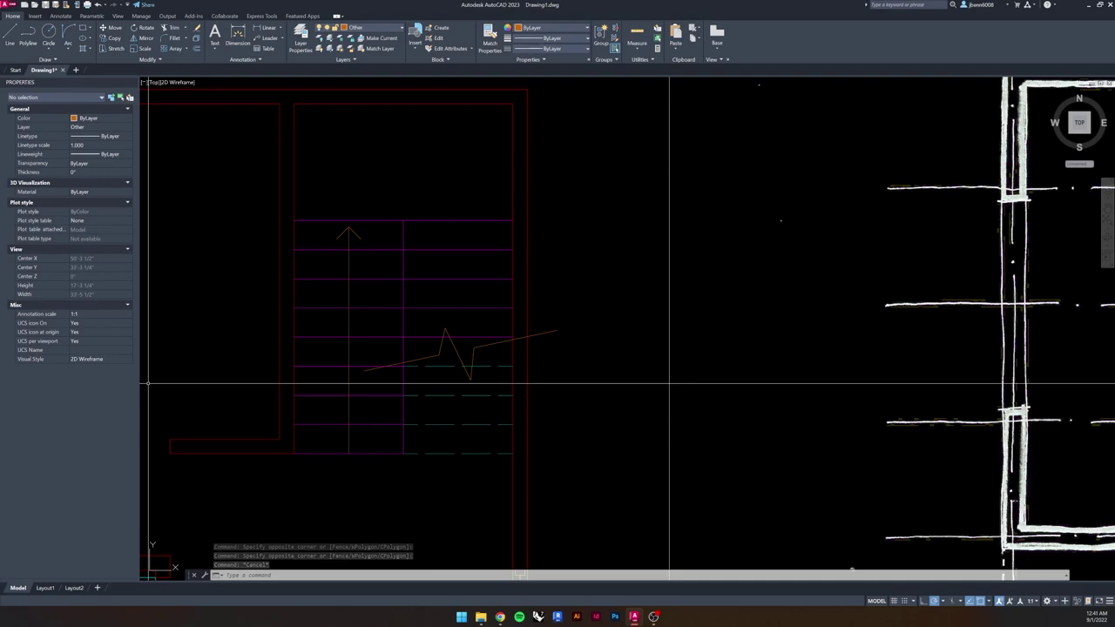
- Zoom out and make Overhead the current layer
{"action": "scroll", "coordinate": [522, 163], "scroll_direction": "down", "scroll_amount": 4}
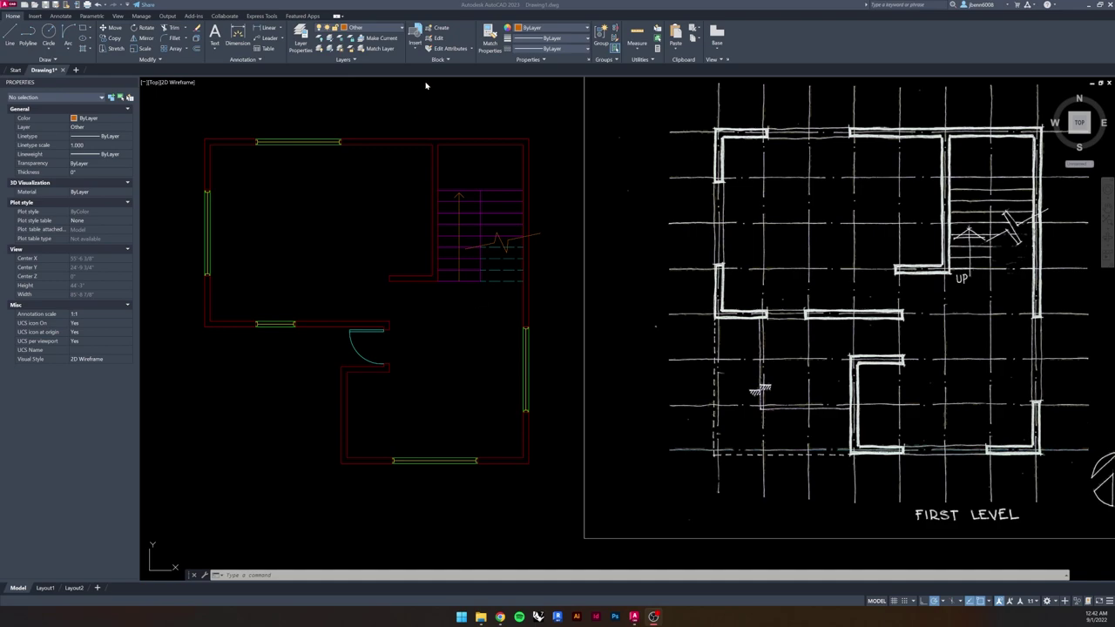
{"action": "left_click", "coordinate": [384, 28]}
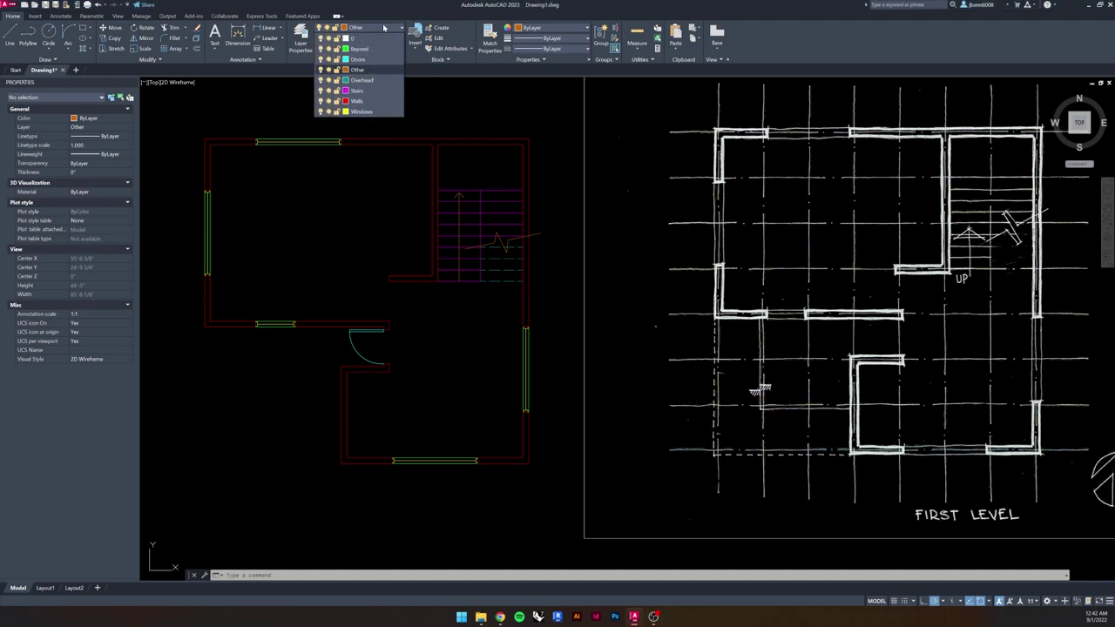
{"action": "left_click", "coordinate": [362, 80]}
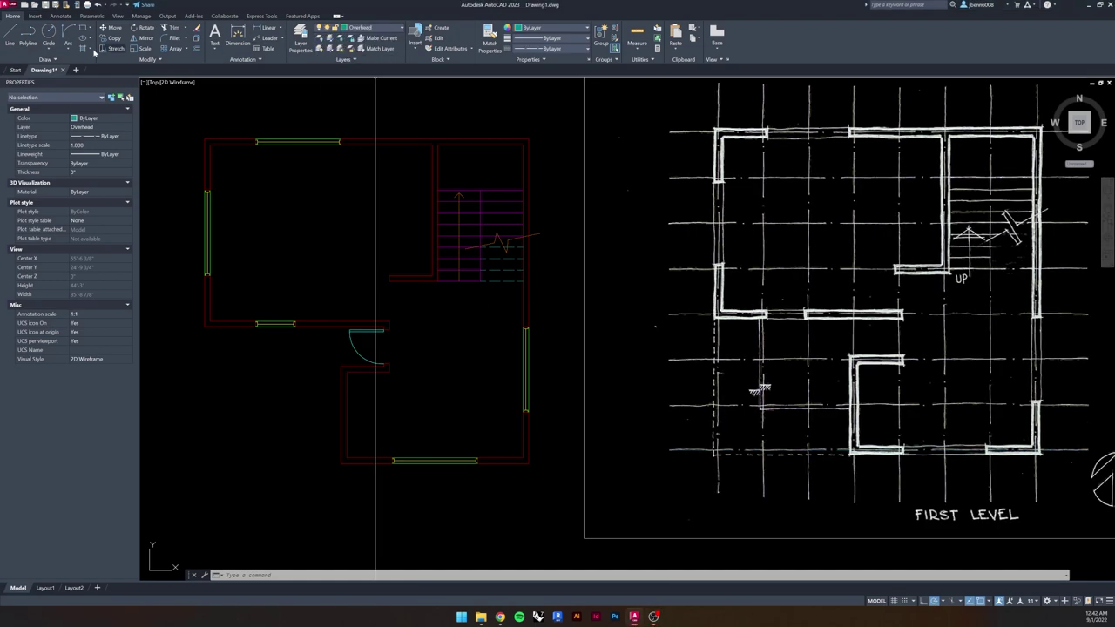
- Draw a dashed Overhead line from the wall corner down toward the plan's bottom
{"action": "left_click", "coordinate": [11, 33]}
{"action": "left_click", "coordinate": [206, 327]}
{"action": "left_click", "coordinate": [206, 423]}
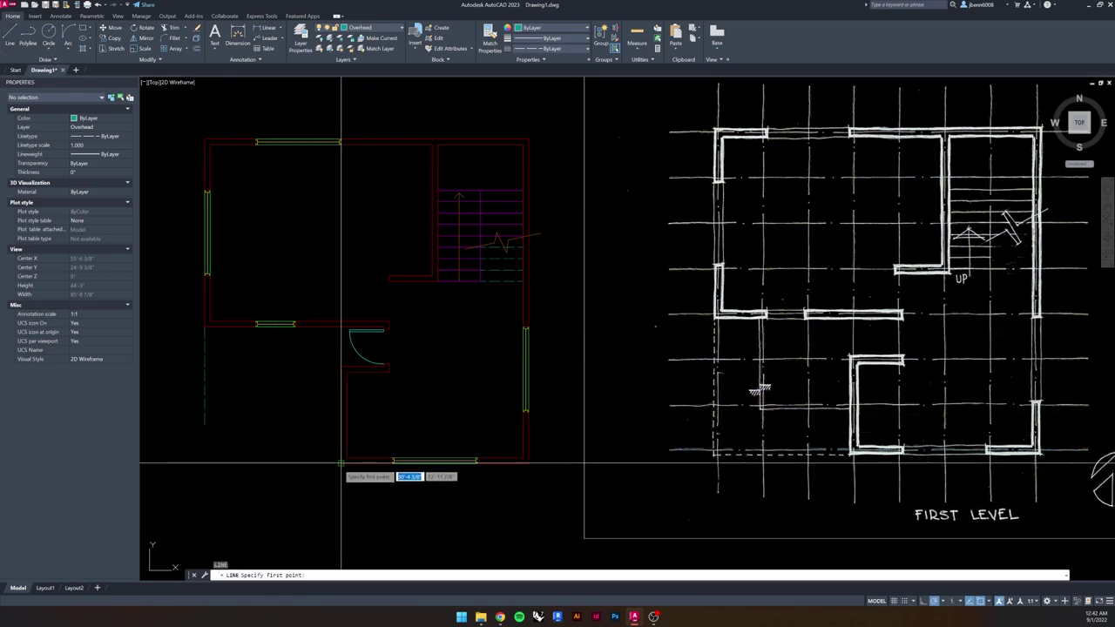
{"action": "key", "text": "Escape"}
- Try a fillet on the dashed bottom line, then cancel it
{"action": "type", "text": "f"}
{"action": "key", "text": "Return"}
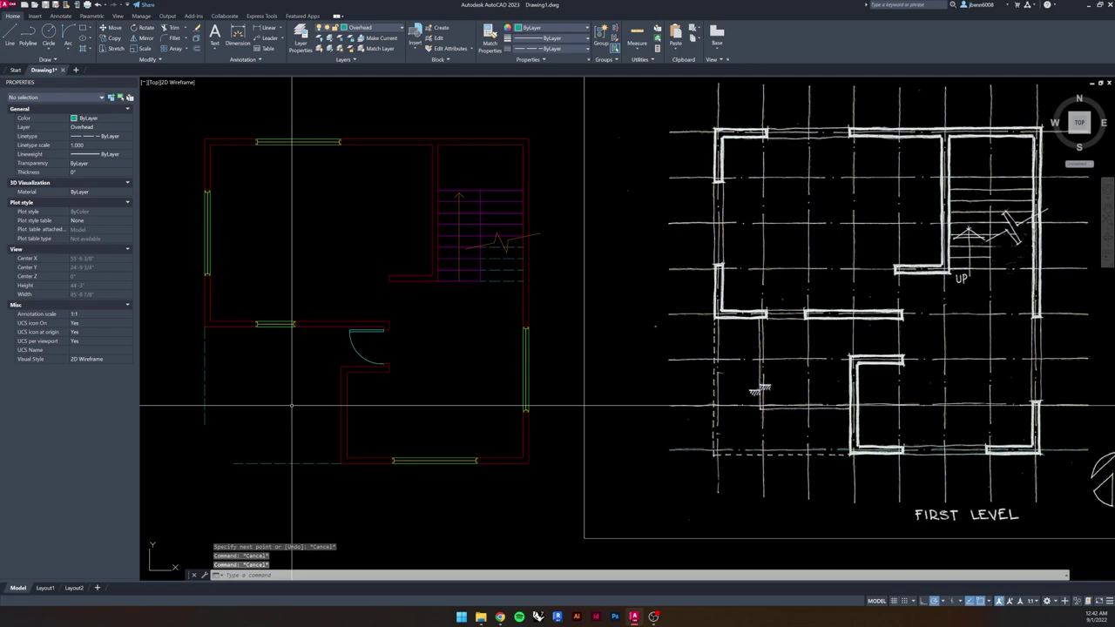
{"action": "left_click", "coordinate": [284, 465]}
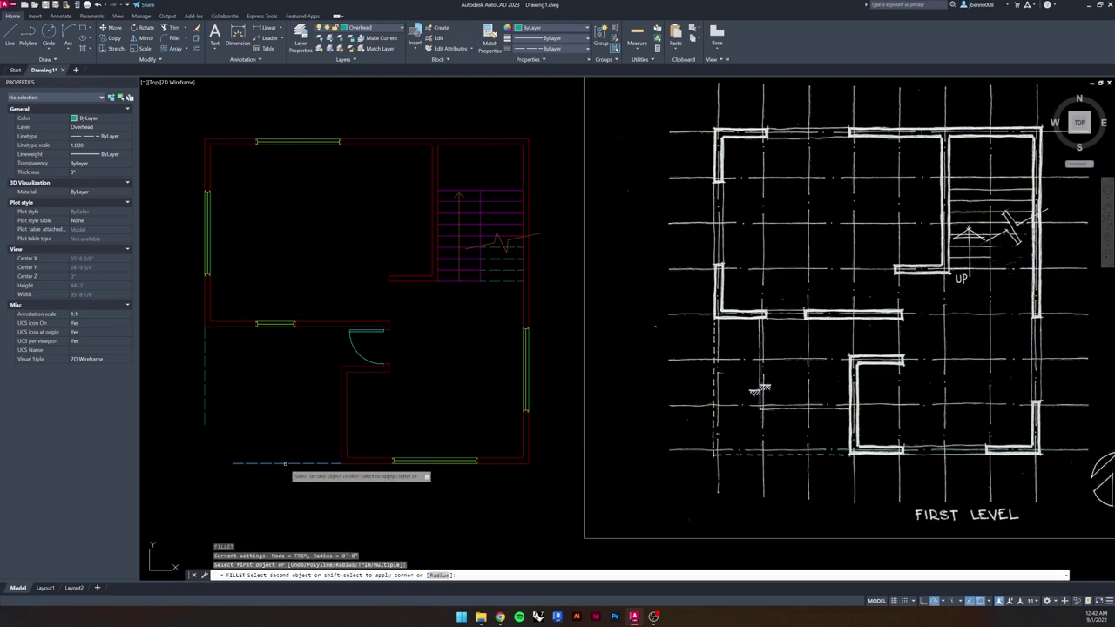
{"action": "key", "text": "Escape"}
{"action": "key", "text": "Escape"}
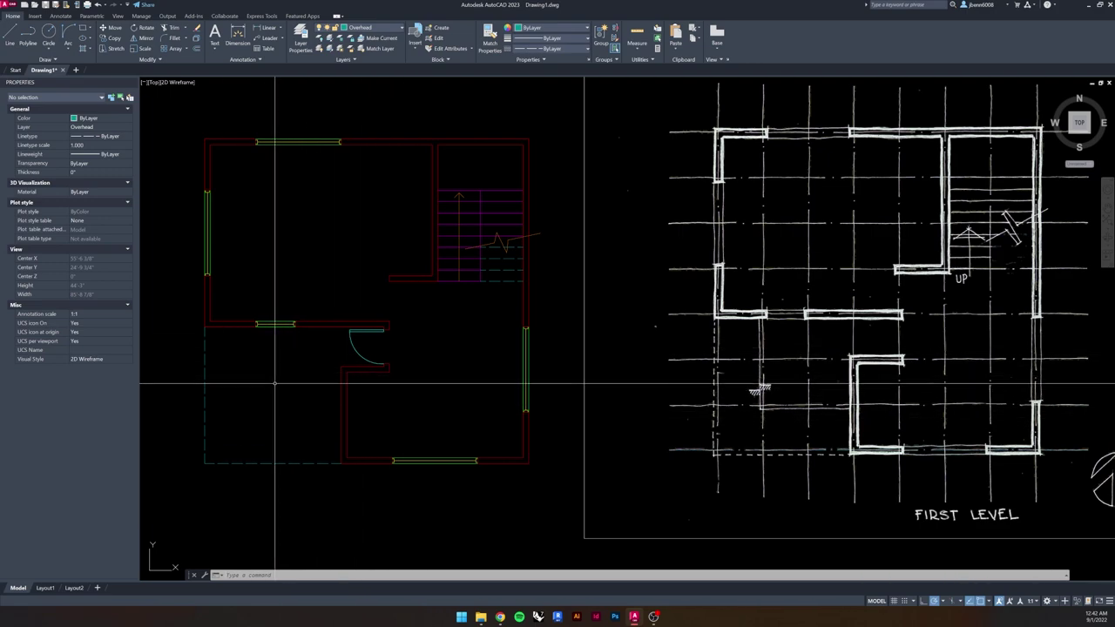
- Make Beyond the current layer and review the sketch before returning to the plan's entrance
{"action": "left_click", "coordinate": [371, 28]}
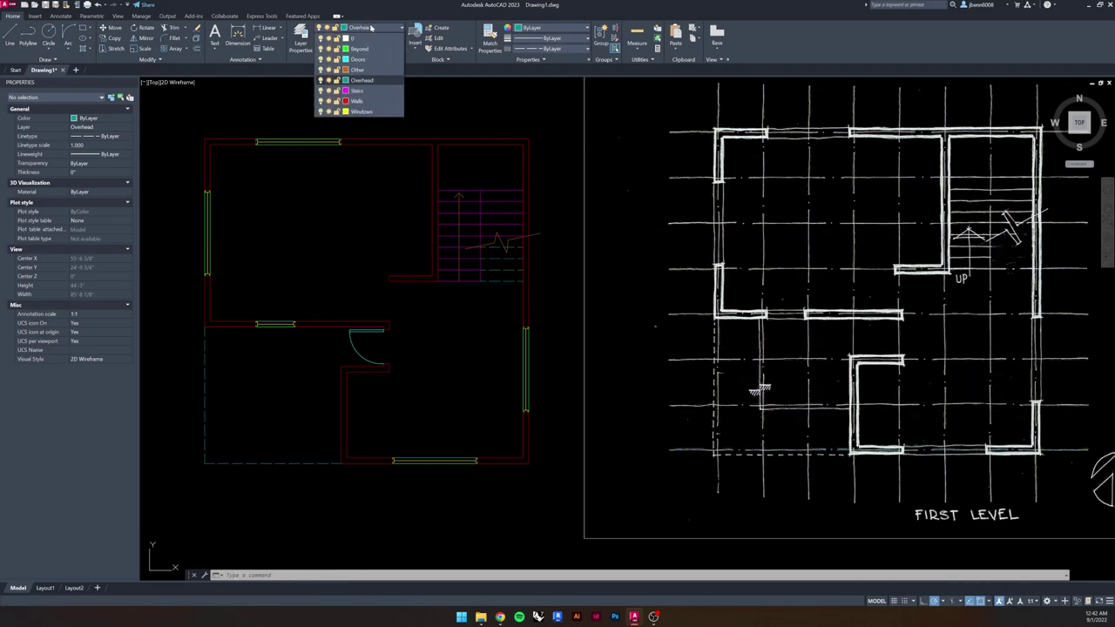
{"action": "left_click", "coordinate": [361, 50]}
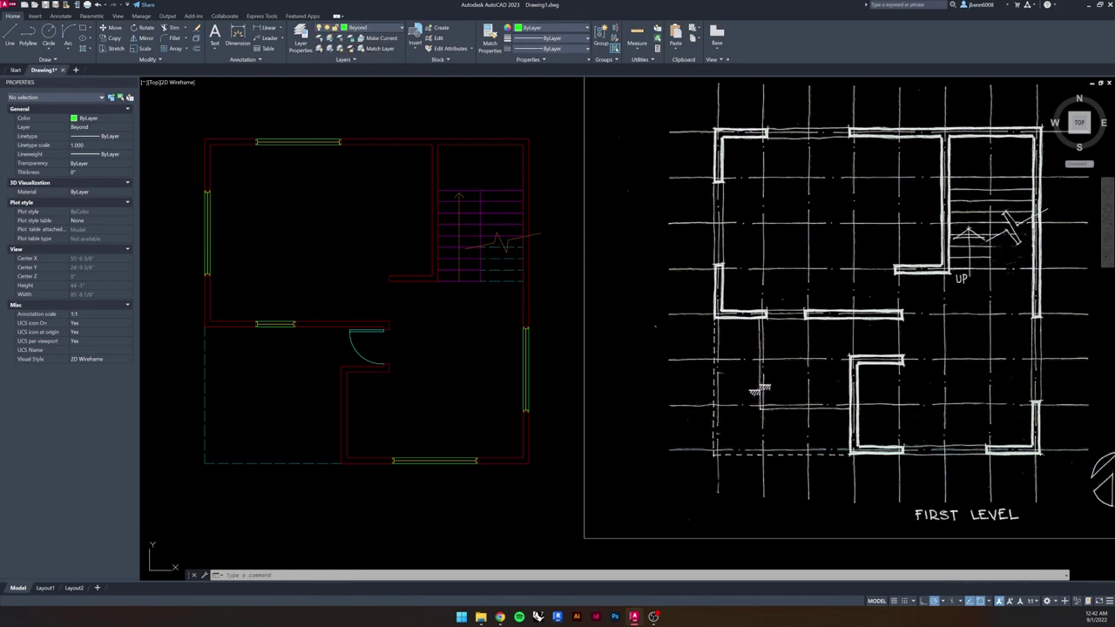
{"action": "left_click", "coordinate": [10, 33]}
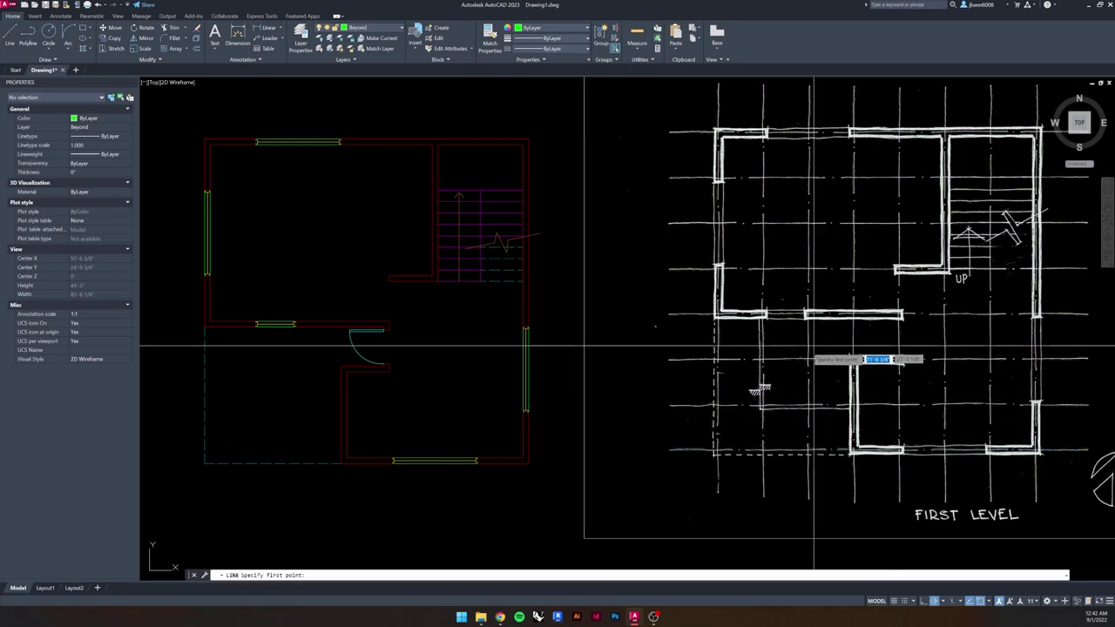
{"action": "scroll", "coordinate": [817, 347], "scroll_direction": "up", "scroll_amount": 5}
{"action": "middle_click_drag", "start_coordinate": [542, 279], "coordinate": [521, 274]}
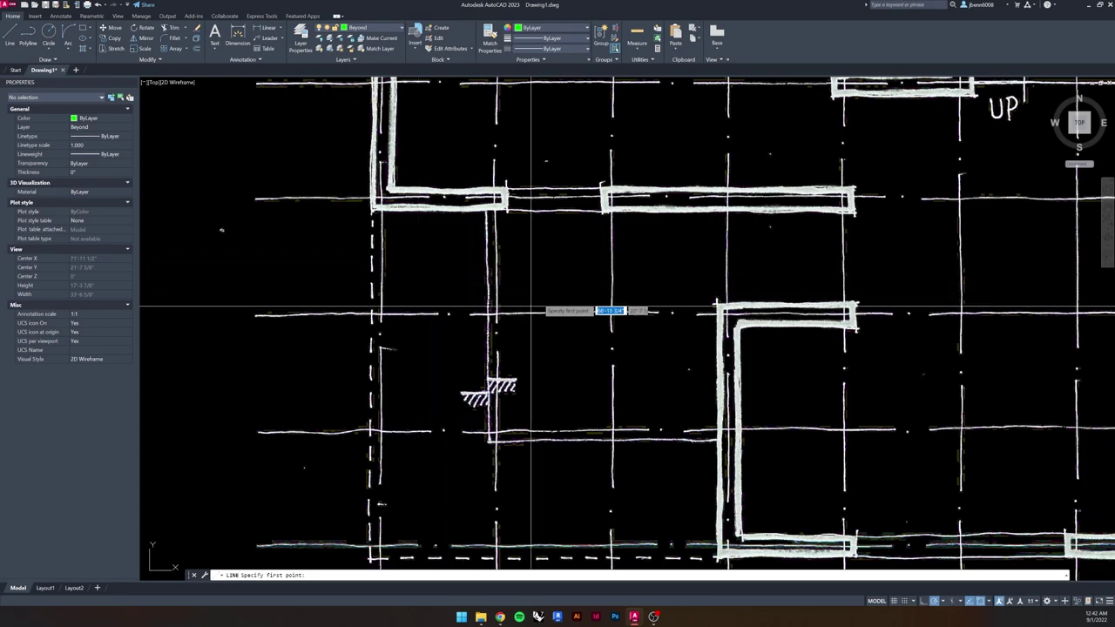
{"action": "scroll", "coordinate": [495, 270], "scroll_direction": "down", "scroll_amount": 2}
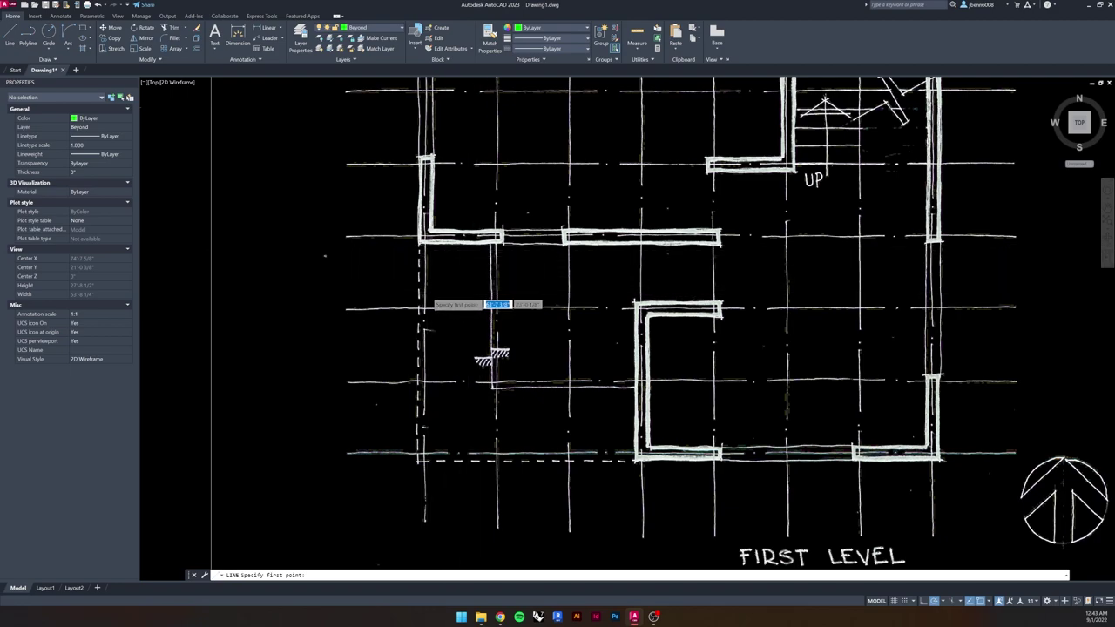
{"action": "scroll", "coordinate": [427, 297], "scroll_direction": "down", "scroll_amount": 4}
{"action": "middle_click_drag", "start_coordinate": [241, 311], "coordinate": [455, 270]}
{"action": "scroll", "coordinate": [418, 271], "scroll_direction": "up", "scroll_amount": 4}
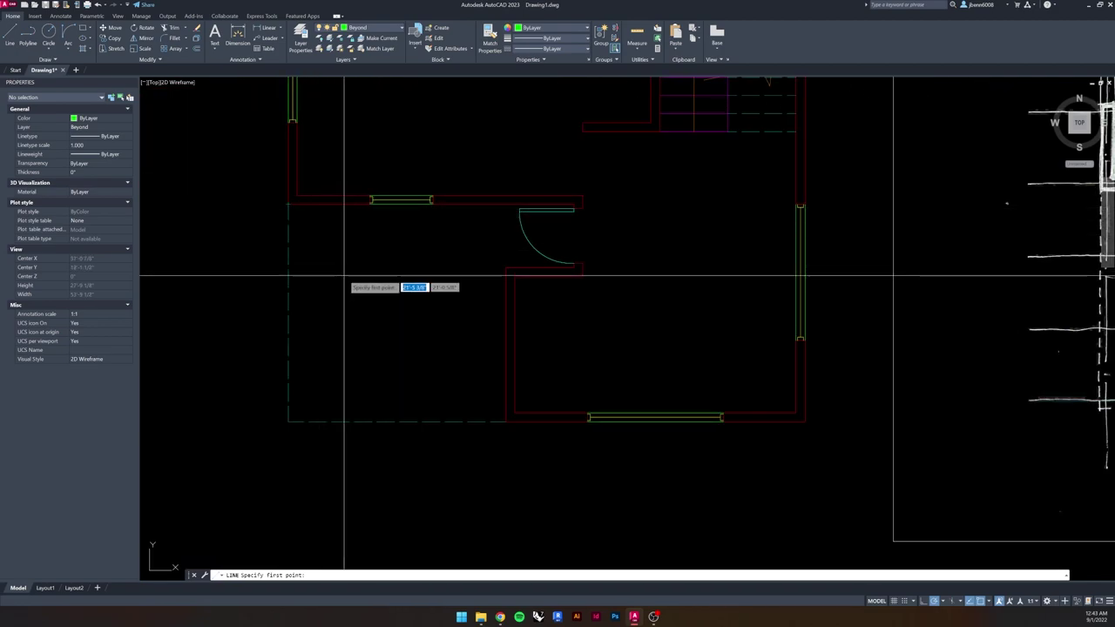
- Draw a 4' green Beyond line starting at the left wall corner
{"action": "left_click", "coordinate": [289, 204]}
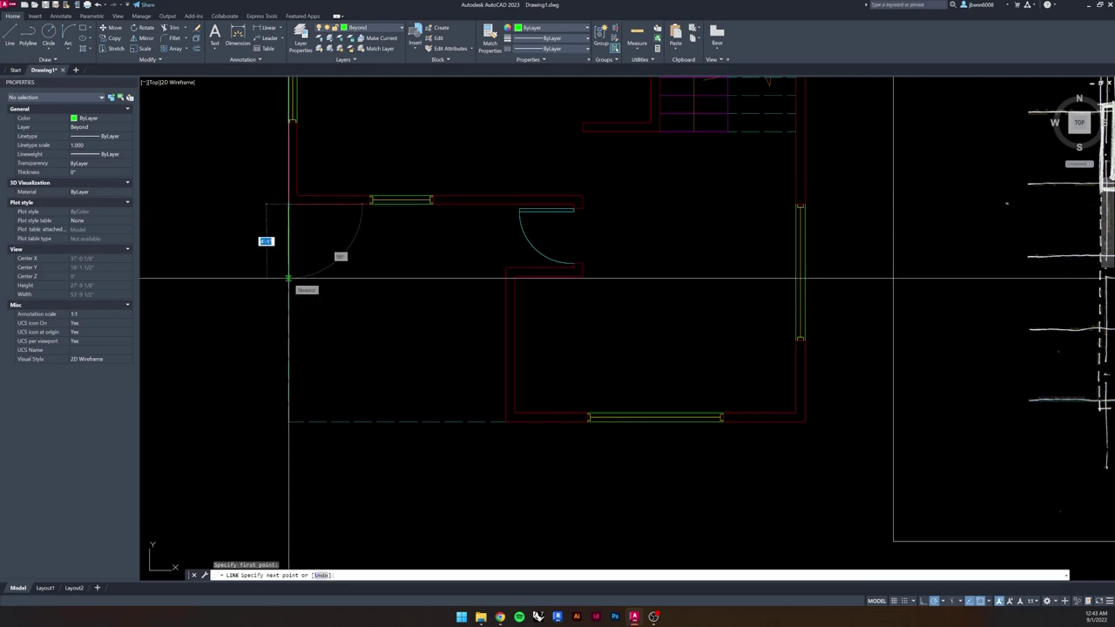
{"action": "left_click", "coordinate": [289, 277]}
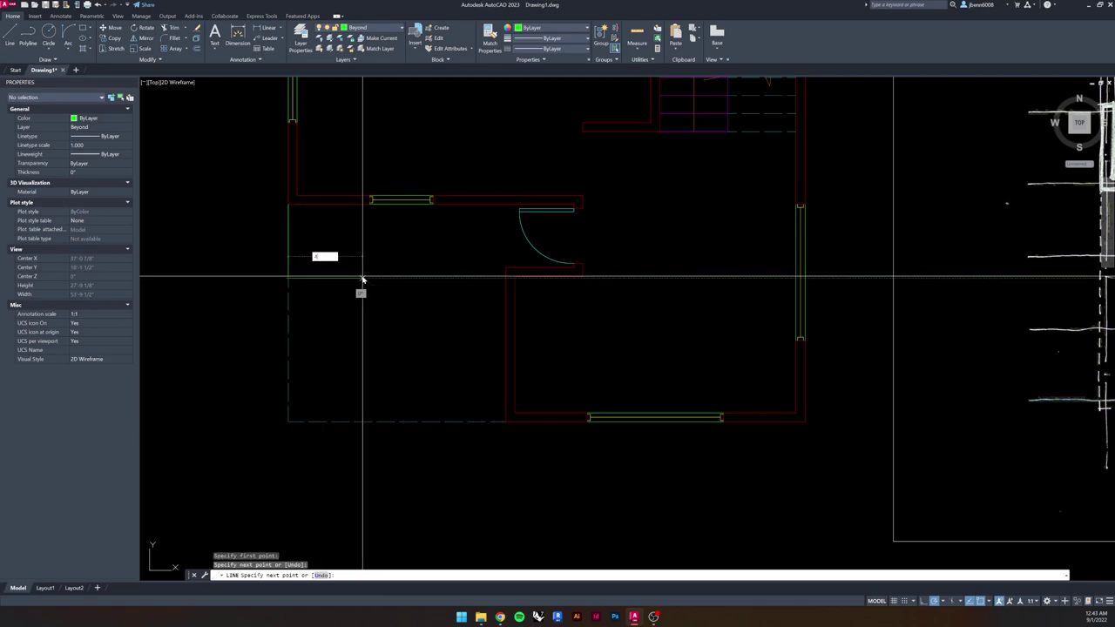
{"action": "type", "text": "4'"}
{"action": "key", "text": "Return"}
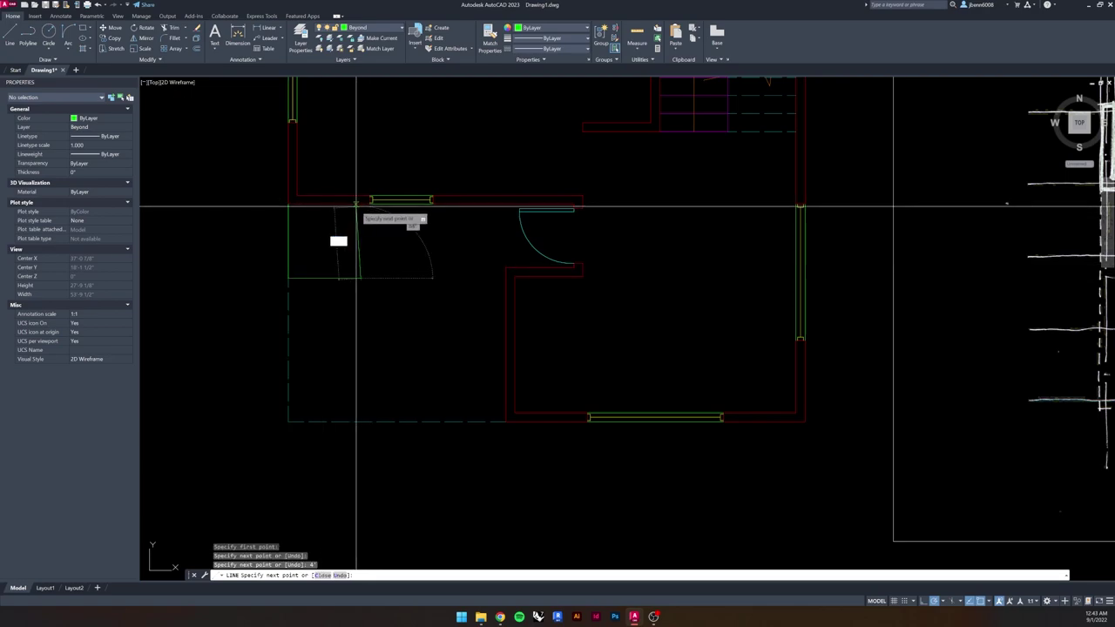
{"action": "key", "text": "Escape"}
{"action": "key", "text": "Escape"}
- Erase the extra short horizontal and vertical green lines
{"action": "left_click", "coordinate": [336, 266]}
{"action": "left_click", "coordinate": [318, 277]}
{"action": "key", "text": "Delete"}
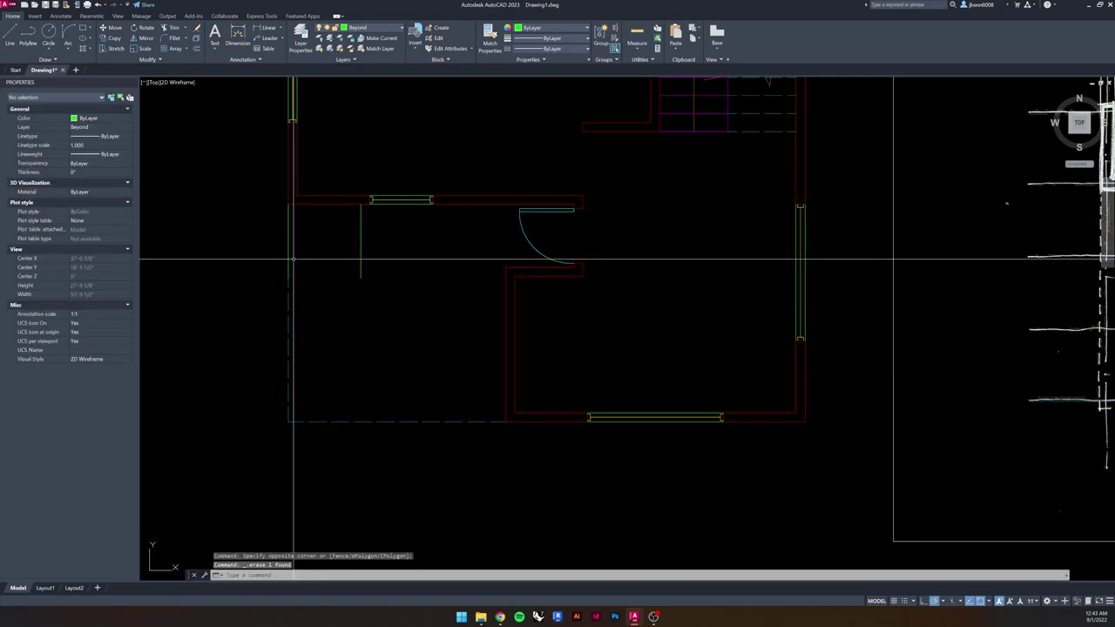
{"action": "left_click", "coordinate": [287, 257]}
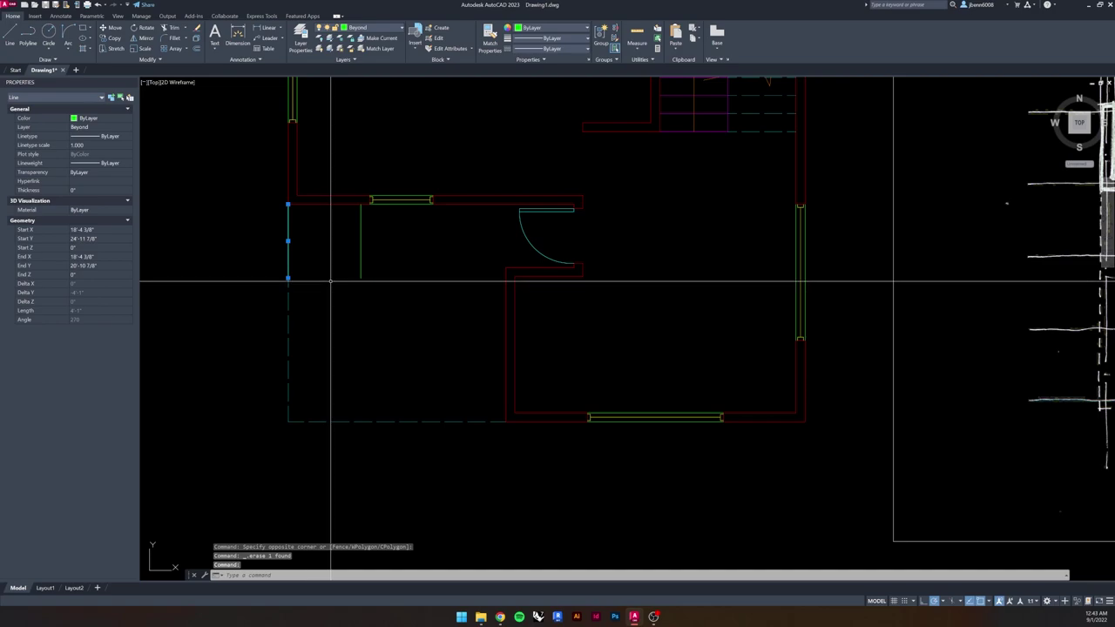
{"action": "key", "text": "Delete"}
{"action": "middle_click_drag", "start_coordinate": [354, 346], "coordinate": [302, 318]}
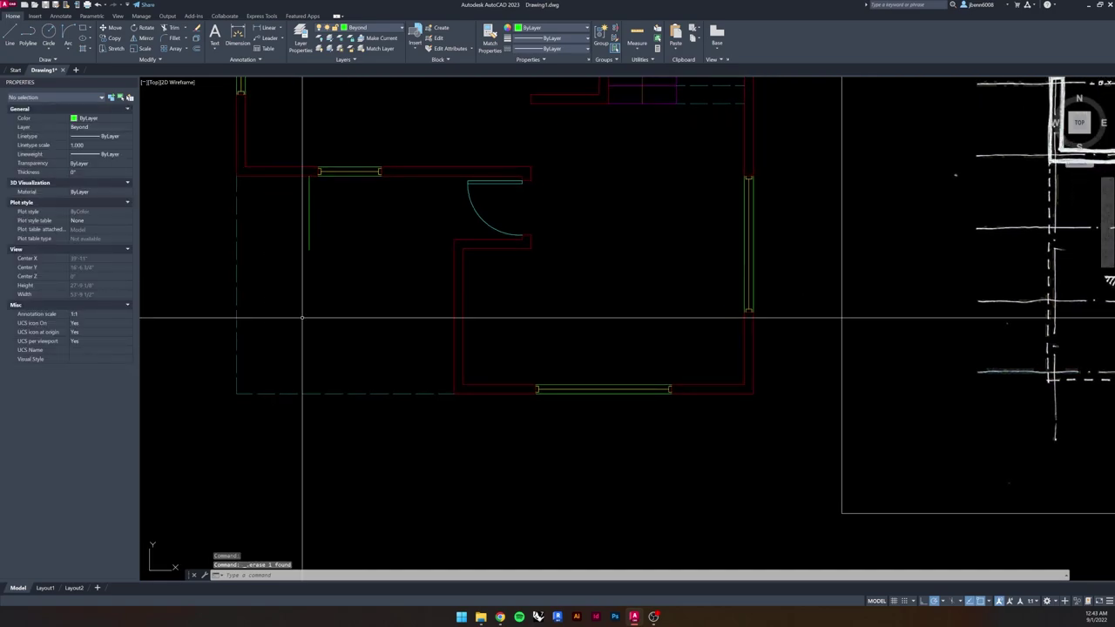
{"action": "key", "text": "ctrl+z"}
{"action": "key", "text": "ctrl+z"}
{"action": "key", "text": "Escape"}
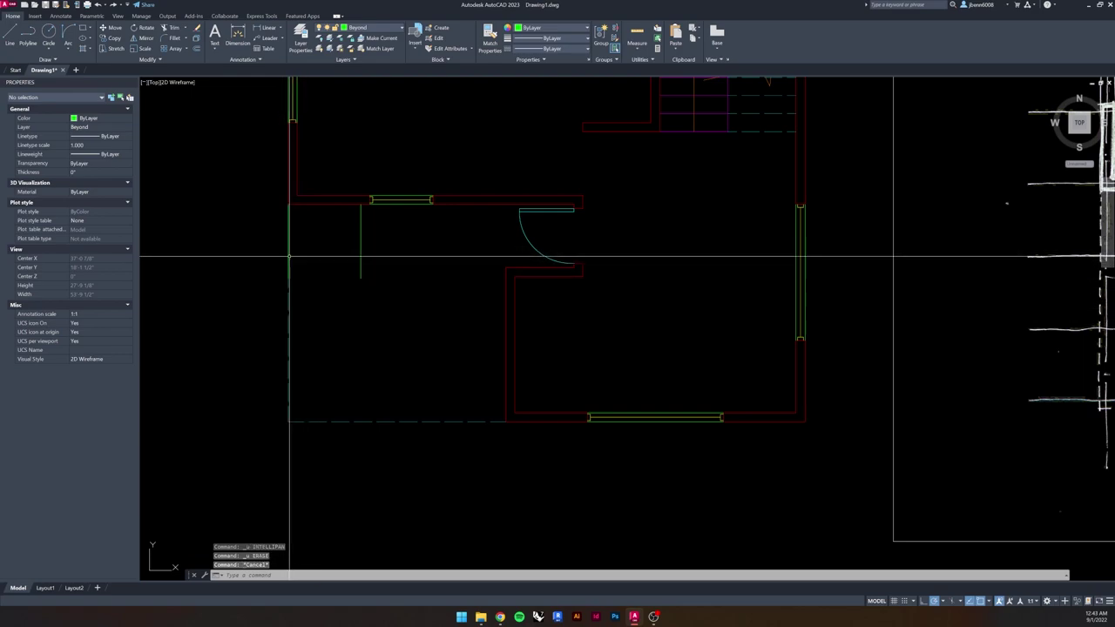
- Erase the short green line running along the left wall
{"action": "left_click", "coordinate": [289, 290]}
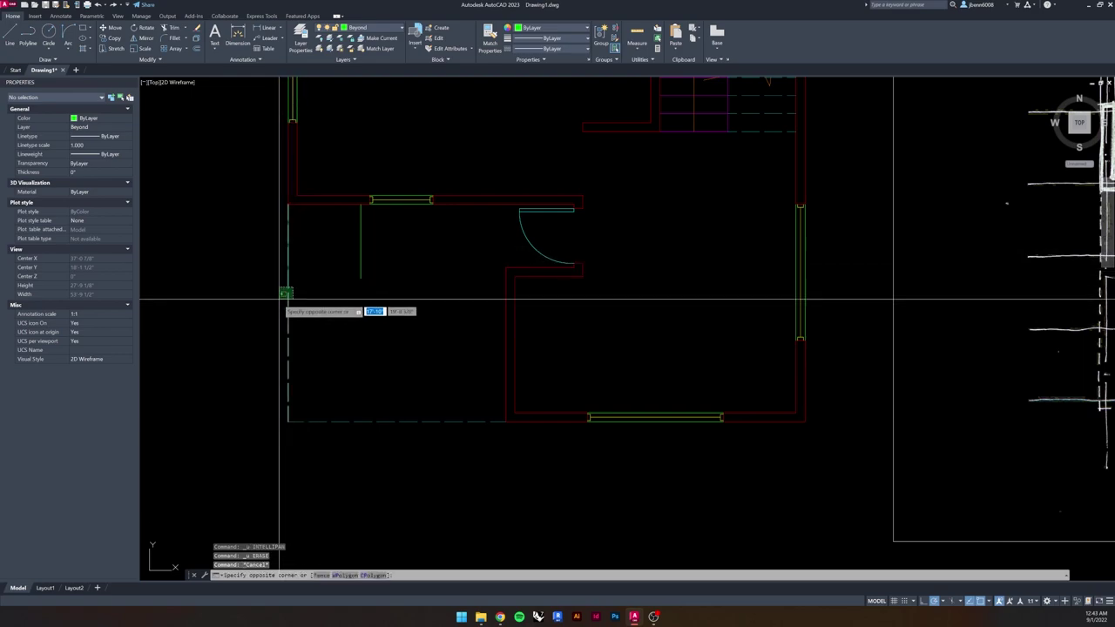
{"action": "key", "text": "Escape"}
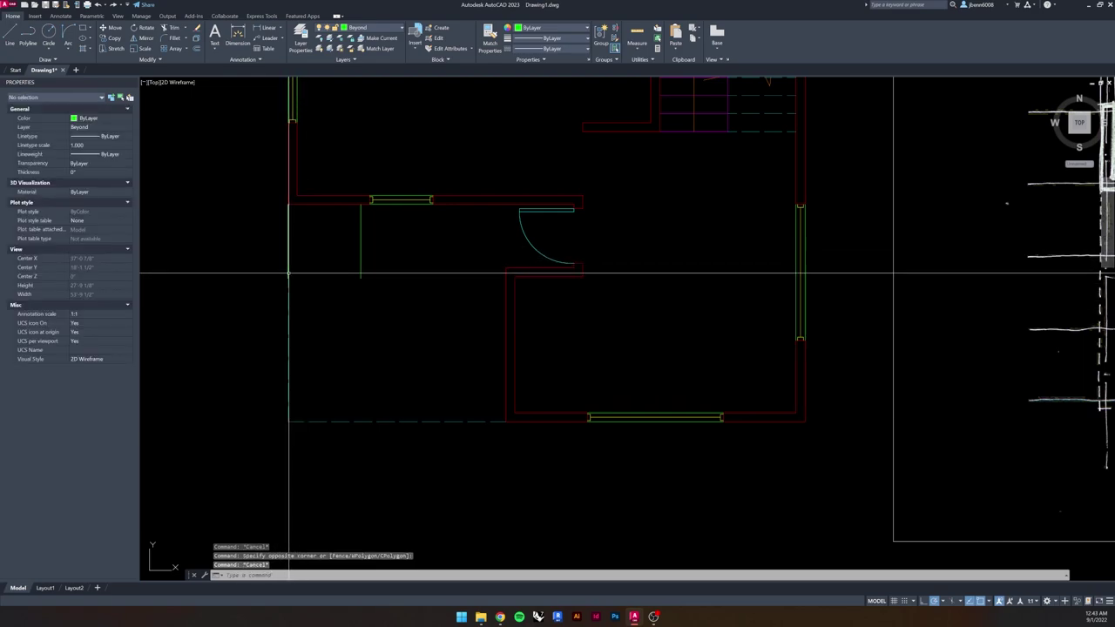
{"action": "left_click", "coordinate": [267, 199]}
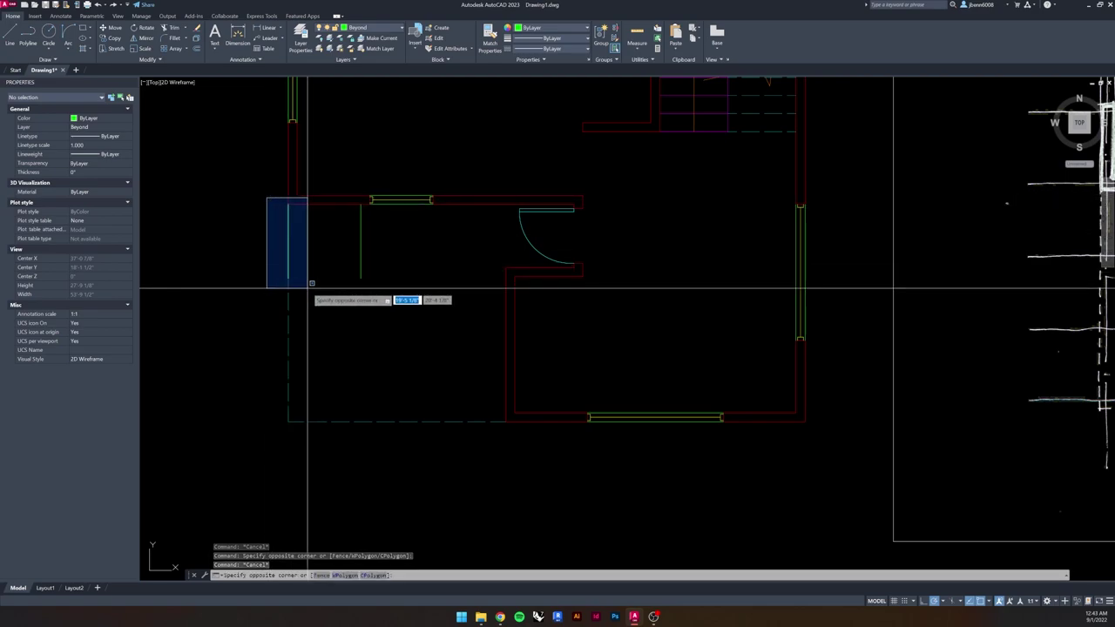
{"action": "key", "text": "Escape"}
{"action": "left_click", "coordinate": [265, 199]}
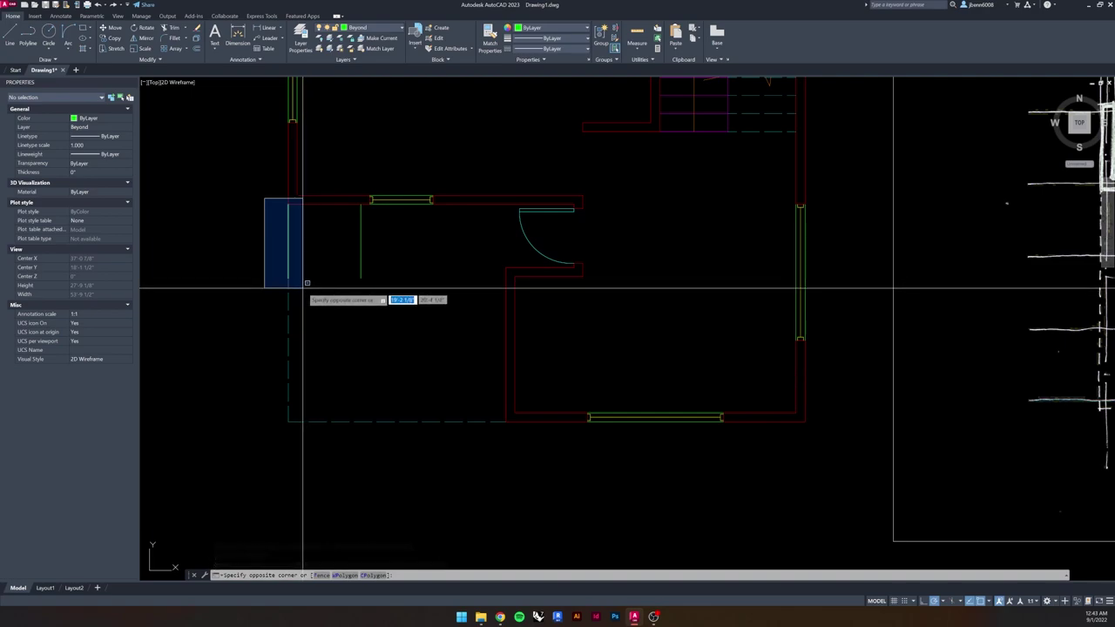
{"action": "key", "text": "Escape"}
{"action": "left_click", "coordinate": [311, 236]}
{"action": "left_click", "coordinate": [262, 274]}
{"action": "key", "text": "Escape"}
{"action": "left_click", "coordinate": [288, 227]}
{"action": "left_click", "coordinate": [272, 200]}
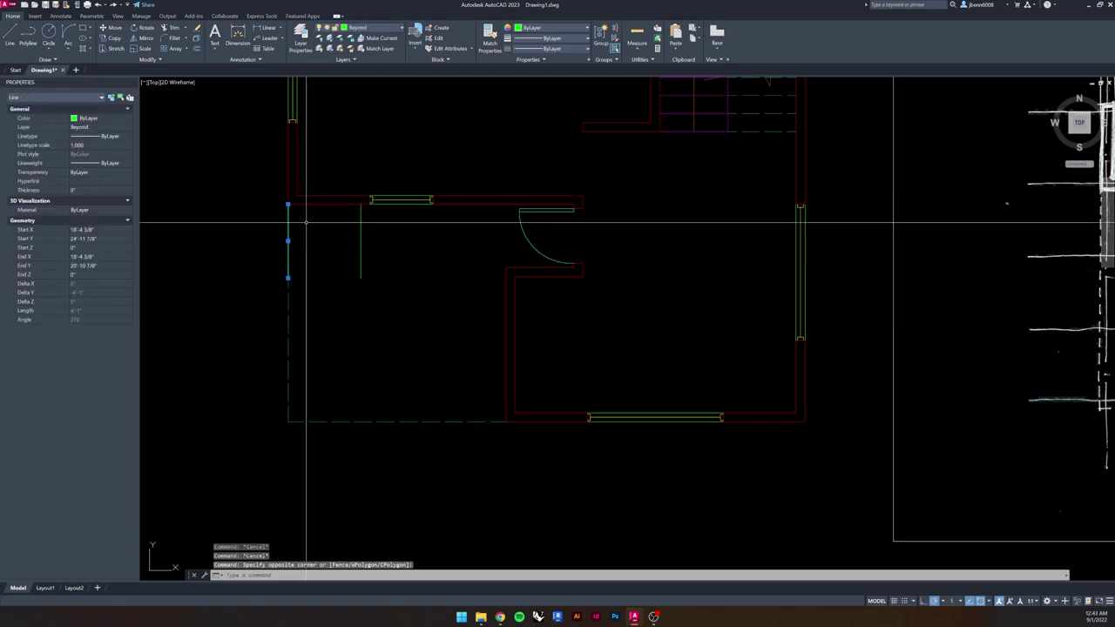
{"action": "key", "text": "Delete"}
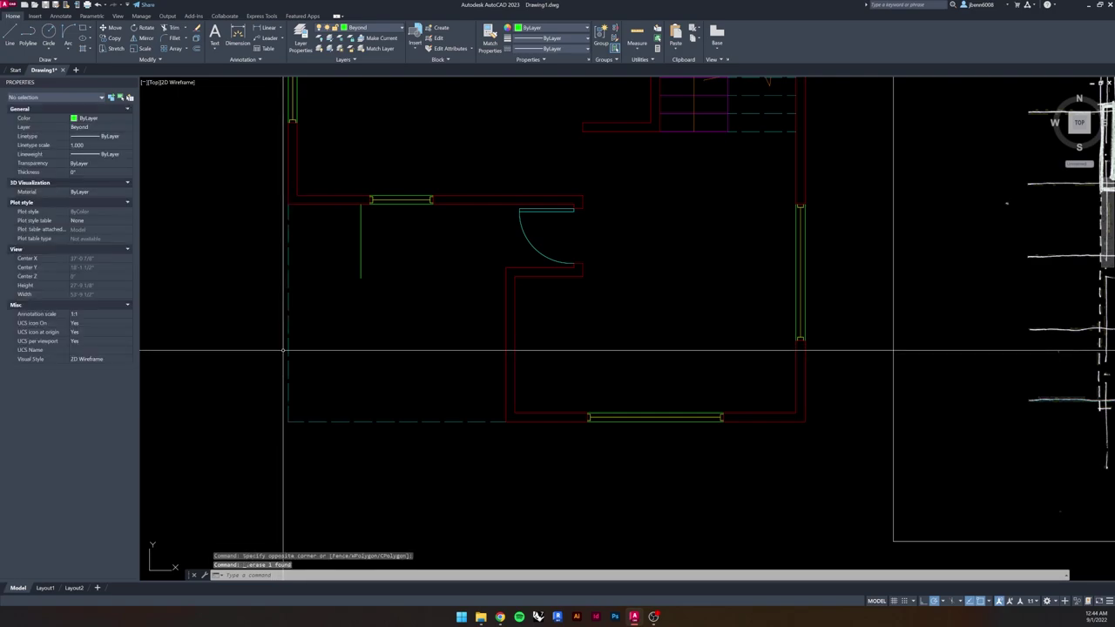
- Draw a new 4' Beyond line from the bottom wall with a short horizontal segment leftward
{"action": "middle_click_drag", "start_coordinate": [439, 398], "coordinate": [405, 378]}
{"action": "key", "text": "Escape"}
{"action": "key", "text": "Escape"}
{"action": "left_click", "coordinate": [362, 227]}
{"action": "left_click", "coordinate": [315, 251]}
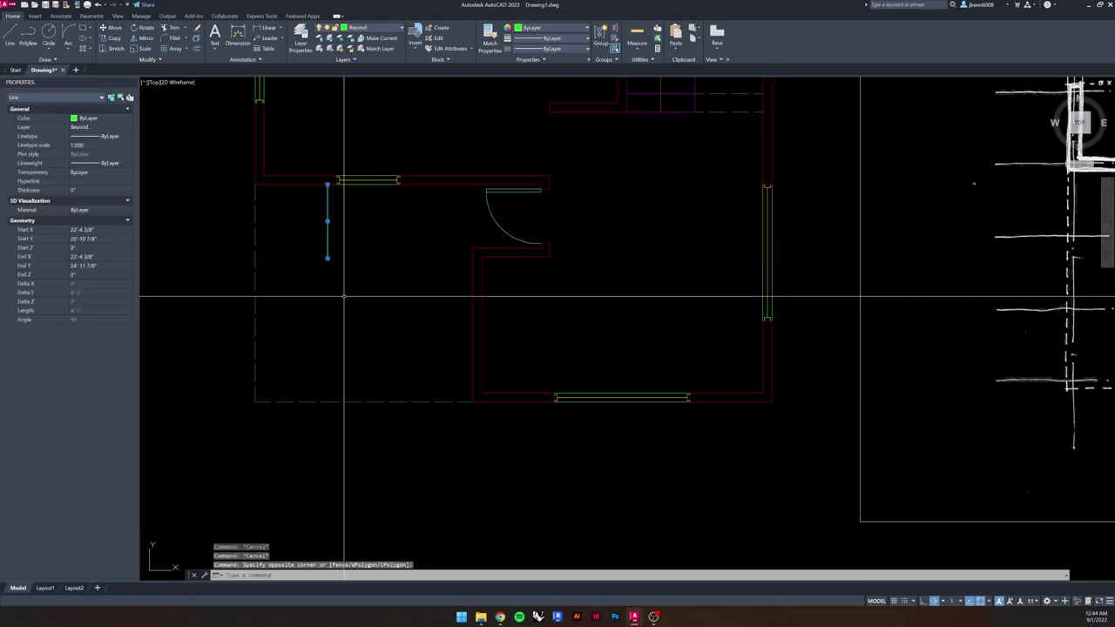
{"action": "left_click", "coordinate": [16, 44]}
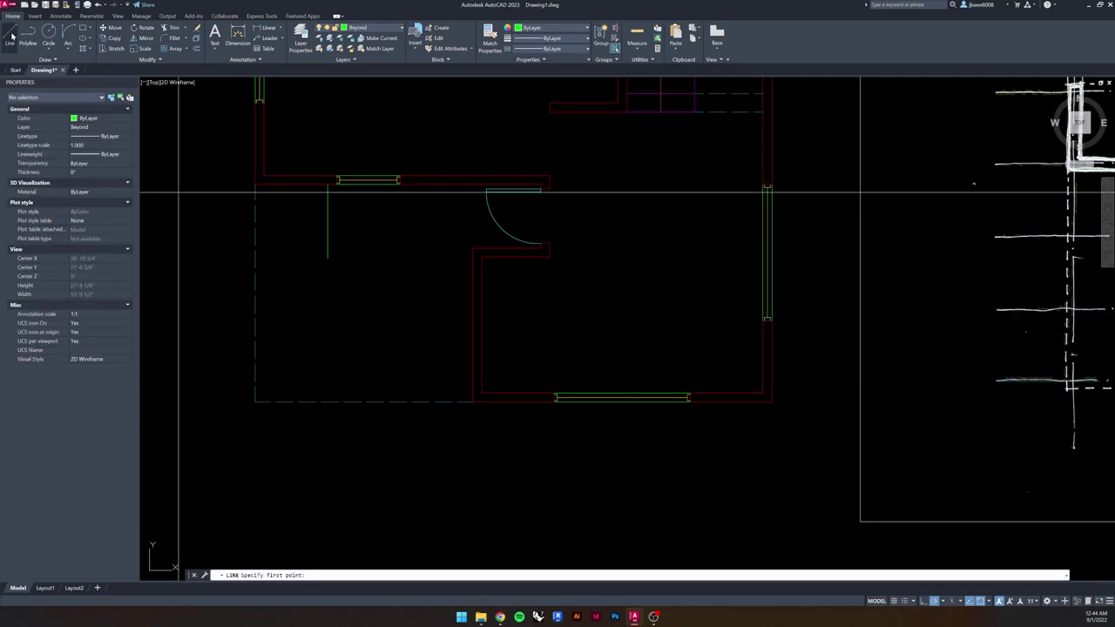
{"action": "left_click", "coordinate": [415, 401]}
{"action": "type", "text": "4'"}
{"action": "key", "text": "Return"}
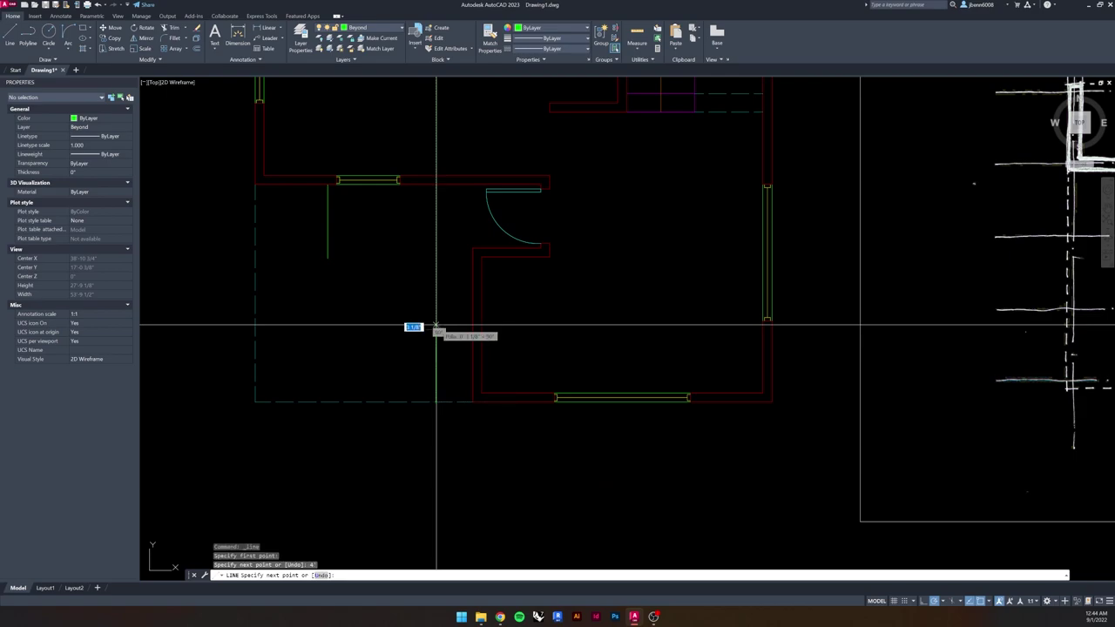
{"action": "left_click", "coordinate": [389, 330]}
{"action": "key", "text": "Escape"}
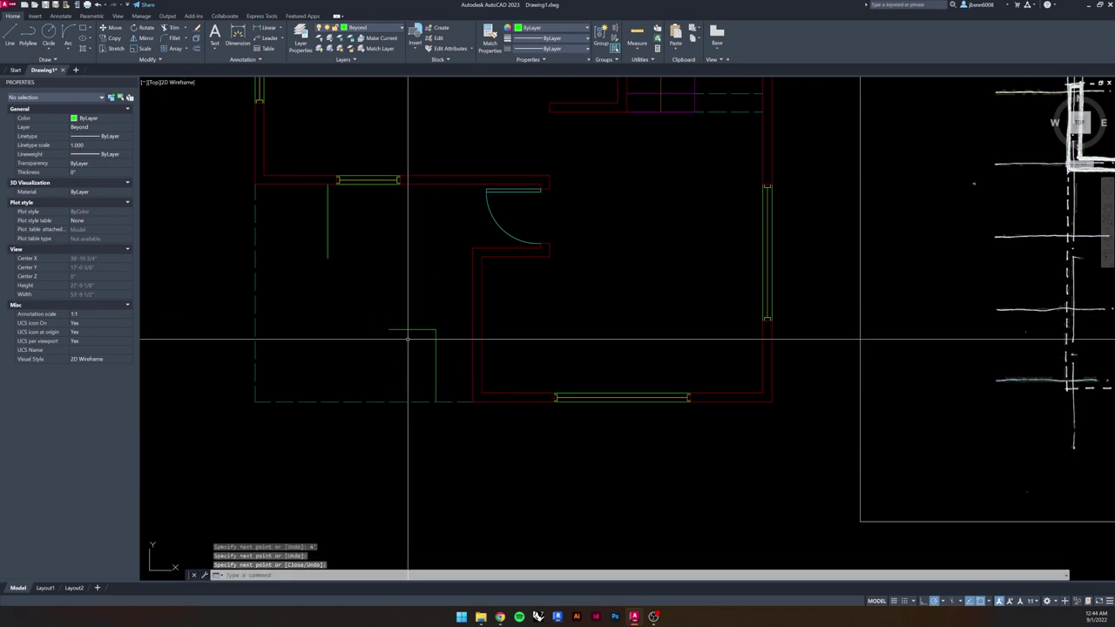
{"action": "key", "text": "Escape"}
- Delete the vertical 4' line and stretch the horizontal green line right to the inner wall
{"action": "left_click", "coordinate": [445, 348]}
{"action": "left_click", "coordinate": [412, 367]}
{"action": "key", "text": "Delete"}
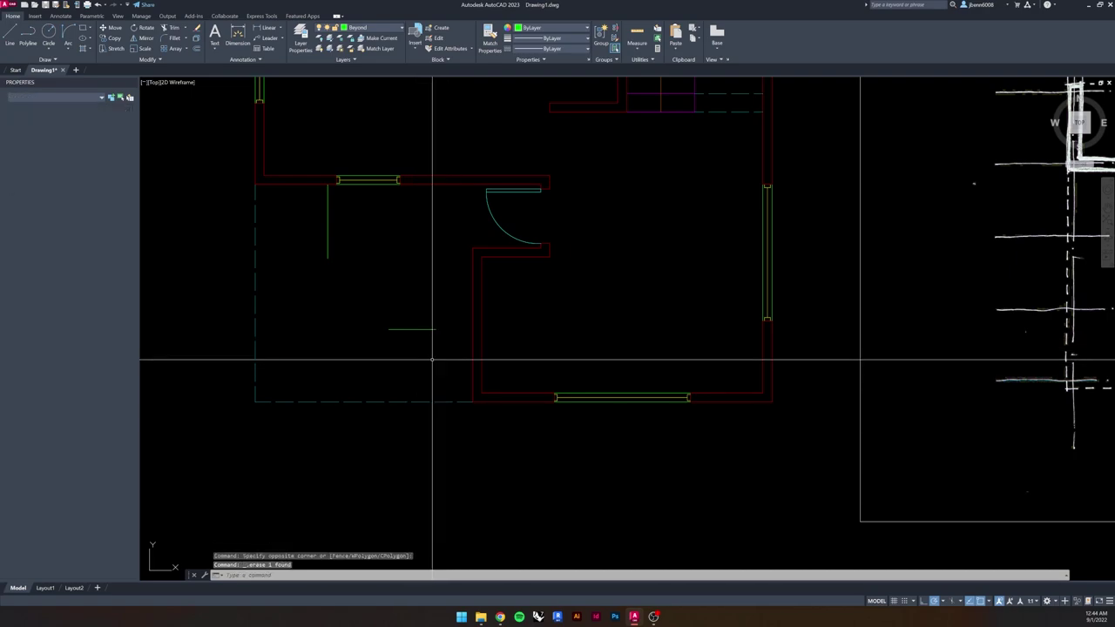
{"action": "left_click", "coordinate": [427, 330]}
{"action": "left_click", "coordinate": [435, 329]}
{"action": "left_click", "coordinate": [472, 329]}
{"action": "key", "text": "Escape"}
{"action": "left_click", "coordinate": [411, 309]}
{"action": "key", "text": "Escape"}
- Fillet the horizontal green line with the vertical green line into a clean corner
{"action": "type", "text": "f"}
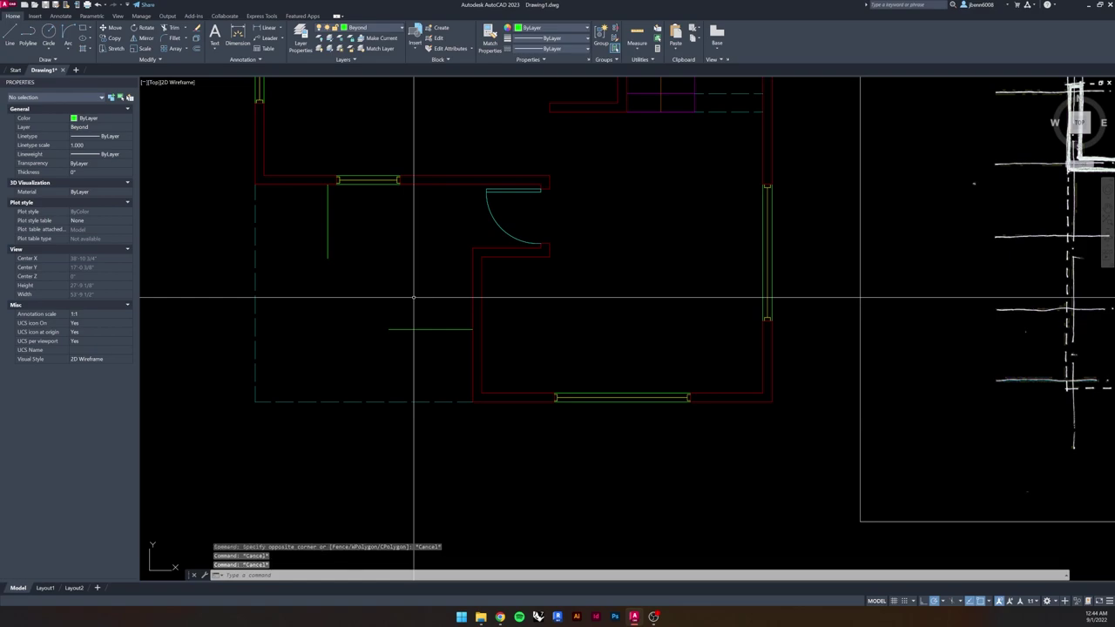
{"action": "key", "text": "Return"}
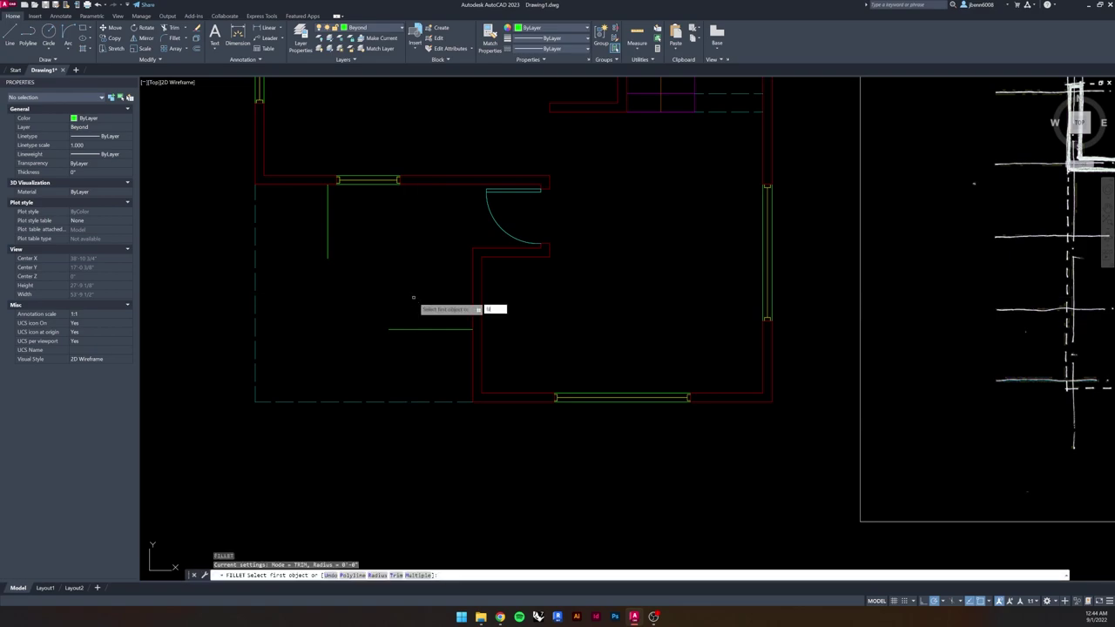
{"action": "type", "text": "fil"}
{"action": "key", "text": "Return"}
{"action": "key", "text": "Escape"}
{"action": "key", "text": "Escape"}
{"action": "key", "text": "Escape"}
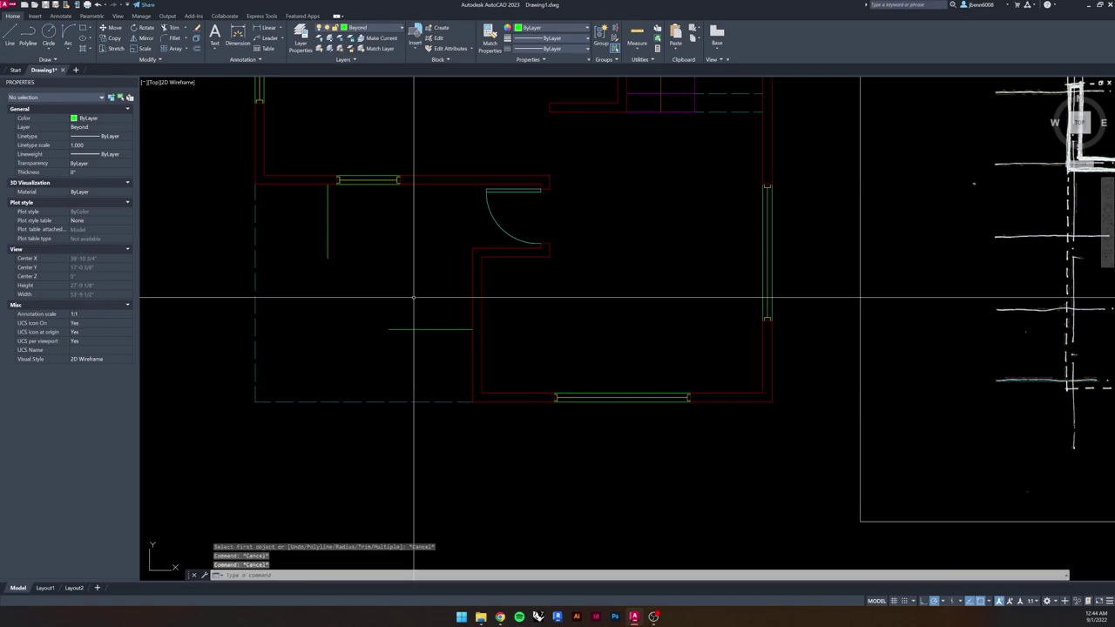
{"action": "key", "text": "Return"}
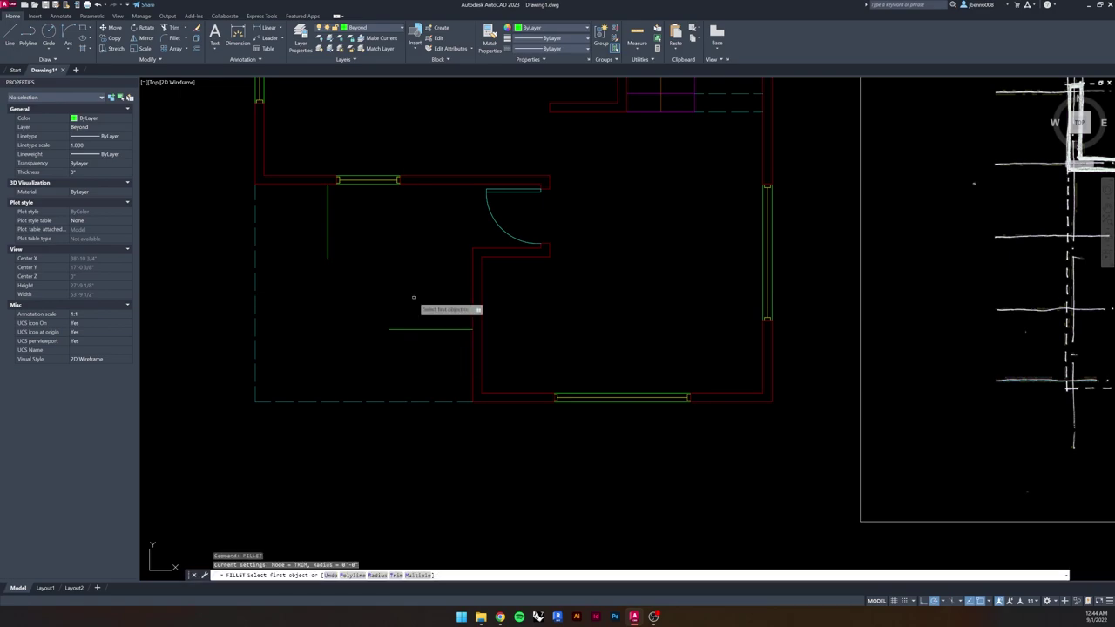
{"action": "left_click", "coordinate": [416, 329]}
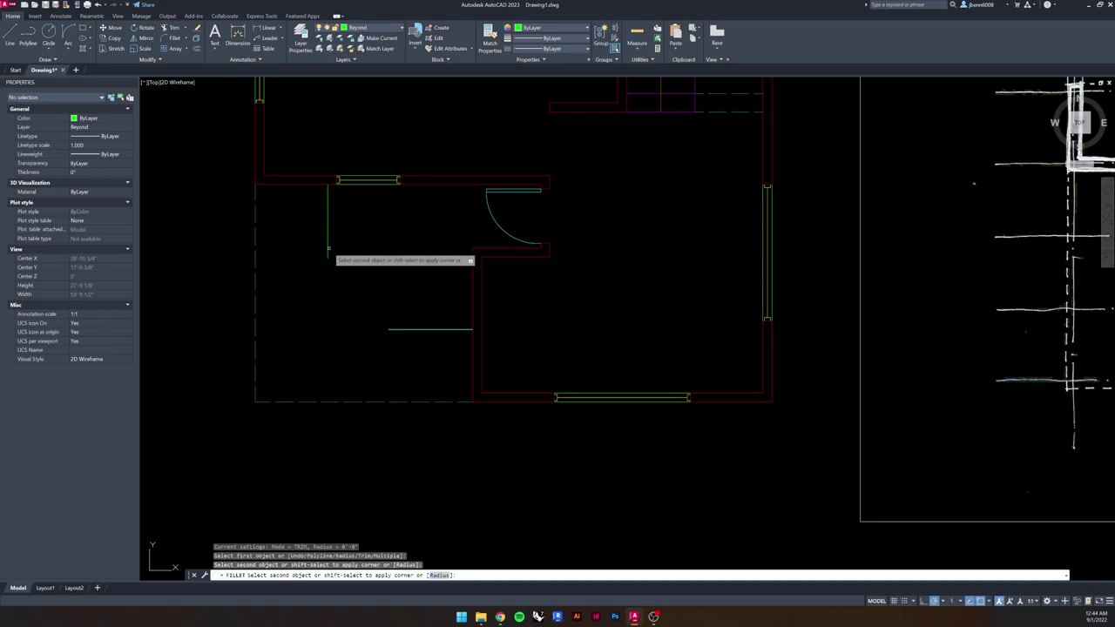
{"action": "left_click", "coordinate": [328, 249]}
{"action": "scroll", "coordinate": [325, 249], "scroll_direction": "down", "scroll_amount": 4}
{"action": "middle_click_drag", "start_coordinate": [324, 244], "coordinate": [281, 263]}
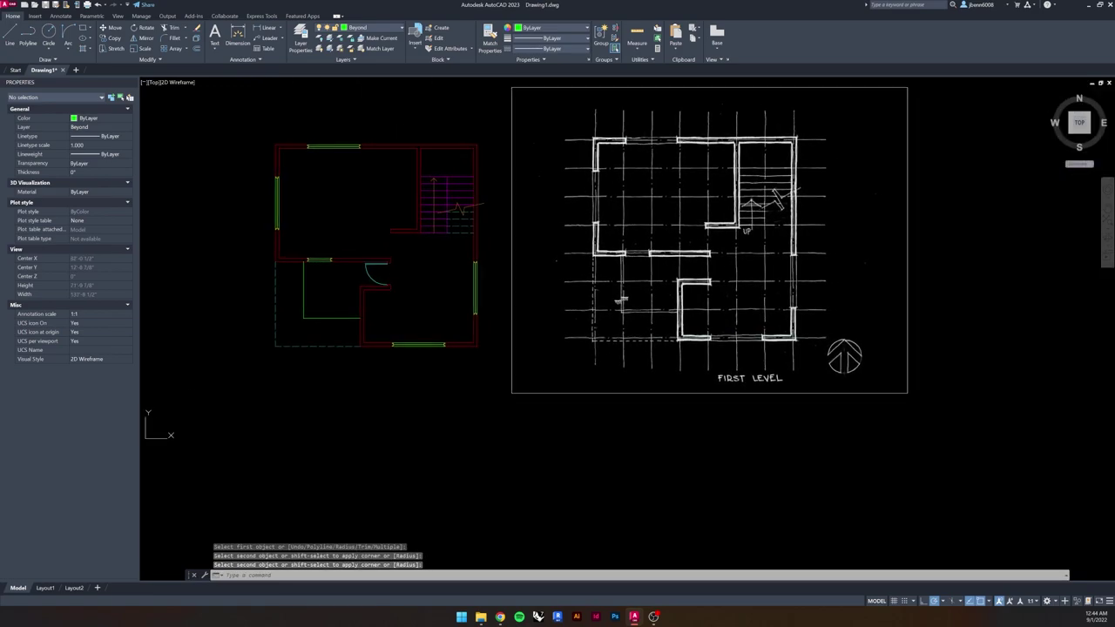
{"action": "key", "text": "Escape"}
{"action": "key", "text": "Escape"}
{"action": "scroll", "coordinate": [446, 280], "scroll_direction": "up", "scroll_amount": 2}
{"action": "mouse_move", "coordinate": [446, 280]}
{"action": "middle_mouse_down"}
{"action": "mouse_move", "coordinate": [427, 322]}
{"action": "mouse_move", "coordinate": [476, 324]}
{"action": "middle_mouse_up"}
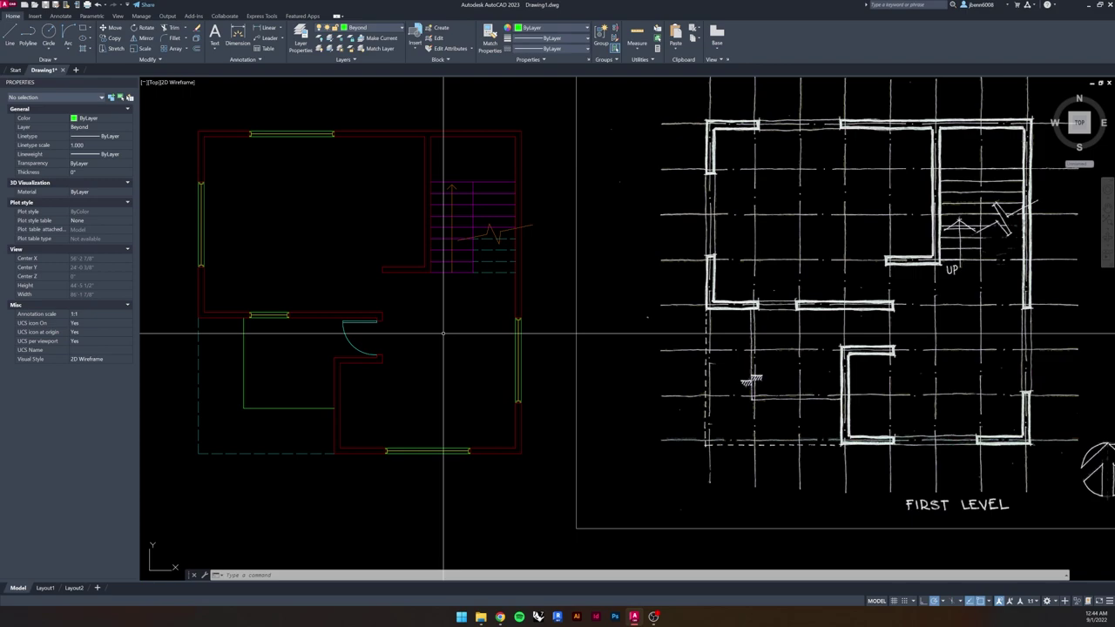
{"action": "left_click", "coordinate": [180, 114]}
{"action": "left_click", "coordinate": [536, 478]}
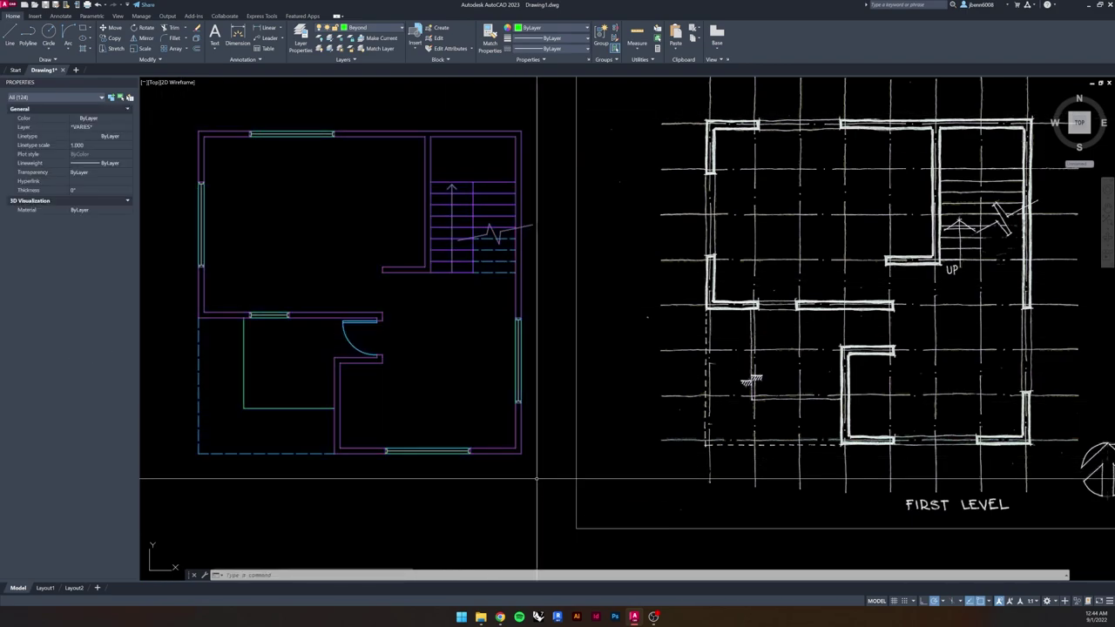
{"action": "key", "text": "Escape"}
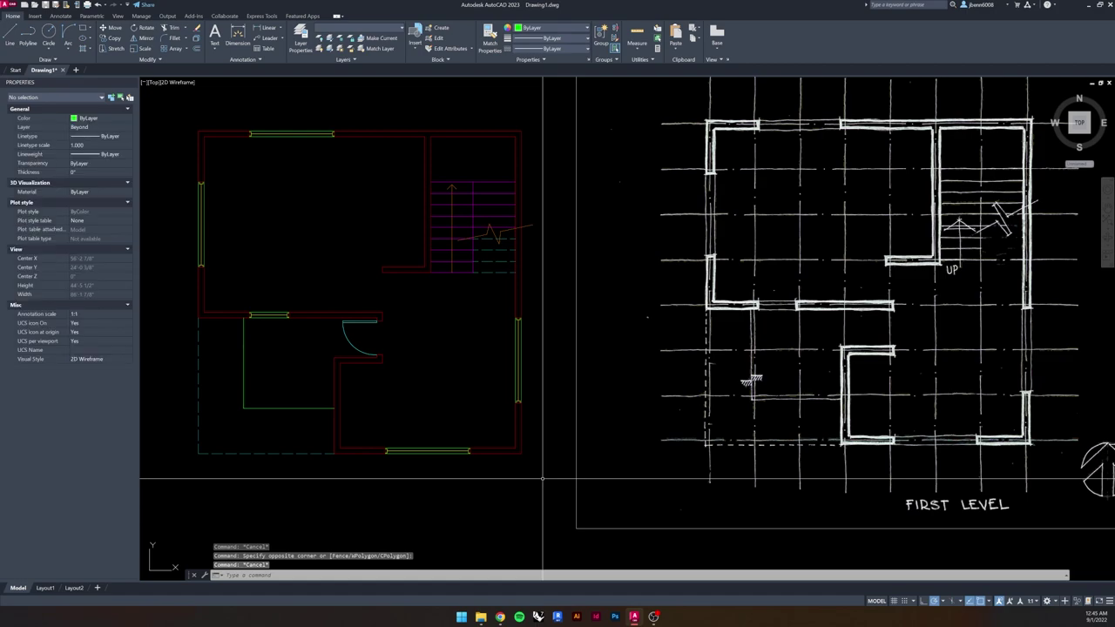